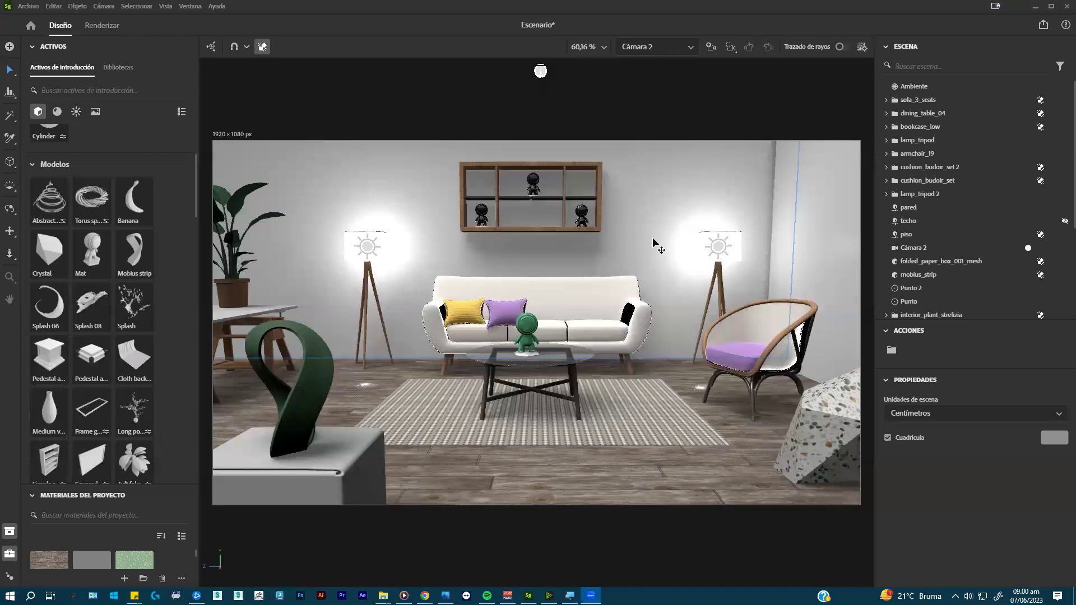
- Switch from Cámara 2 to the other scene camera and orbit to view the room from the left
{"action": "left_click", "coordinate": [679, 48]}
{"action": "left_click", "coordinate": [667, 65]}
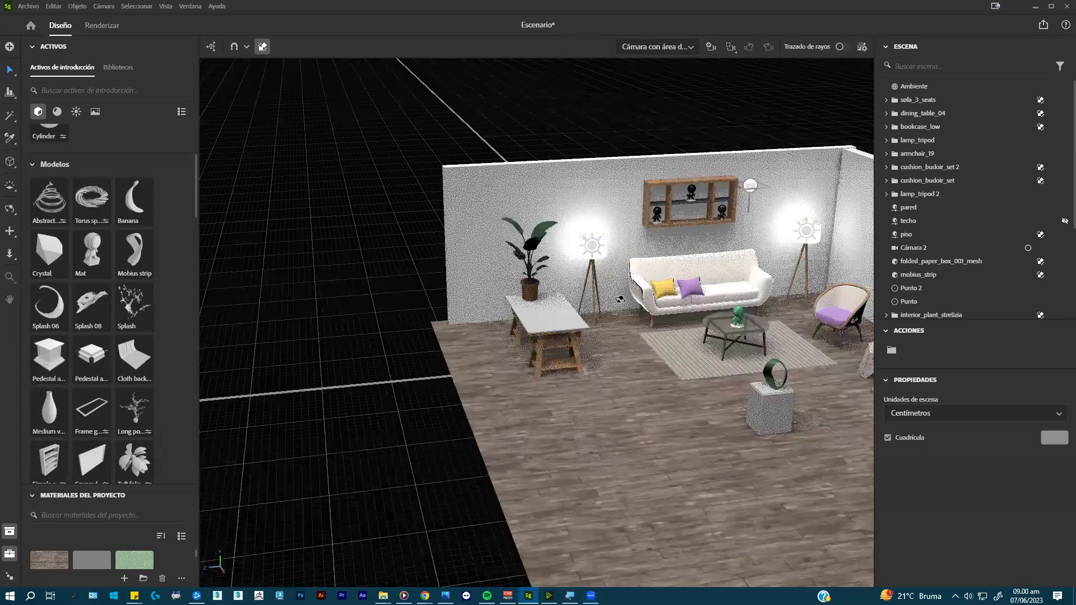
{"action": "right_click_drag", "start_coordinate": [695, 295], "coordinate": [716, 279]}
- Pan and orbit to a lower, wider angle that takes in the whole room
{"action": "middle_click_drag", "start_coordinate": [717, 272], "coordinate": [575, 239]}
{"action": "right_click_drag", "start_coordinate": [576, 240], "coordinate": [525, 211]}
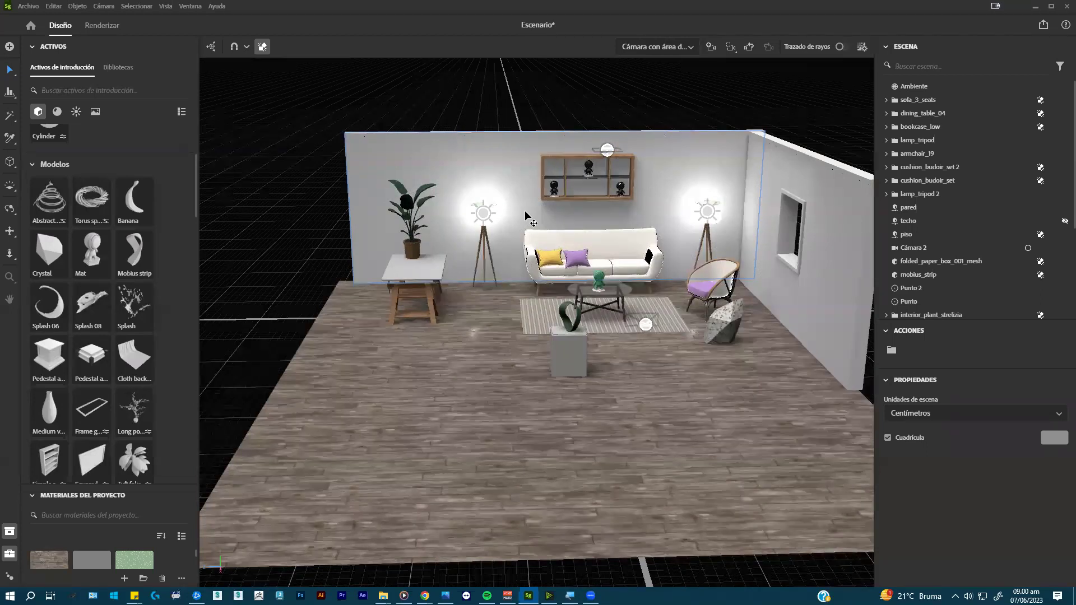
{"action": "mouse_move", "coordinate": [524, 291]}
{"action": "right_mouse_down"}
{"action": "mouse_move", "coordinate": [492, 261]}
{"action": "mouse_move", "coordinate": [519, 274]}
{"action": "right_mouse_up"}
{"action": "left_click_drag", "start_coordinate": [519, 274], "coordinate": [546, 279], "text": "alt"}
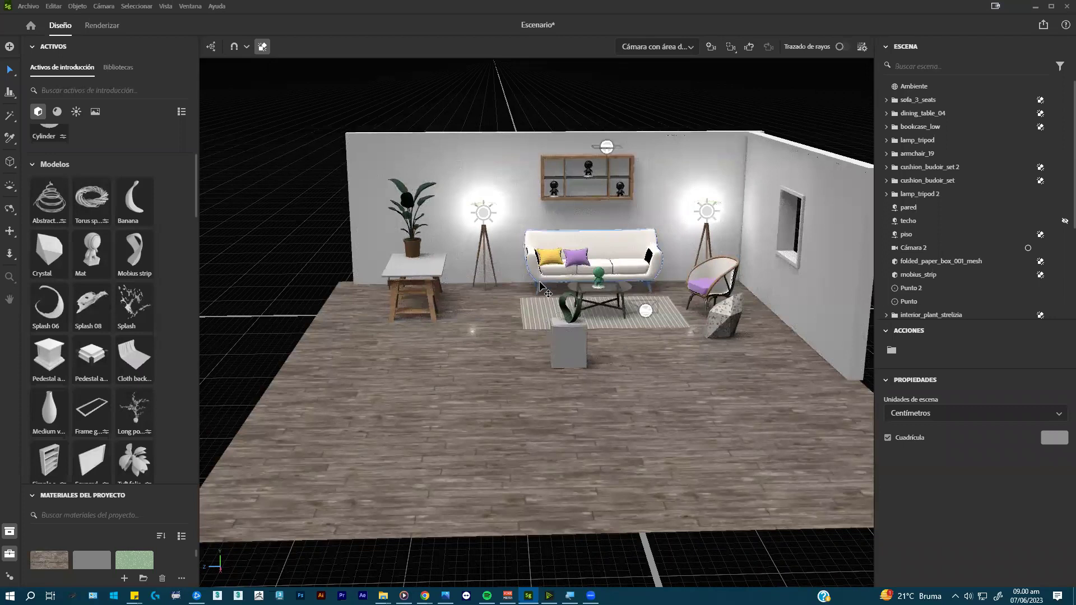
- Zoom in toward the sofa, coffee table and pedestal sculpture for a front-on view
{"action": "scroll", "coordinate": [617, 283], "scroll_direction": "up", "scroll_amount": 3}
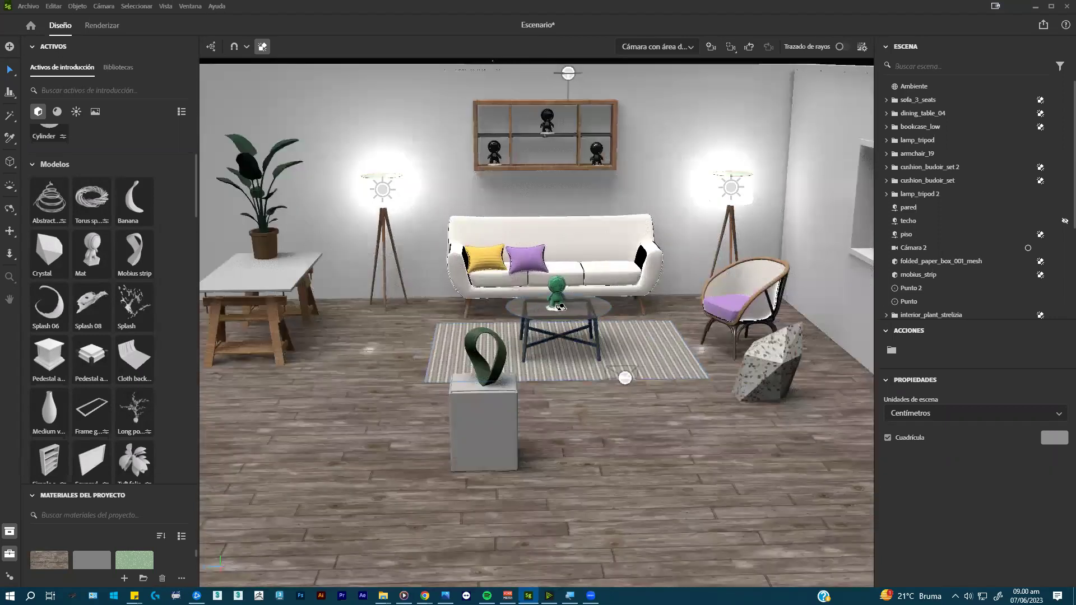
{"action": "scroll", "coordinate": [560, 324], "scroll_direction": "up", "scroll_amount": 2}
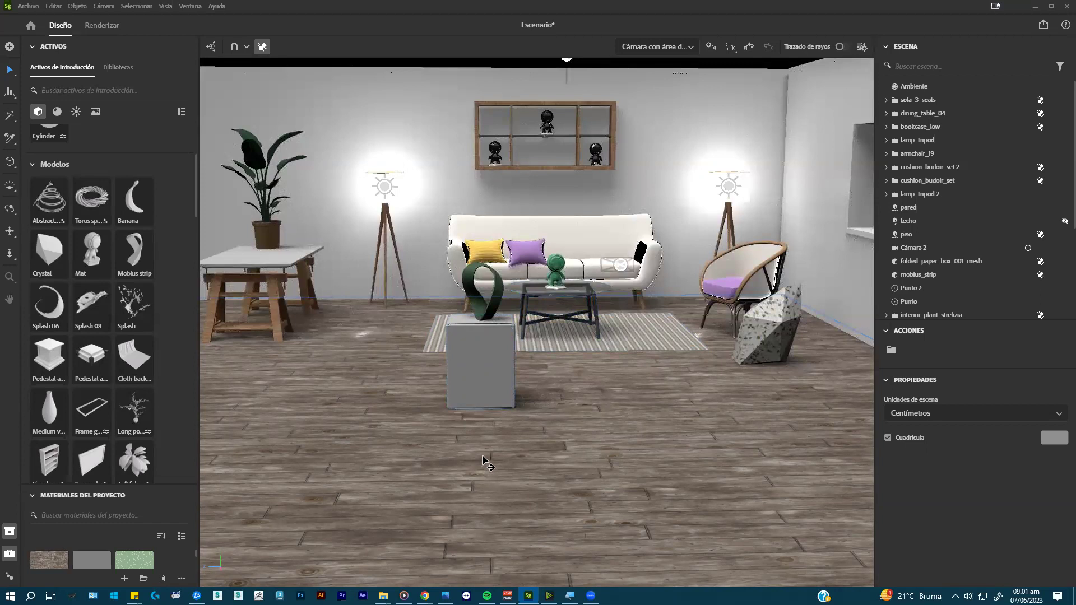
- Bring Chrome forward and switch to the Substance 3D Assets Homepage tab
{"action": "mouse_move", "coordinate": [425, 595]}
{"action": "left_click", "coordinate": [399, 549]}
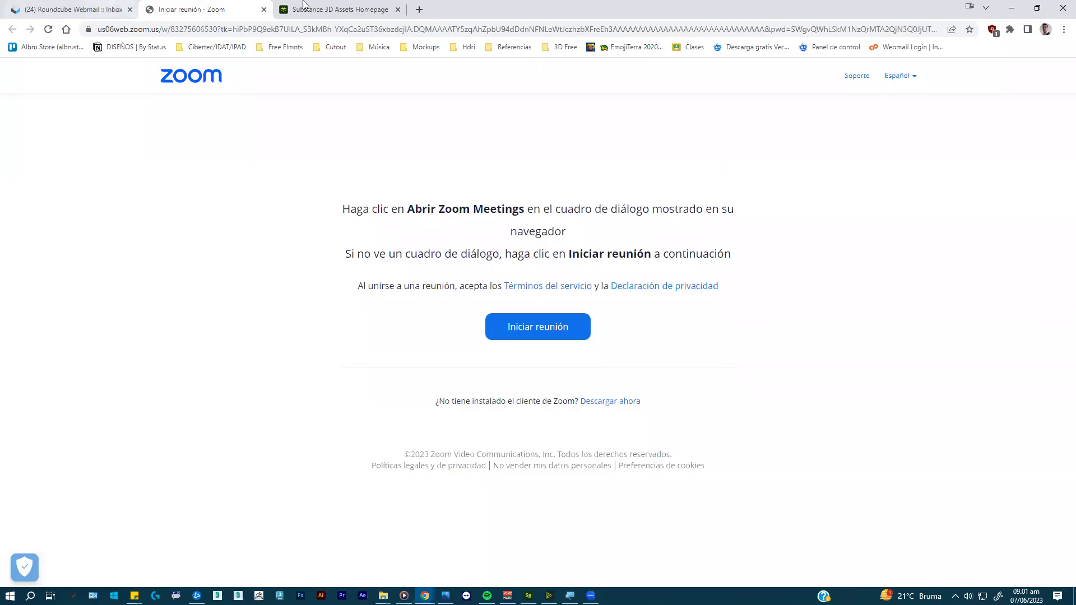
{"action": "left_click", "coordinate": [314, 8]}
{"action": "scroll", "coordinate": [533, 190], "scroll_direction": "down", "scroll_amount": 4}
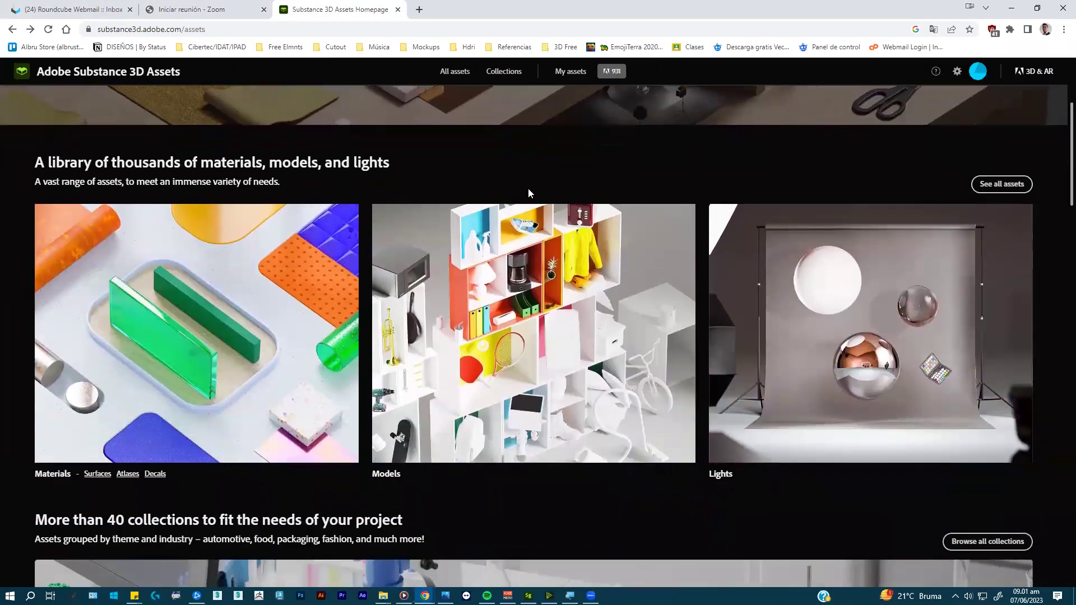
{"action": "scroll", "coordinate": [268, 90], "scroll_direction": "up", "scroll_amount": 1}
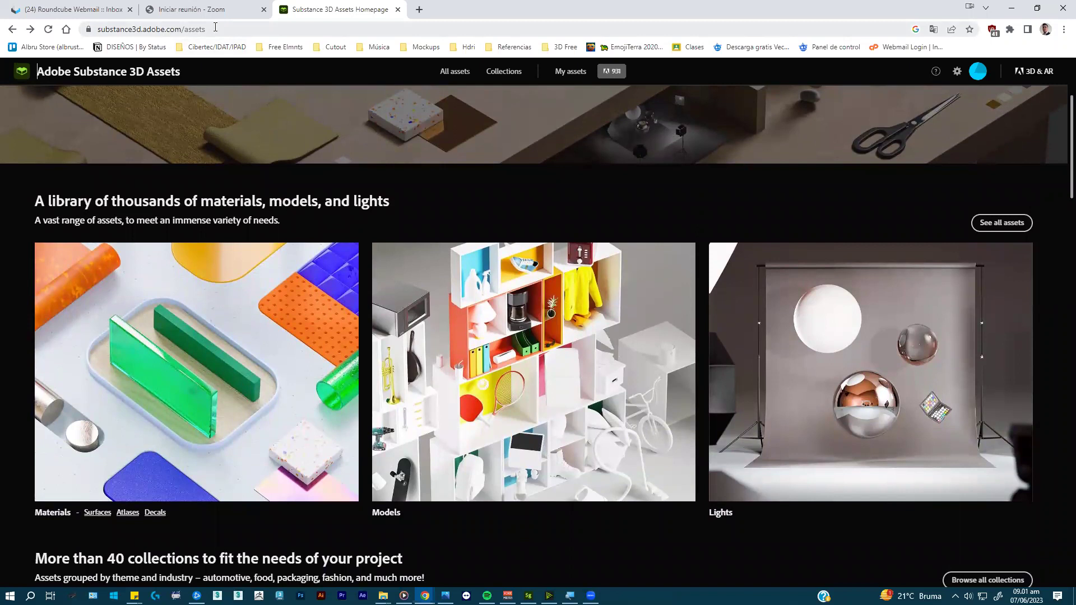
- Select the page address, then scroll through the homepage's materials, models and lights sections and back up
{"action": "left_click_drag", "start_coordinate": [221, 29], "coordinate": [97, 32]}
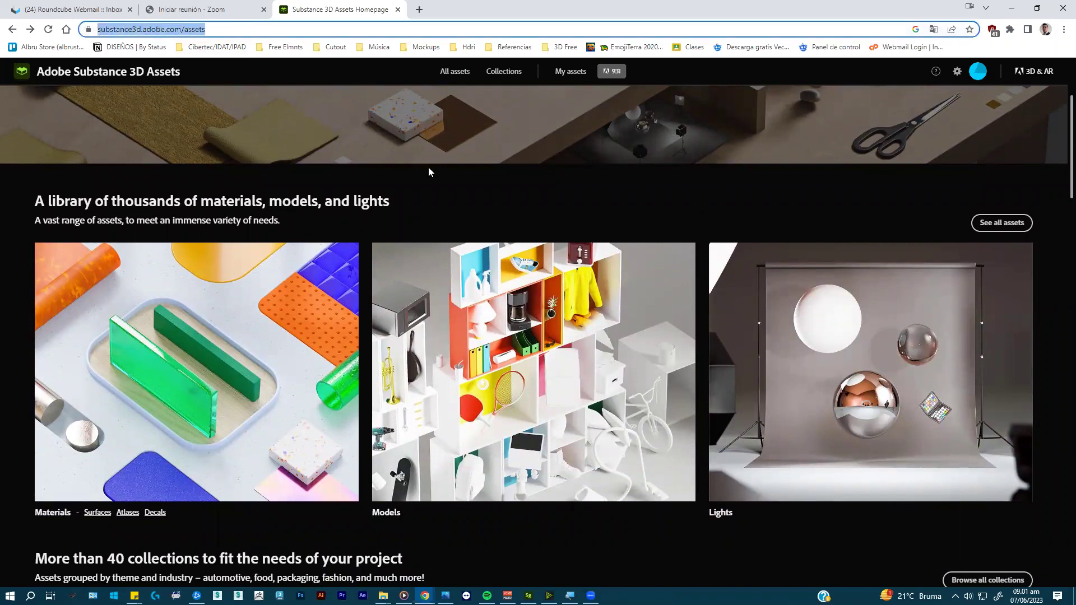
{"action": "scroll", "coordinate": [533, 263], "scroll_direction": "down", "scroll_amount": 1}
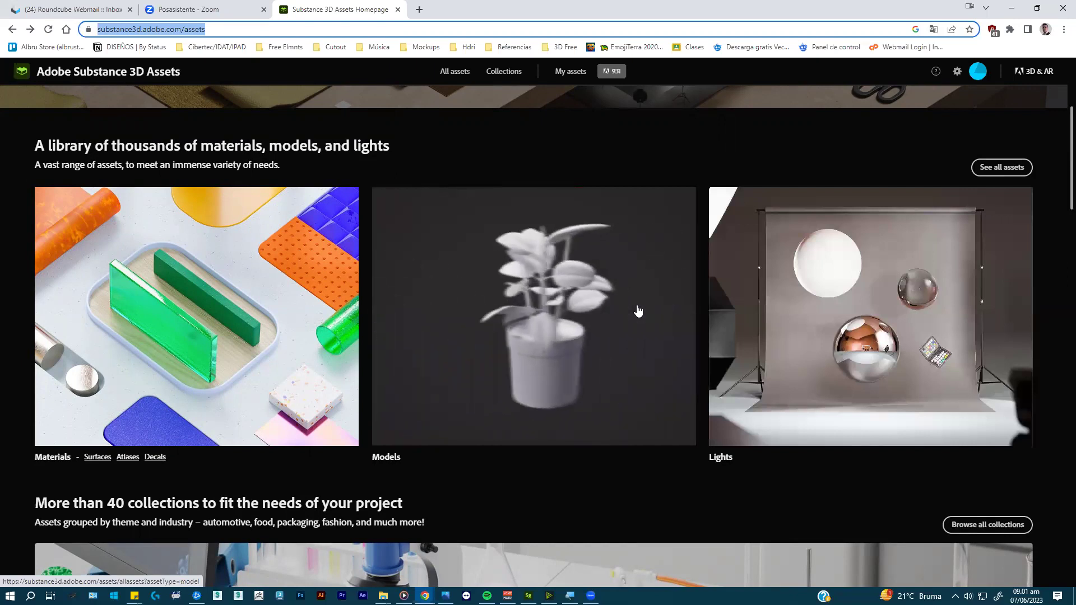
{"action": "scroll", "coordinate": [667, 443], "scroll_direction": "down", "scroll_amount": 5}
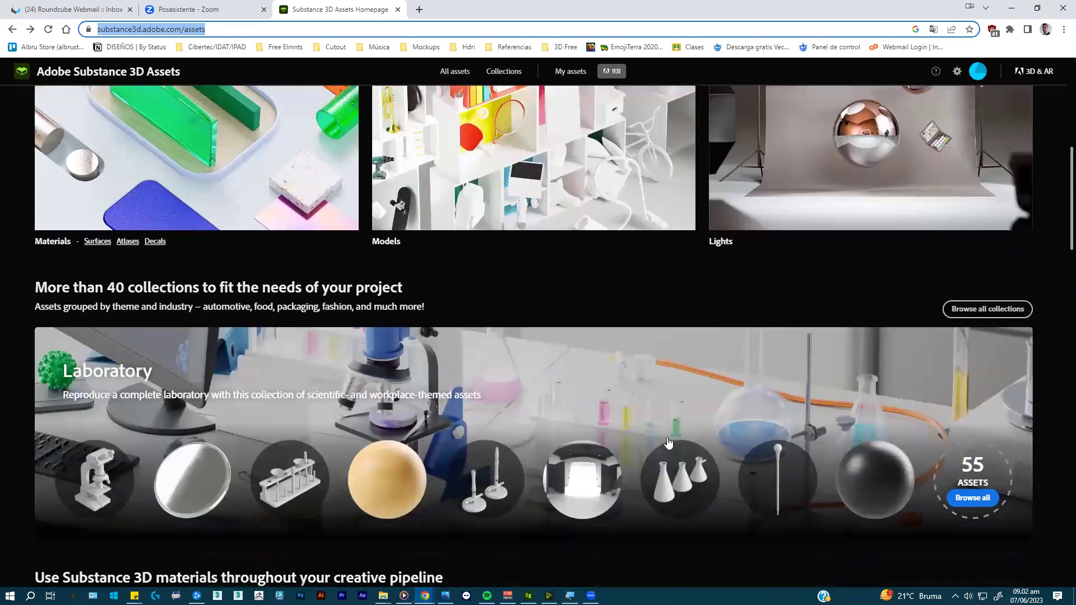
{"action": "scroll", "coordinate": [670, 431], "scroll_direction": "down", "scroll_amount": 3}
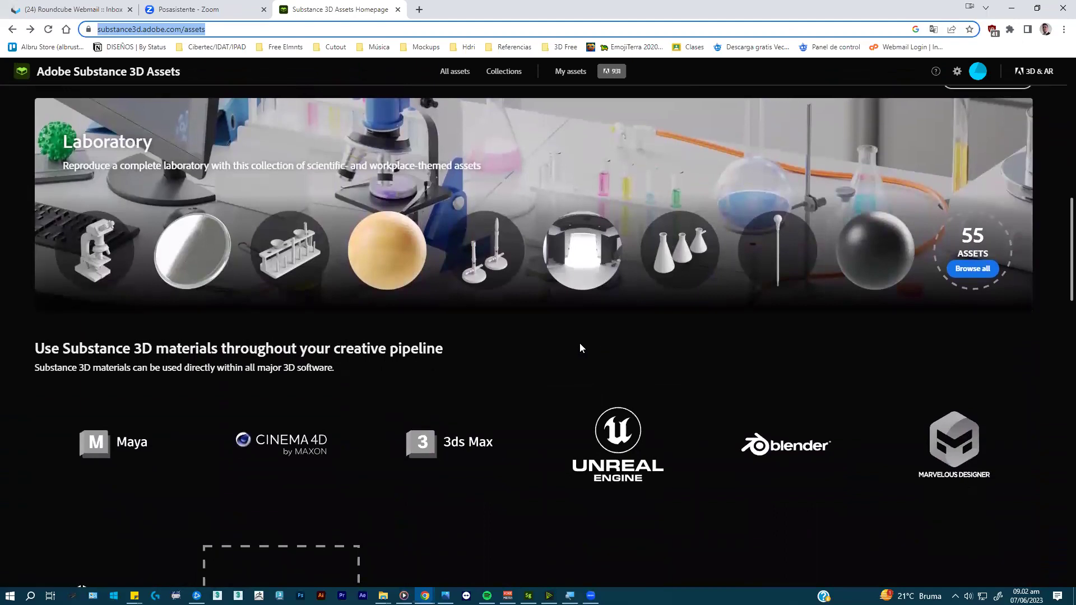
{"action": "scroll", "coordinate": [538, 353], "scroll_direction": "up", "scroll_amount": 3}
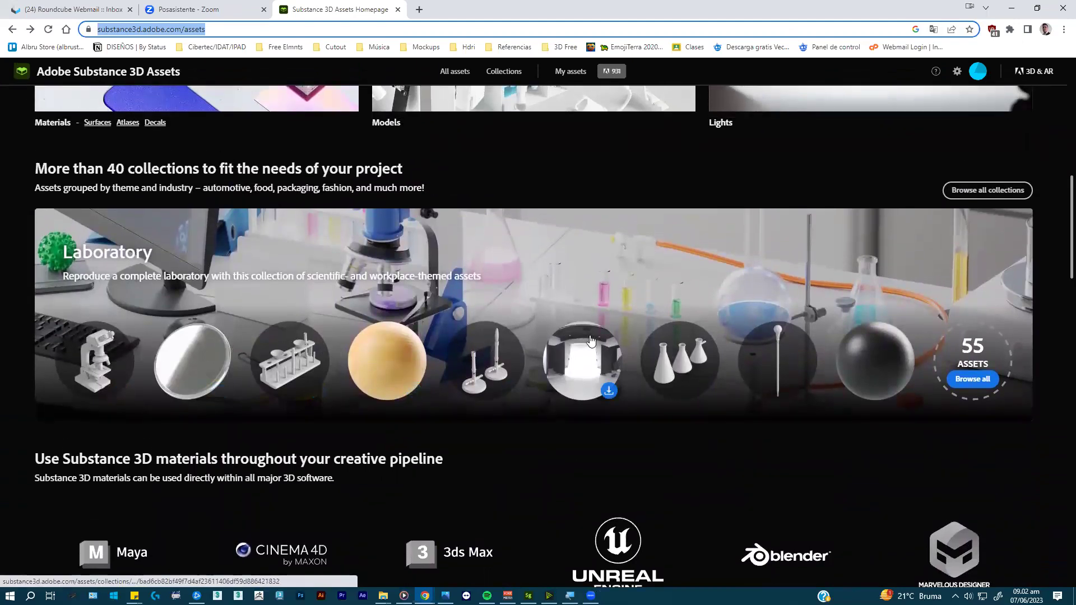
{"action": "scroll", "coordinate": [588, 342], "scroll_direction": "up", "scroll_amount": 2}
{"action": "scroll", "coordinate": [591, 340], "scroll_direction": "up", "scroll_amount": 8}
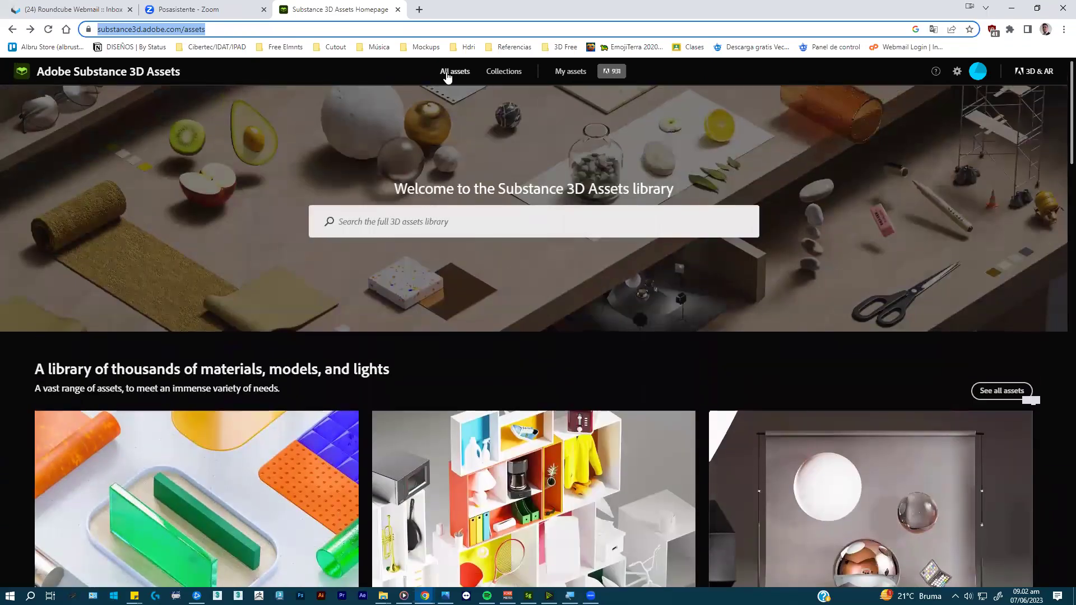
- Open All assets and filter by asset type, trying Materials, then settling on Models
{"action": "left_click", "coordinate": [452, 71]}
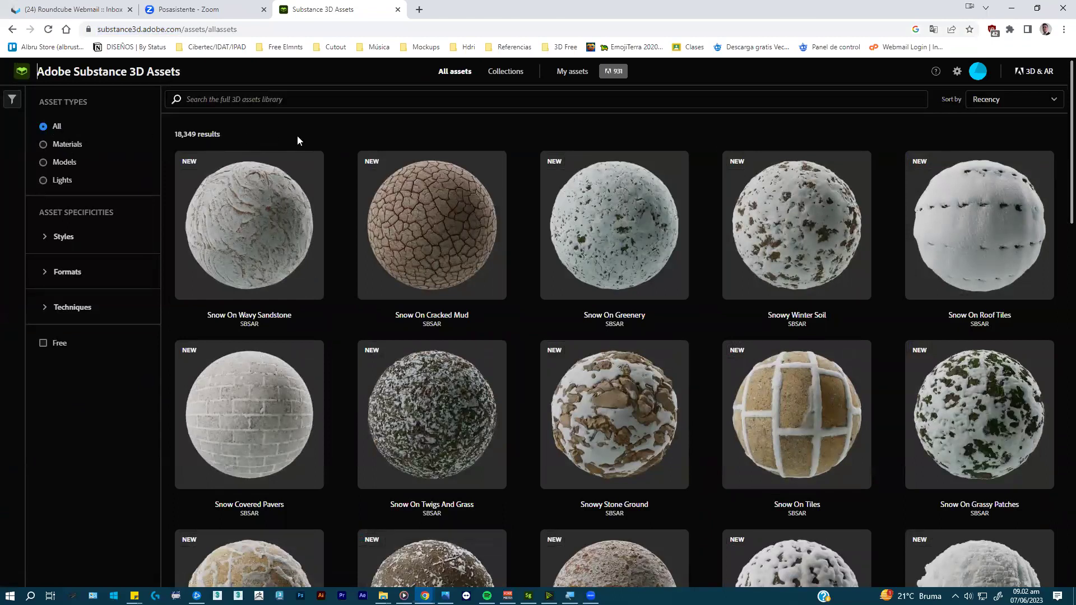
{"action": "left_click", "coordinate": [50, 148]}
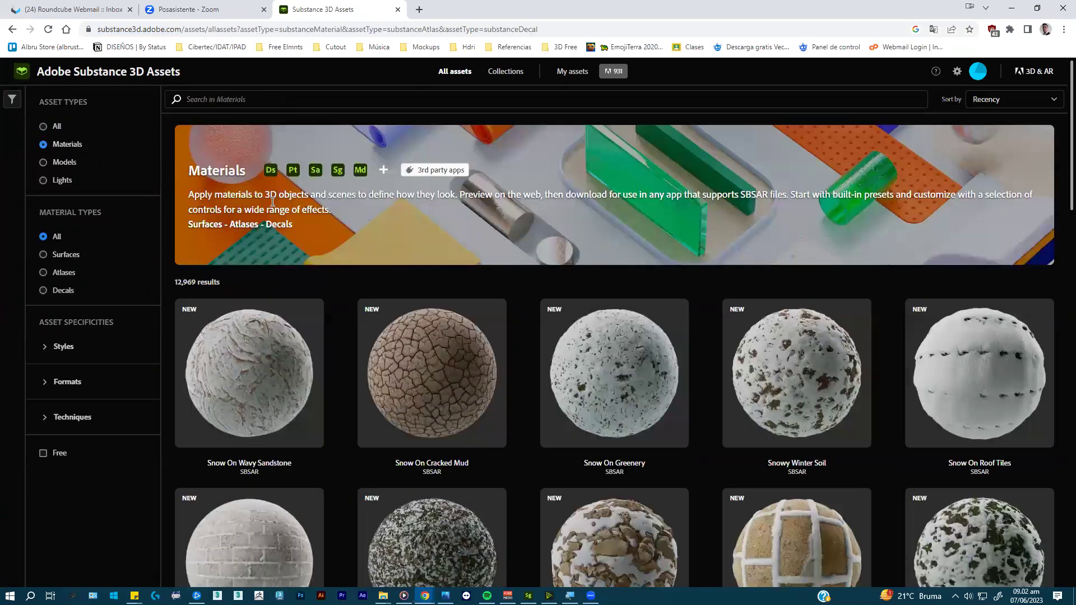
{"action": "scroll", "coordinate": [276, 210], "scroll_direction": "down", "scroll_amount": 2}
{"action": "scroll", "coordinate": [276, 209], "scroll_direction": "down", "scroll_amount": 2}
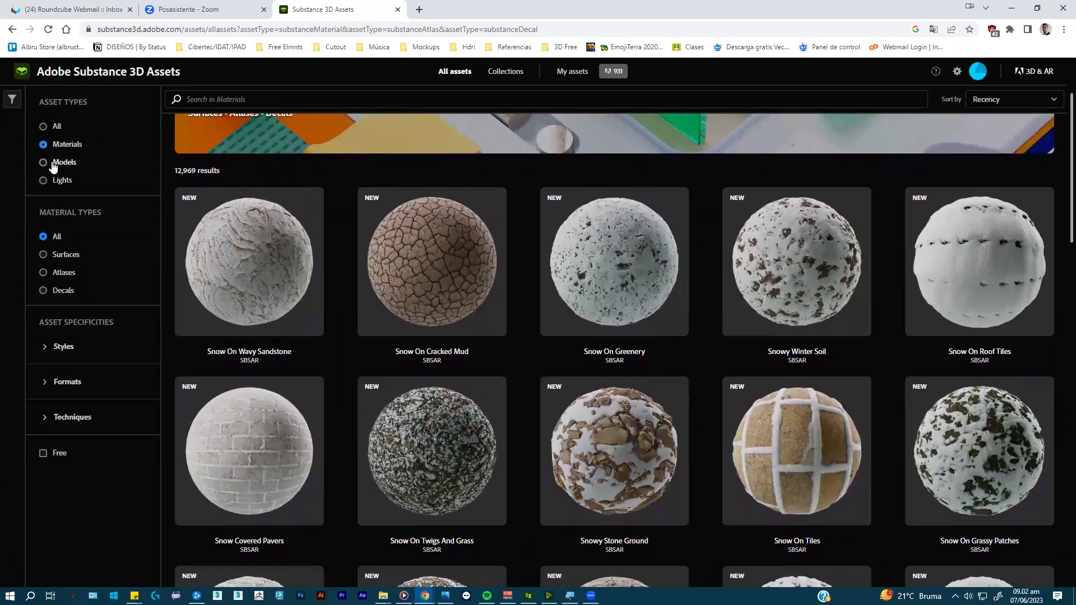
{"action": "left_click", "coordinate": [55, 163]}
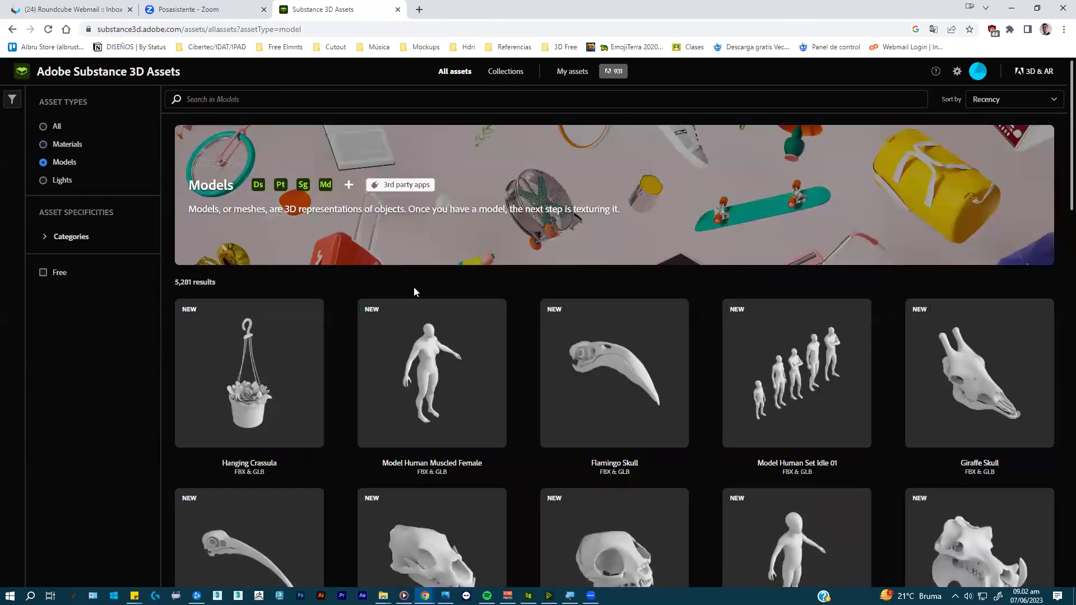
{"action": "scroll", "coordinate": [412, 292], "scroll_direction": "down", "scroll_amount": 1}
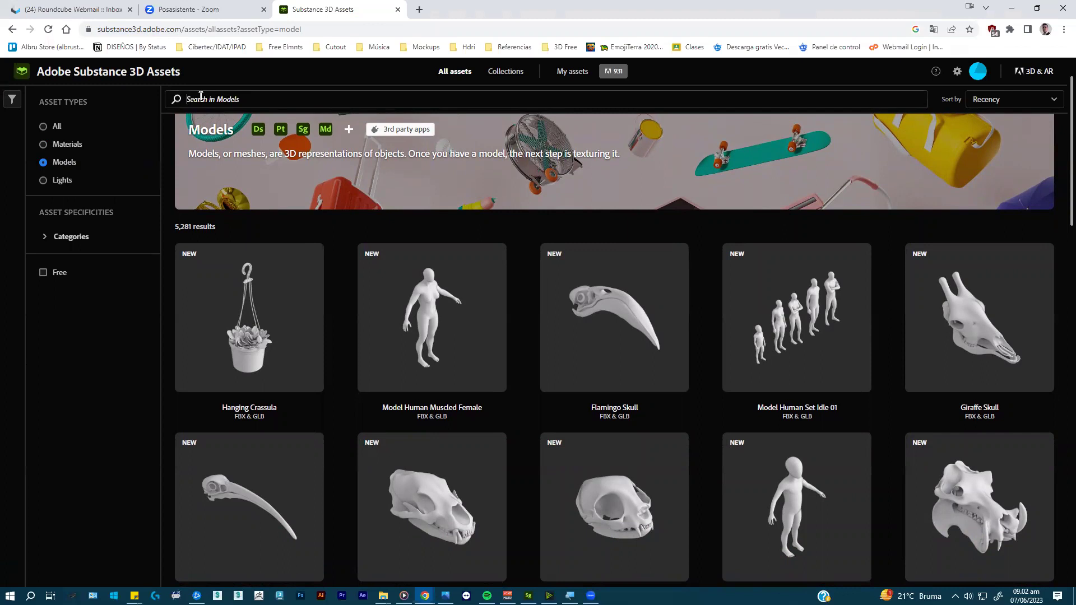
- Search the models for 'cha', browse the chair results, then return to Stager
{"action": "type", "text": "chair"}
{"action": "key", "text": "Return"}
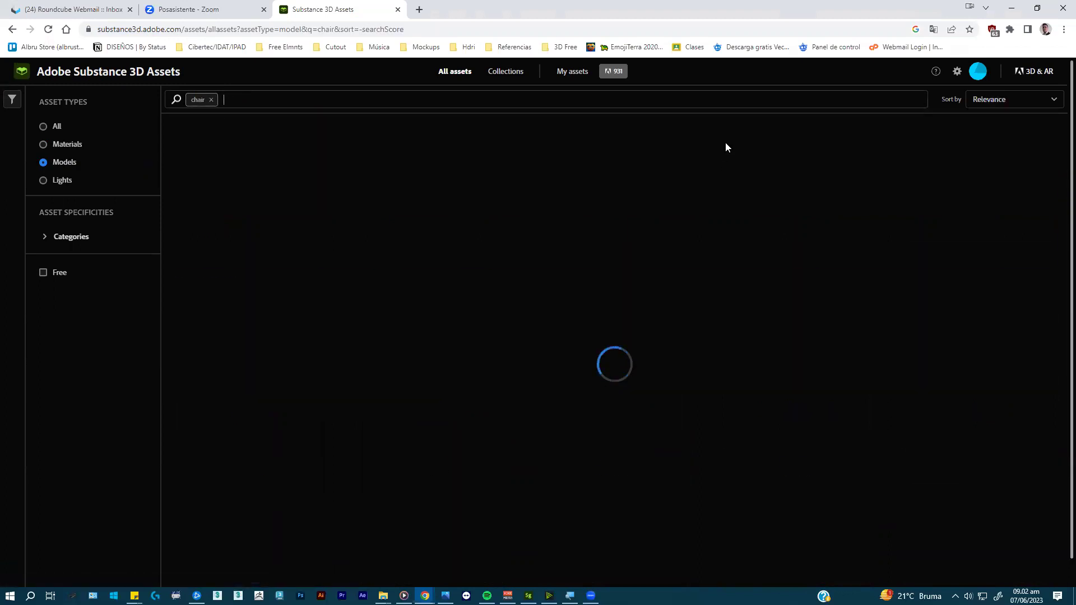
{"action": "scroll", "coordinate": [768, 207], "scroll_direction": "down", "scroll_amount": 3}
{"action": "scroll", "coordinate": [768, 208], "scroll_direction": "down", "scroll_amount": 1}
{"action": "scroll", "coordinate": [768, 208], "scroll_direction": "down", "scroll_amount": 1}
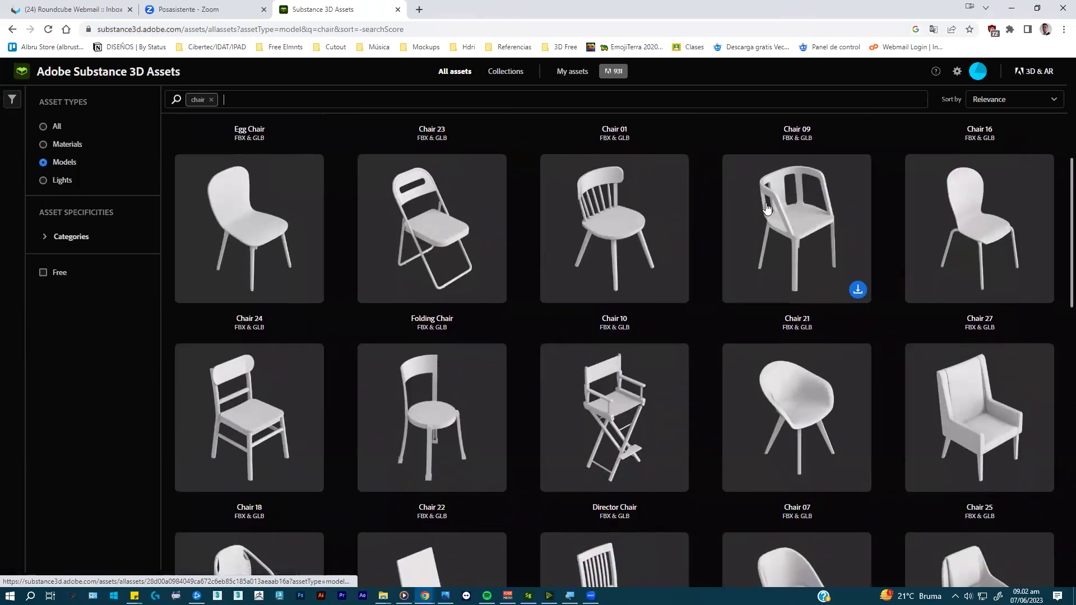
{"action": "scroll", "coordinate": [657, 298], "scroll_direction": "down", "scroll_amount": 2}
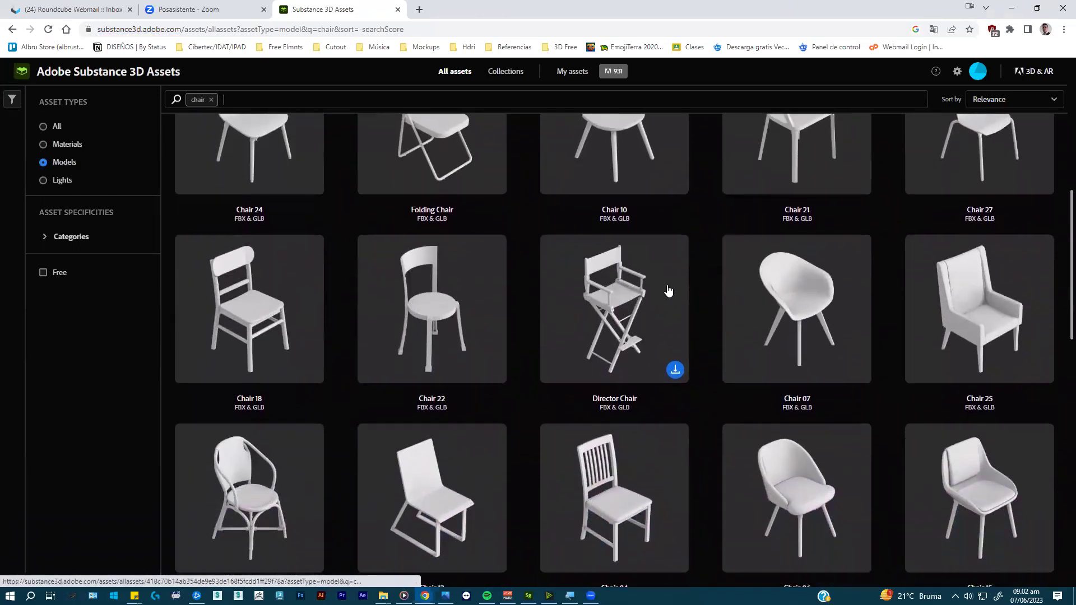
{"action": "scroll", "coordinate": [631, 321], "scroll_direction": "down", "scroll_amount": 1}
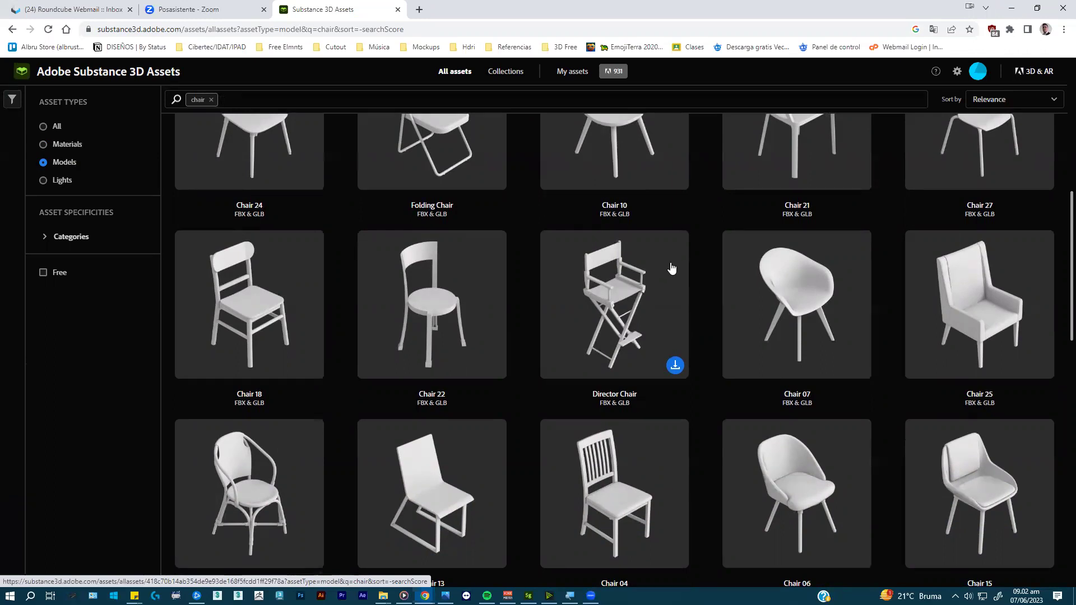
{"action": "key", "text": "alt+Tab"}
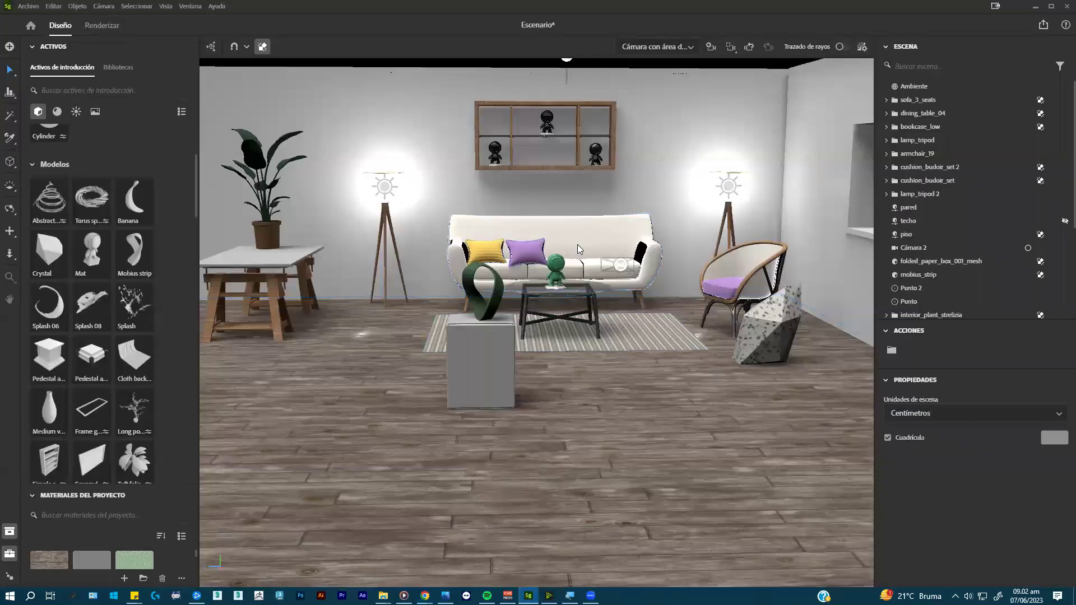
- Orbit to face the sofa, enable Trazado de rayos ray tracing, and return to Cámara 2
{"action": "right_click_drag", "start_coordinate": [601, 231], "coordinate": [578, 231]}
{"action": "middle_click_drag", "start_coordinate": [578, 231], "coordinate": [601, 240]}
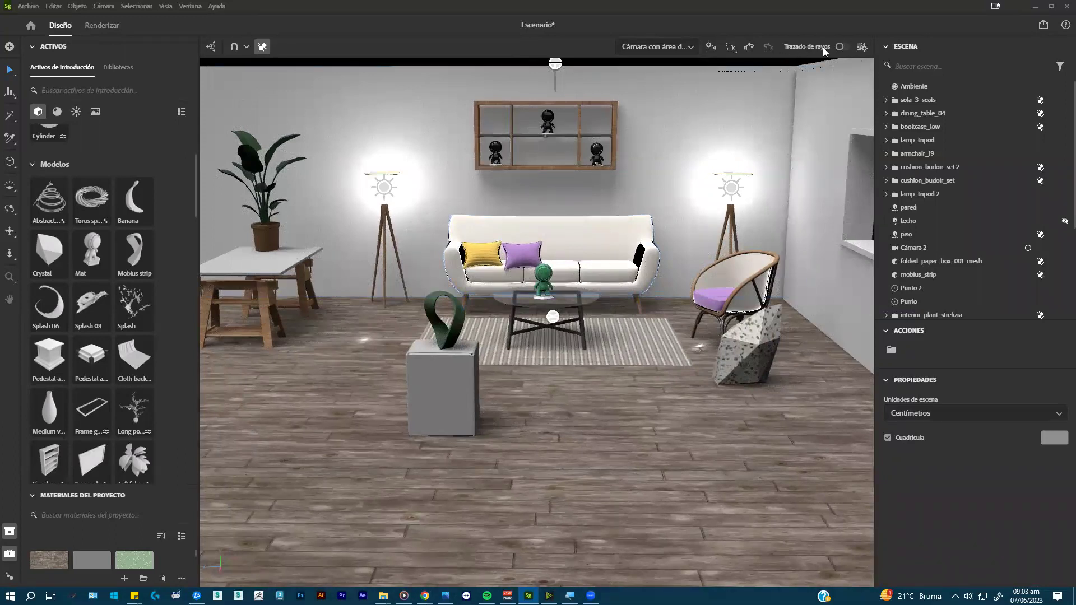
{"action": "left_click", "coordinate": [848, 48]}
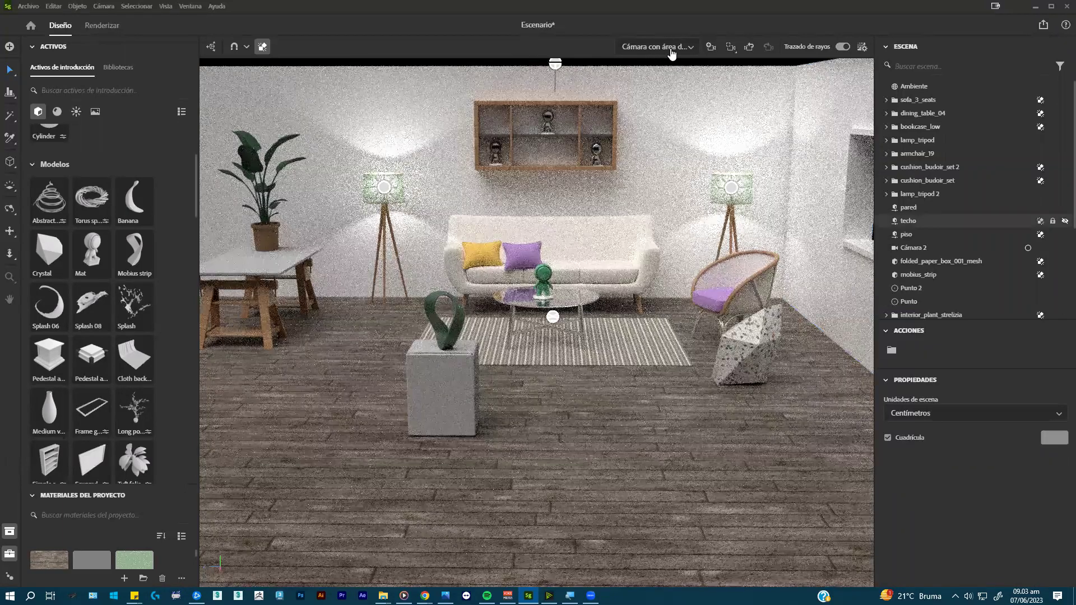
{"action": "left_click", "coordinate": [678, 48]}
{"action": "left_click", "coordinate": [661, 88]}
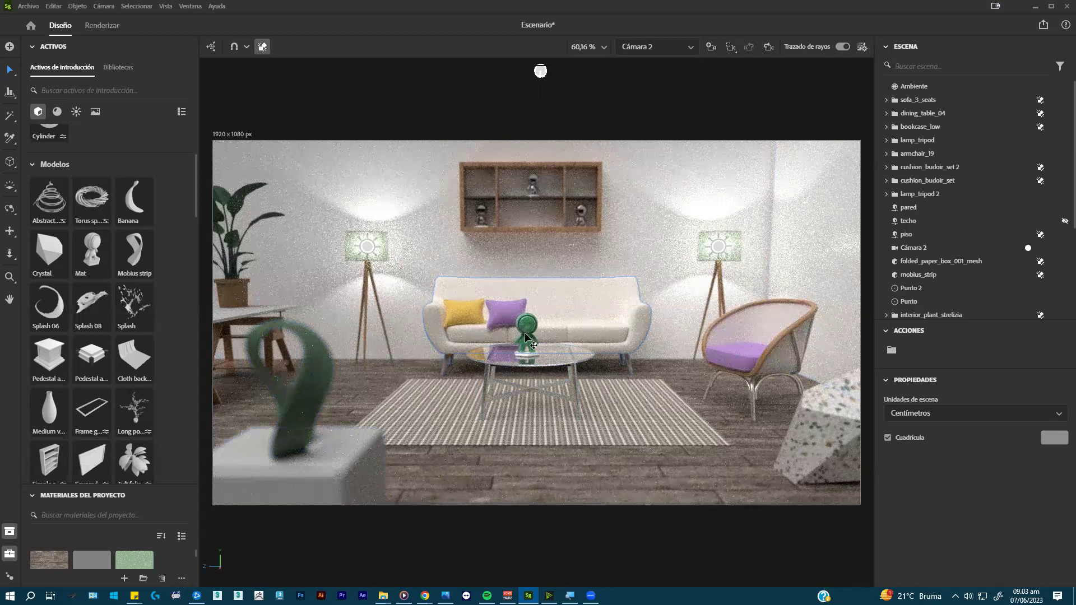
{"action": "left_click", "coordinate": [918, 253]}
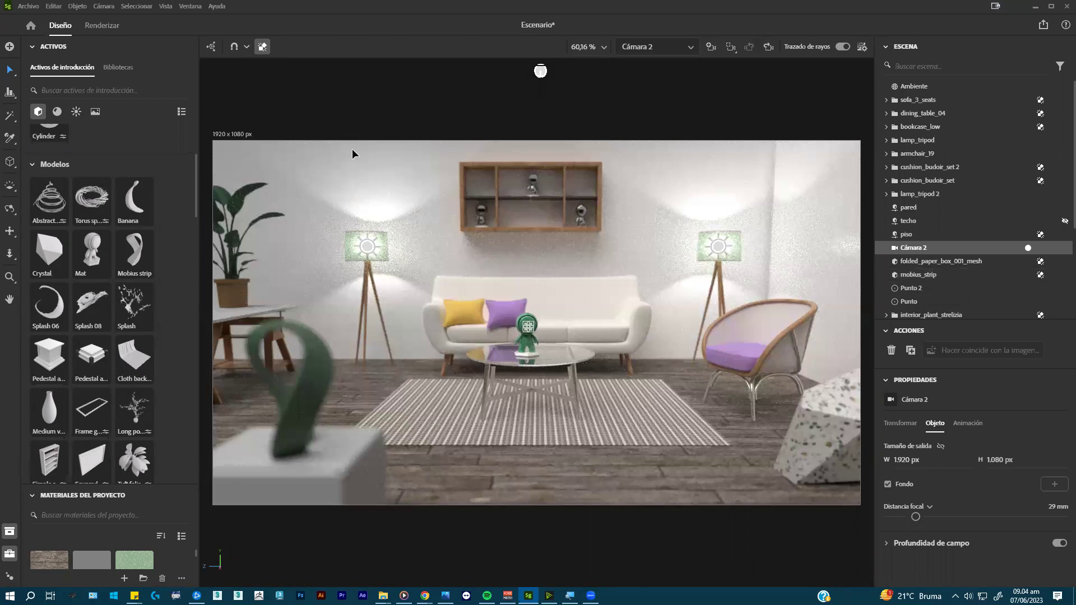
{"action": "scroll", "coordinate": [135, 150], "scroll_direction": "down", "scroll_amount": 1}
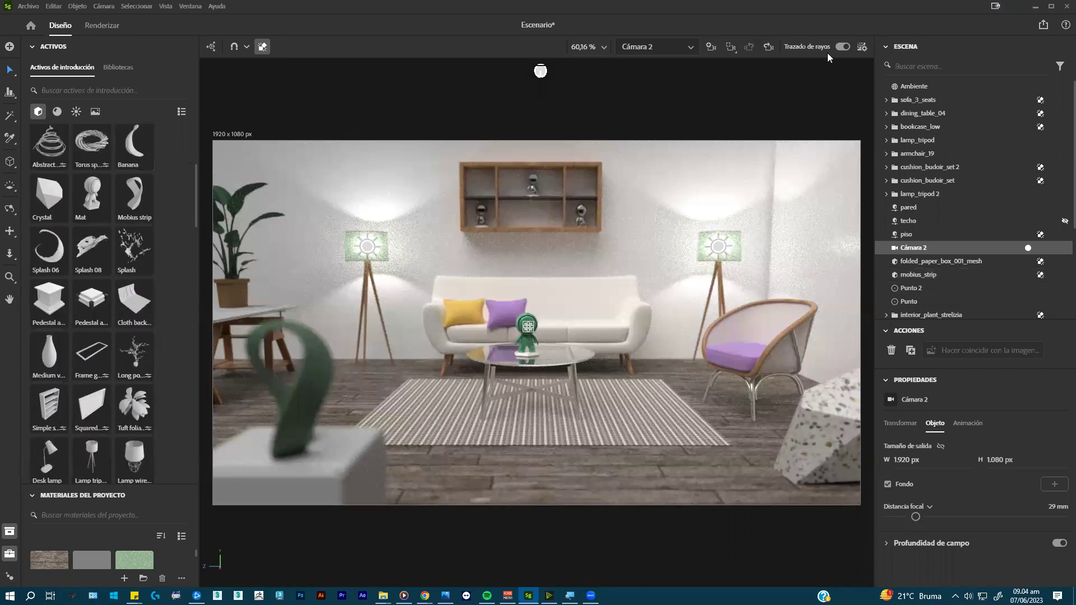
{"action": "left_click", "coordinate": [843, 47]}
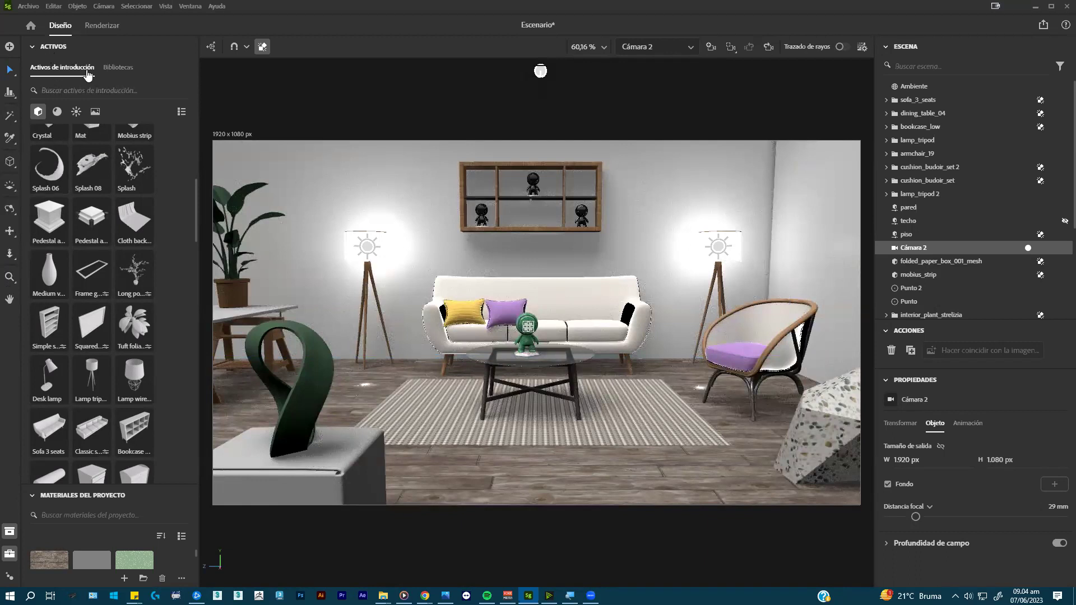
- Show the starter Materials and scroll through their grid
{"action": "scroll", "coordinate": [194, 208], "scroll_direction": "up", "scroll_amount": 3}
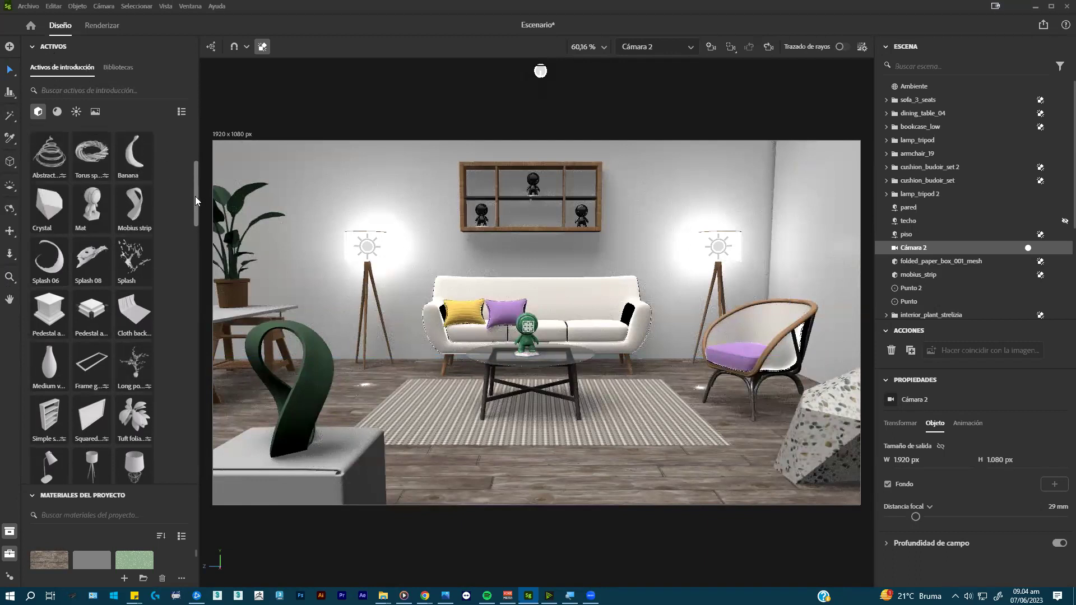
{"action": "left_click", "coordinate": [58, 114]}
{"action": "left_click_drag", "start_coordinate": [195, 213], "coordinate": [194, 254]}
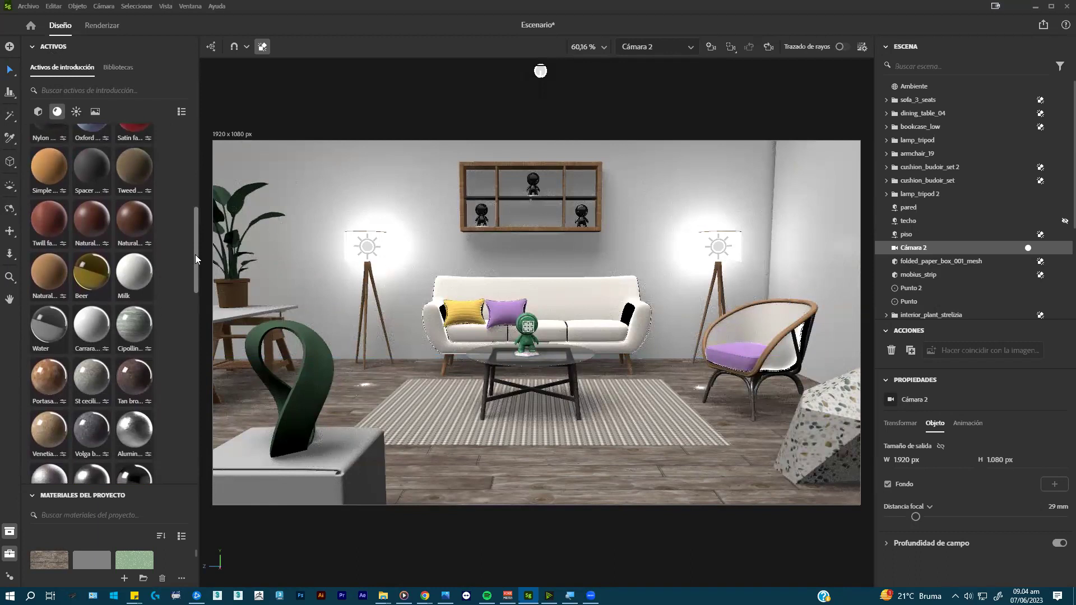
{"action": "left_click_drag", "start_coordinate": [195, 251], "coordinate": [195, 253]}
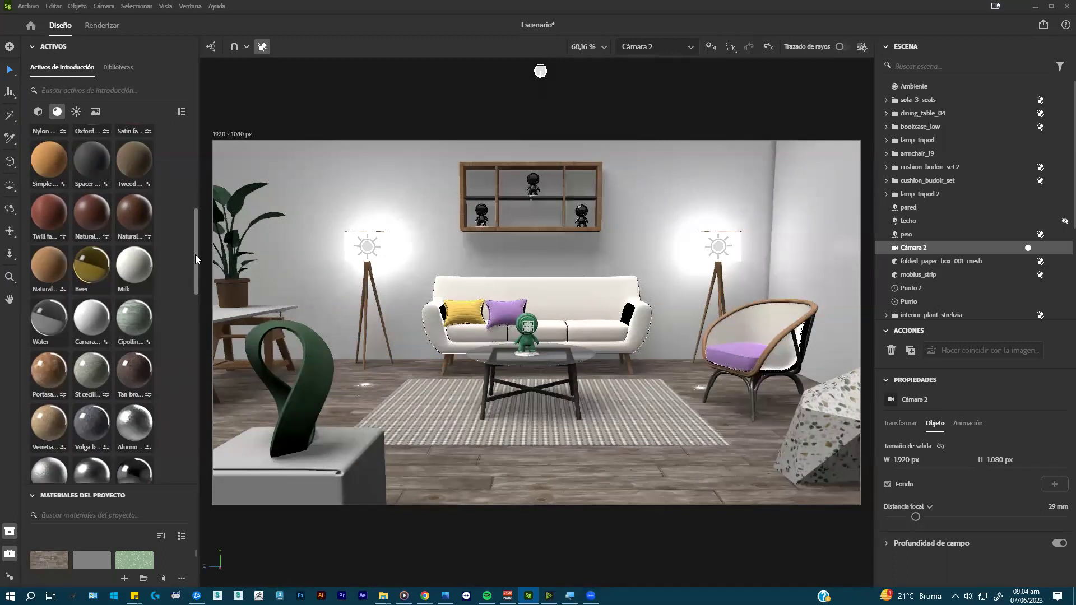
- Browse the starter Lights, then display the starter Images textures
{"action": "left_click", "coordinate": [76, 111]}
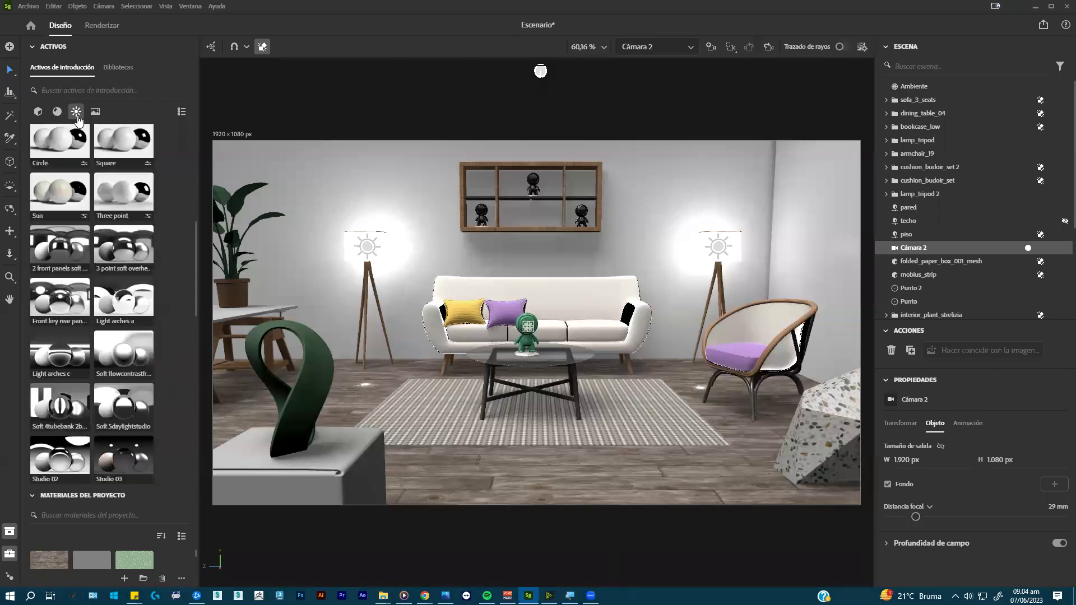
{"action": "left_click_drag", "start_coordinate": [198, 248], "coordinate": [166, 412]}
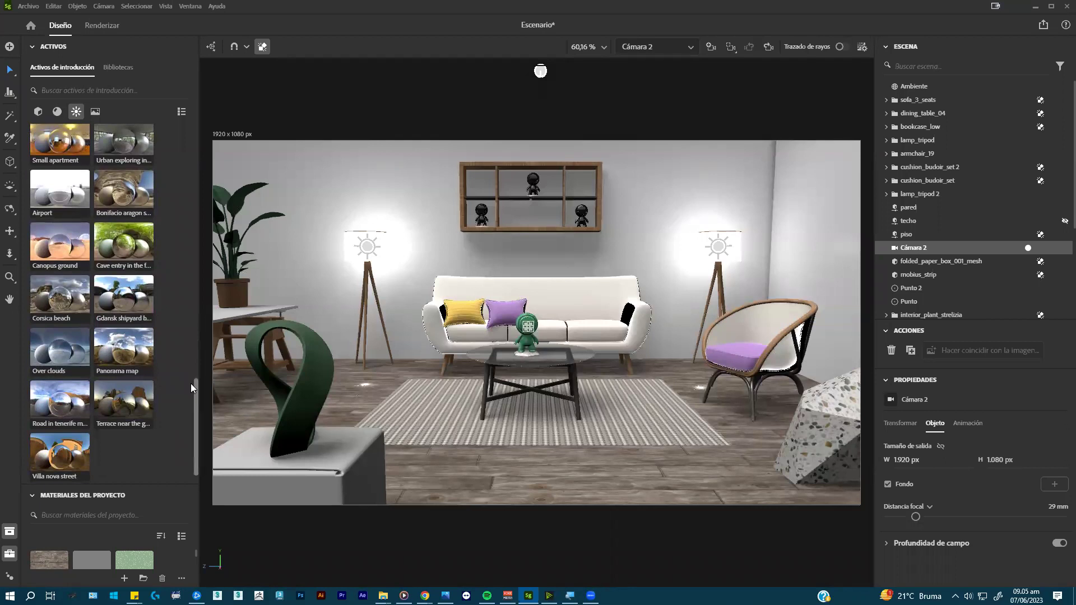
{"action": "left_click", "coordinate": [95, 112]}
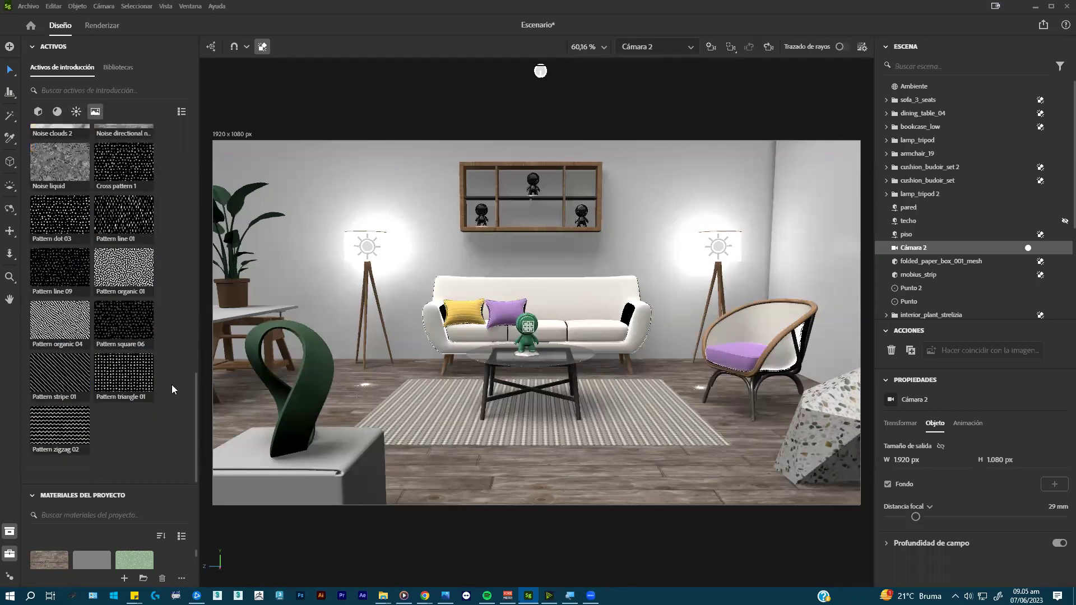
{"action": "left_click_drag", "start_coordinate": [194, 406], "coordinate": [199, 213]}
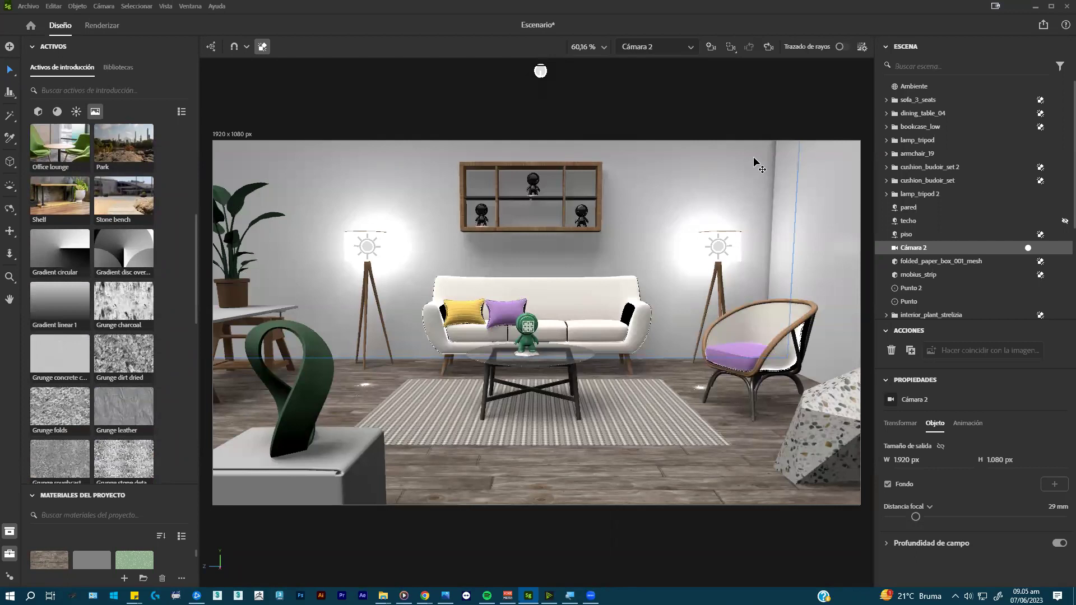
- Switch to the free camera and orbit to see the right wall and window
{"action": "left_click", "coordinate": [678, 48]}
{"action": "left_click", "coordinate": [672, 66]}
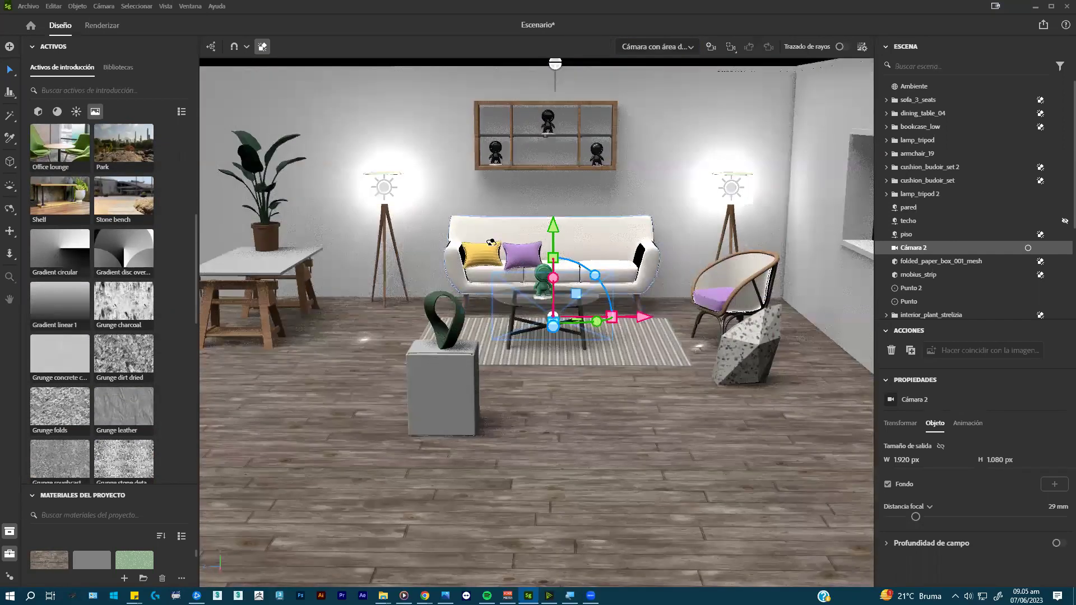
{"action": "right_click_drag", "start_coordinate": [491, 242], "coordinate": [531, 256]}
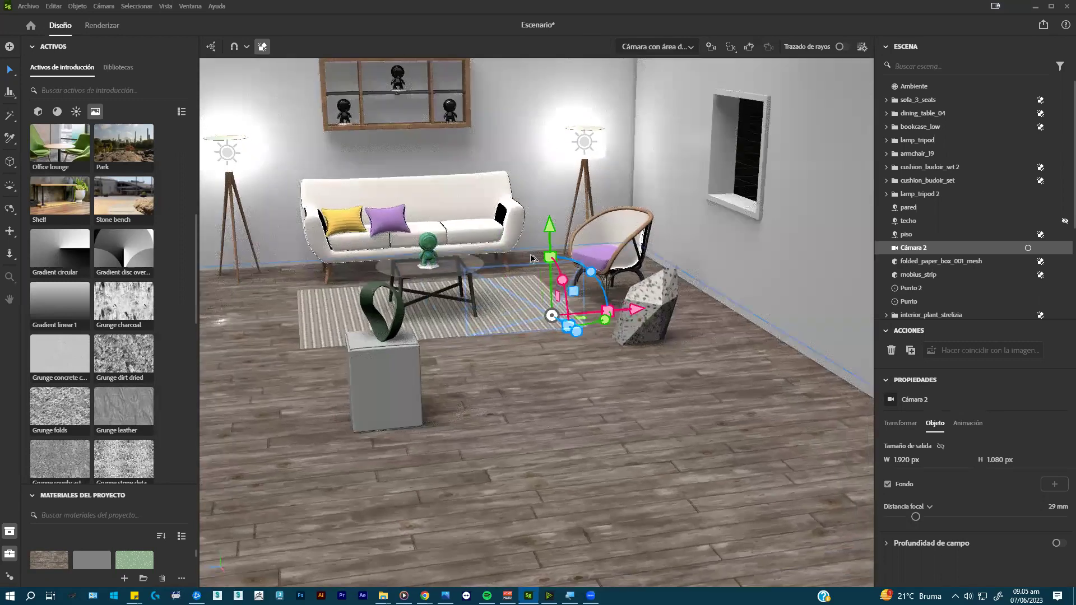
- Zoom and pan across the room, then orbit for a view of the whole room
{"action": "scroll", "coordinate": [531, 245], "scroll_direction": "down", "scroll_amount": 6}
{"action": "scroll", "coordinate": [487, 252], "scroll_direction": "up", "scroll_amount": 4}
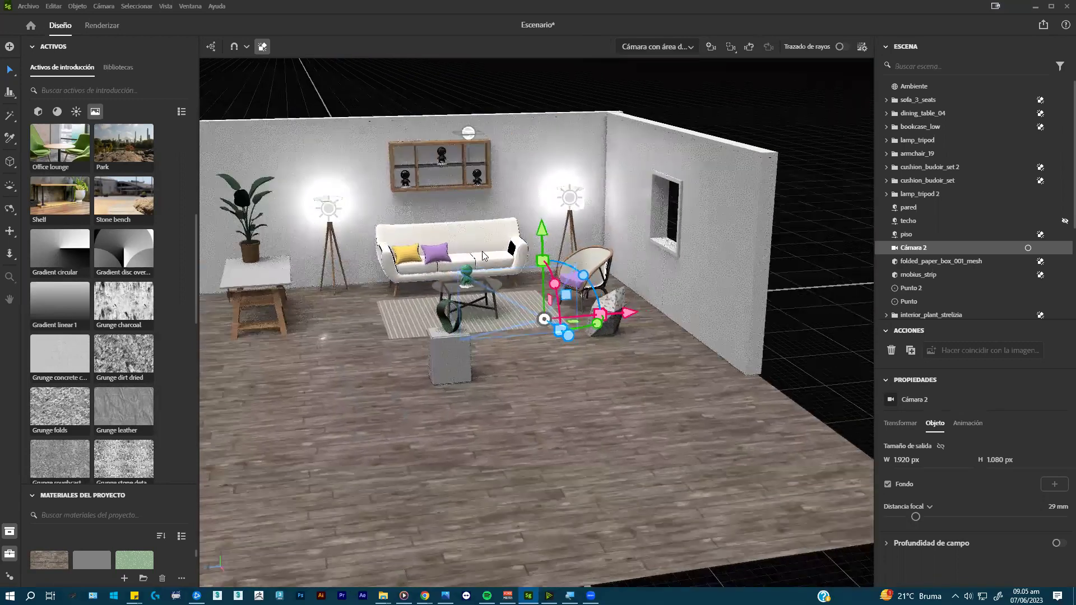
{"action": "scroll", "coordinate": [482, 251], "scroll_direction": "up", "scroll_amount": 2}
{"action": "middle_click_drag", "start_coordinate": [482, 251], "coordinate": [561, 257]}
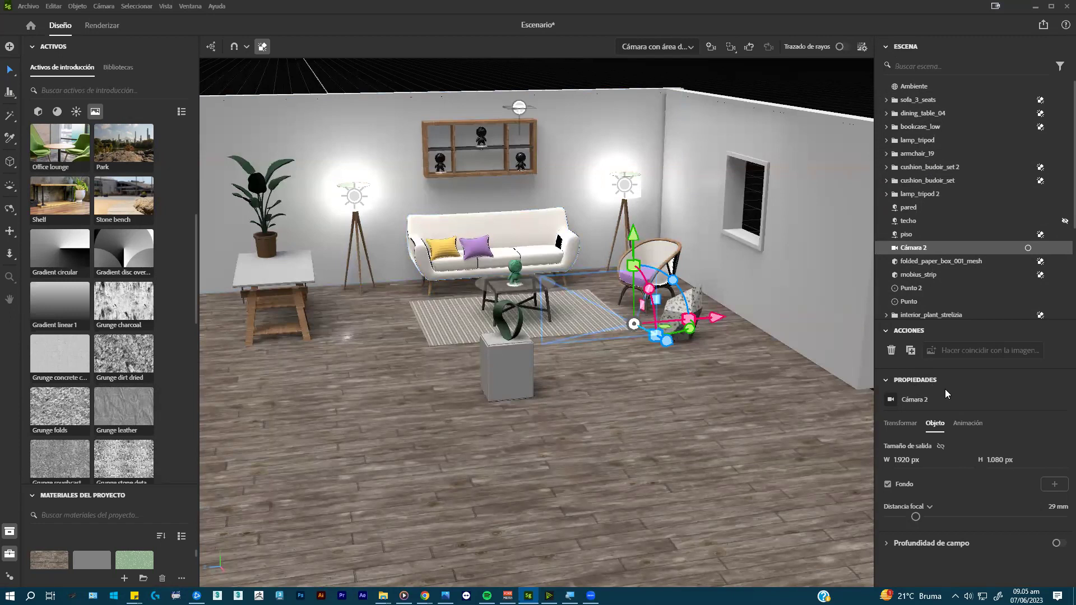
{"action": "right_click_drag", "start_coordinate": [615, 293], "coordinate": [585, 307]}
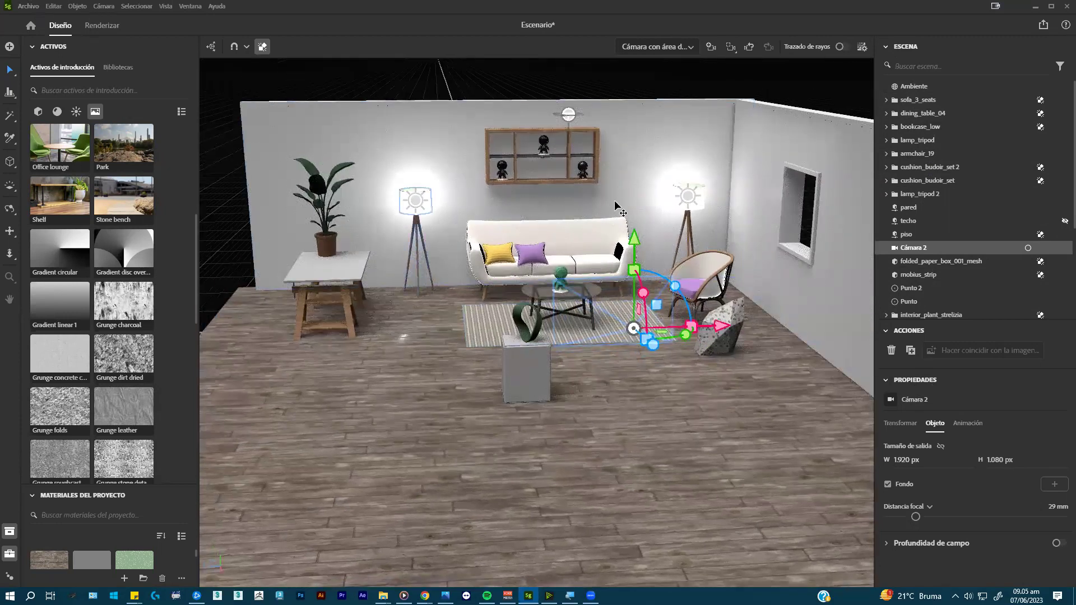
- Create a new scene with Ctrl+N, choose No guardar for Escenario, and orbit the empty grid
{"action": "left_click", "coordinate": [28, 6]}
{"action": "key", "text": "ctrl+n"}
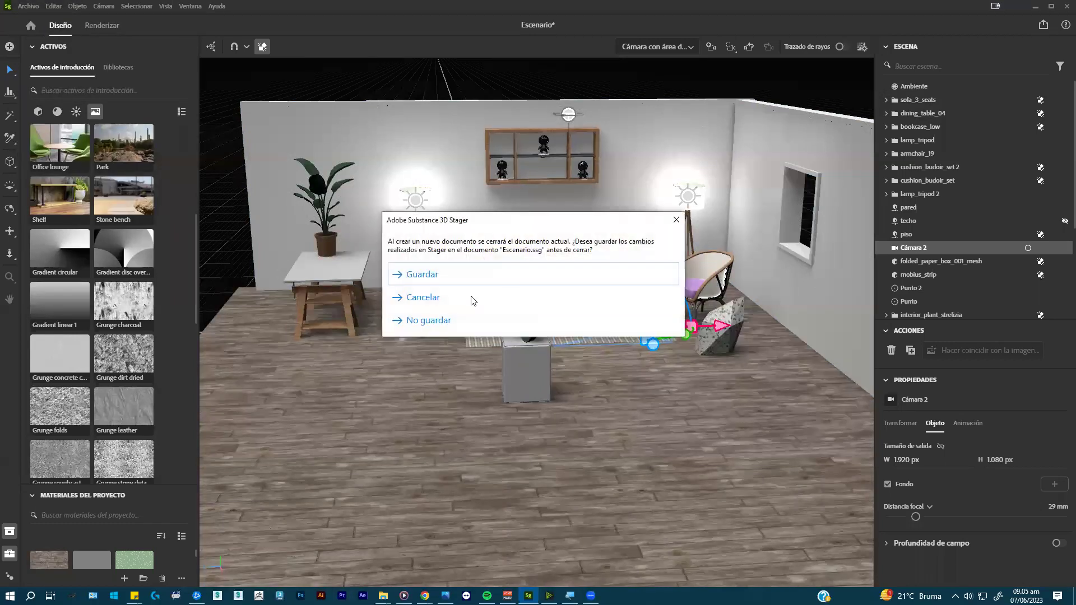
{"action": "left_click", "coordinate": [421, 321]}
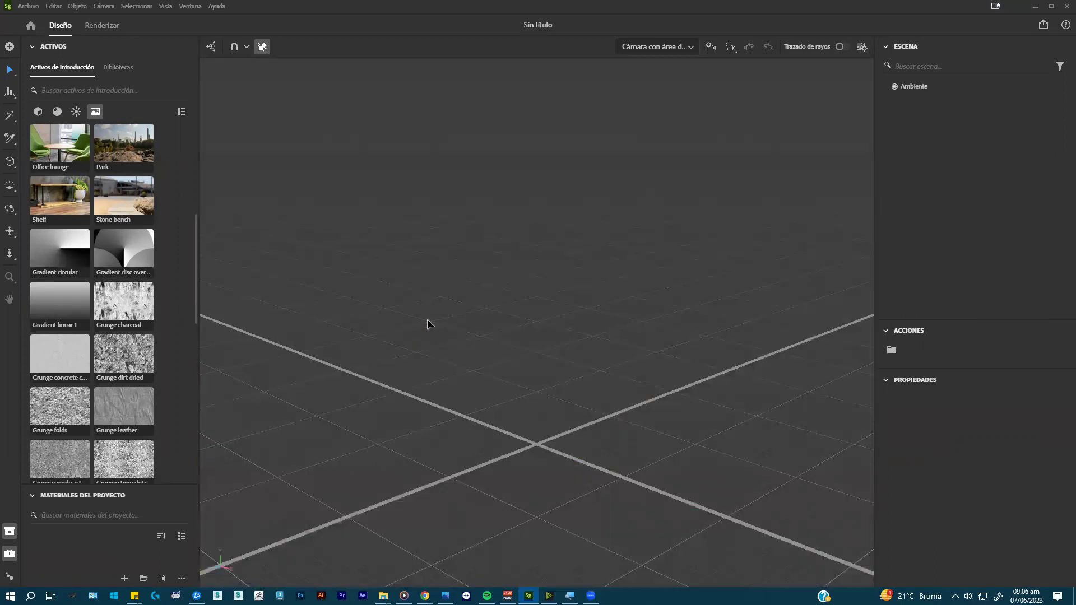
{"action": "right_click_drag", "start_coordinate": [589, 301], "coordinate": [477, 303]}
{"action": "left_click_drag", "start_coordinate": [506, 265], "coordinate": [561, 225], "text": "alt"}
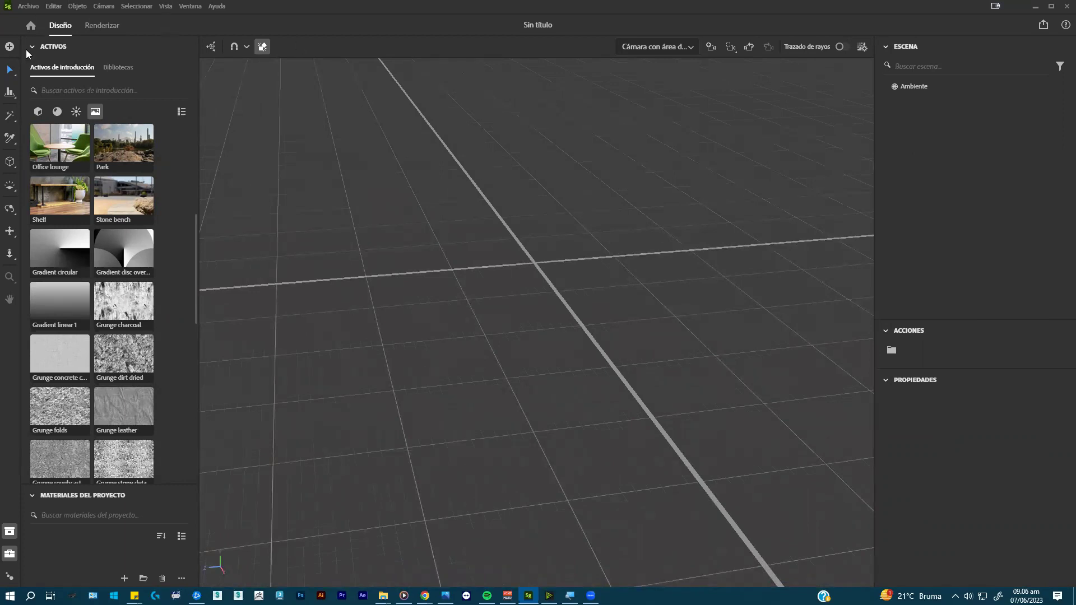
- Show the Models category and add a Plane from Formas básicas
{"action": "left_click", "coordinate": [38, 111]}
{"action": "scroll", "coordinate": [107, 206], "scroll_direction": "up", "scroll_amount": 5}
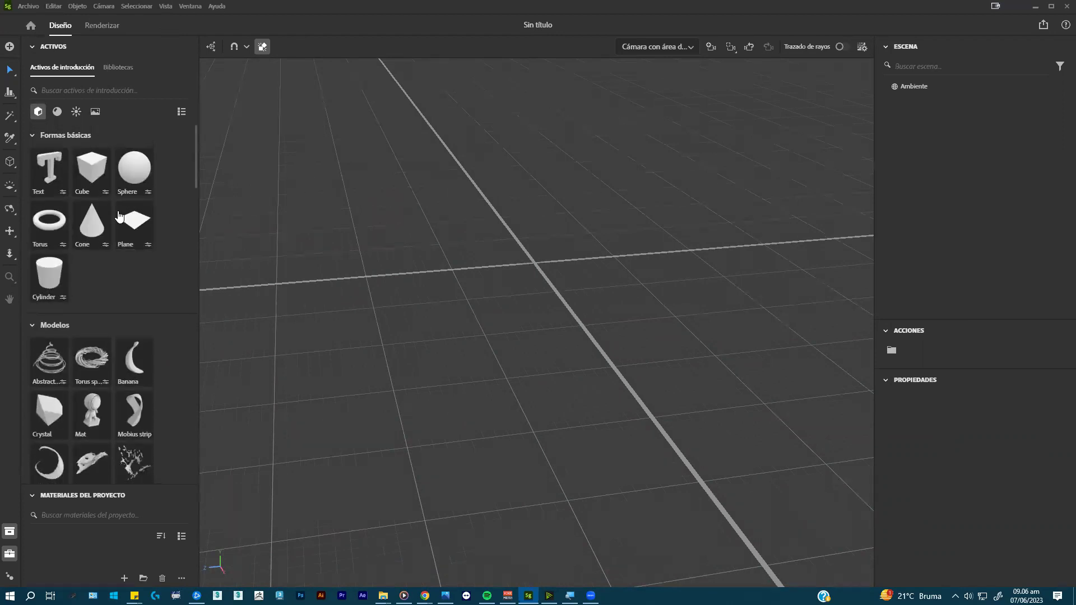
{"action": "left_click", "coordinate": [133, 230]}
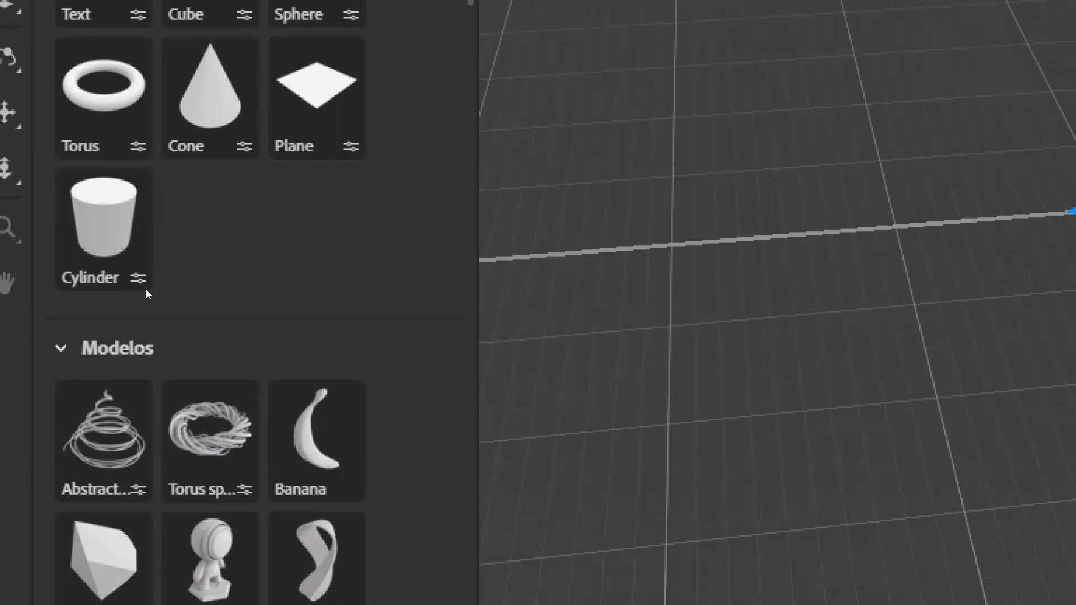
{"action": "scroll", "coordinate": [146, 290], "scroll_direction": "down", "scroll_amount": 2}
{"action": "scroll", "coordinate": [143, 273], "scroll_direction": "up", "scroll_amount": 2}
{"action": "key", "text": "super"}
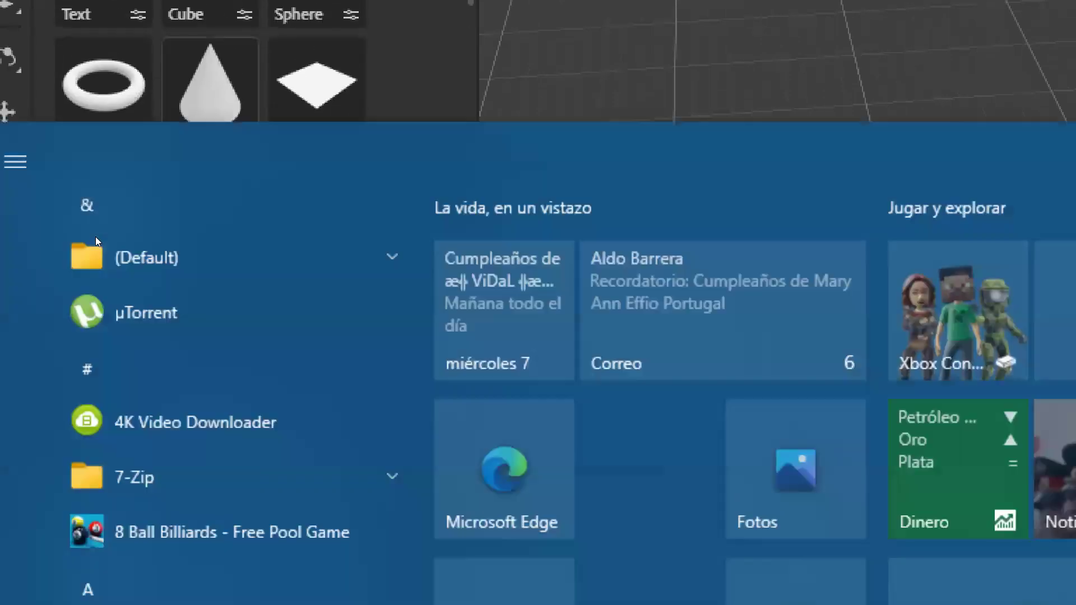
{"action": "key", "text": "super"}
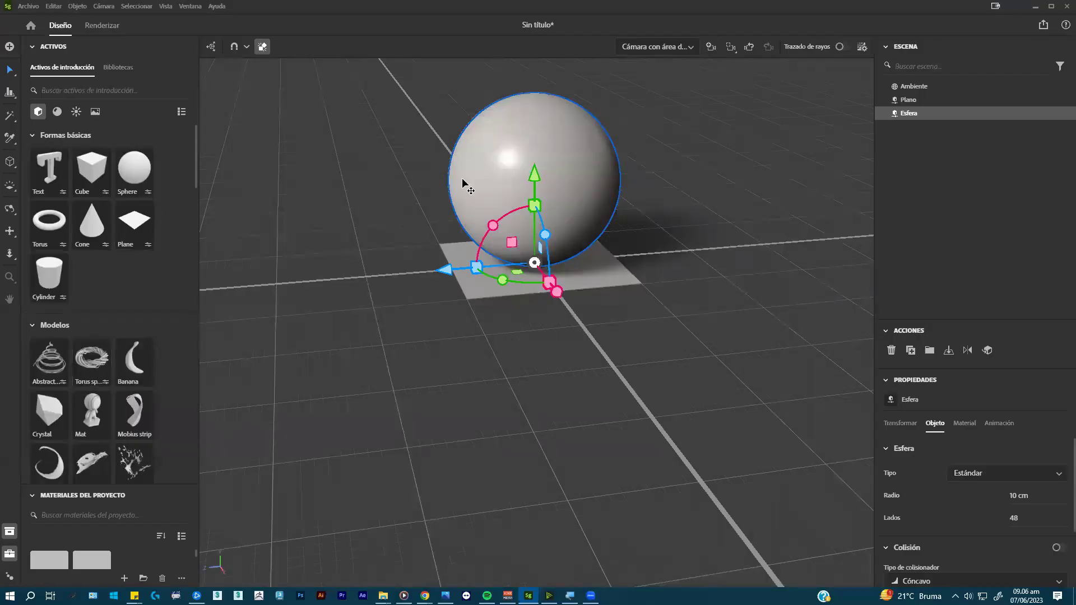
- Delete the sphere and add the Torus spirals model
{"action": "key", "text": "Delete"}
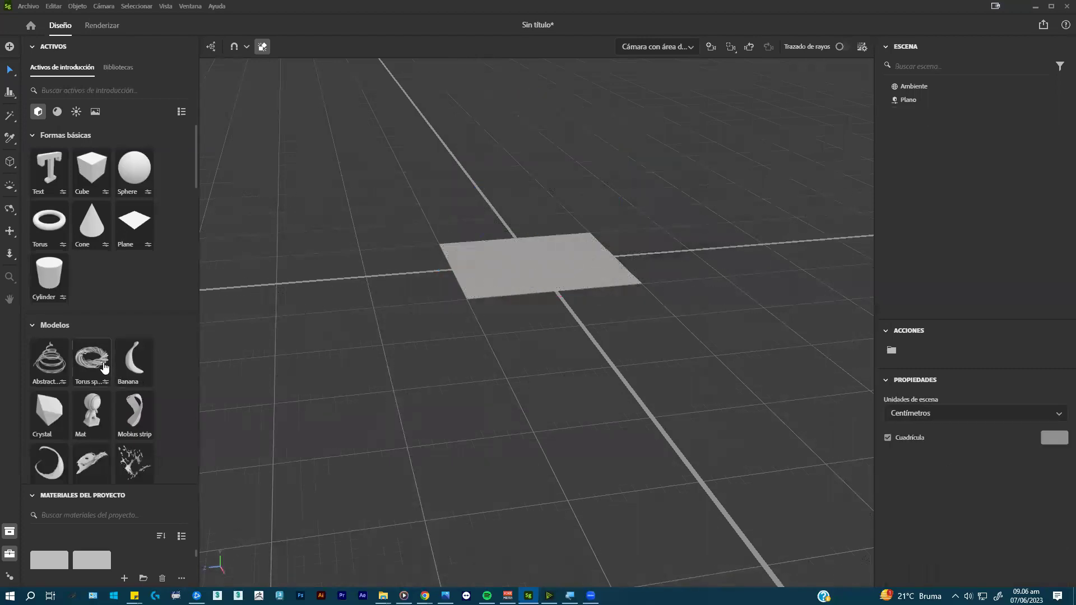
{"action": "left_click", "coordinate": [102, 369]}
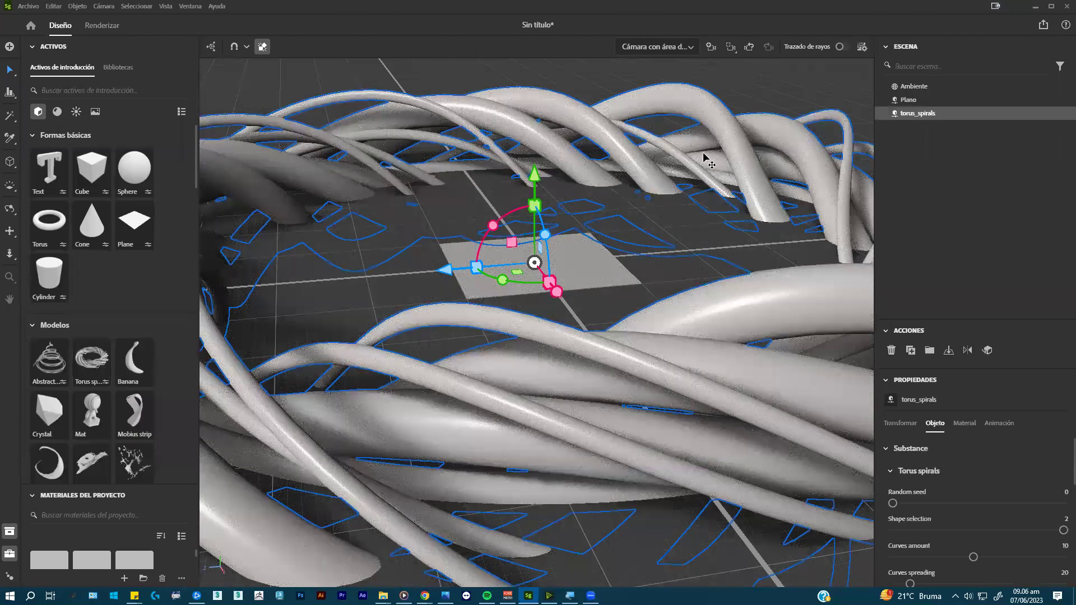
{"action": "scroll", "coordinate": [704, 157], "scroll_direction": "down", "scroll_amount": 5}
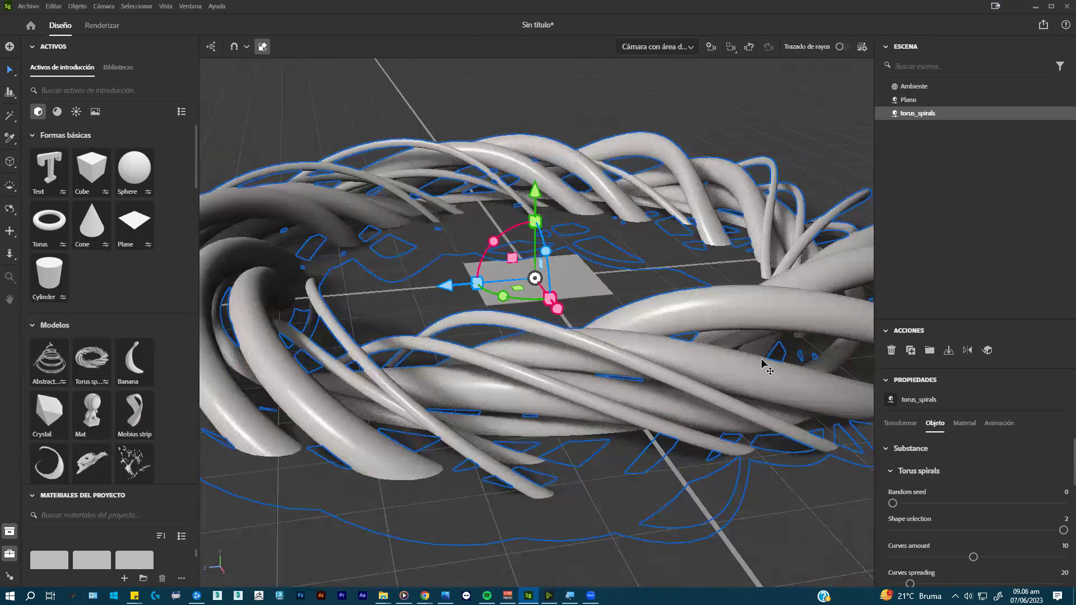
- Adjust the Torus spirals Random seed, Curves amount and Curves spreading sliders
{"action": "left_click_drag", "start_coordinate": [897, 504], "coordinate": [936, 503]}
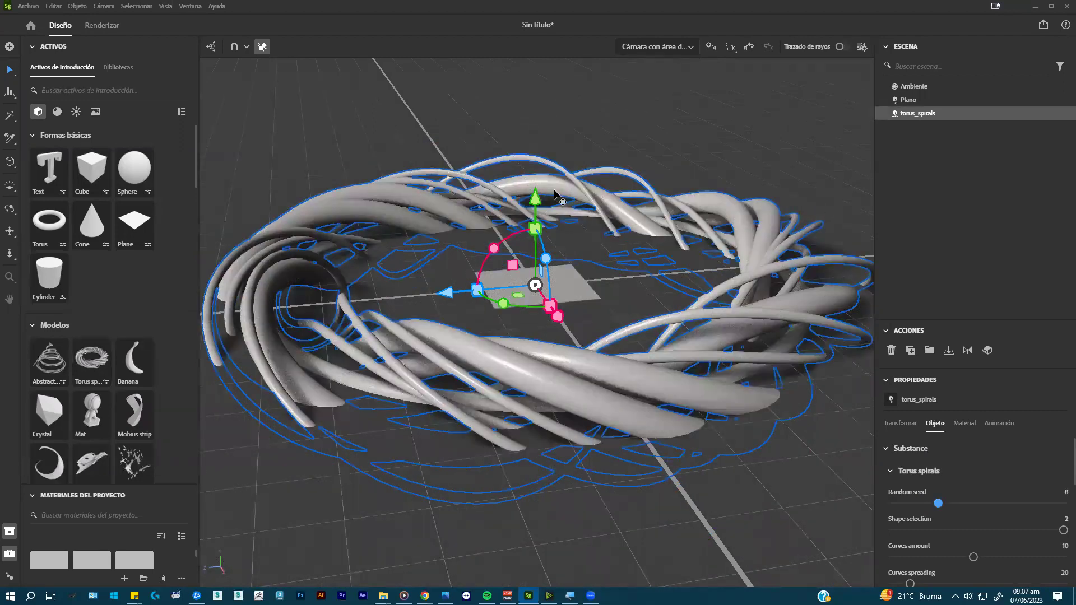
{"action": "scroll", "coordinate": [991, 490], "scroll_direction": "down", "scroll_amount": 2}
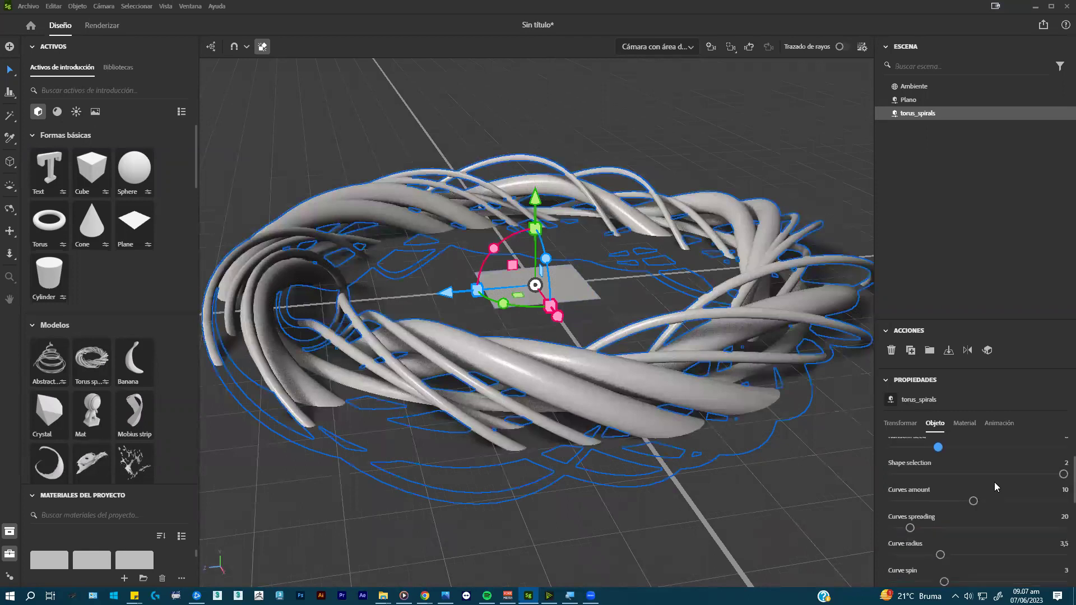
{"action": "mouse_move", "coordinate": [976, 505]}
{"action": "left_mouse_down"}
{"action": "mouse_move", "coordinate": [937, 501]}
{"action": "mouse_move", "coordinate": [973, 501]}
{"action": "left_mouse_up"}
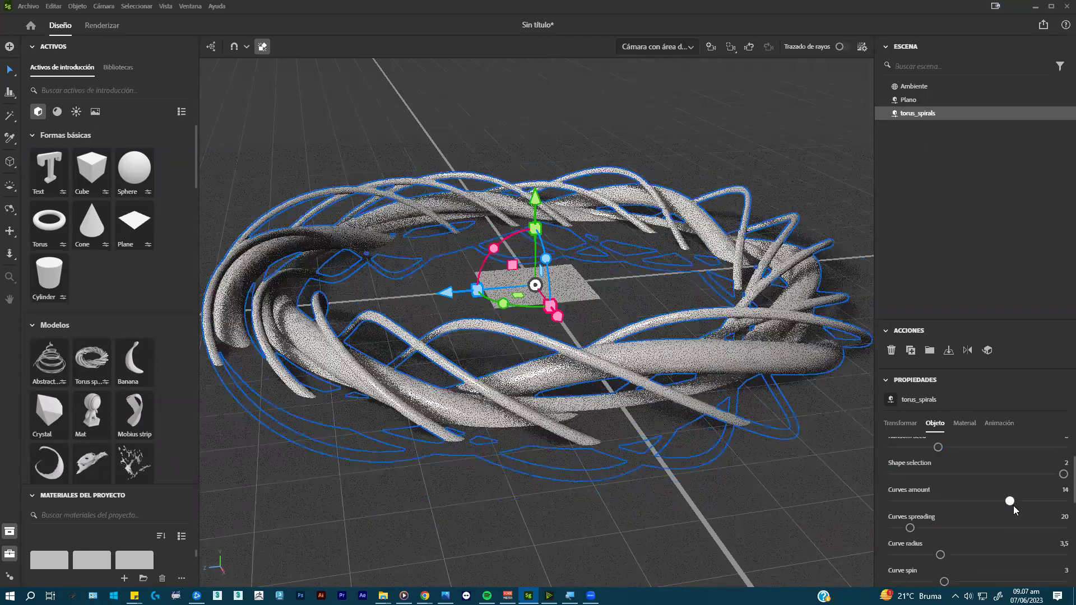
{"action": "mouse_move", "coordinate": [915, 529]}
{"action": "left_mouse_down"}
{"action": "mouse_move", "coordinate": [972, 535]}
{"action": "mouse_move", "coordinate": [913, 528]}
{"action": "left_mouse_up"}
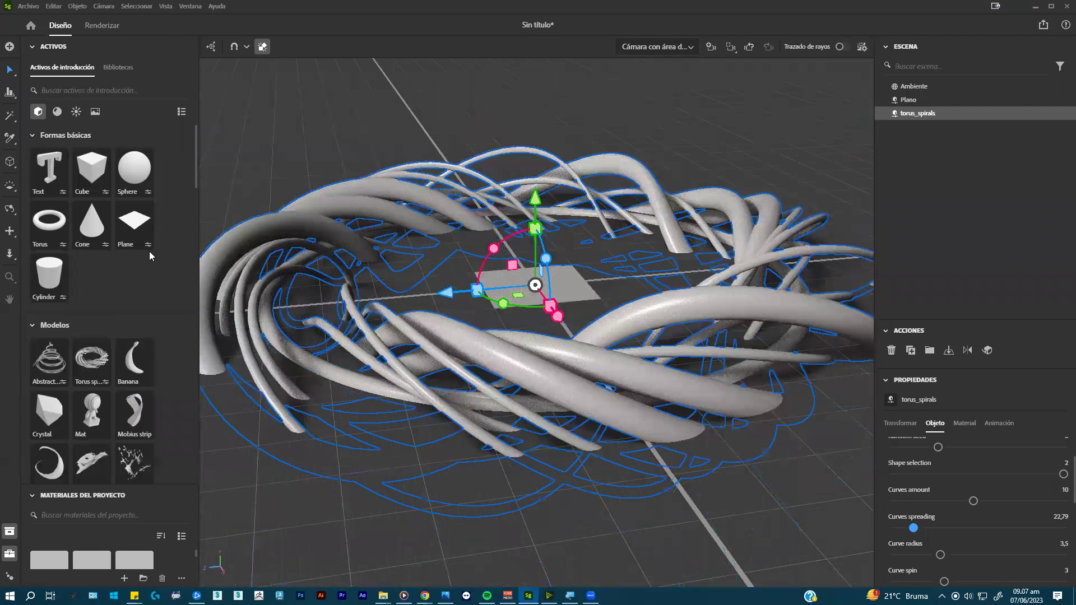
- Select the Torus spirals model and delete it, leaving only the plane
{"action": "left_click", "coordinate": [560, 194]}
{"action": "left_click", "coordinate": [587, 180]}
{"action": "key", "text": "Delete"}
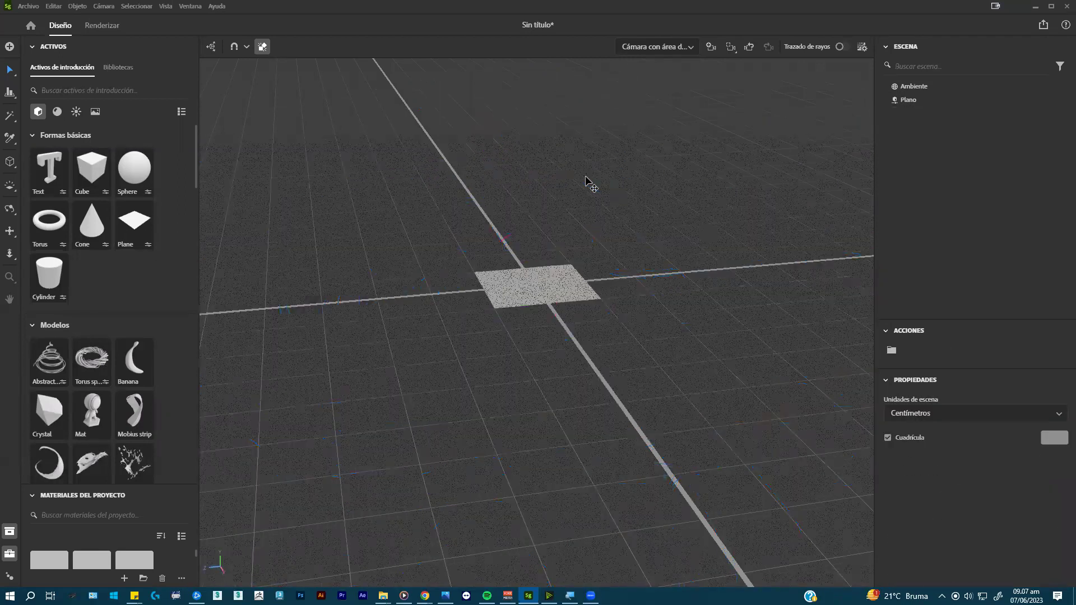
- Set the Plano's Anchura to 500 cm and Longitud to 800 cm
{"action": "left_click", "coordinate": [556, 280]}
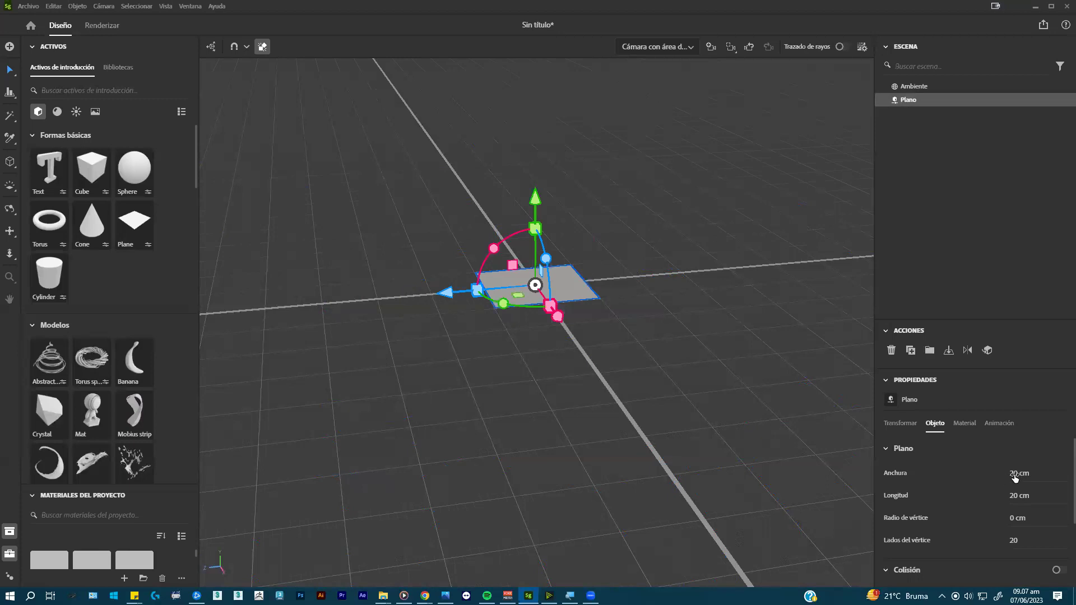
{"action": "key", "text": "ctrl+z"}
{"action": "left_click", "coordinate": [1015, 497]}
{"action": "type", "text": "800"}
{"action": "key", "text": "Return"}
{"action": "scroll", "coordinate": [687, 316], "scroll_direction": "down", "scroll_amount": 8}
{"action": "scroll", "coordinate": [688, 316], "scroll_direction": "up", "scroll_amount": 3}
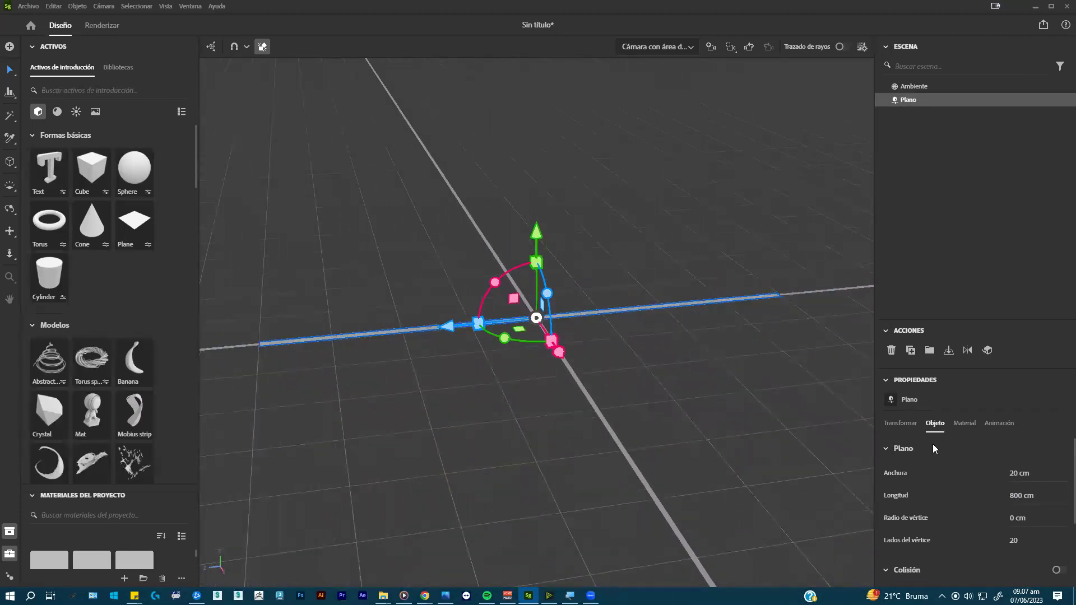
{"action": "left_click", "coordinate": [1015, 476]}
{"action": "key", "text": "Return"}
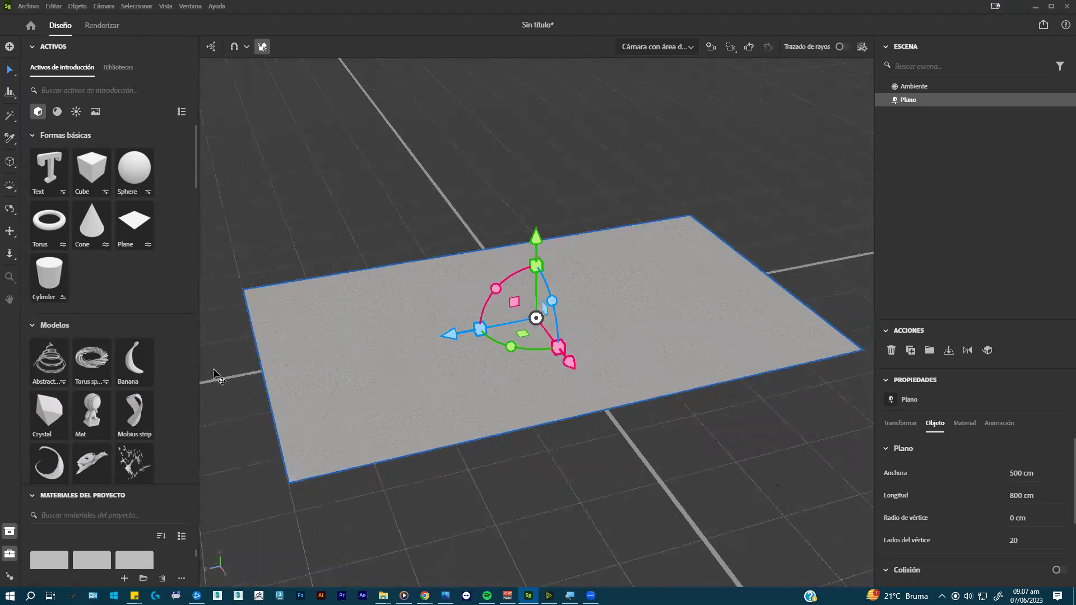
- Add the Wall square windows asset and, with snapping on, move it to the floor's right edge
{"action": "scroll", "coordinate": [170, 301], "scroll_direction": "down", "scroll_amount": 6}
{"action": "scroll", "coordinate": [170, 302], "scroll_direction": "down", "scroll_amount": 6}
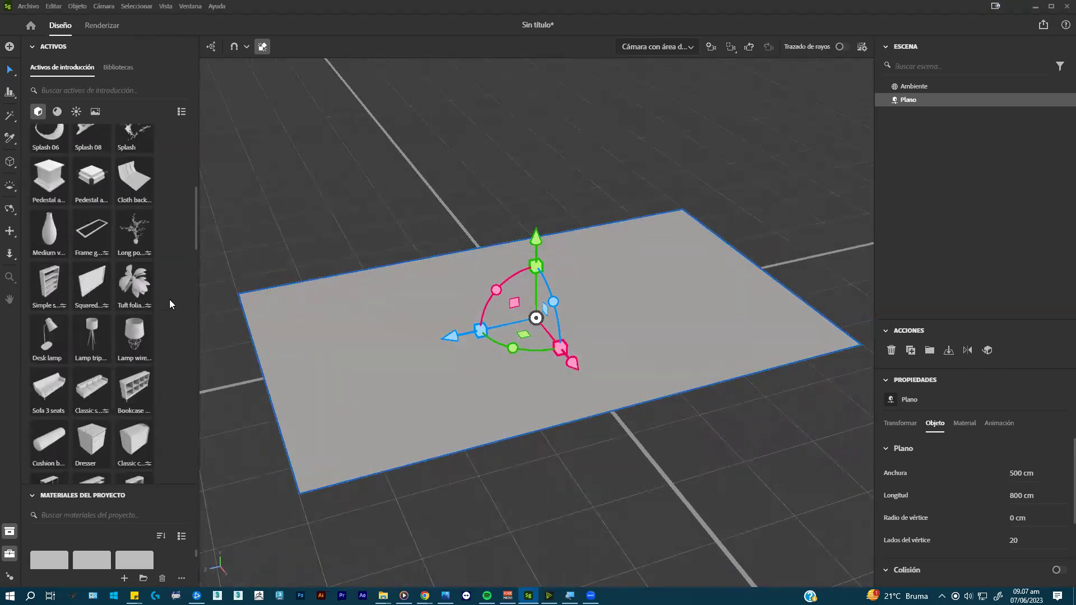
{"action": "scroll", "coordinate": [169, 300], "scroll_direction": "down", "scroll_amount": 4}
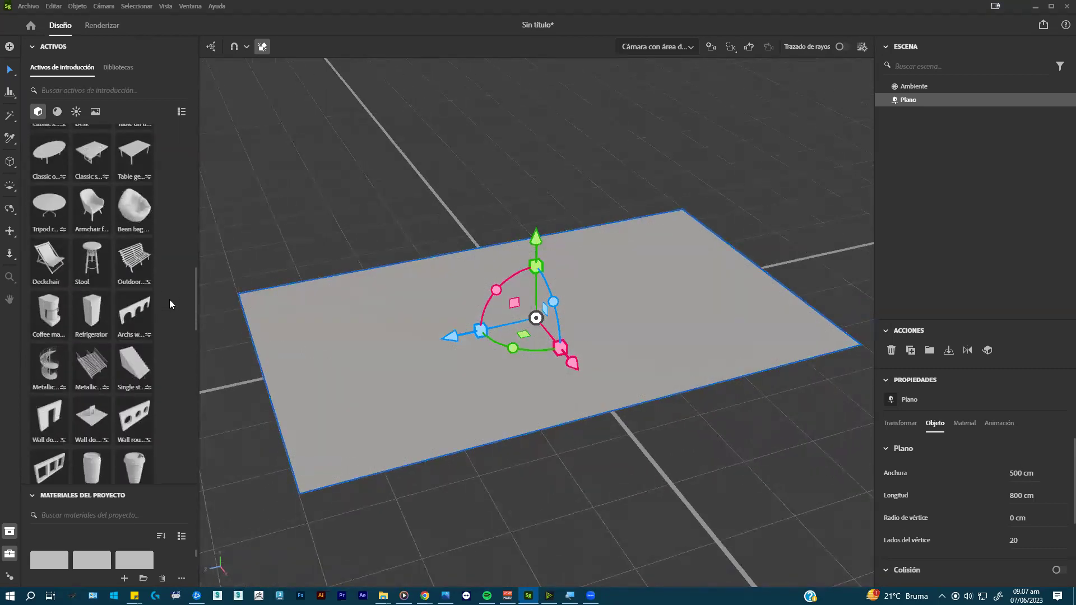
{"action": "left_click", "coordinate": [55, 414]}
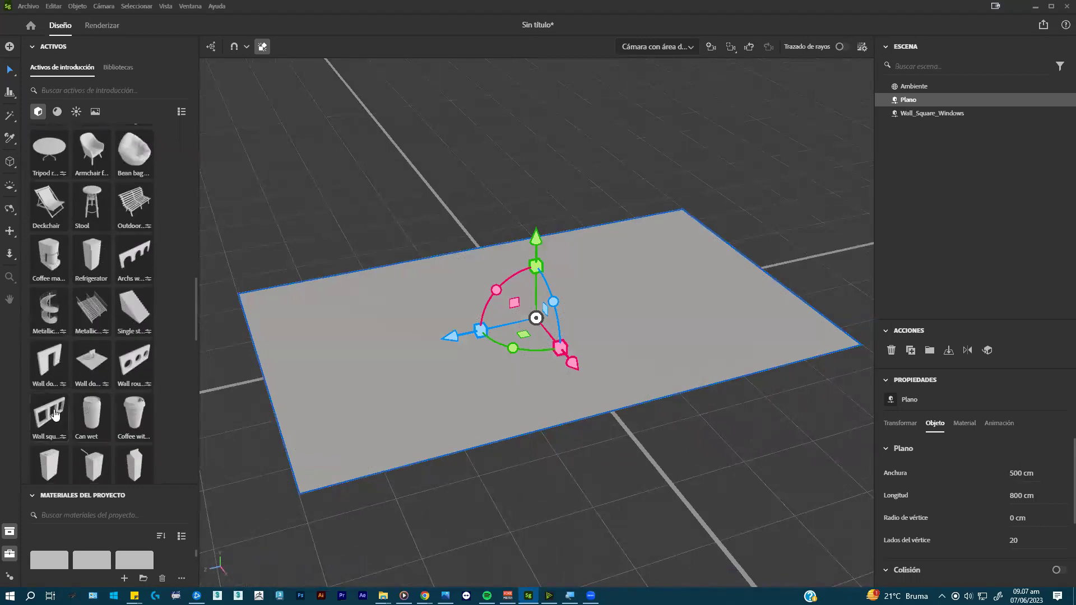
{"action": "left_click_drag", "start_coordinate": [458, 335], "coordinate": [692, 286]}
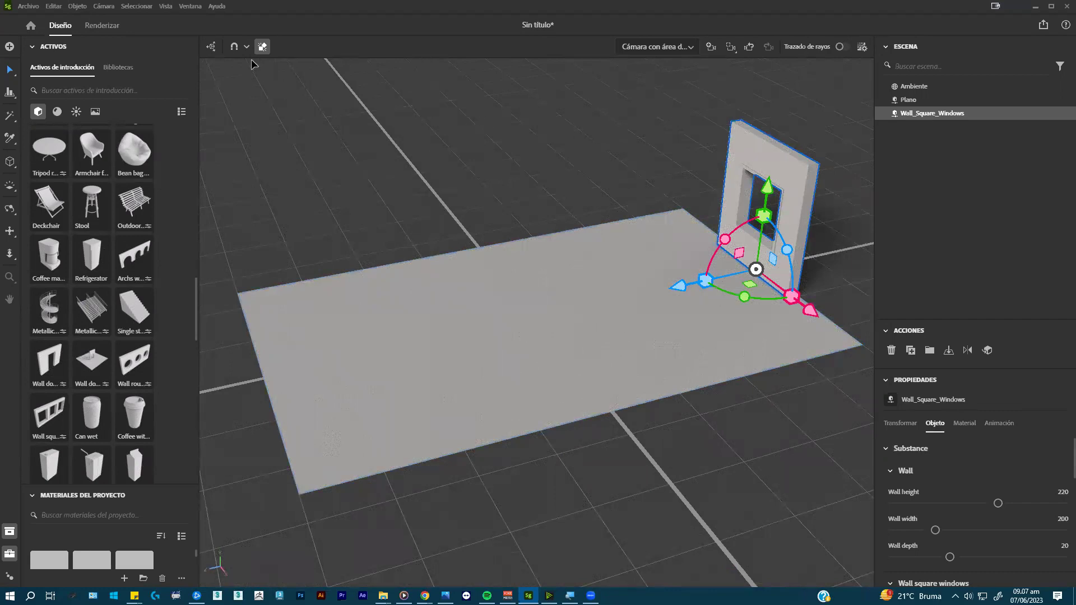
{"action": "left_click", "coordinate": [235, 48]}
{"action": "left_click_drag", "start_coordinate": [681, 285], "coordinate": [685, 285]}
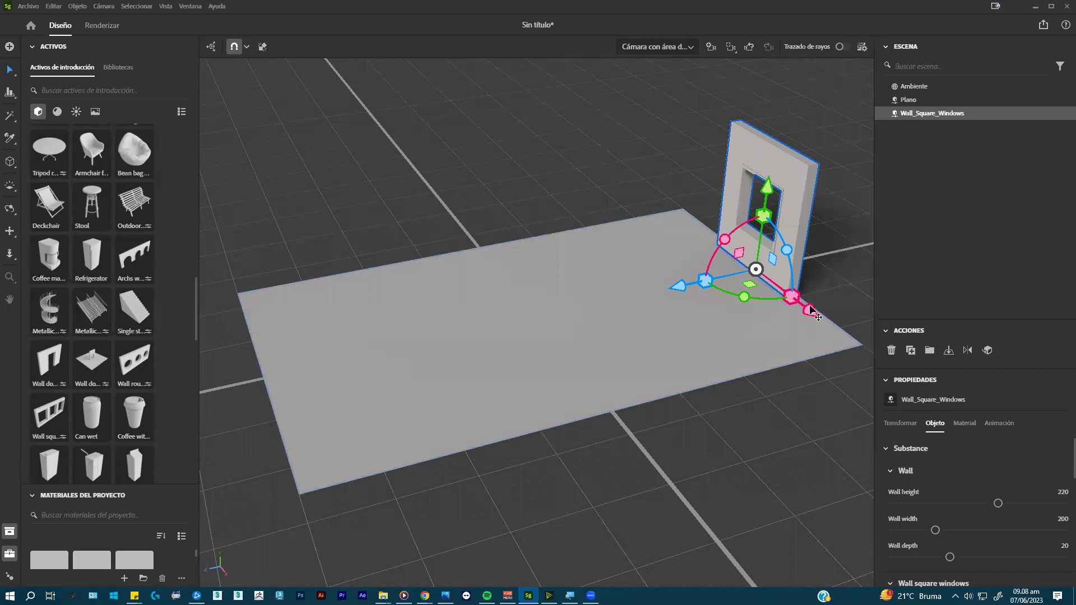
{"action": "middle_click_drag", "start_coordinate": [749, 303], "coordinate": [798, 322]}
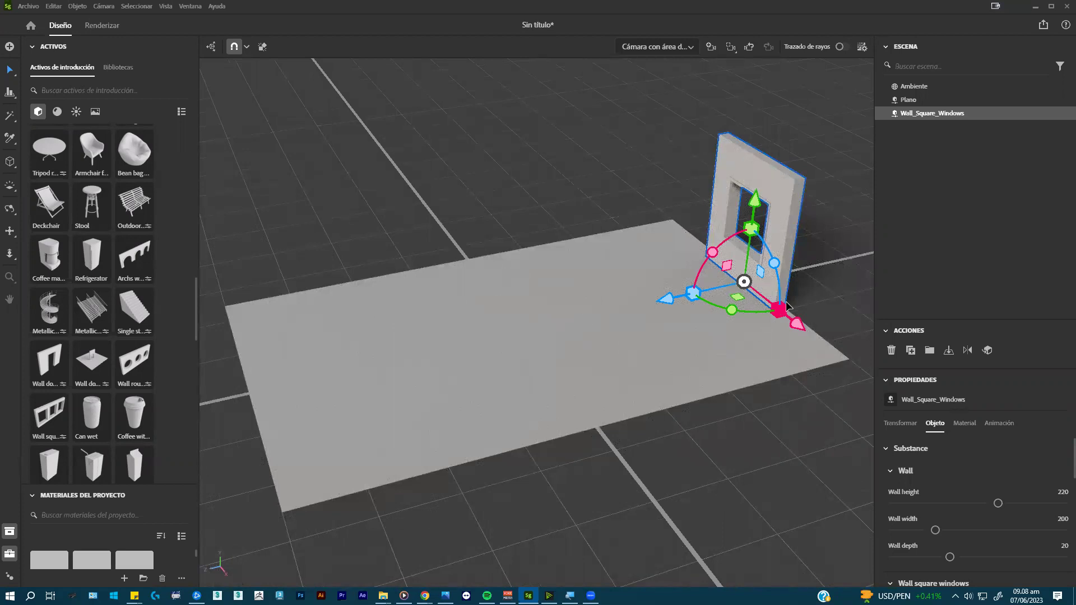
{"action": "mouse_move", "coordinate": [675, 298]}
{"action": "left_mouse_down"}
{"action": "mouse_move", "coordinate": [634, 308]}
{"action": "mouse_move", "coordinate": [672, 298]}
{"action": "left_mouse_up"}
- Widen the window wall to about 433 cm and line it up with the floor edge
{"action": "left_click_drag", "start_coordinate": [936, 530], "coordinate": [1035, 530]}
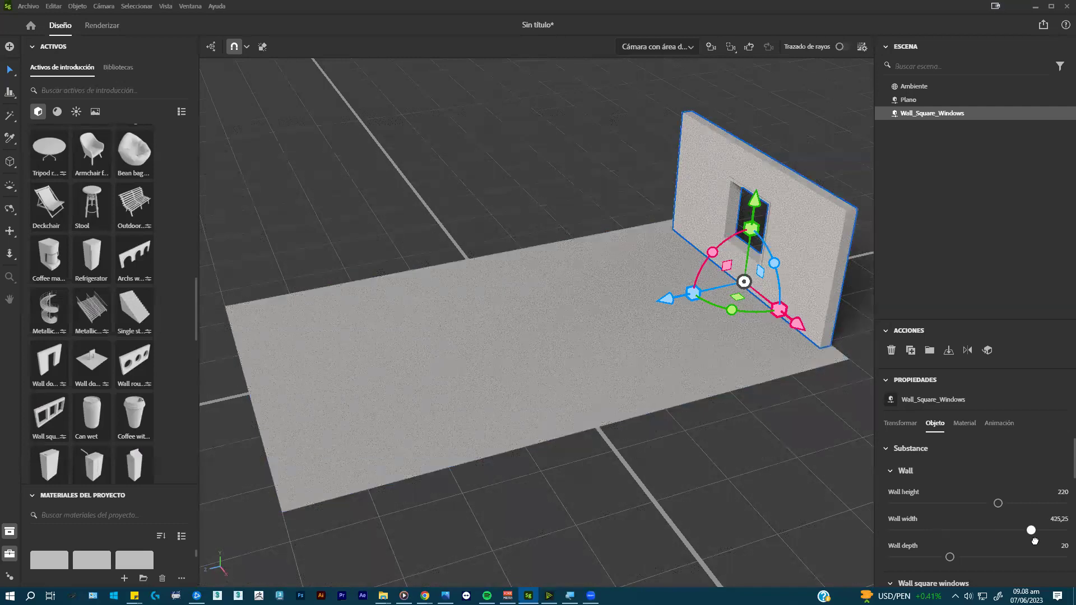
{"action": "left_click_drag", "start_coordinate": [798, 327], "coordinate": [787, 315]}
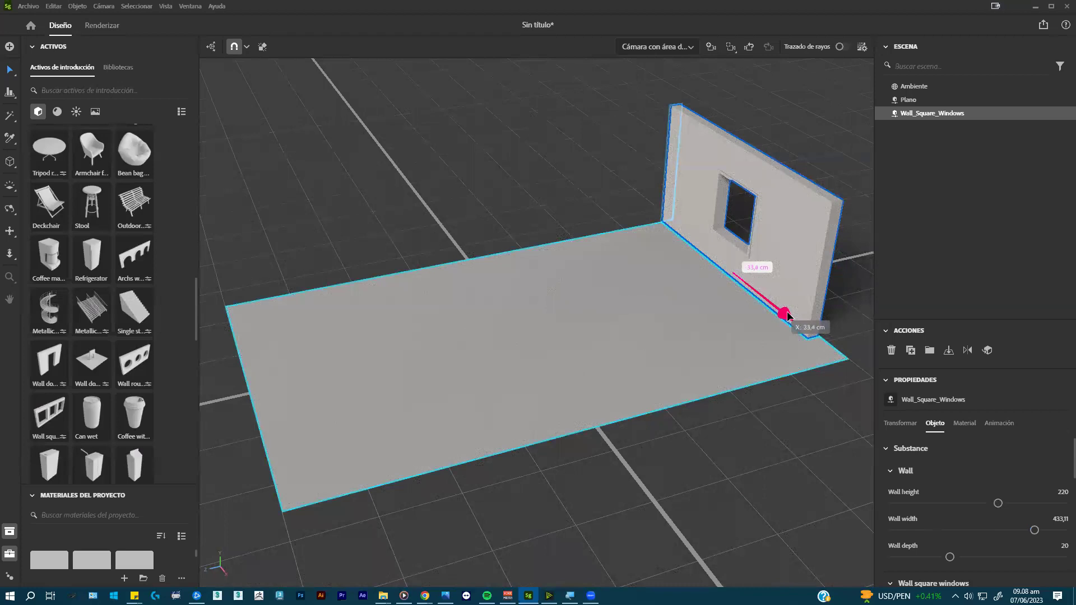
{"action": "left_click_drag", "start_coordinate": [697, 285], "coordinate": [697, 285]}
{"action": "scroll", "coordinate": [106, 210], "scroll_direction": "up", "scroll_amount": 4}
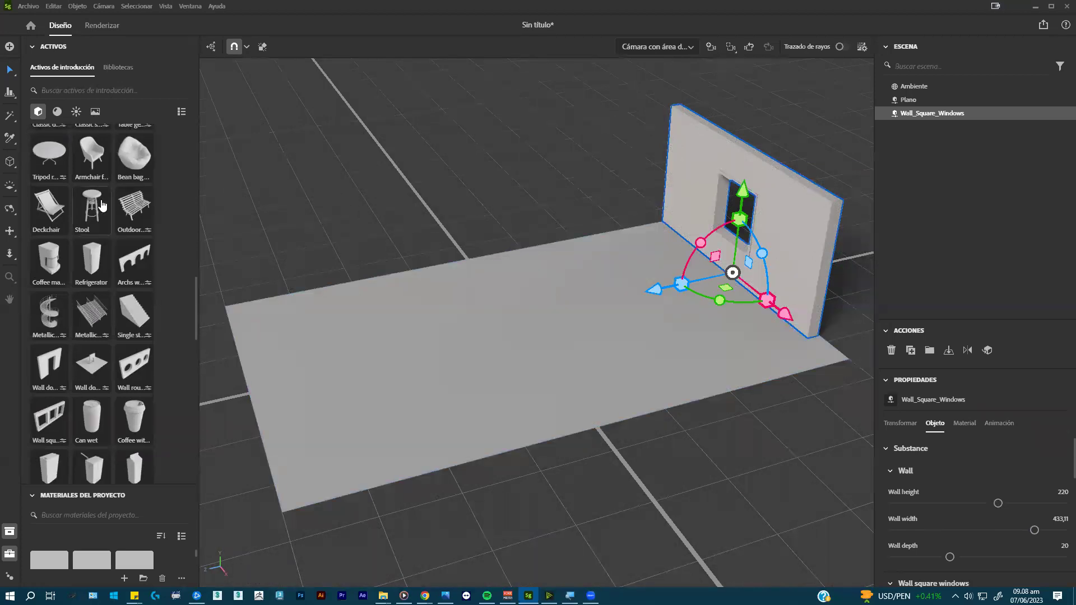
{"action": "scroll", "coordinate": [105, 211], "scroll_direction": "up", "scroll_amount": 8}
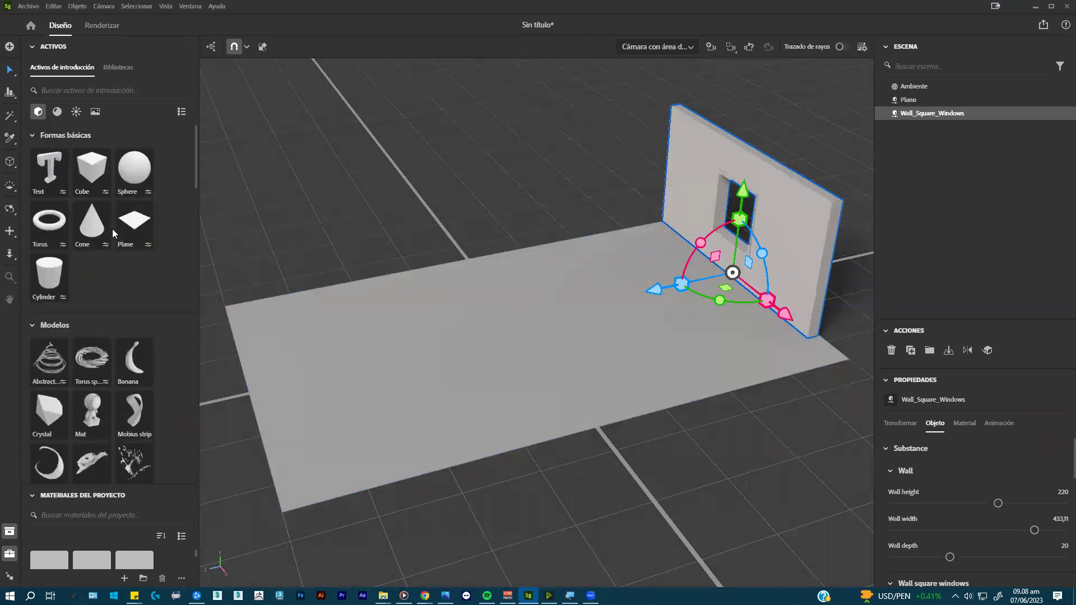
- Add a cube at the floor's back edge and set the window wall's height to 260 cm
{"action": "left_click", "coordinate": [92, 168]}
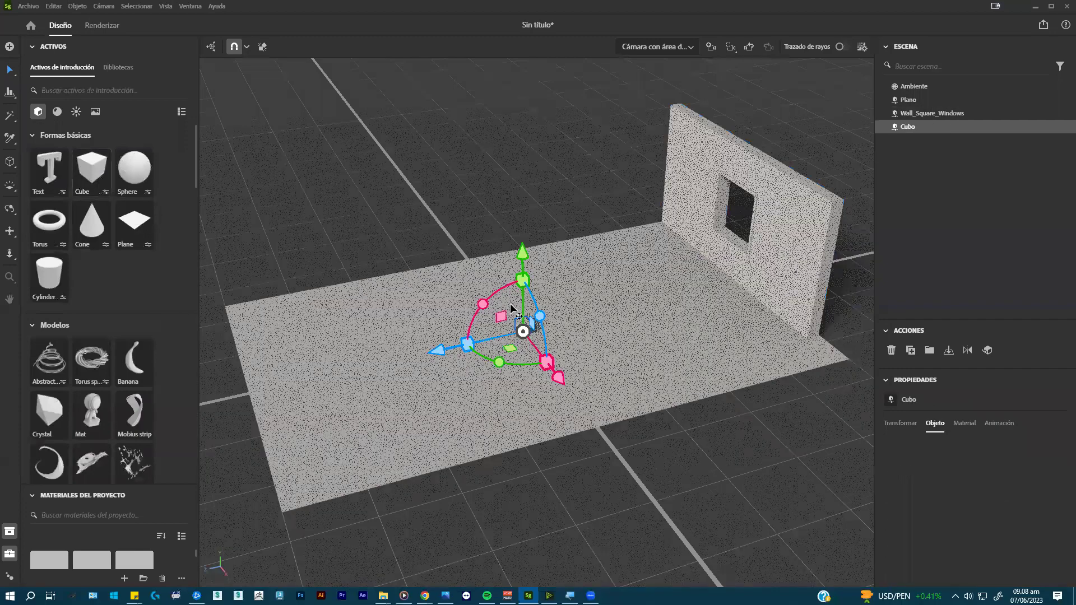
{"action": "left_click_drag", "start_coordinate": [559, 379], "coordinate": [497, 298]}
{"action": "left_click", "coordinate": [764, 189]}
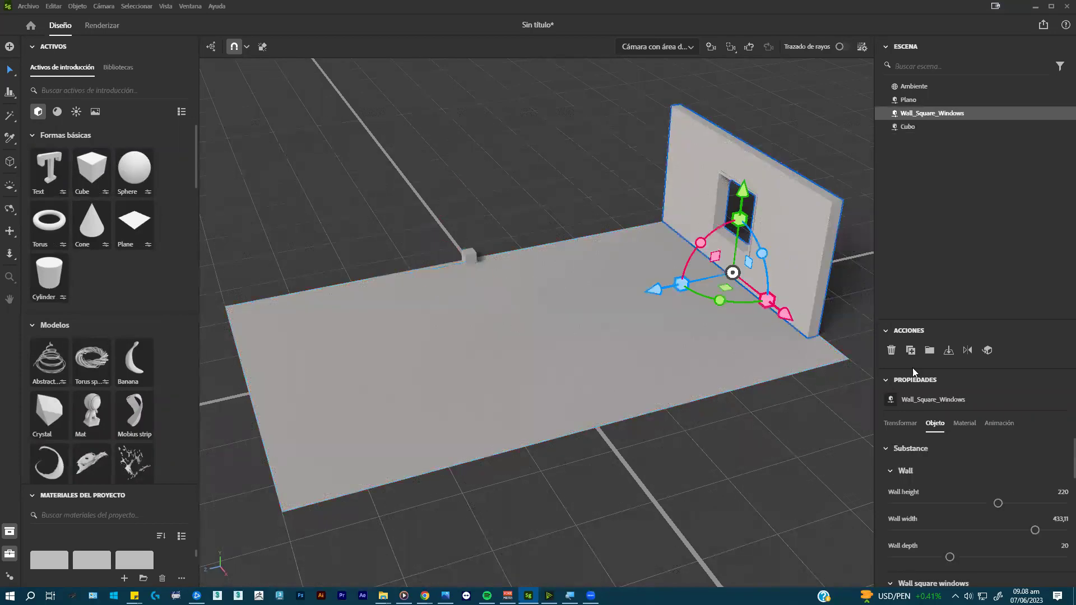
{"action": "left_click", "coordinate": [1064, 494]}
{"action": "type", "text": "260"}
{"action": "key", "text": "Return"}
- Size the cube to 20 cm wide and 800 cm deep
{"action": "left_click", "coordinate": [469, 256]}
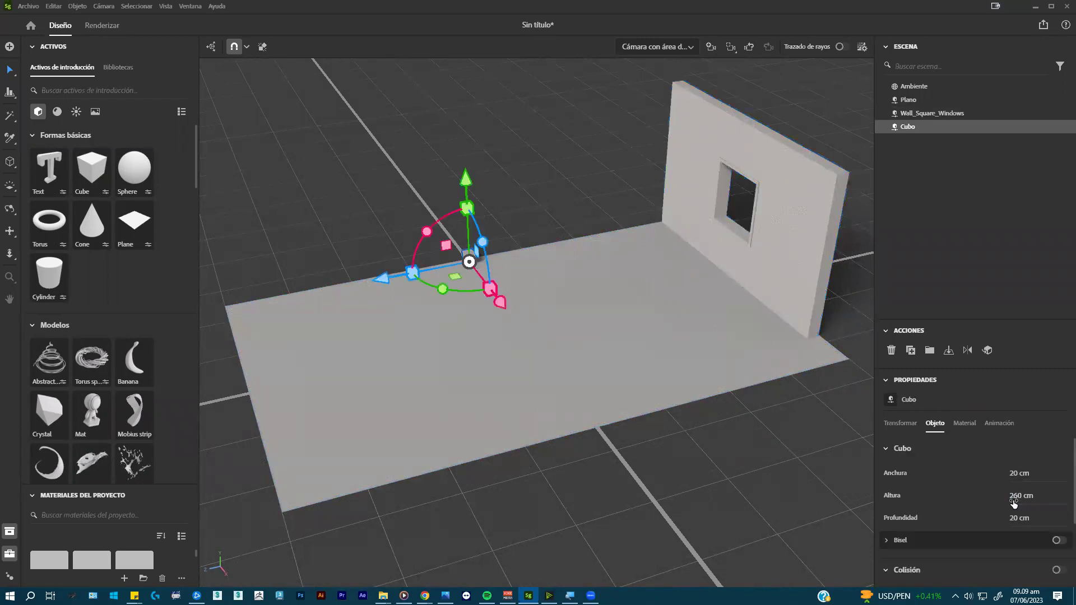
{"action": "left_click", "coordinate": [1024, 478]}
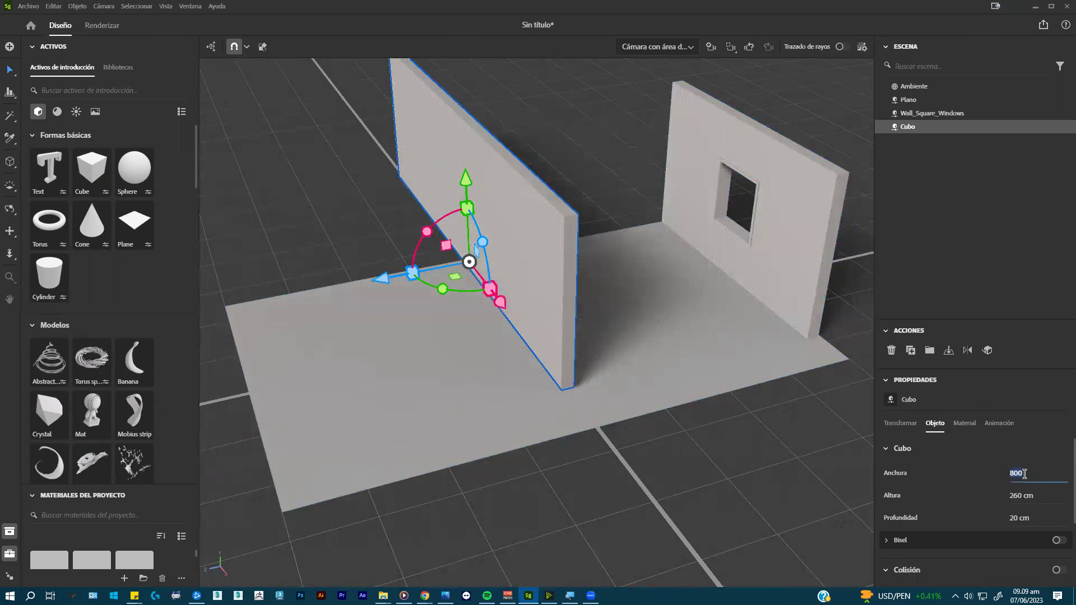
{"action": "type", "text": "20"}
{"action": "key", "text": "Return"}
{"action": "left_click", "coordinate": [1032, 521]}
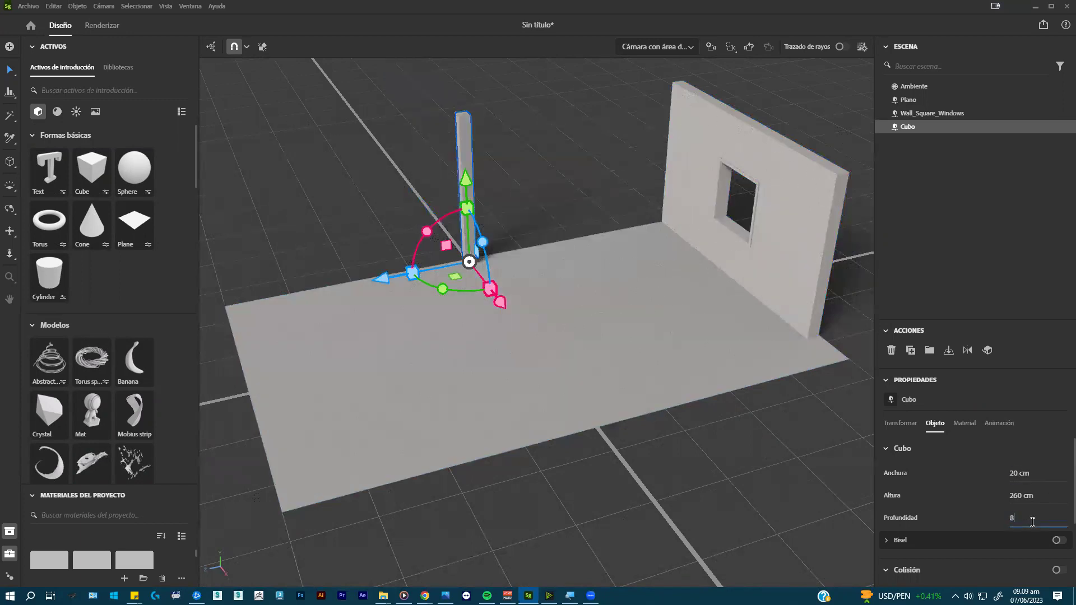
{"action": "key", "text": "Return"}
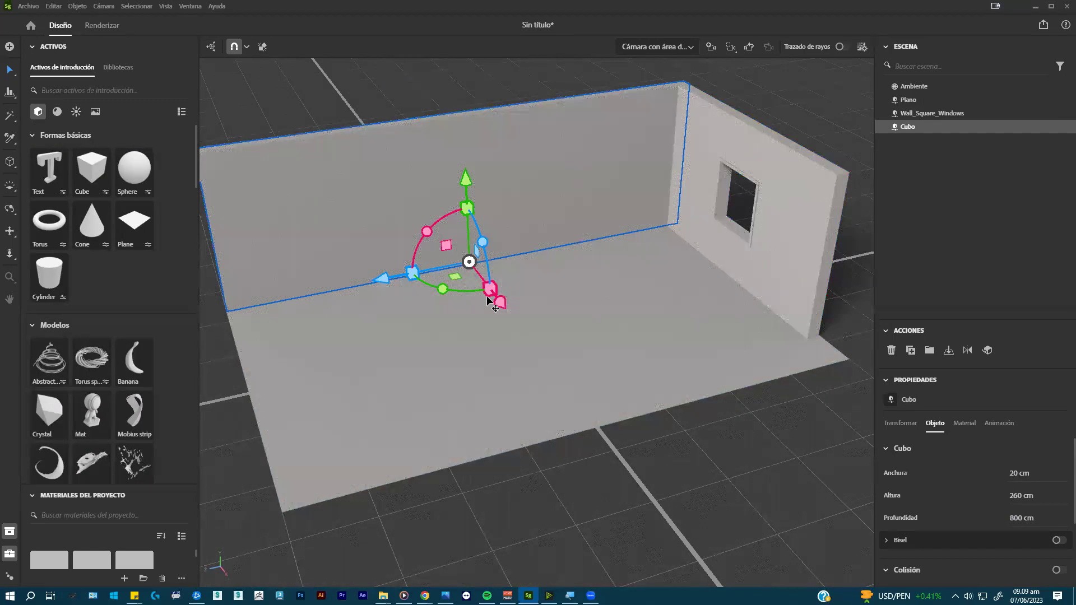
- Slide the cube wall into place along the floor's back edge
{"action": "right_click_drag", "start_coordinate": [472, 234], "coordinate": [560, 238]}
{"action": "left_click_drag", "start_coordinate": [511, 309], "coordinate": [512, 310]}
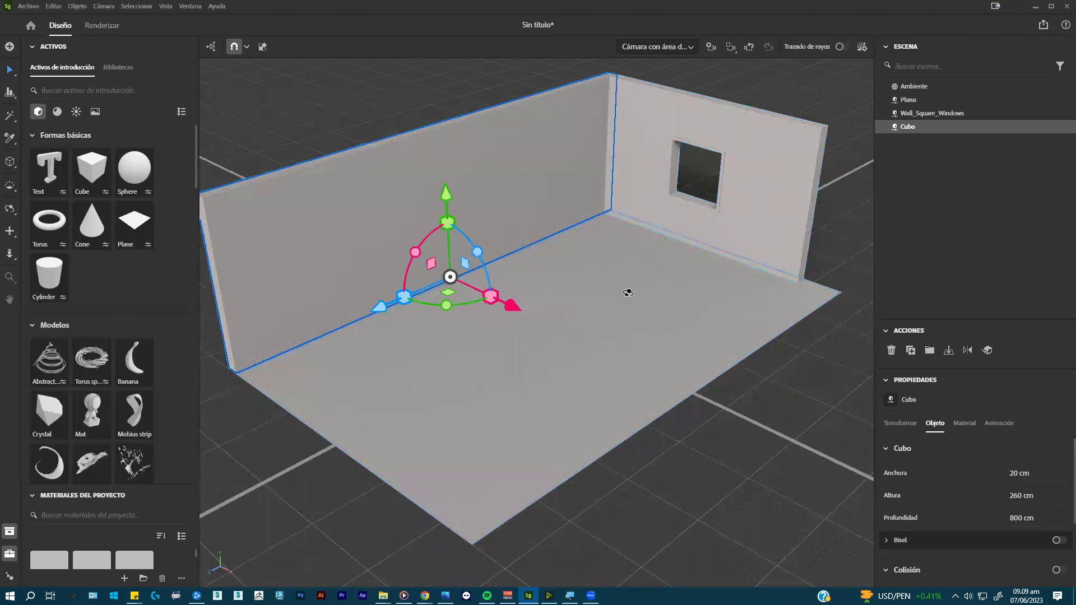
{"action": "mouse_move", "coordinate": [507, 284]}
{"action": "middle_mouse_down"}
{"action": "mouse_move", "coordinate": [550, 277]}
{"action": "mouse_move", "coordinate": [504, 284]}
{"action": "middle_mouse_up"}
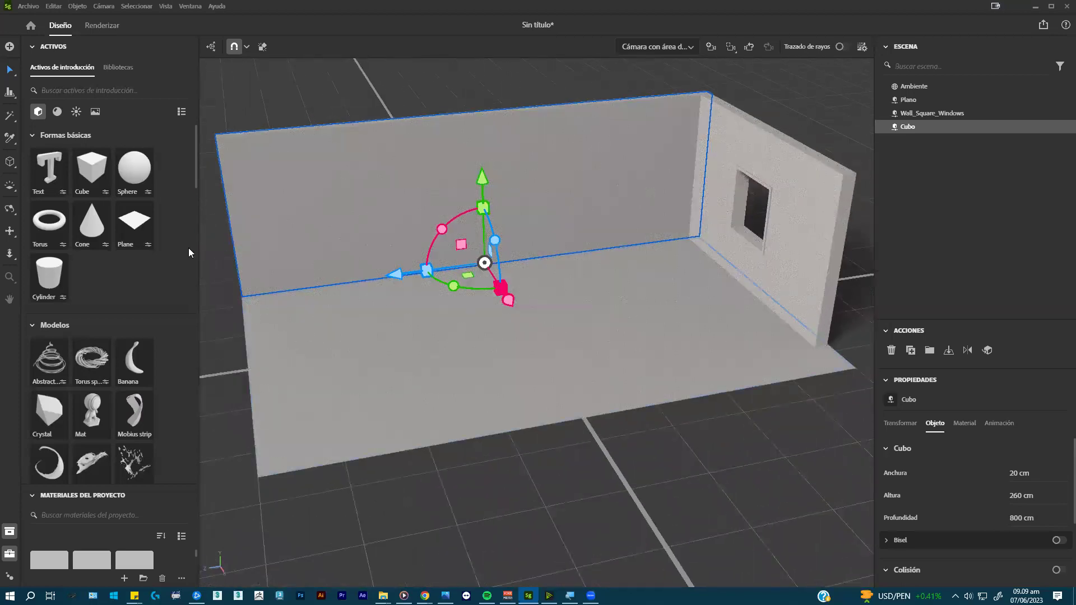
{"action": "scroll", "coordinate": [151, 272], "scroll_direction": "down", "scroll_amount": 3}
{"action": "scroll", "coordinate": [151, 273], "scroll_direction": "down", "scroll_amount": 2}
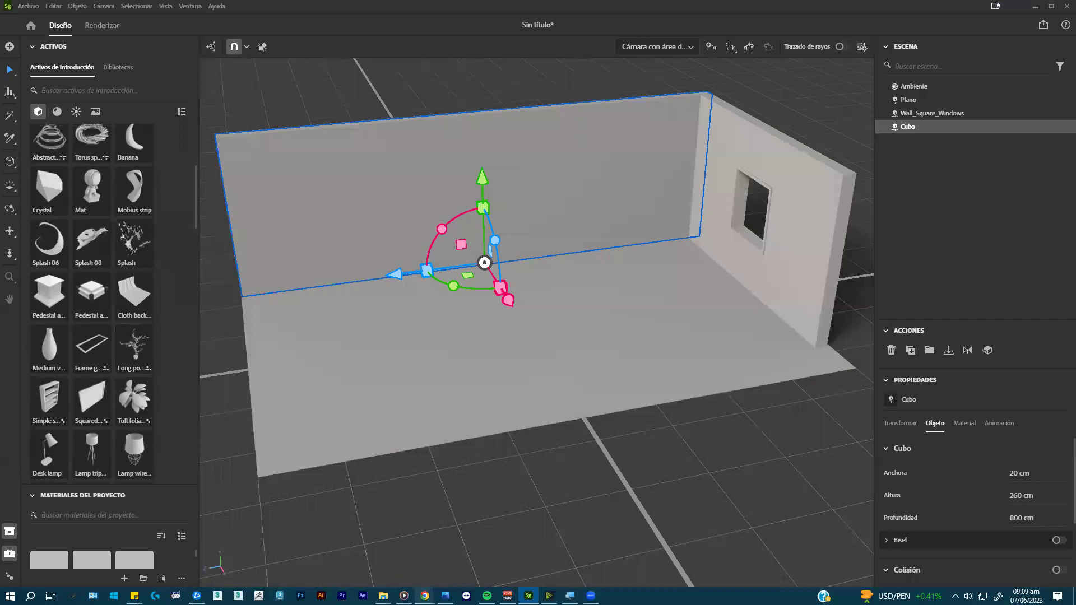
- View the Substance 3D Assets chair search in Chrome, then bring up the modelos folder window
{"action": "mouse_move", "coordinate": [425, 595]}
{"action": "left_click", "coordinate": [392, 552]}
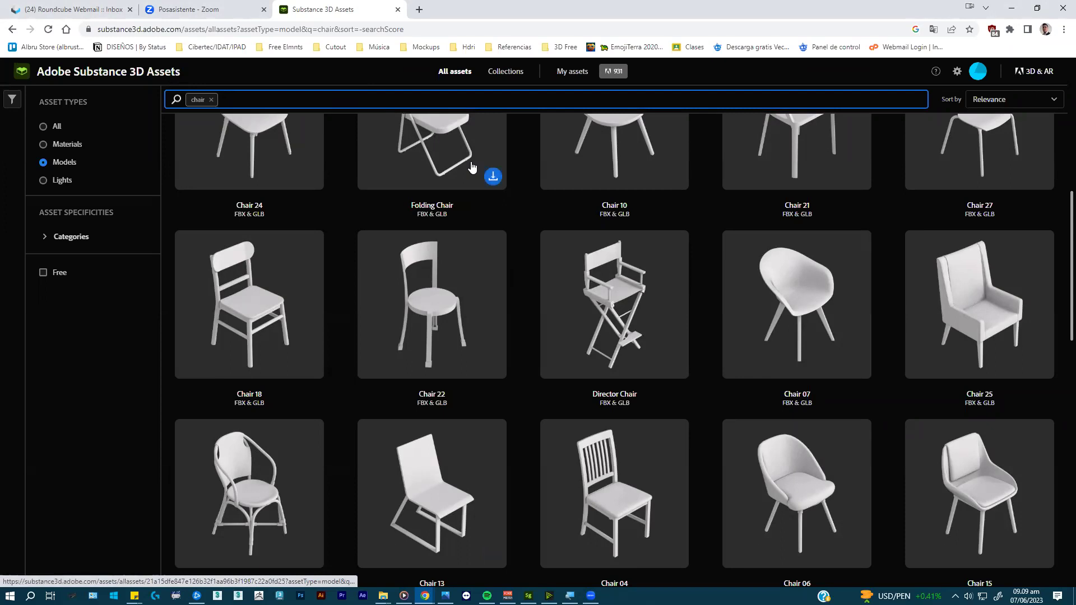
{"action": "left_click", "coordinate": [383, 595]}
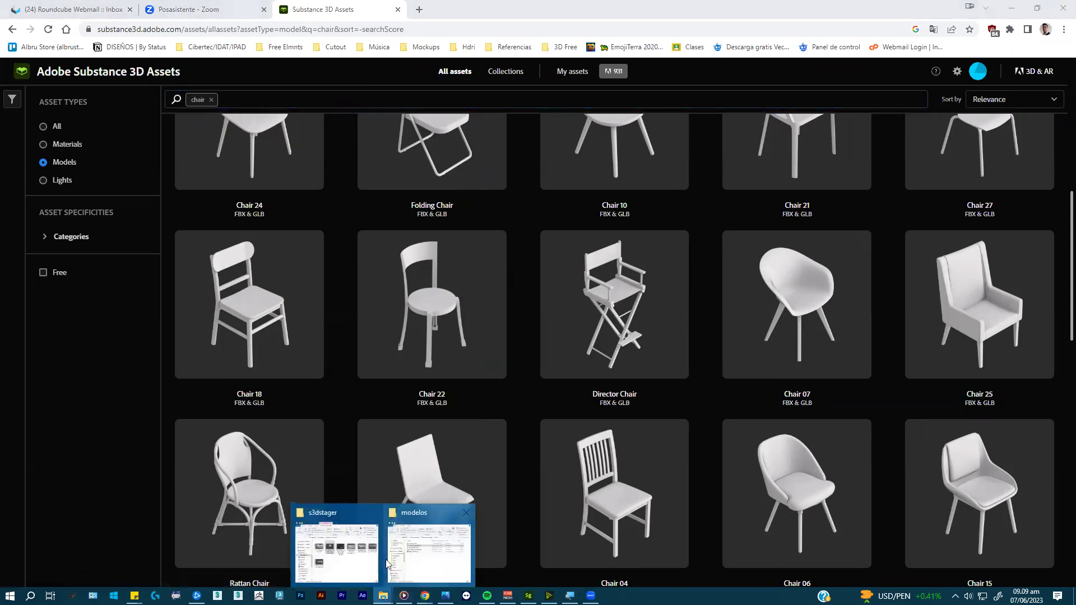
{"action": "left_click", "coordinate": [429, 552]}
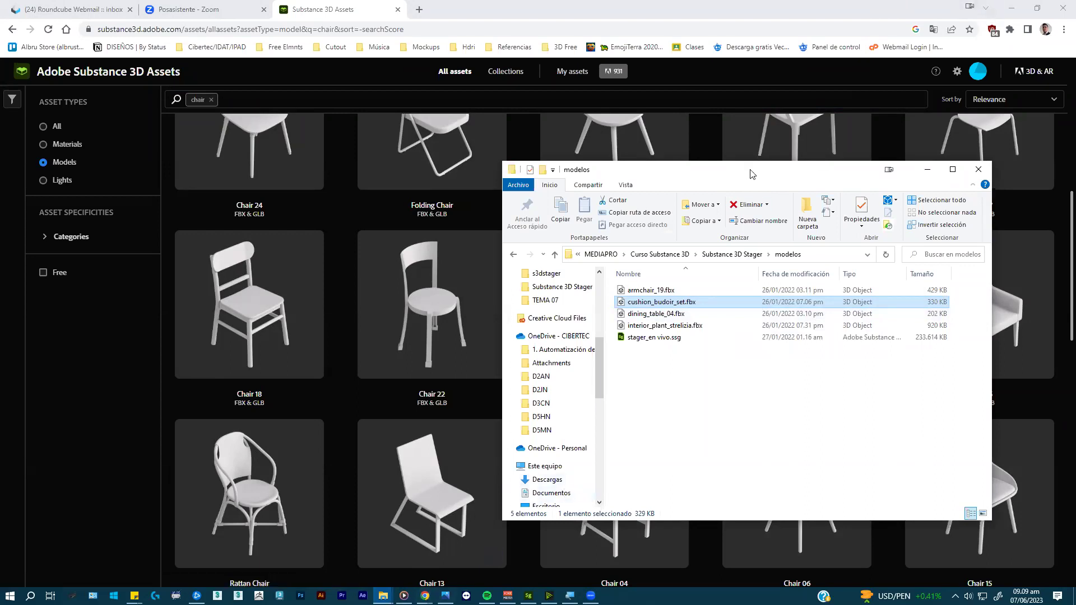
- Drag armchair_19.fbx from the modelos folder onto the Stager viewport
{"action": "left_click", "coordinate": [927, 169]}
{"action": "left_click", "coordinate": [529, 596]}
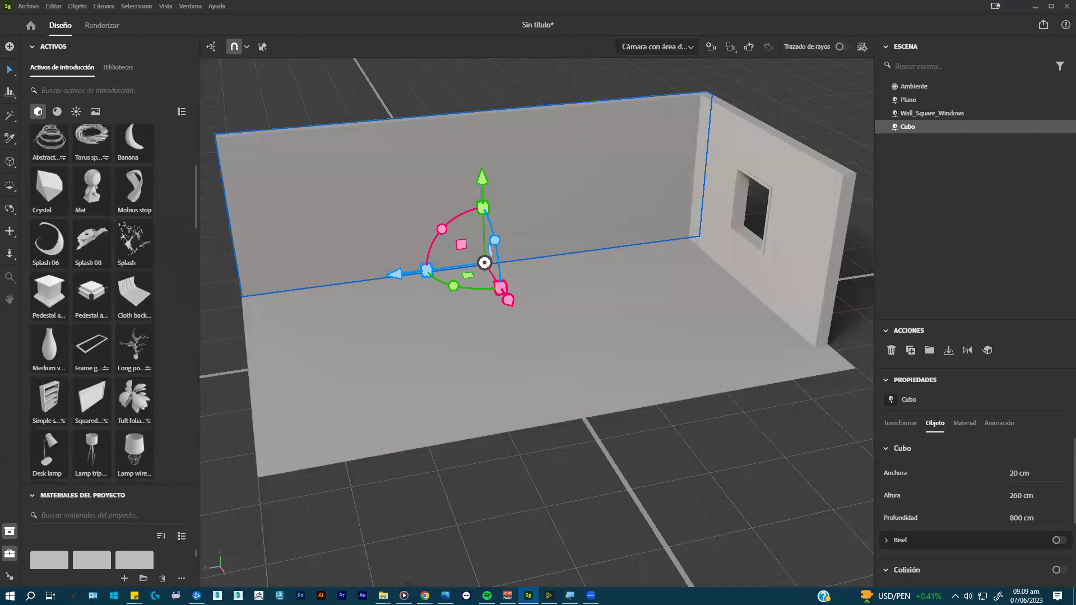
{"action": "key", "text": "alt+Tab"}
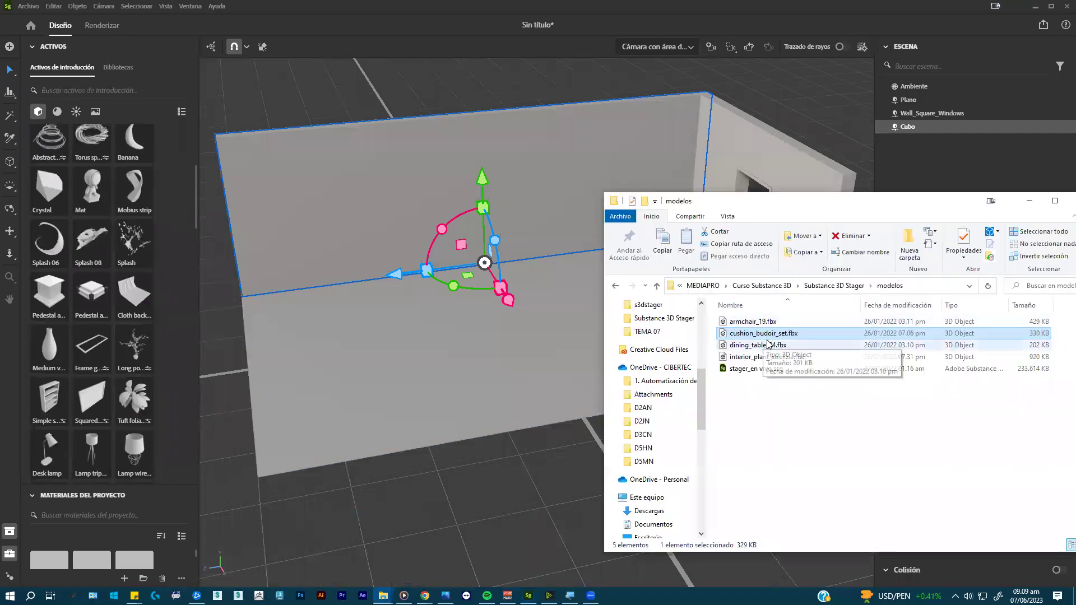
{"action": "mouse_move", "coordinate": [749, 321]}
{"action": "left_mouse_down"}
{"action": "mouse_move", "coordinate": [579, 339]}
{"action": "mouse_move", "coordinate": [809, 319]}
{"action": "mouse_move", "coordinate": [773, 329]}
{"action": "mouse_move", "coordinate": [723, 305]}
{"action": "mouse_move", "coordinate": [532, 320]}
{"action": "mouse_move", "coordinate": [704, 313]}
{"action": "mouse_move", "coordinate": [736, 326]}
{"action": "left_mouse_up"}
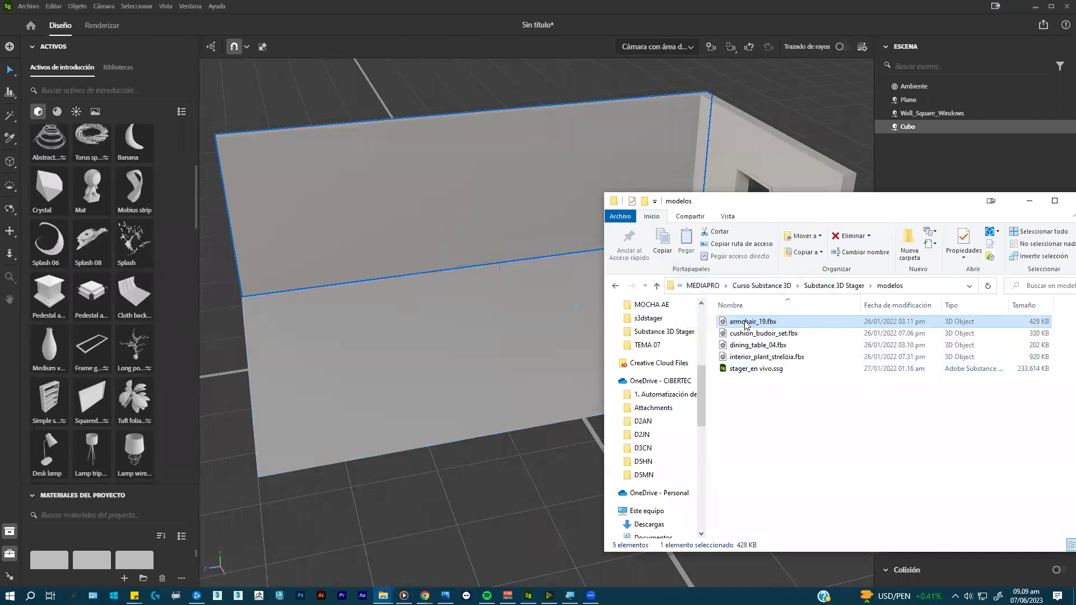
{"action": "left_click_drag", "start_coordinate": [589, 318], "coordinate": [545, 336]}
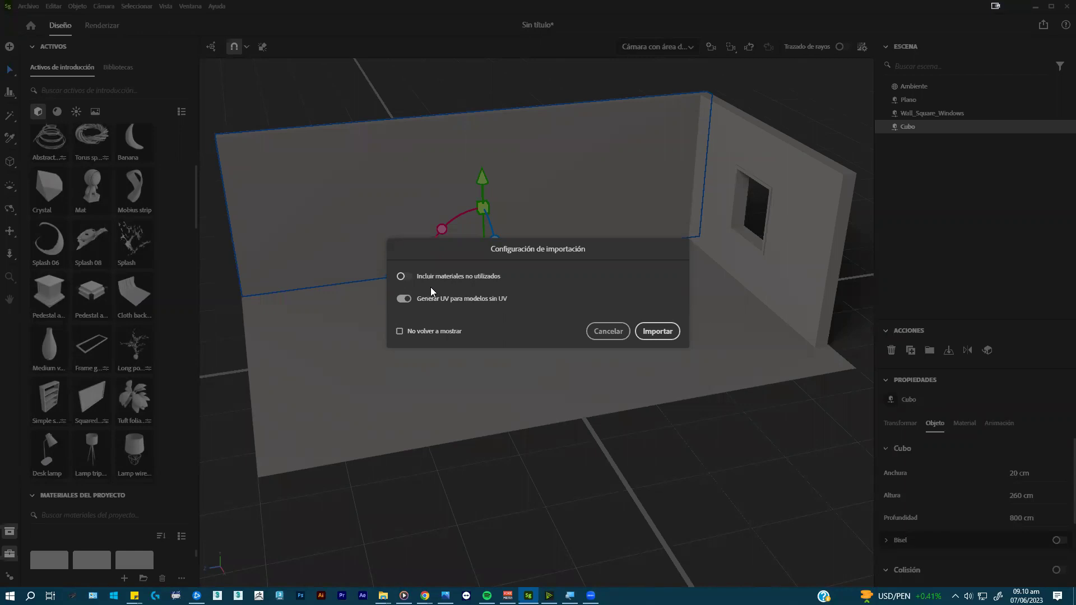
- Import armchair_19, move it toward the back-right corner and rotate it about 20°
{"action": "left_click", "coordinate": [656, 332]}
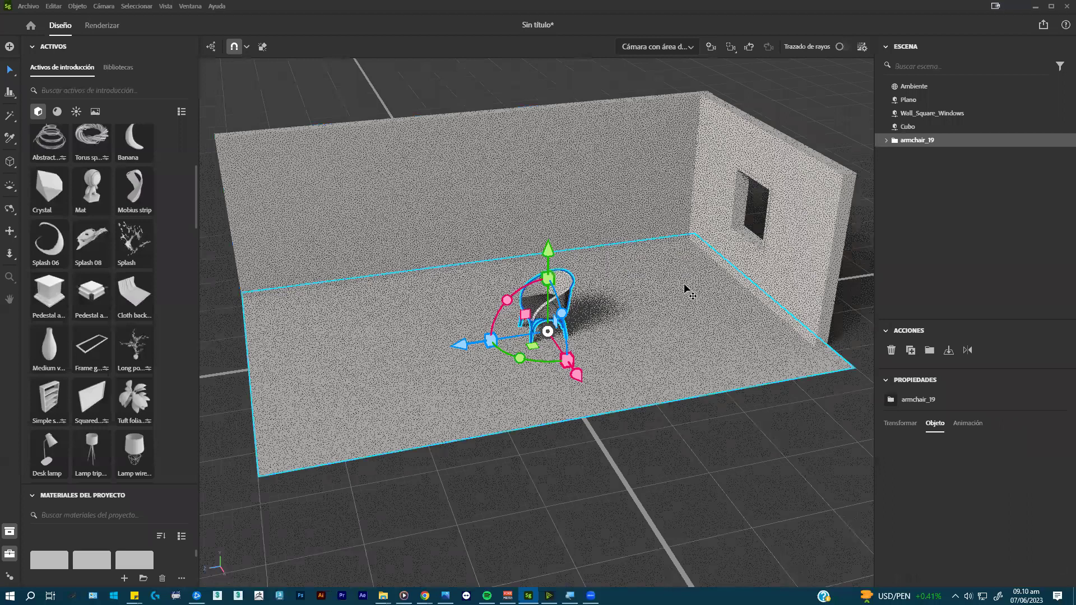
{"action": "left_click_drag", "start_coordinate": [475, 346], "coordinate": [612, 337]}
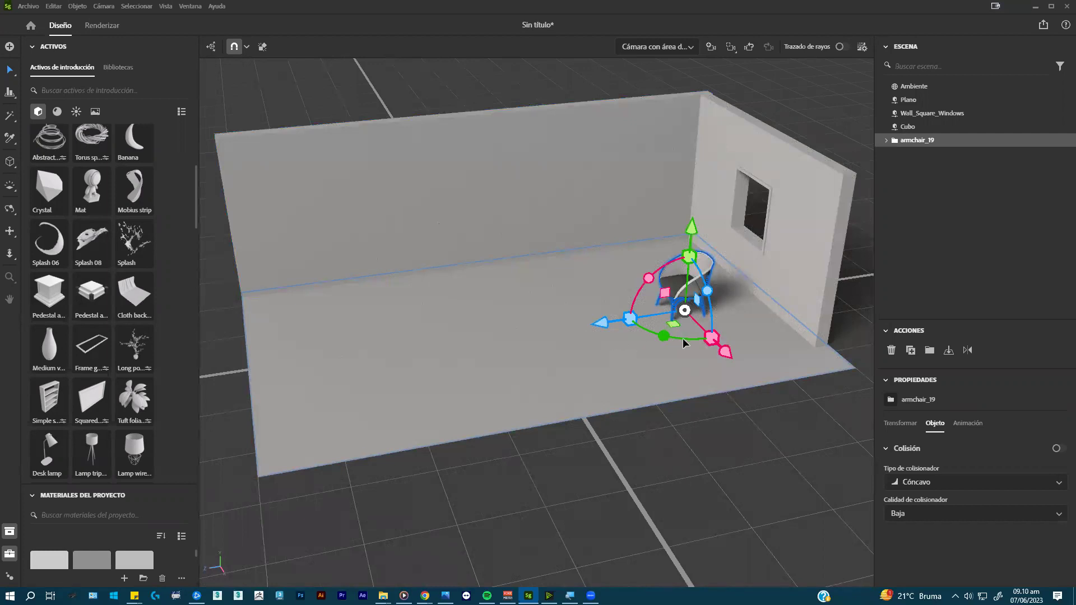
{"action": "left_click_drag", "start_coordinate": [695, 340], "coordinate": [698, 312]}
{"action": "right_click_drag", "start_coordinate": [635, 313], "coordinate": [627, 315]}
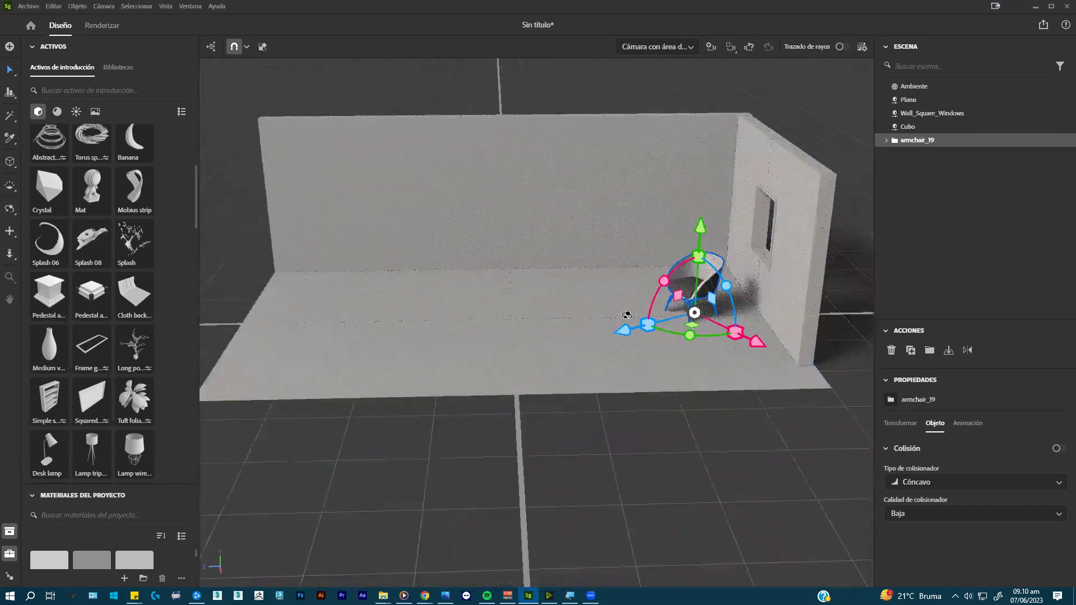
{"action": "scroll", "coordinate": [116, 246], "scroll_direction": "down", "scroll_amount": 4}
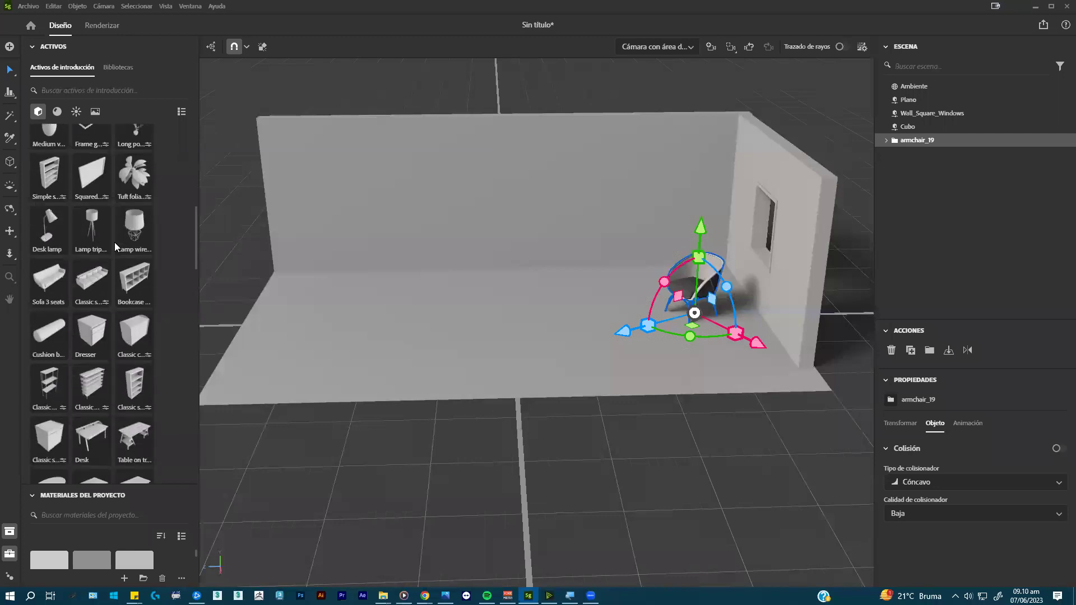
{"action": "left_click", "coordinate": [42, 283]}
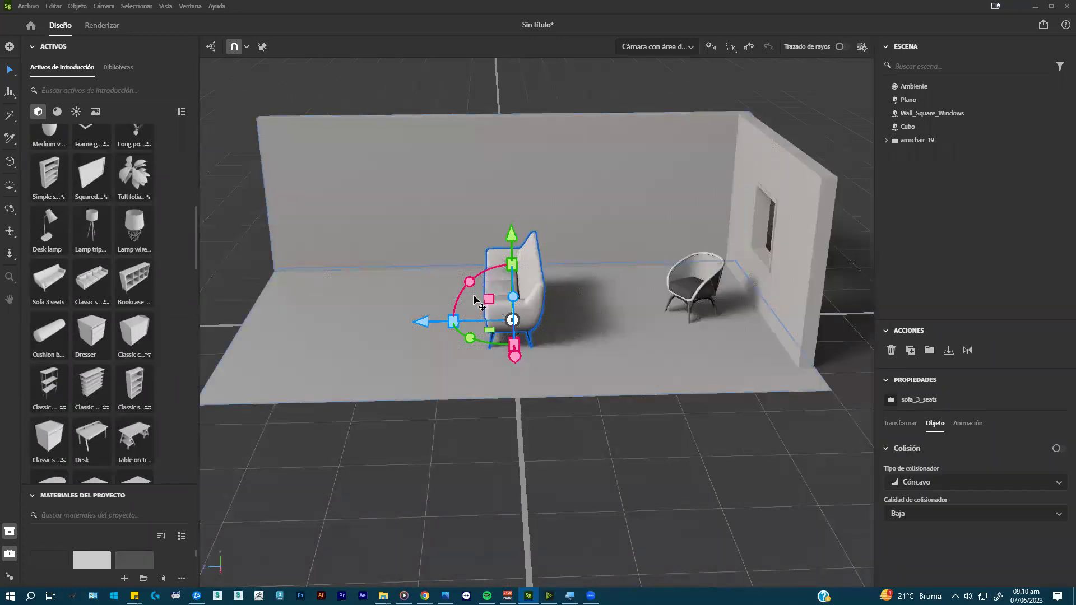
{"action": "key", "text": "ctrl+z"}
{"action": "left_click_drag", "start_coordinate": [50, 279], "coordinate": [687, 285]}
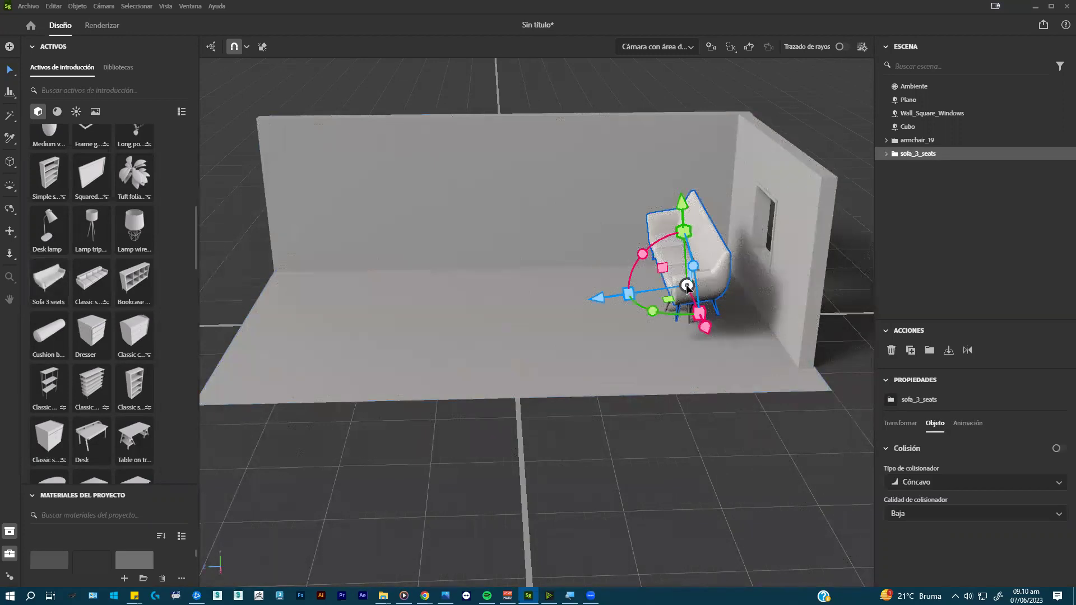
{"action": "key", "text": "ctrl+z"}
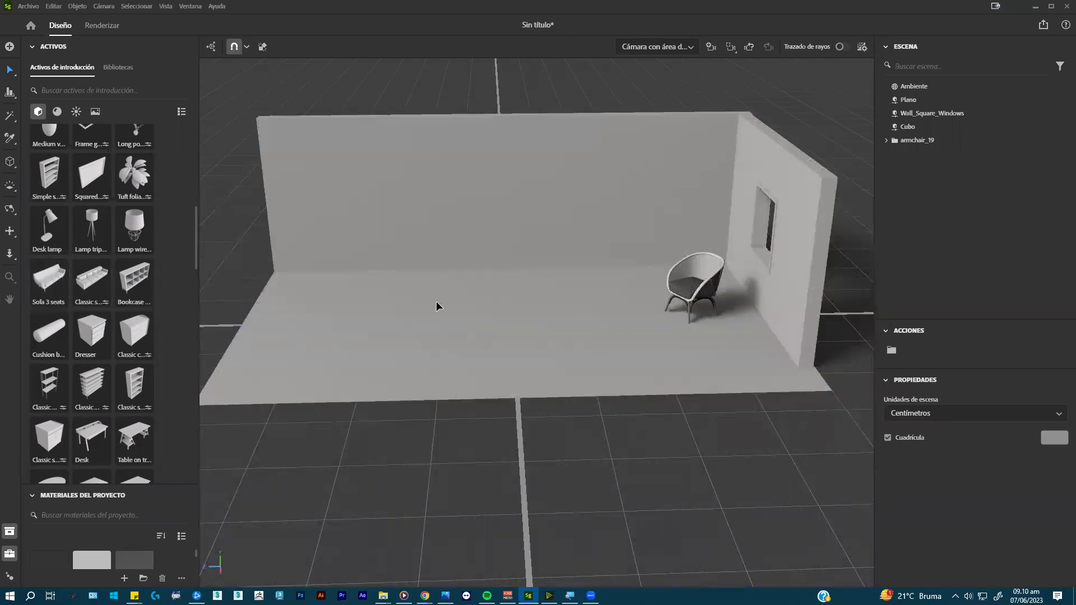
- Drop the Dresser asset onto the centre of the floor and zoom in on it
{"action": "left_click", "coordinate": [96, 335]}
{"action": "left_click_drag", "start_coordinate": [221, 341], "coordinate": [513, 314]}
{"action": "right_click_drag", "start_coordinate": [559, 309], "coordinate": [506, 308]}
{"action": "scroll", "coordinate": [506, 305], "scroll_direction": "up", "scroll_amount": 3}
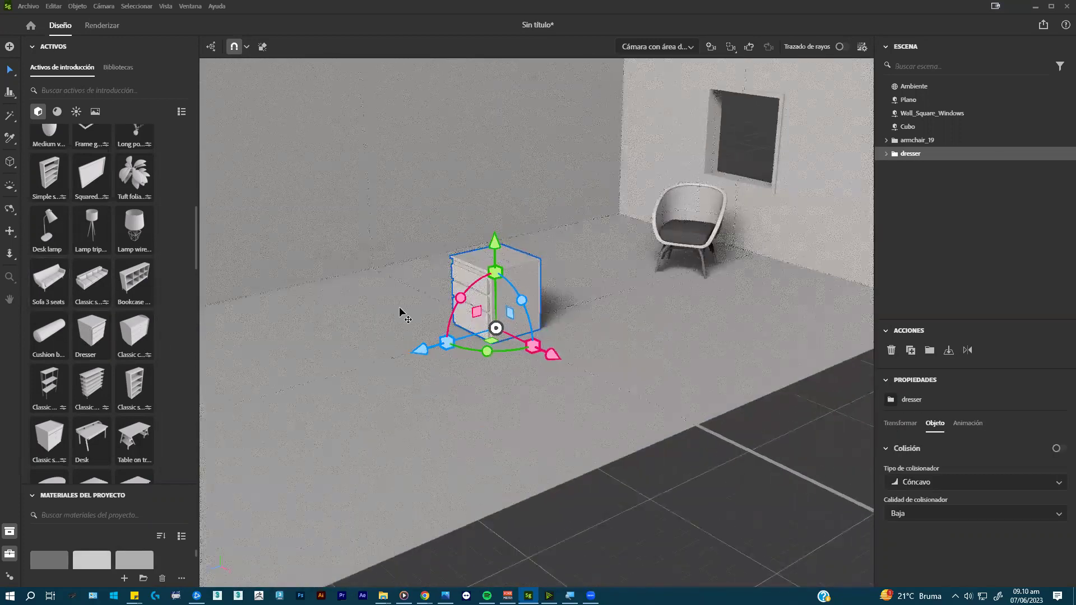
{"action": "scroll", "coordinate": [137, 297], "scroll_direction": "down", "scroll_amount": 5}
{"action": "scroll", "coordinate": [137, 297], "scroll_direction": "up", "scroll_amount": 8}
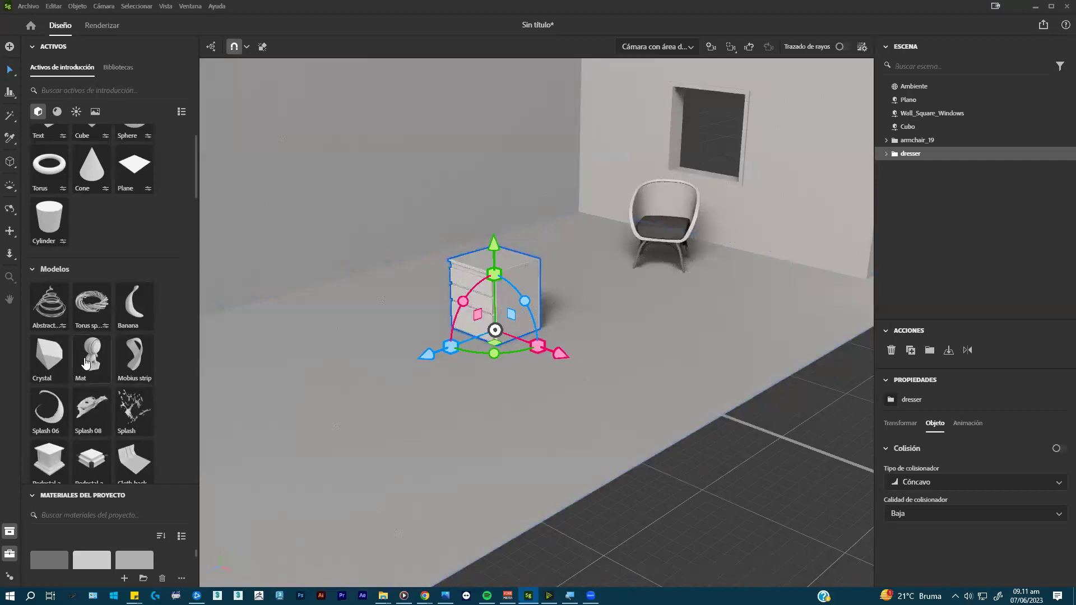
- Drop the Mat figure onto the dresser and turn it about its vertical axis
{"action": "left_click_drag", "start_coordinate": [93, 363], "coordinate": [495, 260]}
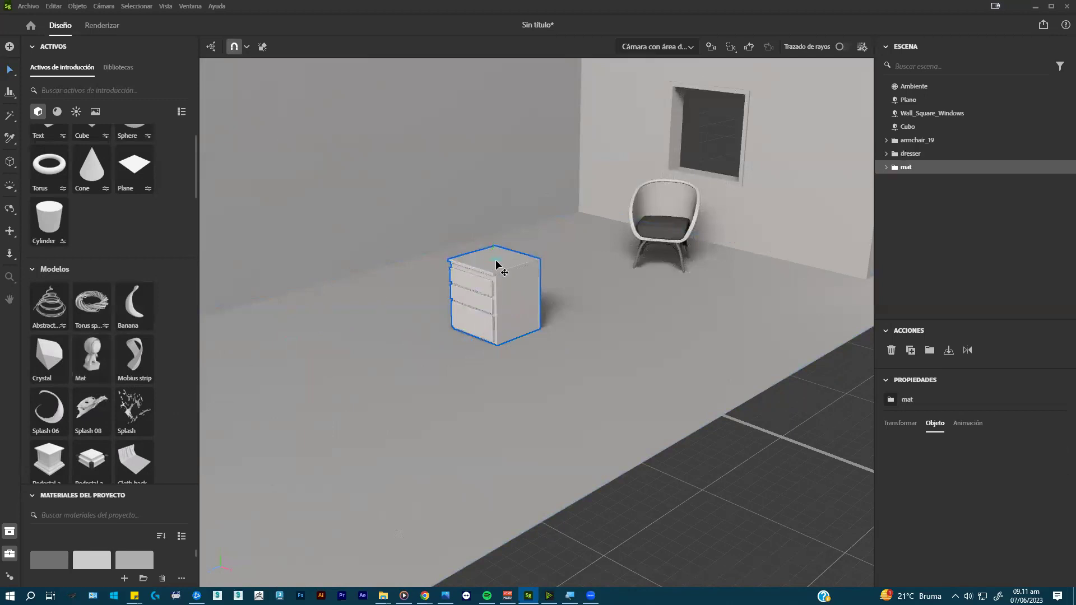
{"action": "scroll", "coordinate": [479, 224], "scroll_direction": "up", "scroll_amount": 2}
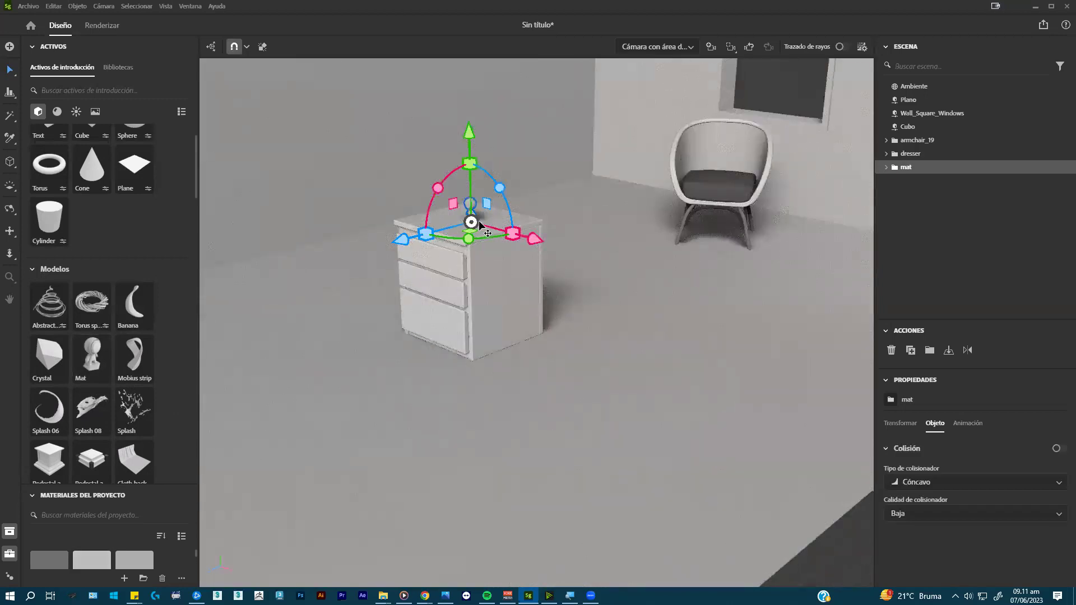
{"action": "scroll", "coordinate": [480, 224], "scroll_direction": "up", "scroll_amount": 3}
{"action": "middle_click_drag", "start_coordinate": [509, 288], "coordinate": [539, 351]}
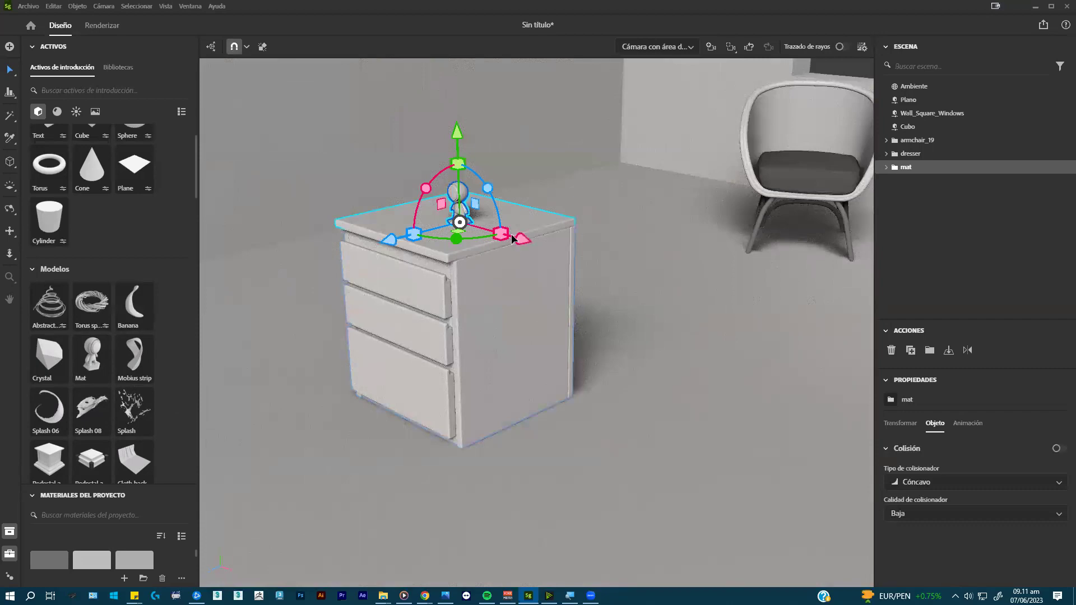
{"action": "left_click_drag", "start_coordinate": [511, 234], "coordinate": [653, 210]}
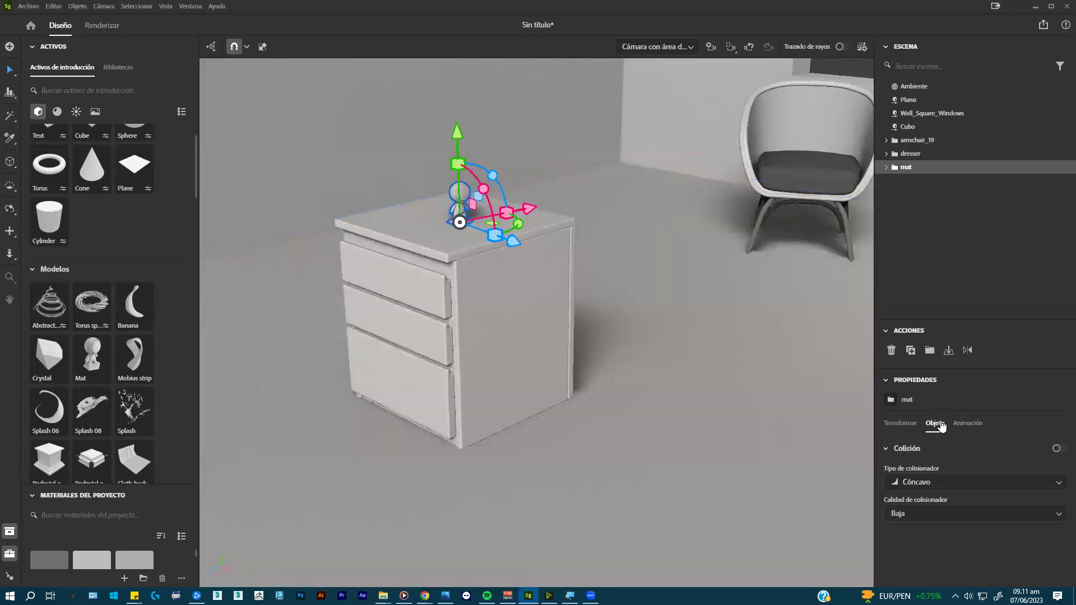
- Scale the Mat figure up uniformly to 1.76 in Transformar
{"action": "left_click", "coordinate": [900, 423]}
{"action": "scroll", "coordinate": [964, 520], "scroll_direction": "down", "scroll_amount": 2}
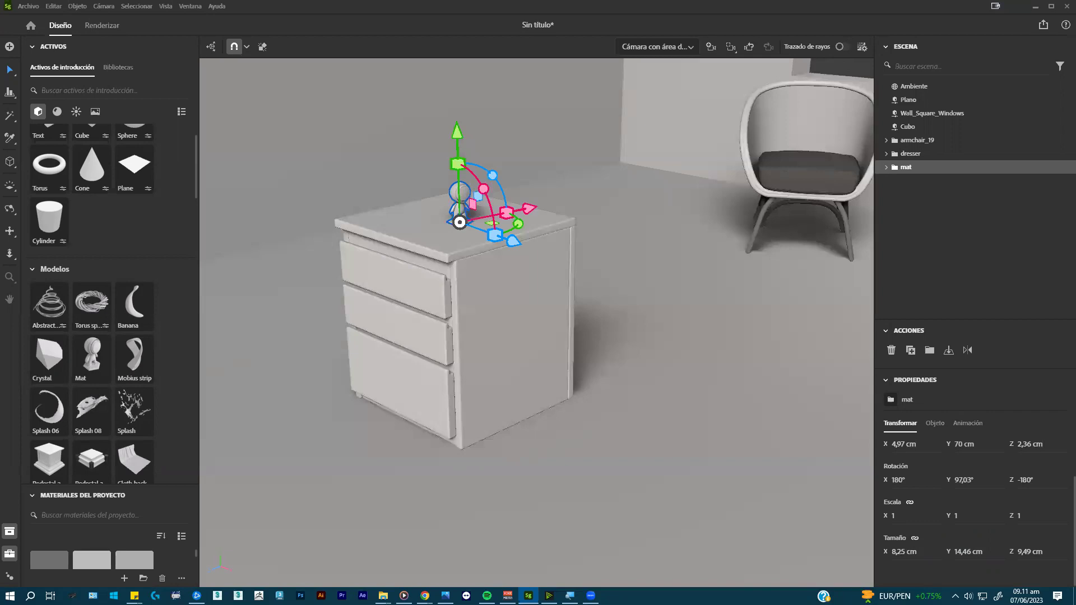
{"action": "left_click_drag", "start_coordinate": [958, 554], "coordinate": [1011, 554]}
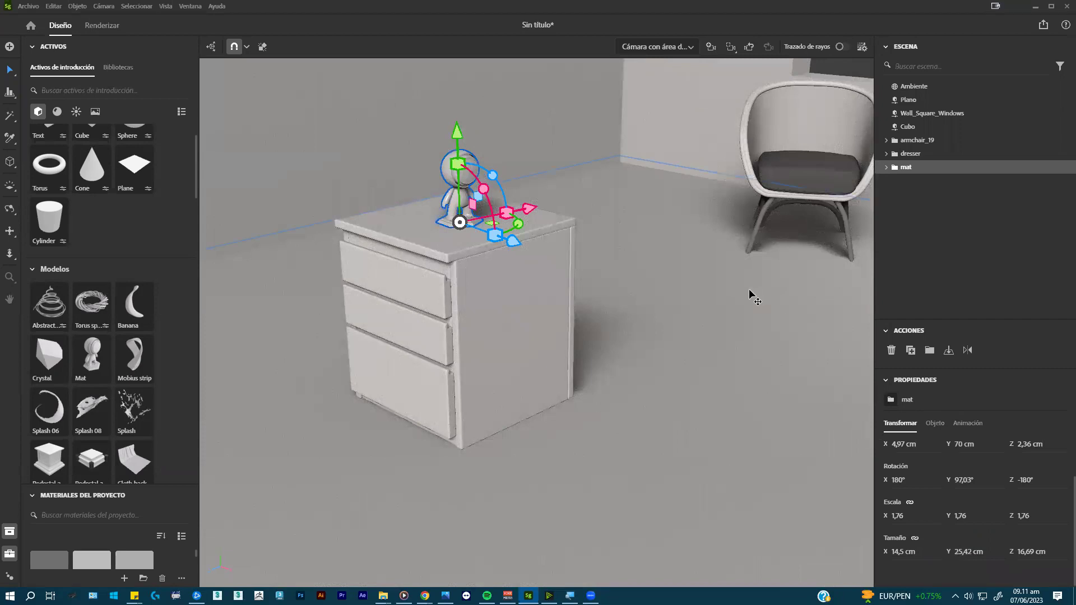
- Raise the Mat figure onto the dresser top
{"action": "left_click_drag", "start_coordinate": [641, 288], "coordinate": [611, 286], "text": "alt"}
{"action": "scroll", "coordinate": [588, 273], "scroll_direction": "down", "scroll_amount": 3}
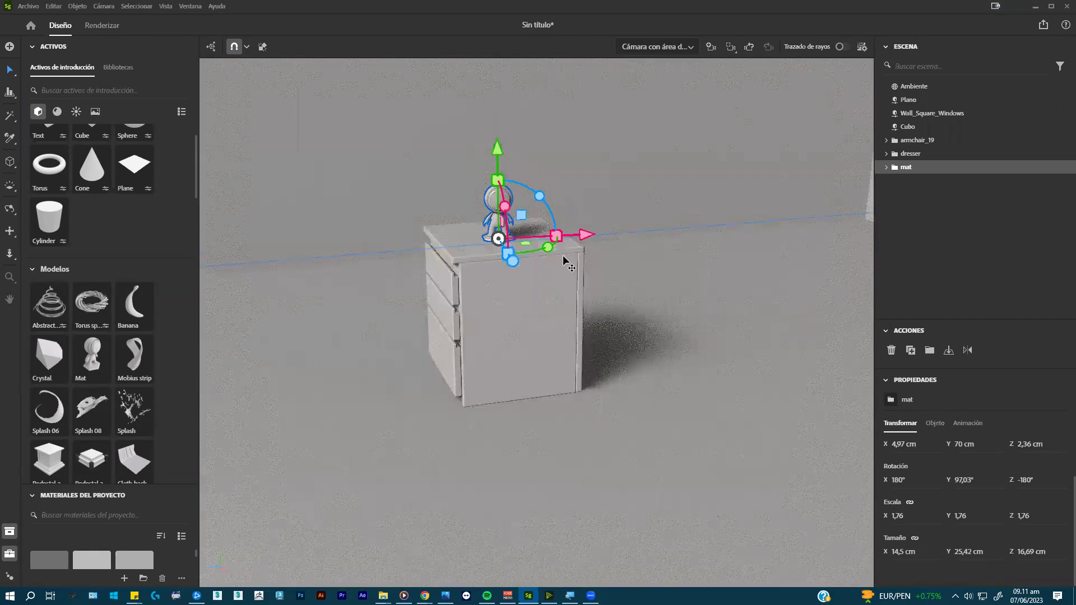
{"action": "scroll", "coordinate": [593, 315], "scroll_direction": "up", "scroll_amount": 3}
{"action": "middle_click_drag", "start_coordinate": [541, 216], "coordinate": [571, 265]}
{"action": "left_click_drag", "start_coordinate": [518, 224], "coordinate": [548, 187]}
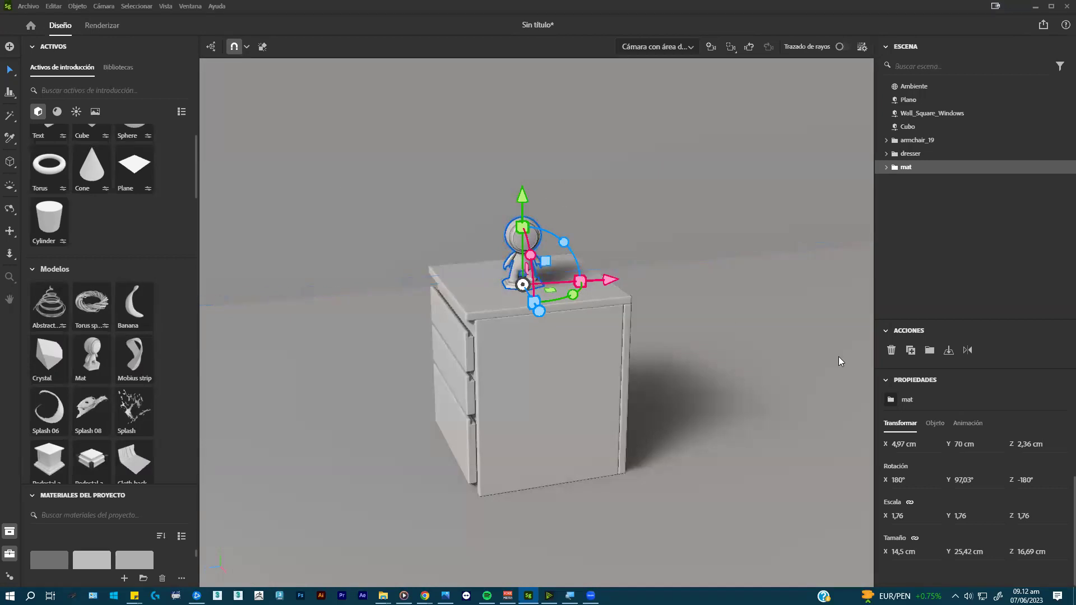
{"action": "scroll", "coordinate": [587, 271], "scroll_direction": "up", "scroll_amount": 2}
{"action": "middle_click_drag", "start_coordinate": [587, 271], "coordinate": [621, 271]}
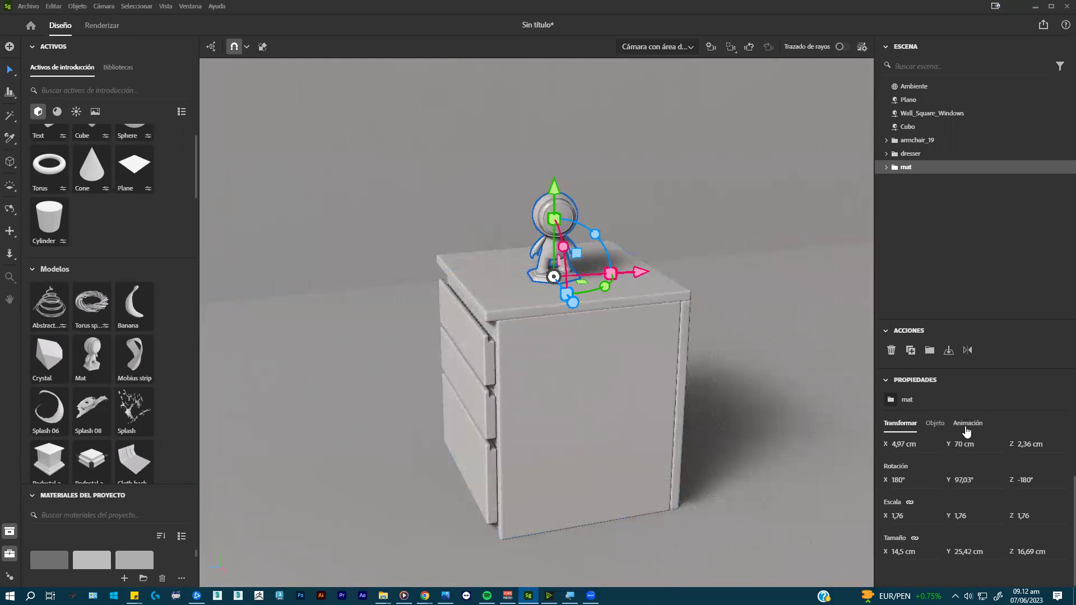
- Enable Colisión for the Mat figure and the dresser
{"action": "left_click", "coordinate": [942, 429]}
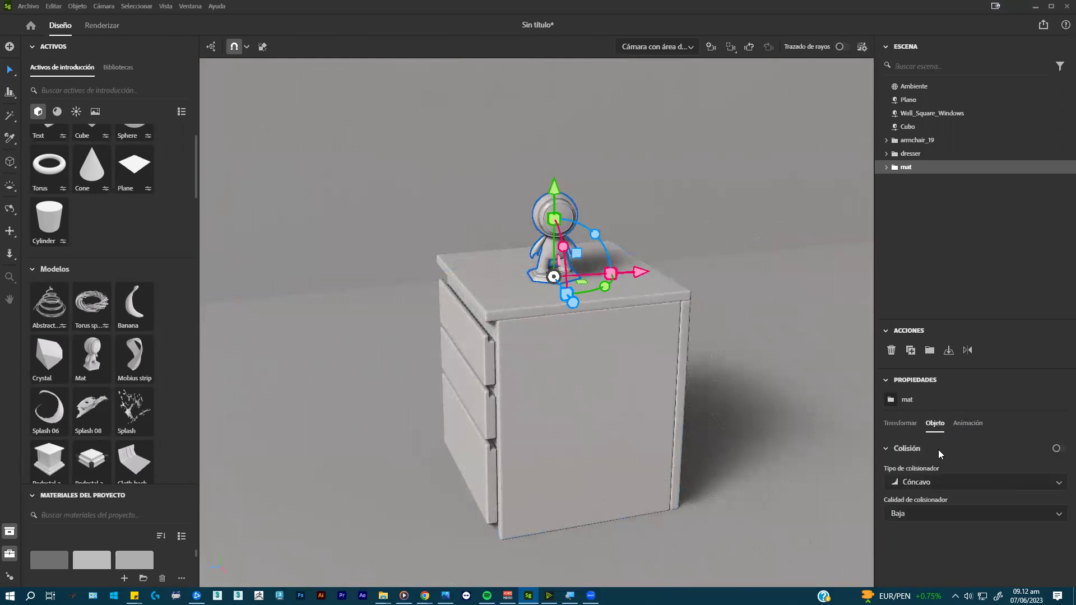
{"action": "left_click", "coordinate": [1056, 449]}
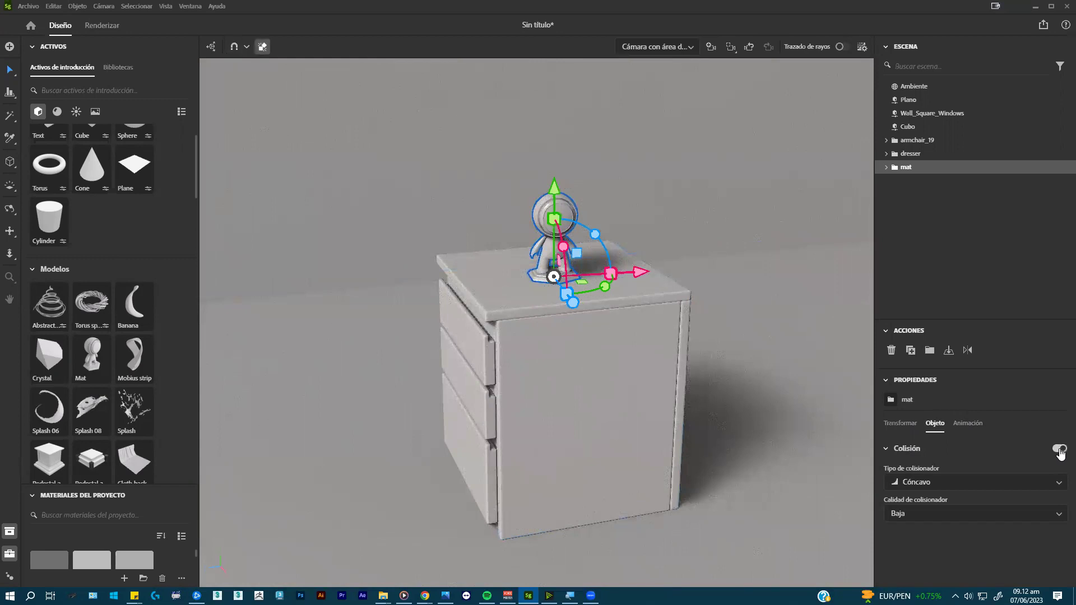
{"action": "mouse_move", "coordinate": [557, 190]}
{"action": "left_mouse_down"}
{"action": "mouse_move", "coordinate": [558, 219]}
{"action": "mouse_move", "coordinate": [559, 164]}
{"action": "mouse_move", "coordinate": [561, 195]}
{"action": "left_mouse_up"}
{"action": "left_click", "coordinate": [575, 365]}
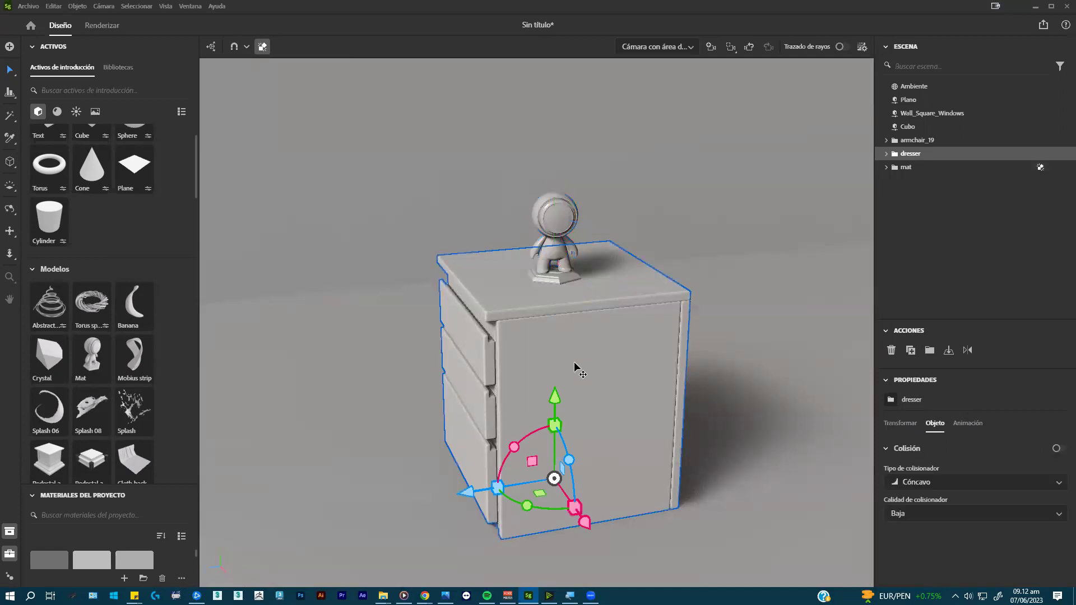
{"action": "left_click", "coordinate": [1060, 450]}
- Turn the Mat figure sideways and settle it onto the dresser top
{"action": "left_click", "coordinate": [562, 227]}
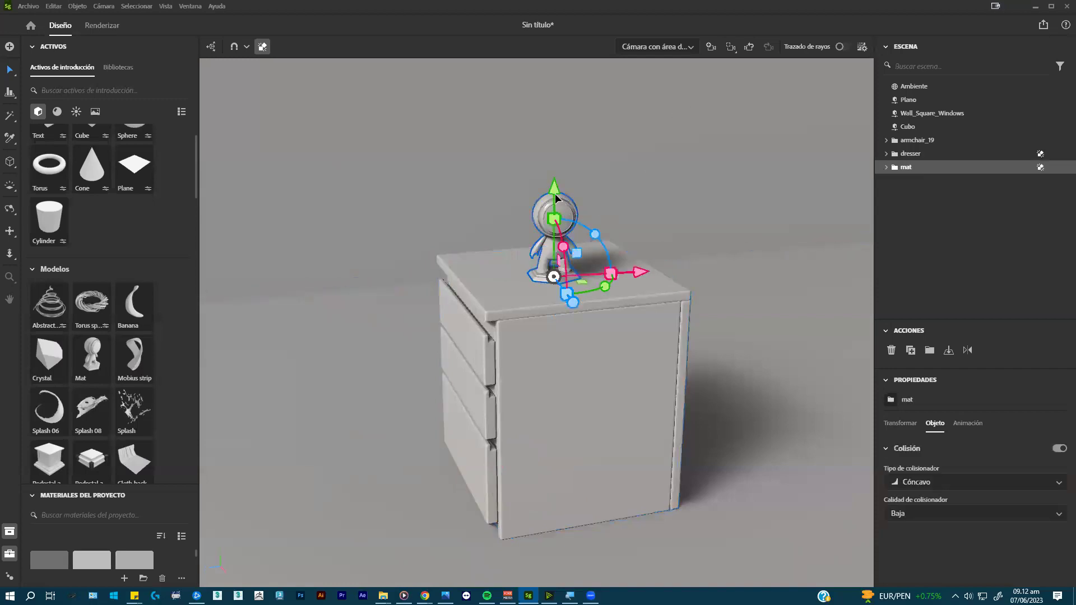
{"action": "mouse_move", "coordinate": [555, 185]}
{"action": "left_mouse_down"}
{"action": "mouse_move", "coordinate": [558, 154]}
{"action": "mouse_move", "coordinate": [557, 181]}
{"action": "left_mouse_up"}
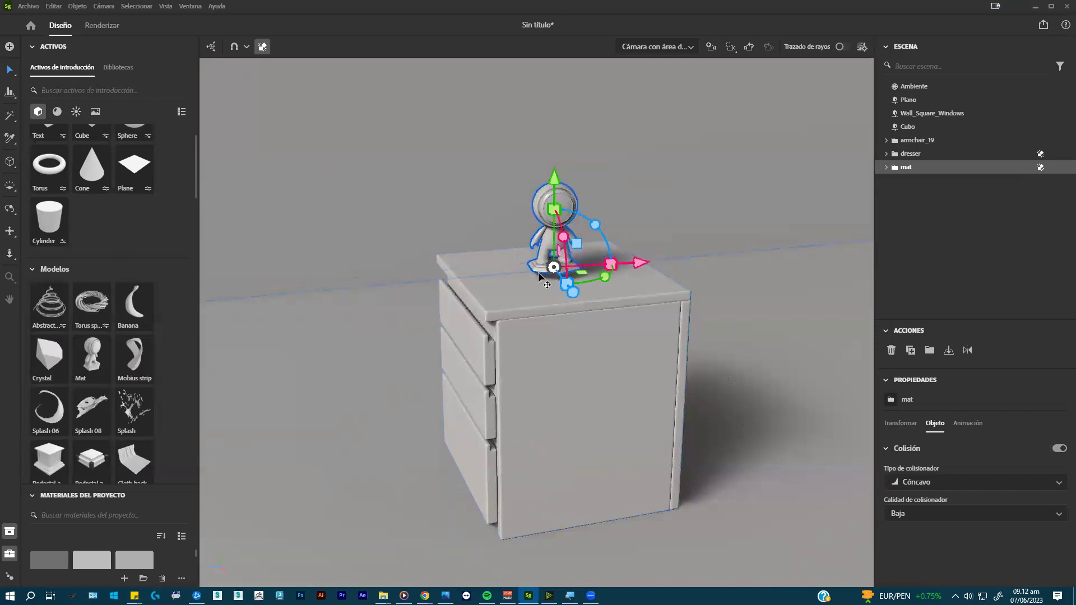
{"action": "left_click_drag", "start_coordinate": [605, 275], "coordinate": [628, 264]}
{"action": "mouse_move", "coordinate": [699, 250]}
{"action": "left_mouse_down"}
{"action": "mouse_move", "coordinate": [596, 261]}
{"action": "mouse_move", "coordinate": [656, 272]}
{"action": "mouse_move", "coordinate": [754, 265]}
{"action": "mouse_move", "coordinate": [672, 269]}
{"action": "mouse_move", "coordinate": [694, 267]}
{"action": "left_mouse_up"}
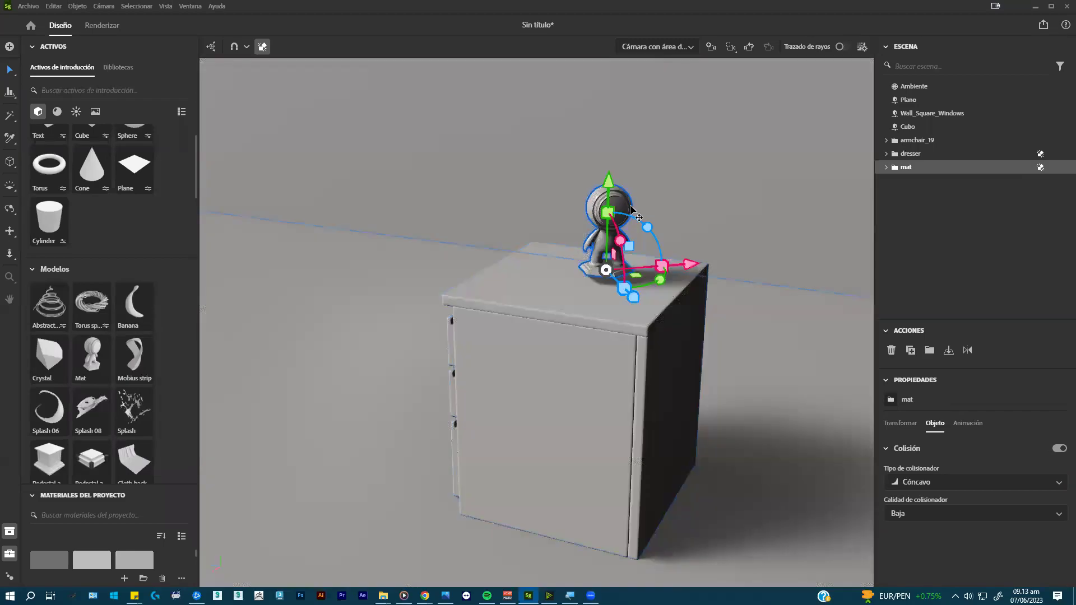
{"action": "mouse_move", "coordinate": [611, 188]}
{"action": "left_mouse_down"}
{"action": "mouse_move", "coordinate": [614, 396]}
{"action": "mouse_move", "coordinate": [617, 232]}
{"action": "mouse_move", "coordinate": [624, 290]}
{"action": "mouse_move", "coordinate": [620, 367]}
{"action": "mouse_move", "coordinate": [615, 282]}
{"action": "mouse_move", "coordinate": [614, 386]}
{"action": "mouse_move", "coordinate": [609, 220]}
{"action": "left_mouse_up"}
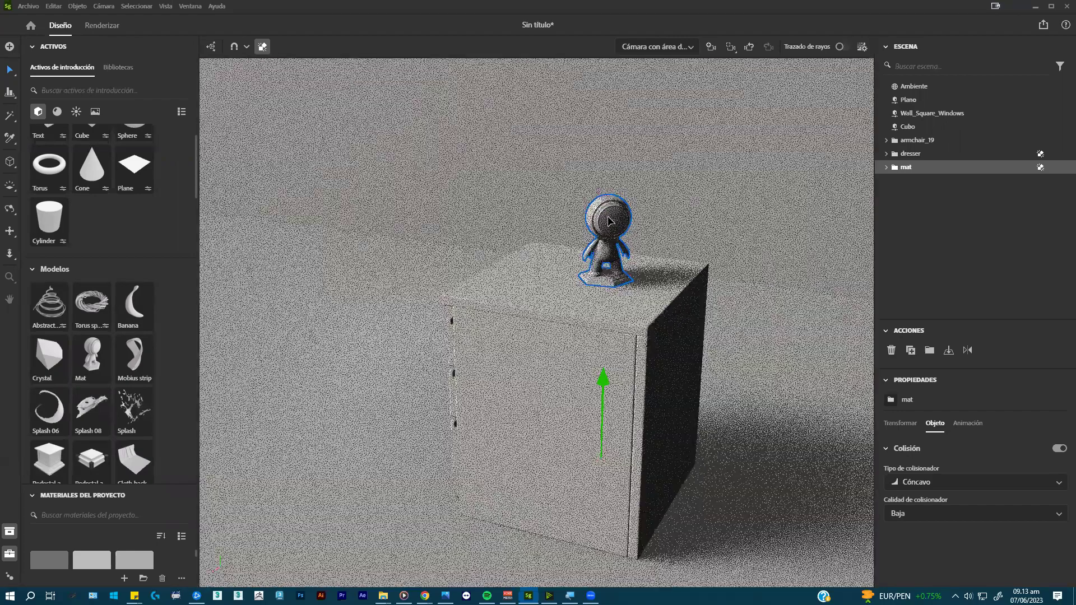
{"action": "left_click_drag", "start_coordinate": [609, 276], "coordinate": [612, 276]}
{"action": "left_click_drag", "start_coordinate": [615, 319], "coordinate": [608, 232]}
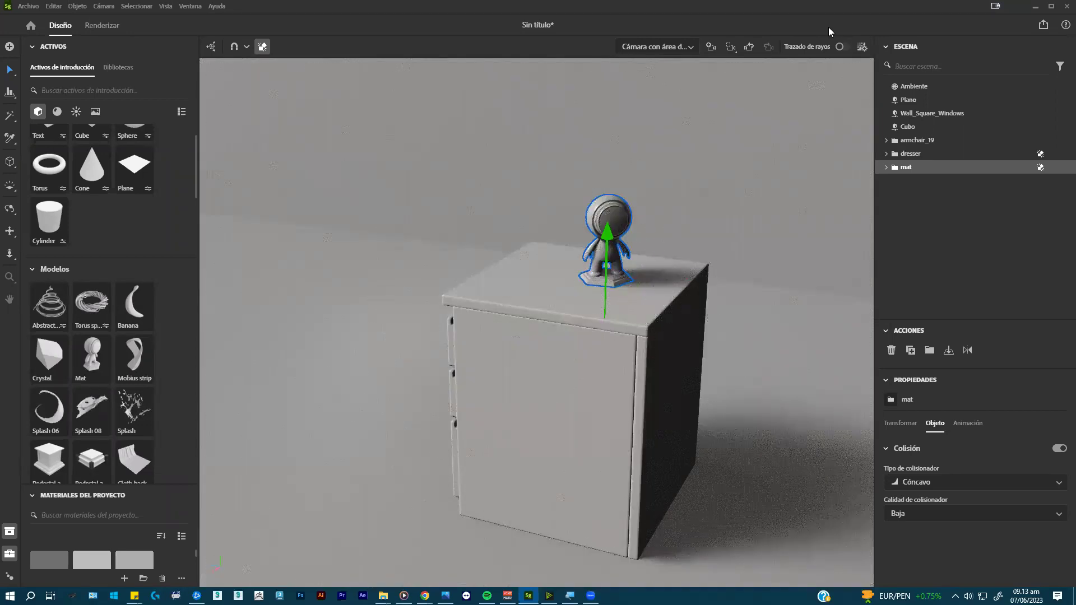
- Switch the viewport render preset to Borrador, then back to Media
{"action": "left_click", "coordinate": [862, 50]}
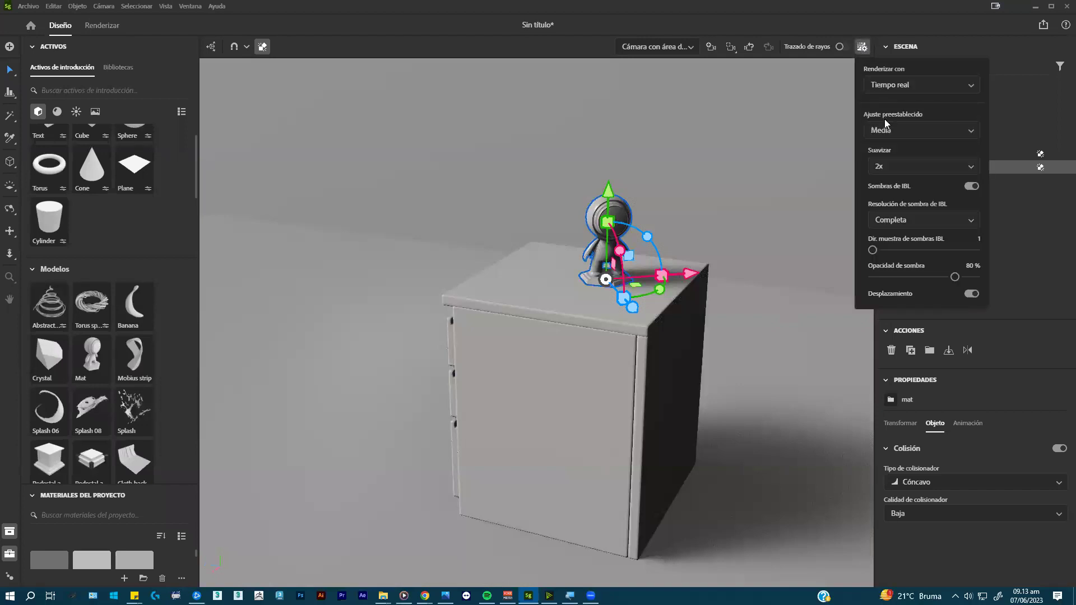
{"action": "left_click", "coordinate": [897, 135]}
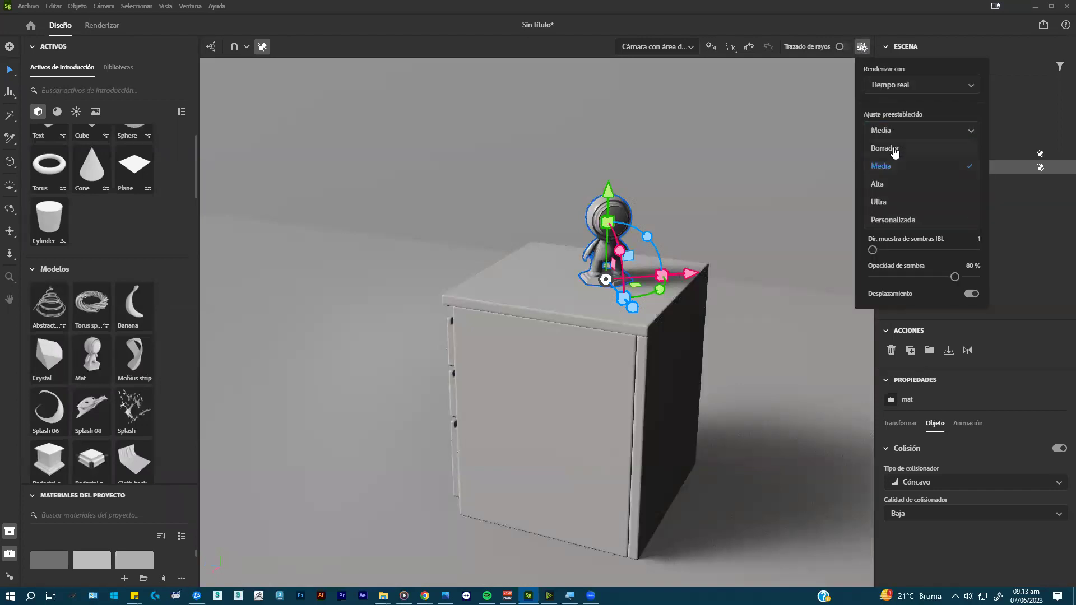
{"action": "left_click", "coordinate": [894, 149]}
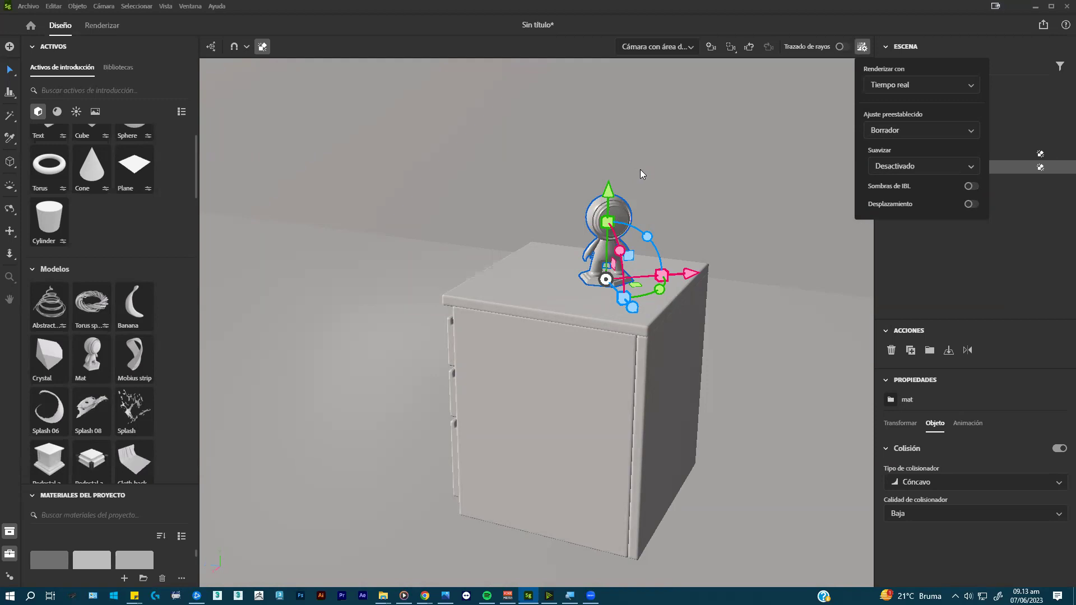
{"action": "left_click", "coordinate": [931, 132]}
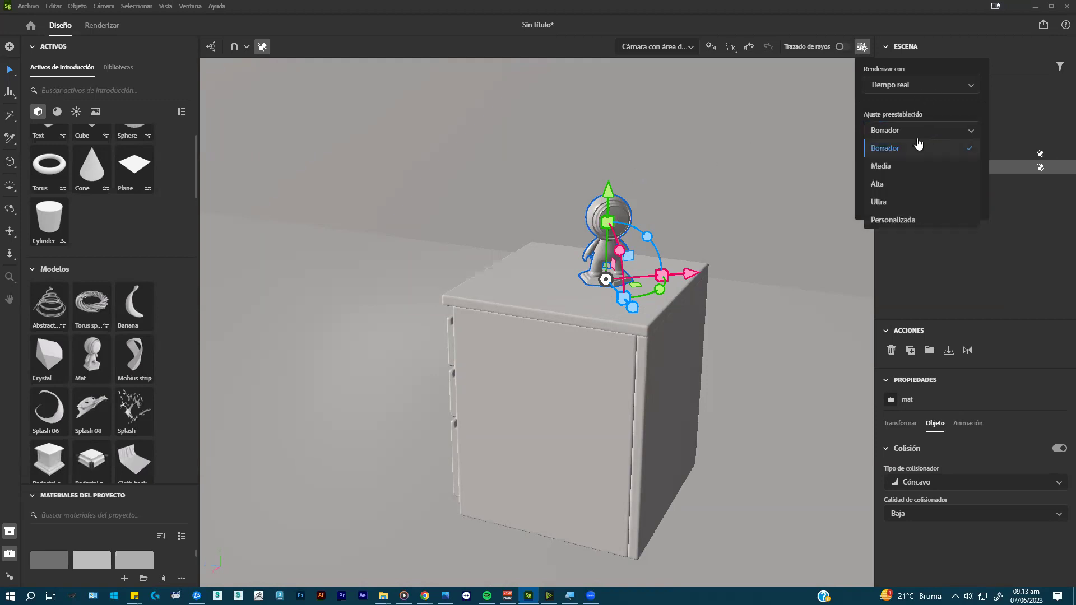
{"action": "left_click", "coordinate": [898, 169]}
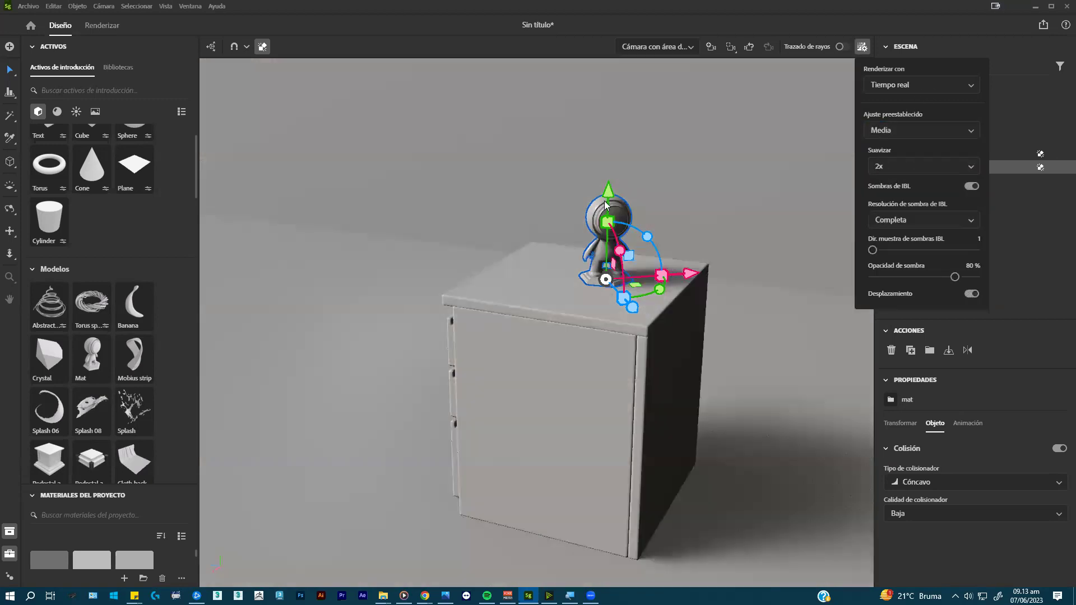
{"action": "left_click_drag", "start_coordinate": [608, 194], "coordinate": [608, 243]}
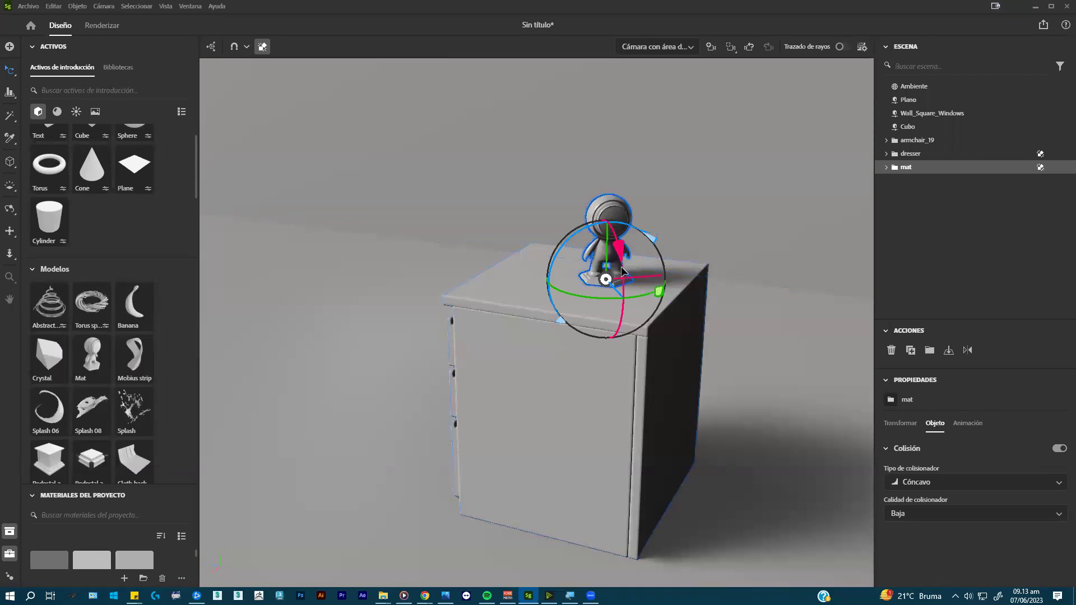
- Reposition the Mat figure on the dresser top, undoing and redoing its moves
{"action": "left_click_drag", "start_coordinate": [641, 335], "coordinate": [640, 255]}
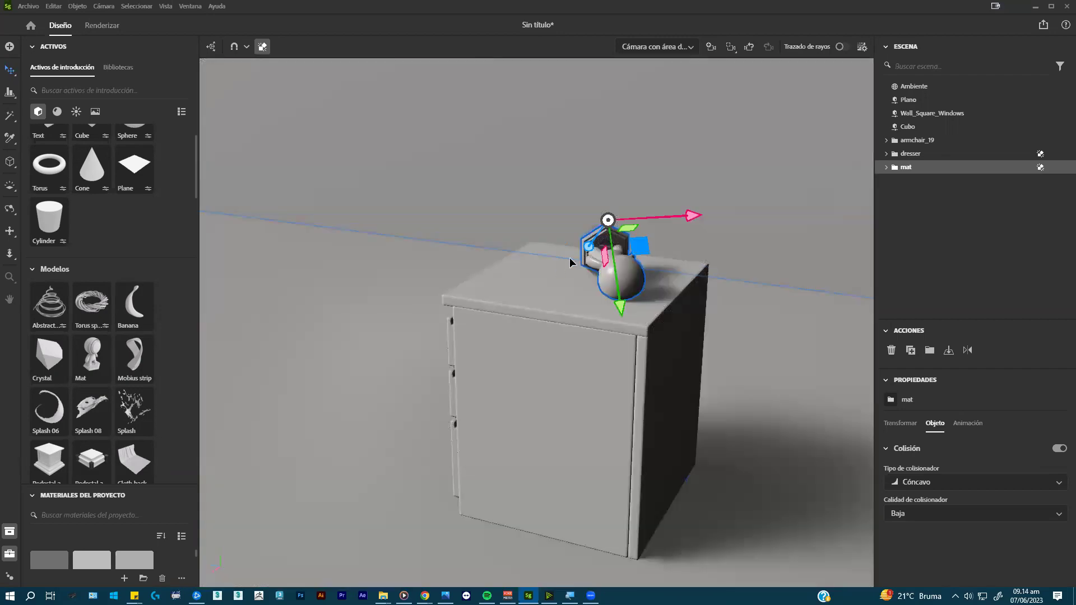
{"action": "left_click_drag", "start_coordinate": [562, 289], "coordinate": [577, 389]}
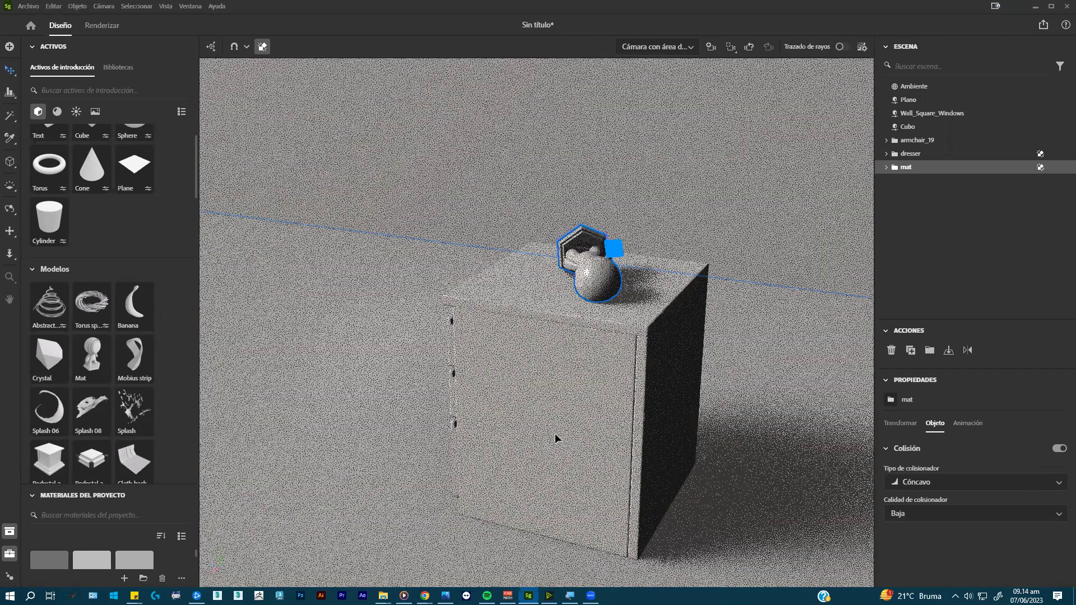
{"action": "key", "text": "ctrl+z"}
{"action": "key", "text": "ctrl+z"}
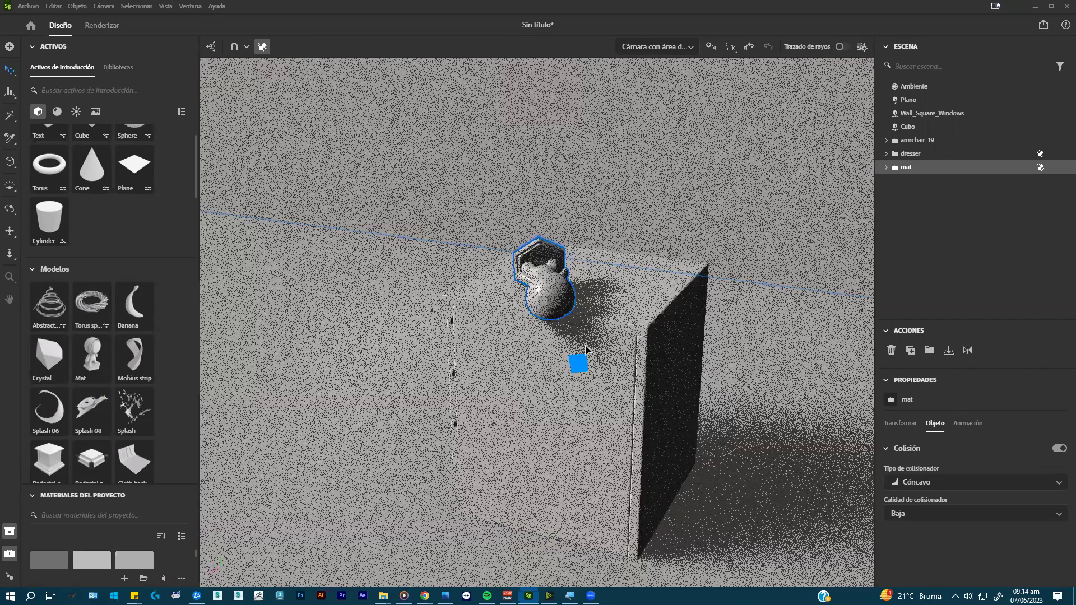
{"action": "key", "text": "ctrl+z"}
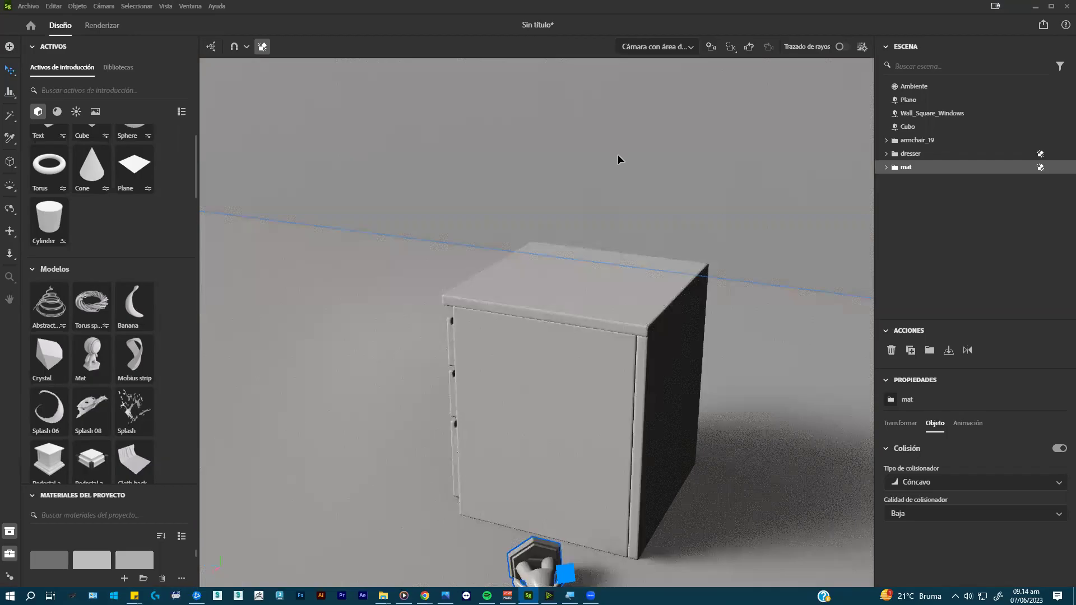
{"action": "key", "text": "ctrl+shift+z"}
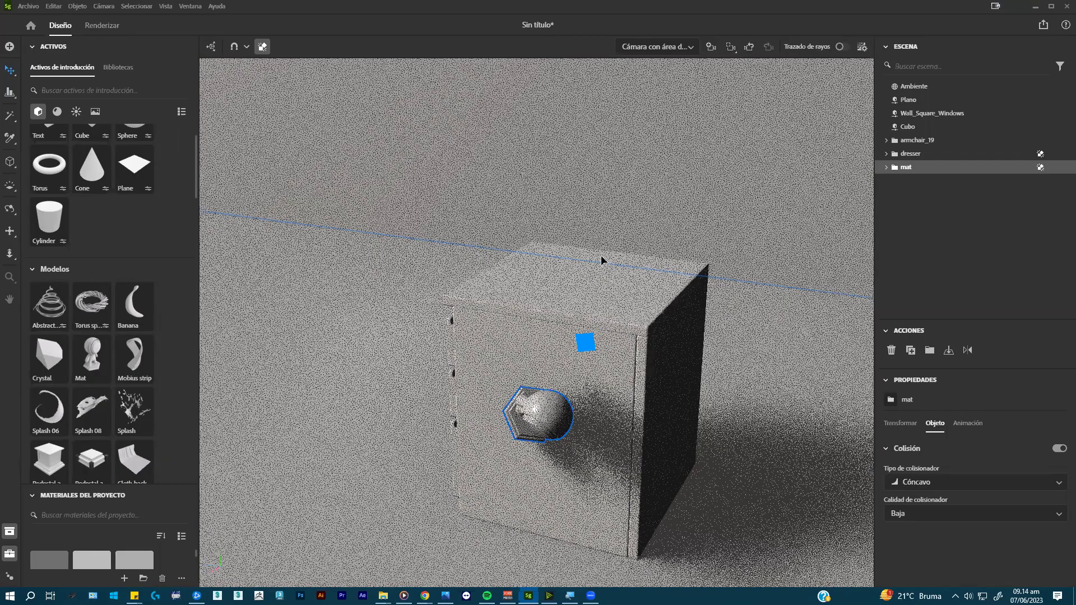
{"action": "key", "text": "ctrl+shift+z"}
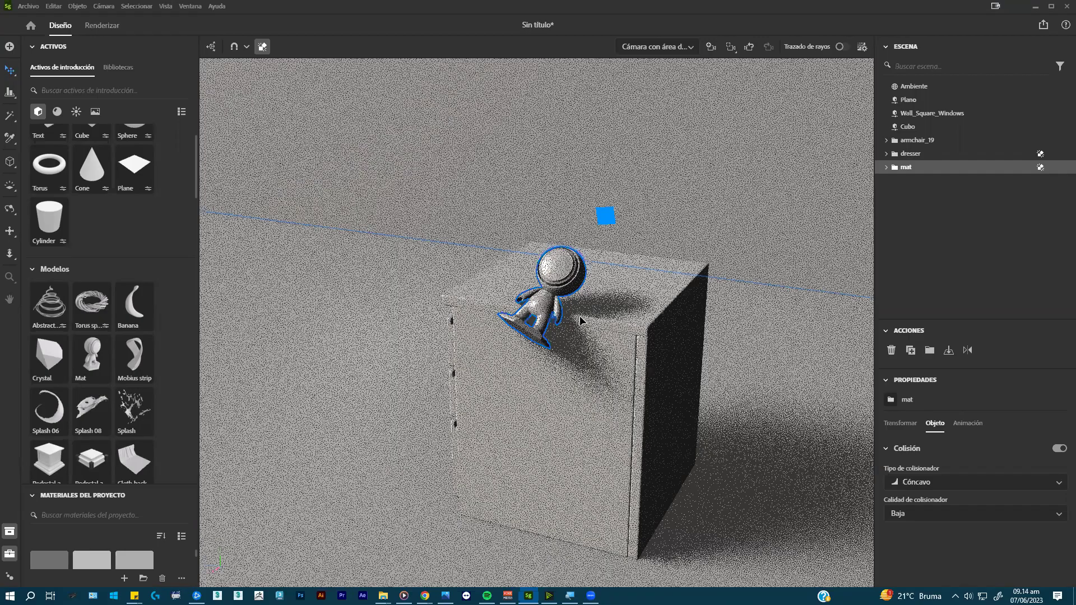
{"action": "key", "text": "ctrl+shift+z"}
- Set the figure down on the dresser top and tilt it upright
{"action": "left_click_drag", "start_coordinate": [597, 260], "coordinate": [572, 115]}
{"action": "left_click_drag", "start_coordinate": [561, 24], "coordinate": [567, 27]}
{"action": "key", "text": "r"}
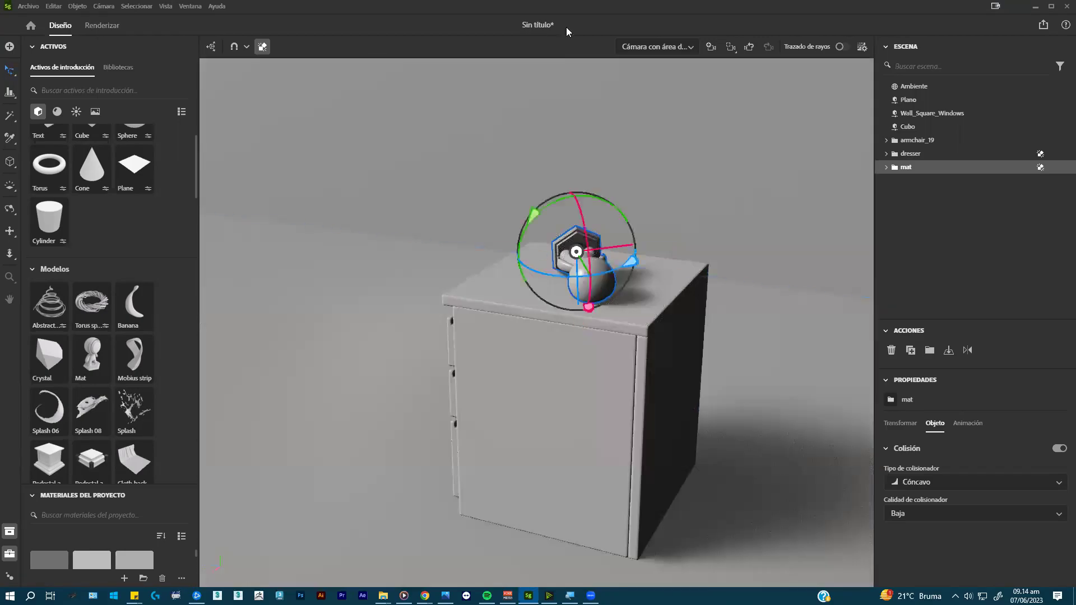
{"action": "left_click_drag", "start_coordinate": [588, 308], "coordinate": [589, 258]}
{"action": "left_click_drag", "start_coordinate": [567, 27], "coordinate": [575, 56]}
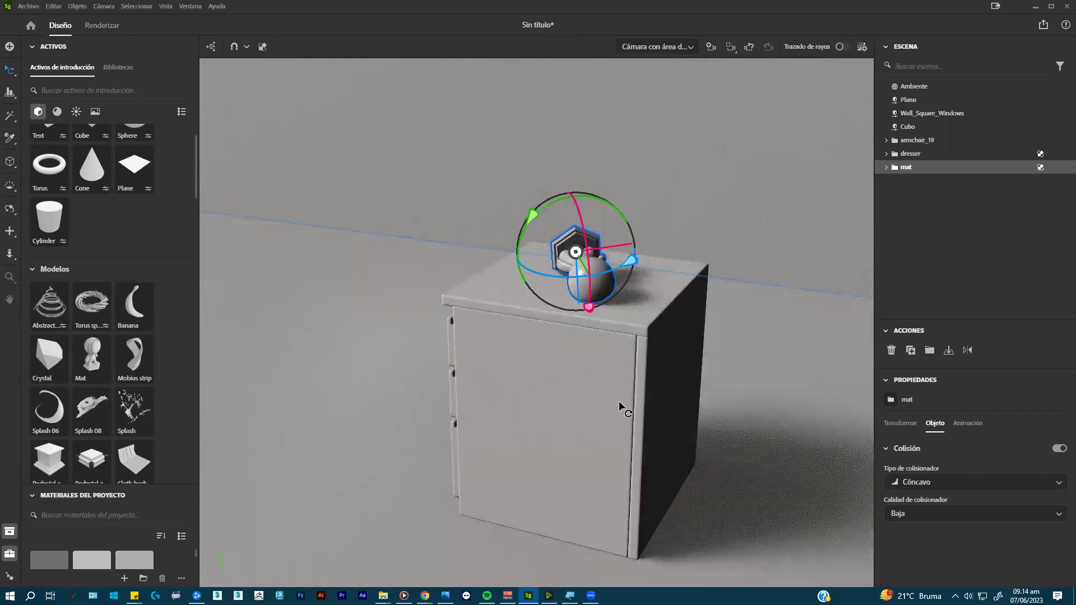
- Undo back until the dresser is gone, then zoom out to view the room
{"action": "key", "text": "ctrl+z"}
{"action": "key", "text": "ctrl+z"}
{"action": "key", "text": "ctrl+z"}
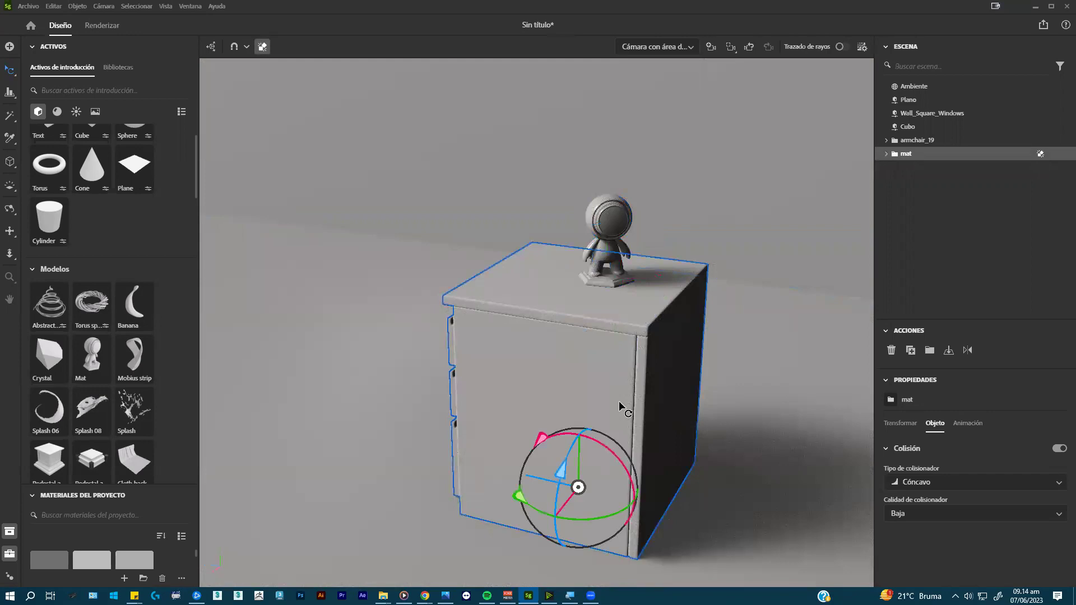
{"action": "right_click_drag", "start_coordinate": [690, 329], "coordinate": [723, 329]}
{"action": "scroll", "coordinate": [688, 326], "scroll_direction": "down", "scroll_amount": 5}
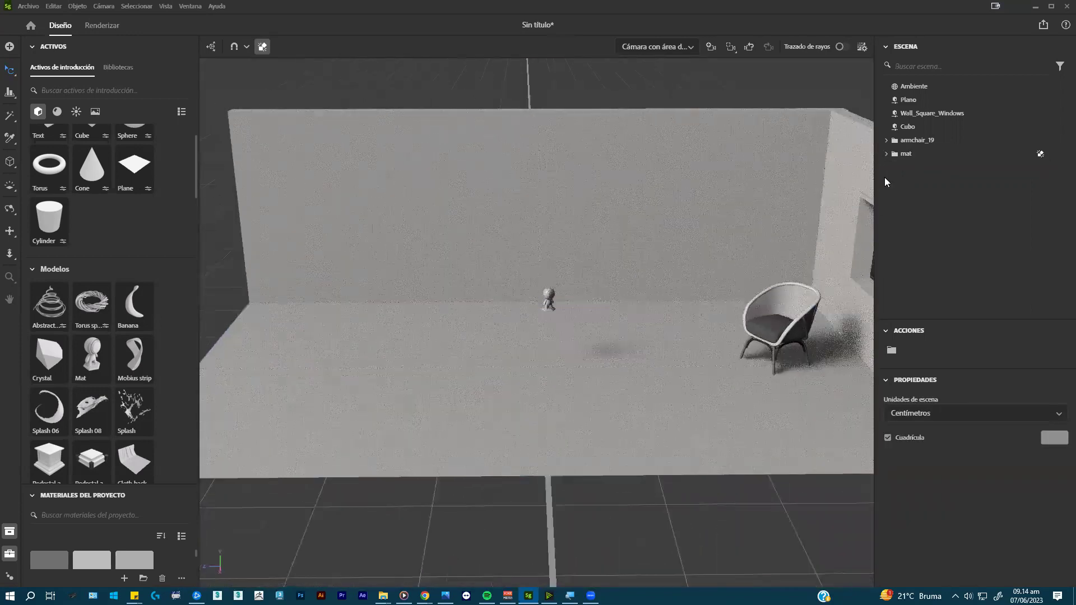
- Add a Sofa 3 seats model and rotate it to face the room
{"action": "key", "text": "ctrl+z"}
{"action": "scroll", "coordinate": [90, 303], "scroll_direction": "down", "scroll_amount": 4}
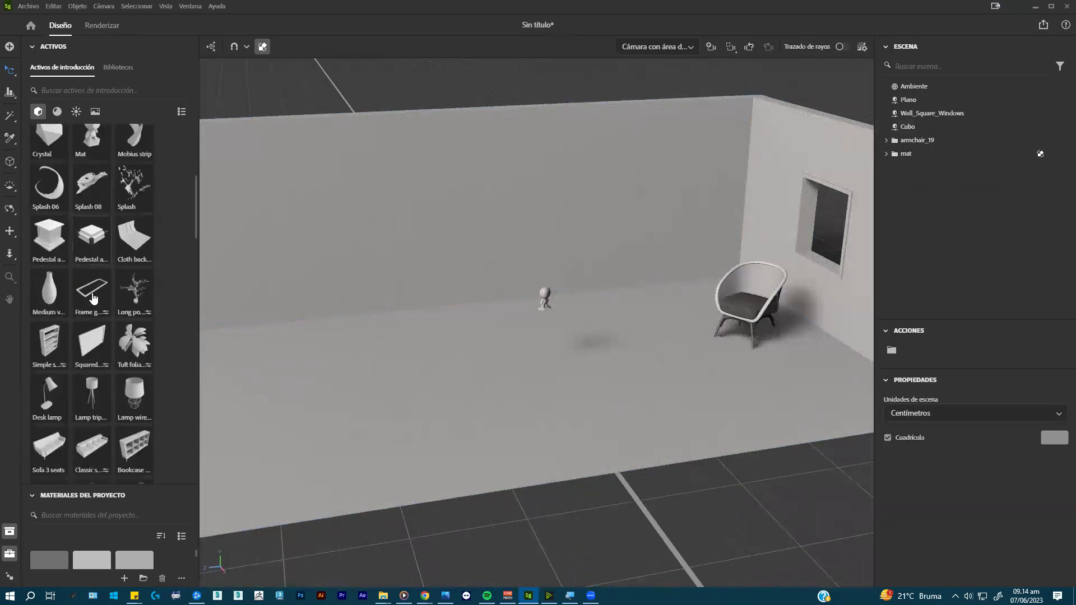
{"action": "scroll", "coordinate": [93, 298], "scroll_direction": "down", "scroll_amount": 3}
{"action": "left_click", "coordinate": [50, 336]}
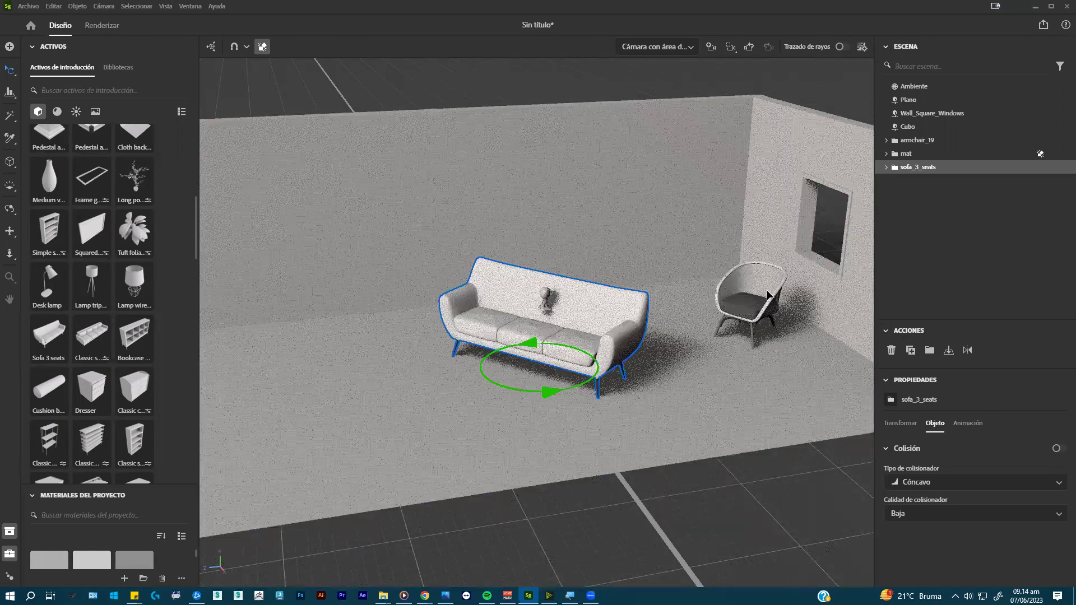
{"action": "mouse_move", "coordinate": [567, 376]}
{"action": "left_mouse_down"}
{"action": "mouse_move", "coordinate": [550, 371]}
{"action": "mouse_move", "coordinate": [574, 377]}
{"action": "mouse_move", "coordinate": [588, 360]}
{"action": "mouse_move", "coordinate": [573, 303]}
{"action": "mouse_move", "coordinate": [560, 356]}
{"action": "left_mouse_up"}
{"action": "key", "text": "v"}
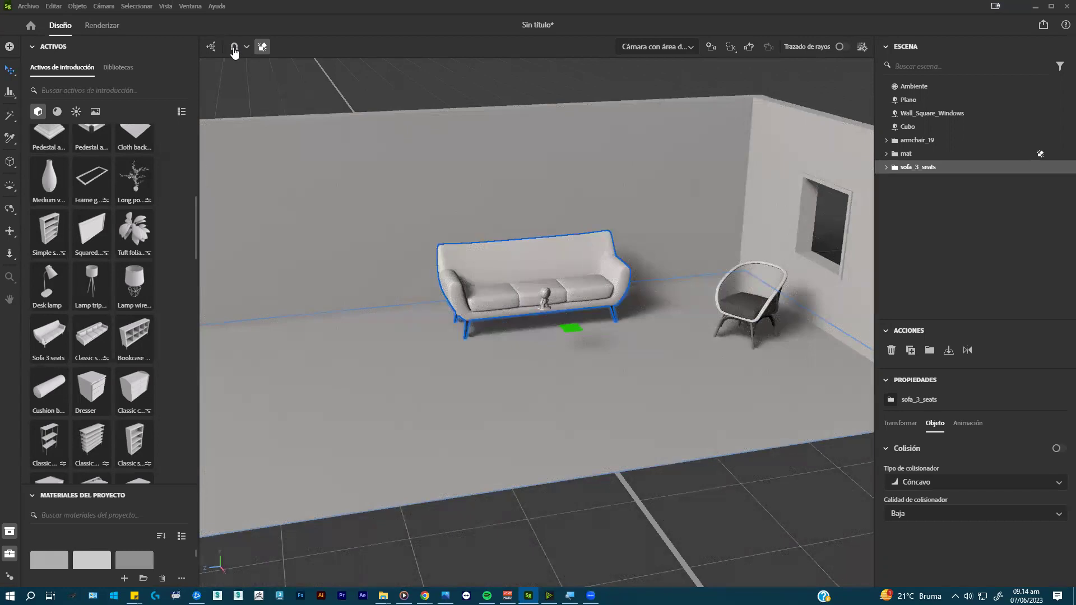
- With snapping on, push the sofa back against the wall and slide it slightly right
{"action": "left_click", "coordinate": [234, 48]}
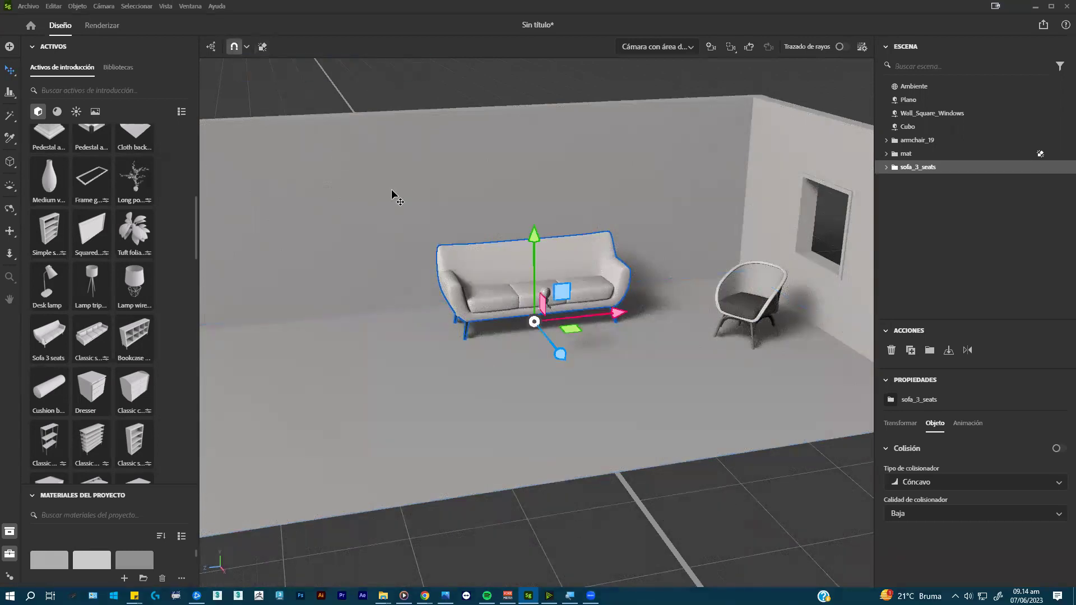
{"action": "right_click_drag", "start_coordinate": [572, 248], "coordinate": [729, 280]}
{"action": "left_click_drag", "start_coordinate": [608, 330], "coordinate": [573, 330]}
{"action": "right_click_drag", "start_coordinate": [587, 312], "coordinate": [406, 301]}
{"action": "left_click_drag", "start_coordinate": [638, 314], "coordinate": [658, 319]}
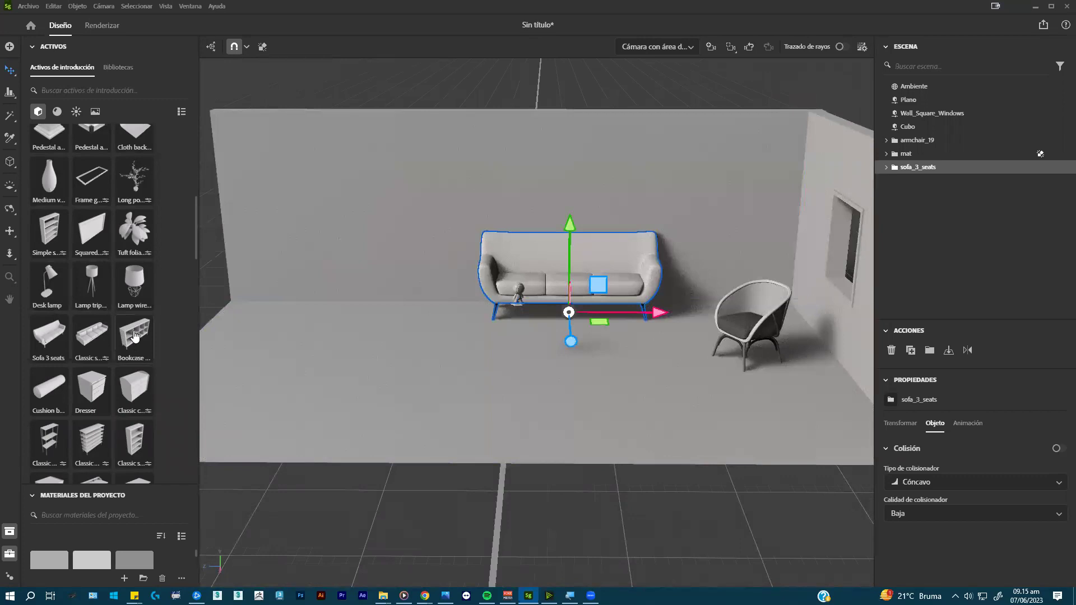
{"action": "scroll", "coordinate": [134, 325], "scroll_direction": "down", "scroll_amount": 1}
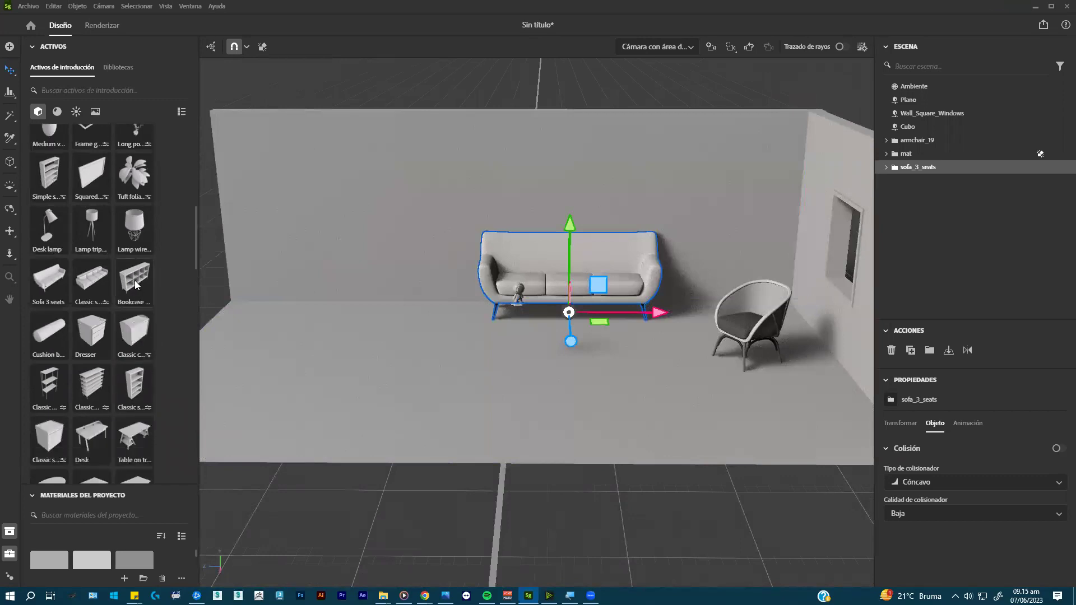
- Add a Bookcase low, turn it to face the room, and lift it onto the back wall
{"action": "left_click", "coordinate": [133, 289]}
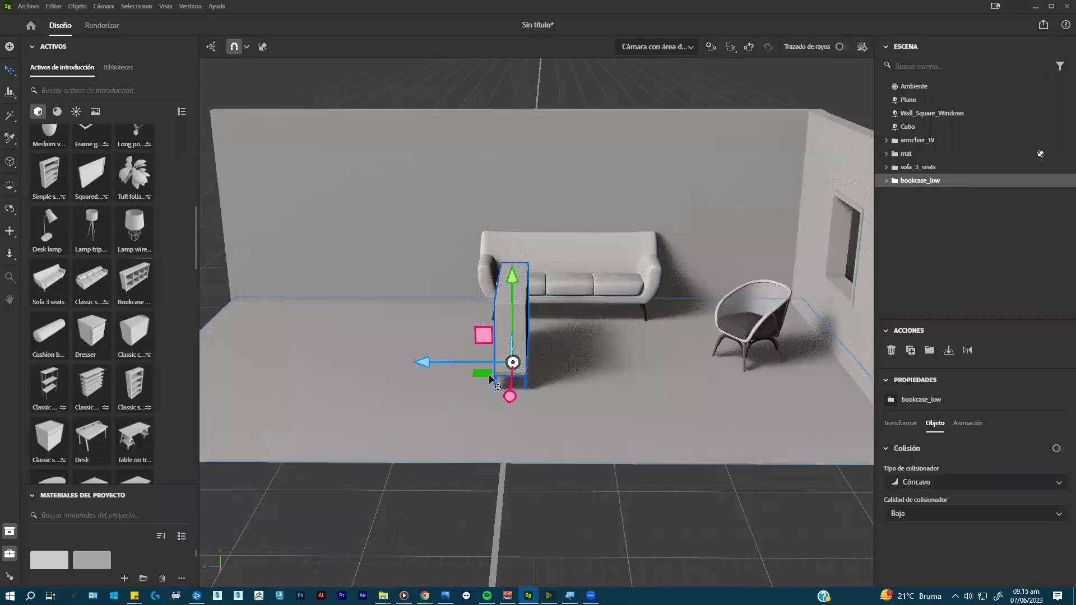
{"action": "key", "text": "e"}
{"action": "left_click_drag", "start_coordinate": [539, 382], "coordinate": [729, 298]}
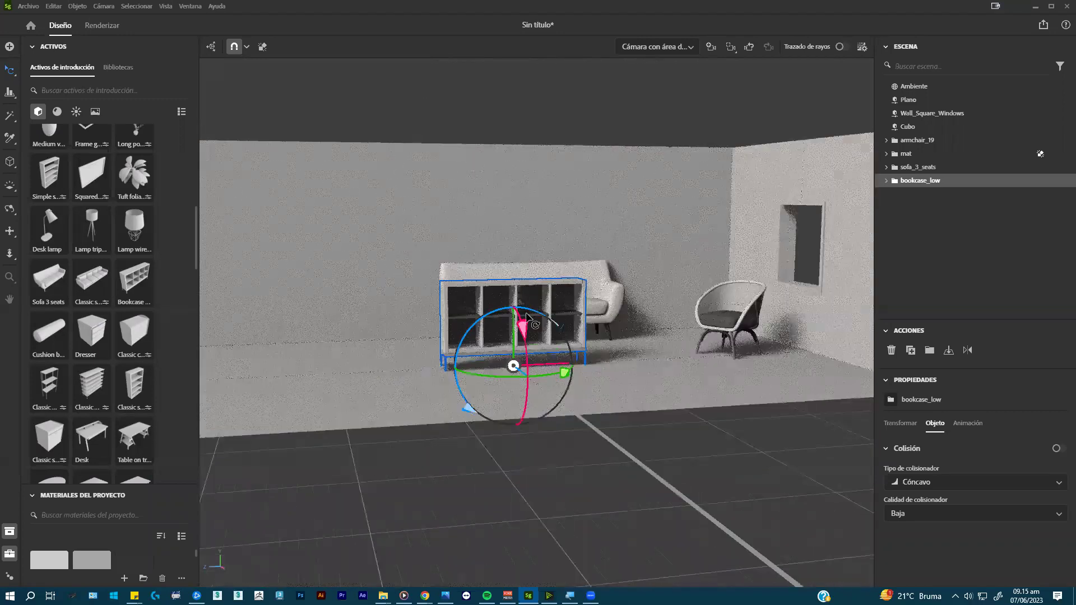
{"action": "scroll", "coordinate": [532, 314], "scroll_direction": "up", "scroll_amount": 2}
{"action": "key", "text": "w"}
{"action": "right_click_drag", "start_coordinate": [543, 320], "coordinate": [613, 330]}
{"action": "left_click_drag", "start_coordinate": [512, 309], "coordinate": [449, 203]}
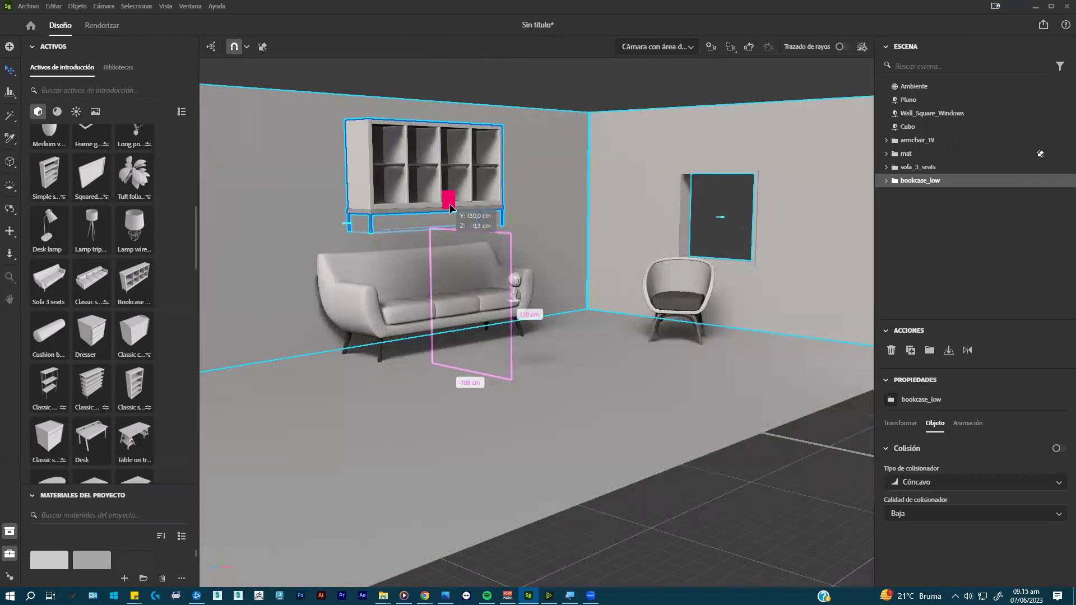
{"action": "left_click_drag", "start_coordinate": [449, 204], "coordinate": [449, 203]}
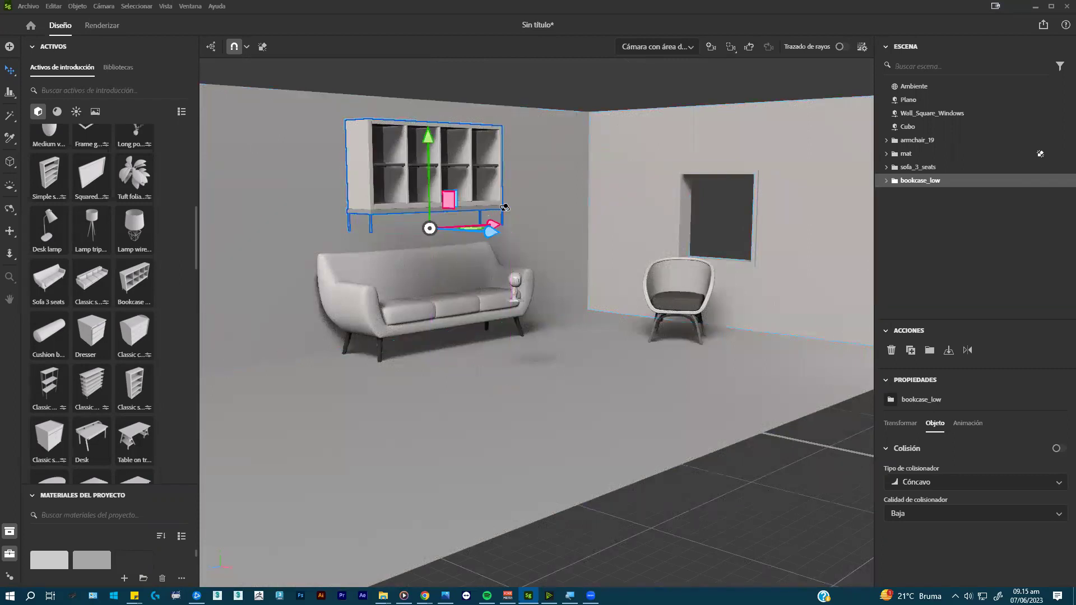
- Adjust the bookcase's depth and slide it along the wall until centred above the sofa
{"action": "right_click_drag", "start_coordinate": [632, 222], "coordinate": [558, 241]}
{"action": "left_click_drag", "start_coordinate": [464, 241], "coordinate": [411, 243]}
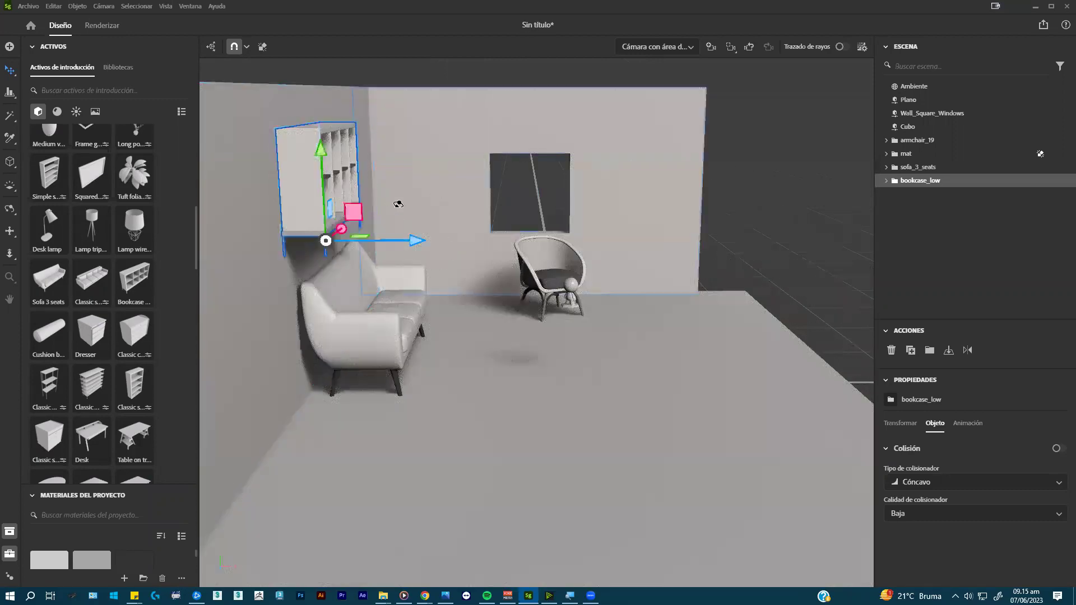
{"action": "left_click_drag", "start_coordinate": [353, 208], "coordinate": [272, 168], "text": "alt"}
{"action": "right_click_drag", "start_coordinate": [272, 168], "coordinate": [266, 167]}
{"action": "right_click_drag", "start_coordinate": [535, 241], "coordinate": [477, 246]}
{"action": "left_click_drag", "start_coordinate": [571, 231], "coordinate": [622, 238]}
{"action": "left_click_drag", "start_coordinate": [614, 234], "coordinate": [635, 237]}
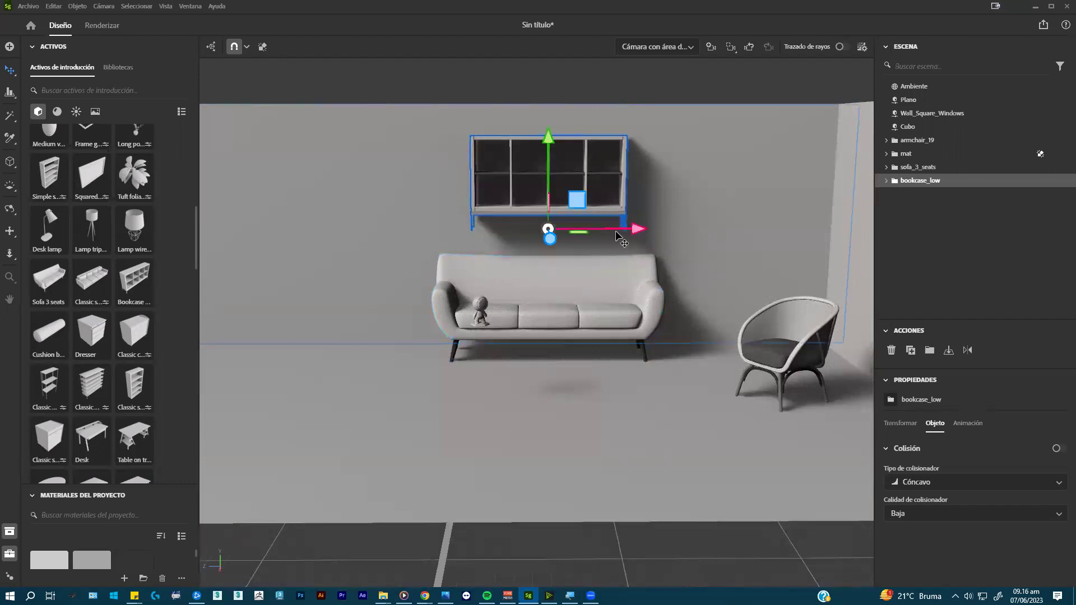
{"action": "right_click_drag", "start_coordinate": [580, 231], "coordinate": [666, 227]}
{"action": "scroll", "coordinate": [661, 196], "scroll_direction": "up", "scroll_amount": 3}
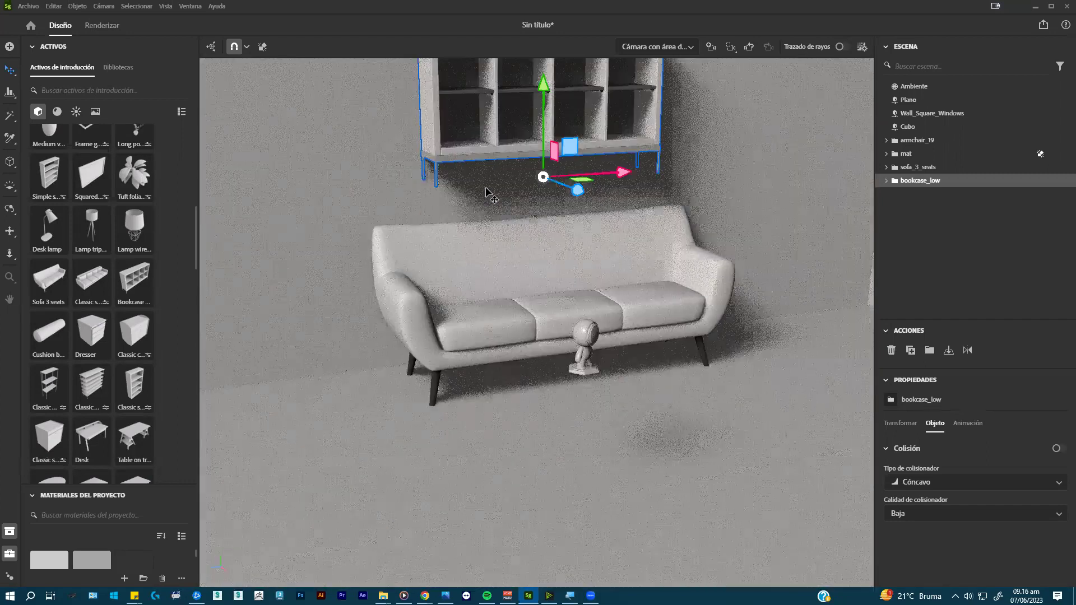
{"action": "scroll", "coordinate": [519, 230], "scroll_direction": "down", "scroll_amount": 4}
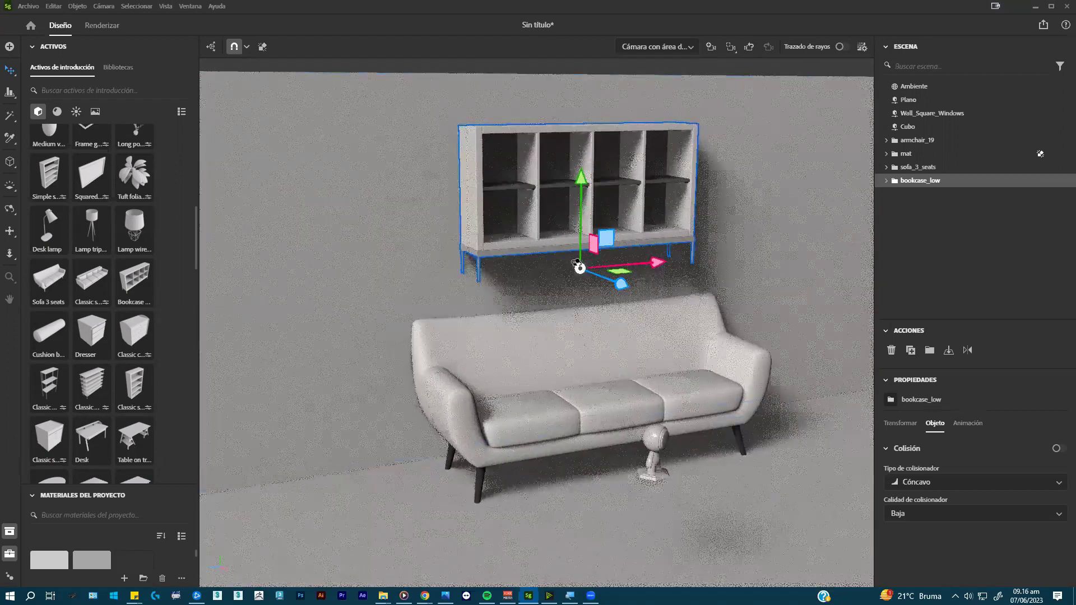
{"action": "scroll", "coordinate": [522, 265], "scroll_direction": "up", "scroll_amount": 2}
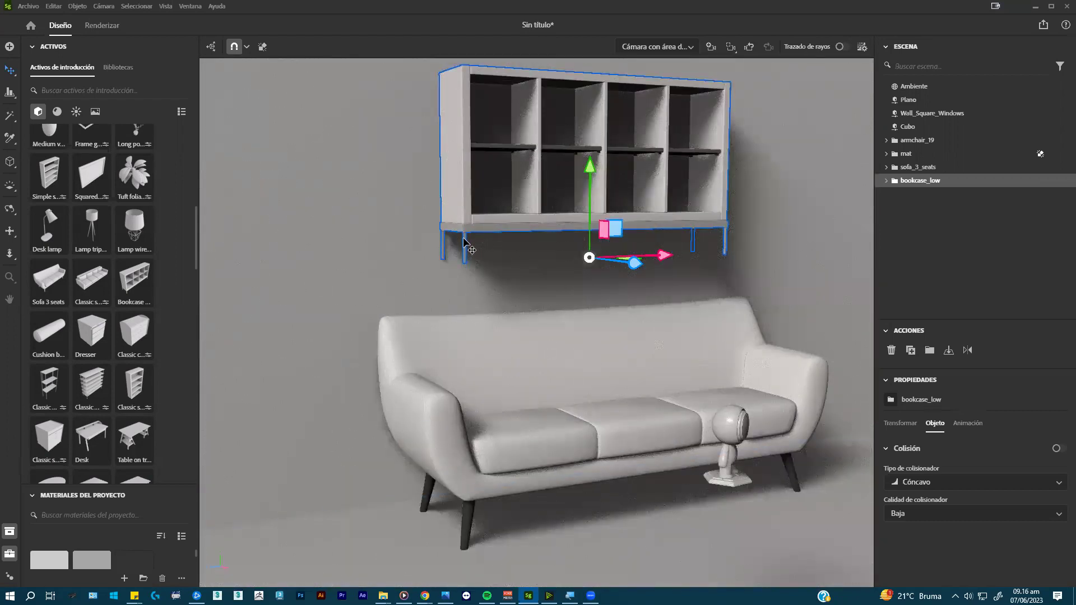
{"action": "left_click_drag", "start_coordinate": [451, 284], "coordinate": [520, 303], "text": "alt"}
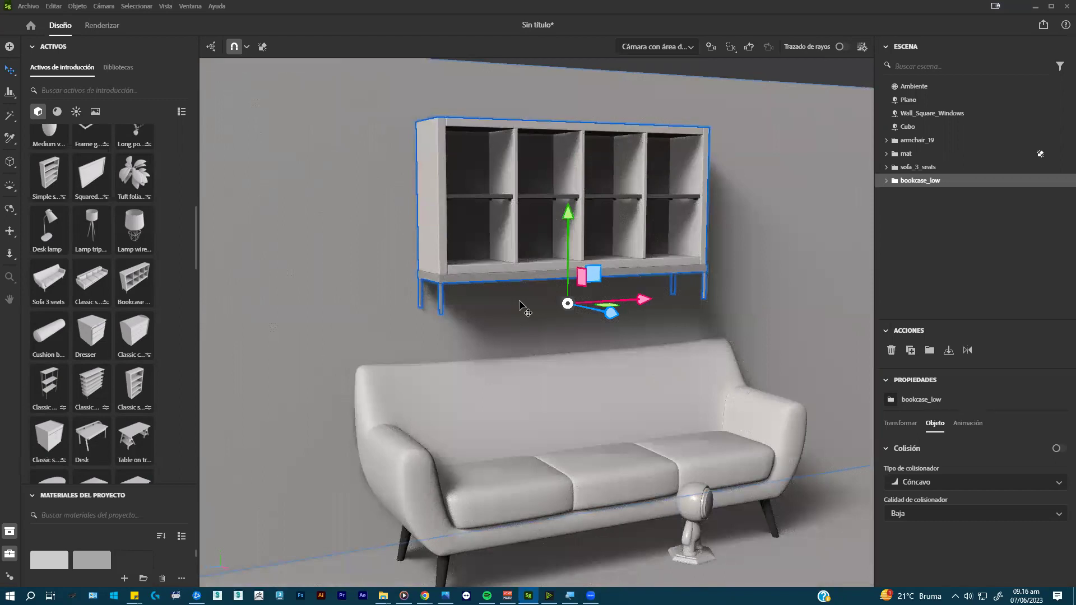
- Expand bookcase_low in the Scene panel to inspect its meshes, then collapse it again
{"action": "left_click", "coordinate": [886, 180]}
{"action": "left_click", "coordinate": [895, 194]}
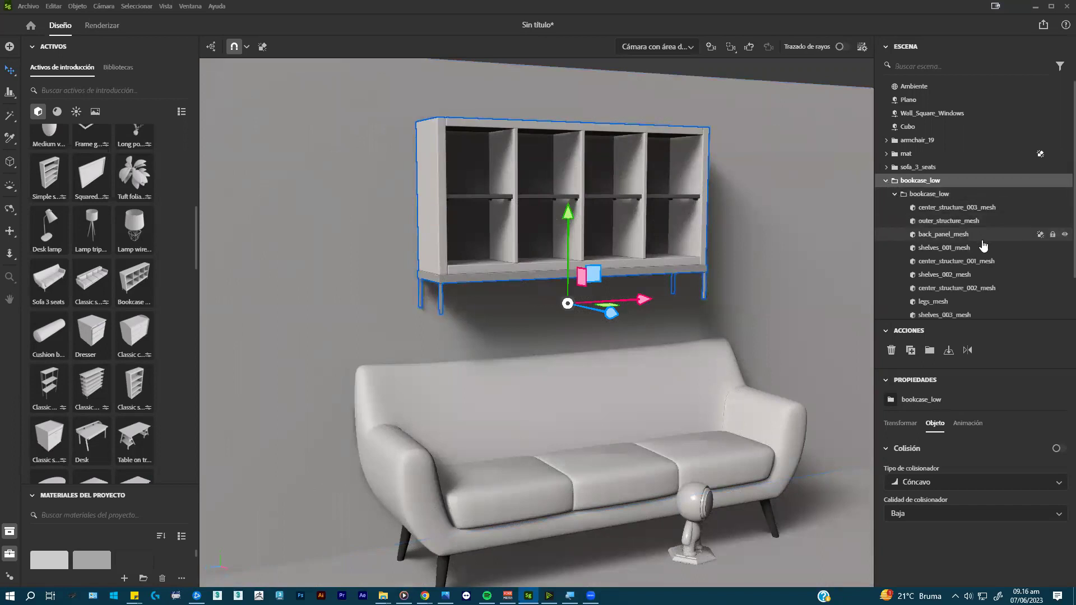
{"action": "scroll", "coordinate": [984, 247], "scroll_direction": "down", "scroll_amount": 2}
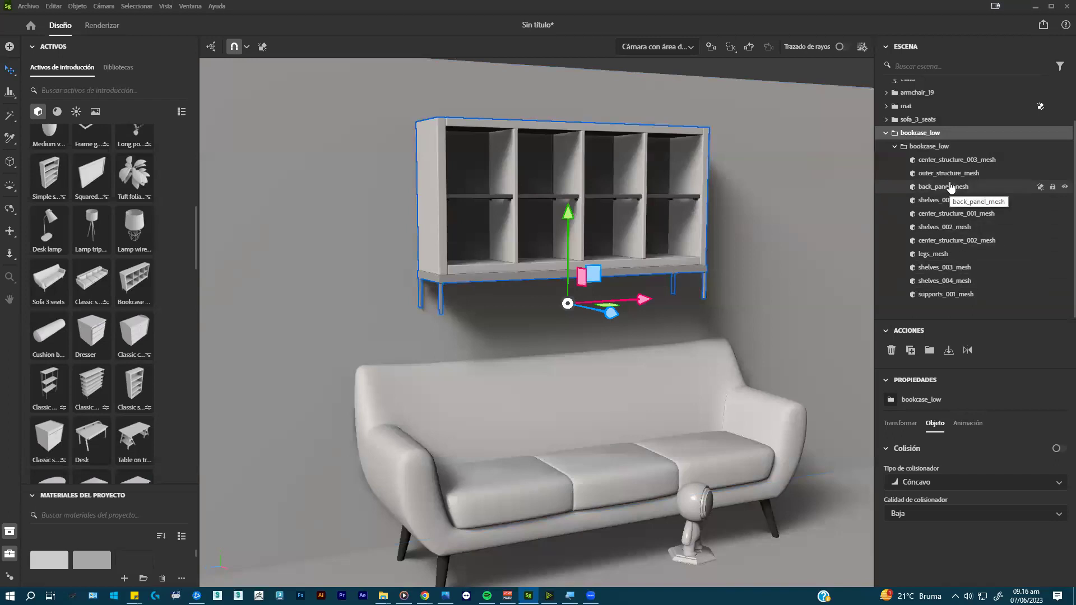
{"action": "left_click", "coordinate": [896, 146]}
{"action": "left_click", "coordinate": [886, 181]}
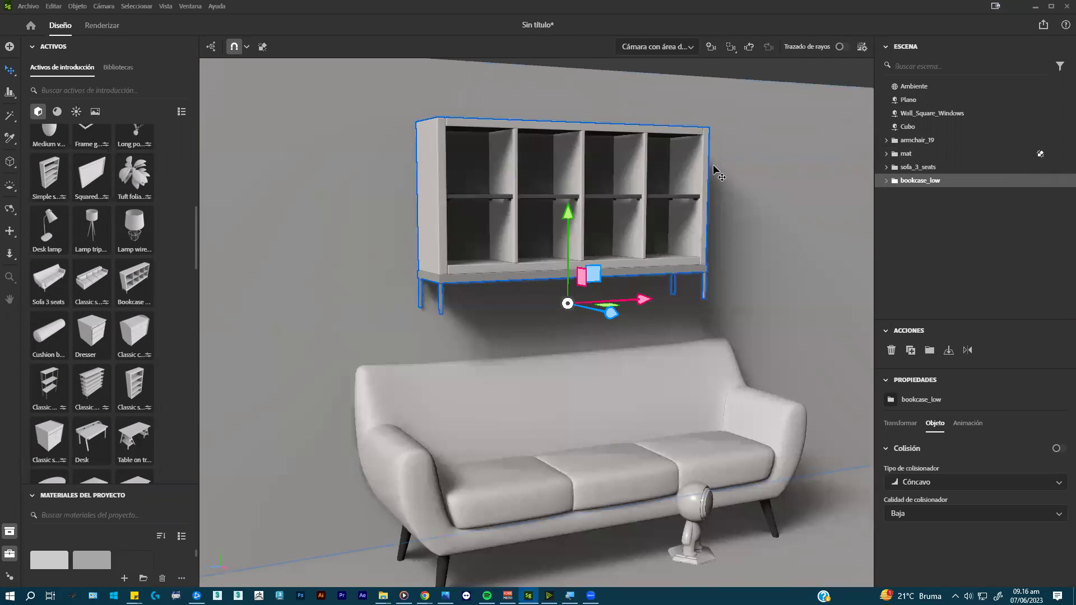
- With snapping off, select the bookcase's legs_mesh and delete it
{"action": "key", "text": "shift"}
{"action": "double_click", "coordinate": [693, 275]}
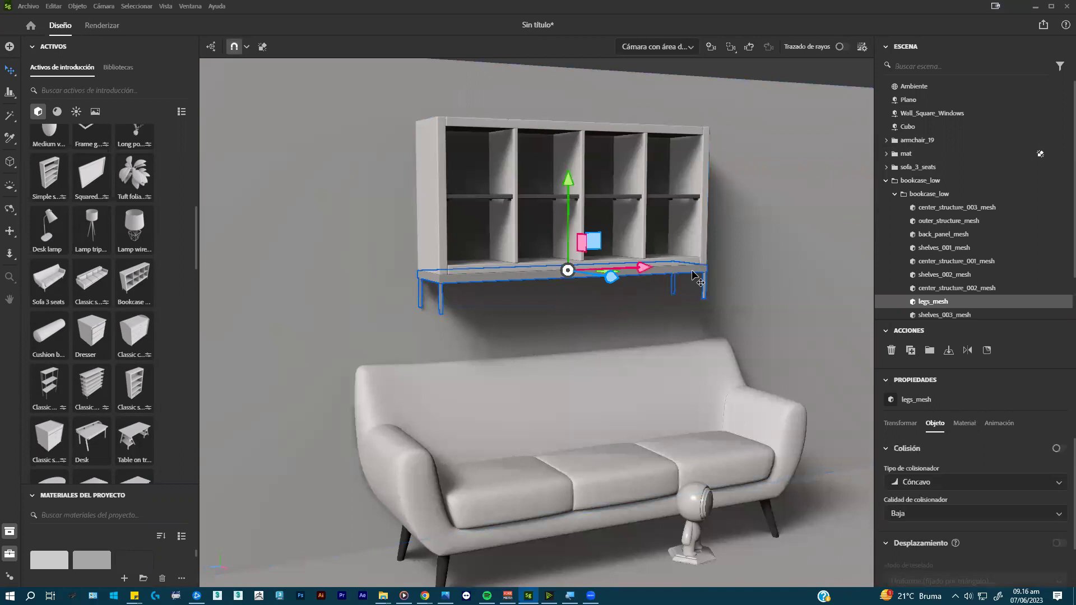
{"action": "key", "text": "Delete"}
{"action": "key", "text": "Delete"}
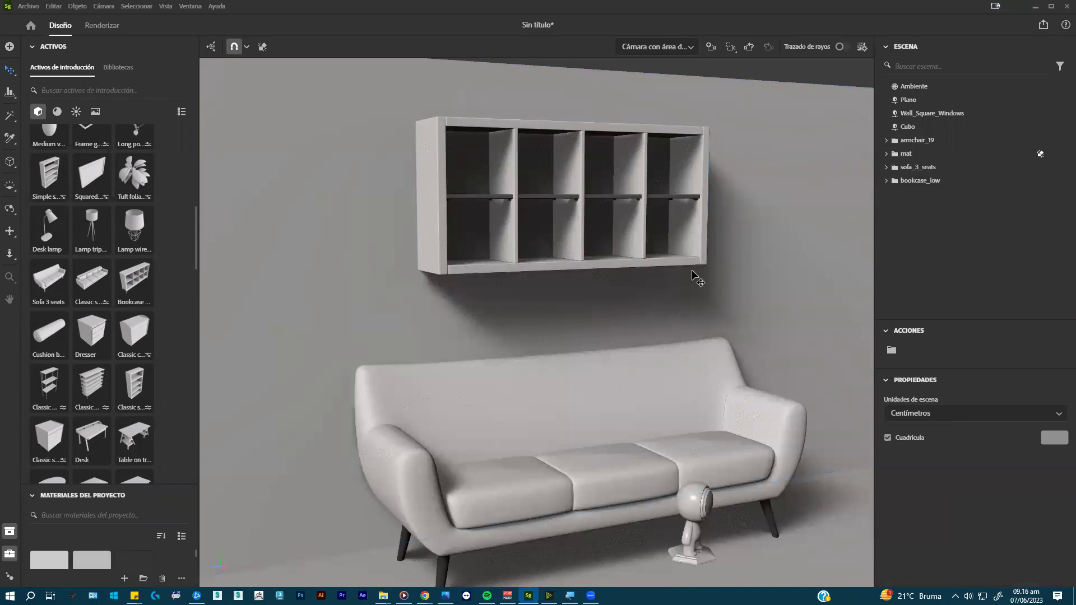
{"action": "left_click", "coordinate": [691, 500]}
- Raise the Mat figure up onto the bookcase's bottom shelf
{"action": "left_click_drag", "start_coordinate": [695, 477], "coordinate": [691, 286]}
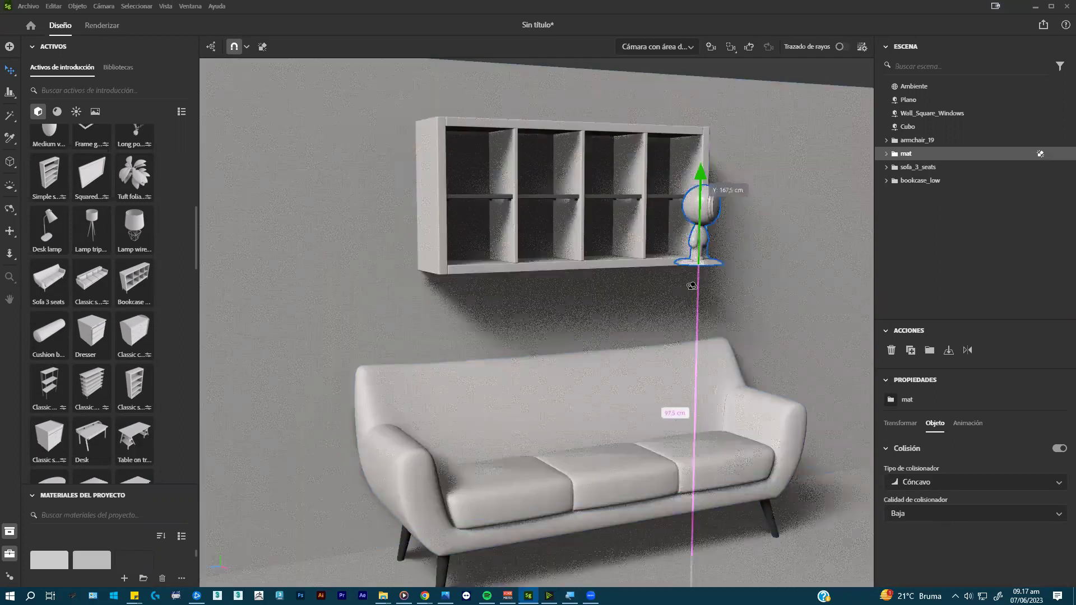
{"action": "right_click_drag", "start_coordinate": [692, 285], "coordinate": [739, 308]}
{"action": "left_click_drag", "start_coordinate": [744, 309], "coordinate": [765, 106]}
{"action": "right_click_drag", "start_coordinate": [765, 106], "coordinate": [811, 133]}
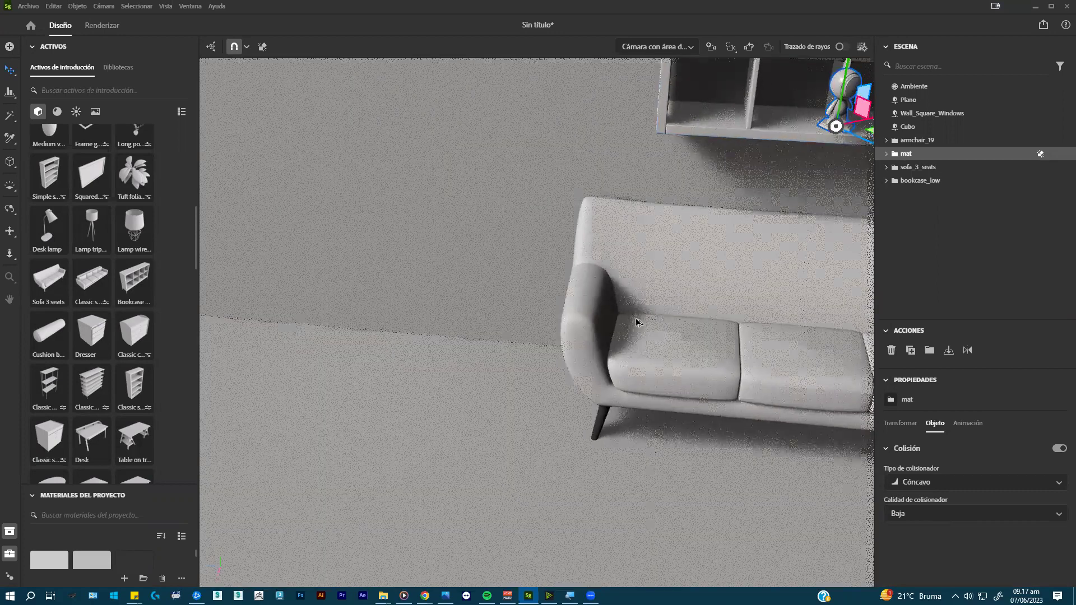
{"action": "scroll", "coordinate": [644, 314], "scroll_direction": "down", "scroll_amount": 3}
- Fine-tune the figure's spot in the lower cubby, turn it slightly, and push it deeper in
{"action": "left_click_drag", "start_coordinate": [689, 340], "coordinate": [754, 319]}
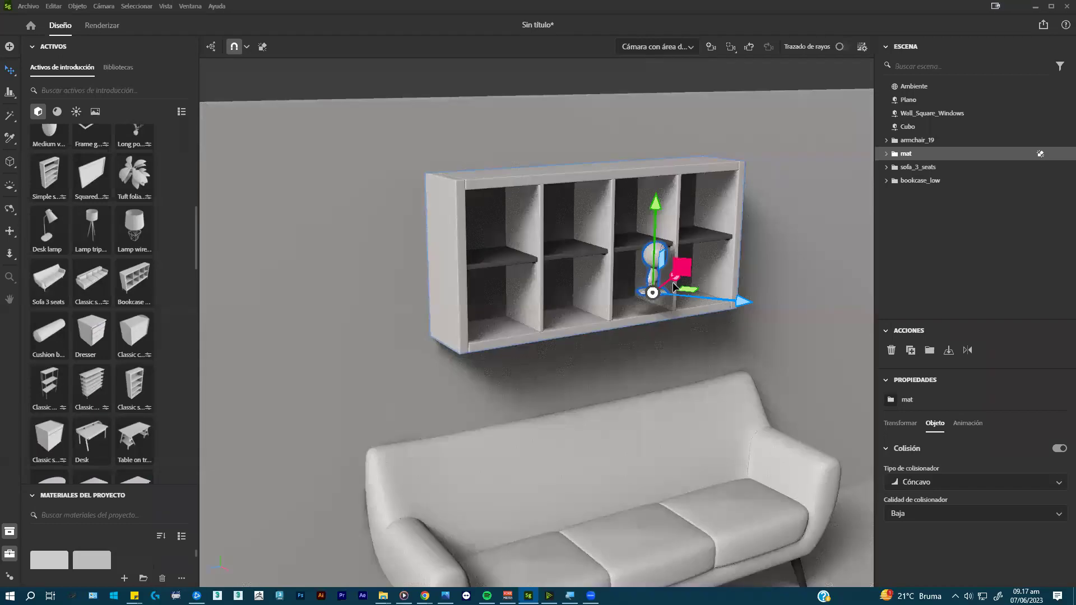
{"action": "left_click_drag", "start_coordinate": [673, 286], "coordinate": [711, 303]}
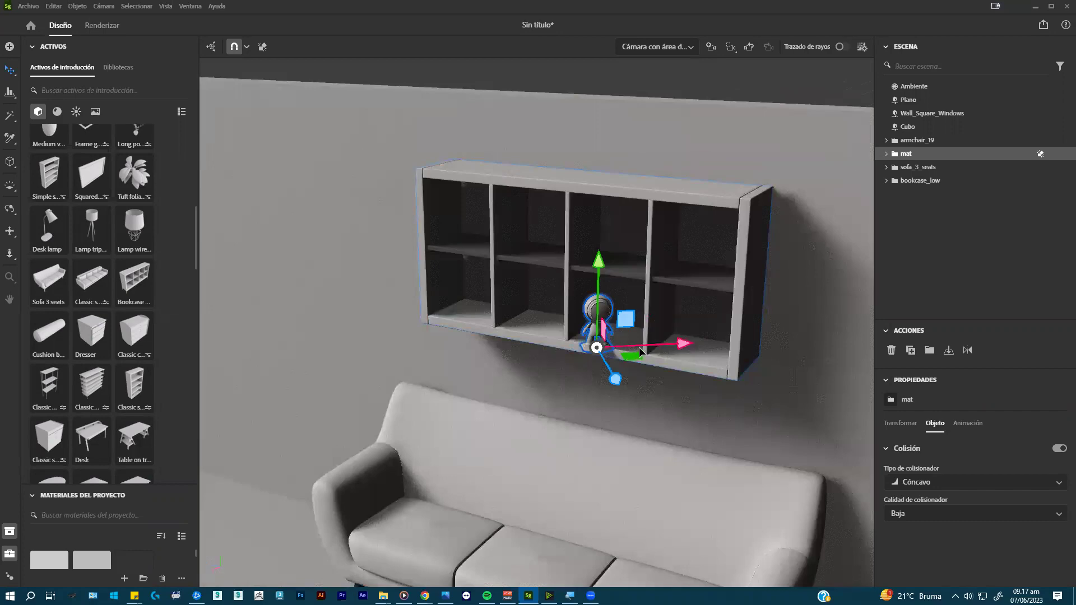
{"action": "left_click_drag", "start_coordinate": [639, 351], "coordinate": [588, 357]}
{"action": "key", "text": "e"}
{"action": "key", "text": "w"}
{"action": "right_click_drag", "start_coordinate": [645, 317], "coordinate": [704, 272]}
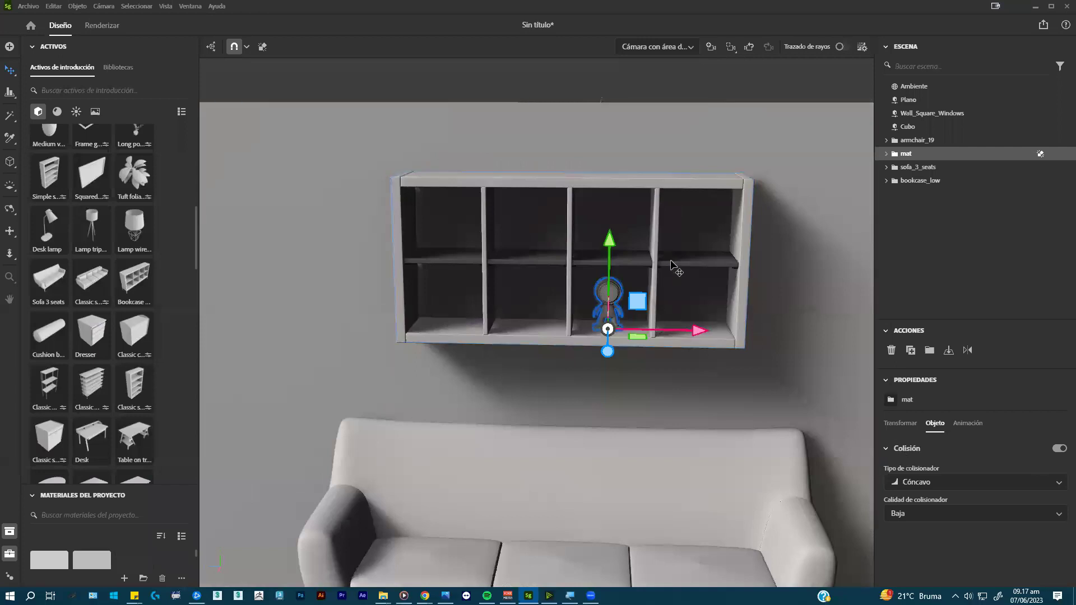
{"action": "left_click", "coordinate": [672, 265]}
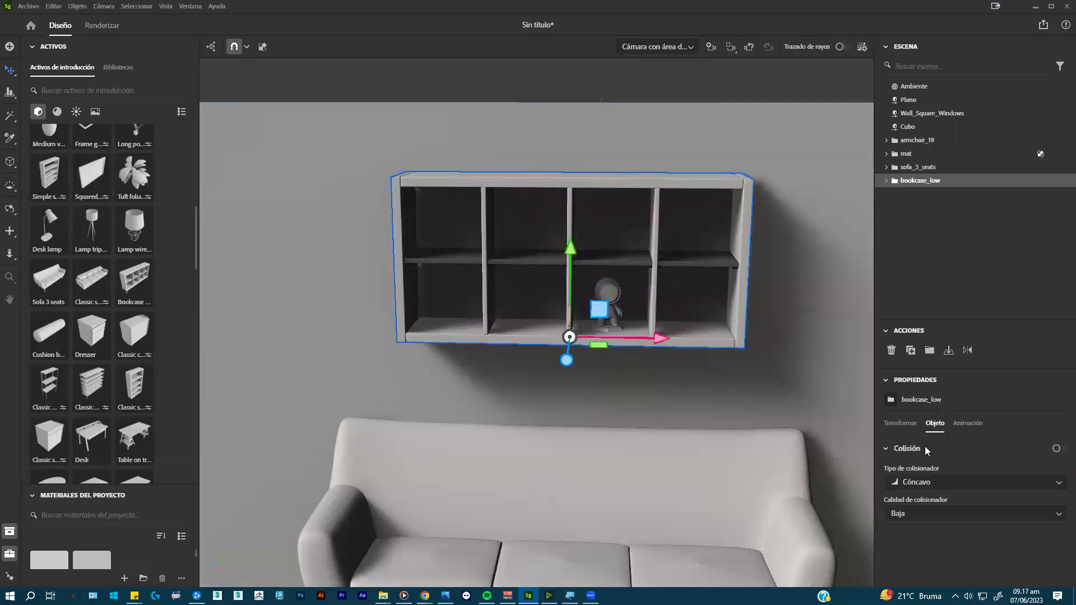
- Enable Colisión on bookcase_low and nudge the robot figure vertically within its cubby
{"action": "left_click", "coordinate": [1059, 448]}
{"action": "left_click", "coordinate": [617, 310]}
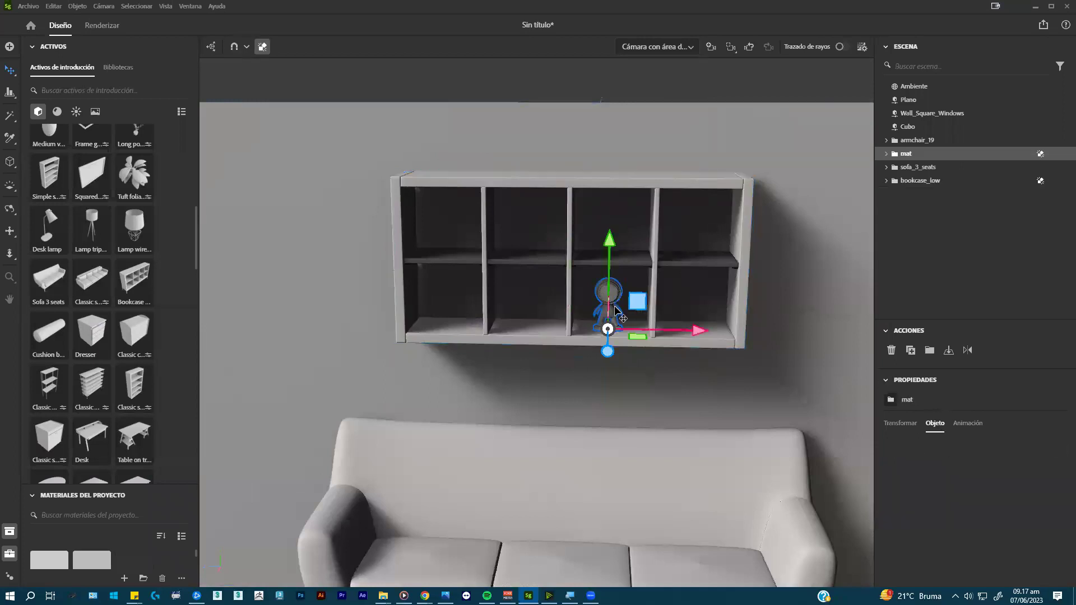
{"action": "mouse_move", "coordinate": [610, 257]}
{"action": "left_mouse_down"}
{"action": "mouse_move", "coordinate": [614, 276]}
{"action": "mouse_move", "coordinate": [615, 248]}
{"action": "mouse_move", "coordinate": [620, 258]}
{"action": "left_mouse_up"}
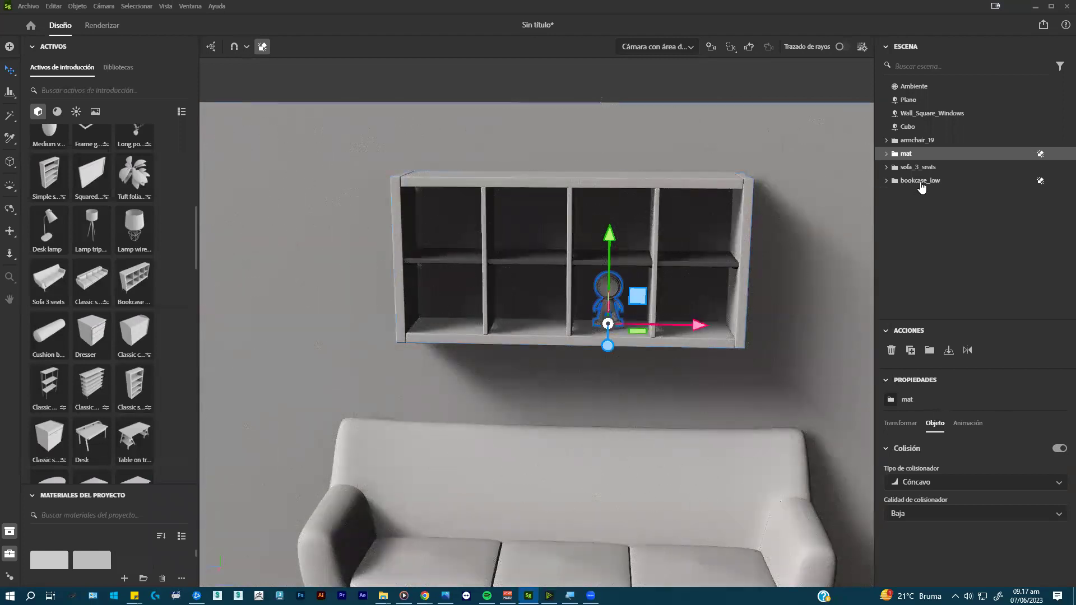
{"action": "left_click", "coordinate": [920, 181]}
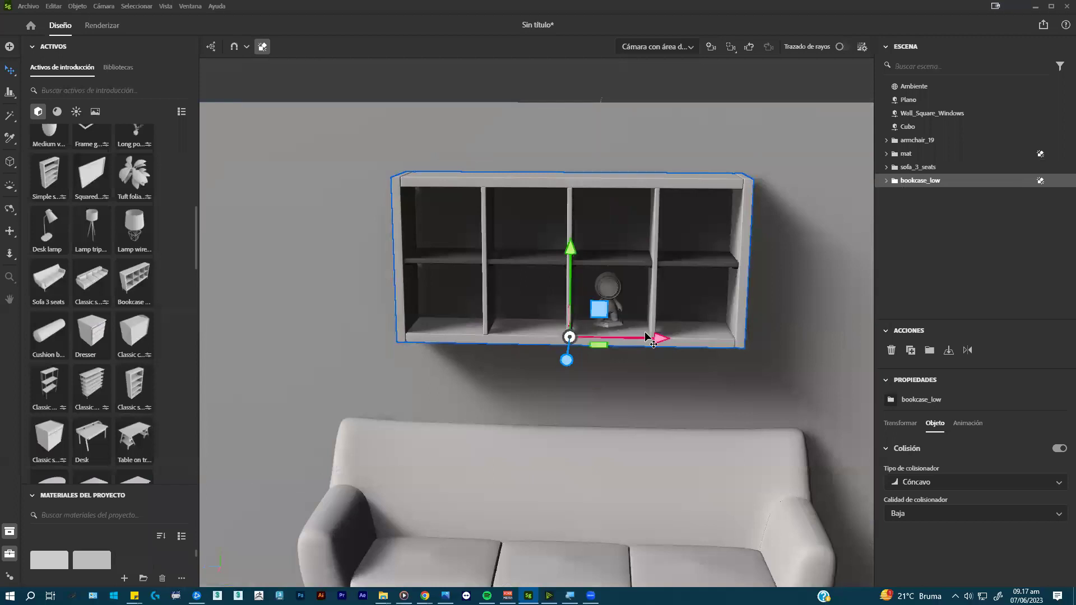
{"action": "left_click", "coordinate": [606, 289]}
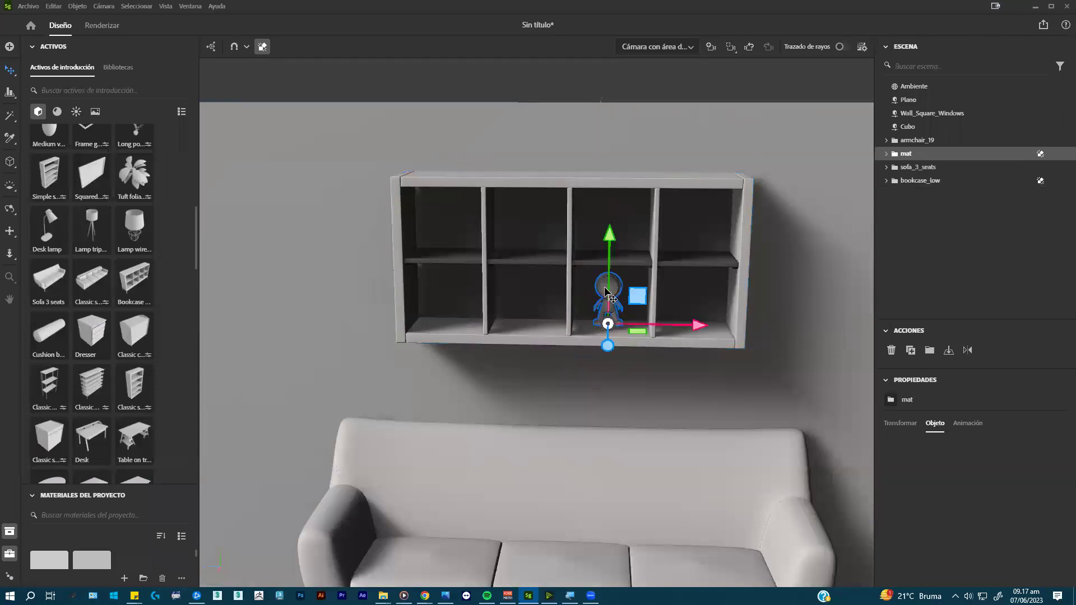
{"action": "left_click_drag", "start_coordinate": [614, 240], "coordinate": [717, 320]}
{"action": "scroll", "coordinate": [703, 326], "scroll_direction": "up", "scroll_amount": 3}
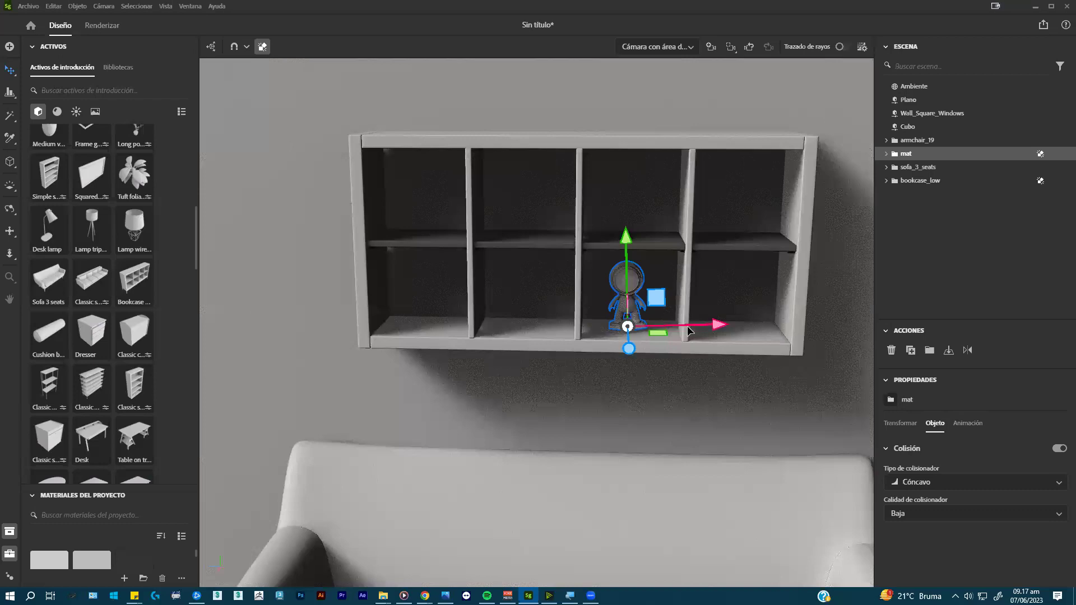
{"action": "scroll", "coordinate": [688, 331], "scroll_direction": "up", "scroll_amount": 3}
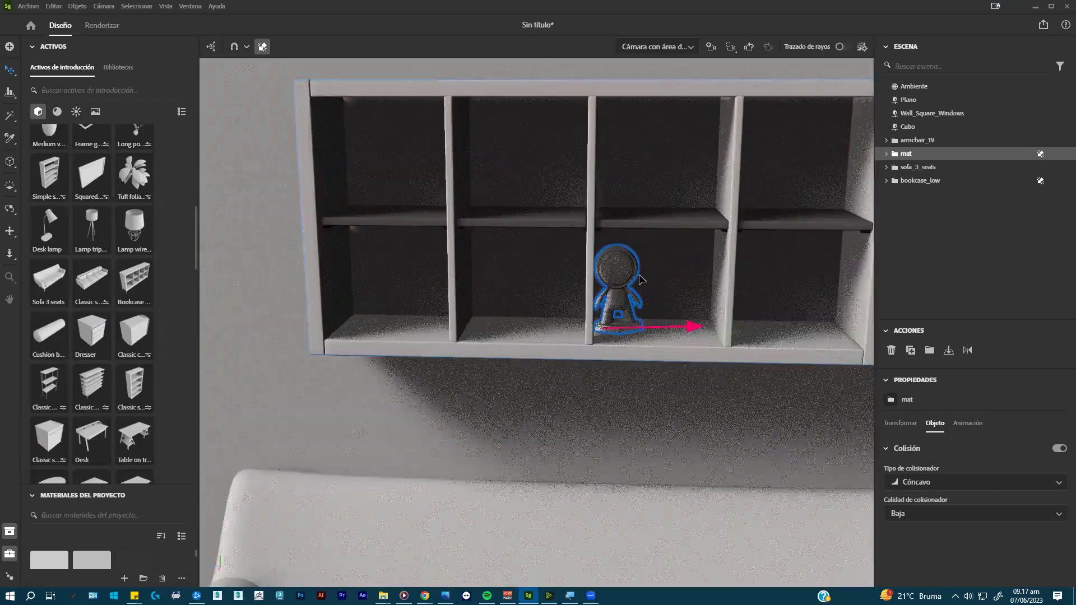
- Tilt the robot figure so it leans inside the compartment, adjusting its position between rotations
{"action": "key", "text": "e"}
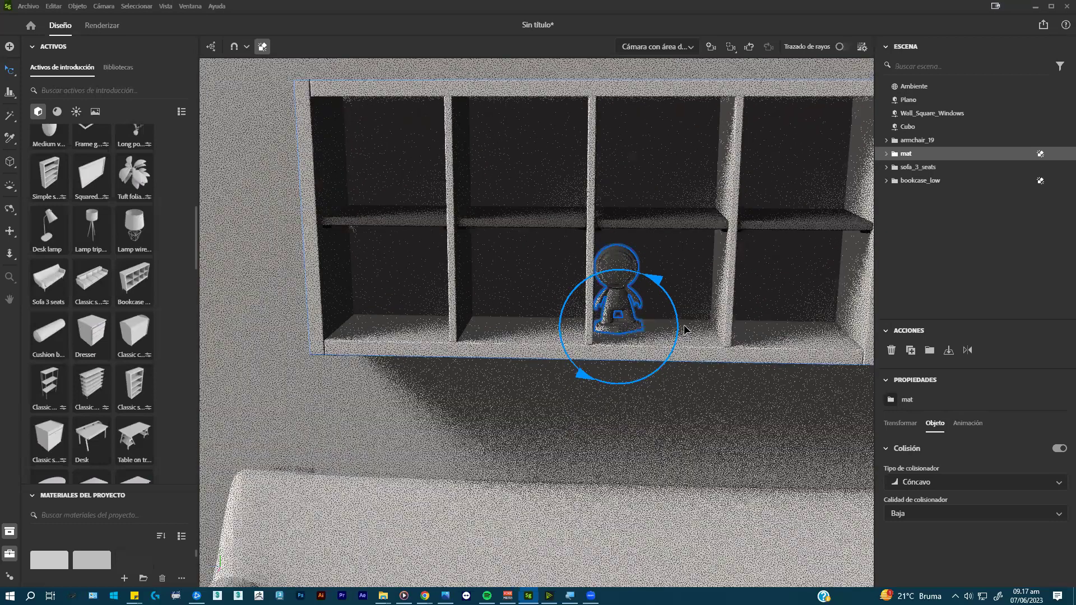
{"action": "key", "text": "w"}
{"action": "left_click_drag", "start_coordinate": [687, 322], "coordinate": [703, 275]}
{"action": "key", "text": "e"}
{"action": "key", "text": "w"}
{"action": "key", "text": "e"}
{"action": "mouse_move", "coordinate": [673, 314]}
{"action": "left_mouse_down"}
{"action": "mouse_move", "coordinate": [679, 269]}
{"action": "mouse_move", "coordinate": [667, 259]}
{"action": "left_mouse_up"}
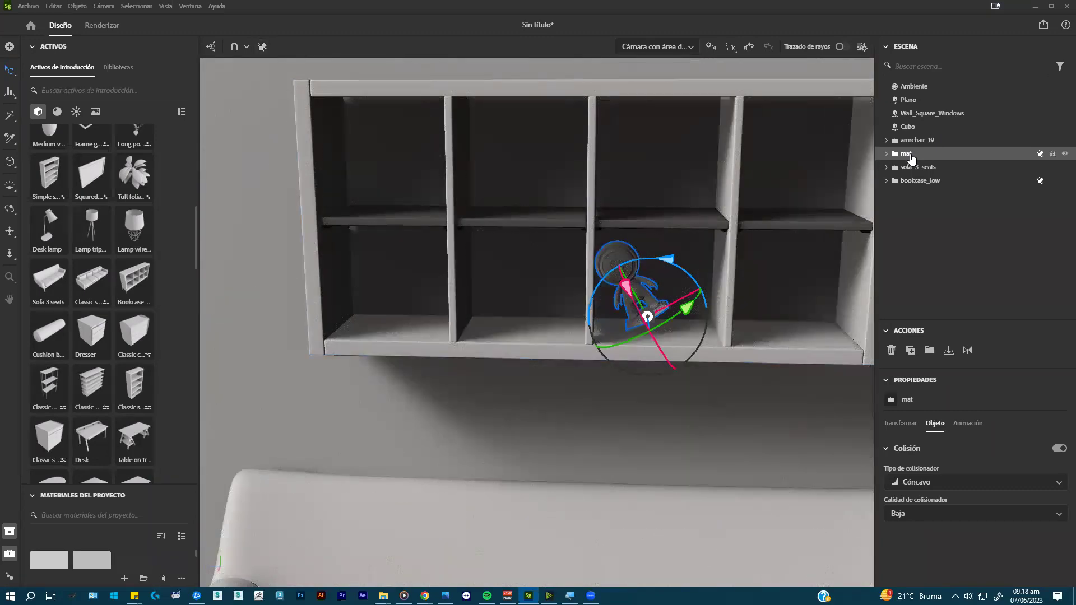
- Duplicate the robot figure and move the copy, mat 2, into the upper second compartment
{"action": "key", "text": "ctrl+d"}
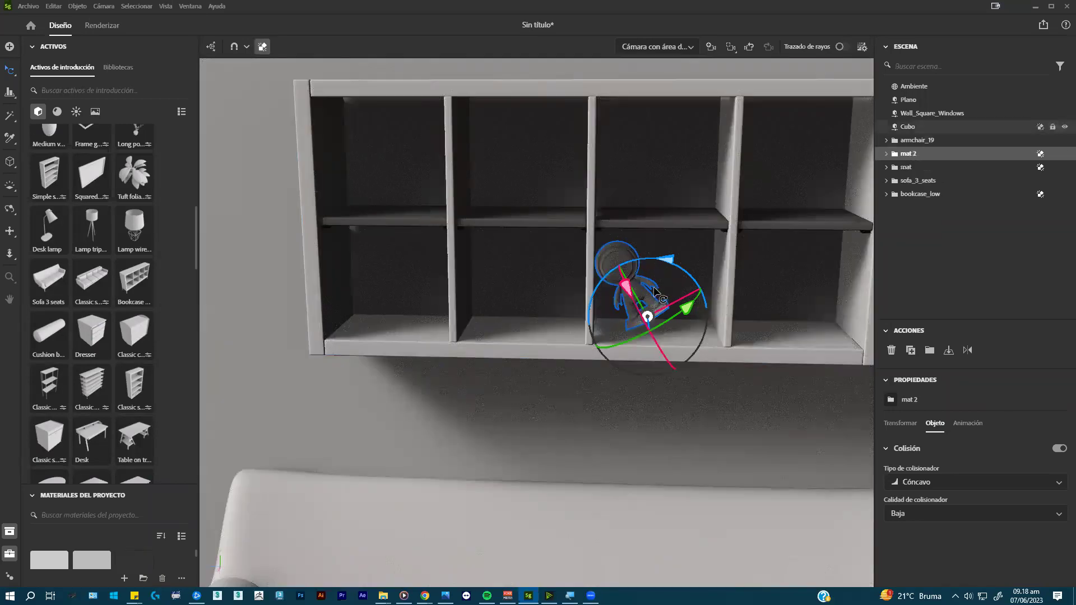
{"action": "key", "text": "g"}
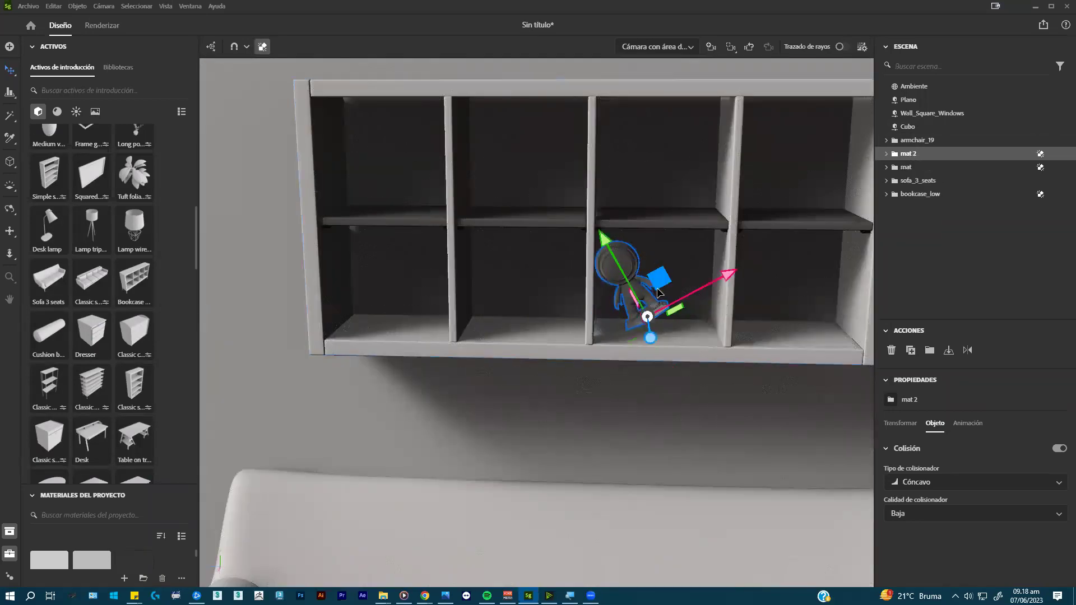
{"action": "left_click_drag", "start_coordinate": [550, 168], "coordinate": [681, 291]}
{"action": "left_click", "coordinate": [1060, 449]}
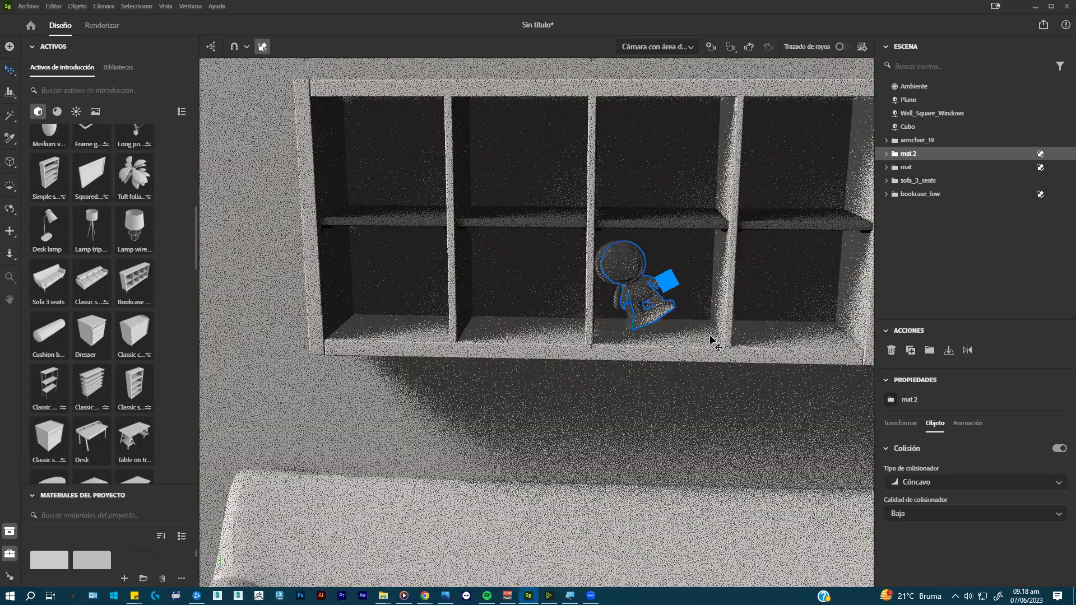
{"action": "left_click_drag", "start_coordinate": [602, 204], "coordinate": [553, 192]}
{"action": "key", "text": "r"}
{"action": "key", "text": "v"}
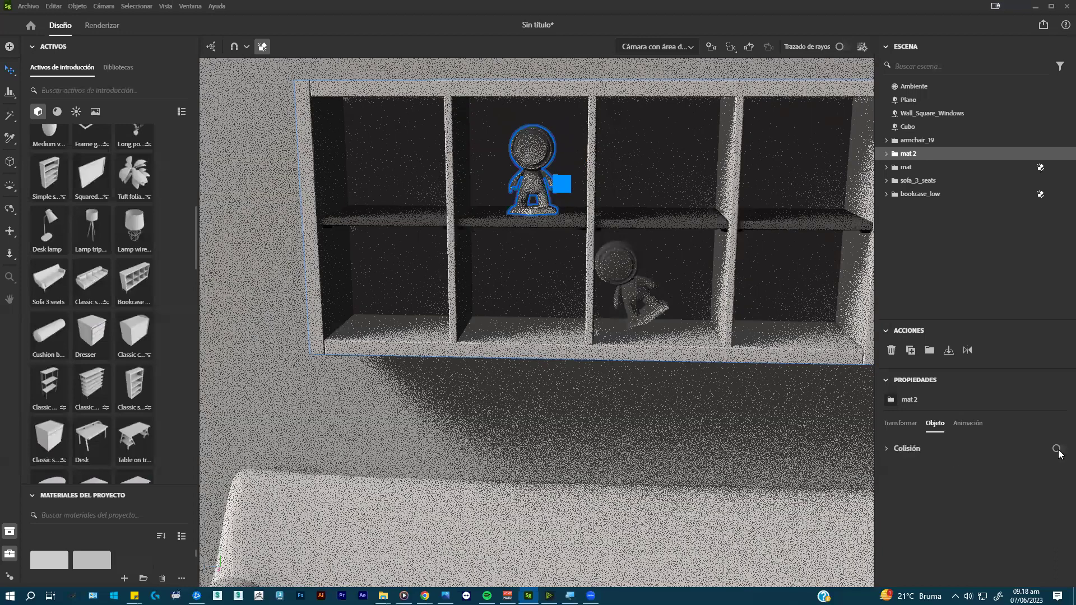
- Leave mat 2's collision off, turn on snapping, and set its height on the upper shelf
{"action": "left_click", "coordinate": [1058, 449]}
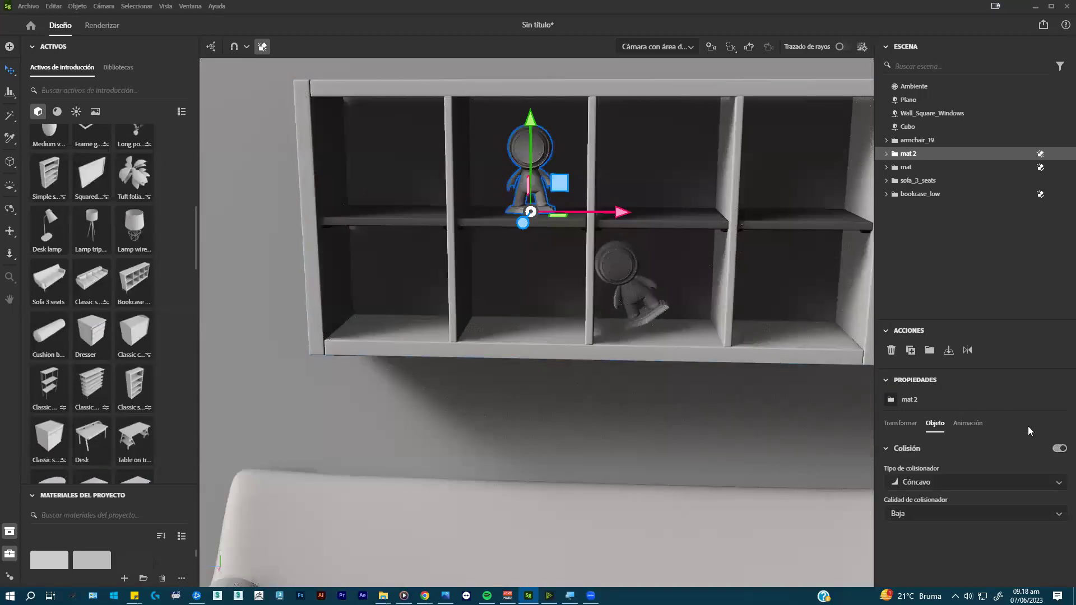
{"action": "left_click", "coordinate": [1059, 448]}
{"action": "left_click", "coordinate": [234, 48]}
{"action": "middle_click_drag", "start_coordinate": [570, 183], "coordinate": [593, 206]}
{"action": "right_click_drag", "start_coordinate": [555, 231], "coordinate": [555, 132]}
{"action": "scroll", "coordinate": [553, 133], "scroll_direction": "up", "scroll_amount": 3}
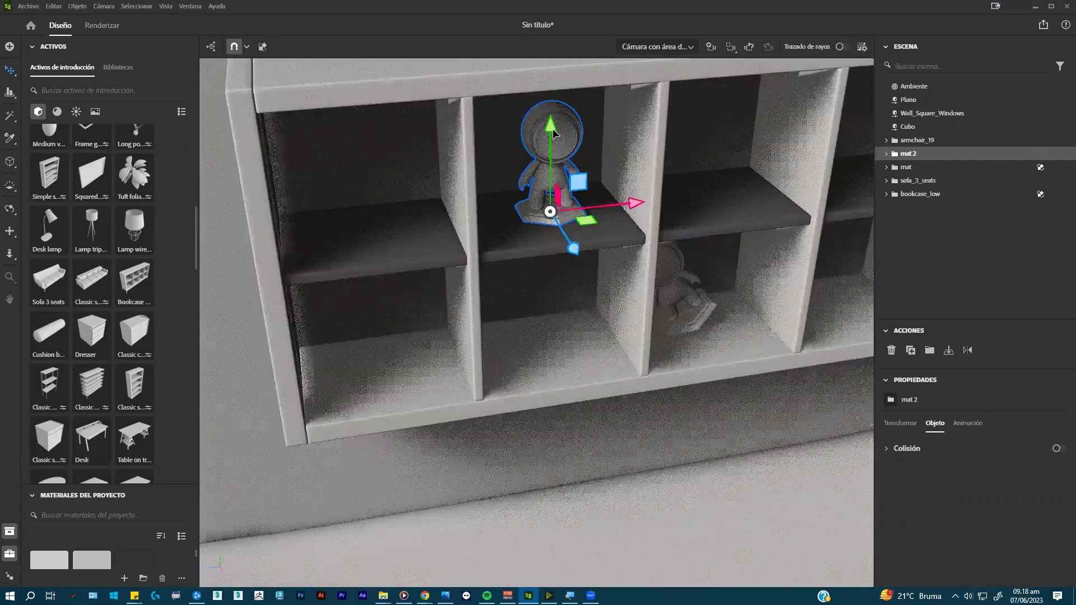
{"action": "left_click_drag", "start_coordinate": [554, 133], "coordinate": [558, 132]}
- Fine-tune mat 2's height on the upper shelf and check it from a steeper angle
{"action": "scroll", "coordinate": [564, 308], "scroll_direction": "up", "scroll_amount": 3}
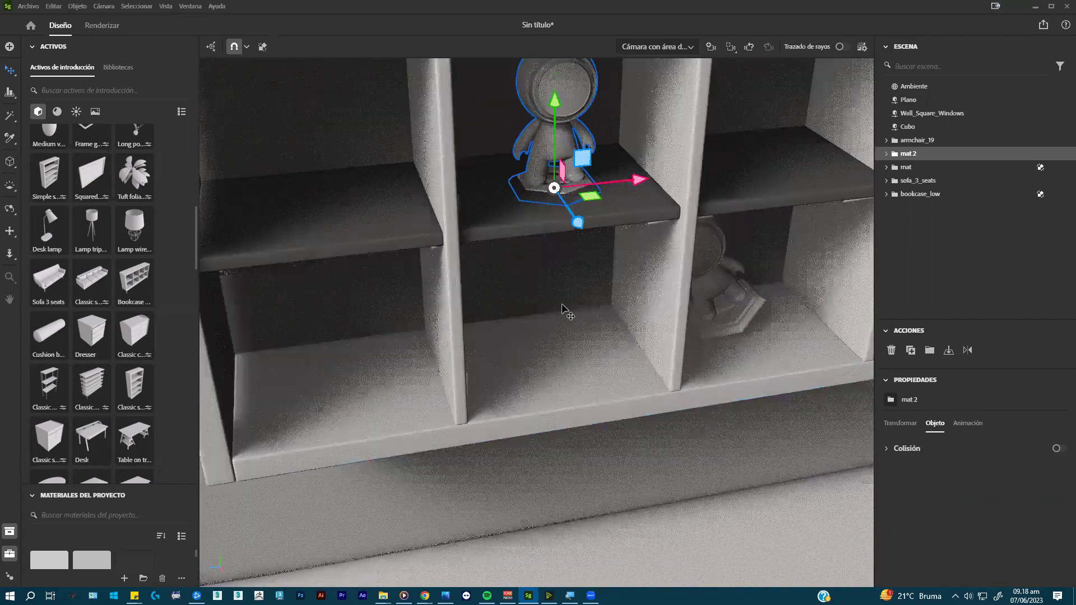
{"action": "scroll", "coordinate": [563, 308], "scroll_direction": "up", "scroll_amount": 3}
{"action": "left_click_drag", "start_coordinate": [543, 283], "coordinate": [684, 414]}
{"action": "scroll", "coordinate": [678, 437], "scroll_direction": "down", "scroll_amount": 6}
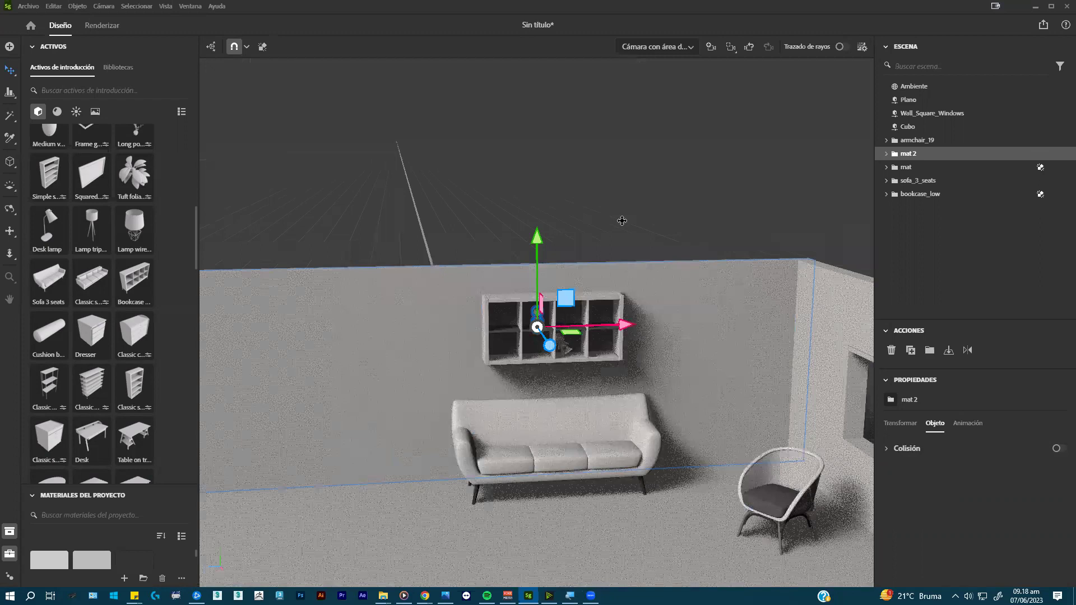
{"action": "middle_click_drag", "start_coordinate": [622, 221], "coordinate": [559, 238]}
{"action": "right_click_drag", "start_coordinate": [559, 238], "coordinate": [546, 275]}
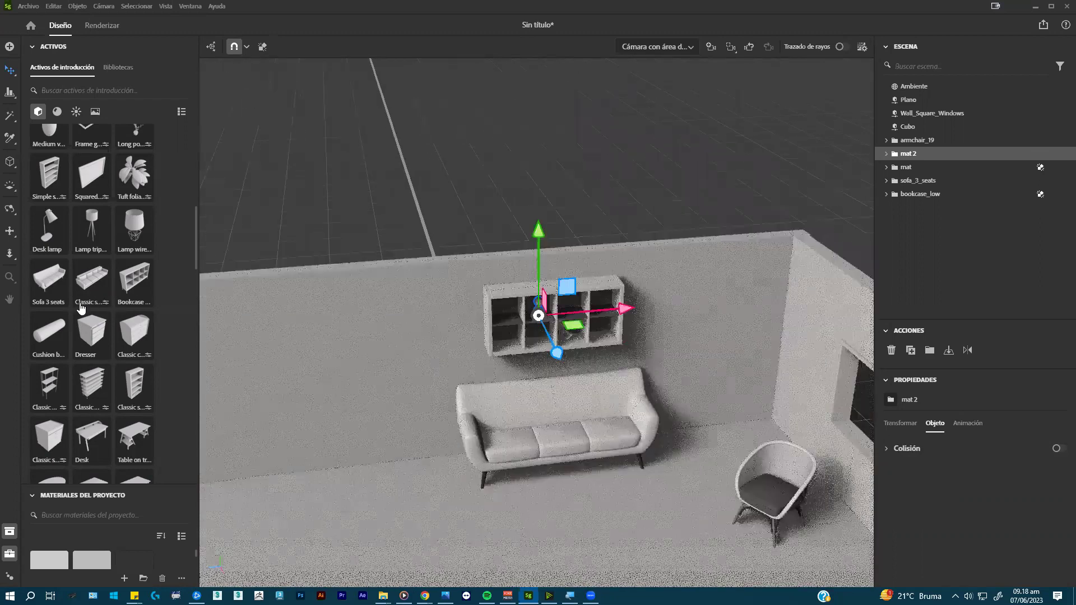
{"action": "scroll", "coordinate": [67, 381], "scroll_direction": "down", "scroll_amount": 3}
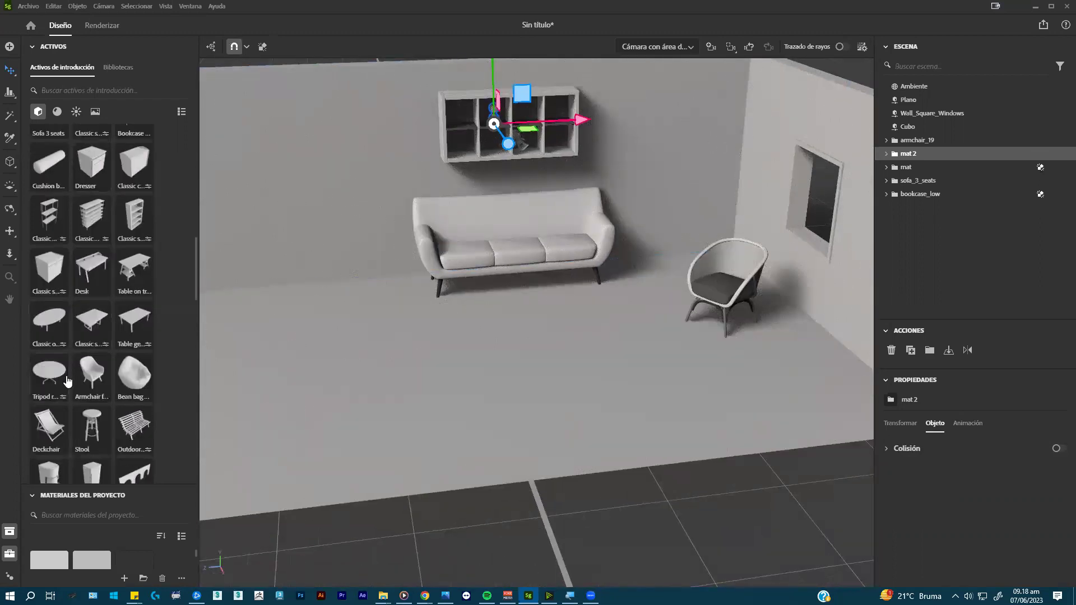
{"action": "scroll", "coordinate": [67, 381], "scroll_direction": "down", "scroll_amount": 2}
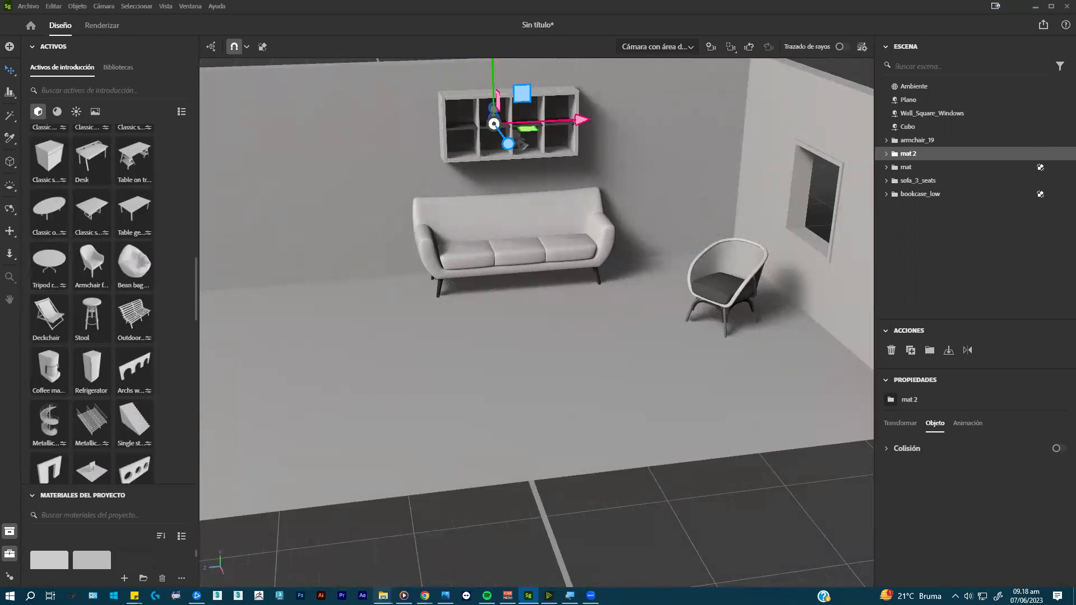
- Drag dining_table_04.fbx from the modelos folder window into the Stager viewport
{"action": "mouse_move", "coordinate": [383, 595]}
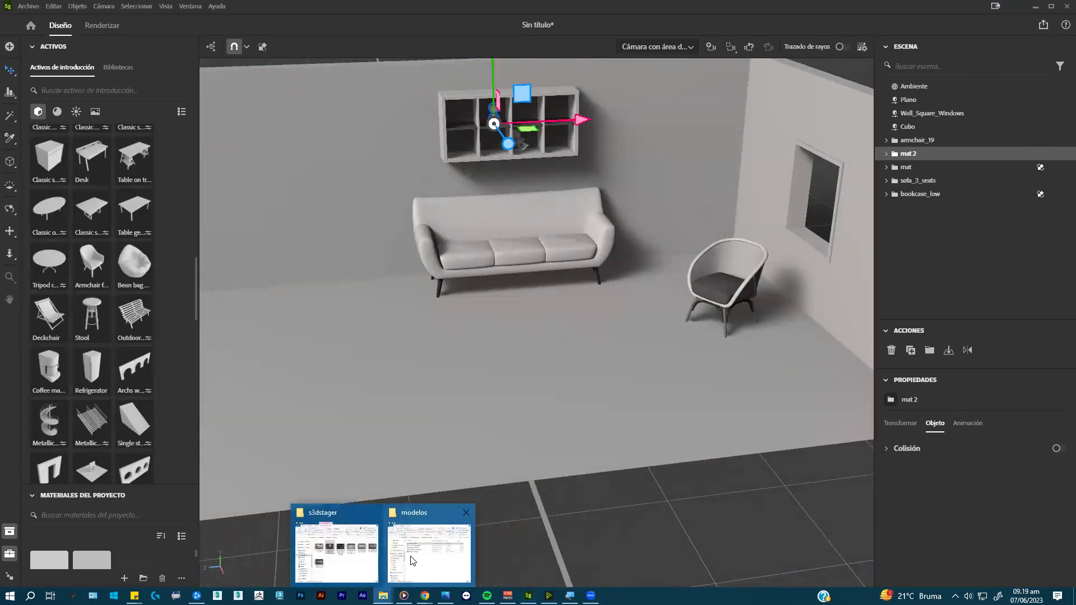
{"action": "left_click", "coordinate": [432, 548]}
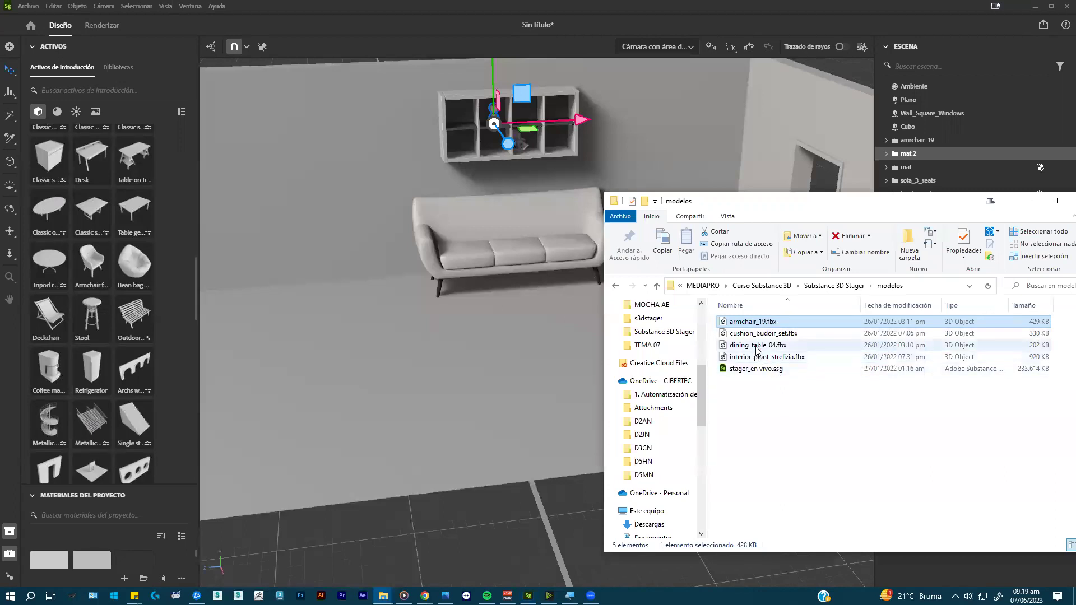
{"action": "left_click_drag", "start_coordinate": [757, 345], "coordinate": [534, 352]}
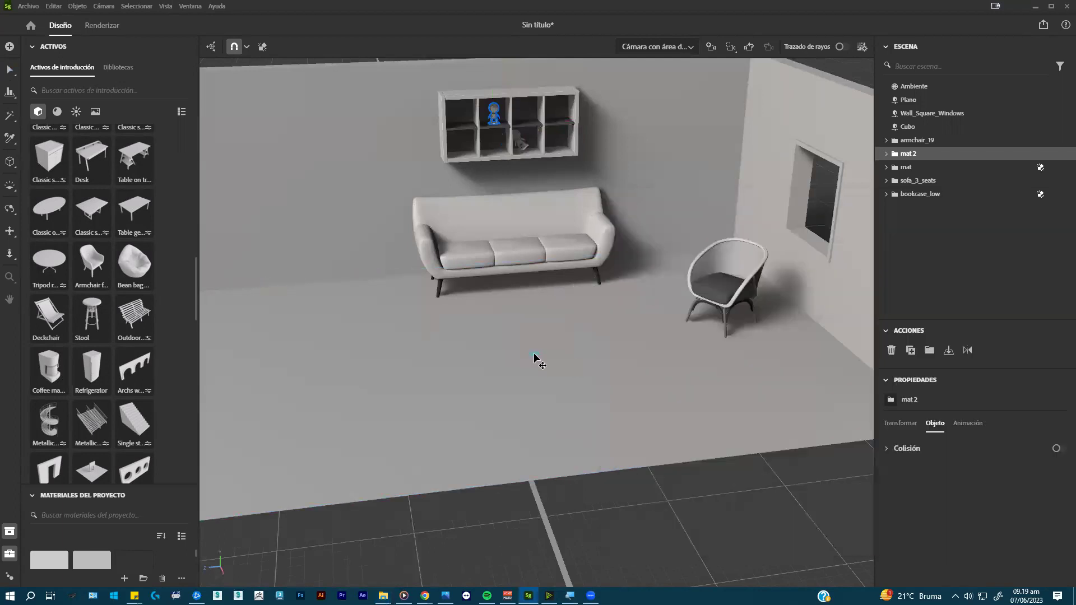
- Import the dining table and reduce its Y scale to 0.72, about 54.52 cm tall
{"action": "left_click", "coordinate": [666, 332]}
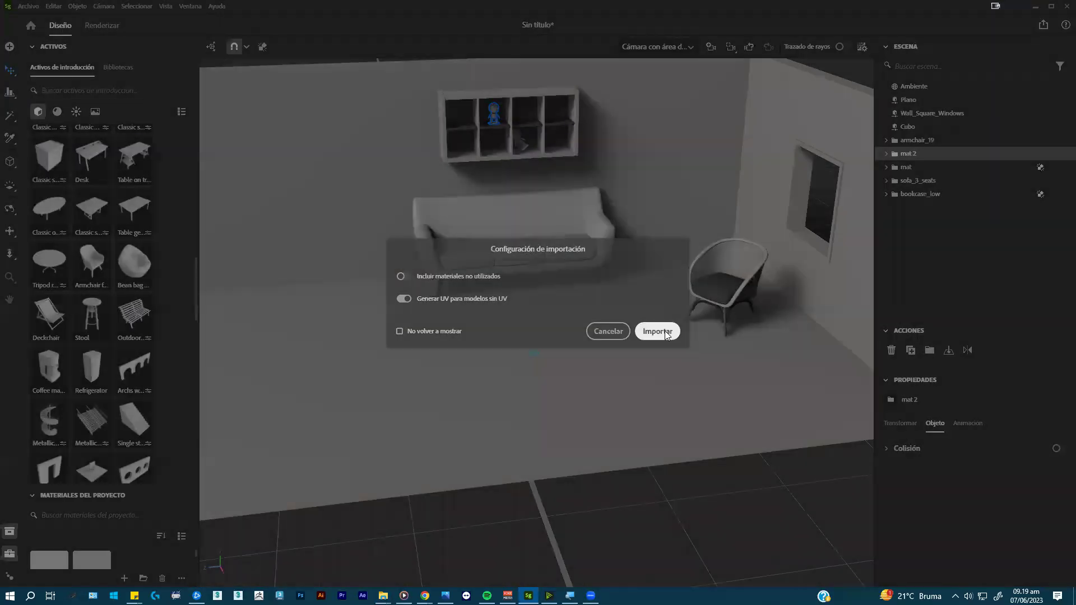
{"action": "mouse_move", "coordinate": [580, 291]}
{"action": "right_mouse_down"}
{"action": "mouse_move", "coordinate": [565, 273]}
{"action": "mouse_move", "coordinate": [574, 296]}
{"action": "right_mouse_up"}
{"action": "scroll", "coordinate": [556, 322], "scroll_direction": "up", "scroll_amount": 3}
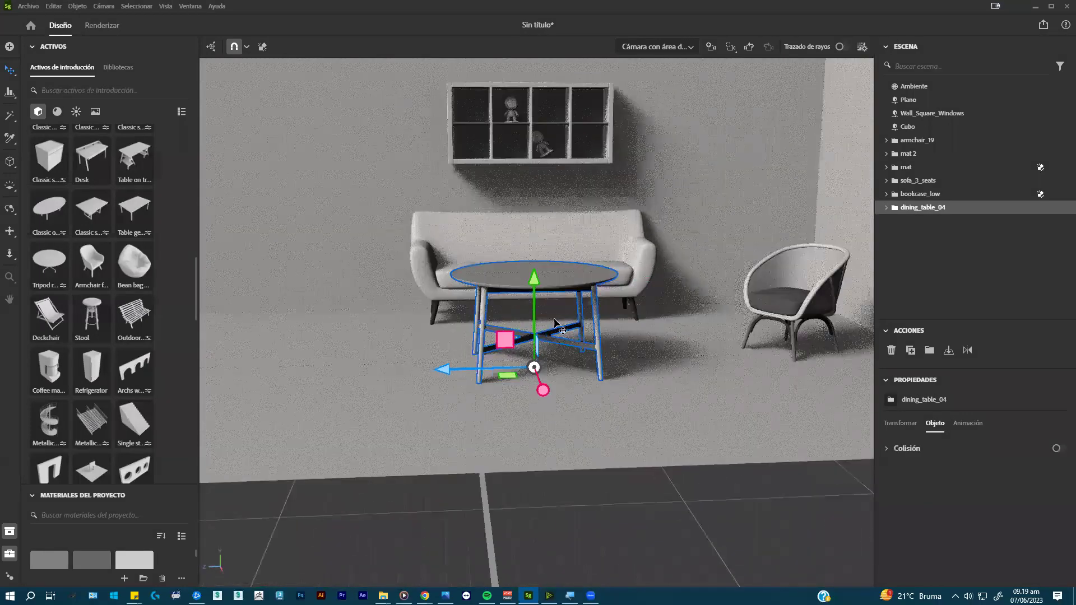
{"action": "scroll", "coordinate": [449, 388], "scroll_direction": "up", "scroll_amount": 3}
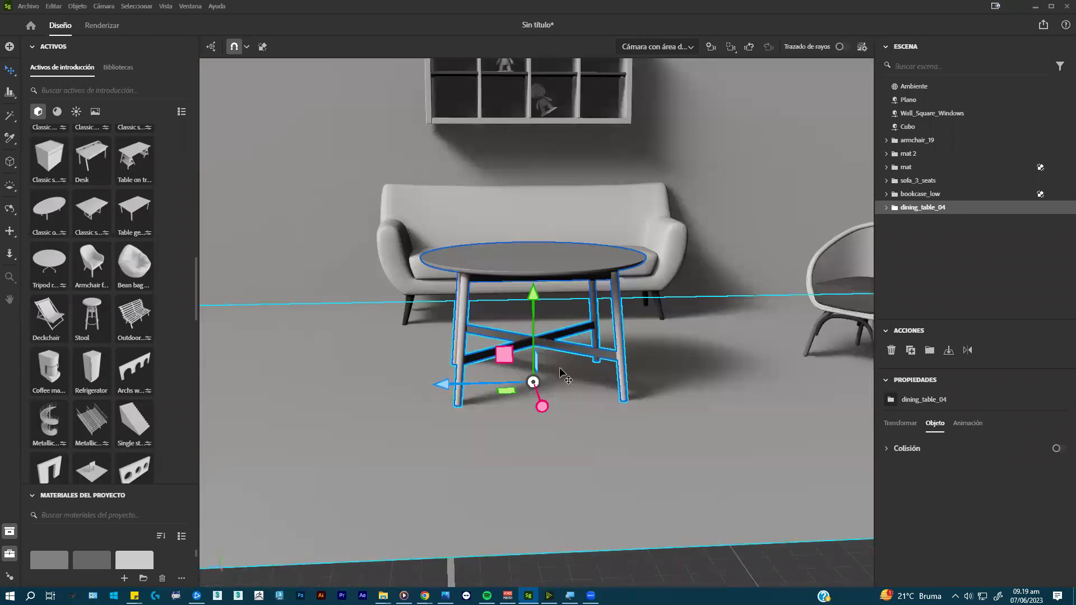
{"action": "left_click", "coordinate": [906, 424]}
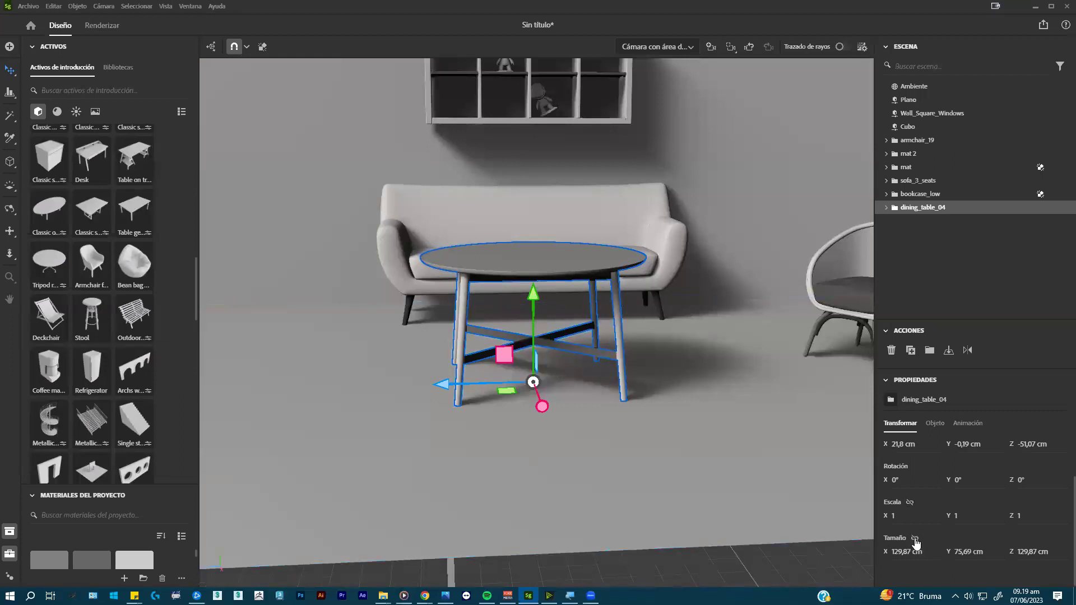
{"action": "mouse_move", "coordinate": [961, 516]}
{"action": "left_mouse_down"}
{"action": "mouse_move", "coordinate": [922, 516]}
{"action": "mouse_move", "coordinate": [935, 516]}
{"action": "left_mouse_up"}
{"action": "left_click_drag", "start_coordinate": [953, 552], "coordinate": [937, 552]}
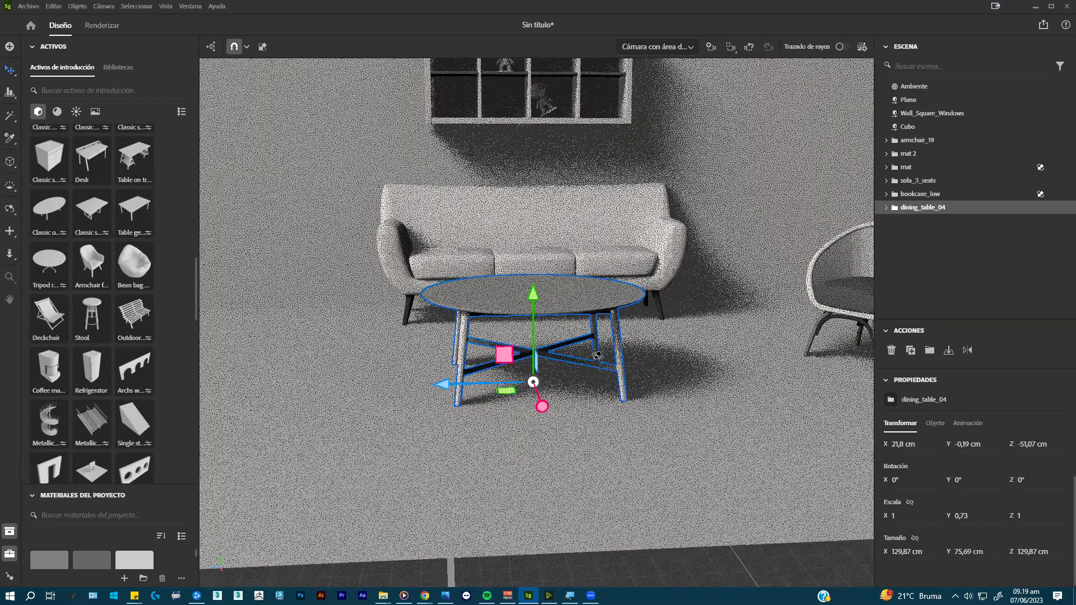
- Slide the shortened table back toward the sofa as a coffee table
{"action": "right_click_drag", "start_coordinate": [464, 381], "coordinate": [487, 383]}
{"action": "left_click_drag", "start_coordinate": [488, 383], "coordinate": [491, 384]}
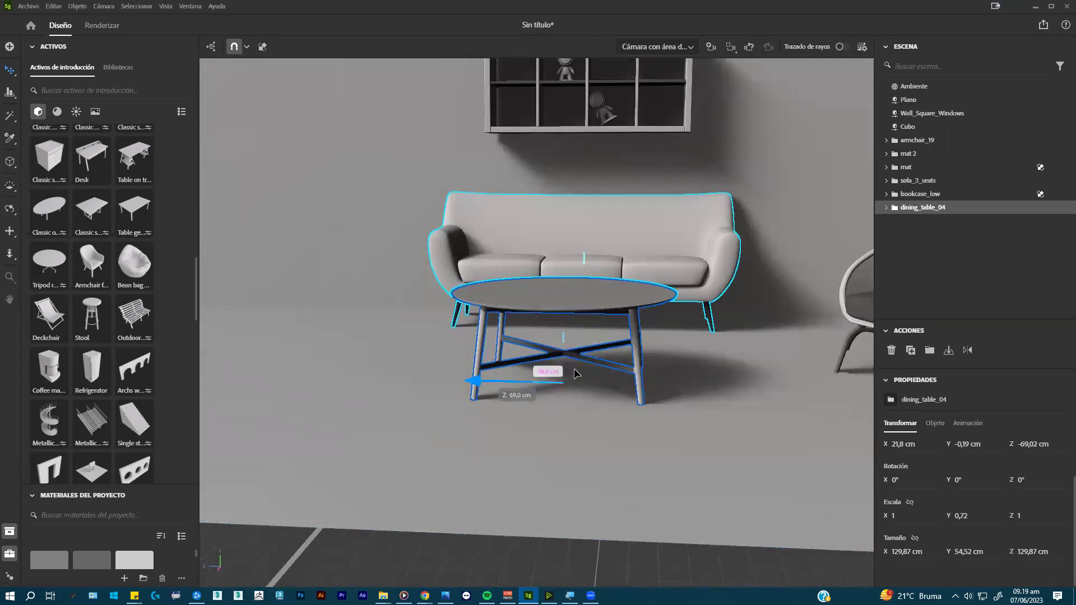
{"action": "right_click_drag", "start_coordinate": [623, 356], "coordinate": [656, 367]}
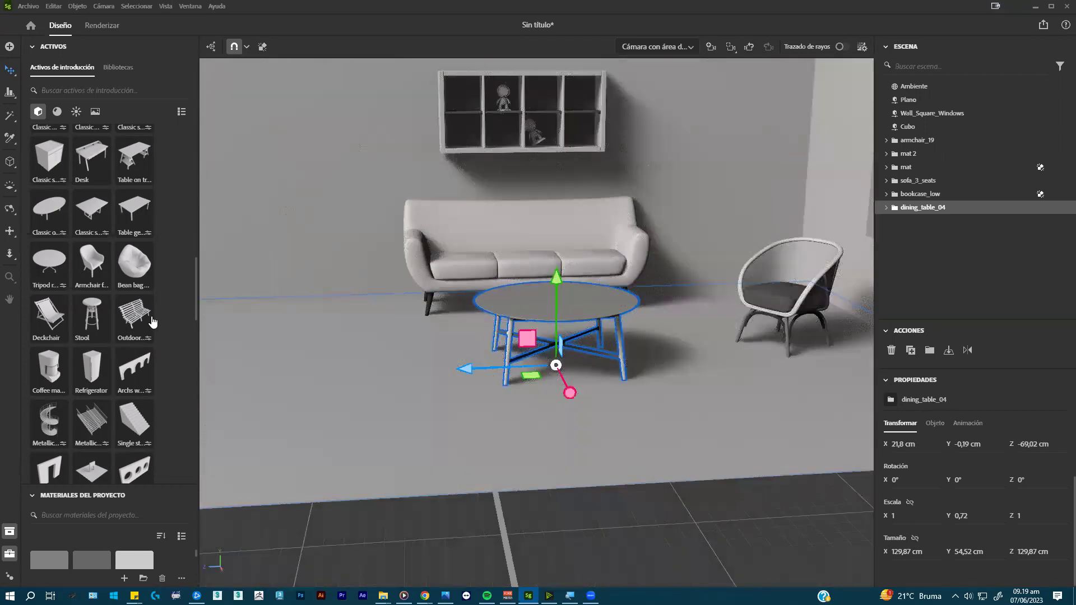
{"action": "scroll", "coordinate": [115, 294], "scroll_direction": "up", "scroll_amount": 5}
{"action": "scroll", "coordinate": [118, 302], "scroll_direction": "down", "scroll_amount": 6}
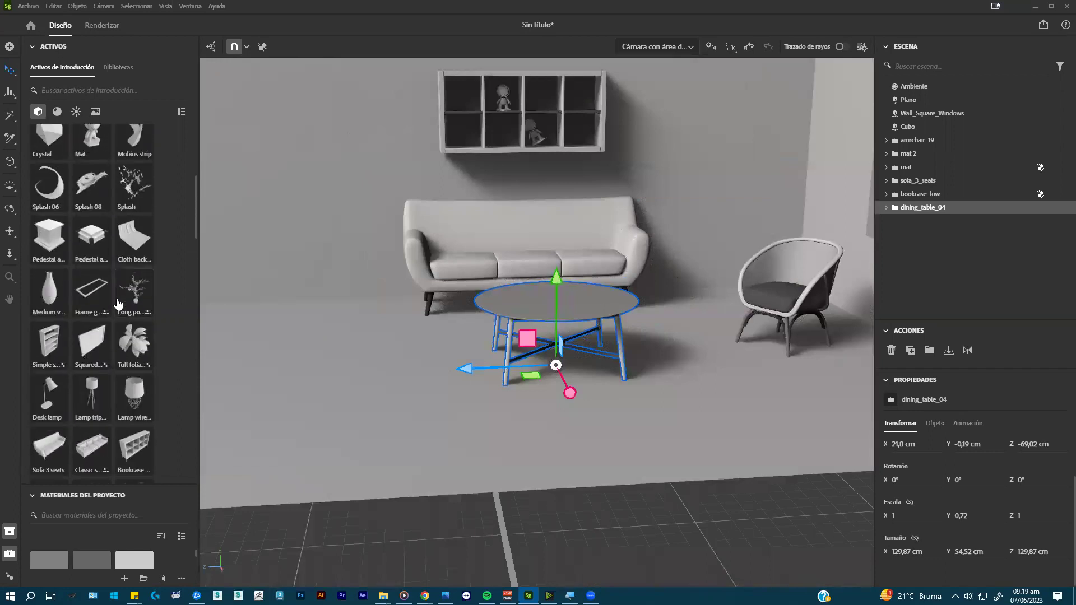
{"action": "scroll", "coordinate": [118, 308], "scroll_direction": "down", "scroll_amount": 10}
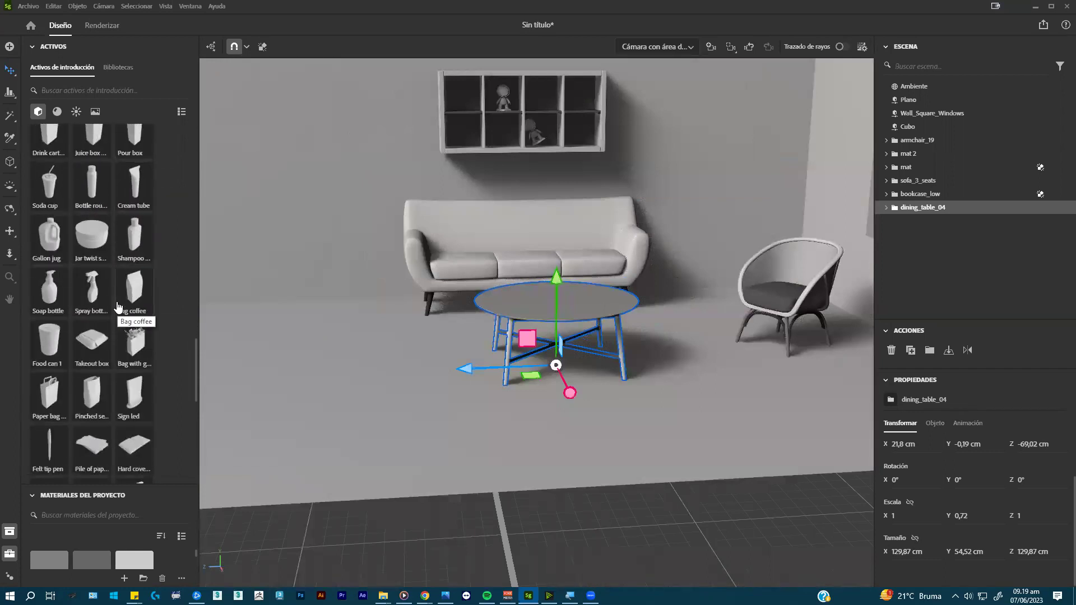
{"action": "scroll", "coordinate": [119, 314], "scroll_direction": "down", "scroll_amount": 2}
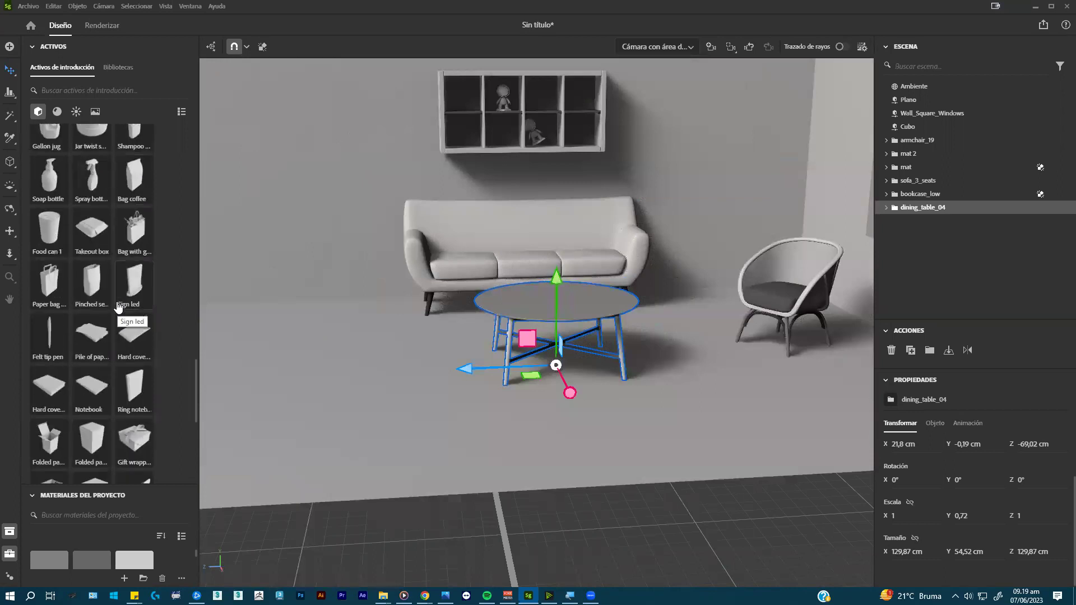
- Replace the book added at the origin by dropping a Hard cover book onto the coffee table
{"action": "left_click", "coordinate": [133, 333]}
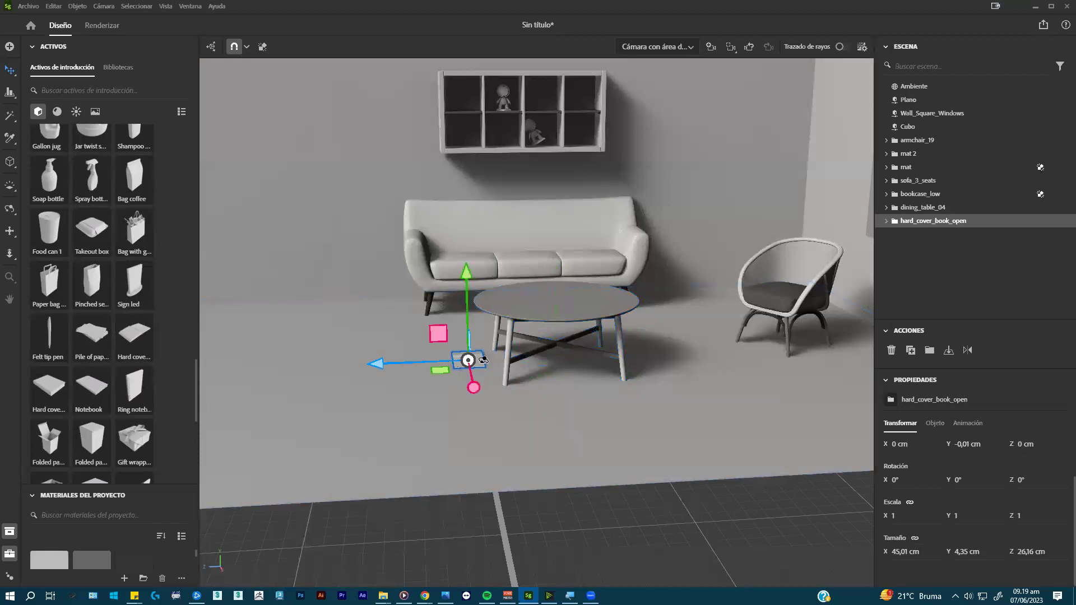
{"action": "right_click_drag", "start_coordinate": [532, 382], "coordinate": [536, 387]}
{"action": "key", "text": "Delete"}
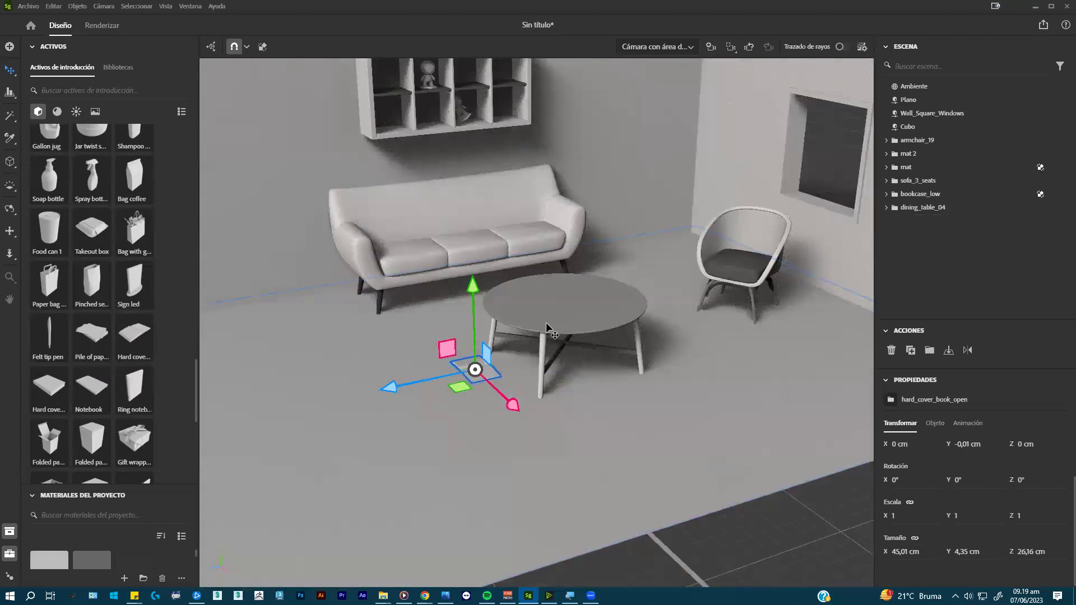
{"action": "left_click_drag", "start_coordinate": [144, 335], "coordinate": [588, 298]}
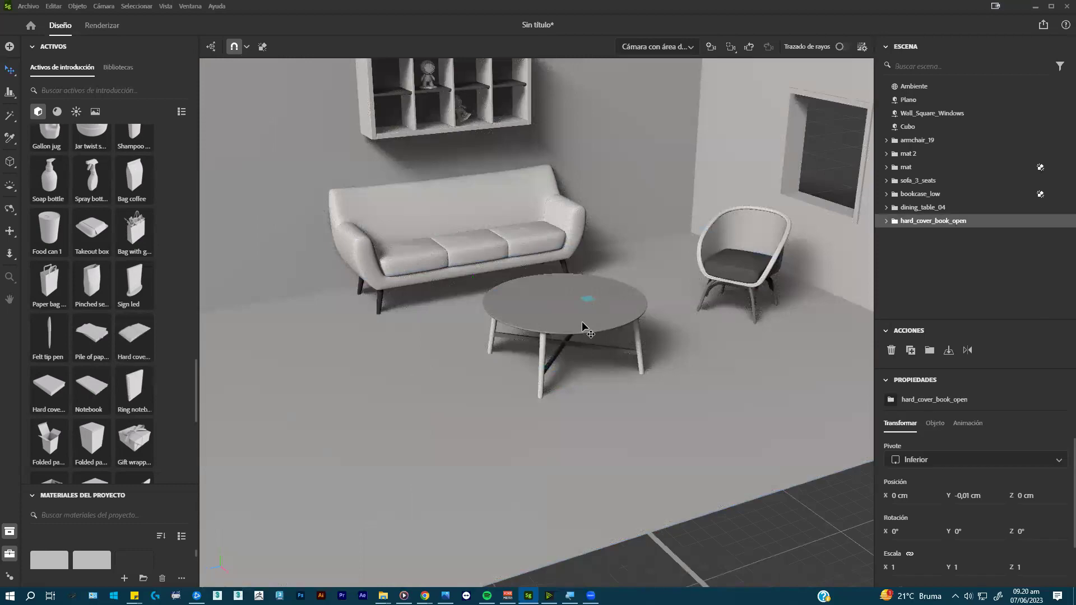
{"action": "right_click_drag", "start_coordinate": [591, 309], "coordinate": [599, 315]}
- Turn the book at an angle on the table, then drag a third Mat figure into the scene
{"action": "key", "text": "e"}
{"action": "left_click_drag", "start_coordinate": [648, 312], "coordinate": [613, 321]}
{"action": "key", "text": "w"}
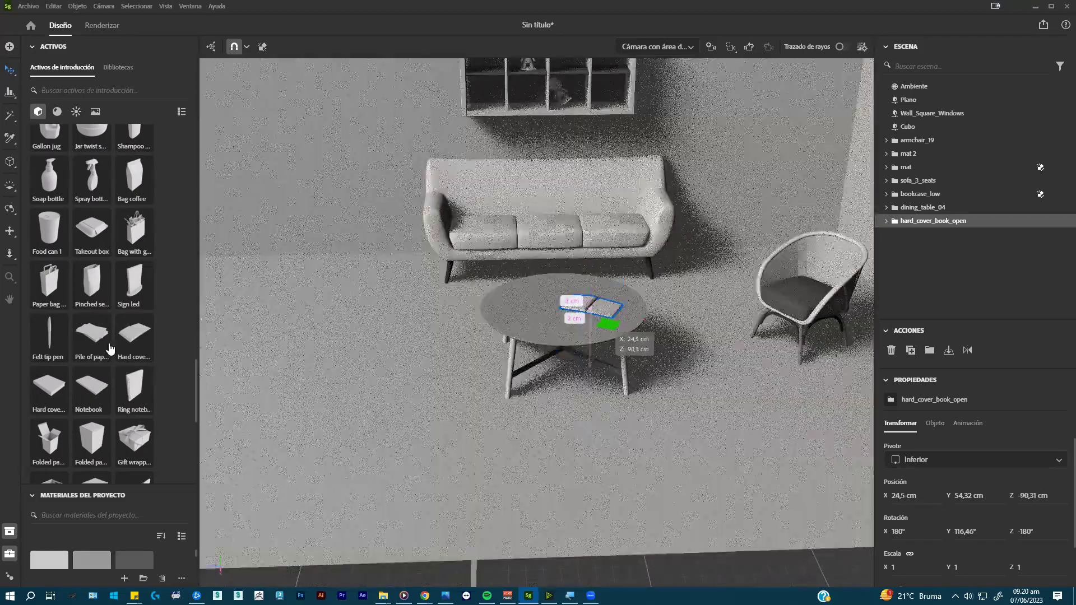
{"action": "scroll", "coordinate": [125, 281], "scroll_direction": "down", "scroll_amount": 2}
{"action": "scroll", "coordinate": [125, 281], "scroll_direction": "up", "scroll_amount": 10}
{"action": "scroll", "coordinate": [121, 289], "scroll_direction": "up", "scroll_amount": 8}
{"action": "scroll", "coordinate": [117, 296], "scroll_direction": "down", "scroll_amount": 9}
{"action": "scroll", "coordinate": [117, 297], "scroll_direction": "down", "scroll_amount": 2}
{"action": "scroll", "coordinate": [116, 296], "scroll_direction": "up", "scroll_amount": 11}
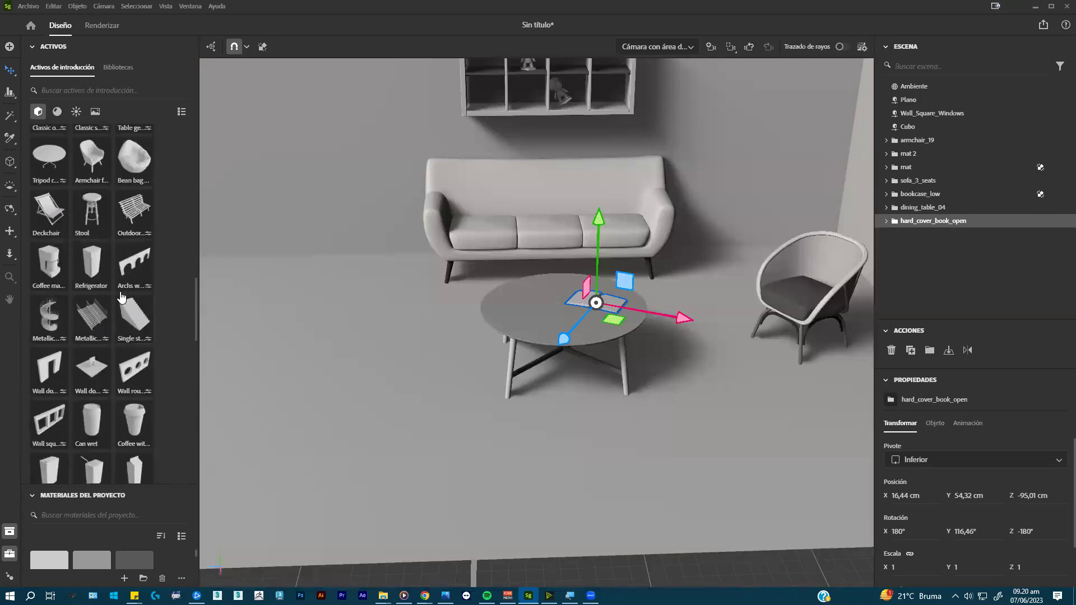
{"action": "scroll", "coordinate": [121, 297], "scroll_direction": "up", "scroll_amount": 3}
{"action": "left_click_drag", "start_coordinate": [91, 244], "coordinate": [543, 312]}
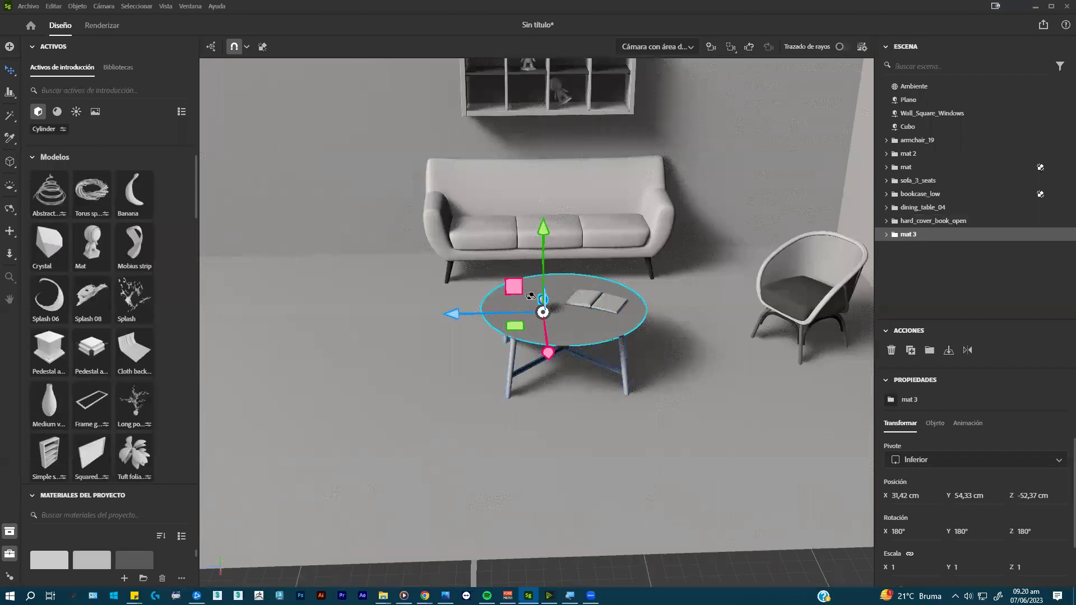
- Rotate the mannequin on the coffee table about 95° around its Y axis
{"action": "left_click_drag", "start_coordinate": [482, 282], "coordinate": [554, 323], "text": "alt"}
{"action": "scroll", "coordinate": [554, 311], "scroll_direction": "up", "scroll_amount": 5}
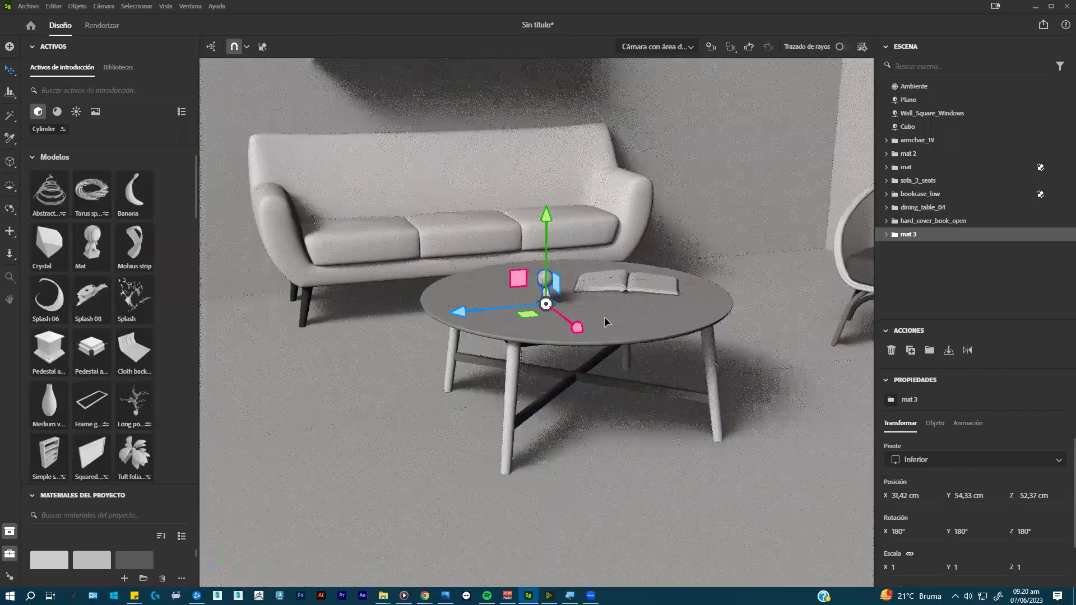
{"action": "key", "text": "r"}
{"action": "left_click_drag", "start_coordinate": [734, 289], "coordinate": [728, 297]}
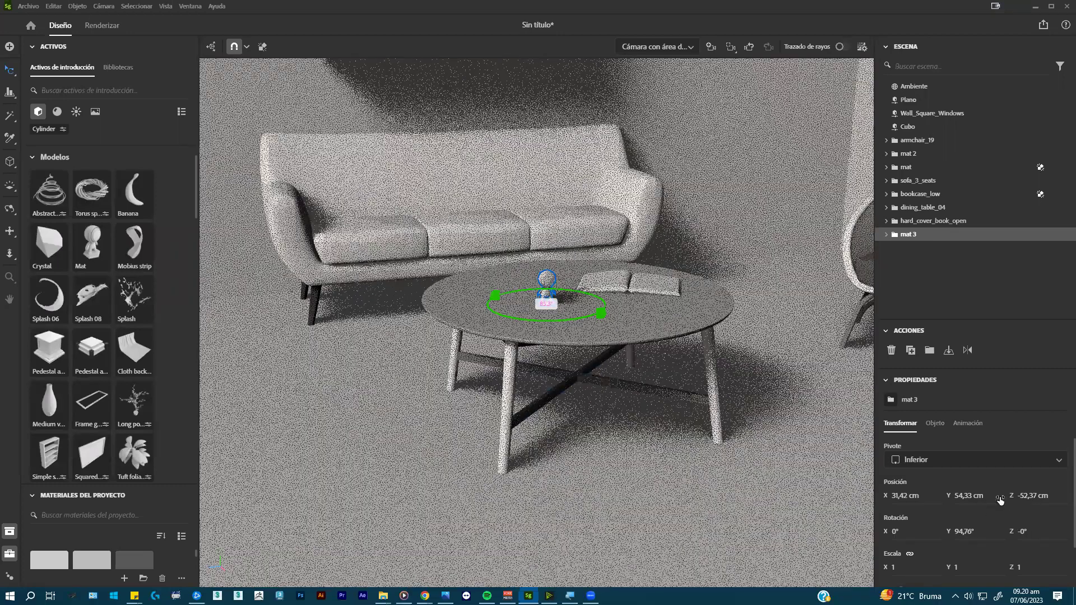
{"action": "scroll", "coordinate": [919, 542], "scroll_direction": "down", "scroll_amount": 2}
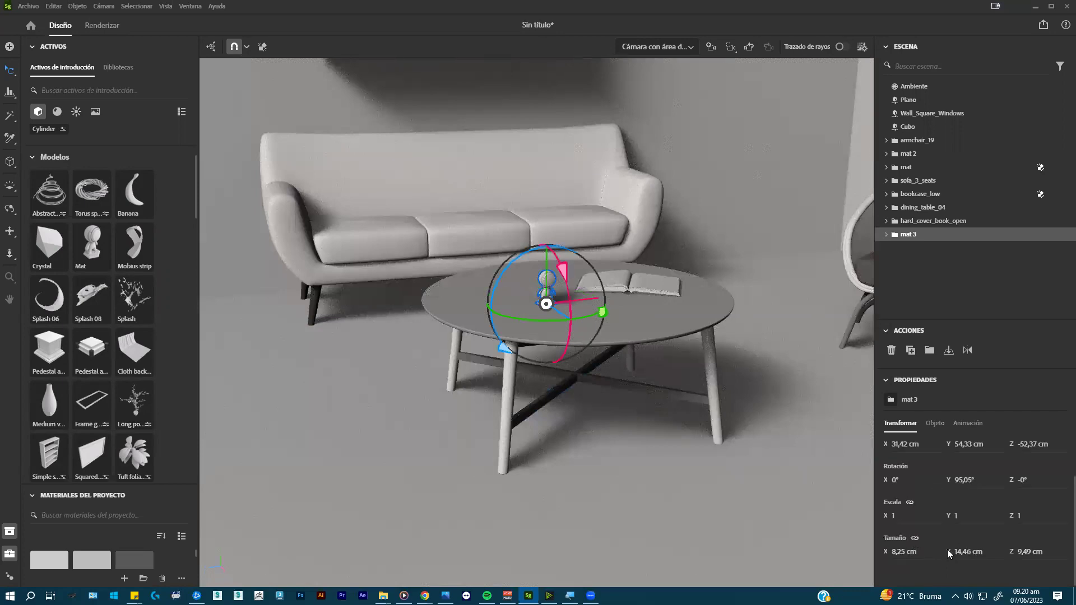
- Scale the mannequin uniformly to 2.13
{"action": "left_click_drag", "start_coordinate": [908, 552], "coordinate": [962, 556]}
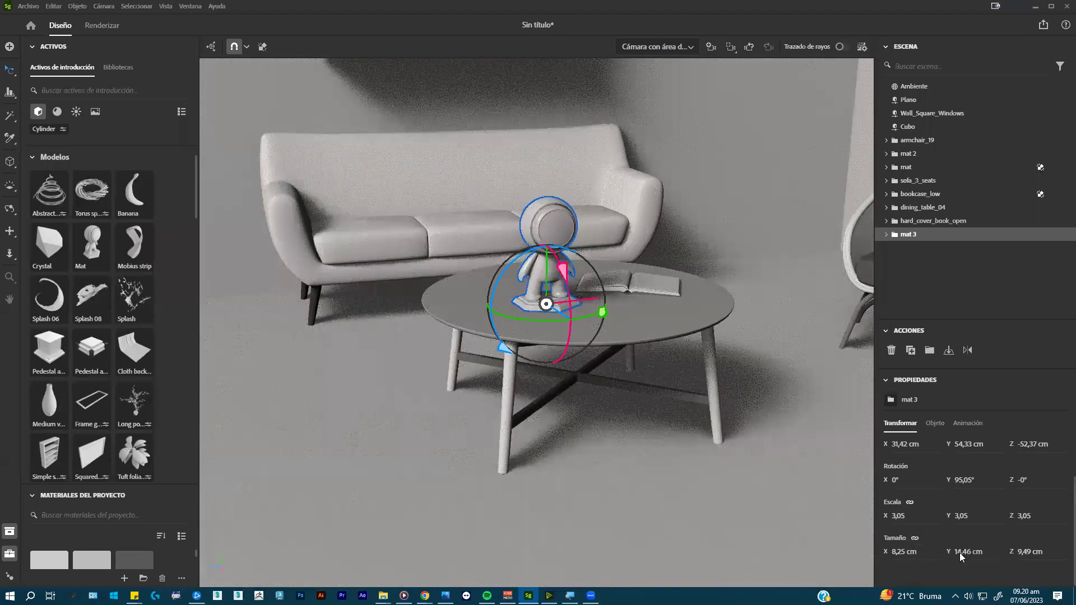
{"action": "scroll", "coordinate": [626, 381], "scroll_direction": "down", "scroll_amount": 2}
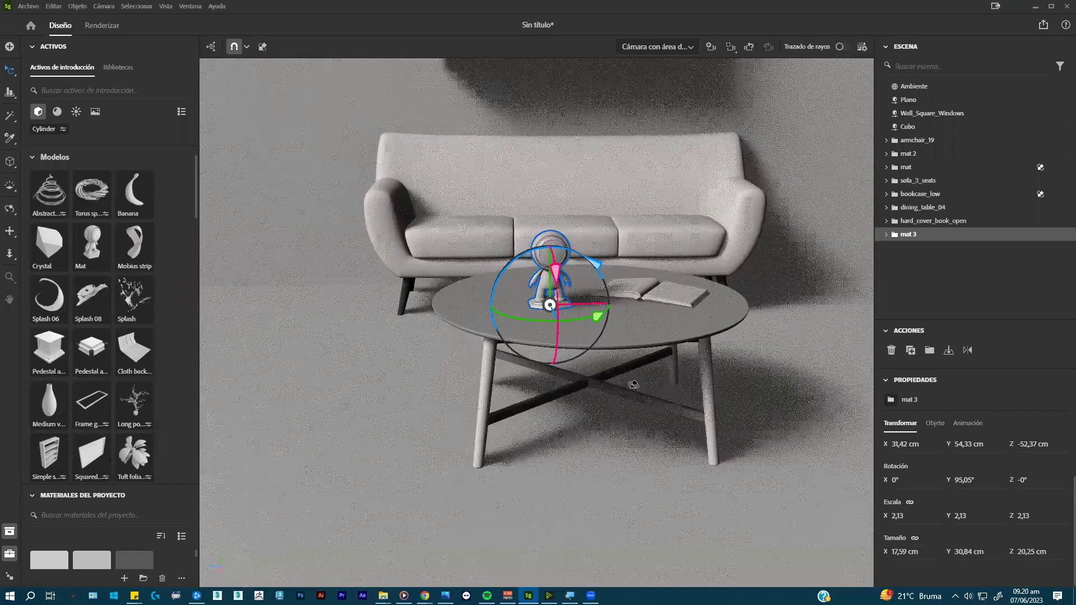
{"action": "scroll", "coordinate": [626, 381], "scroll_direction": "down", "scroll_amount": 2}
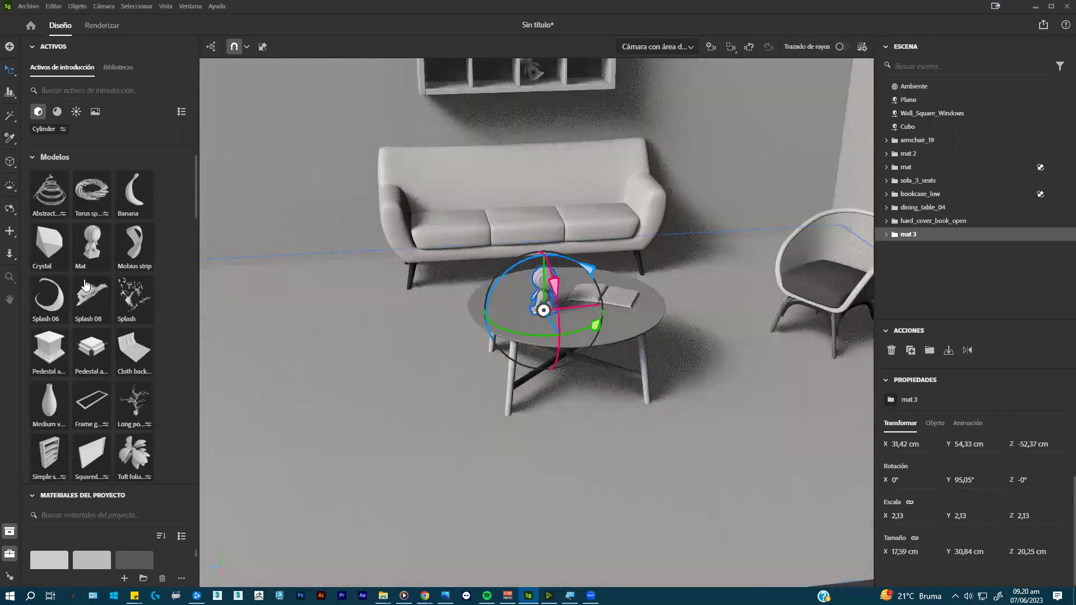
{"action": "scroll", "coordinate": [86, 286], "scroll_direction": "down", "scroll_amount": 10}
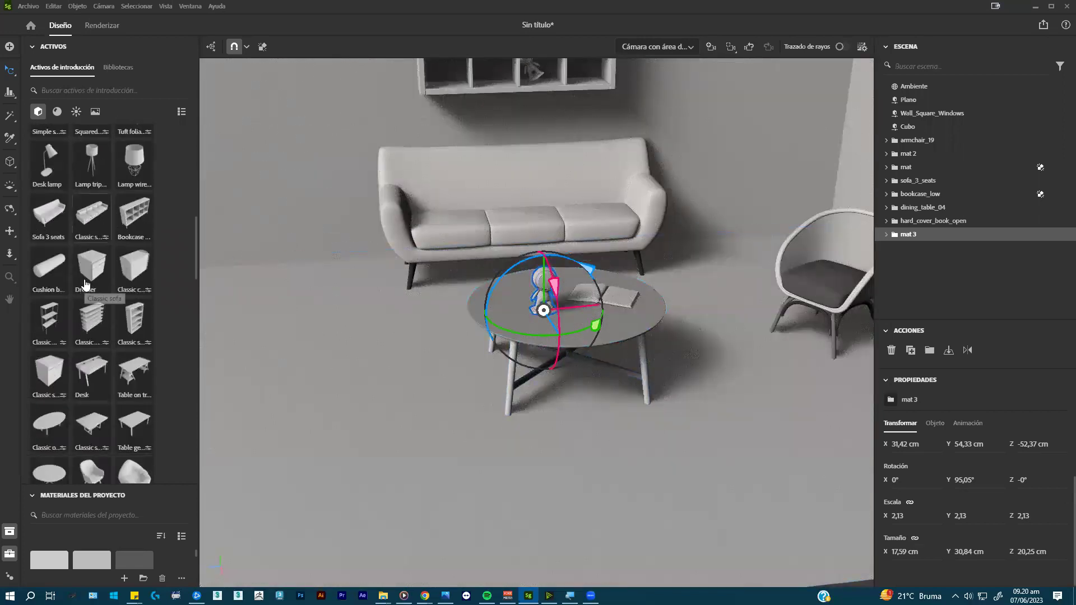
{"action": "scroll", "coordinate": [86, 286], "scroll_direction": "down", "scroll_amount": 10}
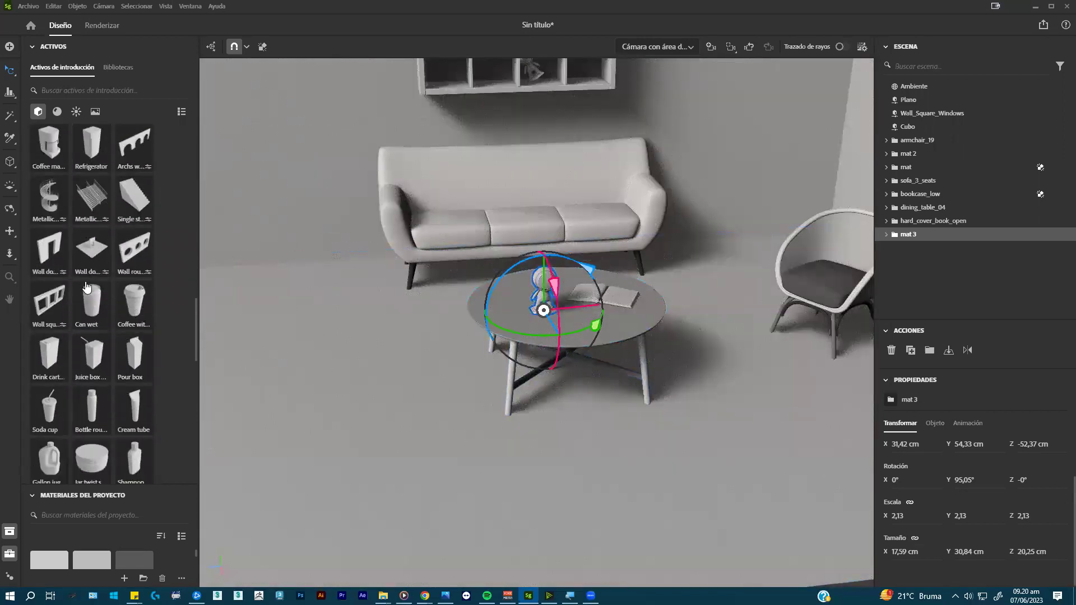
{"action": "scroll", "coordinate": [86, 287], "scroll_direction": "down", "scroll_amount": 10}
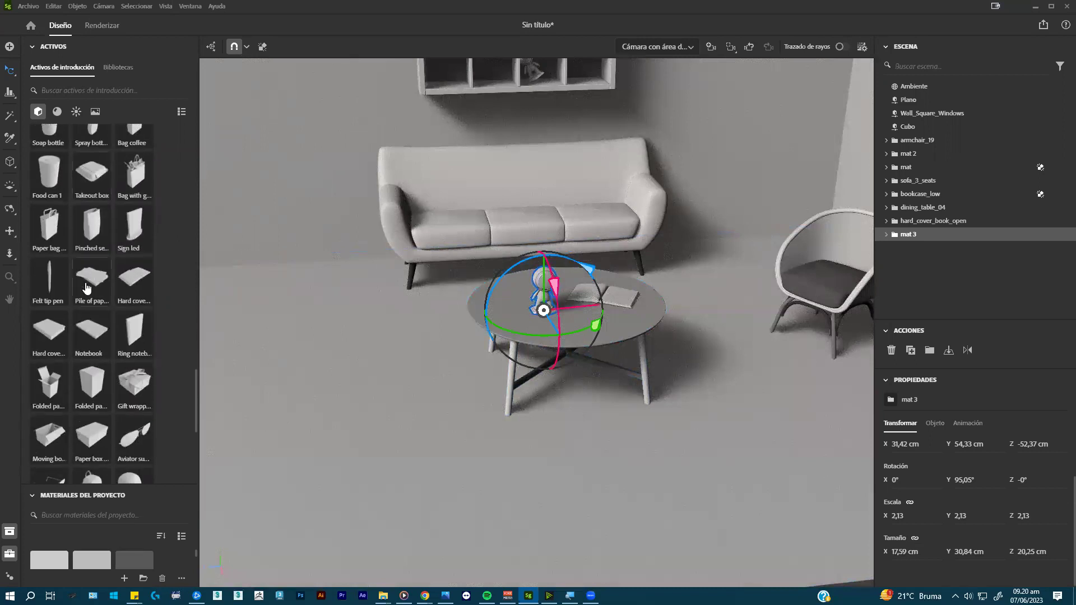
{"action": "scroll", "coordinate": [91, 290], "scroll_direction": "up", "scroll_amount": 8}
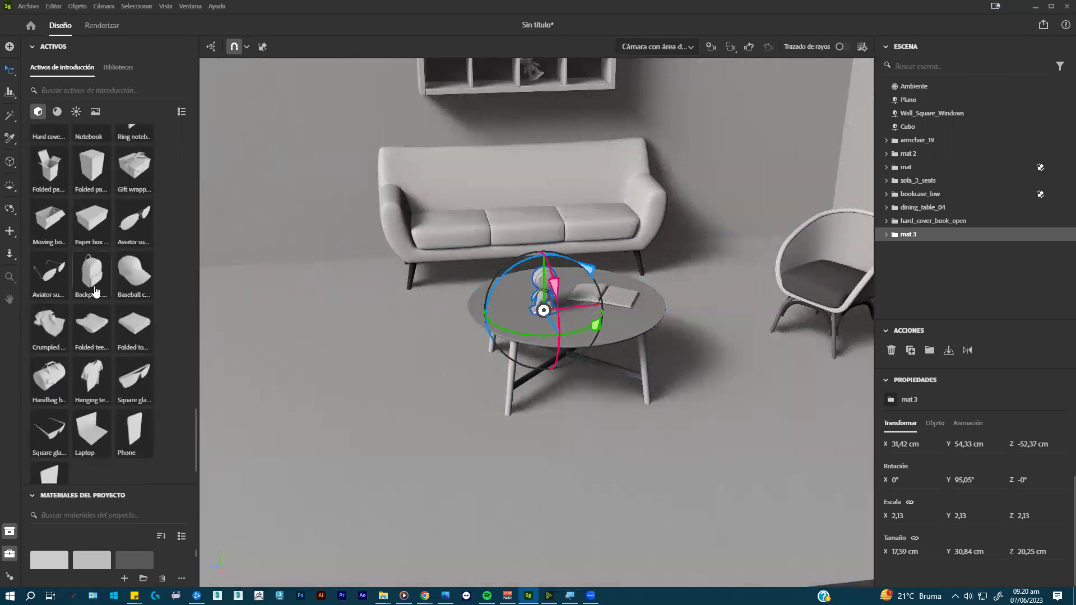
{"action": "scroll", "coordinate": [101, 297], "scroll_direction": "up", "scroll_amount": 8}
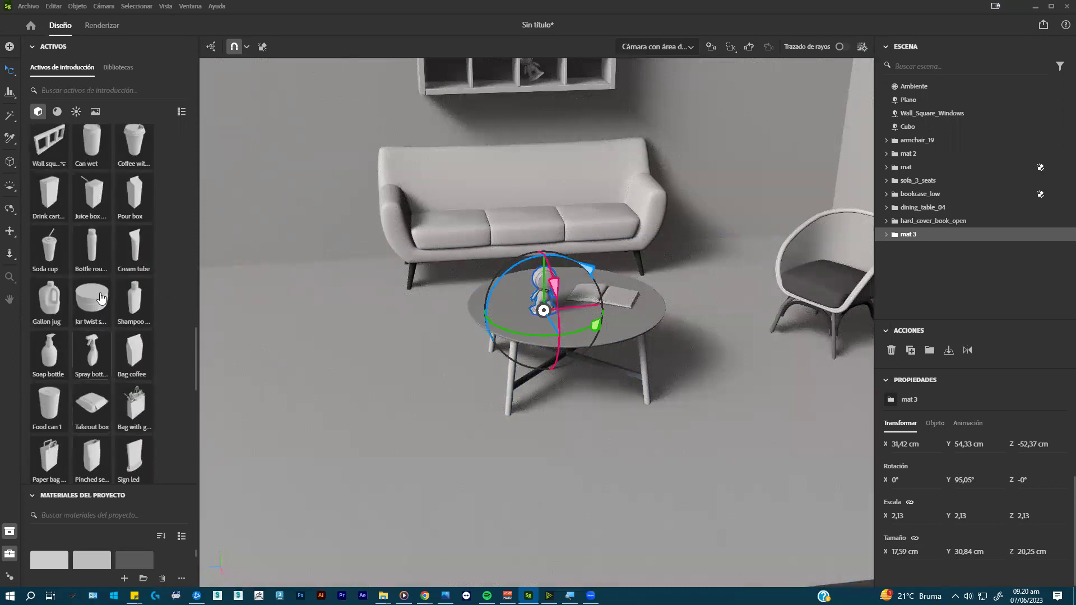
{"action": "scroll", "coordinate": [104, 299], "scroll_direction": "up", "scroll_amount": 5}
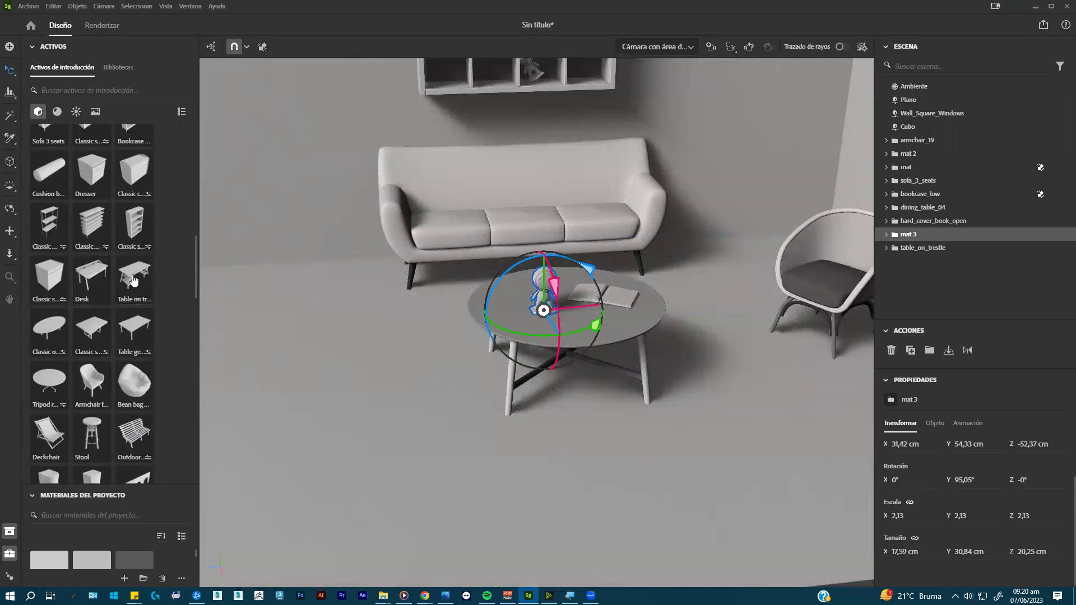
- Add the Table on trestle asset and move it along Z to the room's left side
{"action": "left_click", "coordinate": [134, 280]}
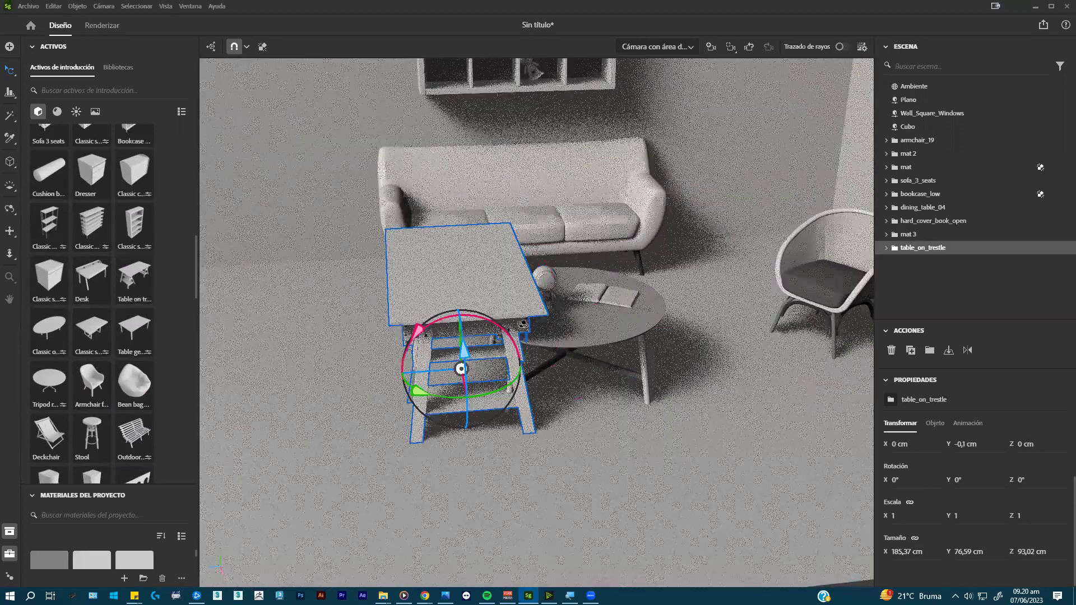
{"action": "scroll", "coordinate": [523, 325], "scroll_direction": "down", "scroll_amount": 4}
{"action": "right_click_drag", "start_coordinate": [535, 355], "coordinate": [477, 331]}
{"action": "key", "text": "w"}
{"action": "left_click_drag", "start_coordinate": [426, 351], "coordinate": [291, 330]}
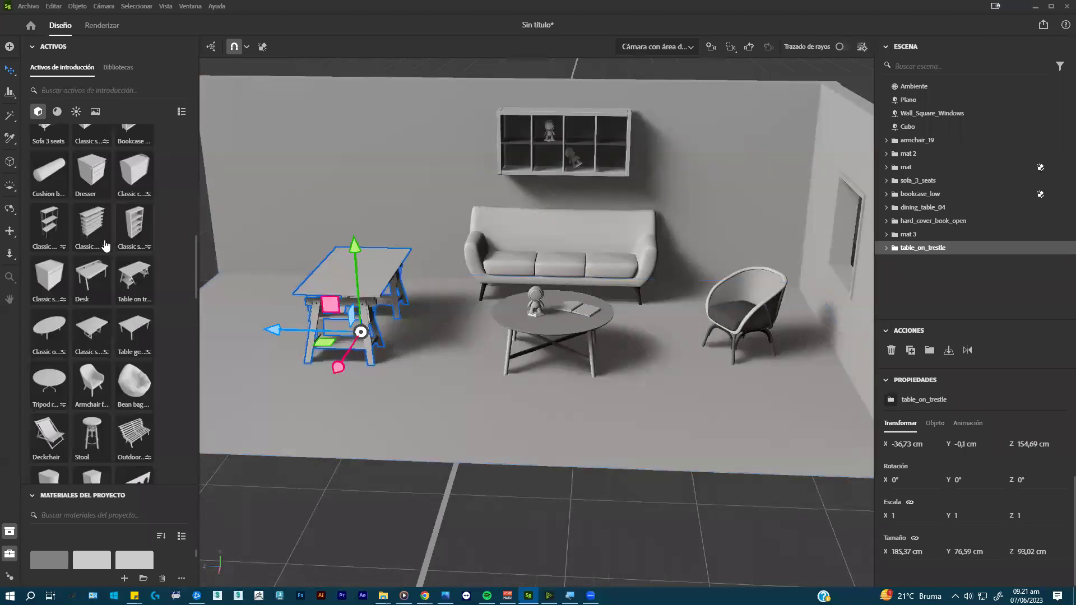
{"action": "scroll", "coordinate": [106, 245], "scroll_direction": "up", "scroll_amount": 10}
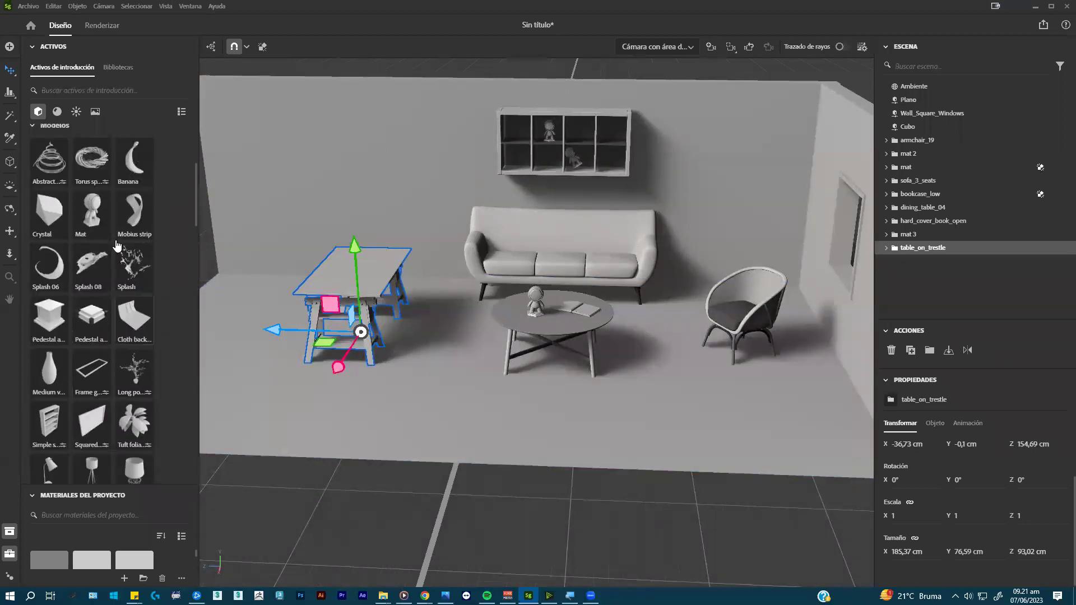
{"action": "scroll", "coordinate": [117, 245], "scroll_direction": "up", "scroll_amount": 2}
{"action": "scroll", "coordinate": [128, 250], "scroll_direction": "down", "scroll_amount": 10}
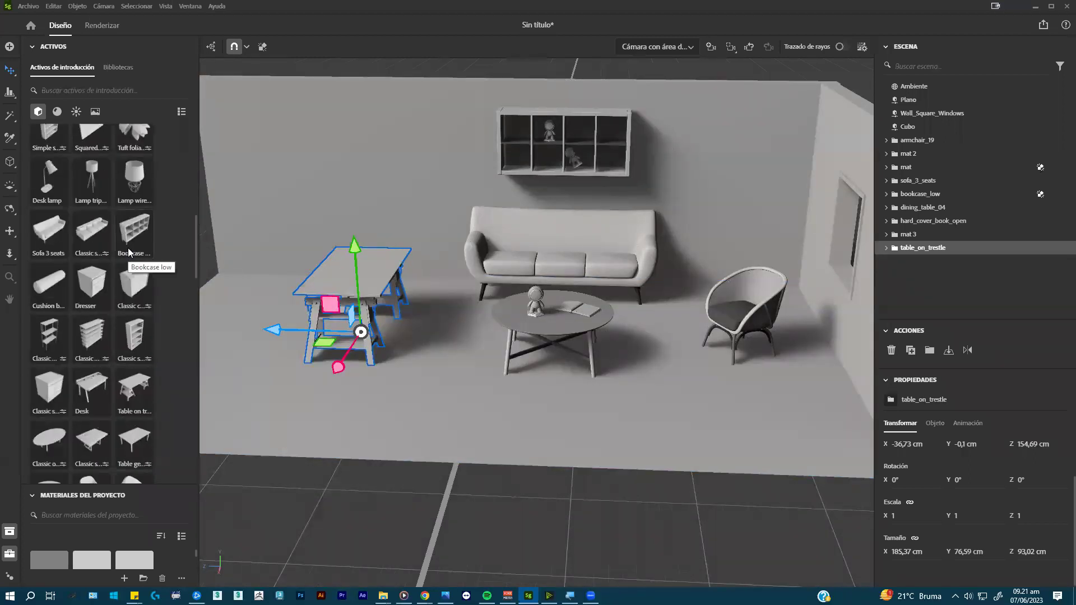
- Import the interior_plant_strelizia model from the modelos folder into the scene
{"action": "mouse_move", "coordinate": [383, 596]}
{"action": "left_click", "coordinate": [429, 544]}
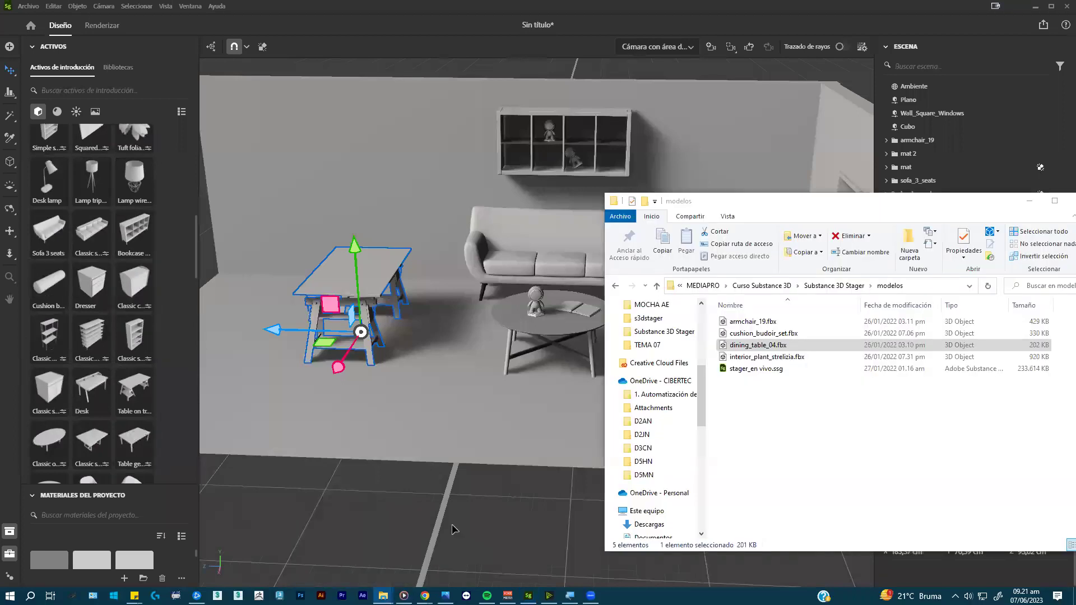
{"action": "left_click_drag", "start_coordinate": [767, 357], "coordinate": [450, 365]}
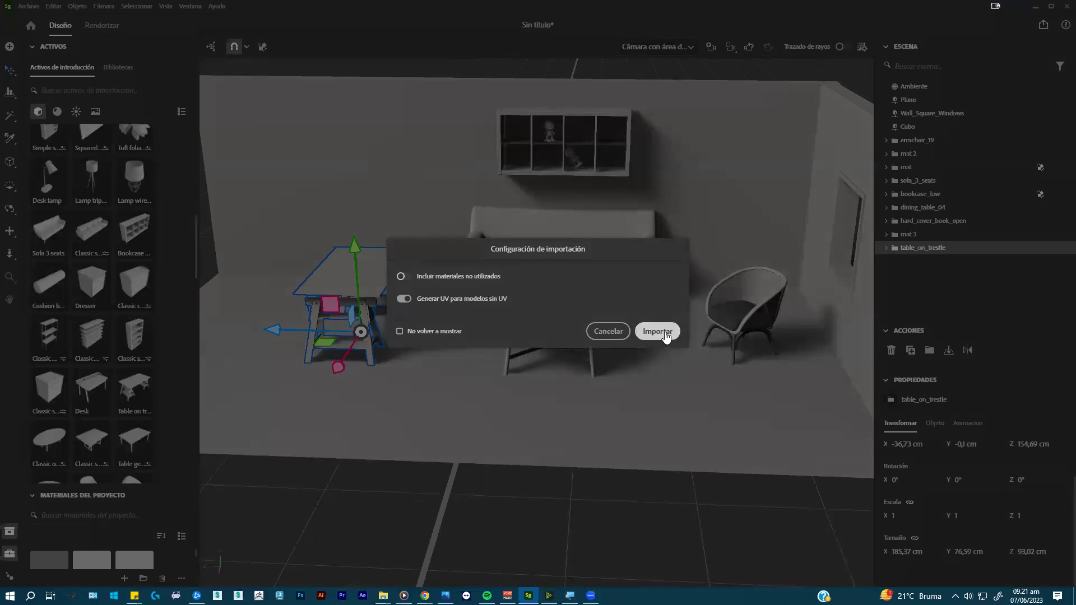
{"action": "left_click", "coordinate": [667, 332]}
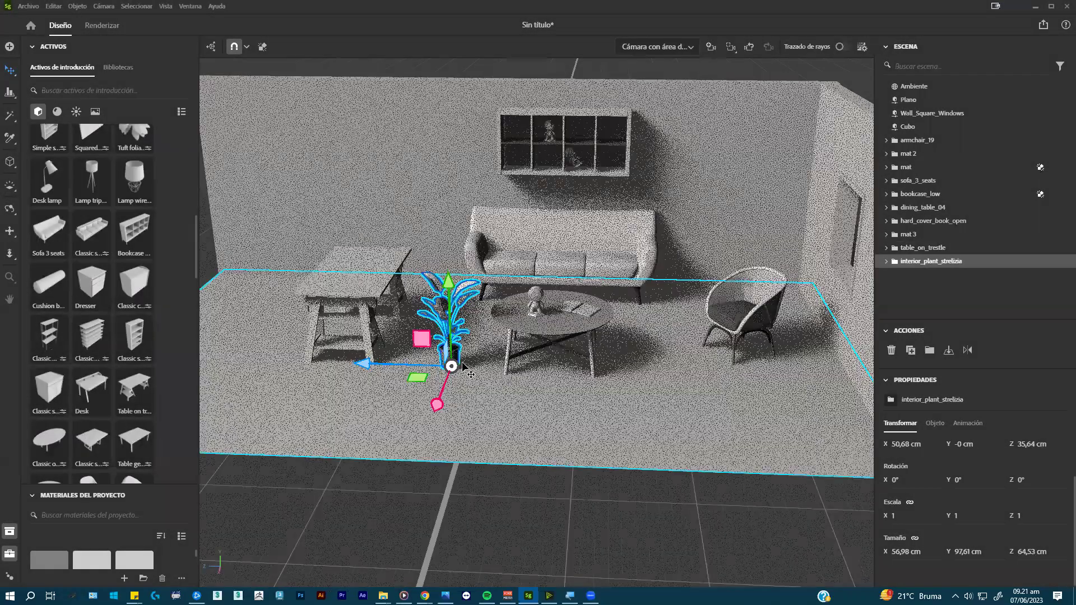
- Move the strelizia plant over the trestle table and lower it onto the top
{"action": "left_click_drag", "start_coordinate": [421, 338], "coordinate": [392, 278]}
{"action": "scroll", "coordinate": [380, 295], "scroll_direction": "up", "scroll_amount": 2}
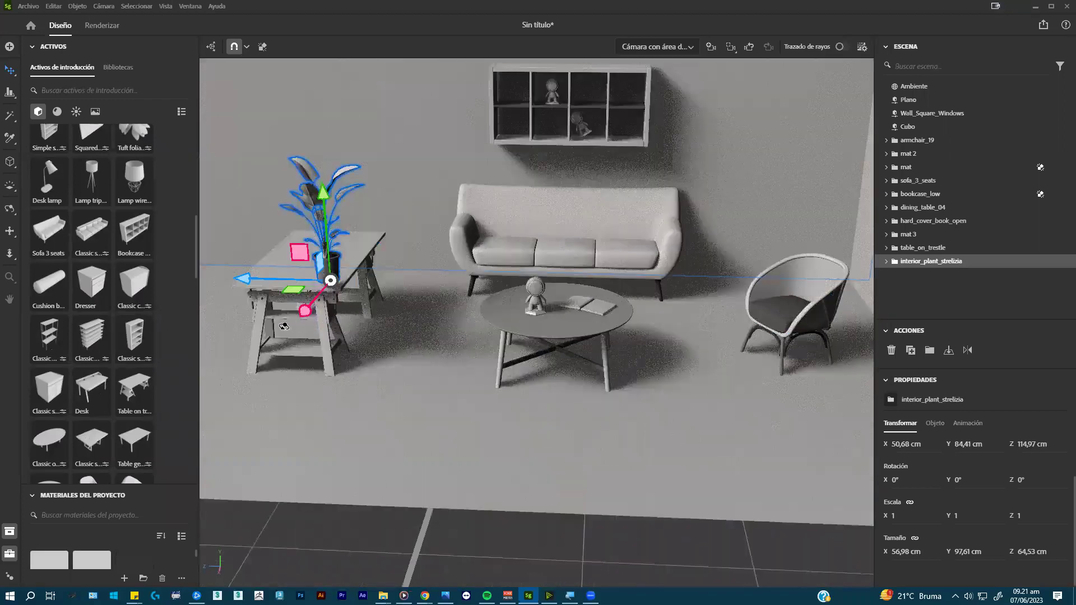
{"action": "right_click_drag", "start_coordinate": [284, 326], "coordinate": [284, 304]}
{"action": "mouse_move", "coordinate": [304, 239]}
{"action": "right_mouse_down"}
{"action": "mouse_move", "coordinate": [307, 202]}
{"action": "mouse_move", "coordinate": [339, 188]}
{"action": "mouse_move", "coordinate": [279, 154]}
{"action": "right_mouse_up"}
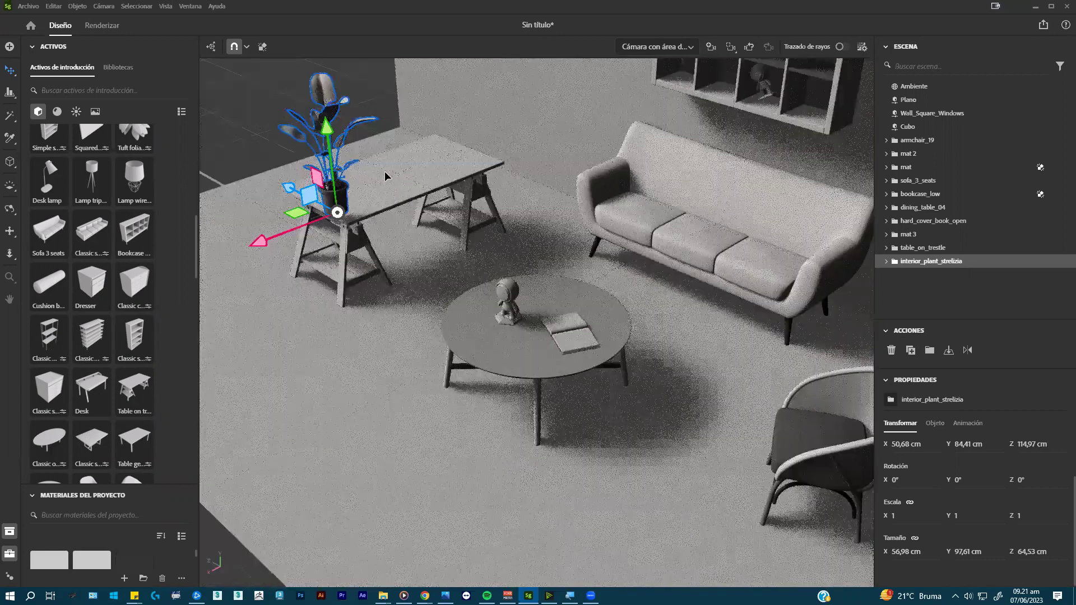
{"action": "left_click_drag", "start_coordinate": [309, 196], "coordinate": [311, 194]}
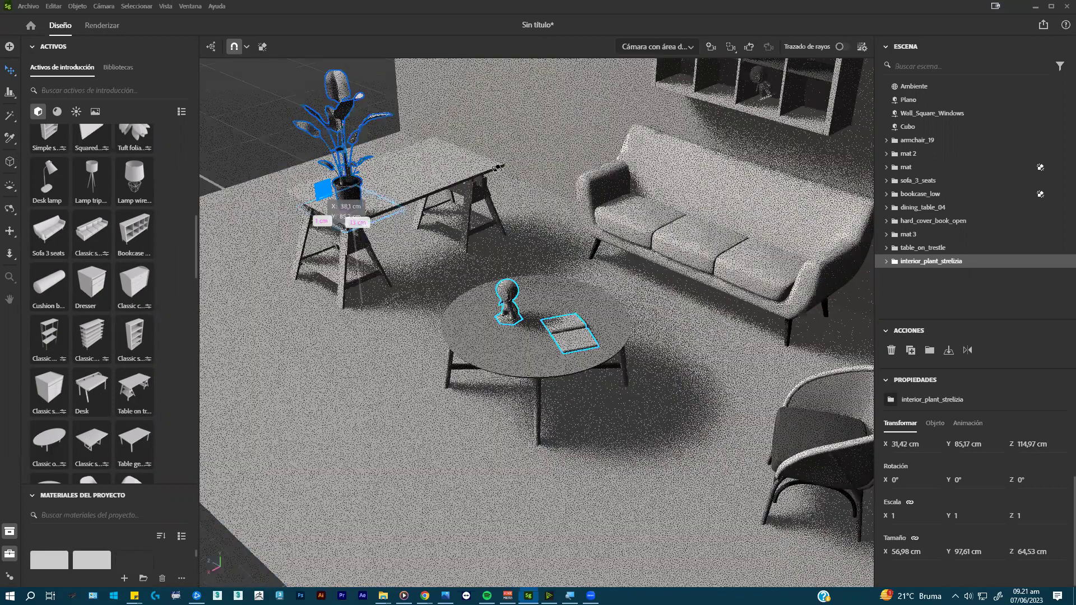
{"action": "left_click_drag", "start_coordinate": [399, 171], "coordinate": [559, 146]}
{"action": "left_click_drag", "start_coordinate": [406, 179], "coordinate": [348, 176]}
{"action": "right_click_drag", "start_coordinate": [348, 176], "coordinate": [427, 278]}
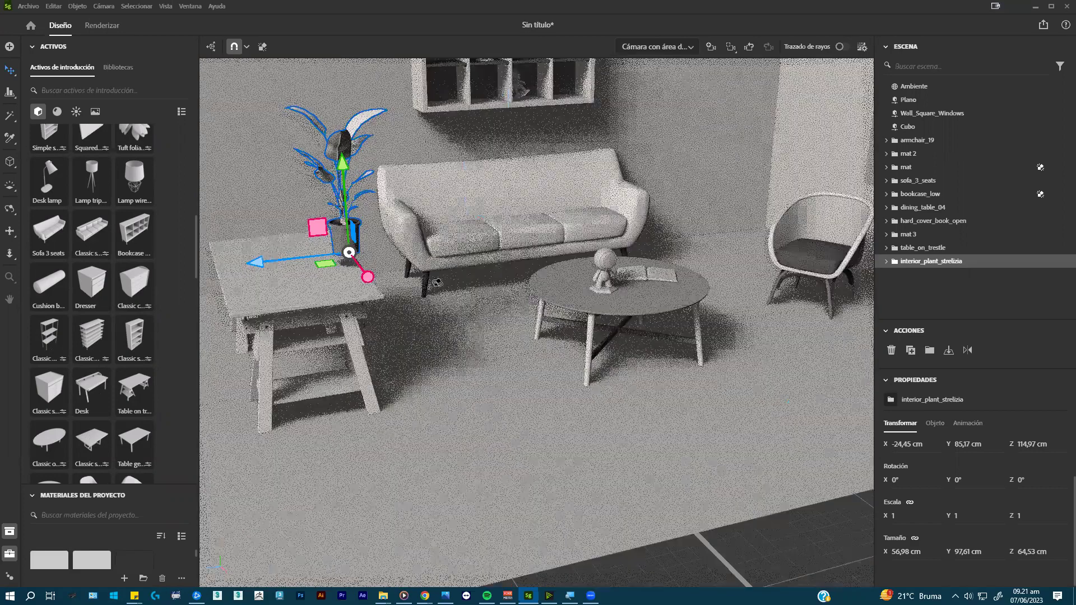
{"action": "left_click_drag", "start_coordinate": [341, 157], "coordinate": [519, 325]}
{"action": "right_click_drag", "start_coordinate": [519, 325], "coordinate": [481, 322]}
- Slide the plant along the table top and check its placement from an angled view
{"action": "left_click_drag", "start_coordinate": [341, 329], "coordinate": [294, 323]}
{"action": "middle_click_drag", "start_coordinate": [490, 290], "coordinate": [595, 343]}
{"action": "left_click_drag", "start_coordinate": [500, 322], "coordinate": [444, 308]}
{"action": "right_click_drag", "start_coordinate": [538, 349], "coordinate": [690, 429]}
{"action": "scroll", "coordinate": [691, 430], "scroll_direction": "down", "scroll_amount": 4}
{"action": "middle_click_drag", "start_coordinate": [709, 430], "coordinate": [693, 434]}
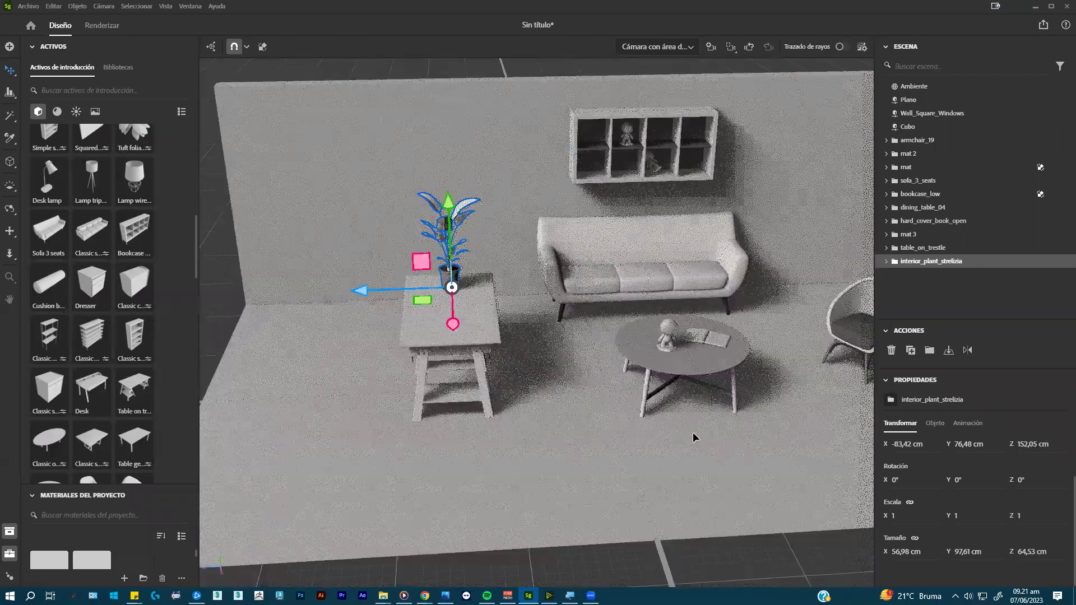
{"action": "right_click_drag", "start_coordinate": [693, 433], "coordinate": [857, 449]}
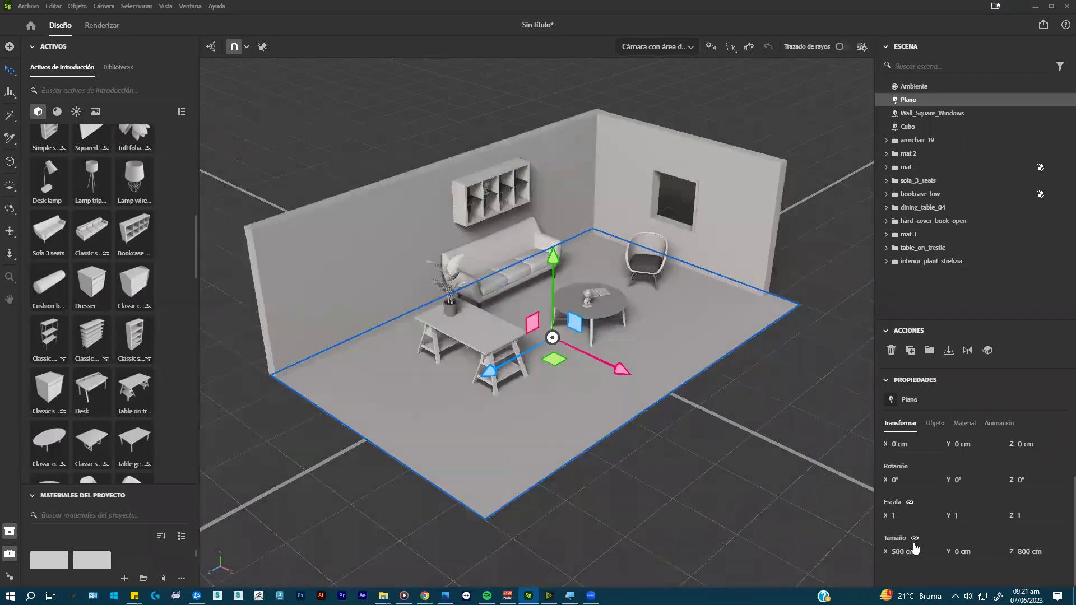
- Unlink Plano's scale proportions and widen its X size to about 625 cm
{"action": "left_click", "coordinate": [914, 539]}
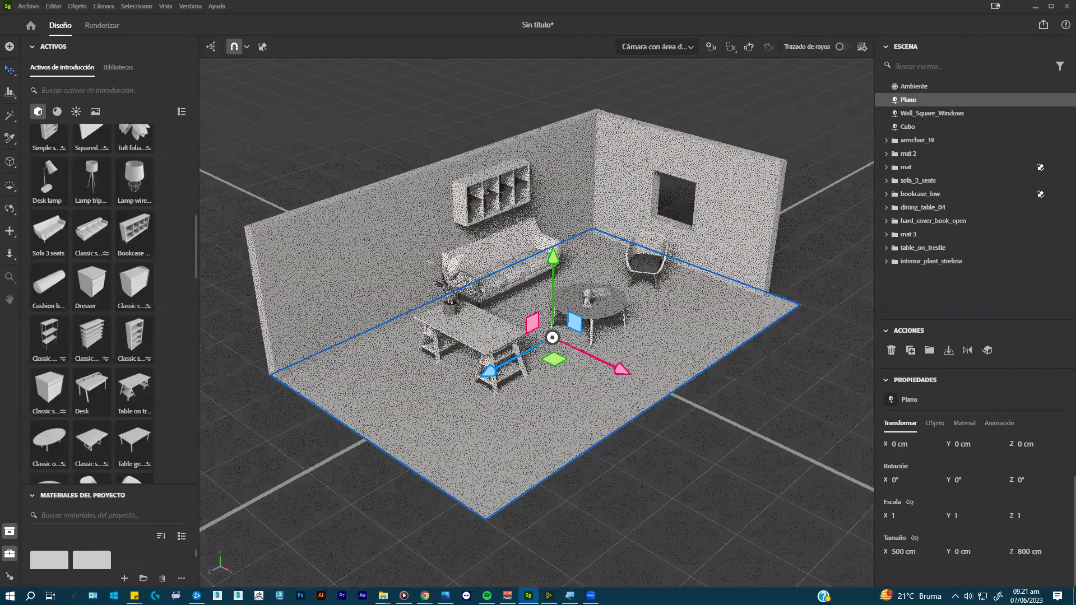
{"action": "left_click_drag", "start_coordinate": [896, 554], "coordinate": [912, 555]}
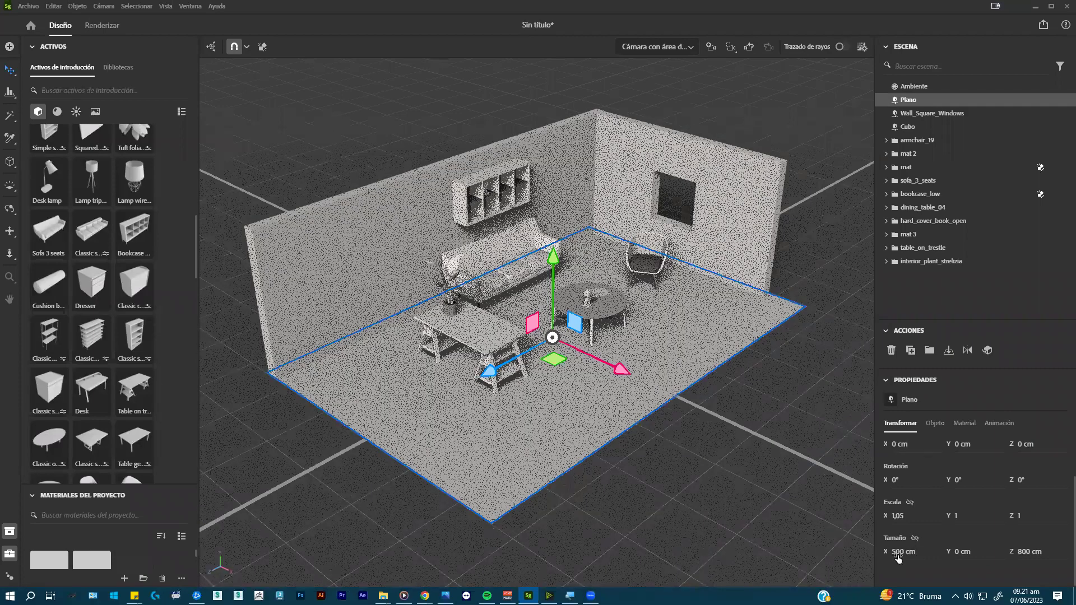
{"action": "left_click_drag", "start_coordinate": [560, 379], "coordinate": [649, 350]}
{"action": "right_click_drag", "start_coordinate": [512, 345], "coordinate": [56, 379]}
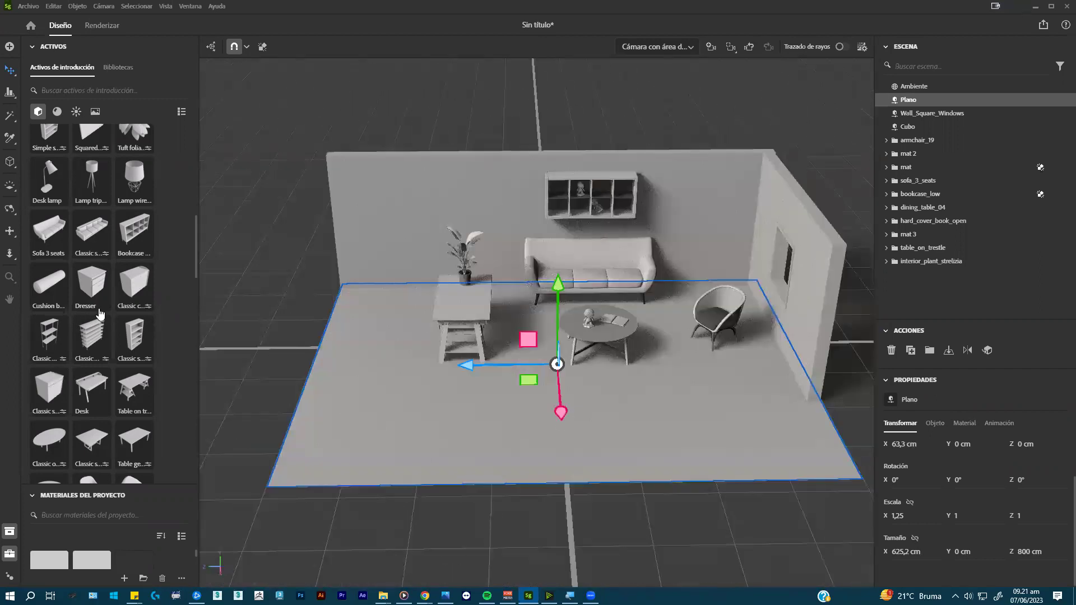
{"action": "scroll", "coordinate": [111, 255], "scroll_direction": "up", "scroll_amount": 10}
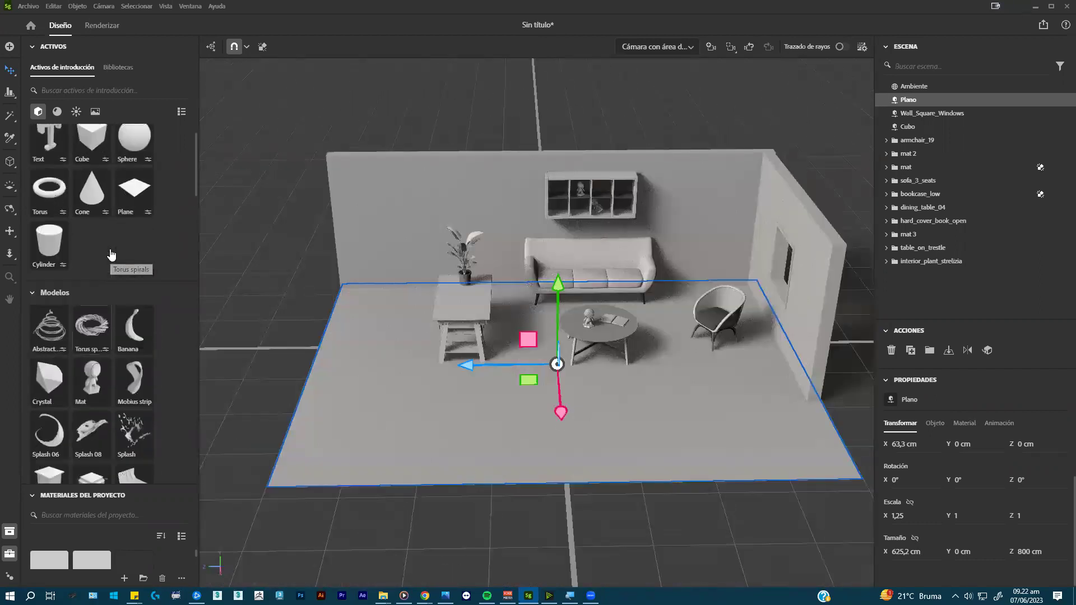
- Add a cube, move it forward, and set its height to 100 cm and width to 50 cm
{"action": "left_click", "coordinate": [101, 183]}
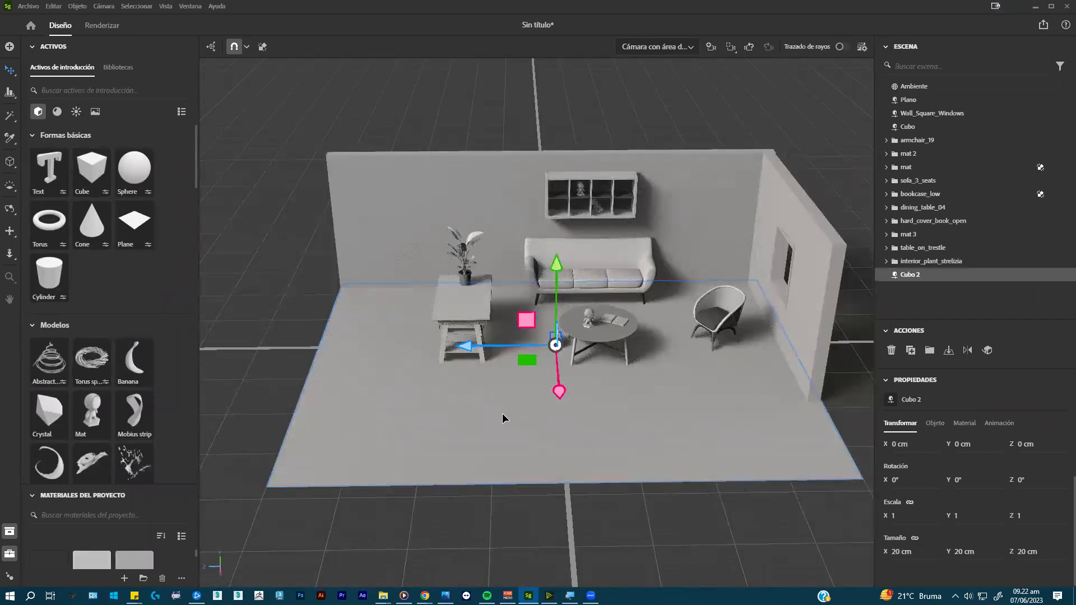
{"action": "left_click_drag", "start_coordinate": [502, 413], "coordinate": [497, 426]}
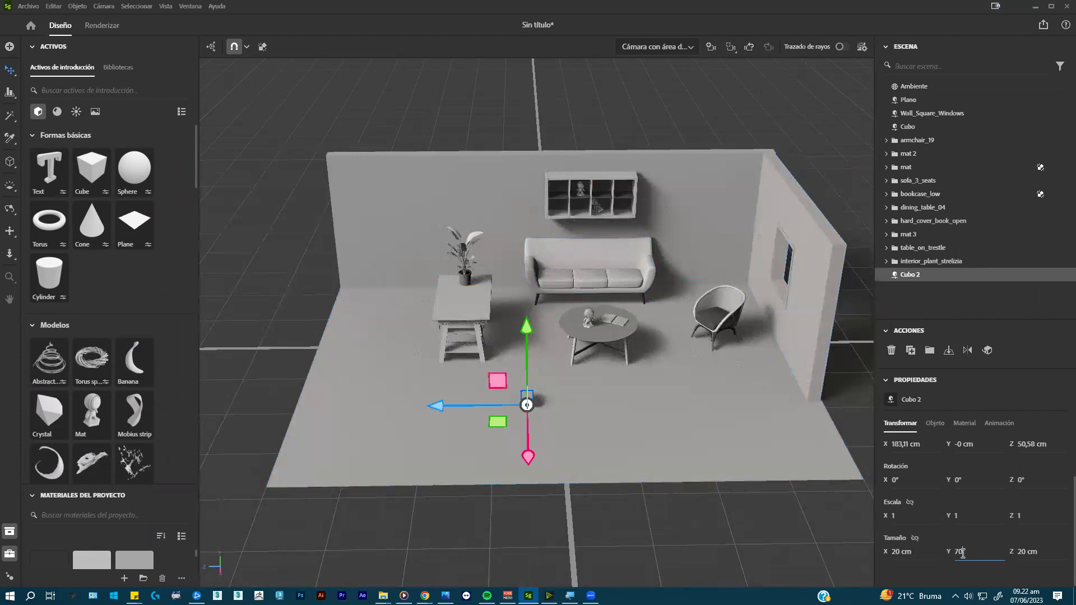
{"action": "left_click", "coordinate": [962, 555]}
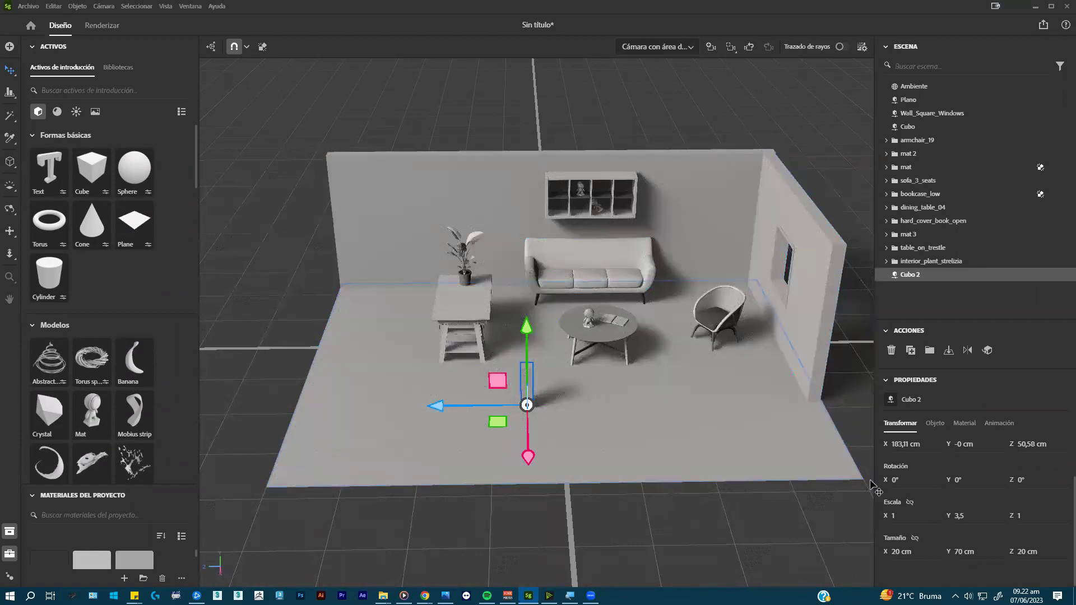
{"action": "left_click", "coordinate": [962, 551]}
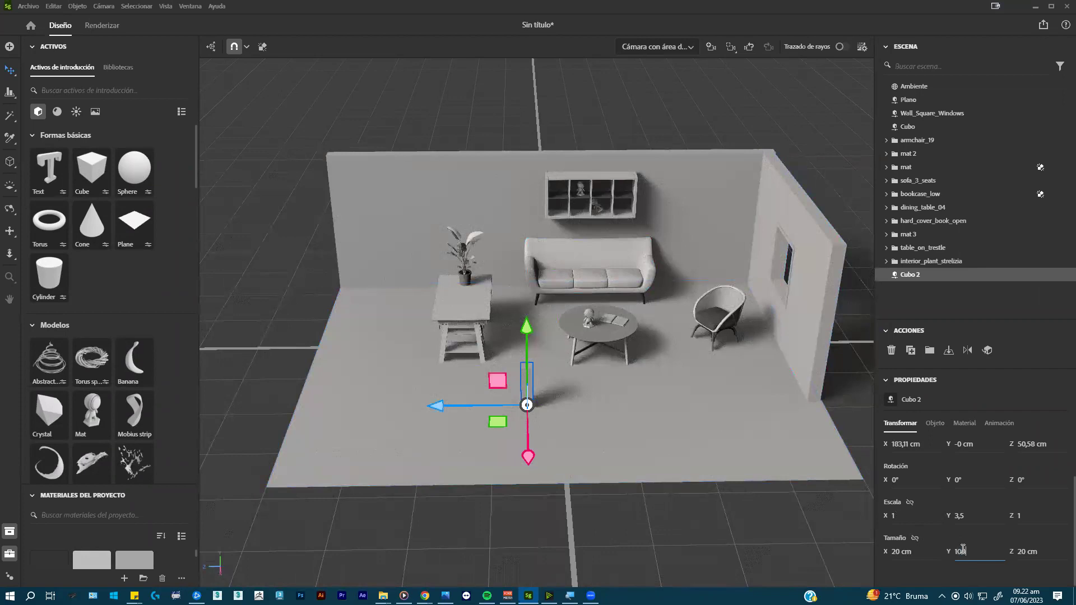
{"action": "type", "text": "100"}
{"action": "key", "text": "Return"}
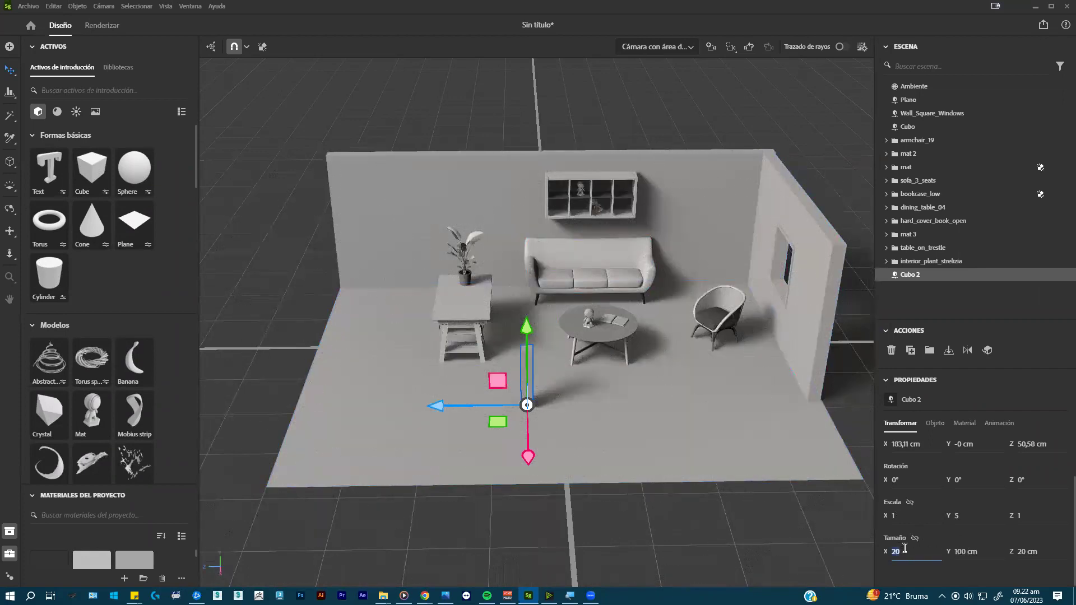
{"action": "left_click", "coordinate": [904, 548]}
{"action": "type", "text": "50"}
{"action": "key", "text": "Return"}
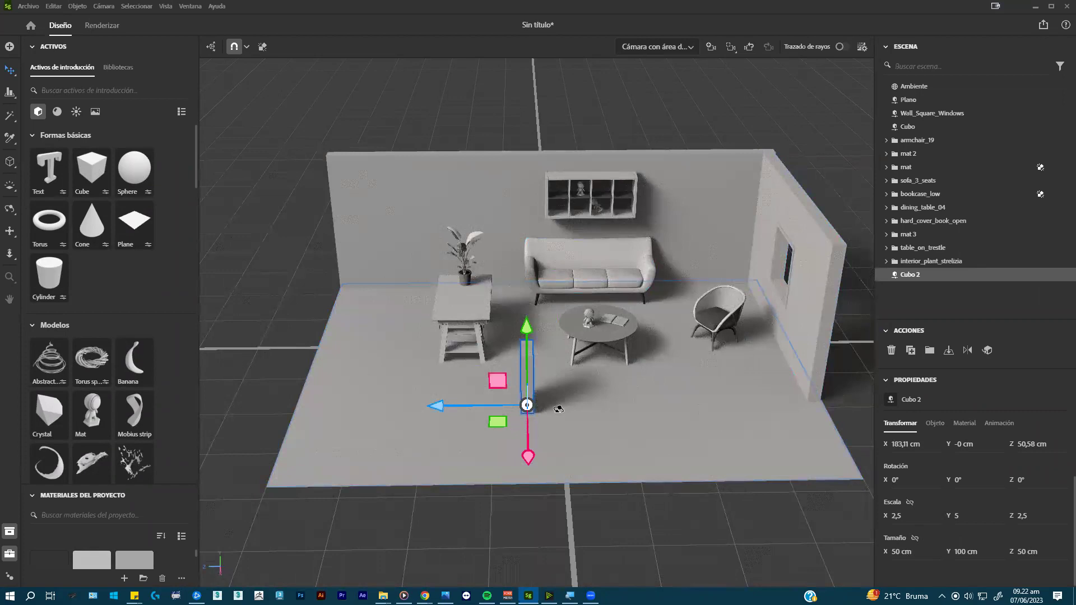
- Enter 100 cm for the cube's width and depth, then scrub its height and depth slightly smaller
{"action": "right_click_drag", "start_coordinate": [559, 409], "coordinate": [477, 405]}
{"action": "key", "text": "BackSpace"}
{"action": "type", "text": "100"}
{"action": "key", "text": "Tab"}
{"action": "key", "text": "Tab"}
{"action": "type", "text": "100"}
{"action": "key", "text": "Tab"}
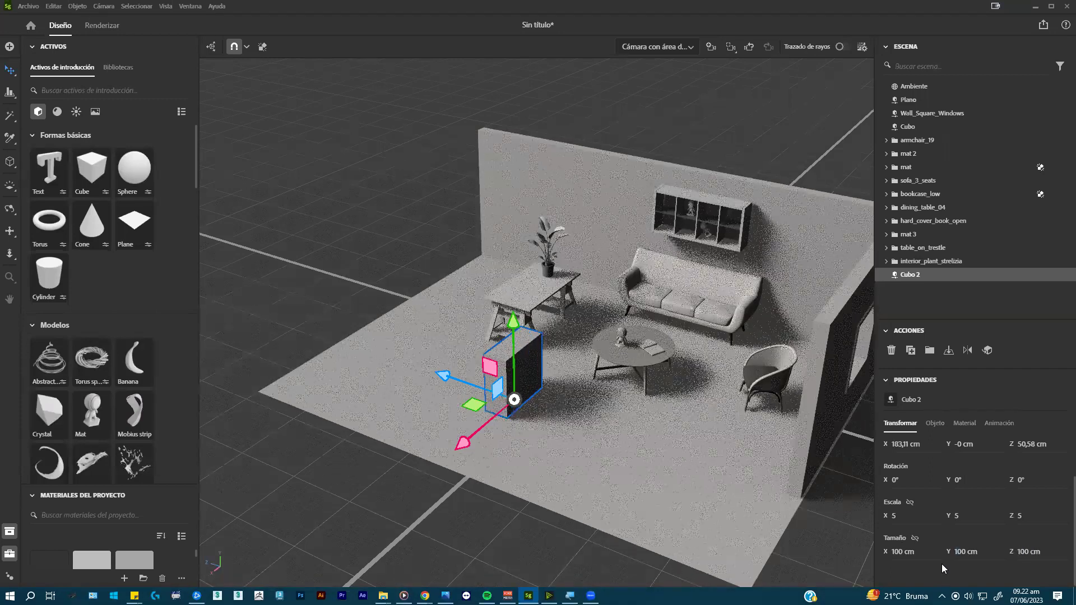
{"action": "left_click_drag", "start_coordinate": [968, 552], "coordinate": [956, 551]}
{"action": "mouse_move", "coordinate": [1024, 556]}
{"action": "left_mouse_down"}
{"action": "mouse_move", "coordinate": [1011, 557]}
{"action": "mouse_move", "coordinate": [1028, 557]}
{"action": "left_mouse_up"}
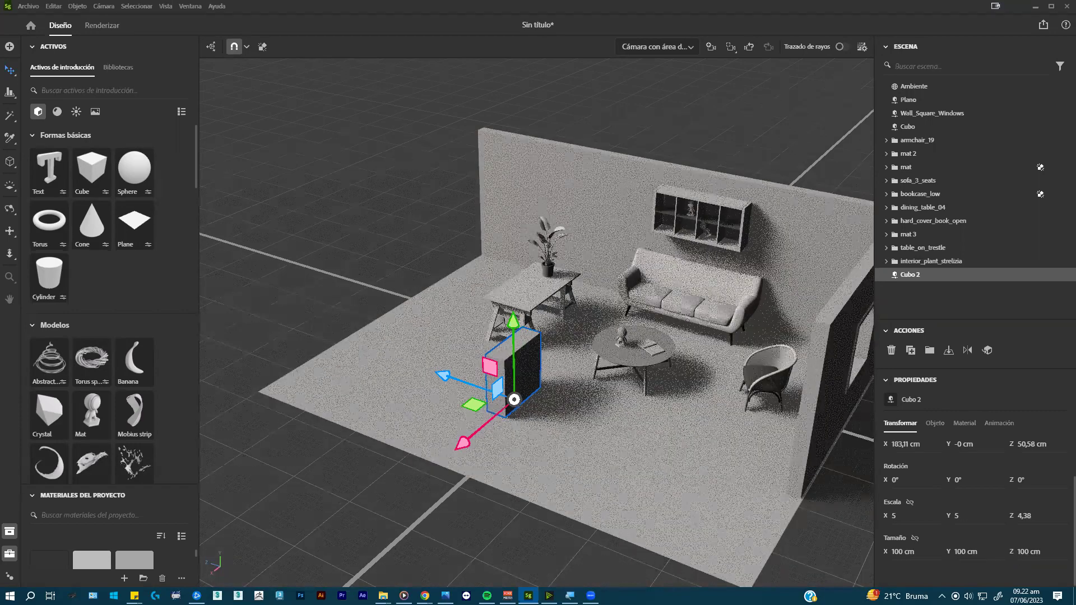
{"action": "left_click_drag", "start_coordinate": [901, 555], "coordinate": [895, 555]}
{"action": "left_click_drag", "start_coordinate": [914, 554], "coordinate": [900, 555]}
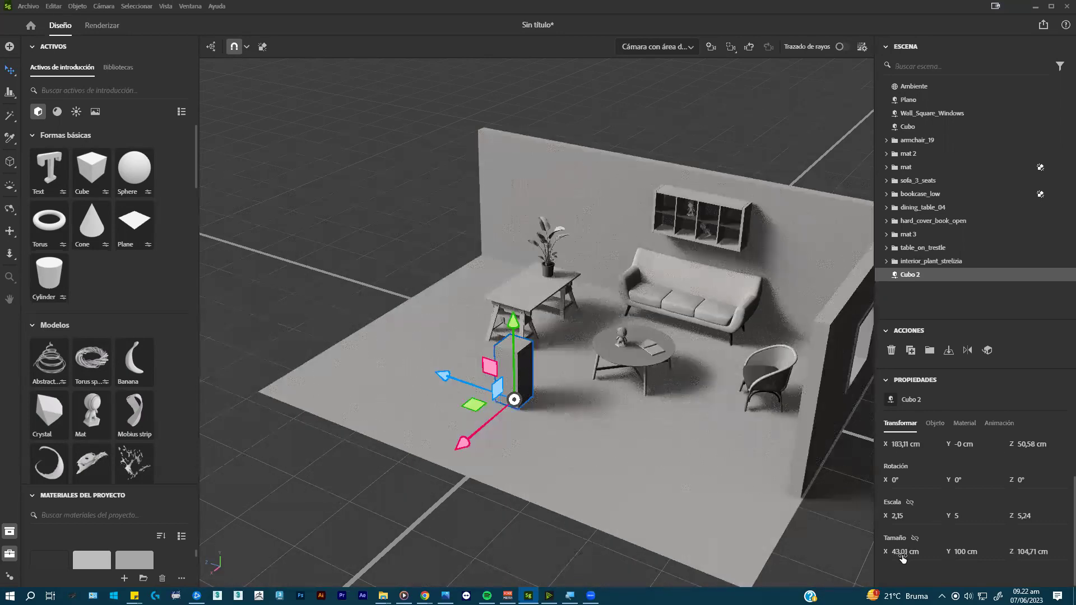
- Set the cube's width to 40 cm, trim its height, and slide it into place on the floor
{"action": "left_click", "coordinate": [905, 553]}
{"action": "type", "text": "40"}
{"action": "key", "text": "Return"}
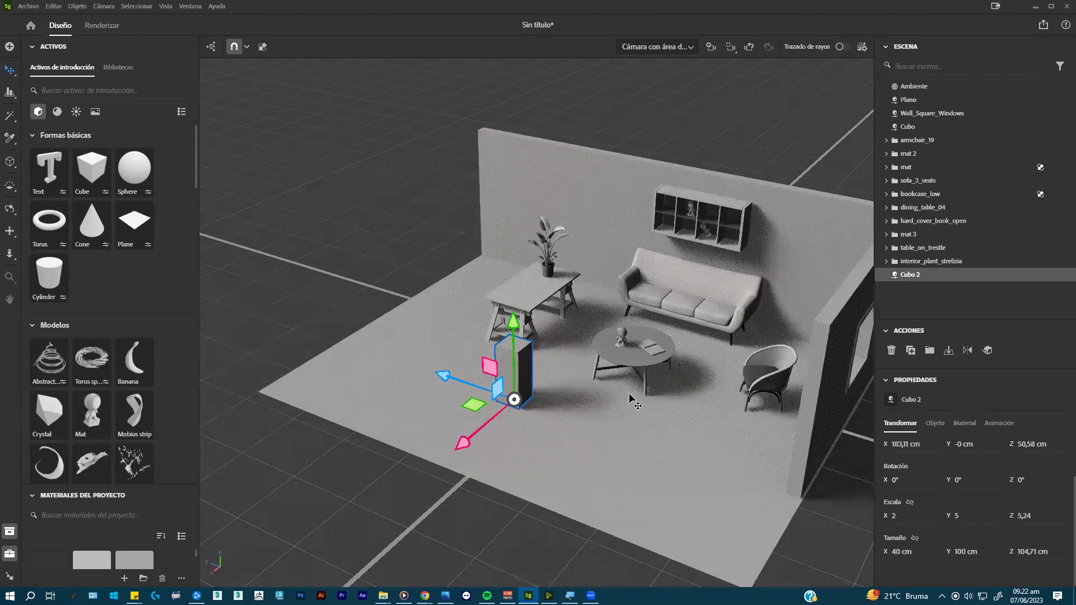
{"action": "right_click_drag", "start_coordinate": [672, 353], "coordinate": [695, 352]}
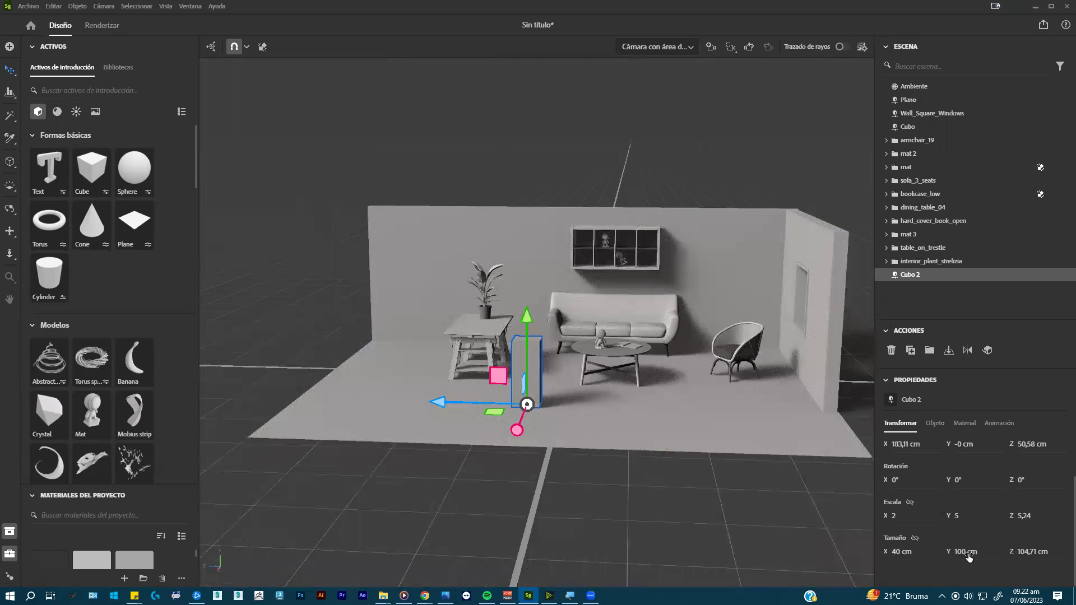
{"action": "left_click_drag", "start_coordinate": [947, 515], "coordinate": [922, 516]}
{"action": "left_click_drag", "start_coordinate": [498, 413], "coordinate": [518, 432]}
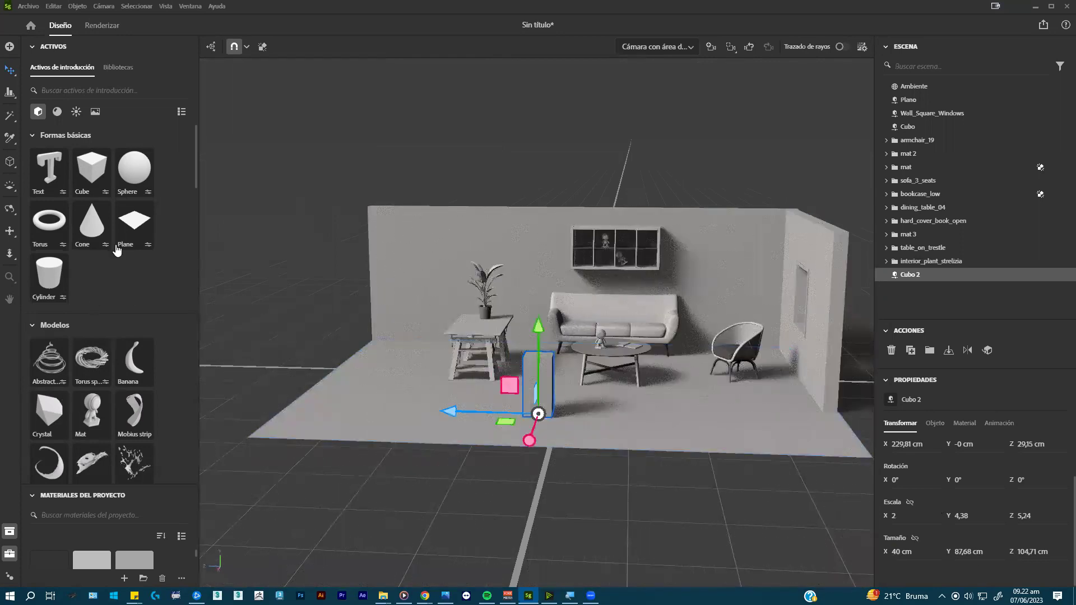
{"action": "scroll", "coordinate": [117, 251], "scroll_direction": "down", "scroll_amount": 2}
{"action": "key", "text": "v"}
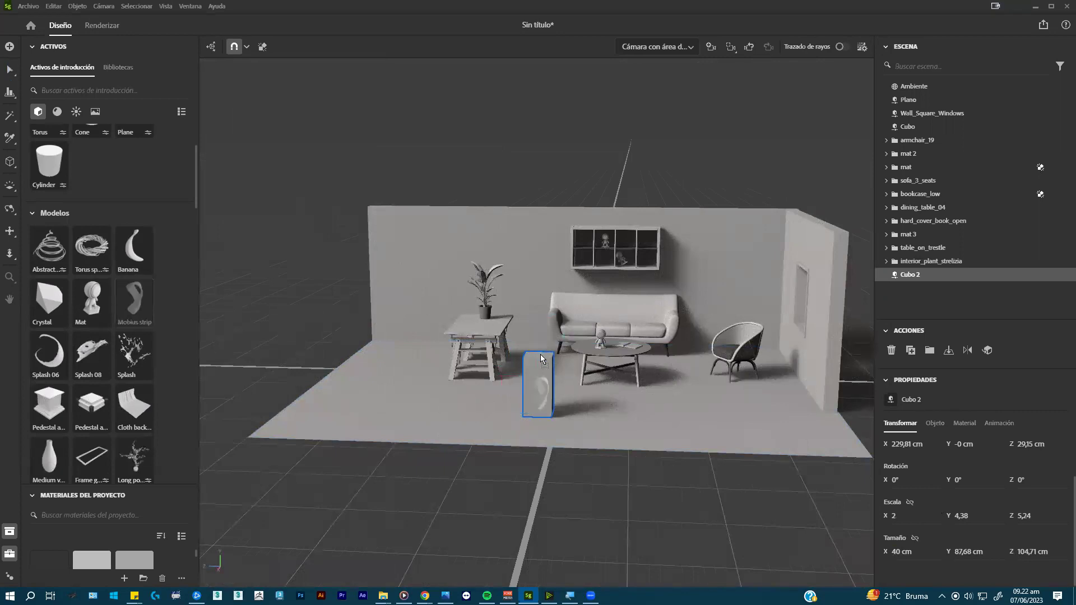
- Drop the Mobius strip onto the pedestal and scale it proportionally to 1.78
{"action": "left_click_drag", "start_coordinate": [541, 359], "coordinate": [541, 356]}
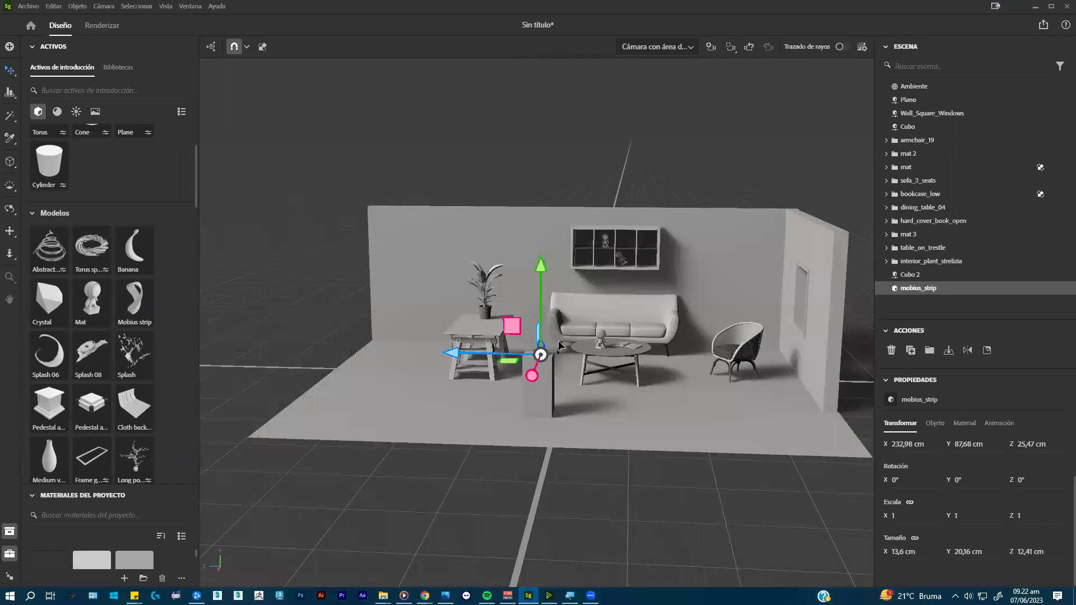
{"action": "left_click", "coordinate": [910, 502]}
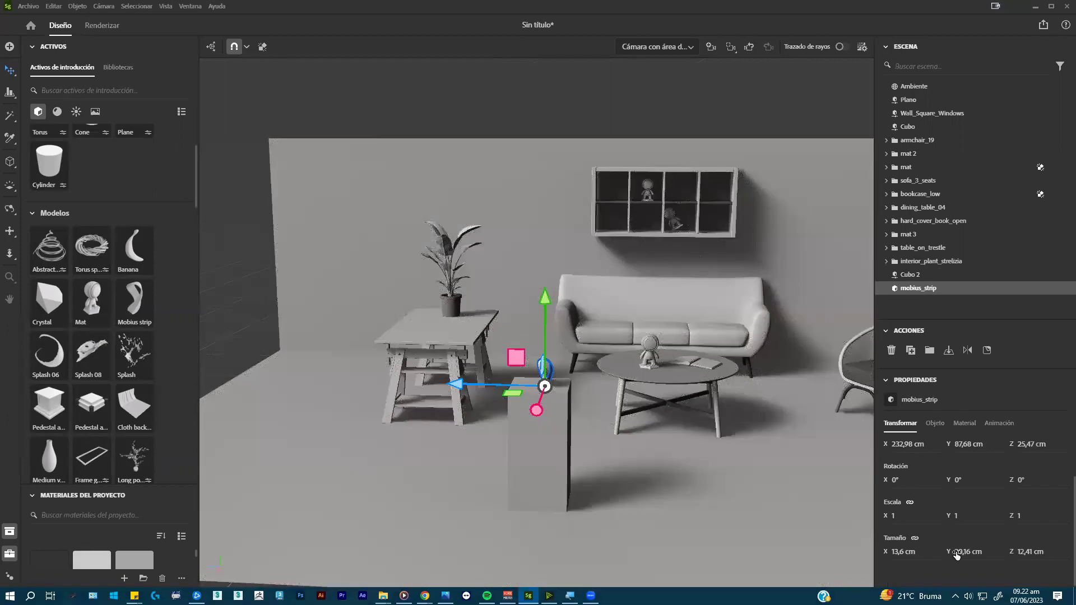
{"action": "left_click_drag", "start_coordinate": [957, 553], "coordinate": [965, 553]}
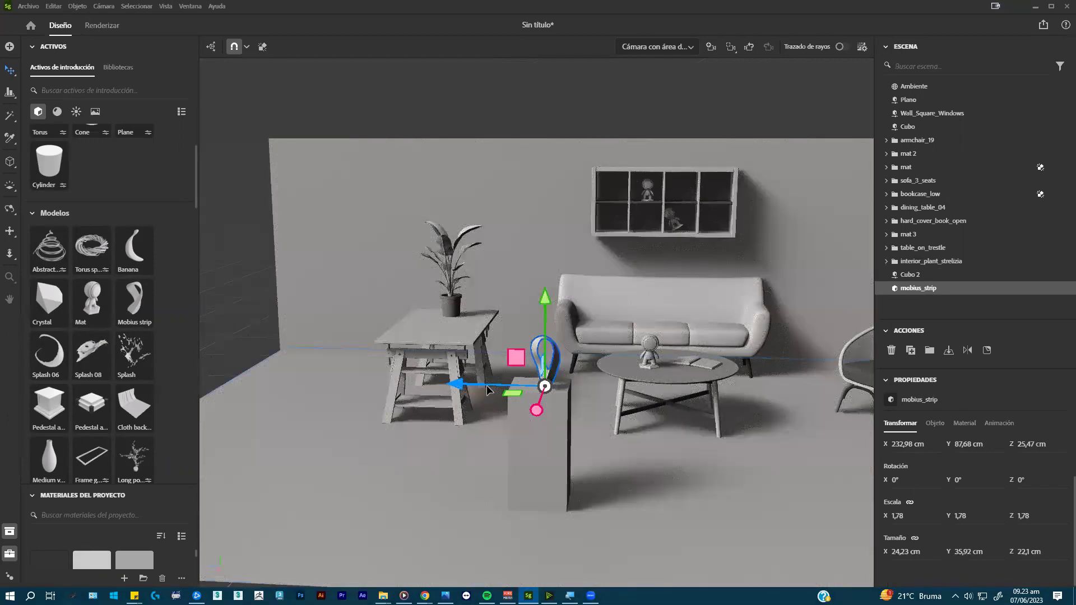
{"action": "left_click_drag", "start_coordinate": [492, 386], "coordinate": [482, 384]}
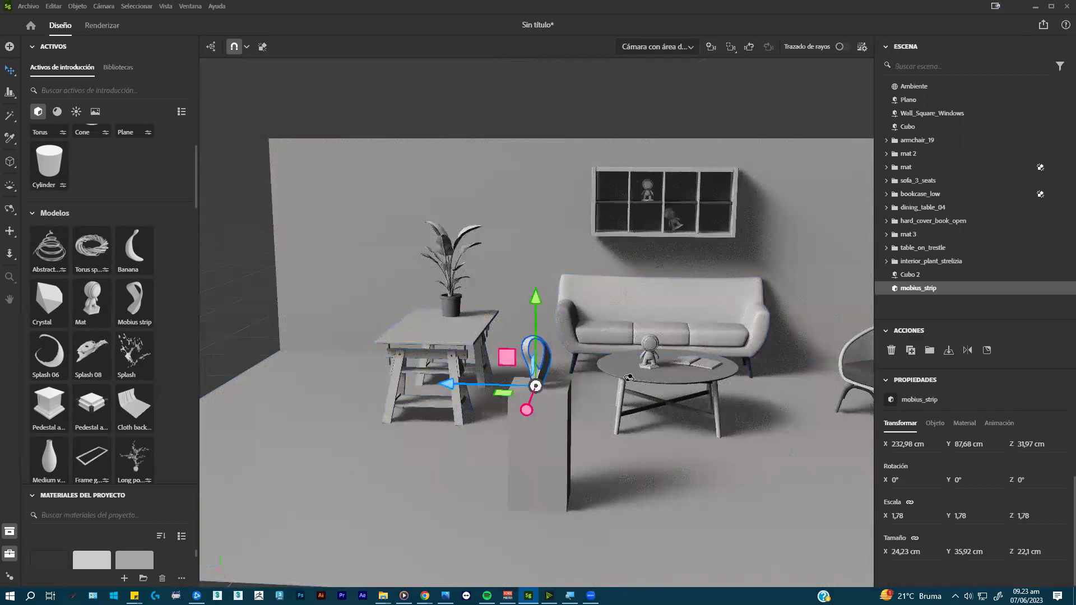
- Push the trestle table and its plant back toward the wall
{"action": "right_click_drag", "start_coordinate": [297, 224], "coordinate": [337, 266]}
{"action": "left_click_drag", "start_coordinate": [339, 273], "coordinate": [364, 241], "text": "alt"}
{"action": "left_click", "coordinate": [365, 241]}
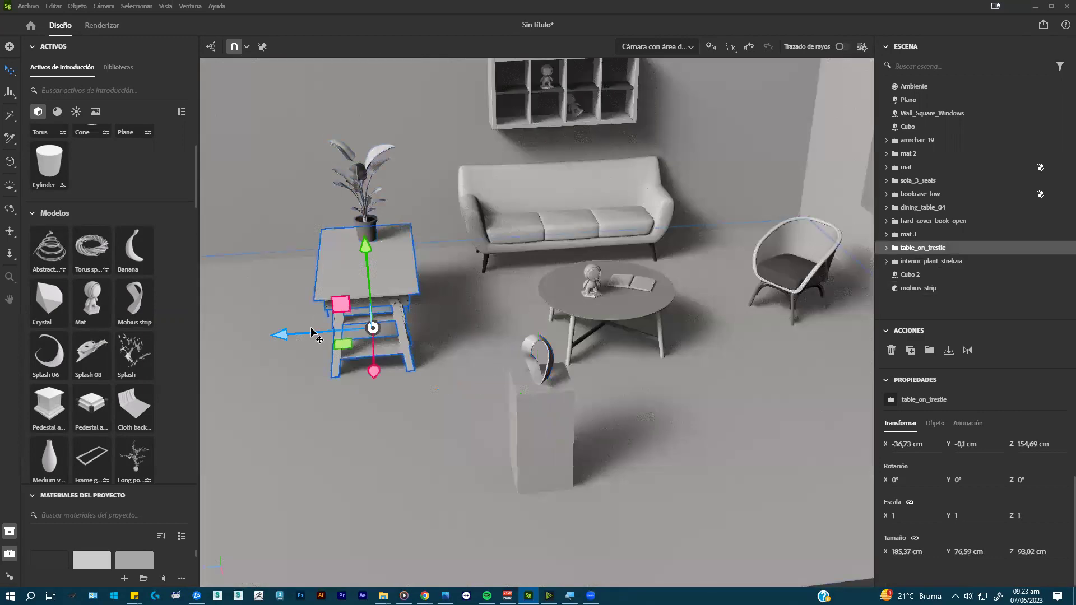
{"action": "left_click_drag", "start_coordinate": [278, 336], "coordinate": [319, 257]}
{"action": "left_click", "coordinate": [370, 232]}
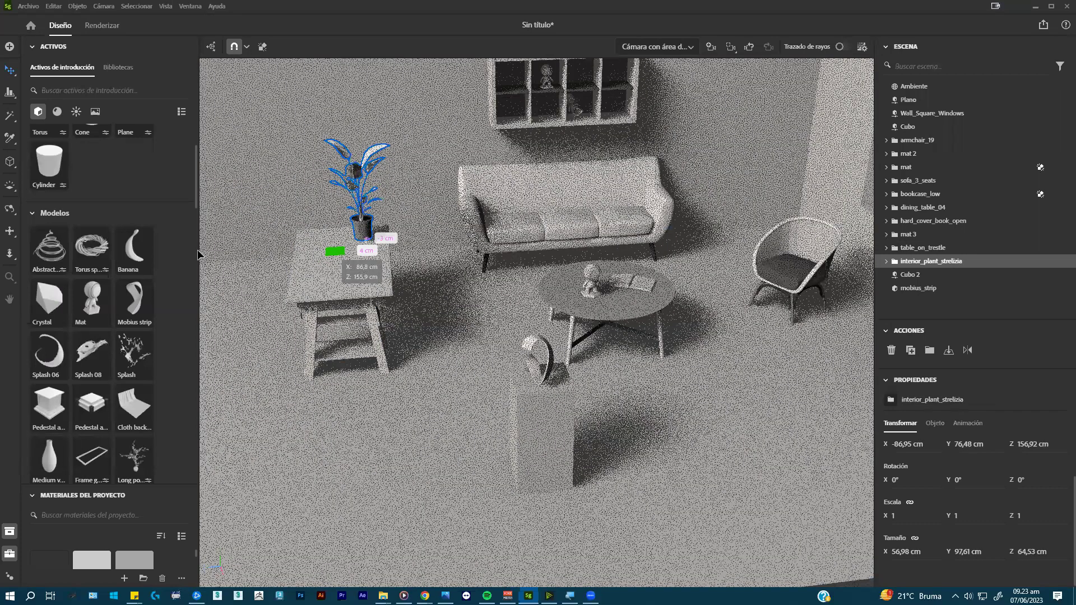
{"action": "scroll", "coordinate": [80, 245], "scroll_direction": "up", "scroll_amount": 2}
{"action": "scroll", "coordinate": [82, 245], "scroll_direction": "down", "scroll_amount": 10}
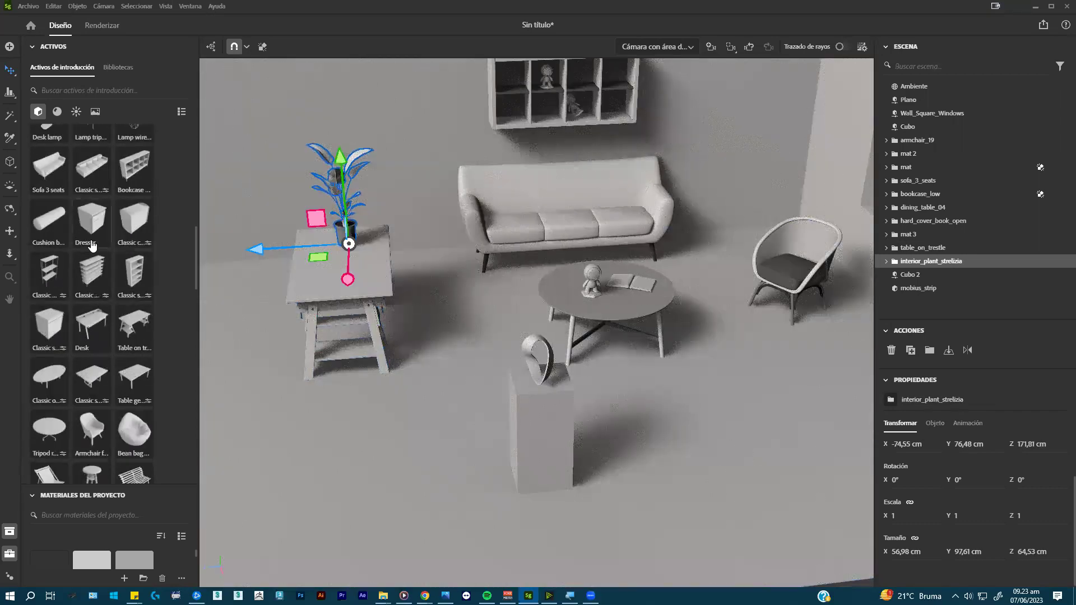
{"action": "scroll", "coordinate": [92, 245], "scroll_direction": "up", "scroll_amount": 3}
- Add a tripod lamp and move it toward the back left of the room
{"action": "left_click", "coordinate": [94, 229]}
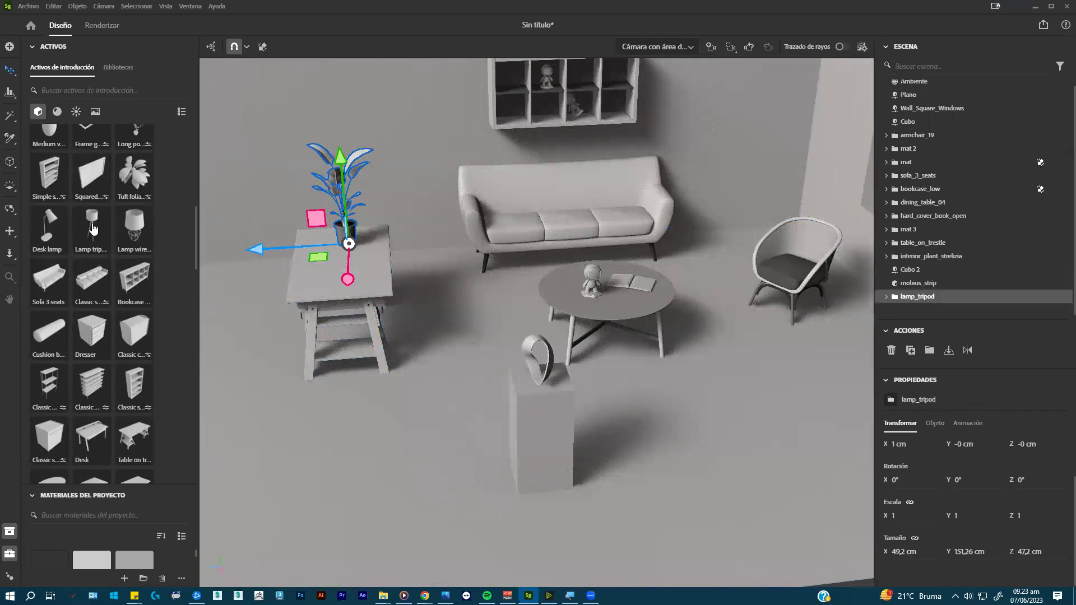
{"action": "left_click_drag", "start_coordinate": [397, 277], "coordinate": [386, 287]}
{"action": "right_click_drag", "start_coordinate": [476, 215], "coordinate": [357, 202]}
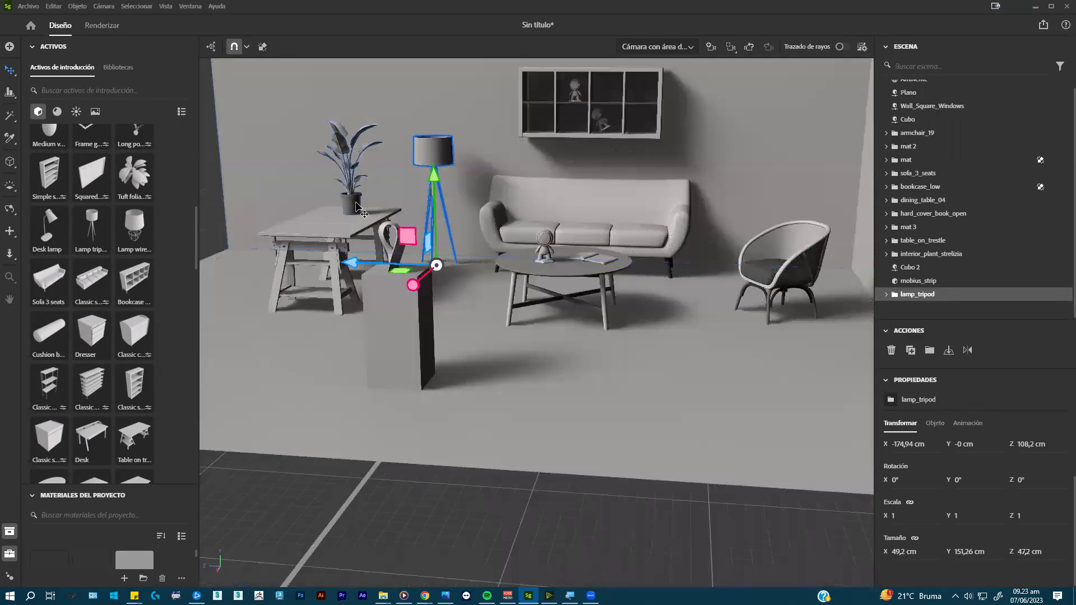
- Select the trestle table and plant together and slide them left along Z
{"action": "left_click", "coordinate": [349, 209]}
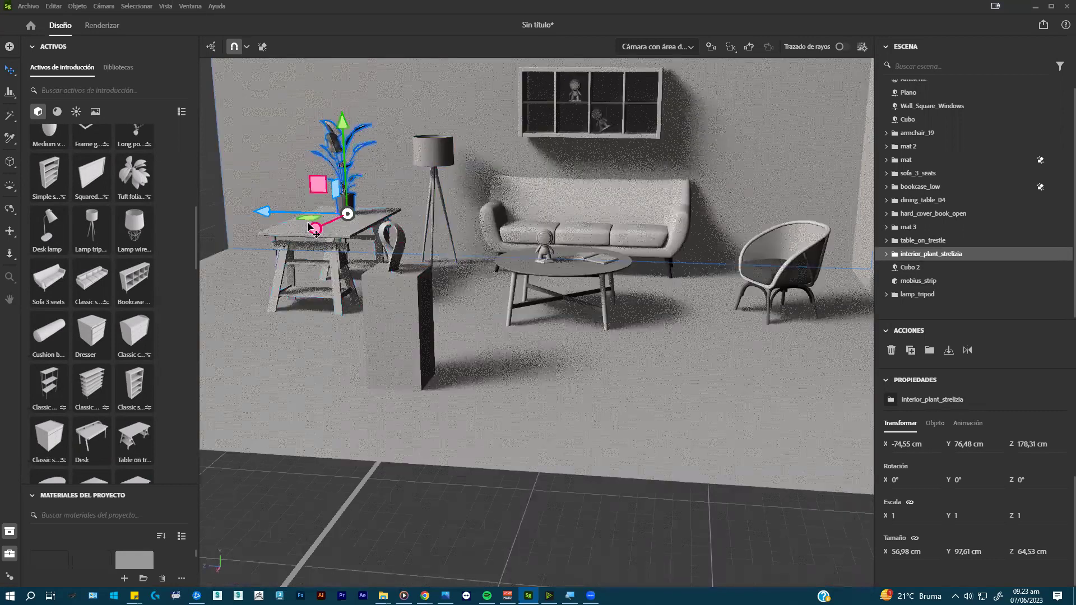
{"action": "left_click", "coordinate": [309, 229]}
{"action": "double_click", "coordinate": [355, 205]}
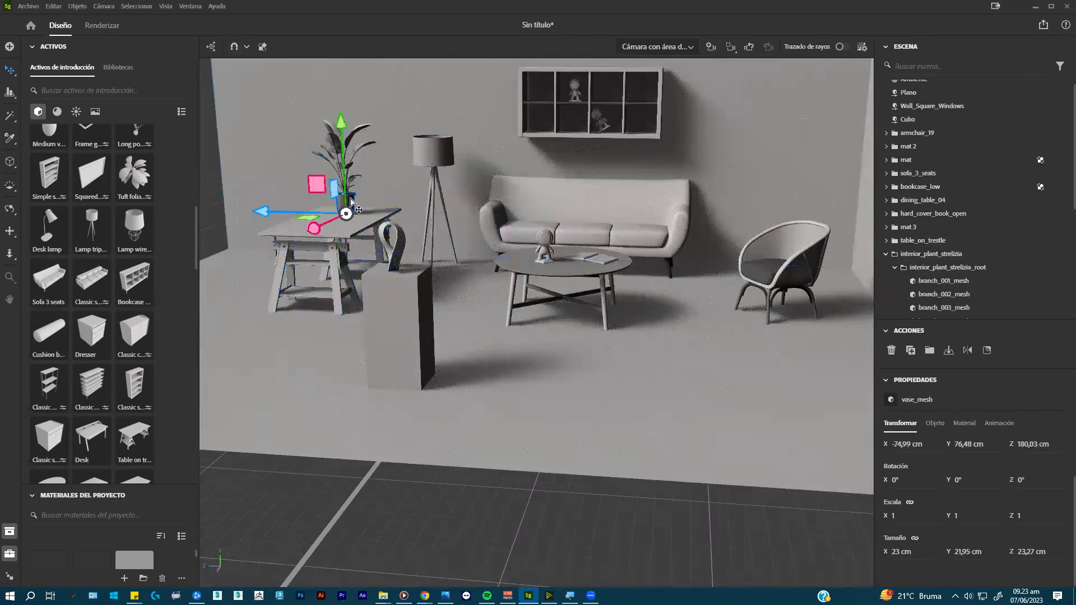
{"action": "left_click", "coordinate": [357, 226]}
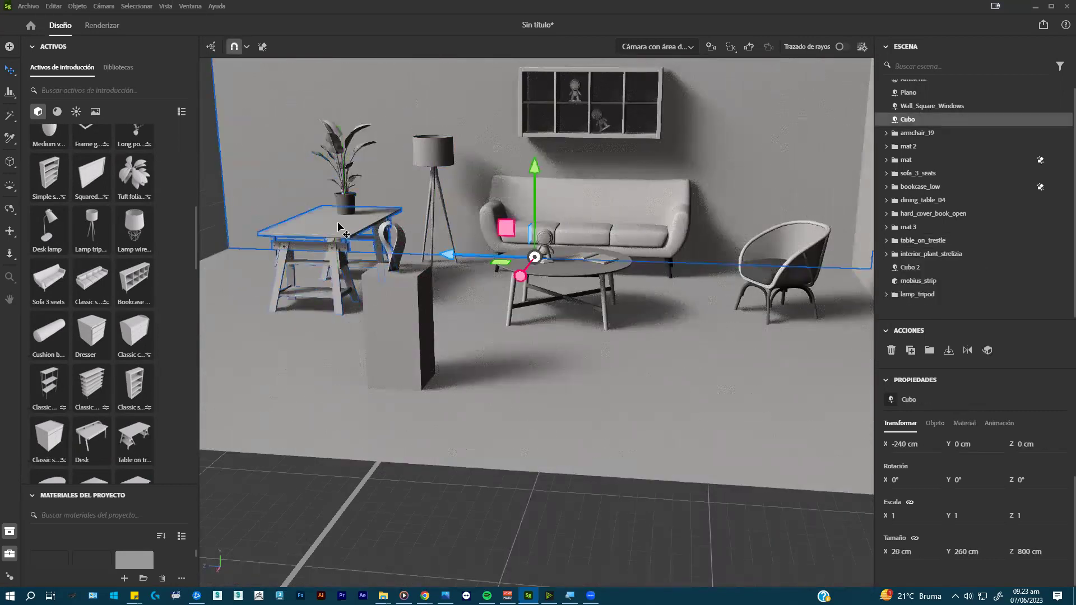
{"action": "left_click", "coordinate": [348, 168], "text": "shift"}
{"action": "left_click_drag", "start_coordinate": [257, 290], "coordinate": [225, 288]}
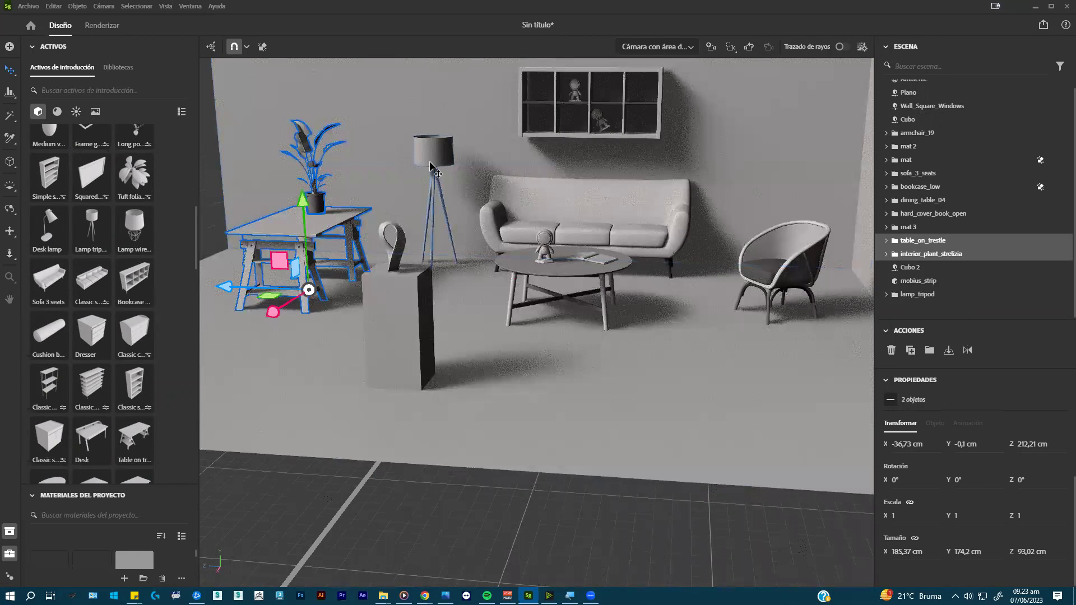
- Alt-drag the tripod lamp to place a duplicate beside the armchair
{"action": "left_click", "coordinate": [430, 166]}
{"action": "right_click_drag", "start_coordinate": [473, 191], "coordinate": [583, 196]}
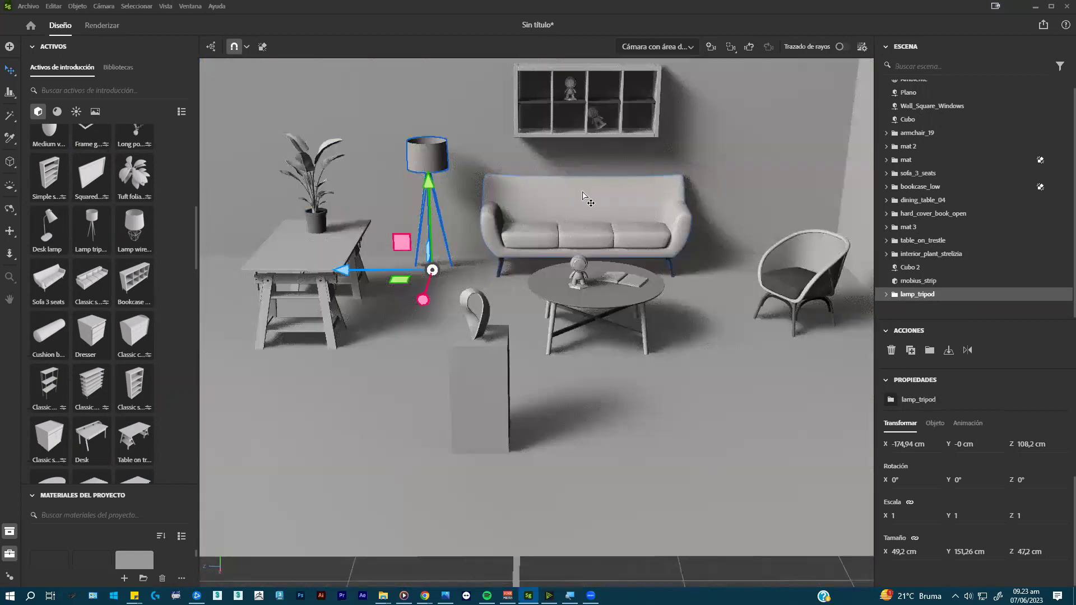
{"action": "left_click_drag", "start_coordinate": [364, 273], "coordinate": [673, 272], "text": "alt"}
- Move the original tripod lamp slightly further left and inspect its legs
{"action": "left_click", "coordinate": [429, 235]}
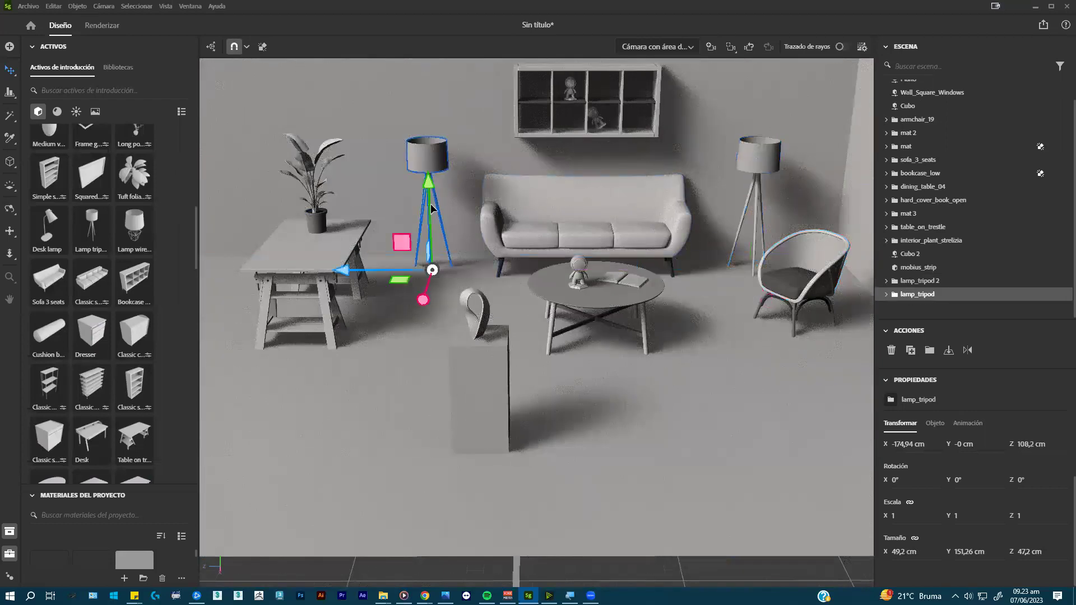
{"action": "mouse_move", "coordinate": [344, 268]}
{"action": "left_mouse_down"}
{"action": "mouse_move", "coordinate": [328, 264]}
{"action": "mouse_move", "coordinate": [348, 250]}
{"action": "left_mouse_up"}
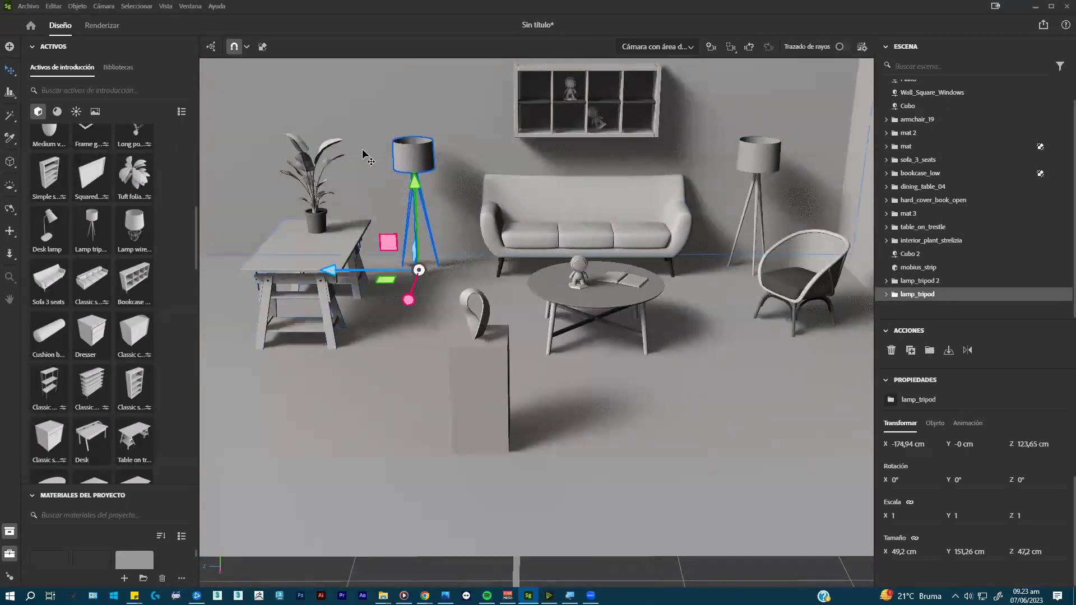
{"action": "scroll", "coordinate": [362, 149], "scroll_direction": "up", "scroll_amount": 4}
{"action": "middle_click_drag", "start_coordinate": [400, 186], "coordinate": [682, 491]}
{"action": "scroll", "coordinate": [508, 275], "scroll_direction": "up", "scroll_amount": 3}
{"action": "scroll", "coordinate": [497, 253], "scroll_direction": "up", "scroll_amount": 2}
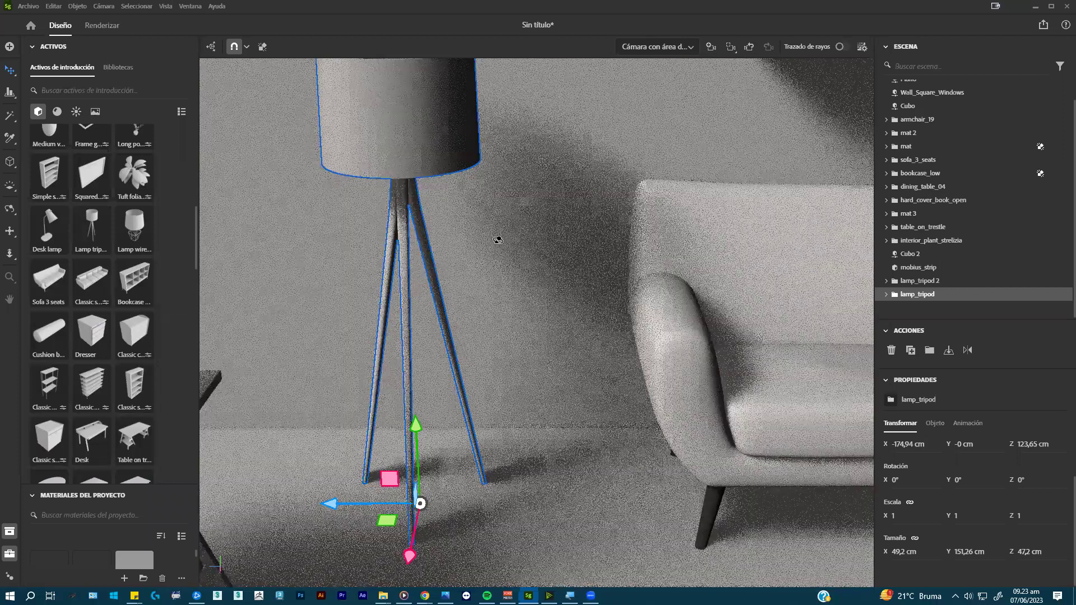
{"action": "double_click", "coordinate": [428, 244]}
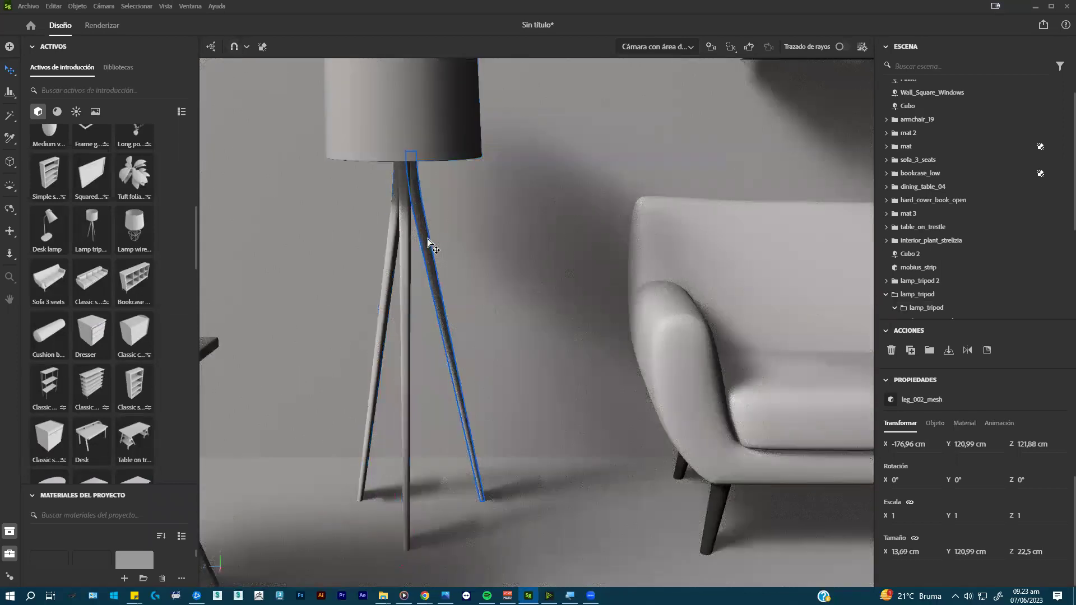
{"action": "left_click", "coordinate": [393, 256]}
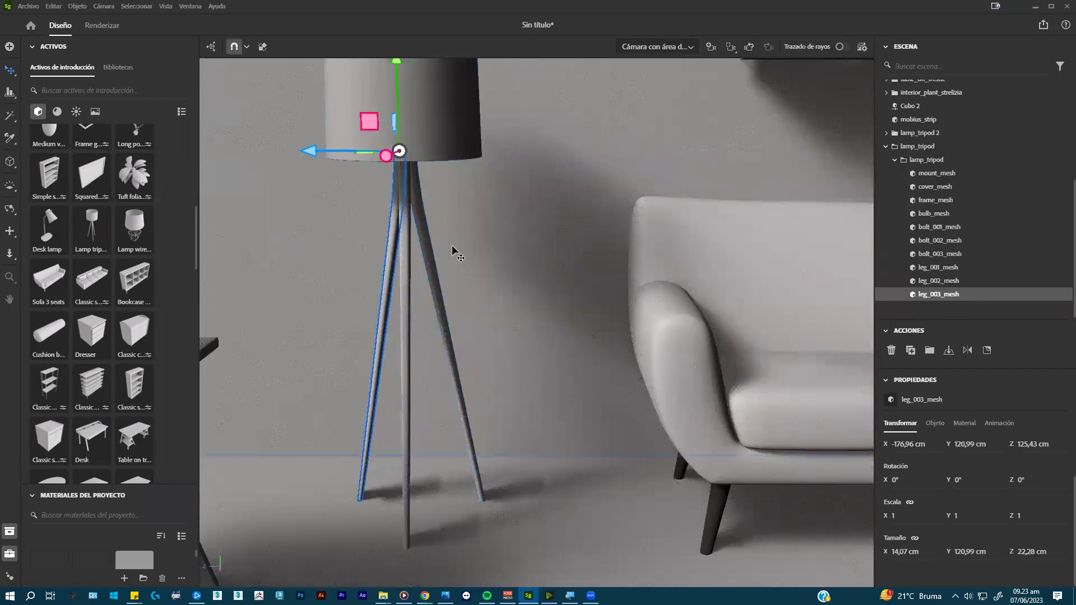
{"action": "scroll", "coordinate": [452, 244], "scroll_direction": "down", "scroll_amount": 5}
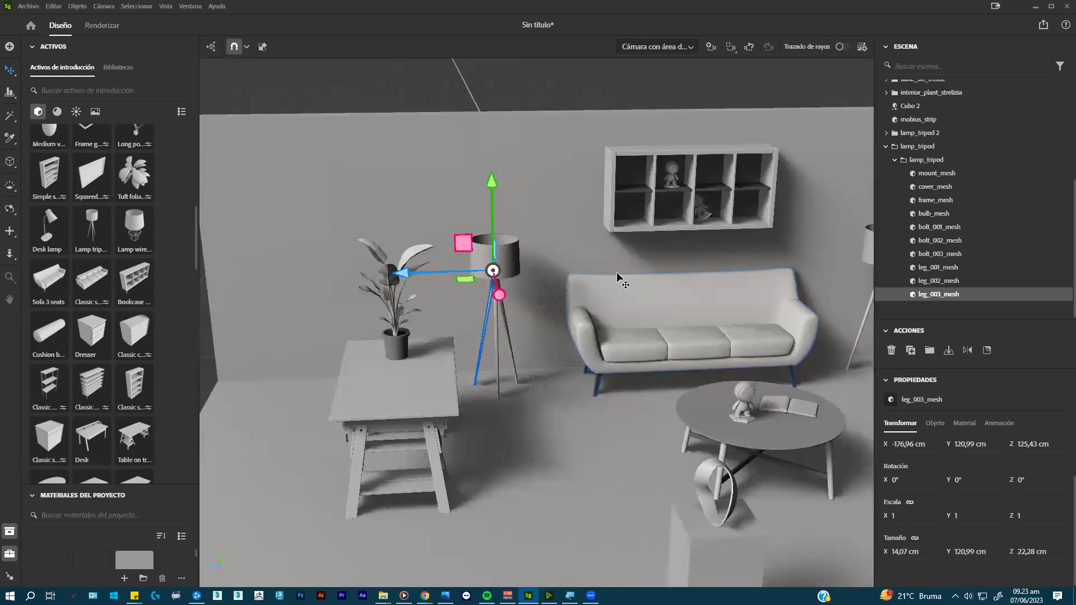
{"action": "scroll", "coordinate": [498, 215], "scroll_direction": "down", "scroll_amount": 3}
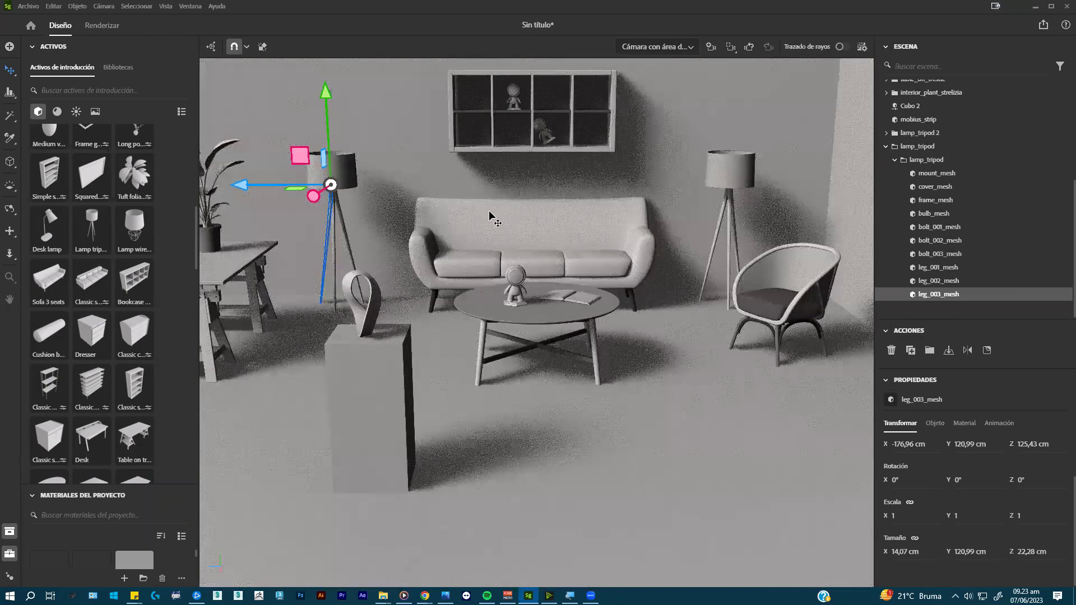
{"action": "scroll", "coordinate": [529, 238], "scroll_direction": "up", "scroll_amount": 4}
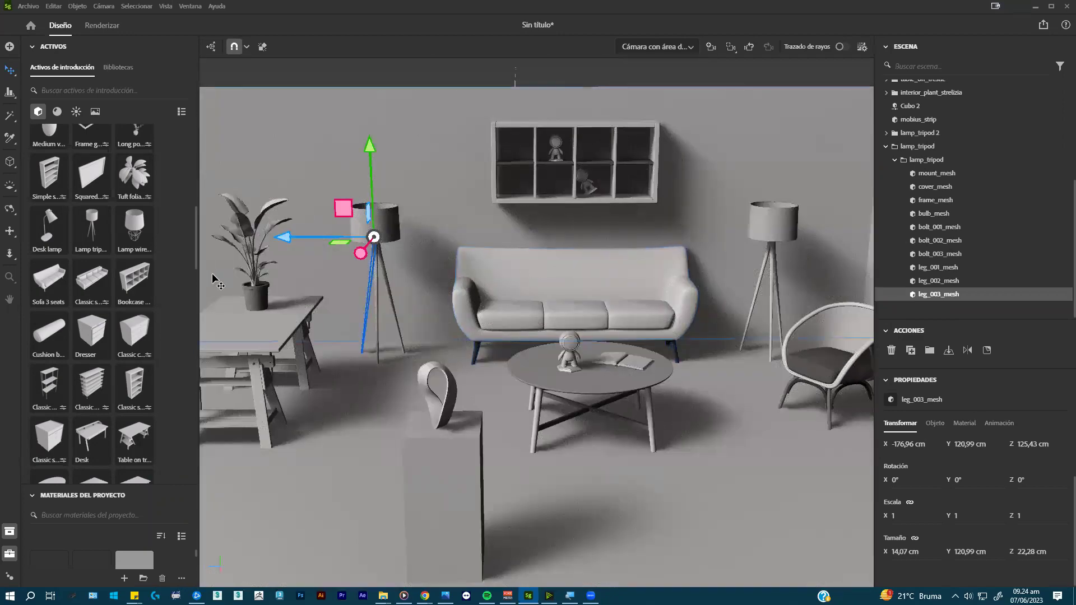
- Add a Point light from Lights and set it inside the left lamp's shade at about Y 135
{"action": "left_click", "coordinate": [76, 112]}
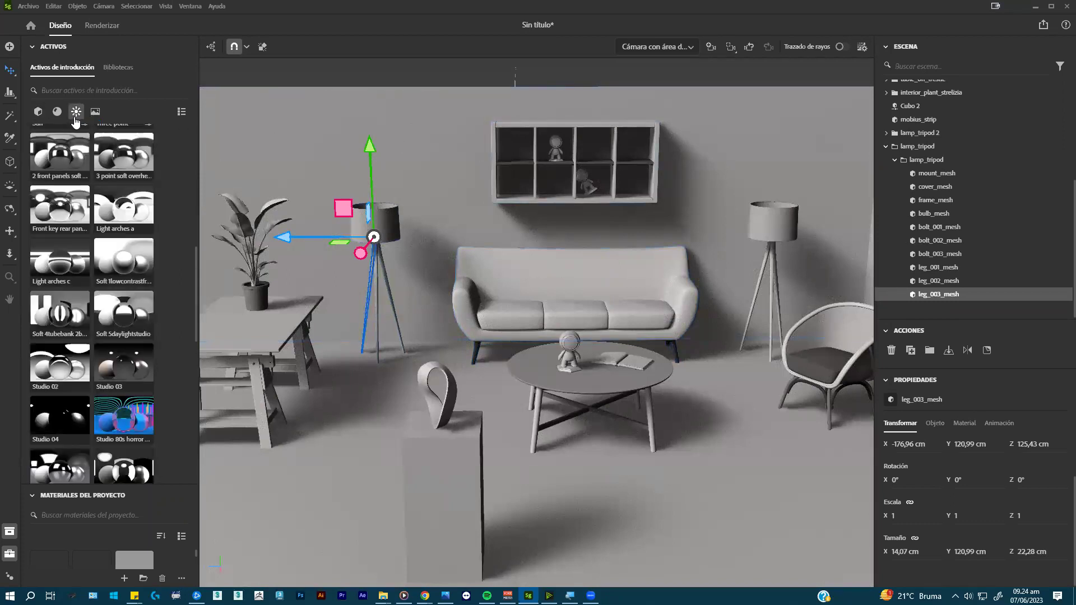
{"action": "scroll", "coordinate": [102, 161], "scroll_direction": "up", "scroll_amount": 8}
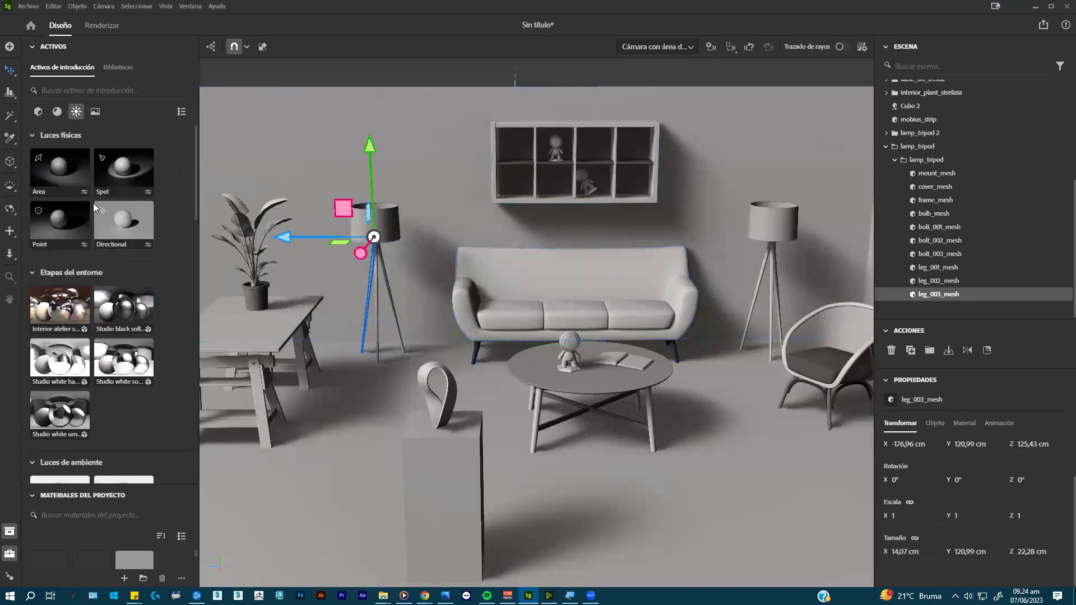
{"action": "left_click", "coordinate": [63, 225]}
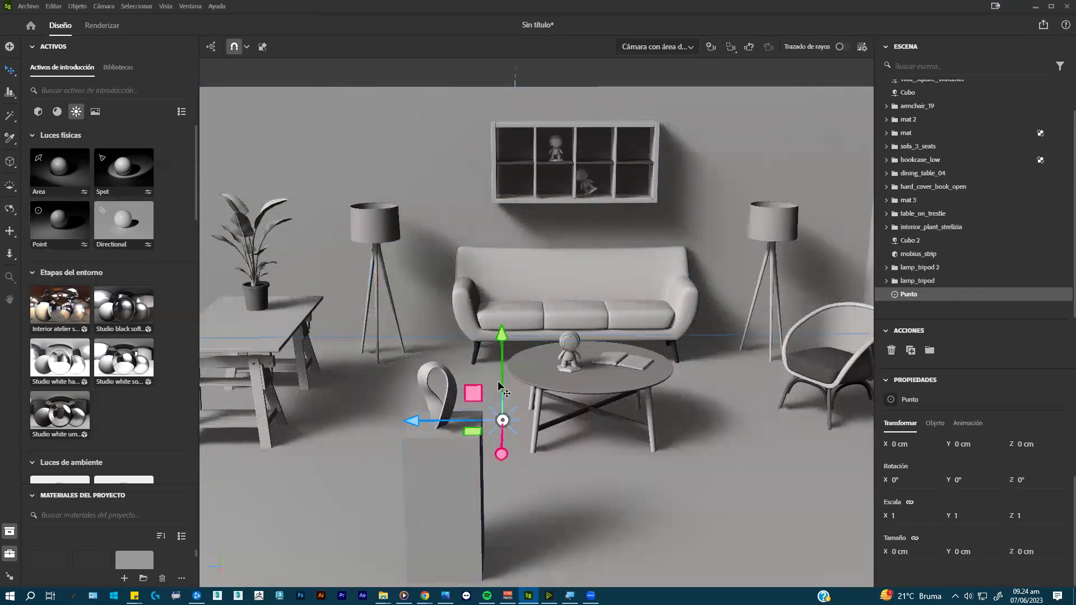
{"action": "left_click_drag", "start_coordinate": [502, 369], "coordinate": [519, 228]}
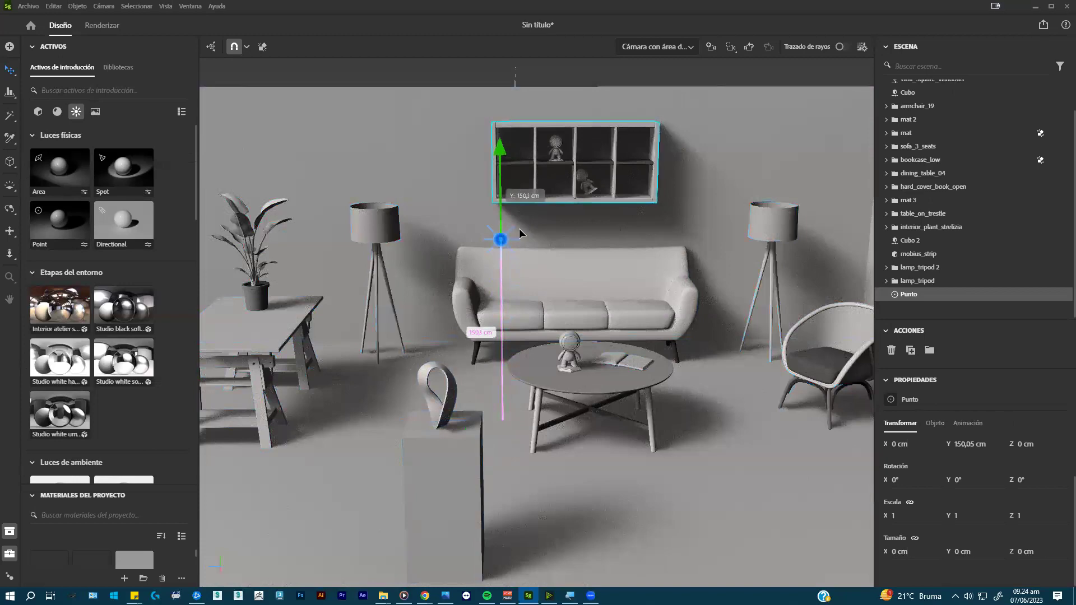
{"action": "right_click_drag", "start_coordinate": [587, 403], "coordinate": [501, 316]}
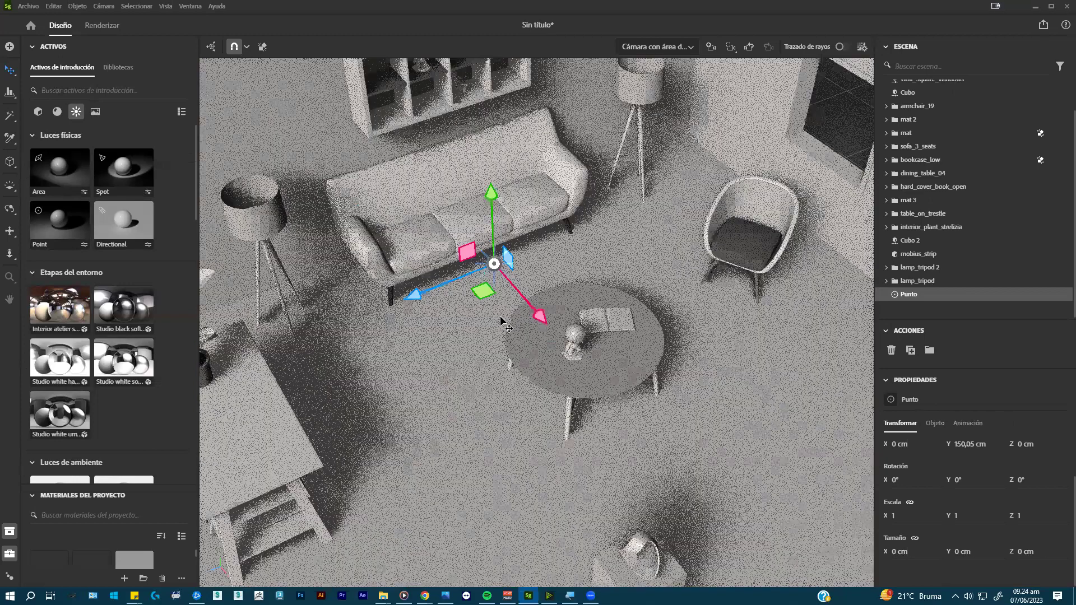
{"action": "scroll", "coordinate": [501, 318], "scroll_direction": "down", "scroll_amount": 2}
{"action": "left_click_drag", "start_coordinate": [469, 355], "coordinate": [270, 309]}
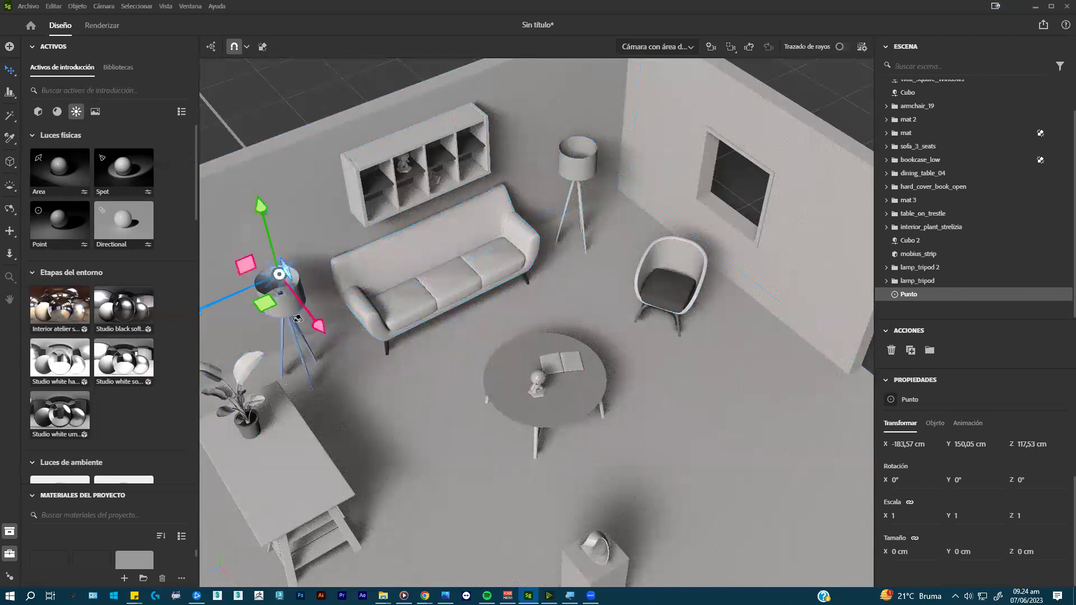
{"action": "right_click_drag", "start_coordinate": [262, 345], "coordinate": [254, 380]}
{"action": "middle_click_drag", "start_coordinate": [327, 281], "coordinate": [441, 438]}
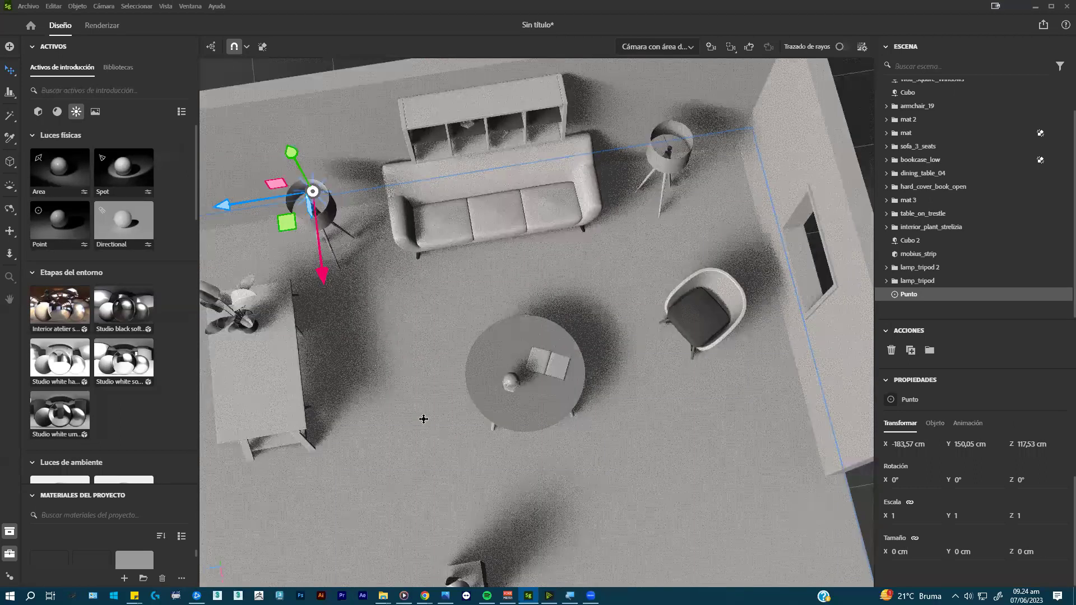
{"action": "left_click_drag", "start_coordinate": [392, 386], "coordinate": [389, 393]}
{"action": "middle_click_drag", "start_coordinate": [425, 392], "coordinate": [421, 335]}
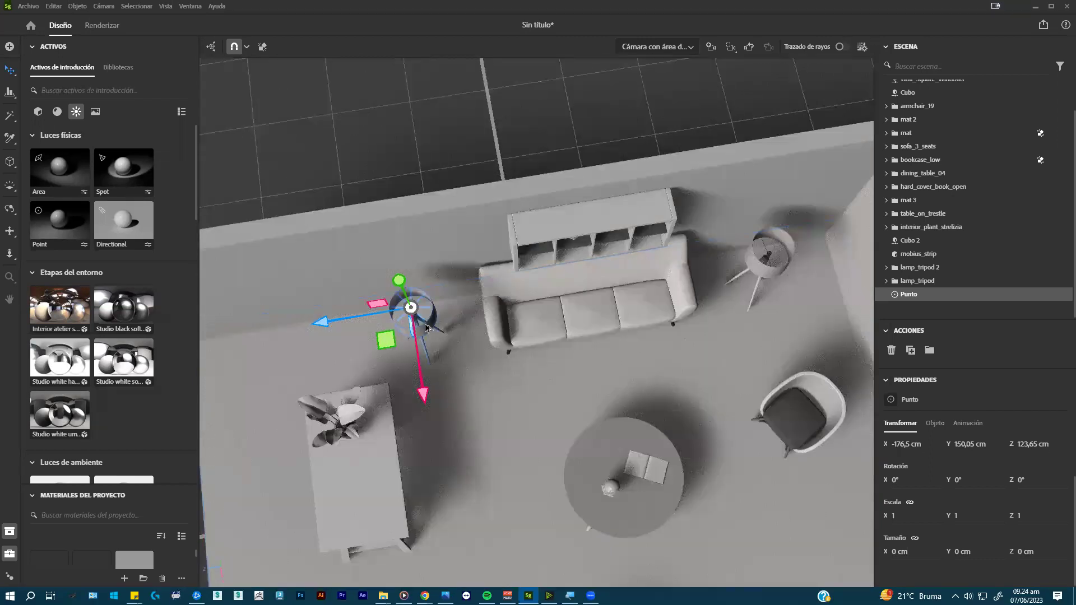
{"action": "right_click_drag", "start_coordinate": [429, 172], "coordinate": [431, 137]}
{"action": "left_click_drag", "start_coordinate": [429, 213], "coordinate": [492, 244]}
- Alt-drag the point light to duplicate it into the right-hand lamp's shade
{"action": "middle_click_drag", "start_coordinate": [482, 274], "coordinate": [438, 276]}
{"action": "right_click_drag", "start_coordinate": [384, 326], "coordinate": [308, 320]}
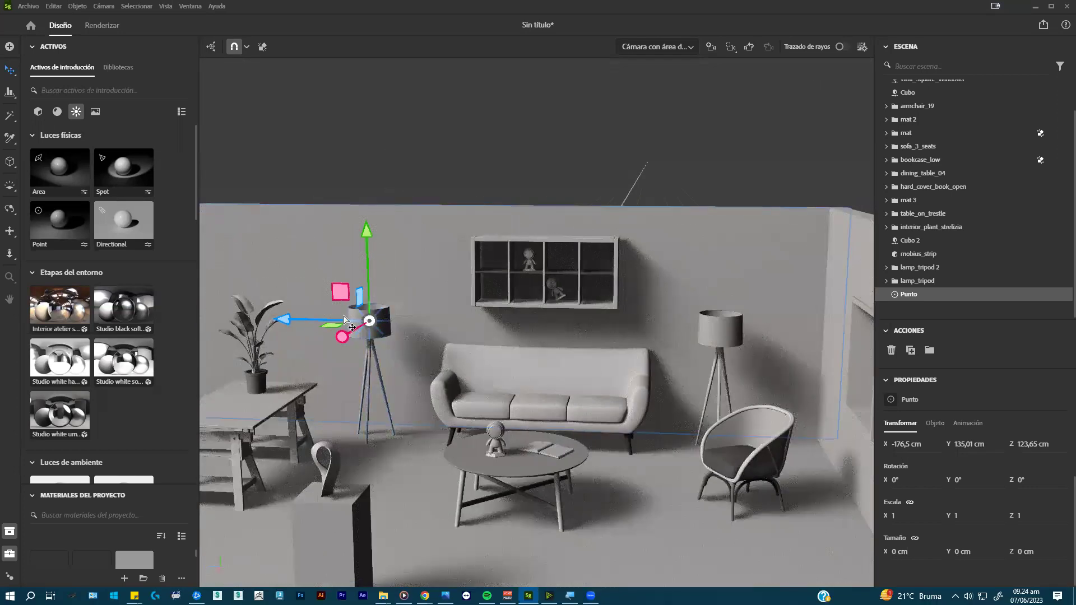
{"action": "left_click_drag", "start_coordinate": [322, 323], "coordinate": [633, 331], "text": "alt"}
{"action": "left_click", "coordinate": [374, 326]}
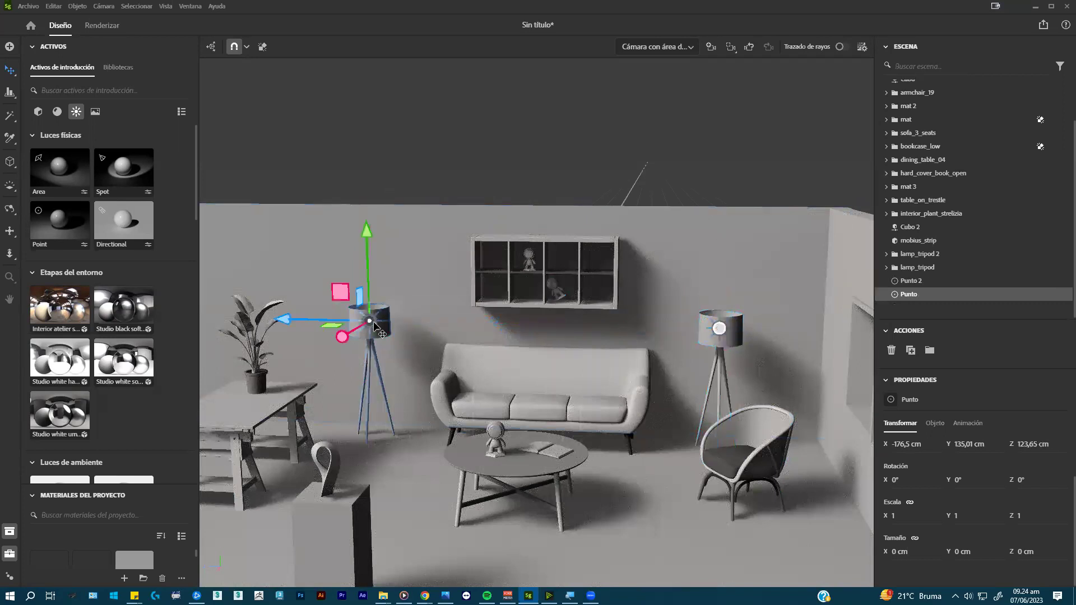
{"action": "left_click_drag", "start_coordinate": [764, 191], "coordinate": [768, 155], "text": "alt"}
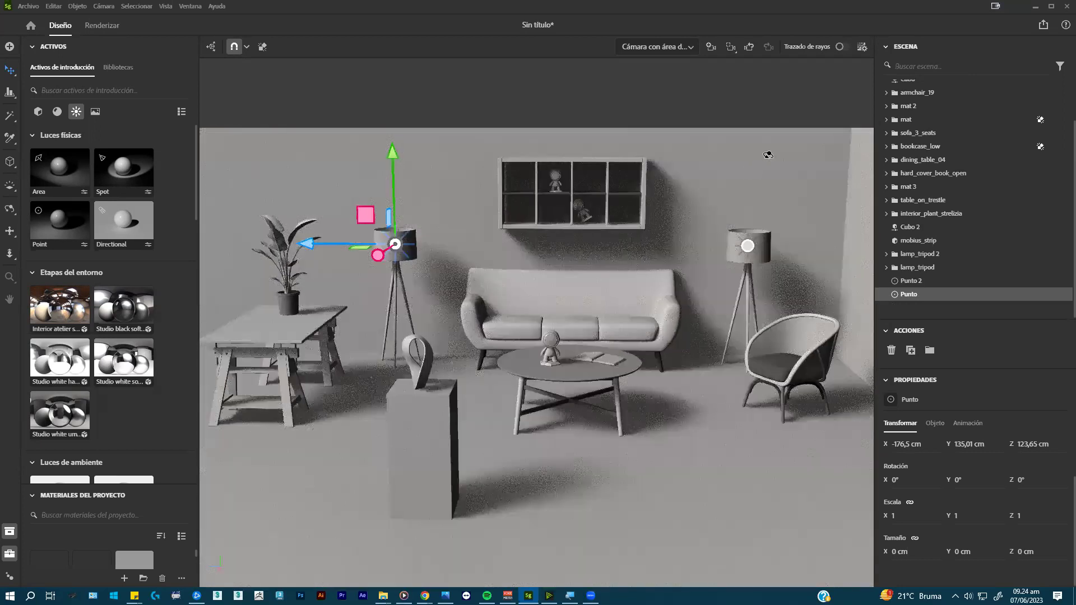
- Enable Trazado de rayos, select Ambiente, and show its Luces settings
{"action": "left_click", "coordinate": [843, 47]}
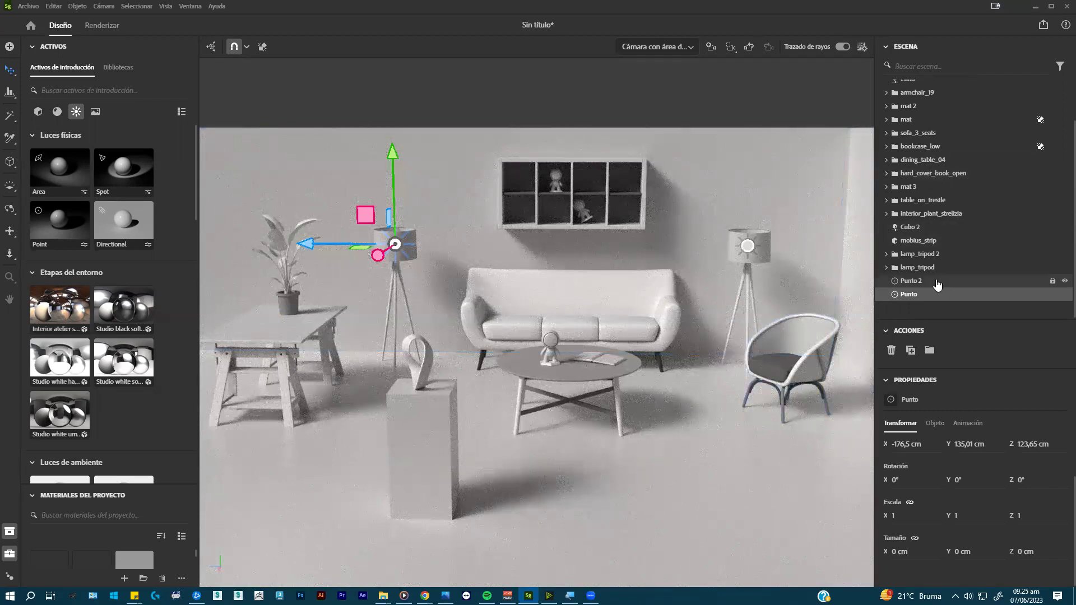
{"action": "scroll", "coordinate": [942, 269], "scroll_direction": "up", "scroll_amount": 3}
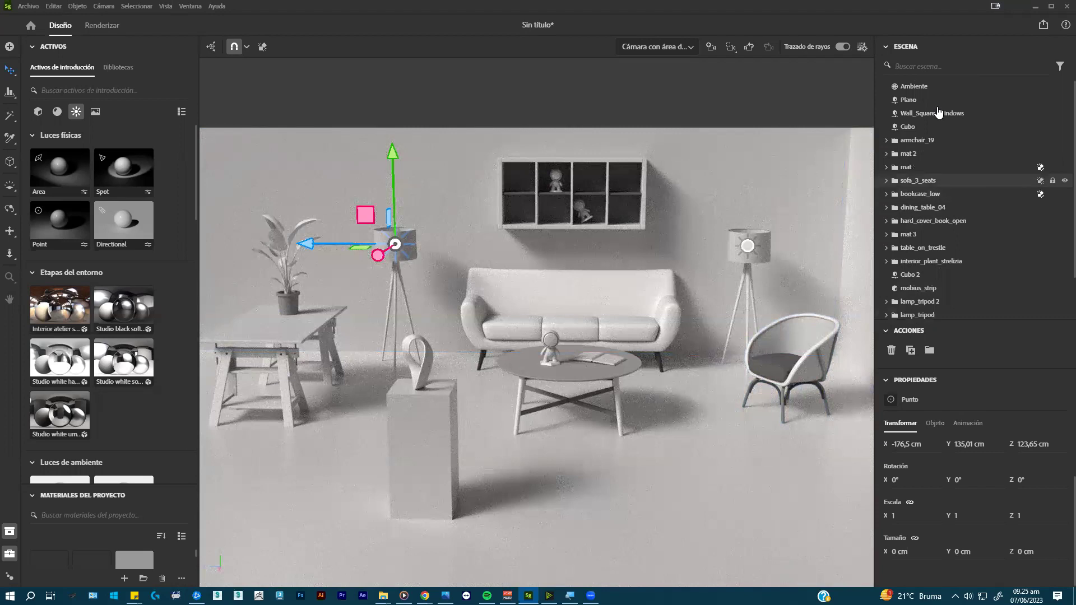
{"action": "left_click", "coordinate": [925, 90]}
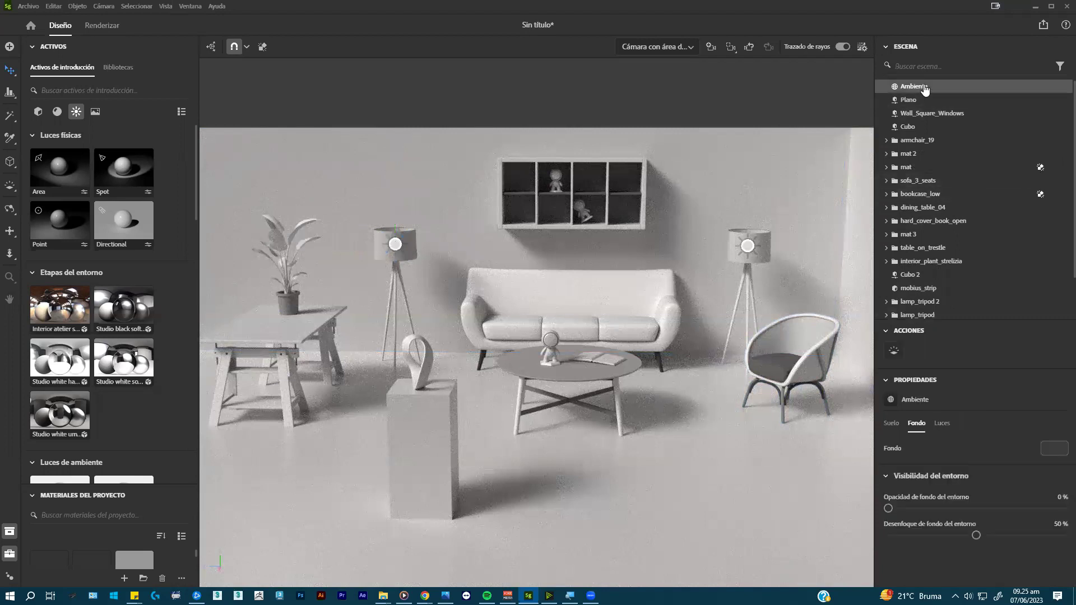
{"action": "left_click", "coordinate": [945, 427]}
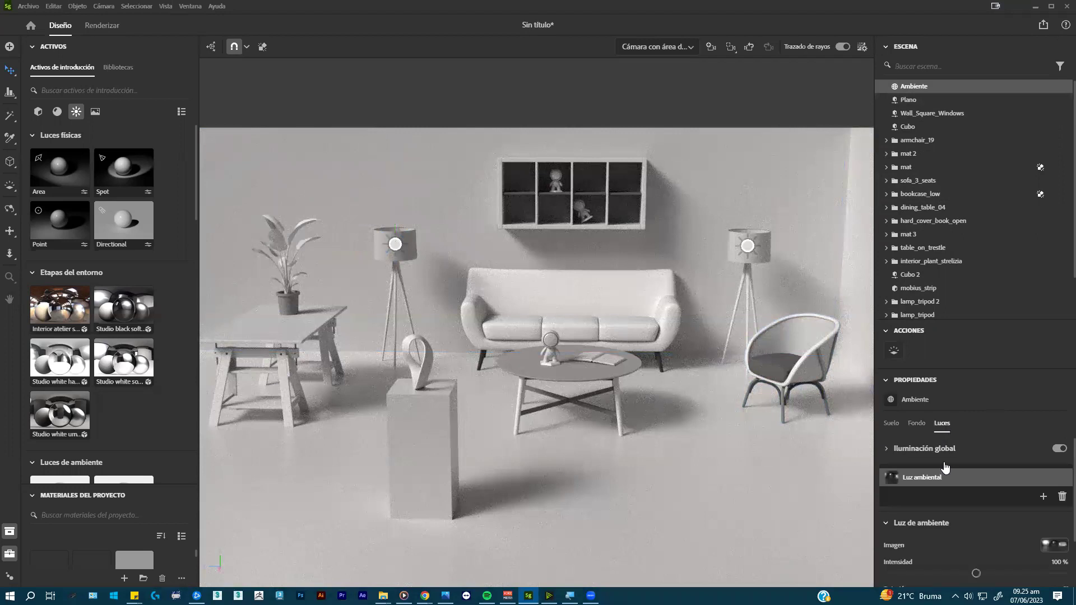
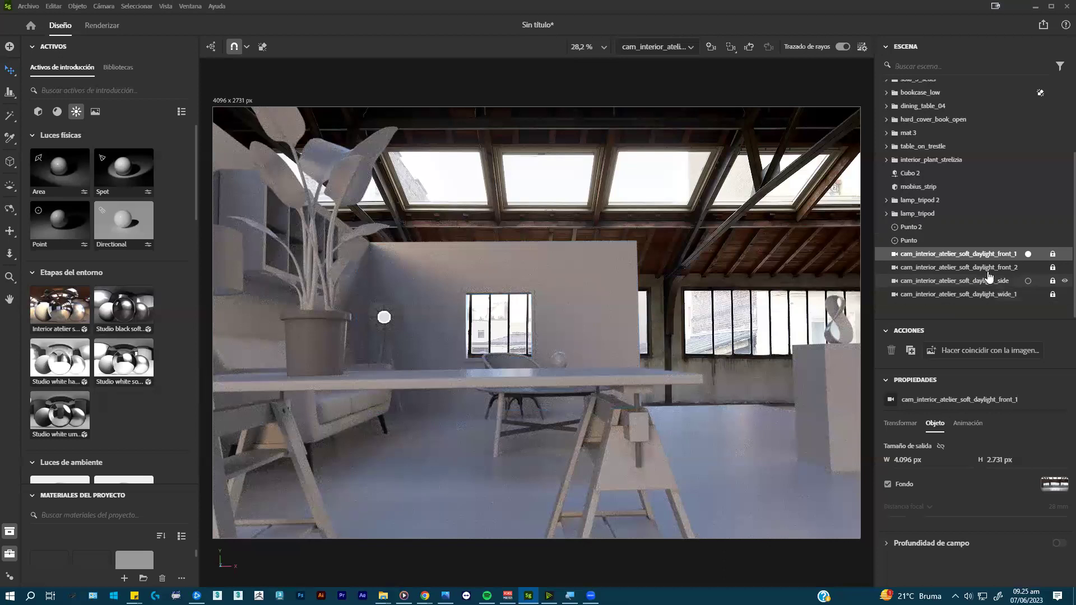
- Look through the cam_interior_atelier_soft_daylight_front_2 camera, framing the sofa, wall shelf and floor lamp
{"action": "double_click", "coordinate": [989, 270]}
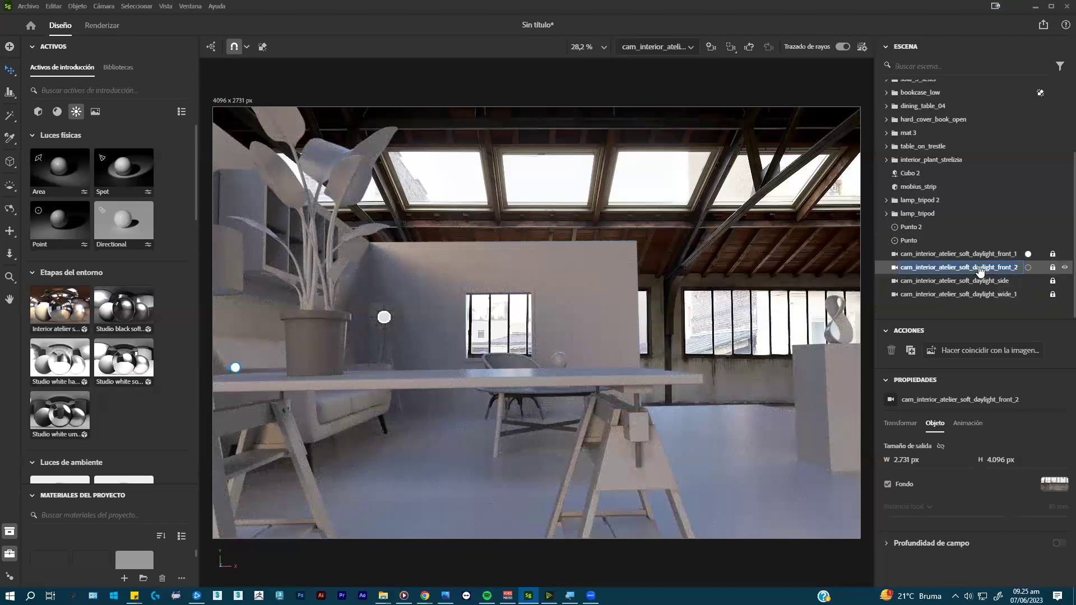
{"action": "left_click", "coordinate": [687, 54]}
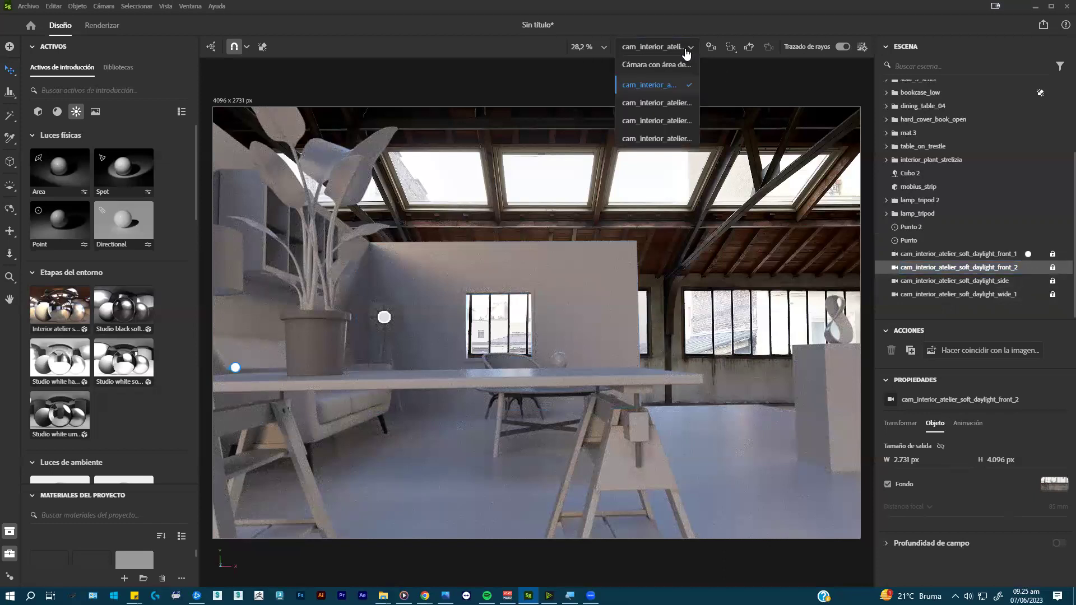
{"action": "left_click", "coordinate": [679, 103]}
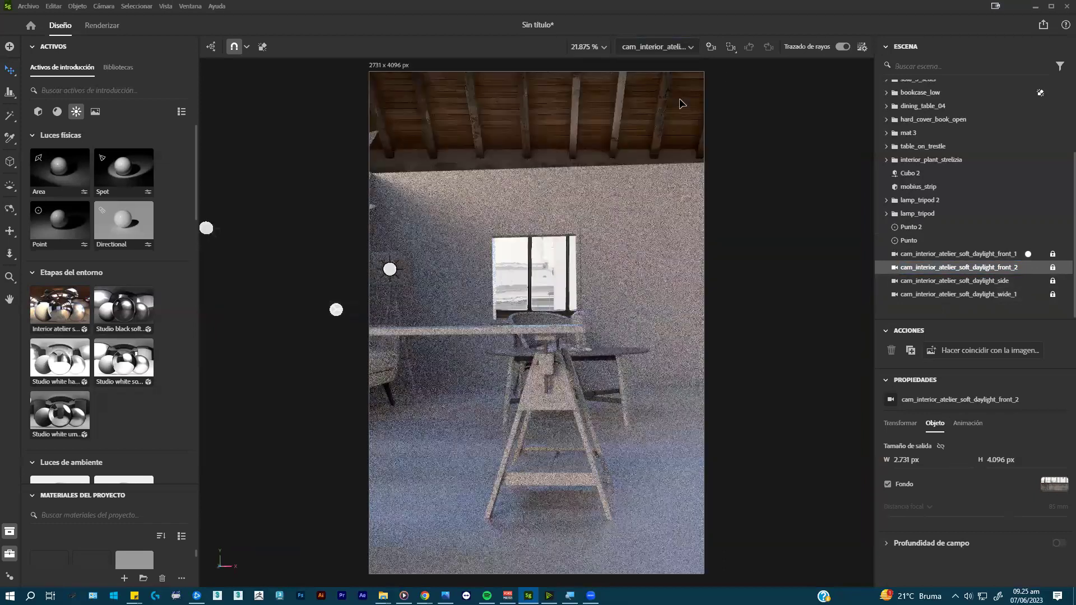
{"action": "left_click", "coordinate": [675, 51]}
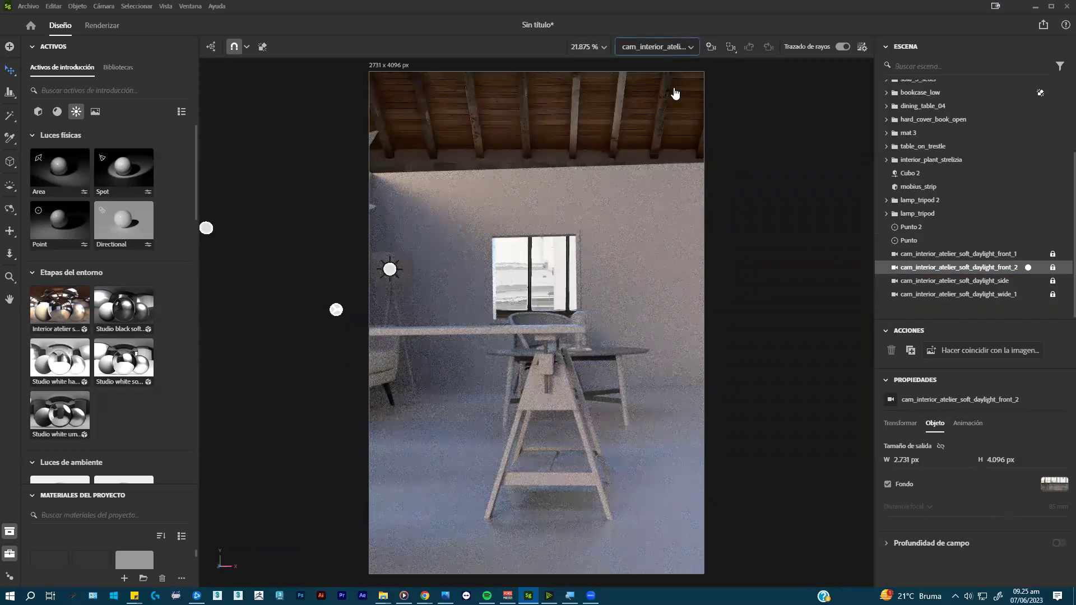
{"action": "left_click", "coordinate": [676, 121]}
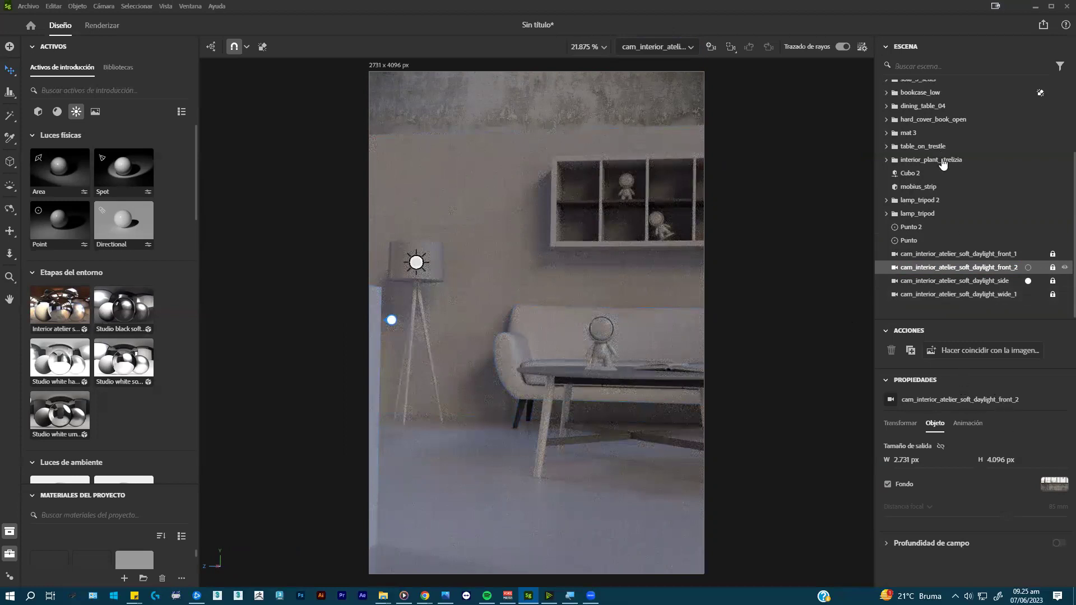
{"action": "scroll", "coordinate": [942, 168], "scroll_direction": "up", "scroll_amount": 5}
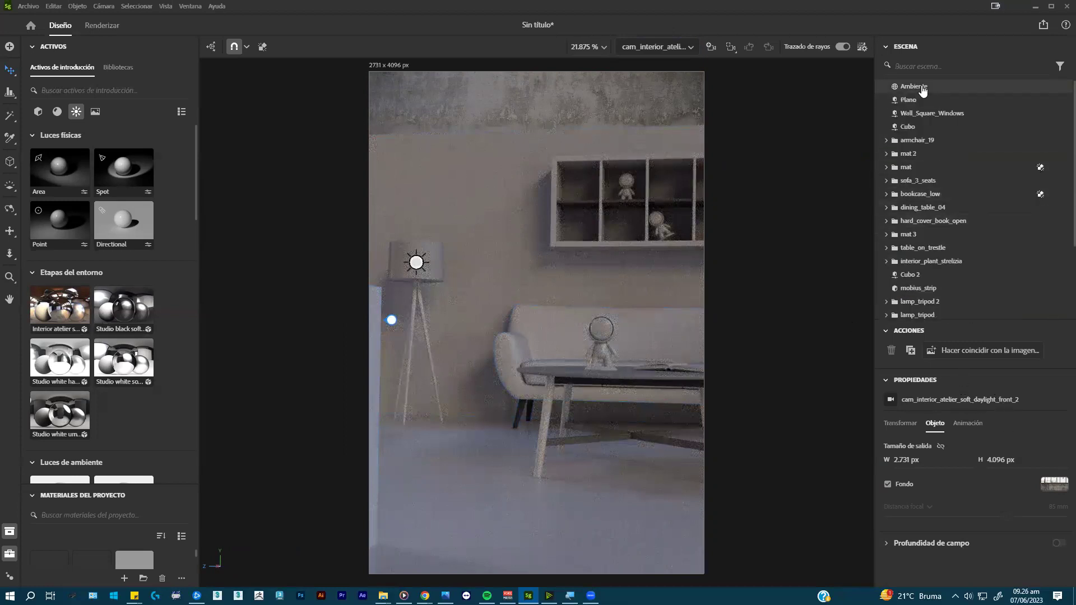
- Set Ambiente's light exposure to 0,56 and temperature offset to -0,04, then show its Fondo settings
{"action": "left_click", "coordinate": [923, 88]}
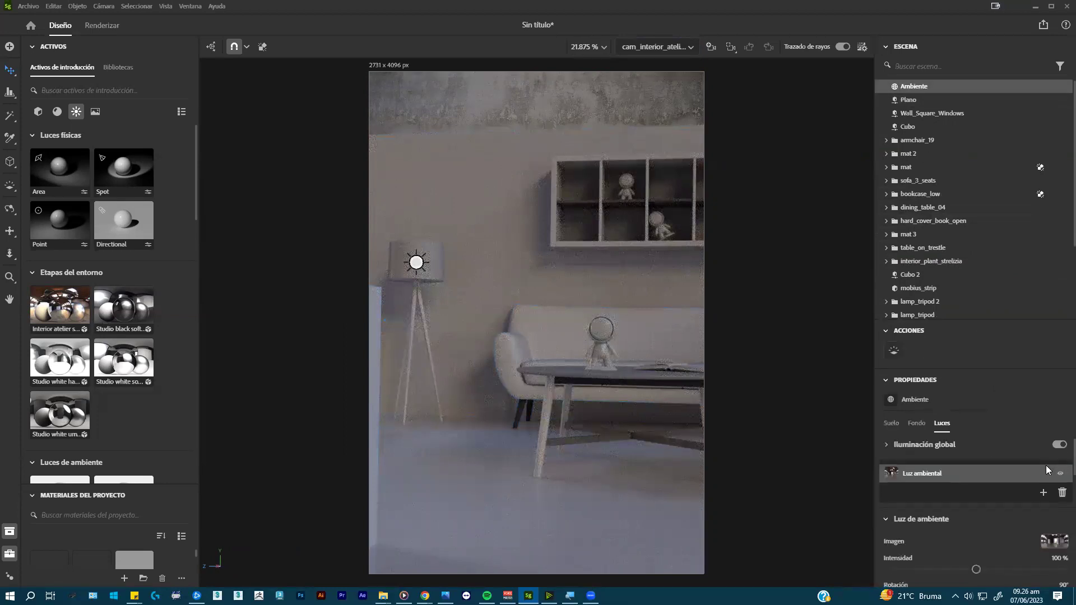
{"action": "scroll", "coordinate": [1043, 467], "scroll_direction": "down", "scroll_amount": 5}
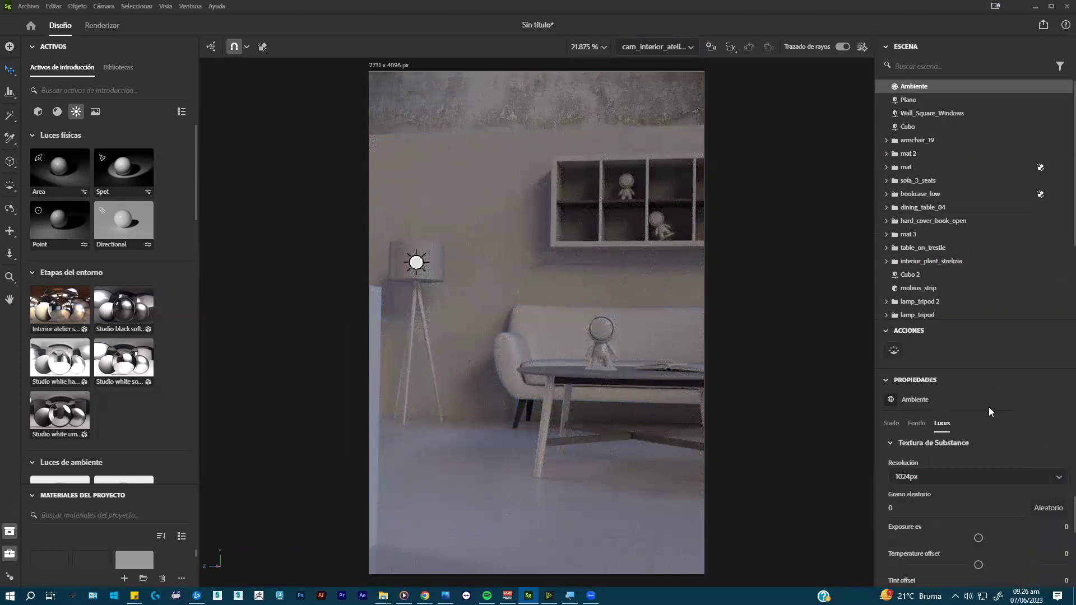
{"action": "scroll", "coordinate": [993, 490], "scroll_direction": "down", "scroll_amount": 1}
{"action": "left_click_drag", "start_coordinate": [979, 482], "coordinate": [975, 508]}
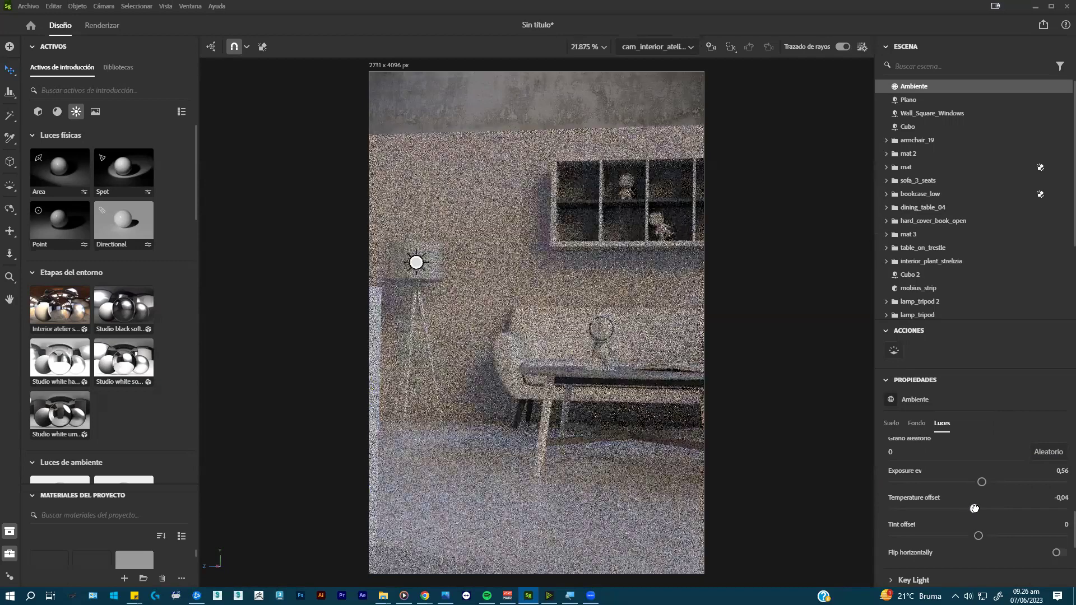
{"action": "scroll", "coordinate": [1010, 522], "scroll_direction": "down", "scroll_amount": 4}
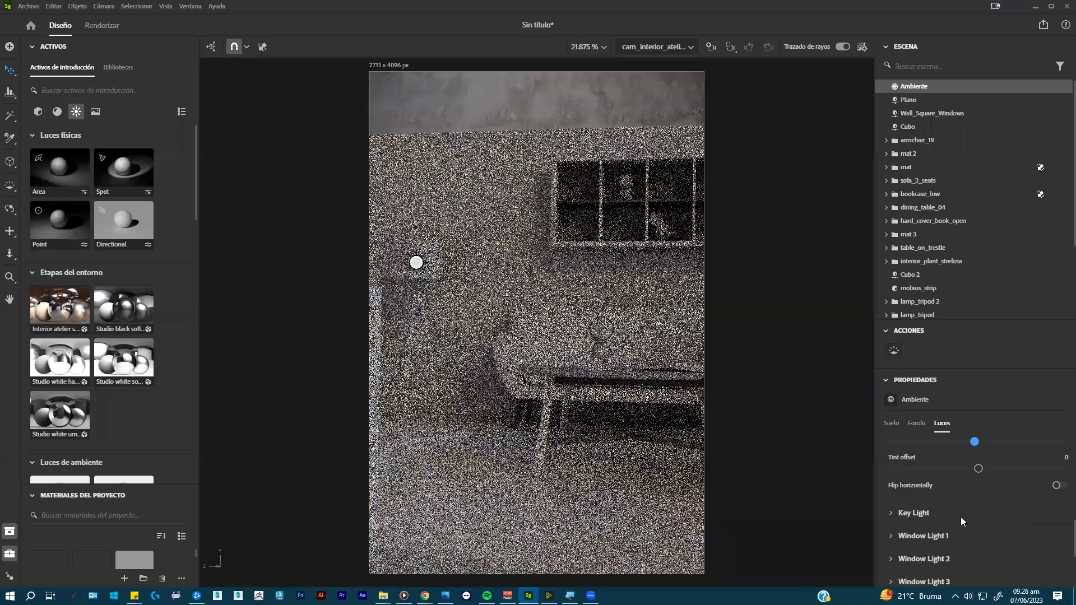
{"action": "scroll", "coordinate": [974, 475], "scroll_direction": "up", "scroll_amount": 6}
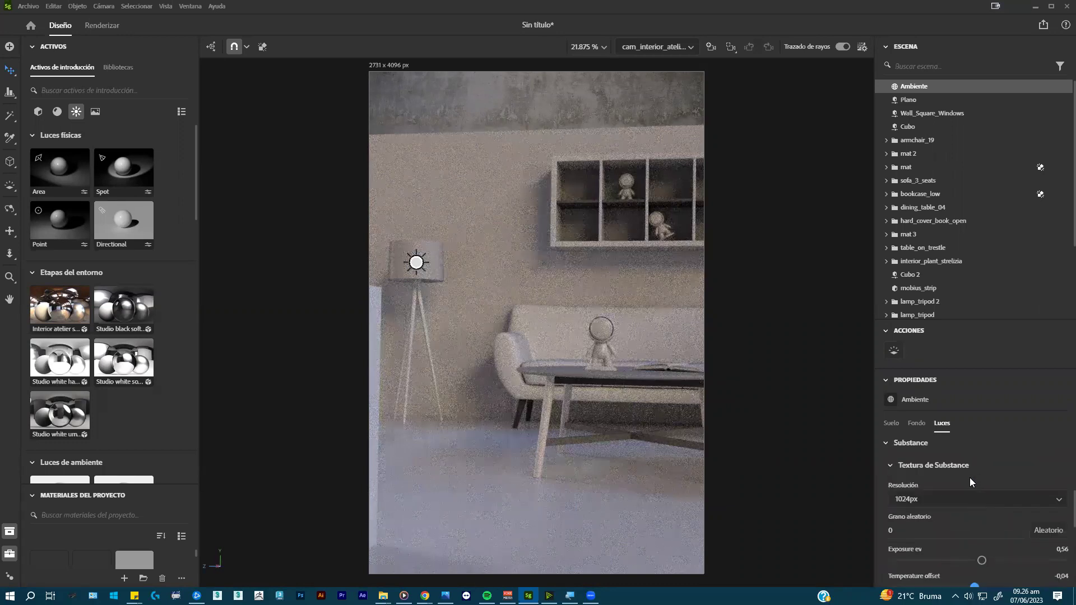
{"action": "scroll", "coordinate": [969, 478], "scroll_direction": "up", "scroll_amount": 3}
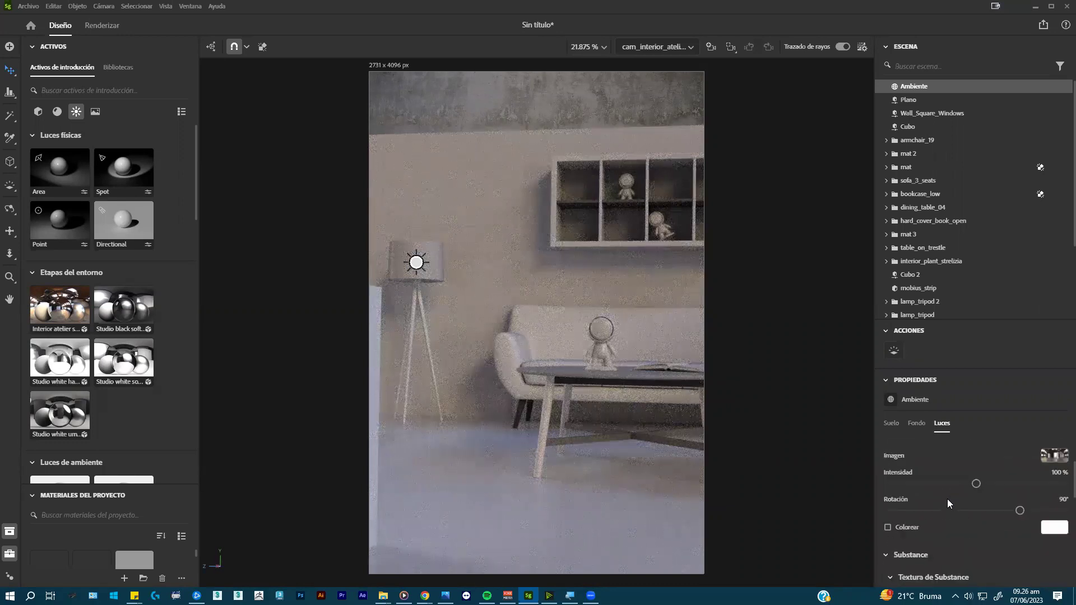
{"action": "left_click", "coordinate": [920, 425]}
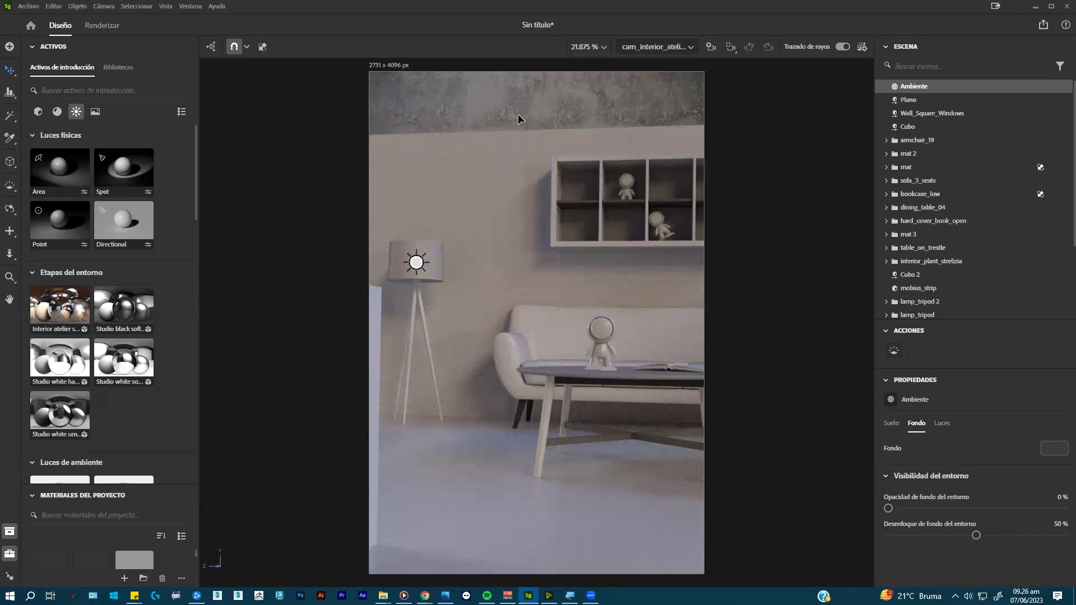
- Switch the viewport to the 'Cámara con área de...' camera to see the whole living room
{"action": "left_click", "coordinate": [657, 48]}
{"action": "left_click", "coordinate": [664, 66]}
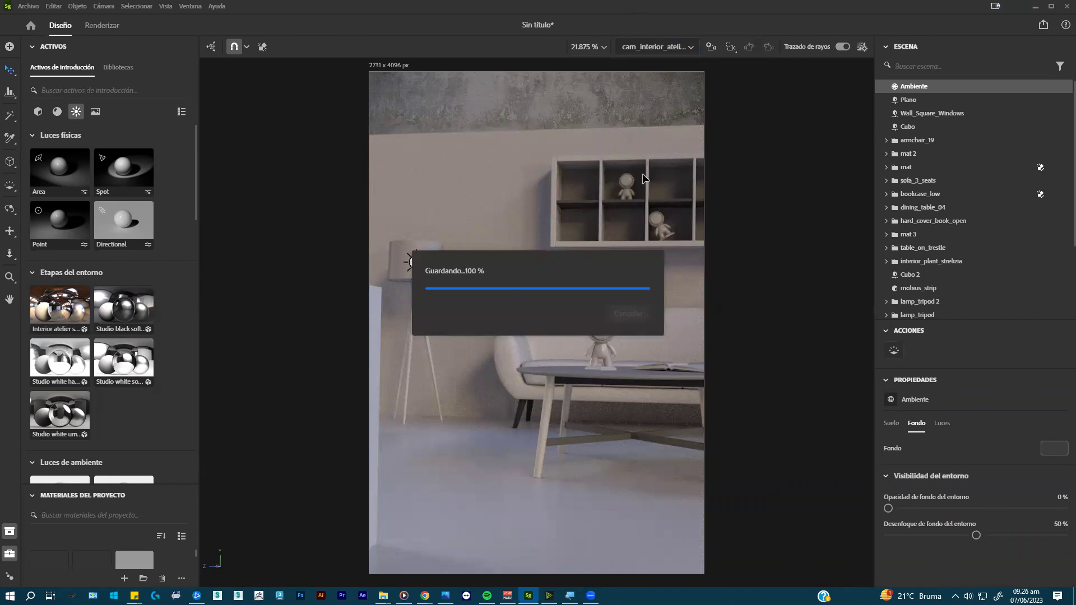
{"action": "left_click", "coordinate": [660, 50]}
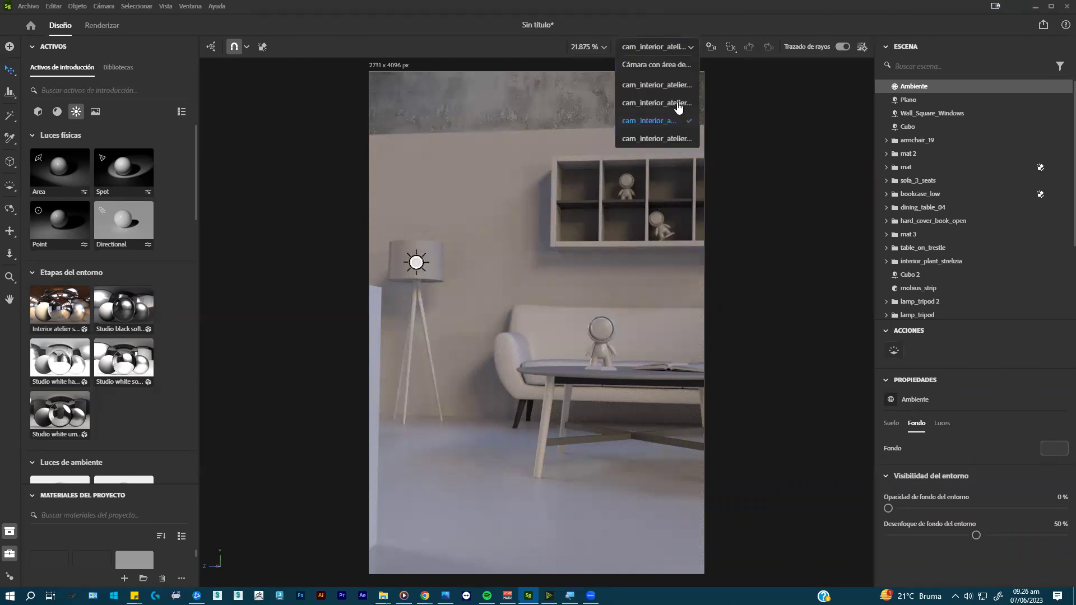
{"action": "left_click", "coordinate": [667, 66]}
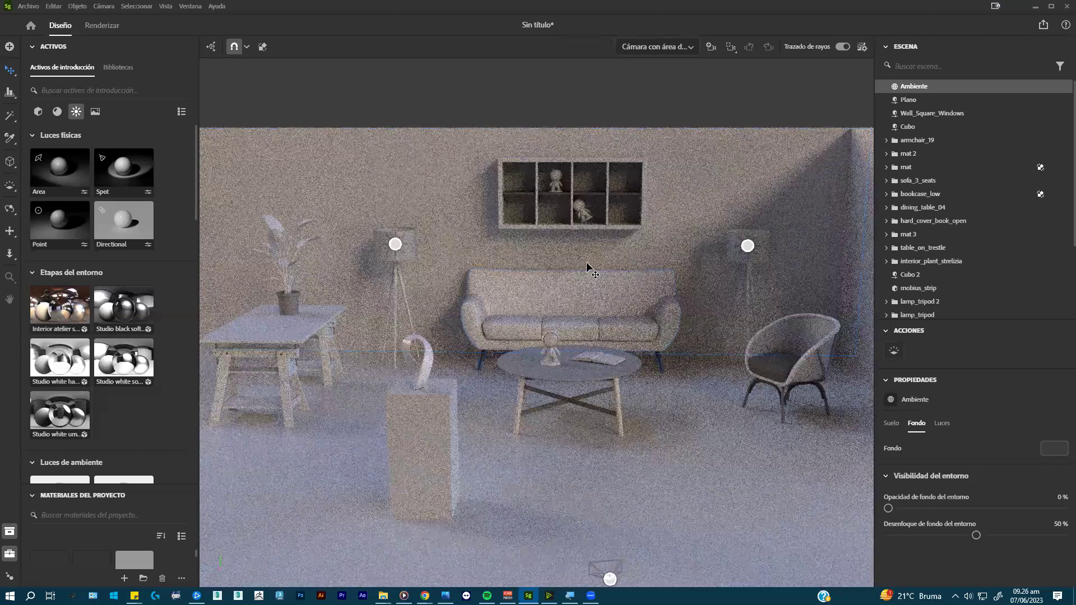
- Set the left lamp's Punto light to exposure 14,9 and 200 % intensity
{"action": "left_click", "coordinate": [401, 246]}
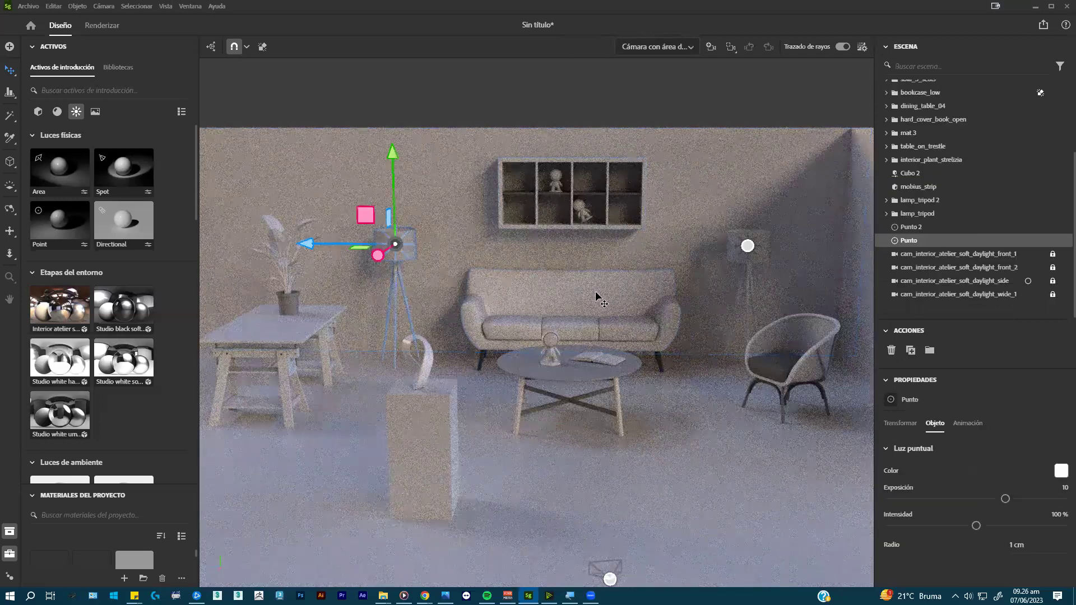
{"action": "left_click_drag", "start_coordinate": [1005, 499], "coordinate": [1019, 498]}
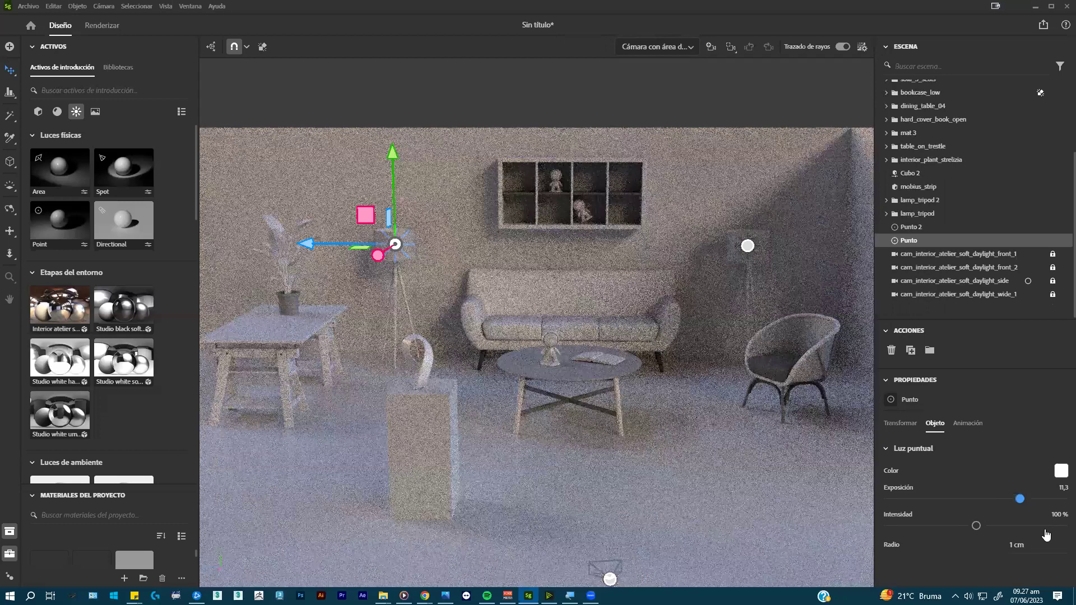
{"action": "left_click", "coordinate": [1045, 526]}
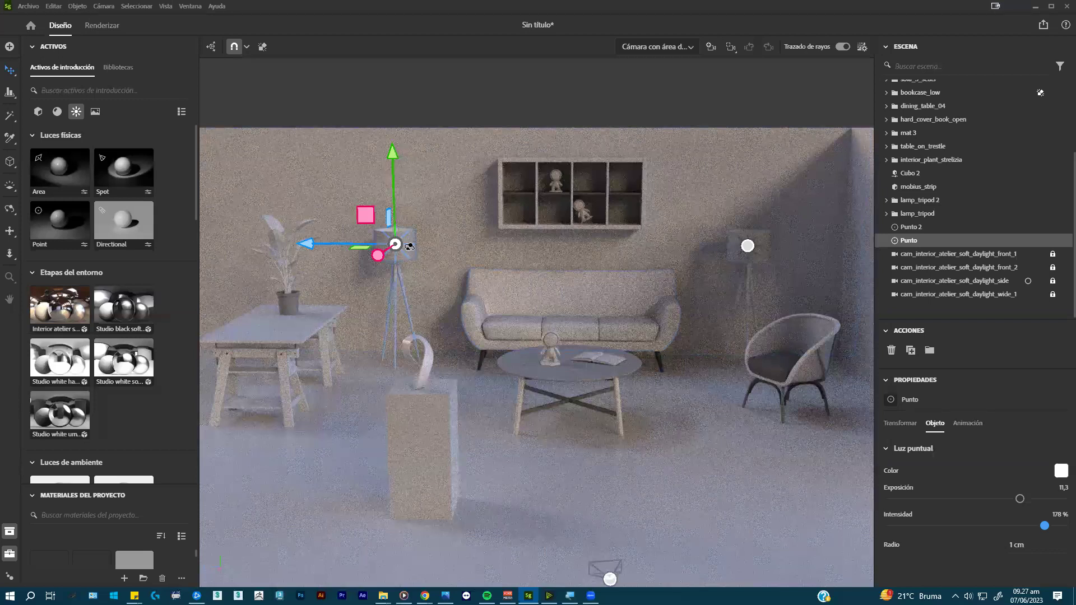
{"action": "right_click_drag", "start_coordinate": [435, 351], "coordinate": [436, 384]}
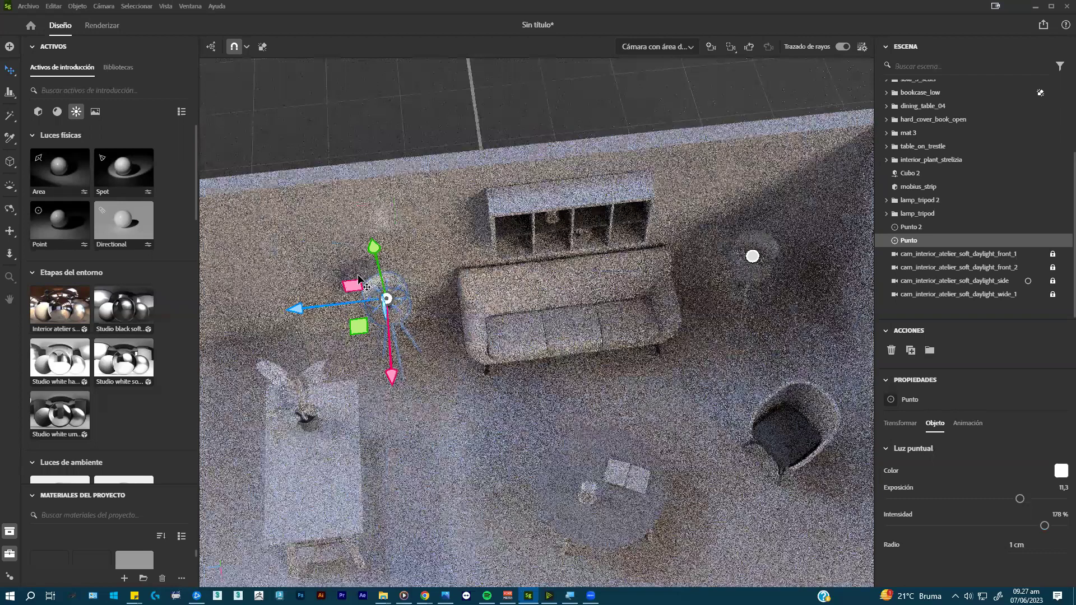
{"action": "scroll", "coordinate": [359, 276], "scroll_direction": "up", "scroll_amount": 3}
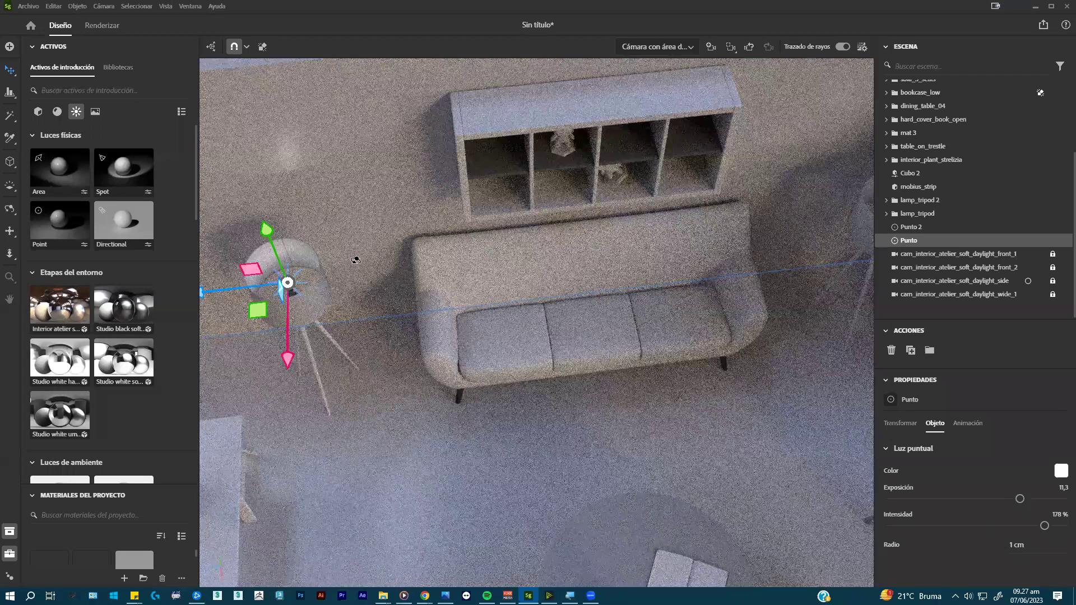
{"action": "mouse_move", "coordinate": [356, 245]}
{"action": "right_mouse_down"}
{"action": "mouse_move", "coordinate": [360, 179]}
{"action": "mouse_move", "coordinate": [367, 254]}
{"action": "mouse_move", "coordinate": [364, 246]}
{"action": "right_mouse_up"}
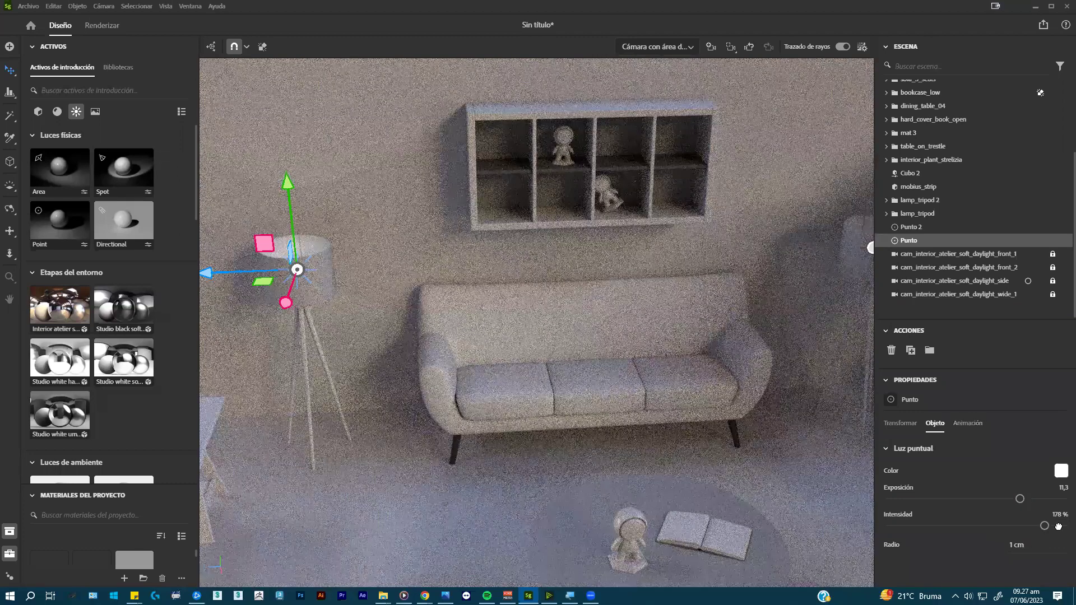
{"action": "left_click_drag", "start_coordinate": [1045, 525], "coordinate": [1062, 500]}
{"action": "right_click_drag", "start_coordinate": [585, 271], "coordinate": [578, 239]}
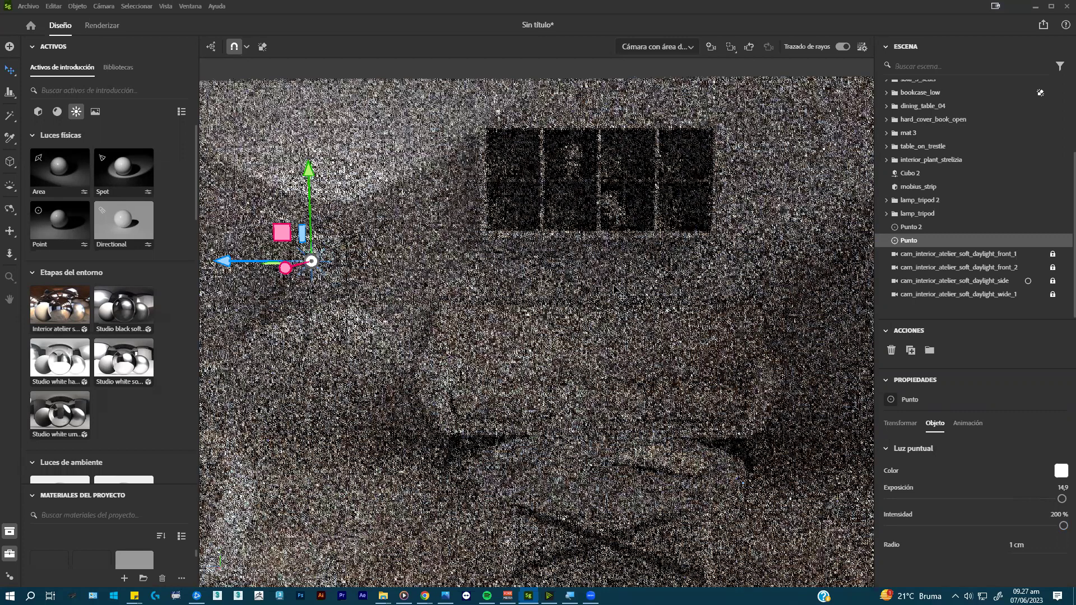
- Raise the right lamp's Punto 2 light exposure to 14,9
{"action": "scroll", "coordinate": [614, 286], "scroll_direction": "down", "scroll_amount": 2}
{"action": "scroll", "coordinate": [679, 277], "scroll_direction": "down", "scroll_amount": 2}
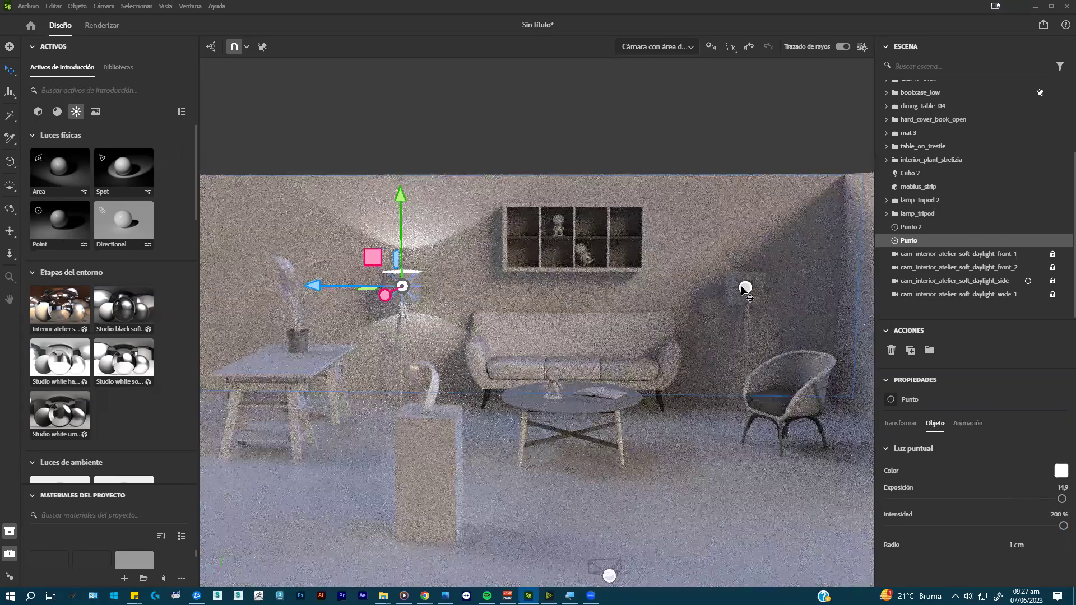
{"action": "left_click", "coordinate": [745, 288]}
{"action": "left_click_drag", "start_coordinate": [1009, 501], "coordinate": [1065, 527]}
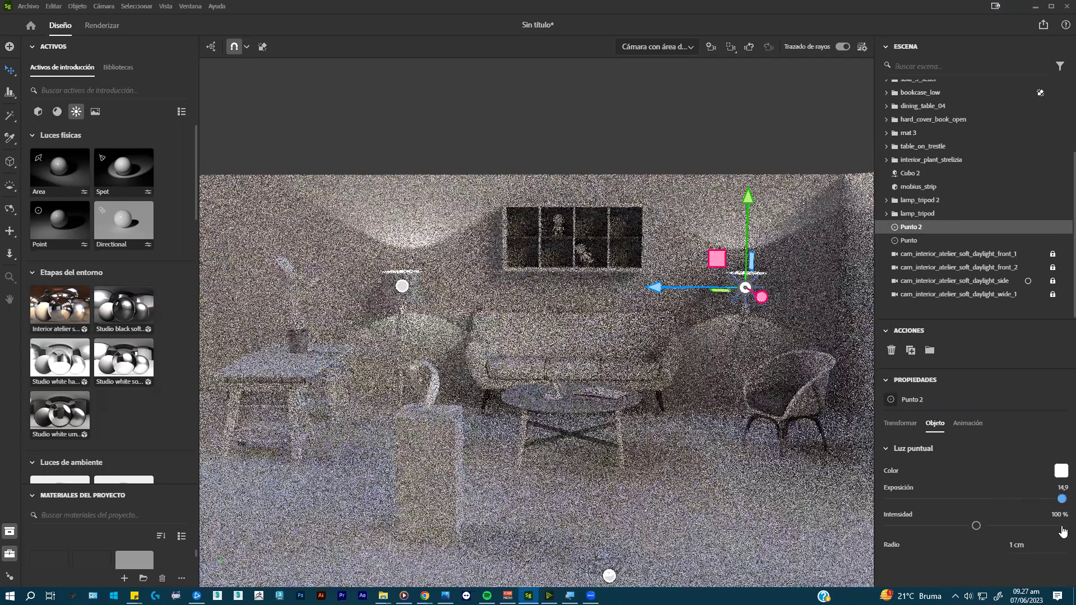
- Set Punto 2's intensity to 200 %
{"action": "left_click", "coordinate": [1061, 527]}
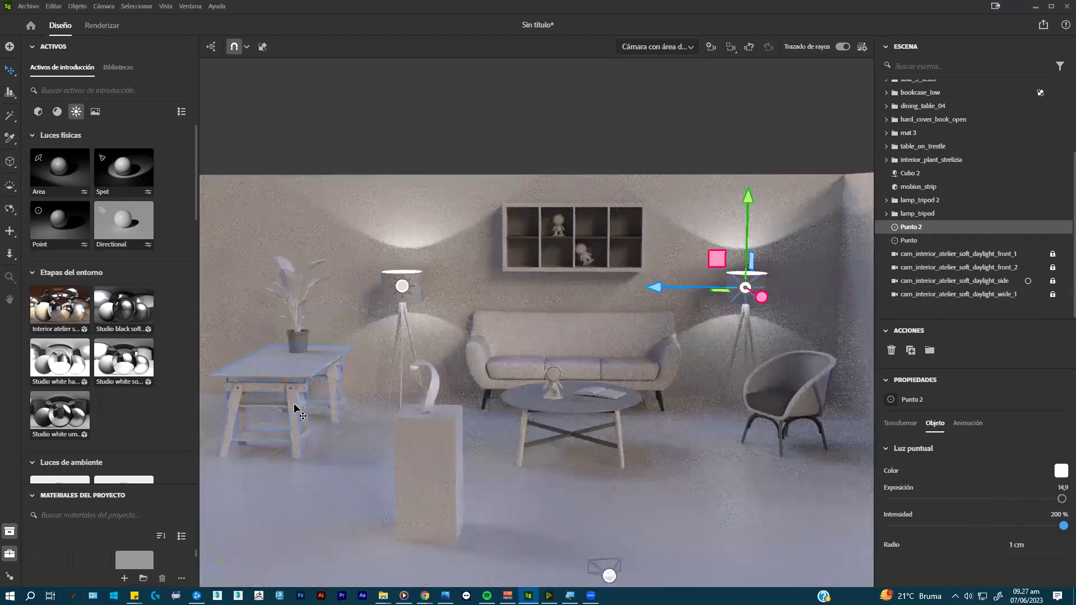
{"action": "scroll", "coordinate": [374, 340], "scroll_direction": "up", "scroll_amount": 2}
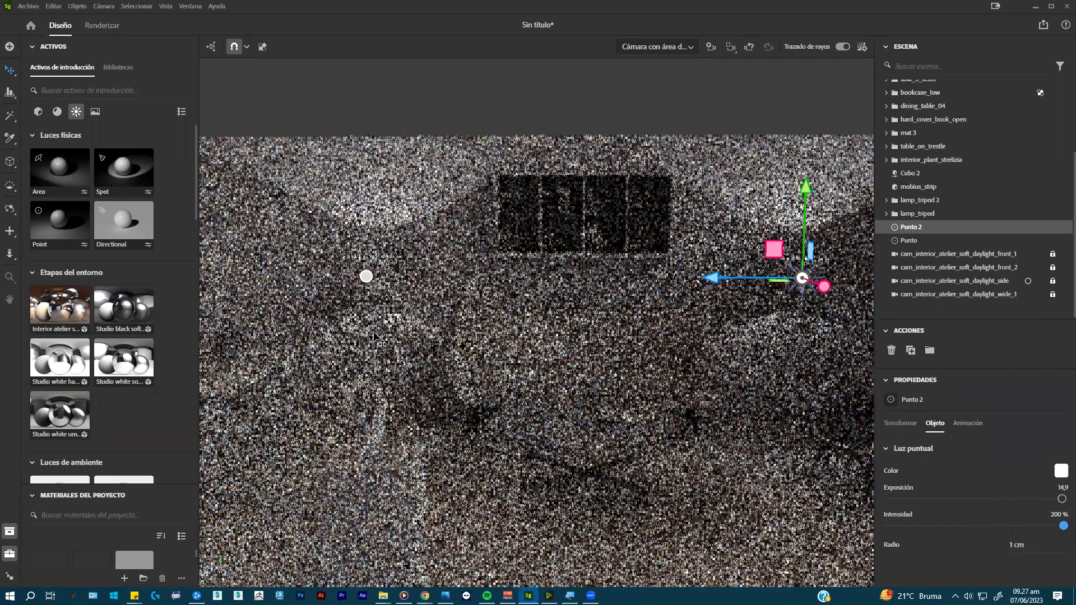
{"action": "scroll", "coordinate": [446, 335], "scroll_direction": "down", "scroll_amount": 1}
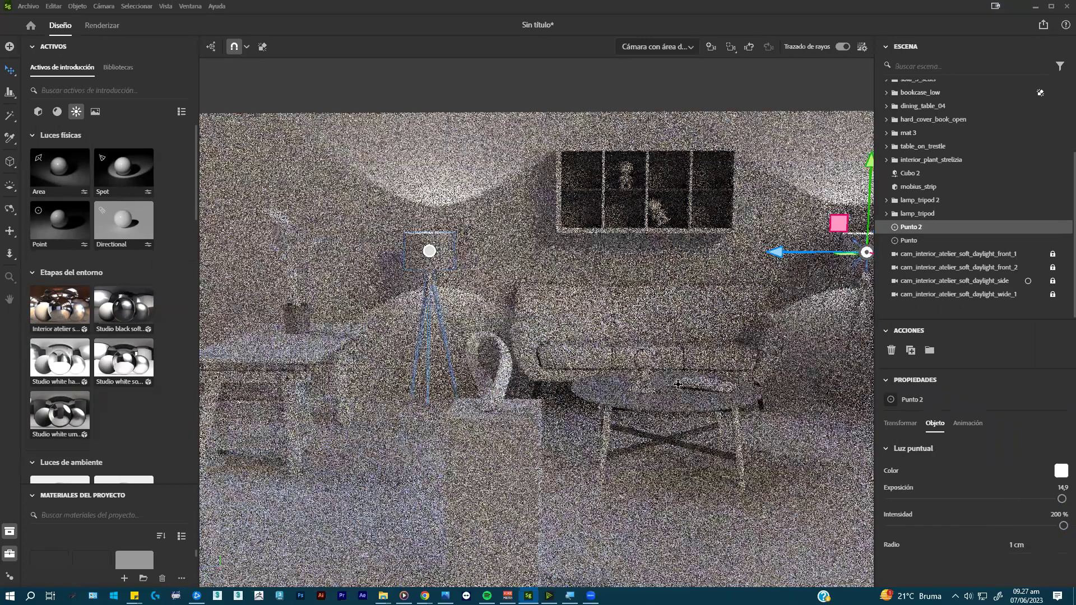
- Turn off ray-traced preview and bring the trestle table into view
{"action": "middle_click_drag", "start_coordinate": [678, 385], "coordinate": [634, 397]}
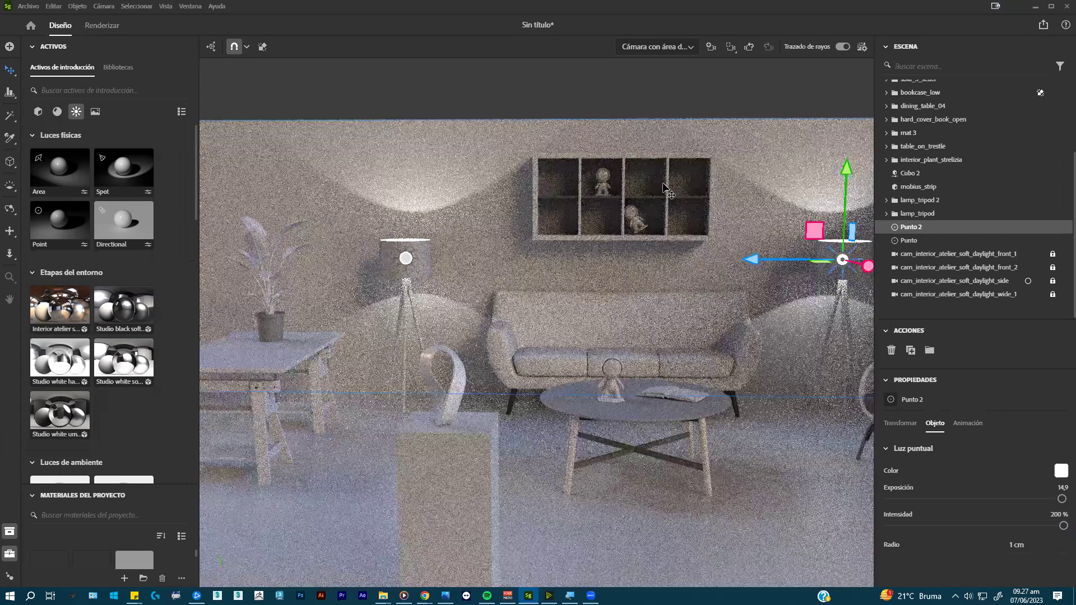
{"action": "scroll", "coordinate": [783, 86], "scroll_direction": "up", "scroll_amount": 2}
{"action": "left_click", "coordinate": [841, 47]}
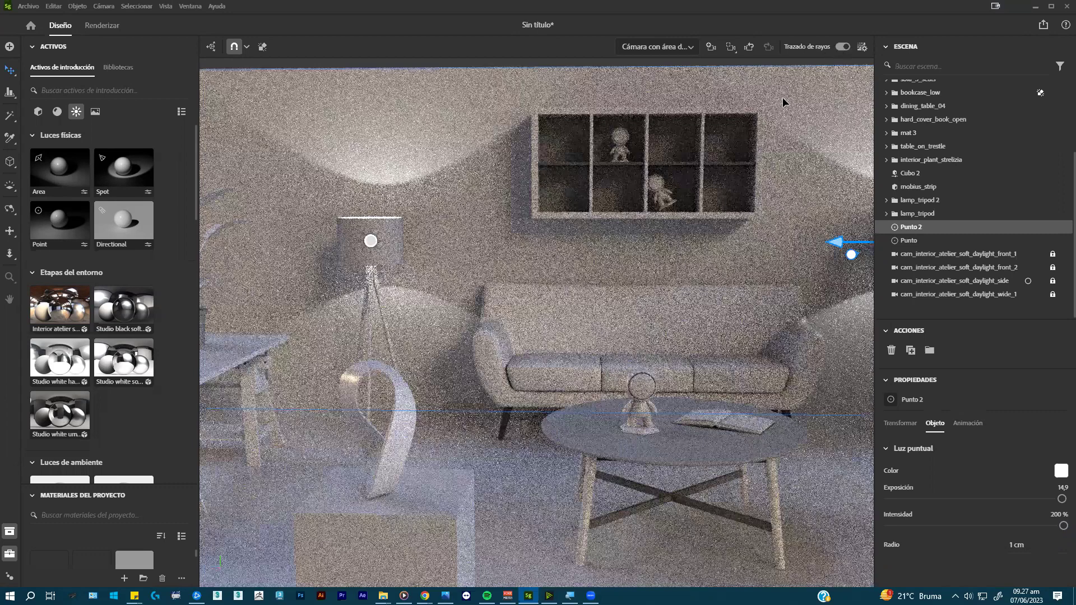
{"action": "middle_click_drag", "start_coordinate": [651, 328], "coordinate": [771, 319]}
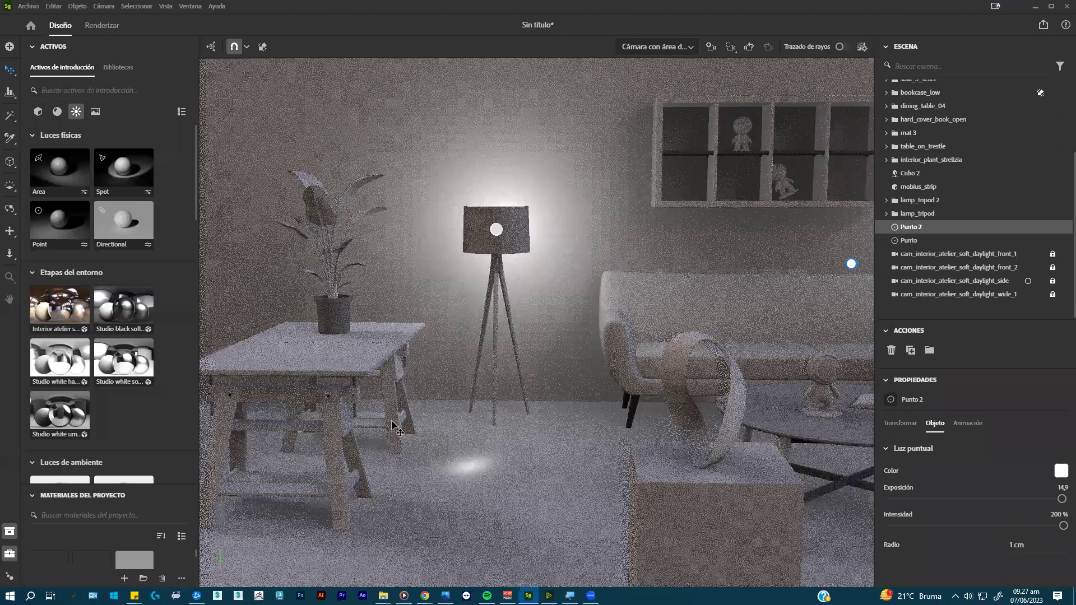
- Explore the trestle table's grouping by selecting the whole table, the tabletop and the front beam
{"action": "left_click", "coordinate": [367, 422]}
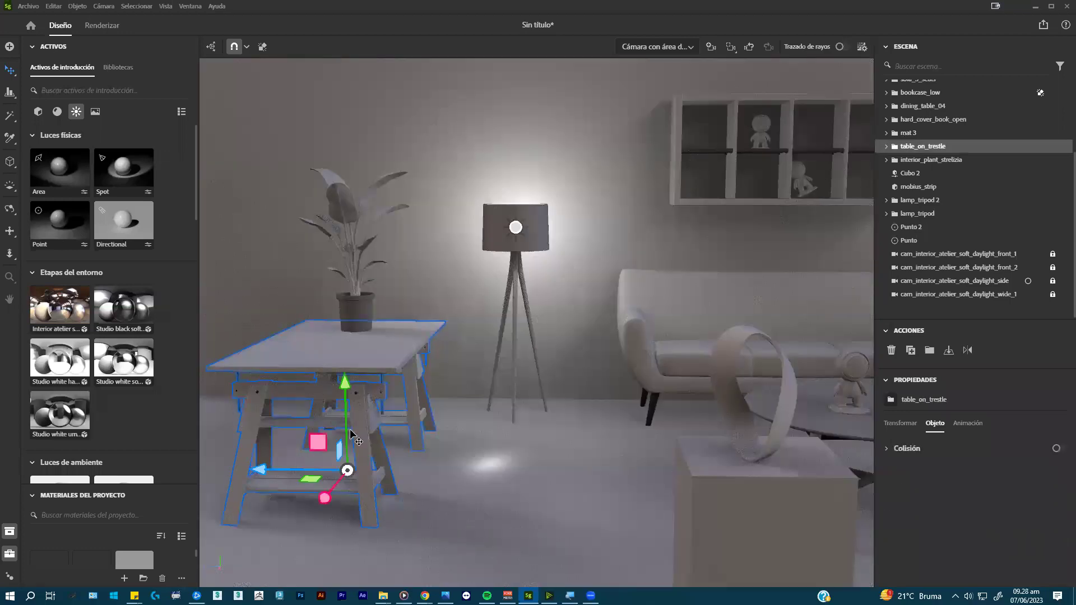
{"action": "scroll", "coordinate": [508, 337], "scroll_direction": "up", "scroll_amount": 3}
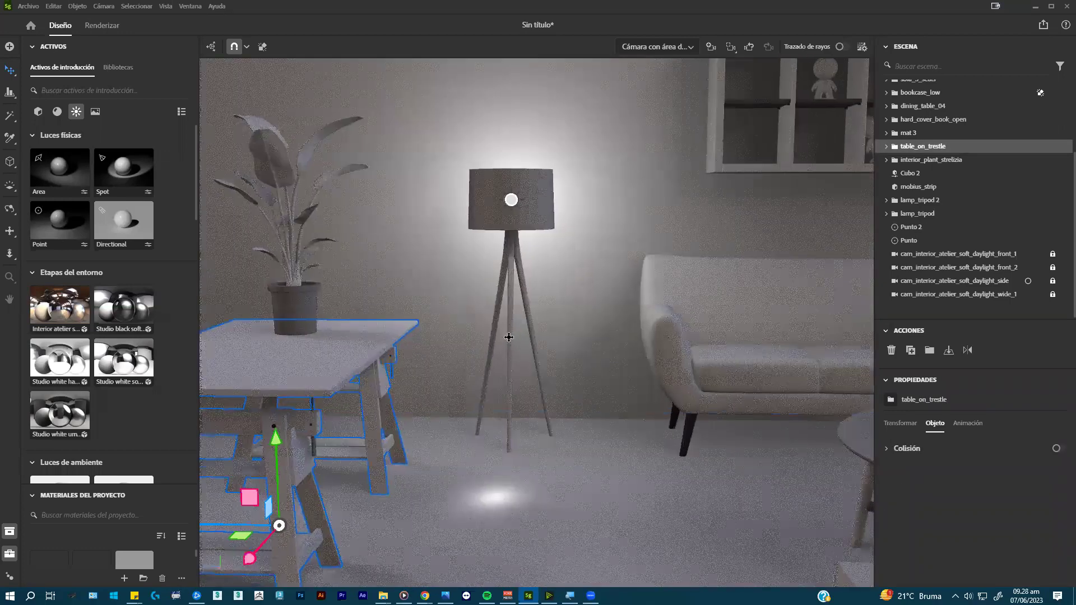
{"action": "middle_click_drag", "start_coordinate": [509, 337], "coordinate": [493, 333]}
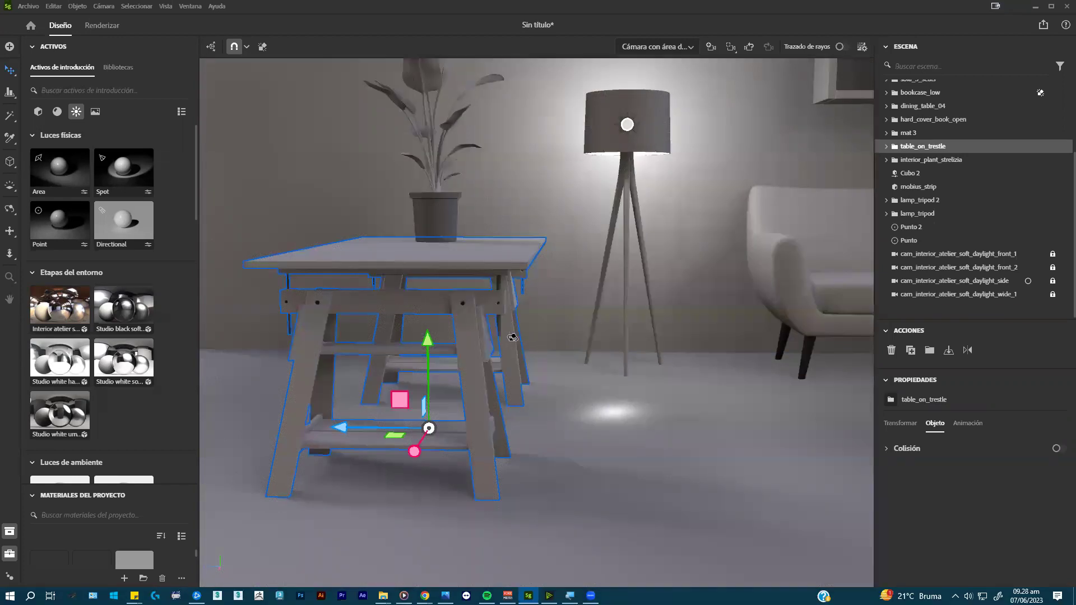
{"action": "mouse_move", "coordinate": [474, 336]}
{"action": "right_mouse_down"}
{"action": "mouse_move", "coordinate": [441, 348]}
{"action": "mouse_move", "coordinate": [481, 356]}
{"action": "mouse_move", "coordinate": [486, 321]}
{"action": "right_mouse_up"}
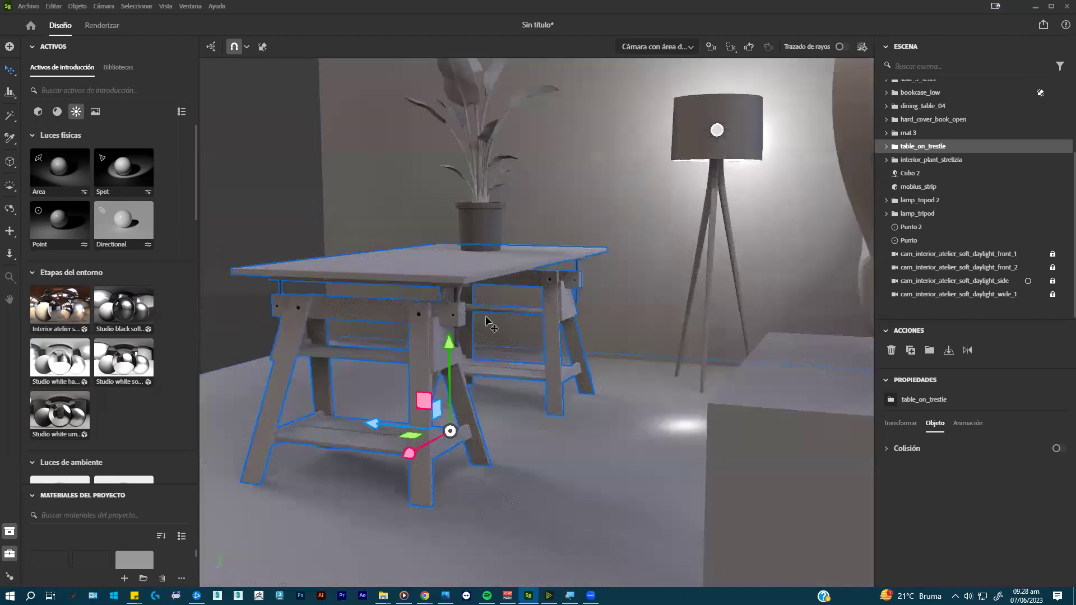
{"action": "double_click", "coordinate": [468, 274]}
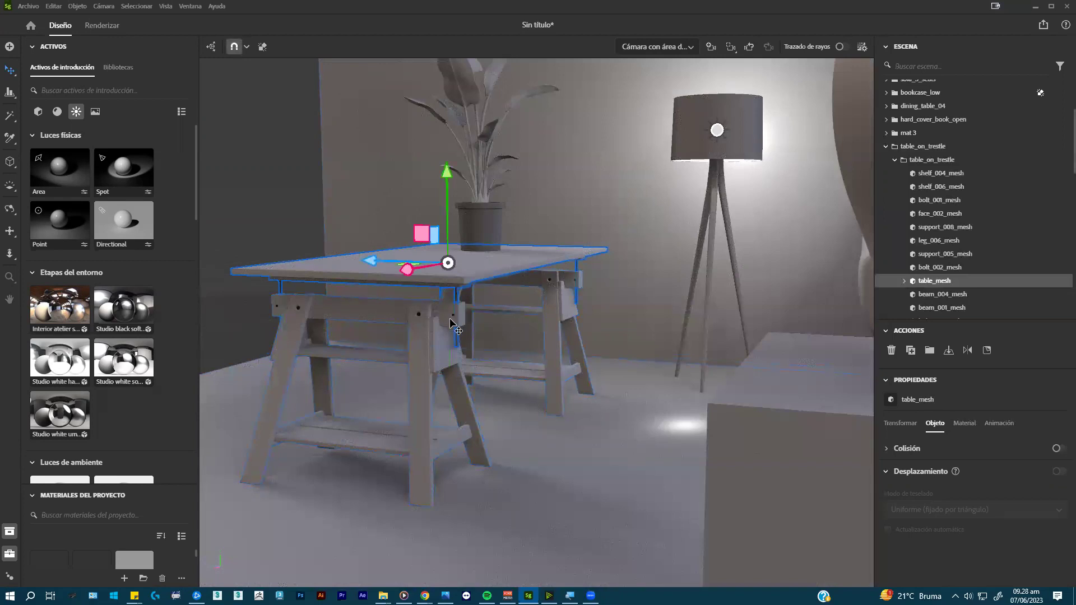
{"action": "left_click", "coordinate": [434, 338]}
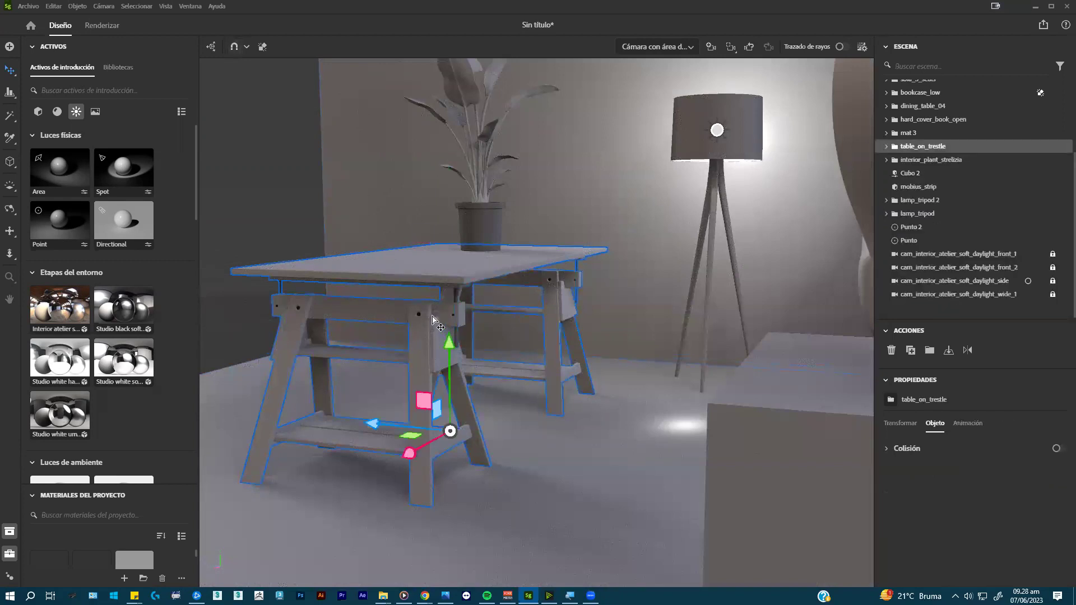
{"action": "double_click", "coordinate": [433, 318]}
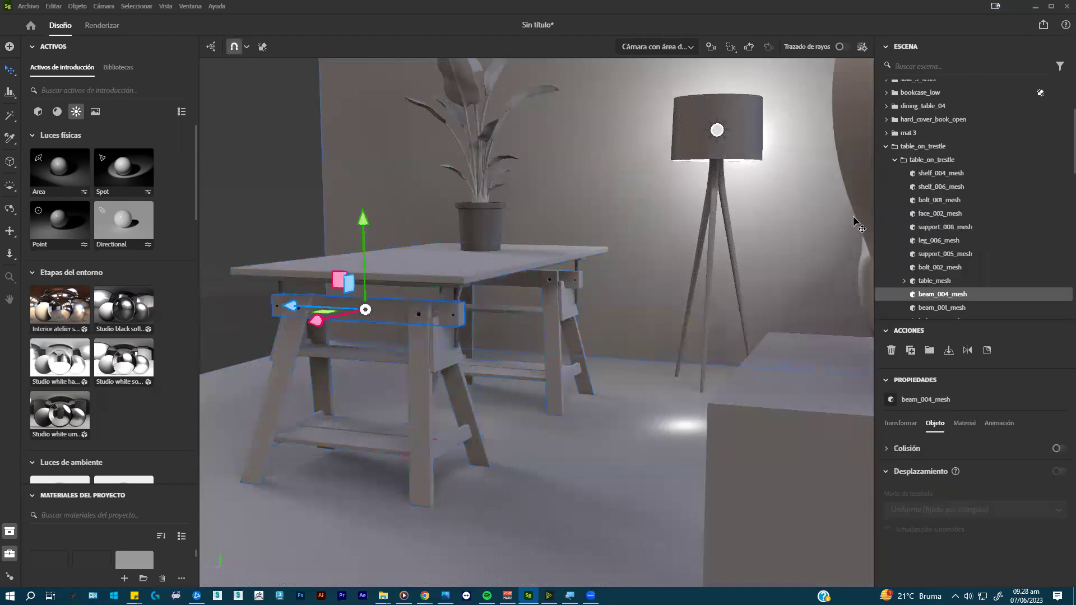
{"action": "left_click", "coordinate": [895, 160]}
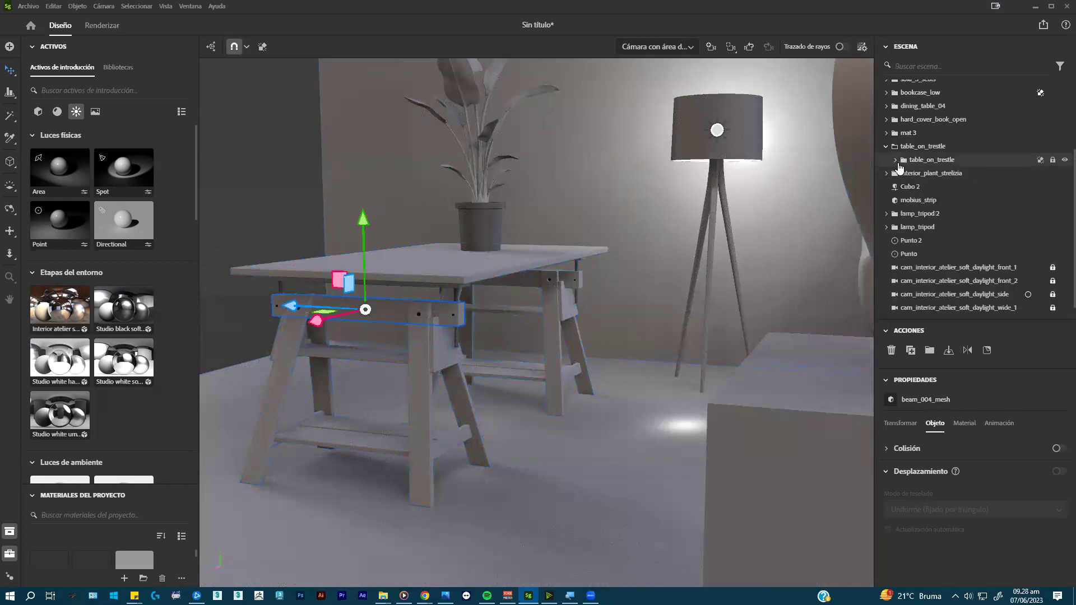
{"action": "left_click", "coordinate": [896, 160]}
{"action": "scroll", "coordinate": [958, 224], "scroll_direction": "down", "scroll_amount": 5}
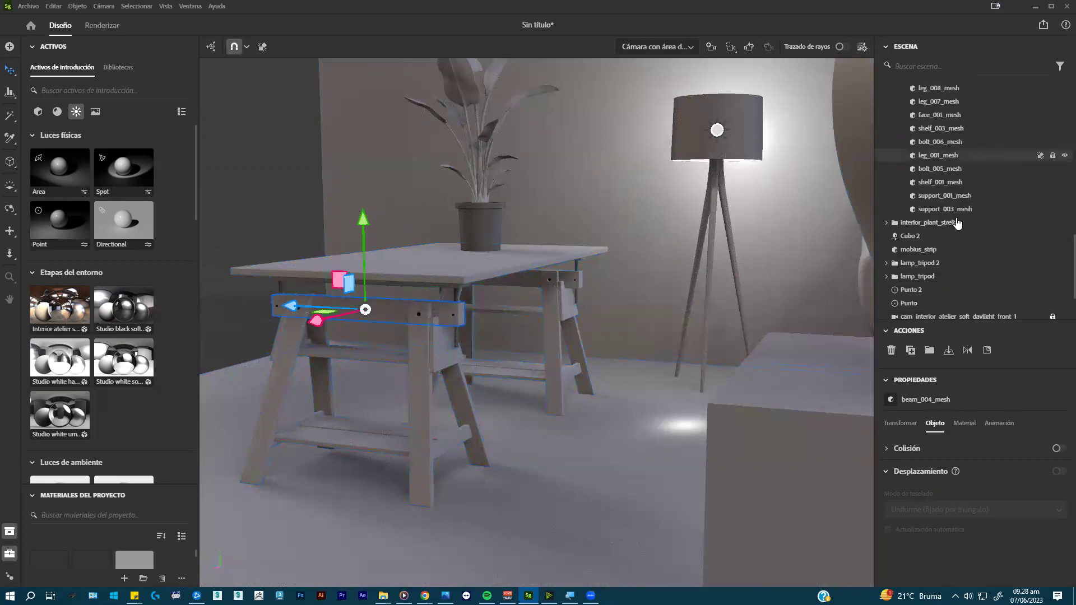
{"action": "left_click", "coordinate": [547, 265]}
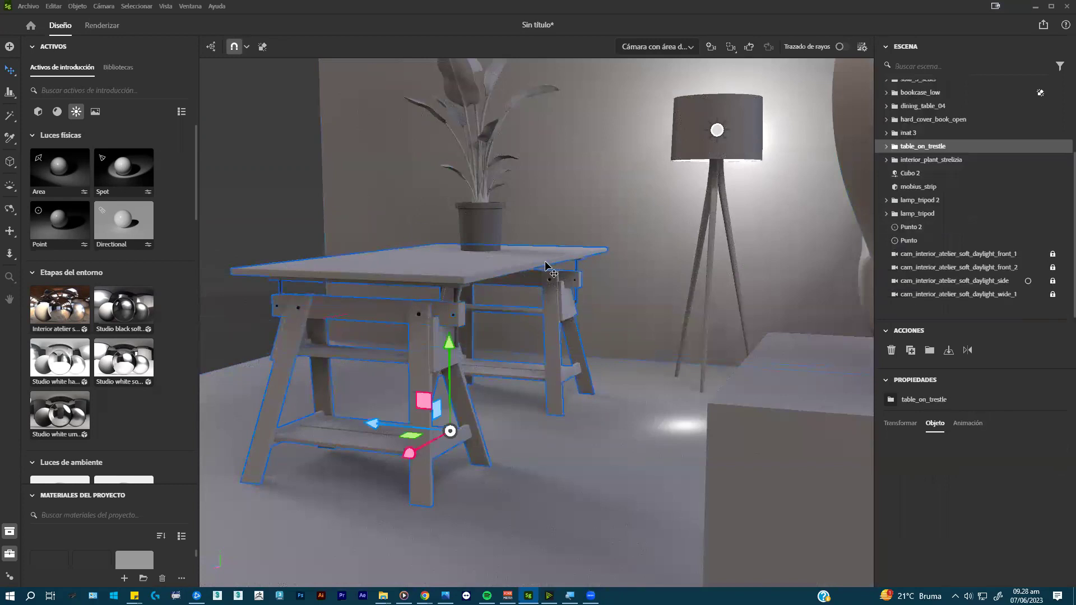
- Select the tabletop mesh, dismiss the accidentally opened import window, and clear the selection
{"action": "double_click", "coordinate": [546, 264]}
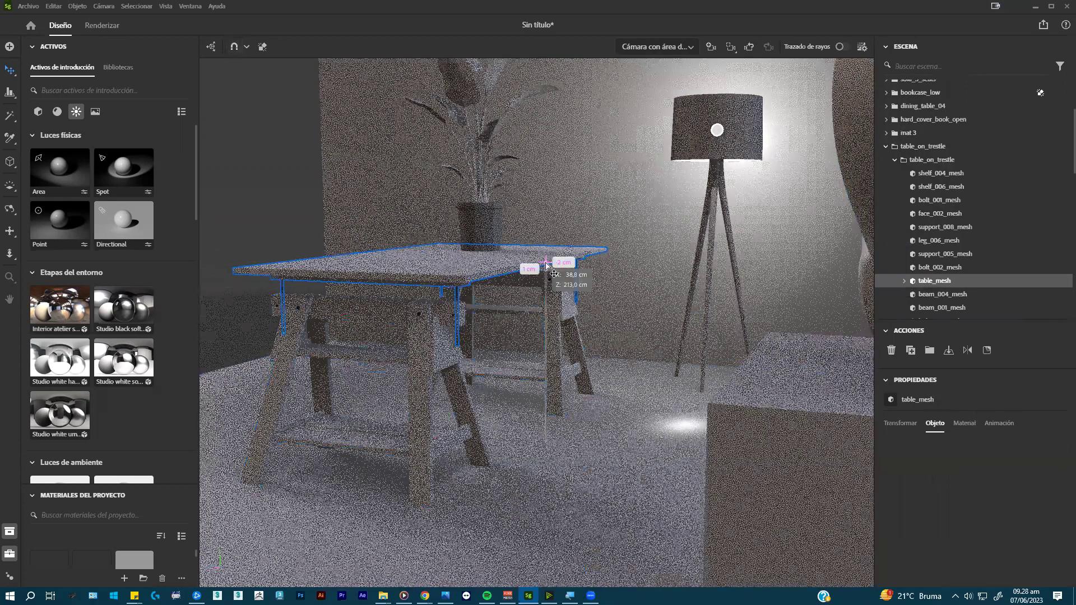
{"action": "key", "text": "ctrl+i"}
{"action": "left_click", "coordinate": [507, 290]}
{"action": "left_click", "coordinate": [507, 289]}
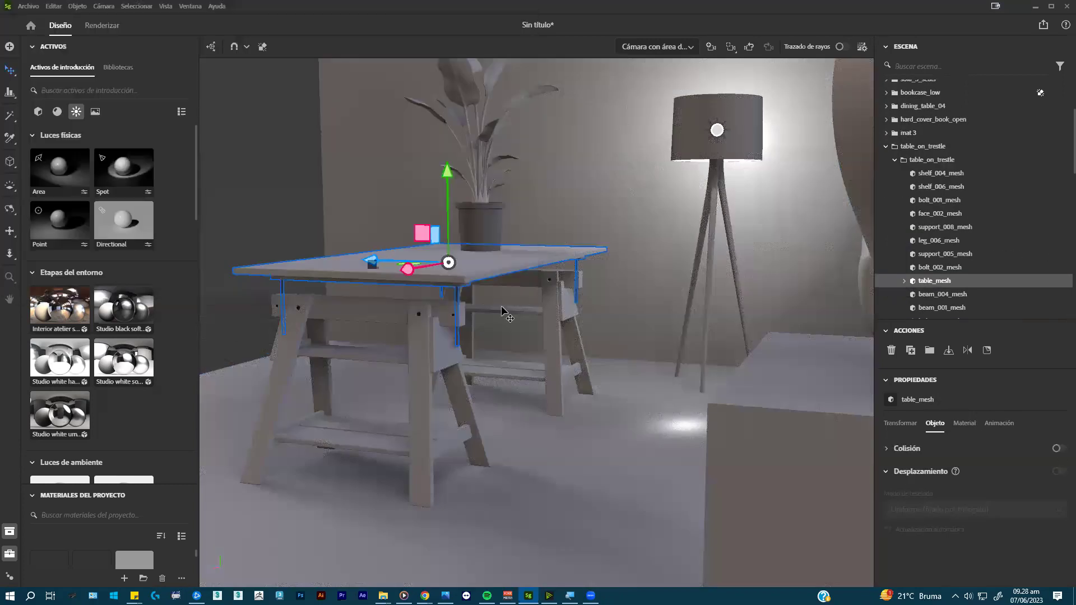
{"action": "left_click", "coordinate": [458, 284]}
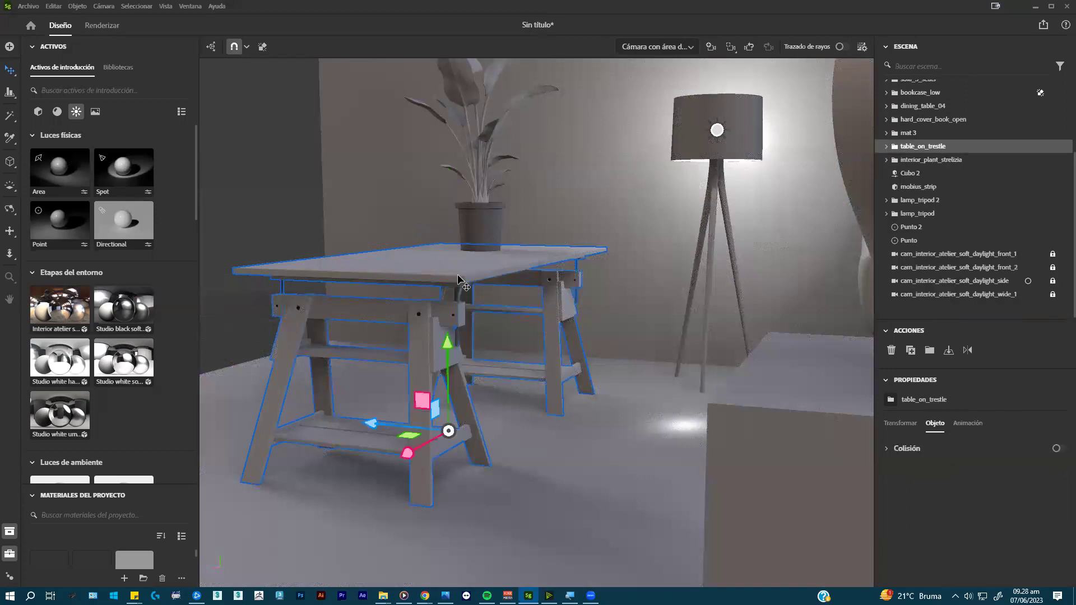
{"action": "key", "text": "Escape"}
- Reselect the trestle table group, try selecting its front leg and tabletop, and orbit lower
{"action": "mouse_move", "coordinate": [433, 336]}
{"action": "right_mouse_down"}
{"action": "mouse_move", "coordinate": [473, 317]}
{"action": "mouse_move", "coordinate": [484, 337]}
{"action": "mouse_move", "coordinate": [428, 343]}
{"action": "right_mouse_up"}
{"action": "scroll", "coordinate": [428, 321], "scroll_direction": "down", "scroll_amount": 3}
{"action": "scroll", "coordinate": [437, 310], "scroll_direction": "up", "scroll_amount": 3}
{"action": "left_click", "coordinate": [438, 322]}
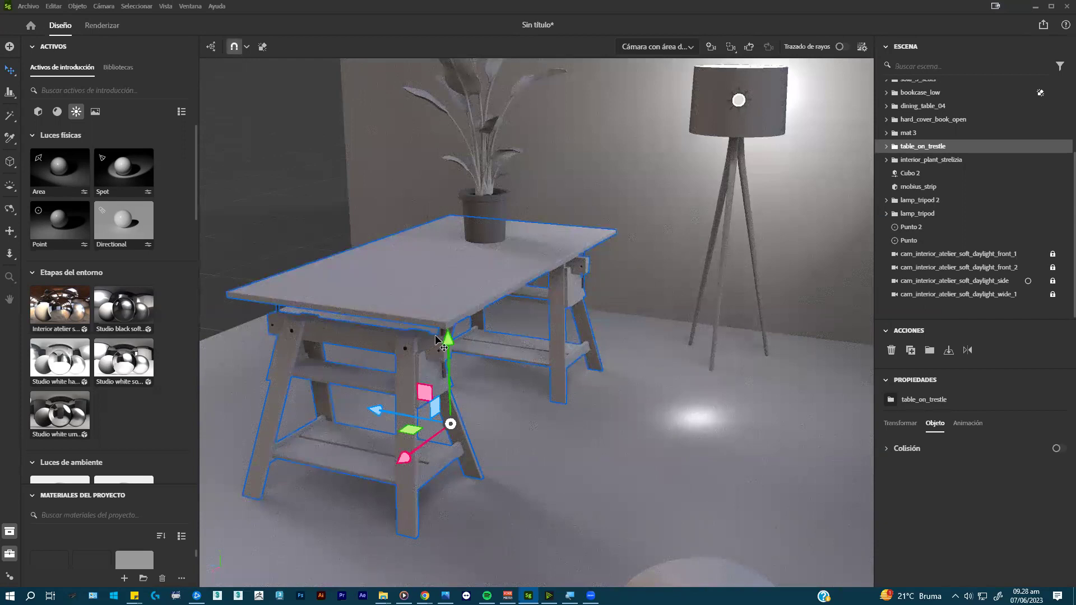
{"action": "double_click", "coordinate": [413, 364]}
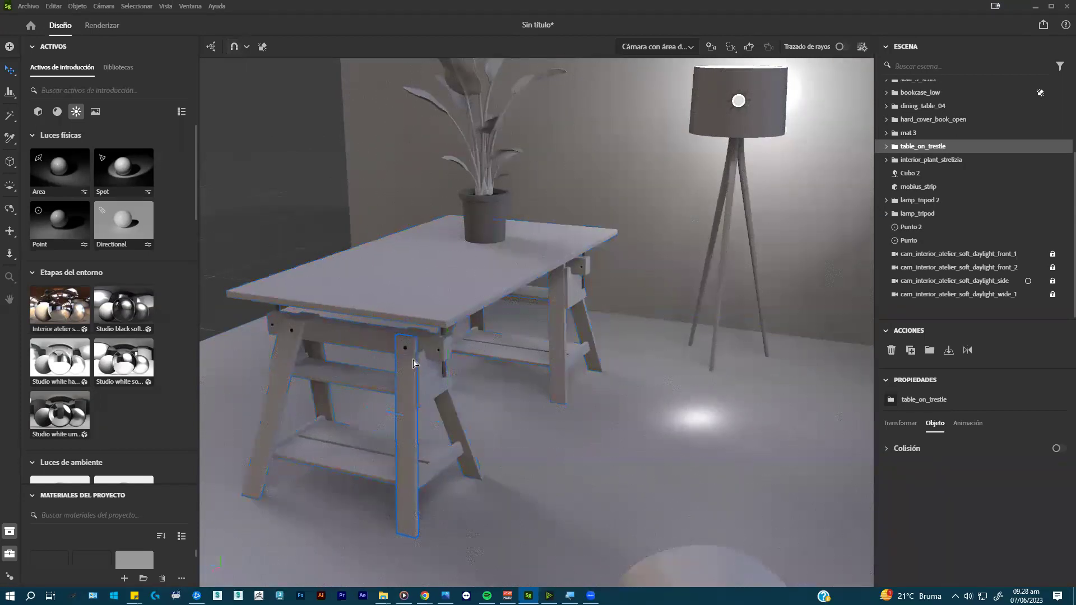
{"action": "key", "text": "ctrl+z"}
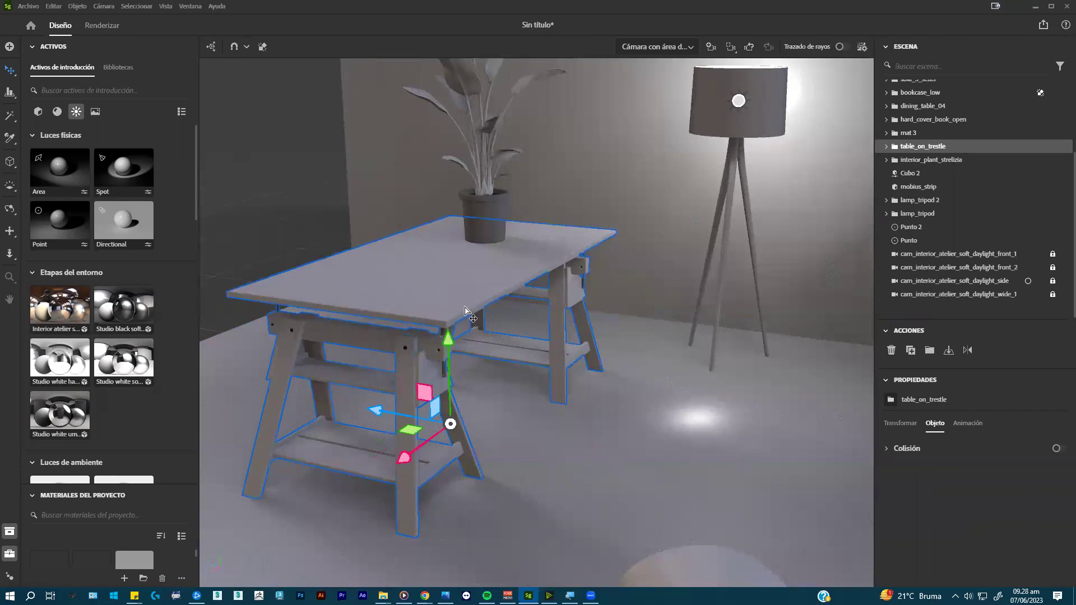
{"action": "left_click", "coordinate": [467, 310]}
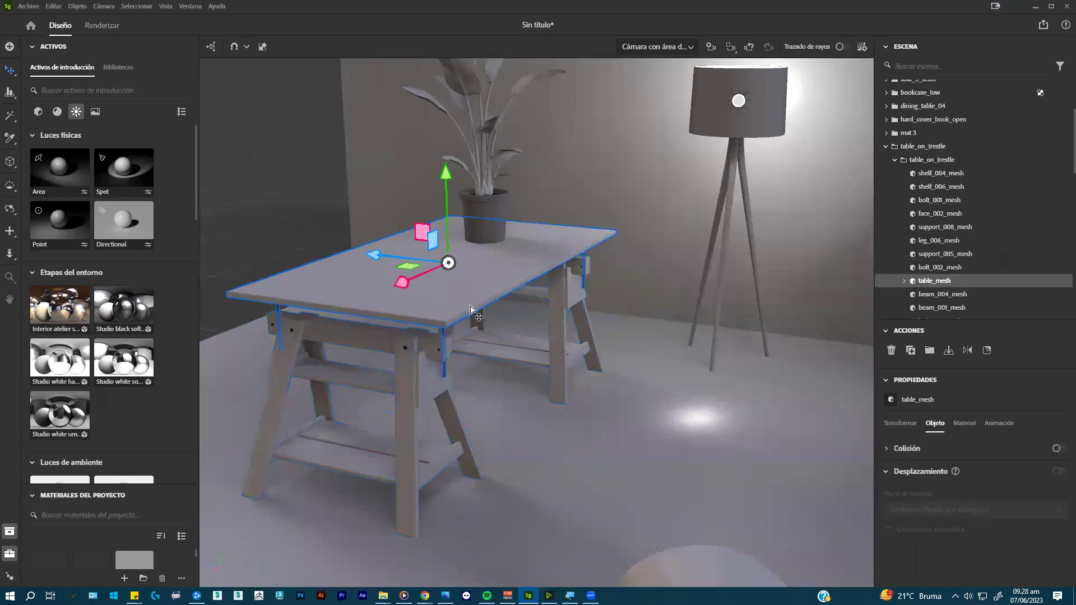
{"action": "right_click_drag", "start_coordinate": [508, 291], "coordinate": [768, 250]}
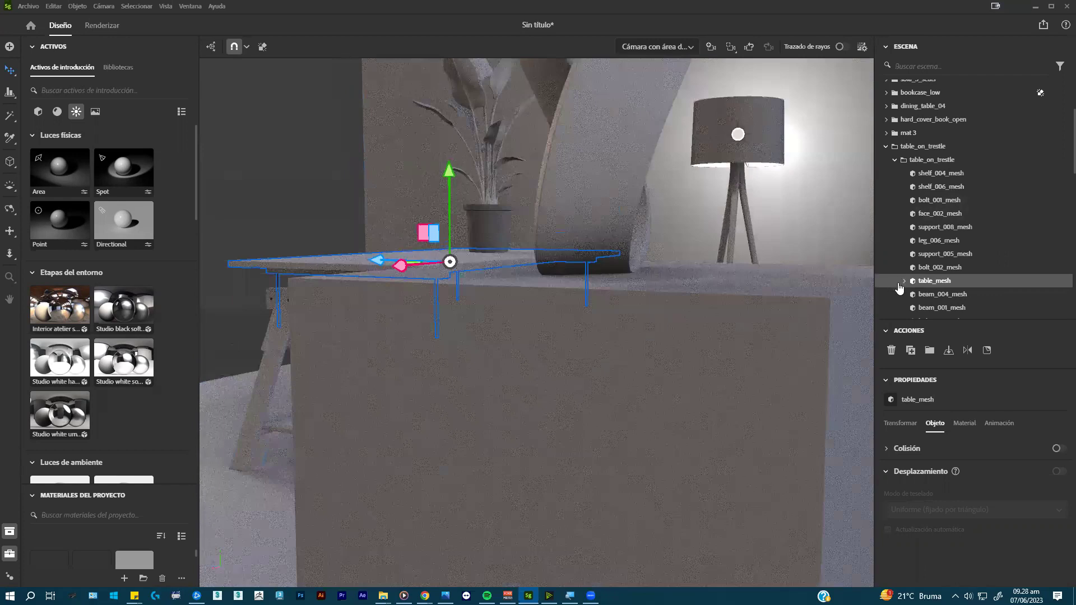
- Select shelf_004_mesh through support_003_mesh in Escena, then deselect table_mesh
{"action": "left_click", "coordinate": [931, 163]}
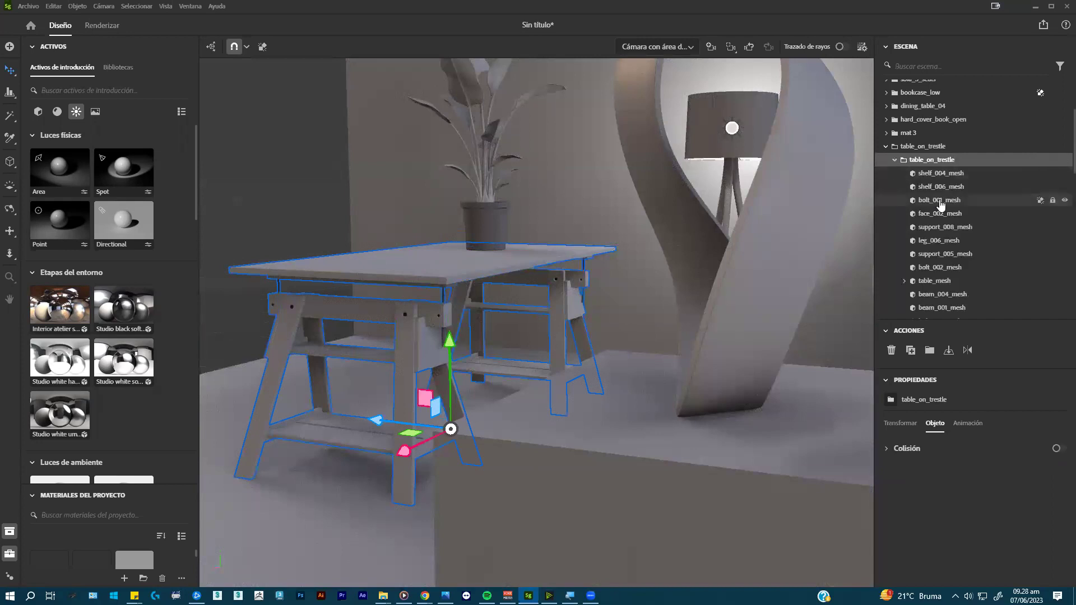
{"action": "left_click", "coordinate": [942, 173]}
{"action": "scroll", "coordinate": [958, 232], "scroll_direction": "down", "scroll_amount": 5}
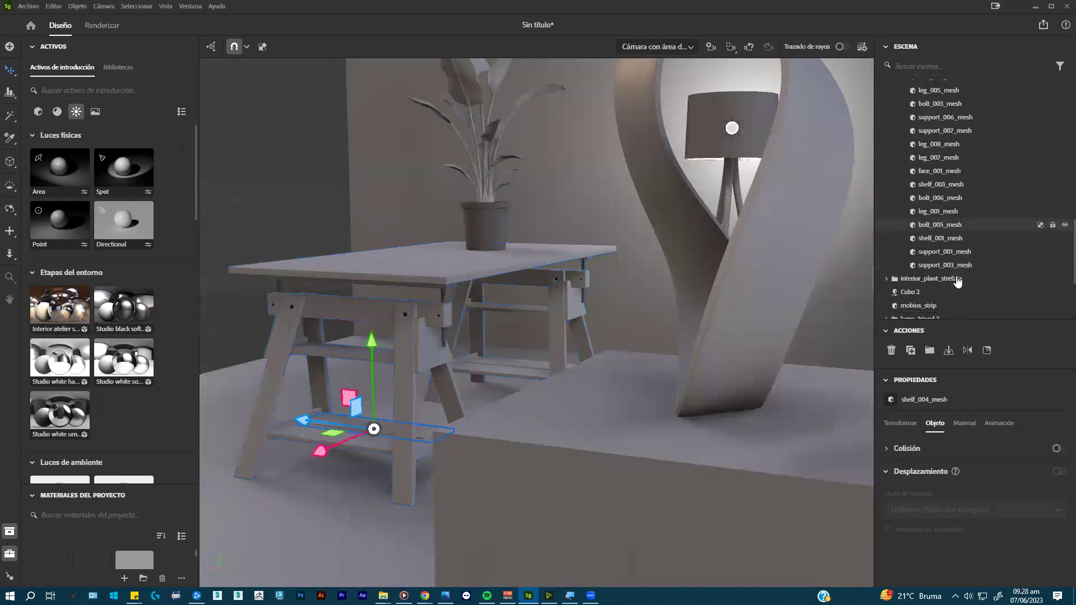
{"action": "left_click", "coordinate": [960, 268], "text": "shift"}
{"action": "scroll", "coordinate": [972, 264], "scroll_direction": "up", "scroll_amount": 3}
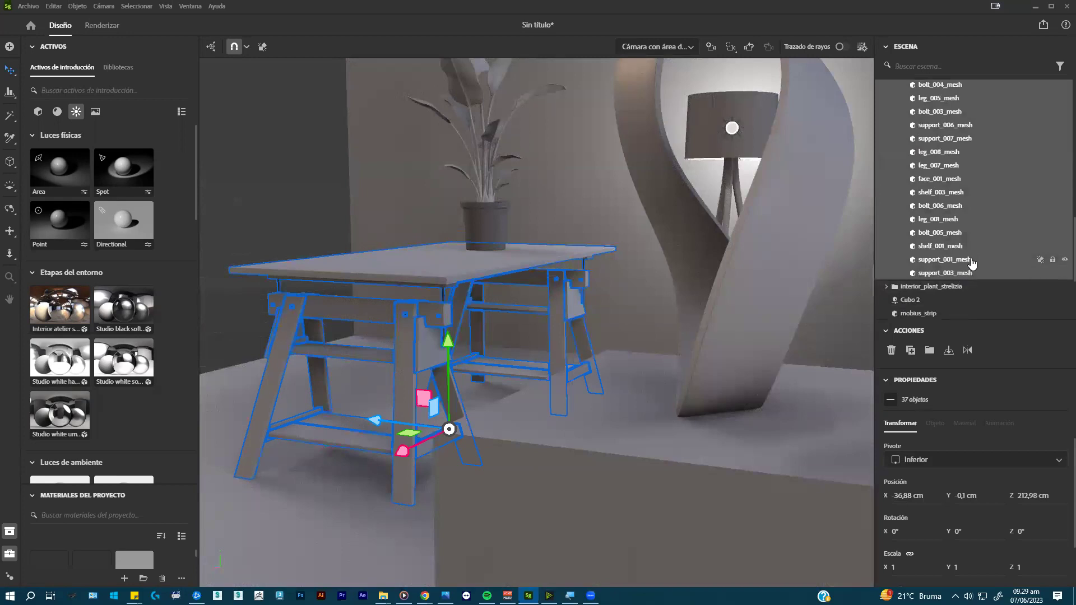
{"action": "scroll", "coordinate": [972, 263], "scroll_direction": "up", "scroll_amount": 3}
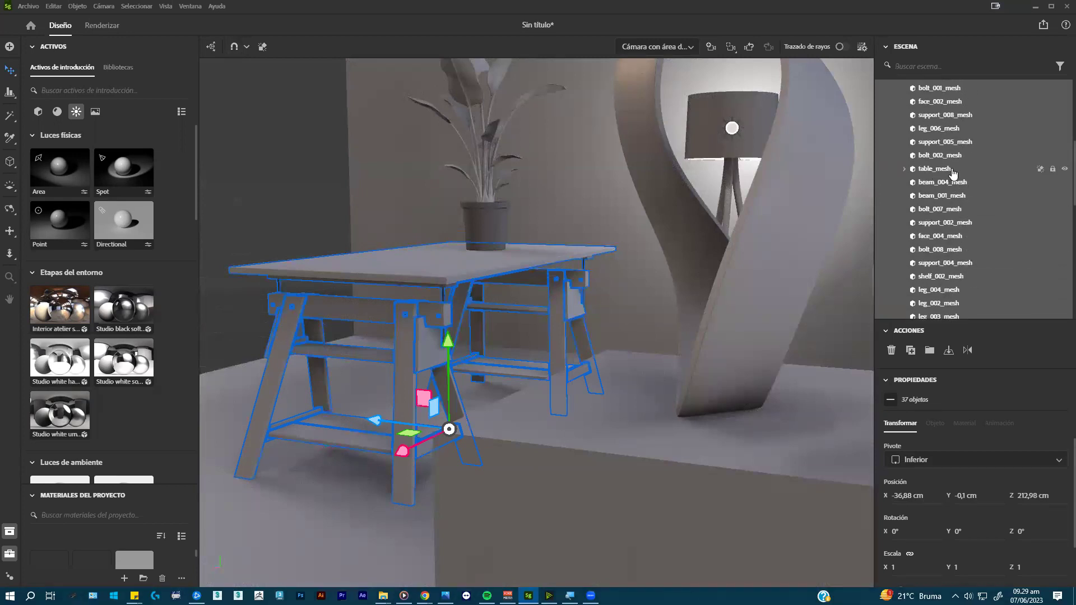
{"action": "left_click", "coordinate": [953, 168], "text": "ctrl"}
{"action": "left_click", "coordinate": [234, 47]}
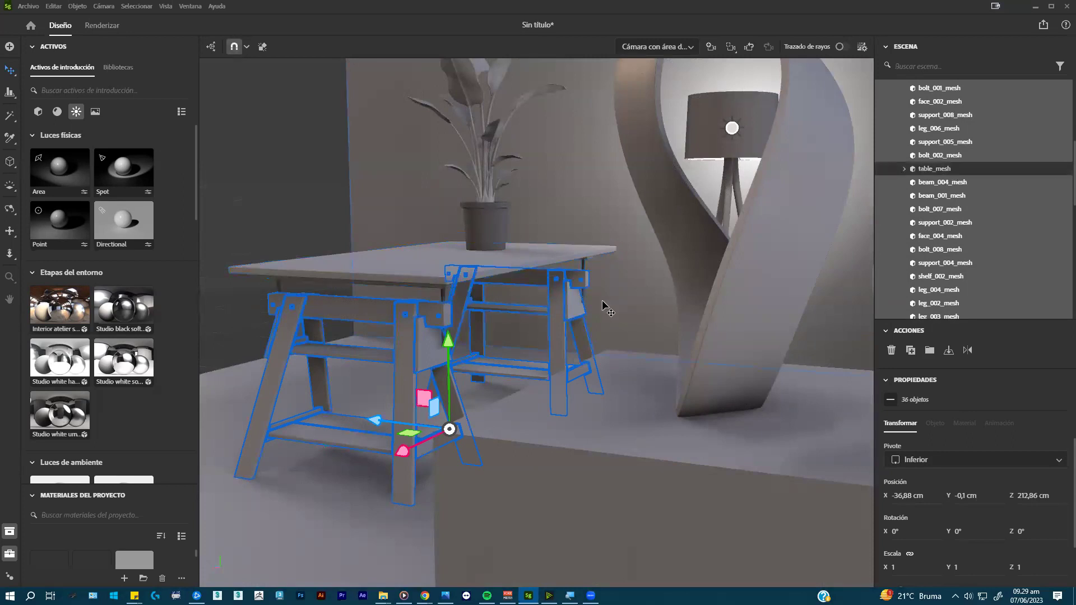
{"action": "left_click", "coordinate": [57, 112]}
- Search the materials and apply Oak wood to the selected trestle parts
{"action": "left_click", "coordinate": [66, 93]}
{"action": "type", "text": "wo"}
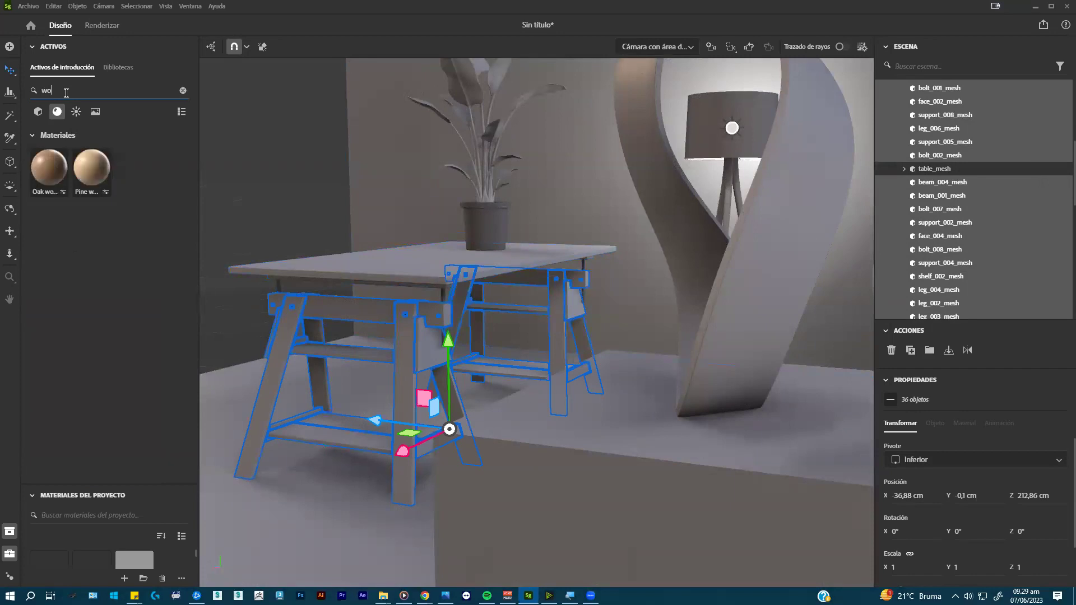
{"action": "left_click", "coordinate": [46, 171]}
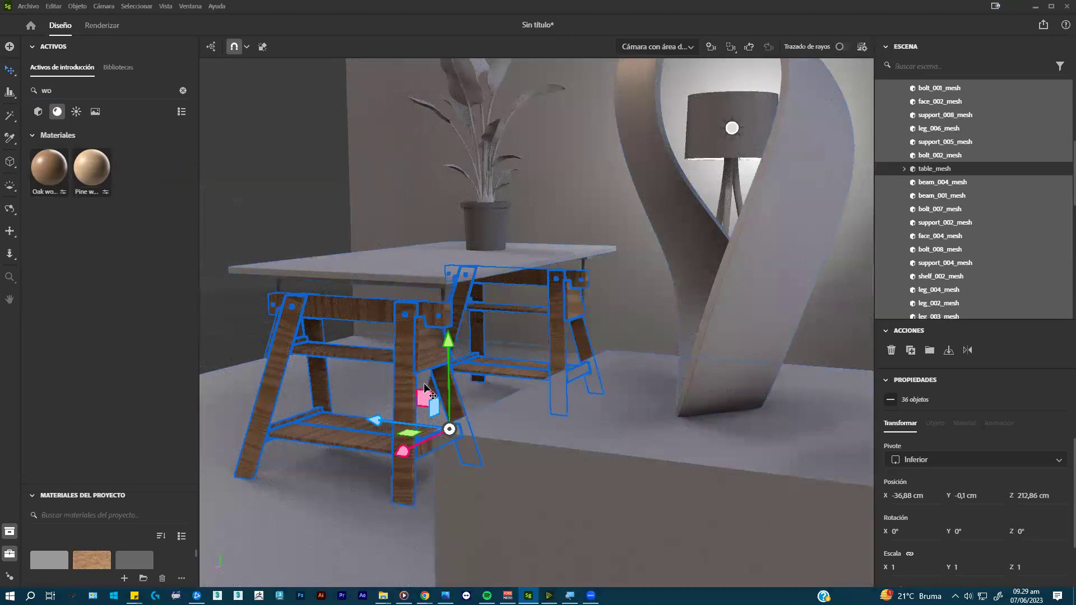
{"action": "key", "text": "f"}
- Try a 90° Y rotation on the parts, undo it, and reselect the table_on_trestle group
{"action": "left_click", "coordinate": [959, 531]}
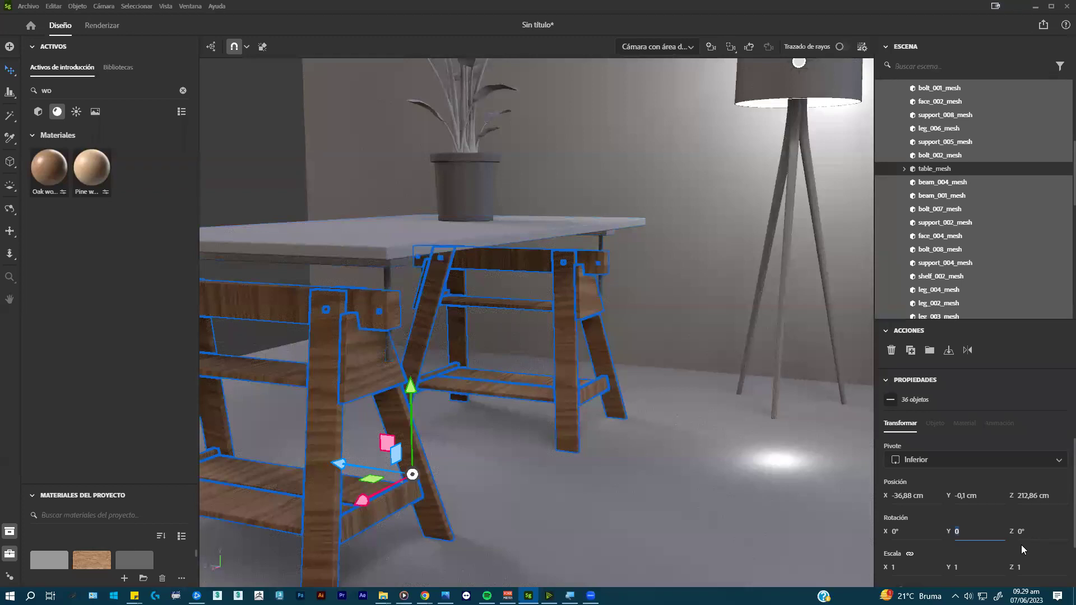
{"action": "type", "text": "90"}
{"action": "key", "text": "Return"}
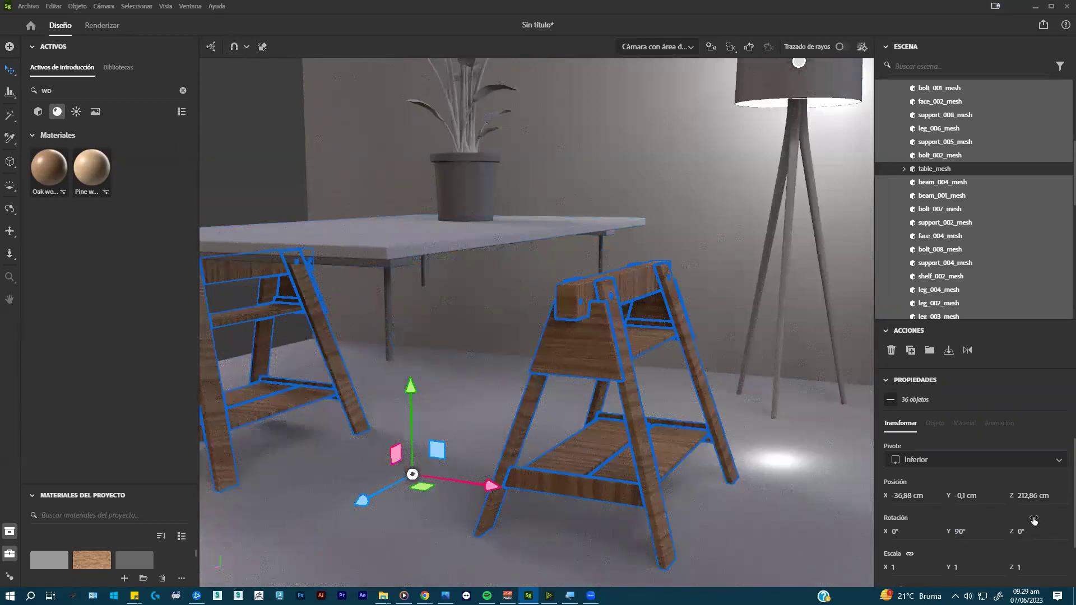
{"action": "key", "text": "ctrl+z"}
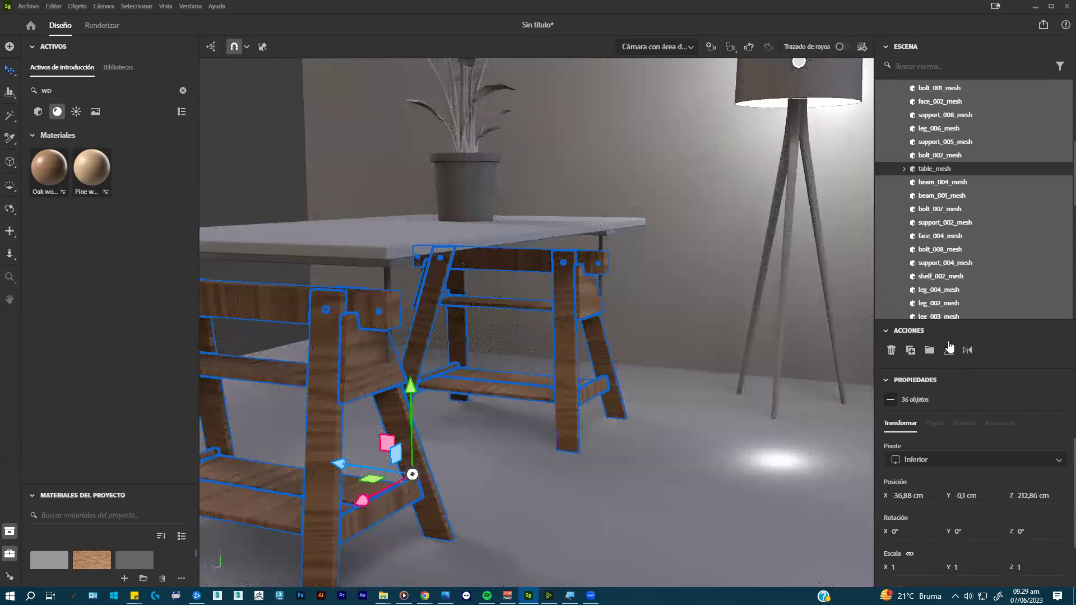
{"action": "scroll", "coordinate": [975, 187], "scroll_direction": "down", "scroll_amount": 3}
{"action": "scroll", "coordinate": [976, 186], "scroll_direction": "up", "scroll_amount": 8}
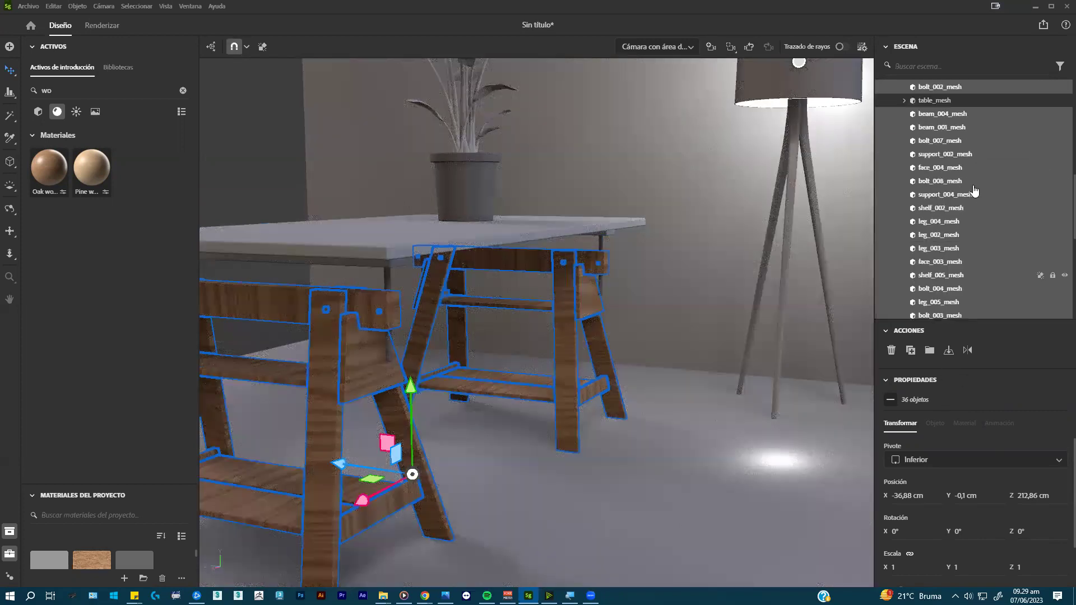
{"action": "left_click", "coordinate": [894, 262]}
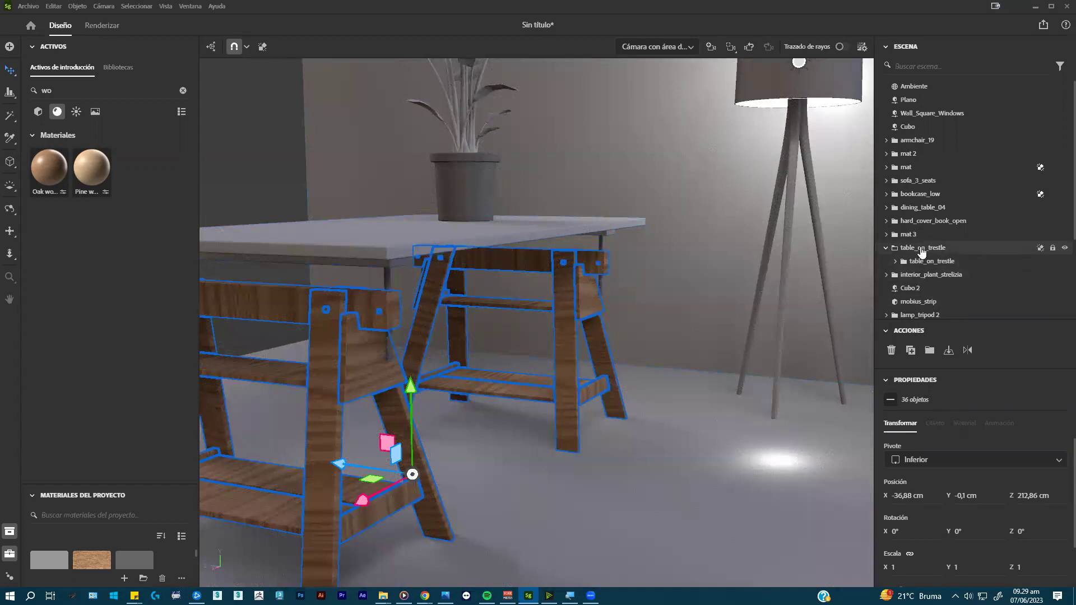
{"action": "left_click", "coordinate": [916, 253]}
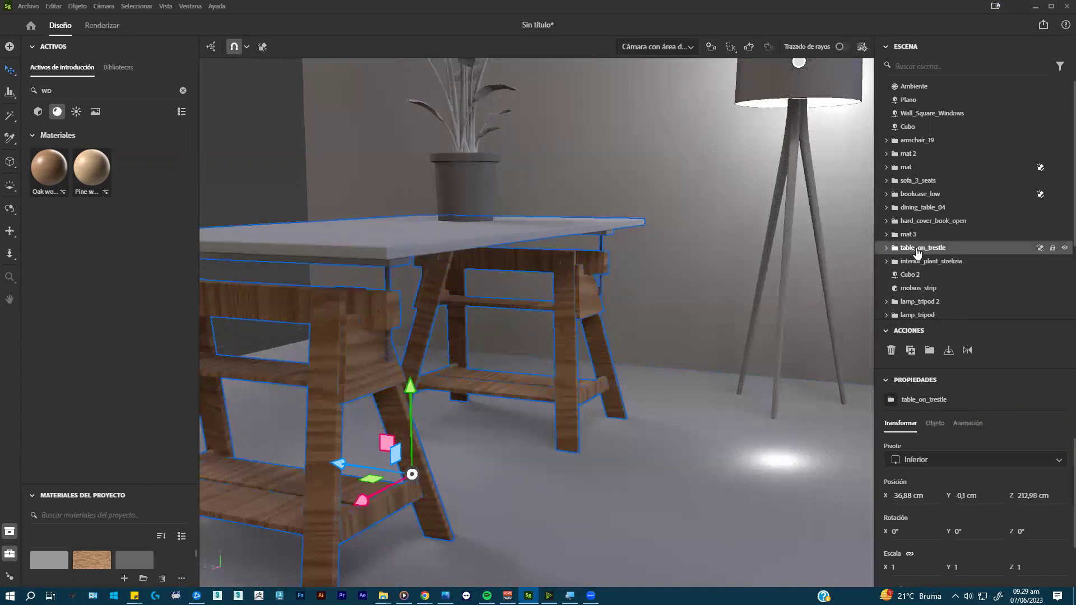
- Expand the nested table groups and show shelf_004_mesh's material settings
{"action": "left_click", "coordinate": [886, 249]}
{"action": "left_click", "coordinate": [897, 263]}
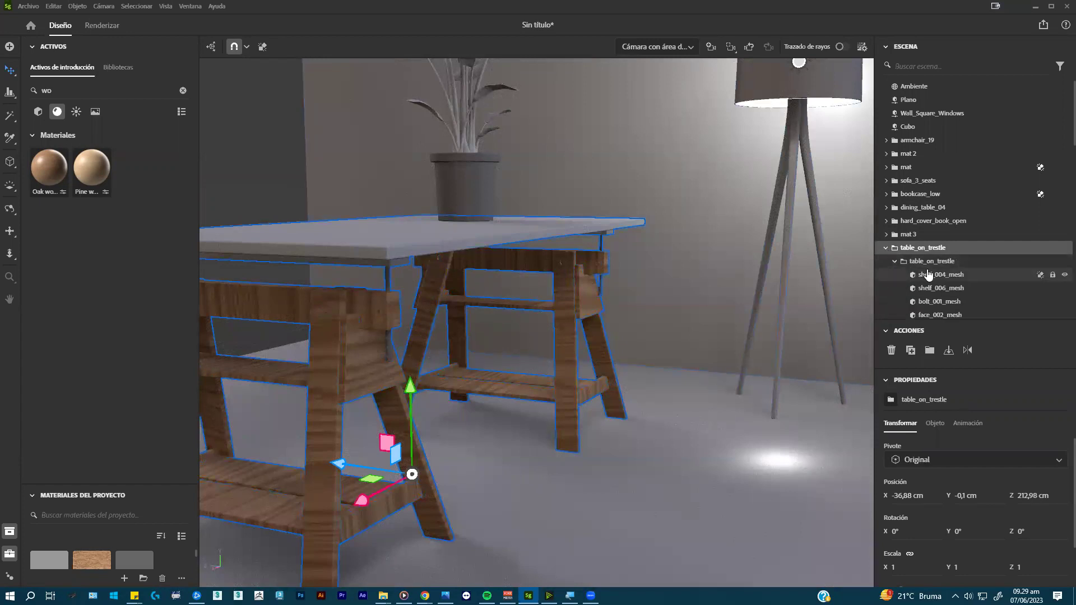
{"action": "left_click", "coordinate": [929, 275]}
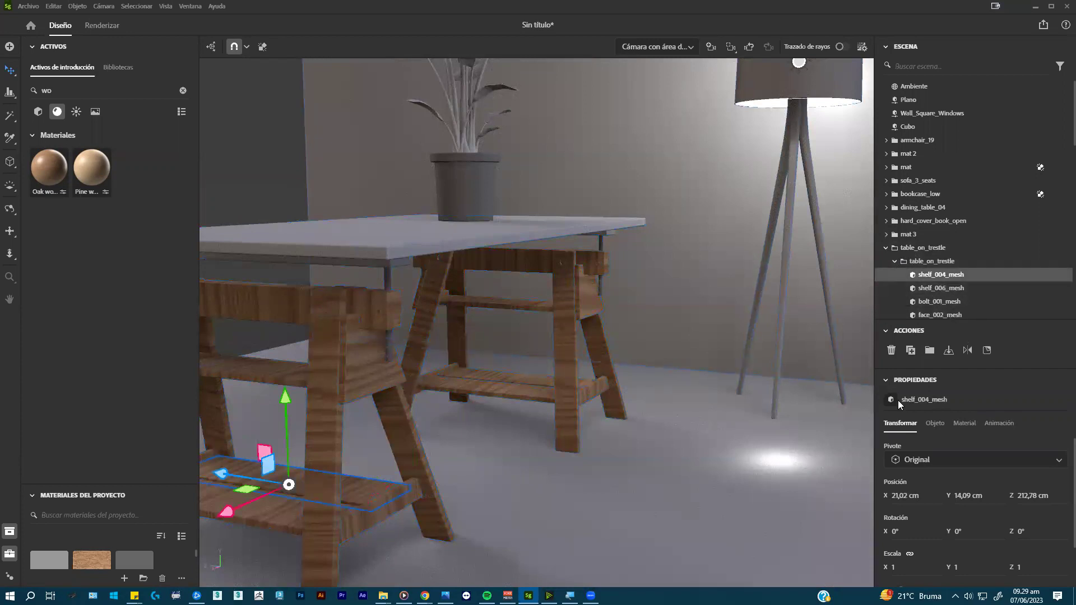
{"action": "left_click", "coordinate": [964, 428]}
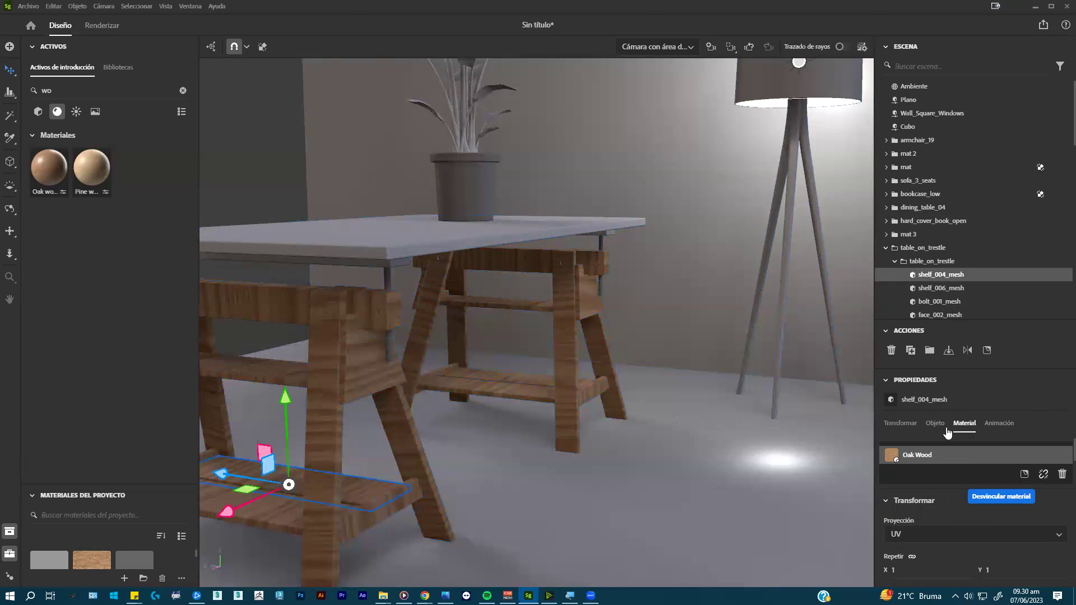
{"action": "middle_click_drag", "start_coordinate": [637, 261], "coordinate": [643, 260]}
{"action": "middle_click_drag", "start_coordinate": [667, 307], "coordinate": [762, 273]}
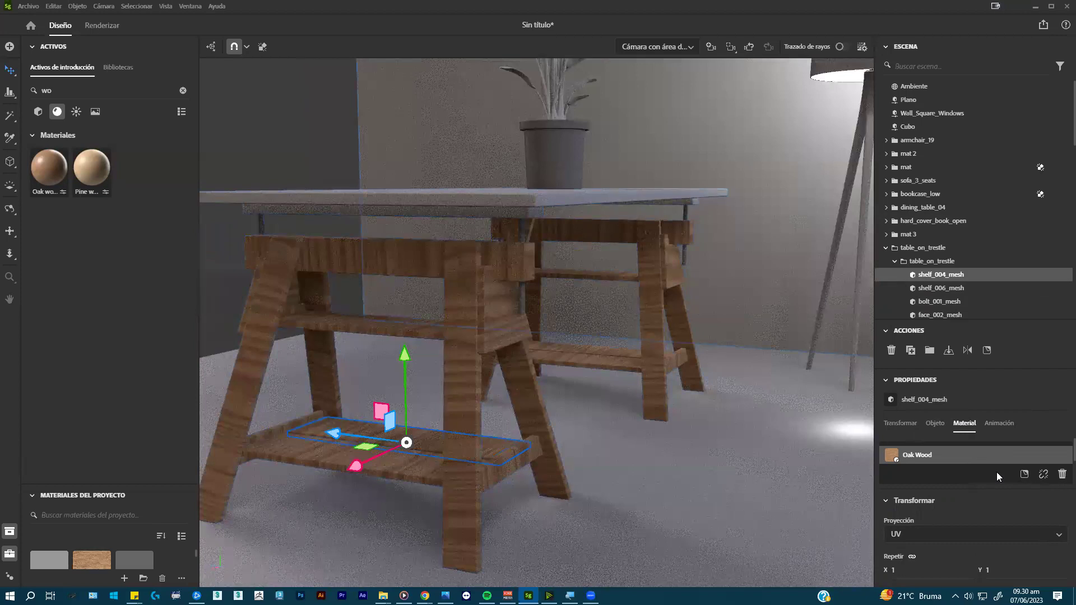
{"action": "scroll", "coordinate": [1003, 483], "scroll_direction": "down", "scroll_amount": 1}
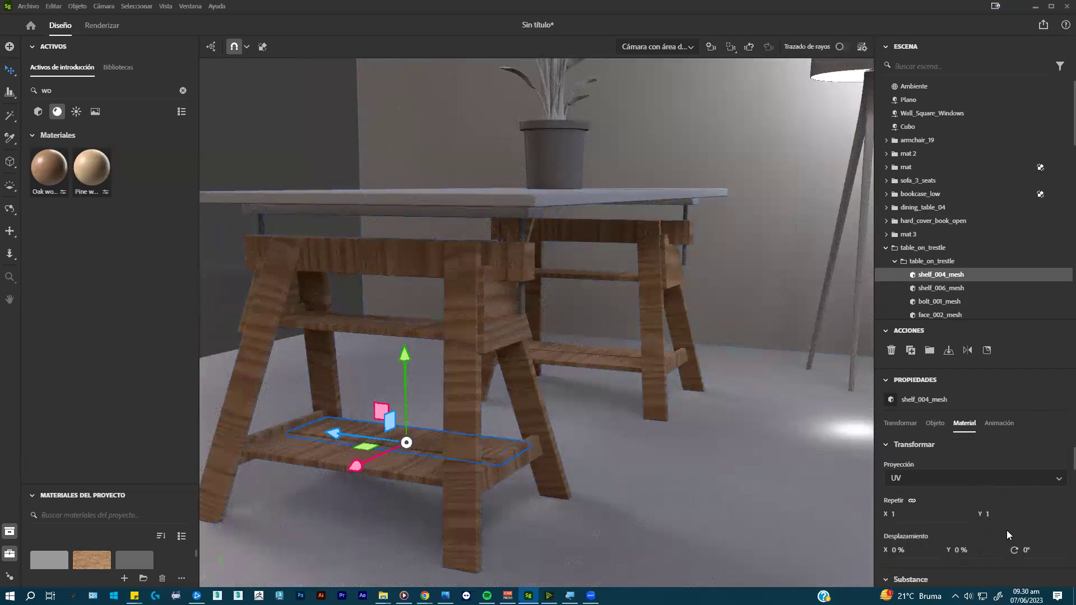
{"action": "scroll", "coordinate": [969, 538], "scroll_direction": "down", "scroll_amount": 1}
- Rotate the oak wood texture 90° and raise its repeat to 2,1
{"action": "left_click", "coordinate": [1028, 497]}
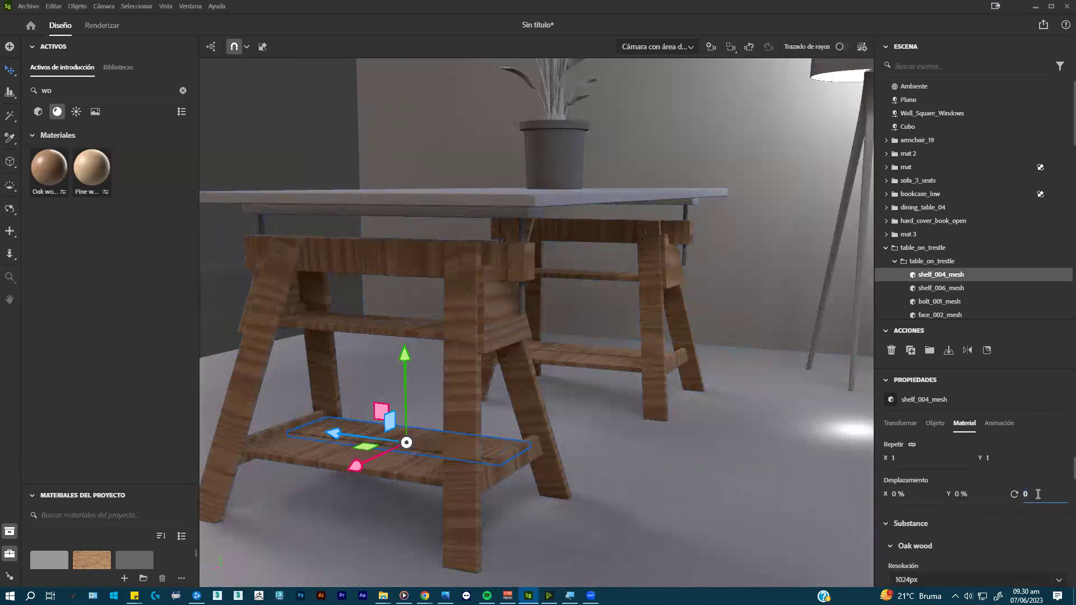
{"action": "type", "text": "90"}
{"action": "key", "text": "Return"}
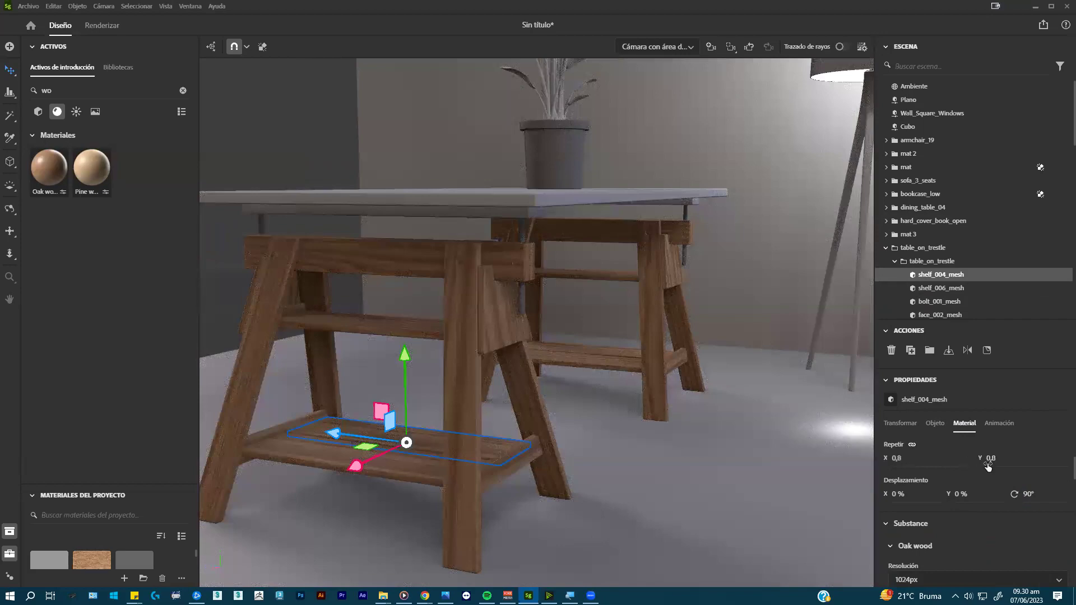
{"action": "left_click_drag", "start_coordinate": [988, 465], "coordinate": [1018, 466]}
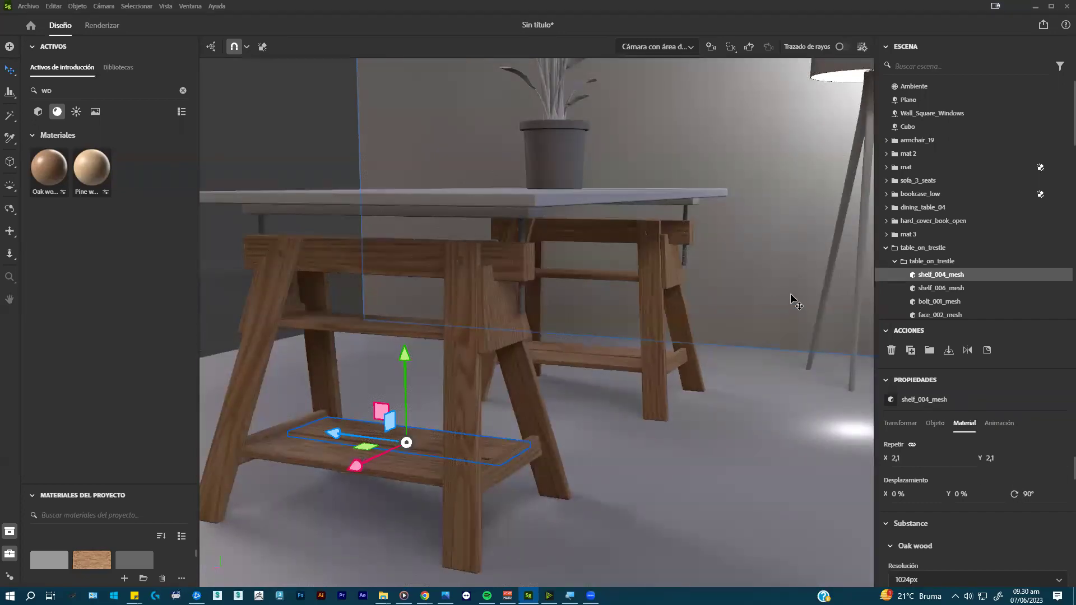
{"action": "middle_click_drag", "start_coordinate": [797, 281], "coordinate": [544, 354]}
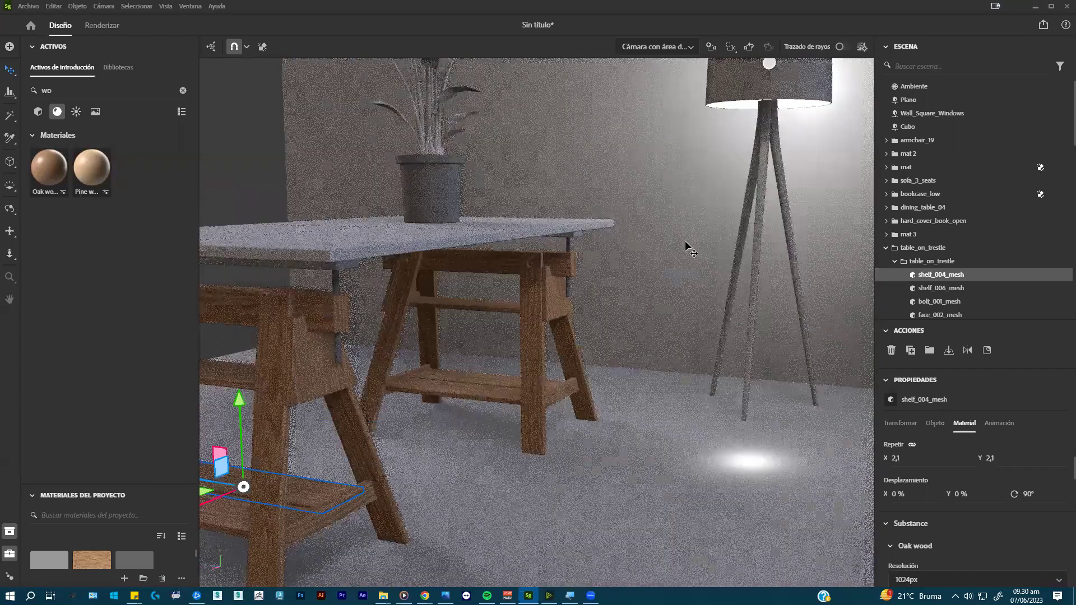
{"action": "left_click", "coordinate": [701, 223]}
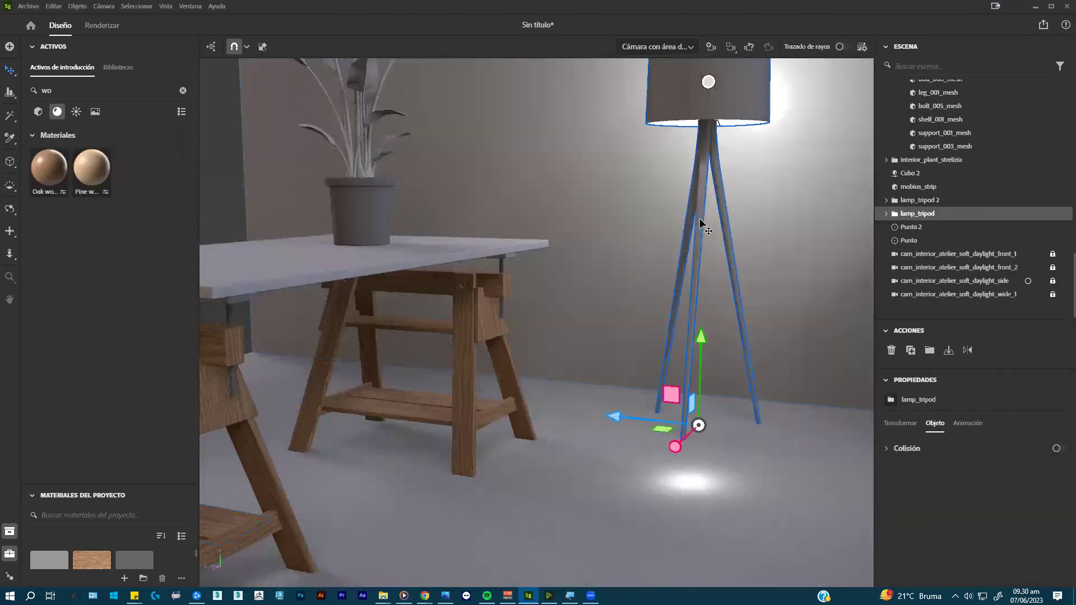
- Select the left floor lamp's three legs, leg_001 to leg_003_mesh
{"action": "key", "text": "ctrl"}
{"action": "double_click", "coordinate": [700, 223]}
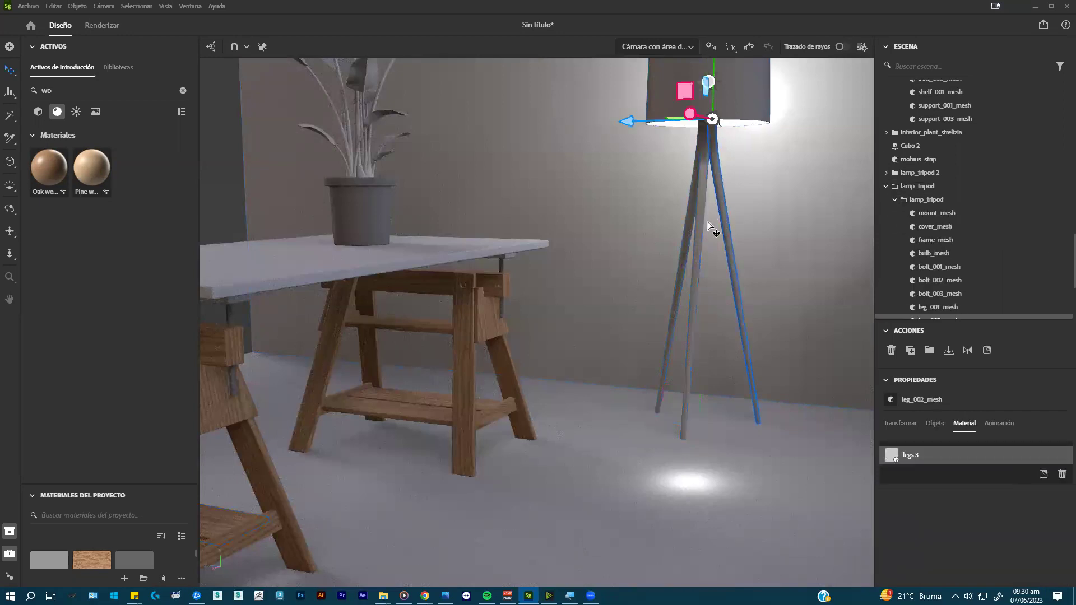
{"action": "left_click", "coordinate": [697, 248]}
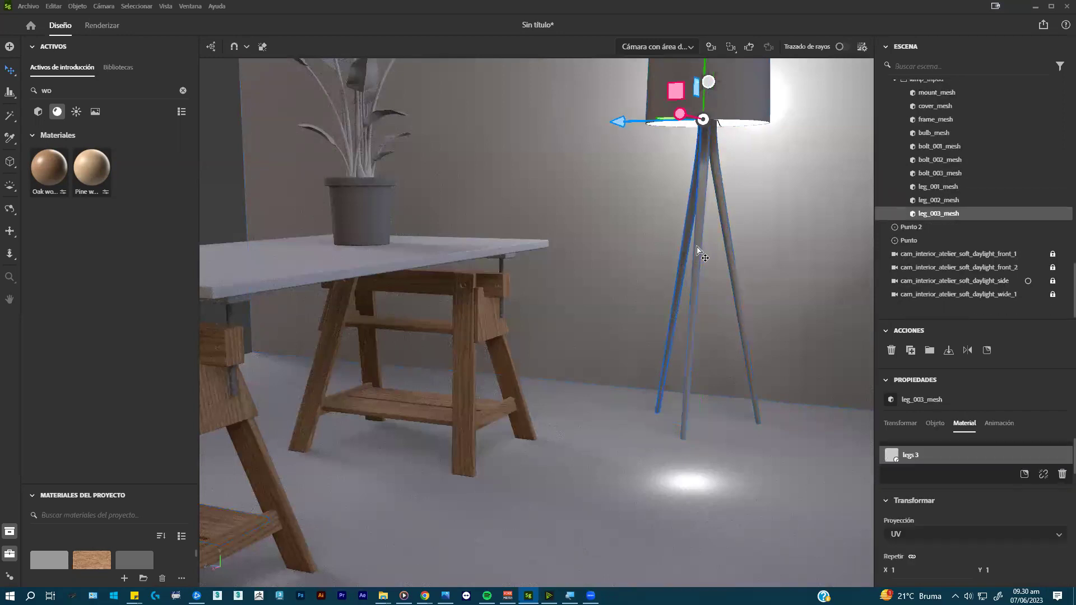
{"action": "left_click", "coordinate": [698, 249]}
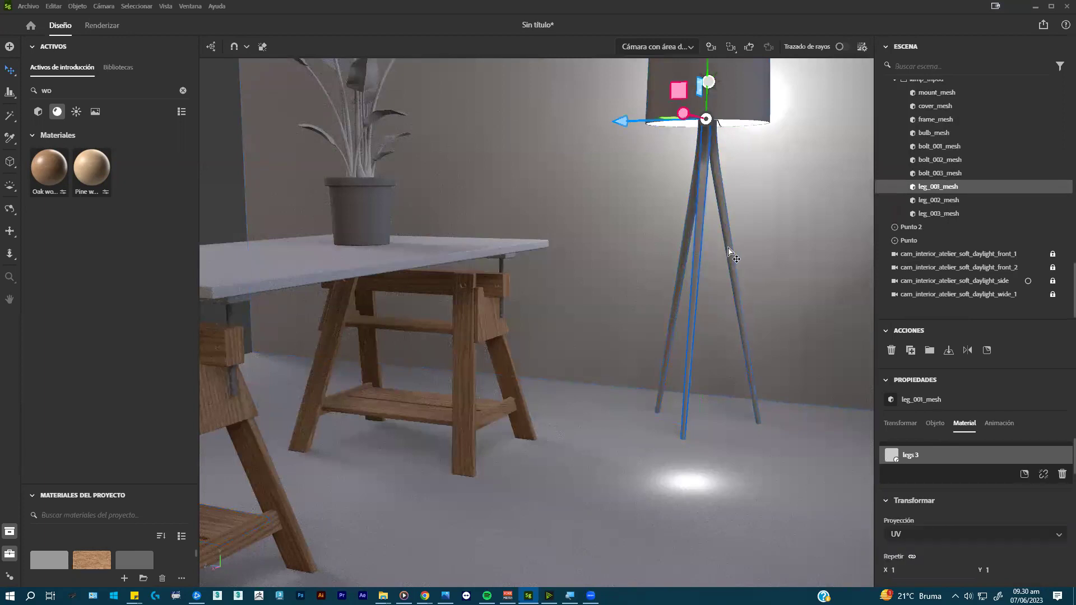
{"action": "left_click", "coordinate": [729, 252], "text": "shift"}
{"action": "left_click", "coordinate": [683, 268], "text": "shift"}
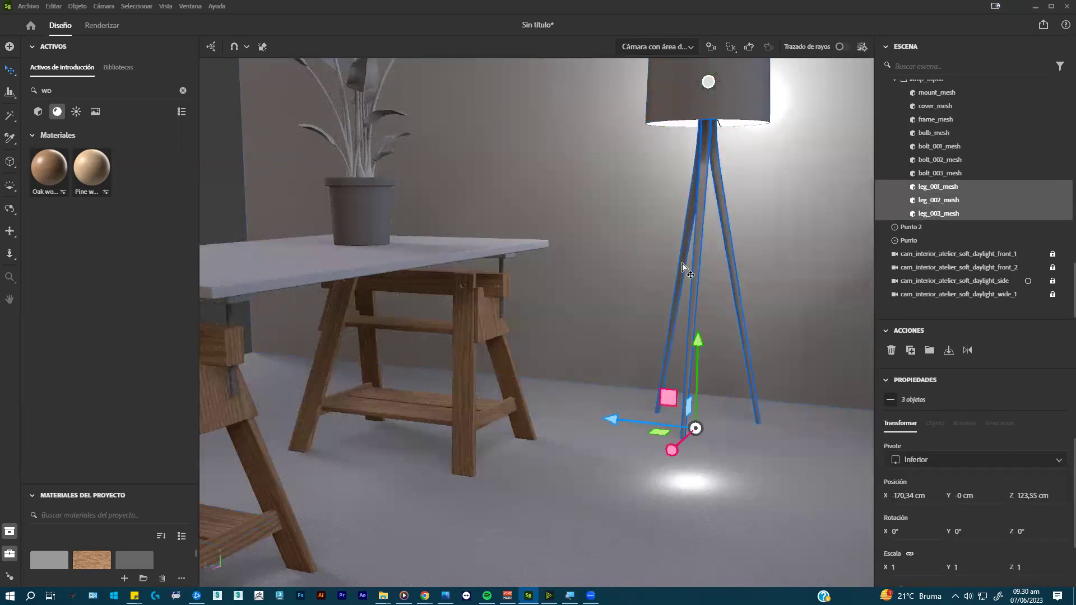
{"action": "key", "text": "ctrl"}
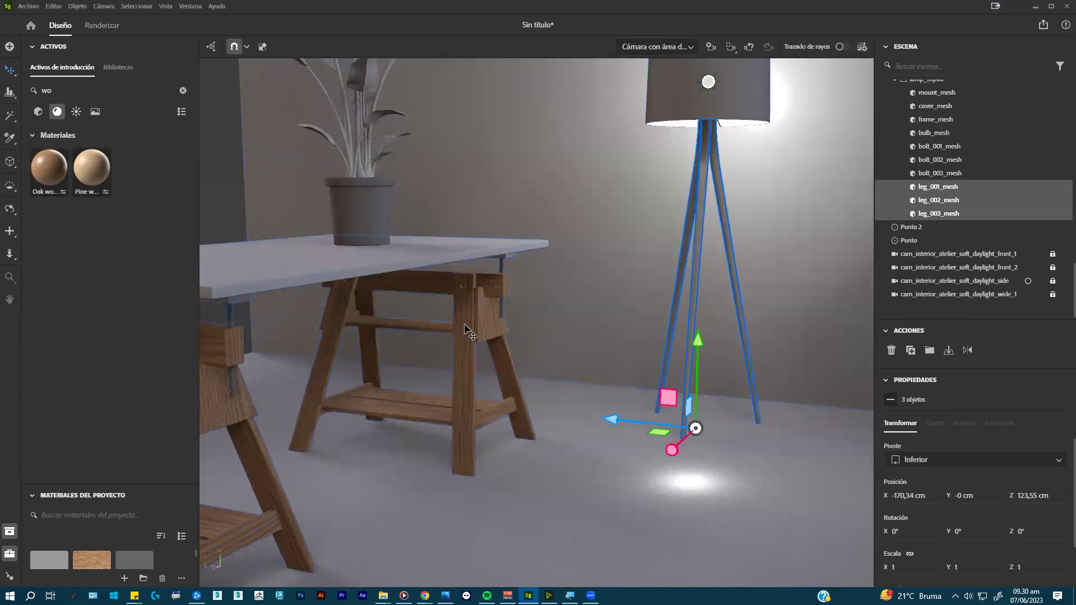
- Sample the trestle's oak wood onto the selected lamp legs
{"action": "left_click", "coordinate": [9, 139]}
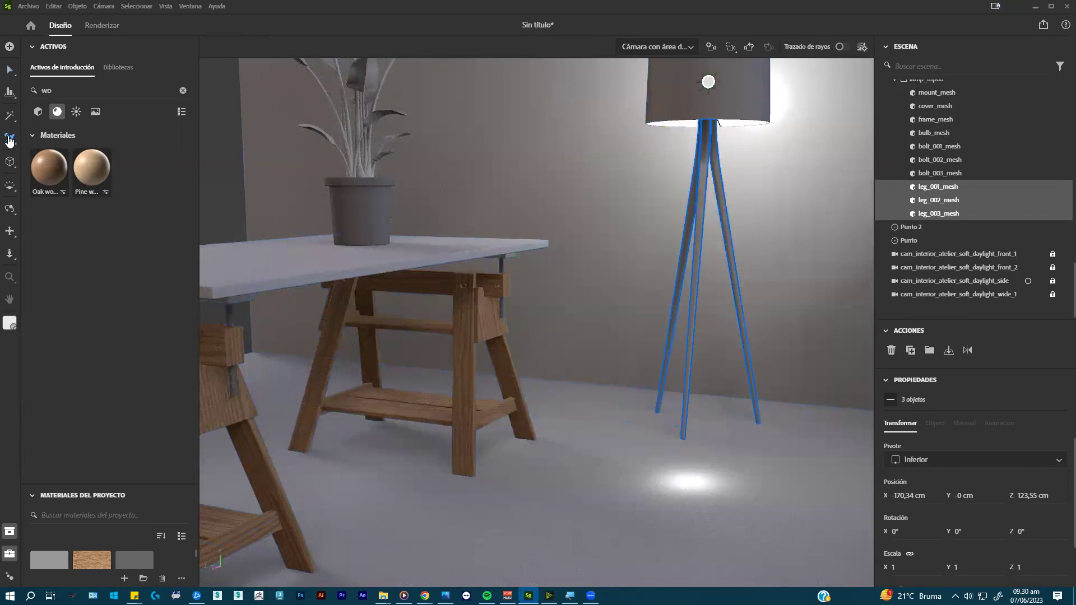
{"action": "left_click", "coordinate": [477, 315]}
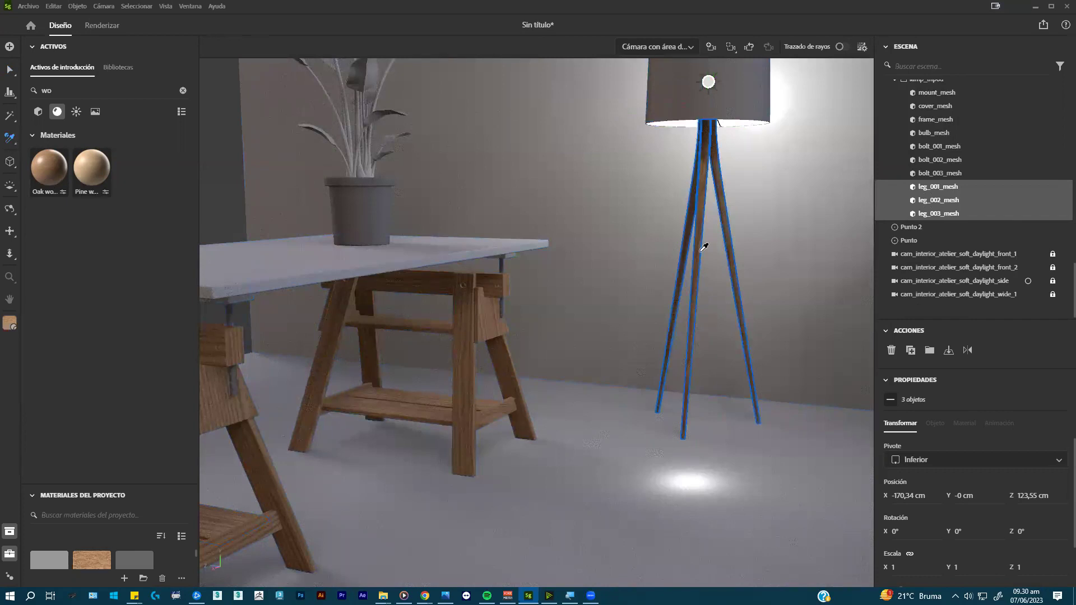
{"action": "scroll", "coordinate": [704, 243], "scroll_direction": "up", "scroll_amount": 3}
{"action": "scroll", "coordinate": [562, 352], "scroll_direction": "down", "scroll_amount": 3}
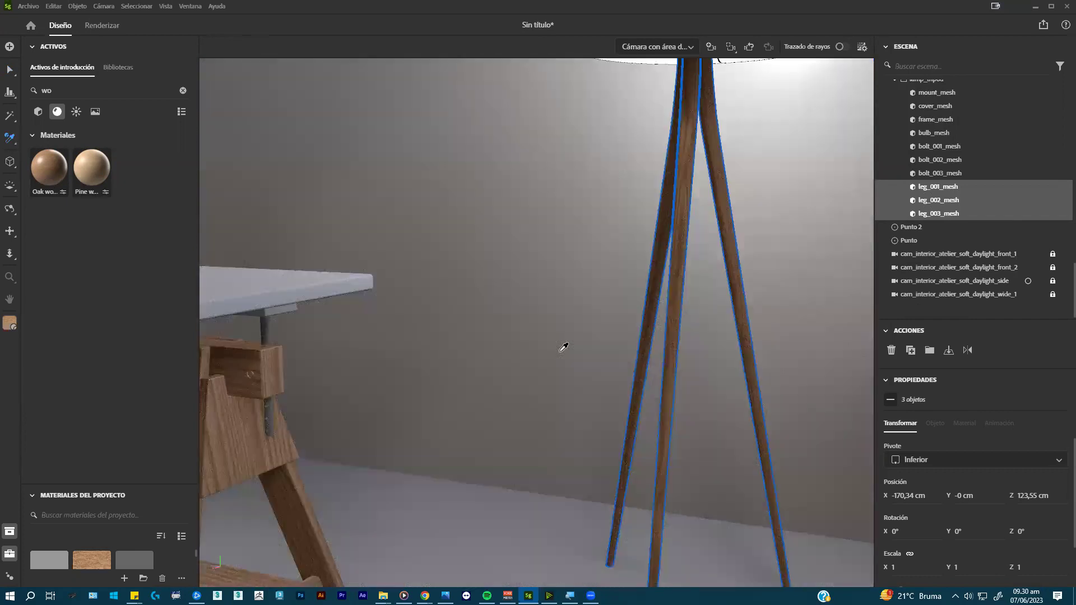
{"action": "scroll", "coordinate": [567, 338], "scroll_direction": "down", "scroll_amount": 5}
{"action": "scroll", "coordinate": [656, 300], "scroll_direction": "up", "scroll_amount": 5}
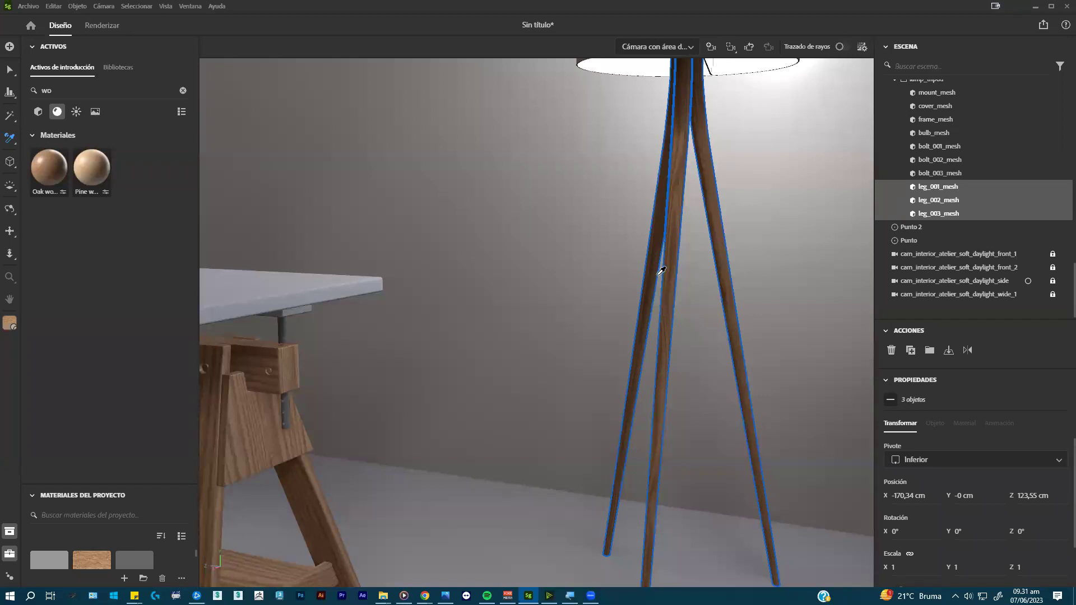
{"action": "scroll", "coordinate": [710, 293], "scroll_direction": "down", "scroll_amount": 5}
{"action": "right_click_drag", "start_coordinate": [715, 292], "coordinate": [530, 289]}
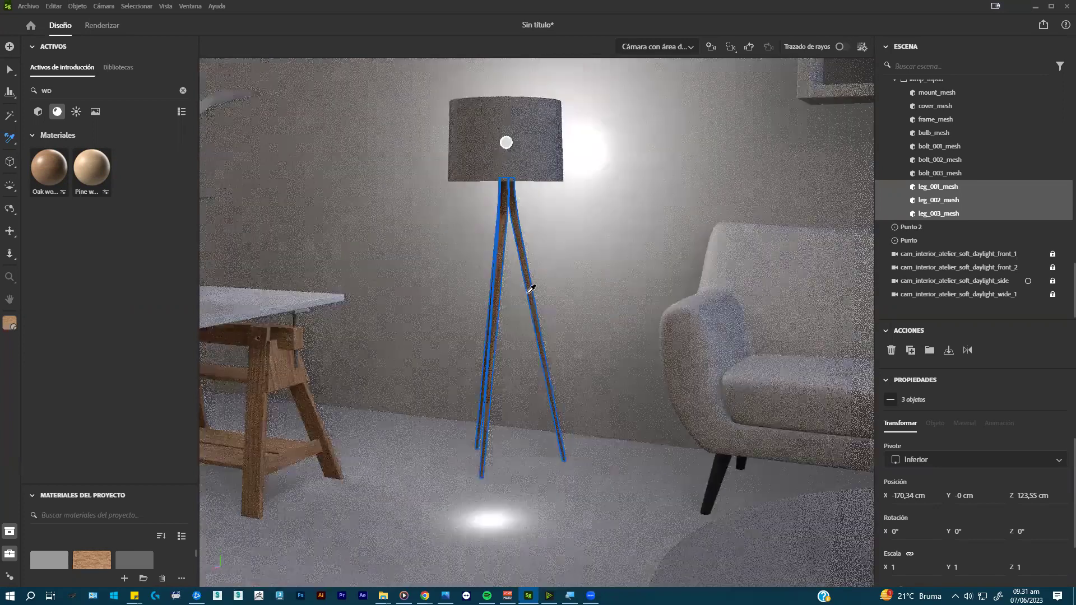
{"action": "scroll", "coordinate": [617, 291], "scroll_direction": "down", "scroll_amount": 8}
- Select the other floor lamp's three legs and apply Oak wood to them
{"action": "key", "text": "v"}
{"action": "left_click", "coordinate": [711, 311]}
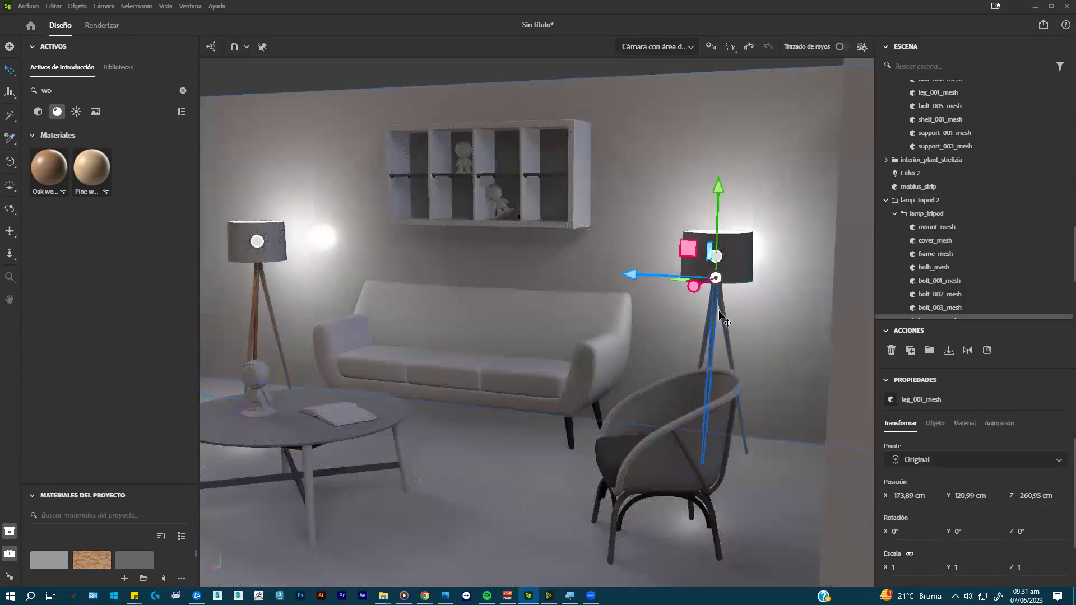
{"action": "scroll", "coordinate": [670, 300], "scroll_direction": "up", "scroll_amount": 3}
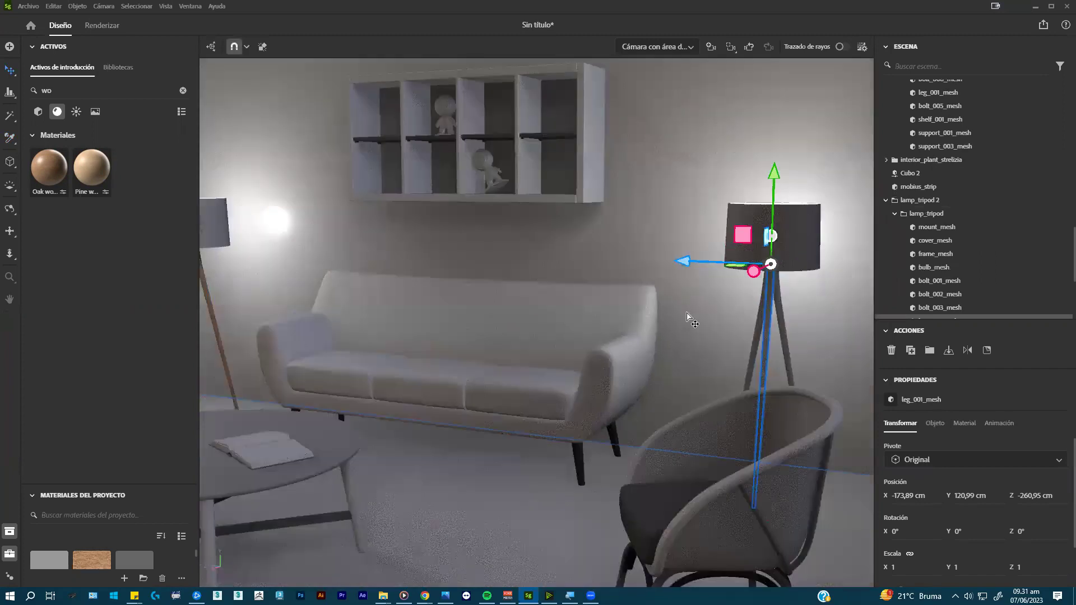
{"action": "scroll", "coordinate": [687, 313], "scroll_direction": "up", "scroll_amount": 2}
{"action": "middle_click_drag", "start_coordinate": [687, 313], "coordinate": [591, 300]}
{"action": "left_click", "coordinate": [703, 312], "text": "shift"}
{"action": "left_click", "coordinate": [677, 314], "text": "shift"}
{"action": "key", "text": "ctrl"}
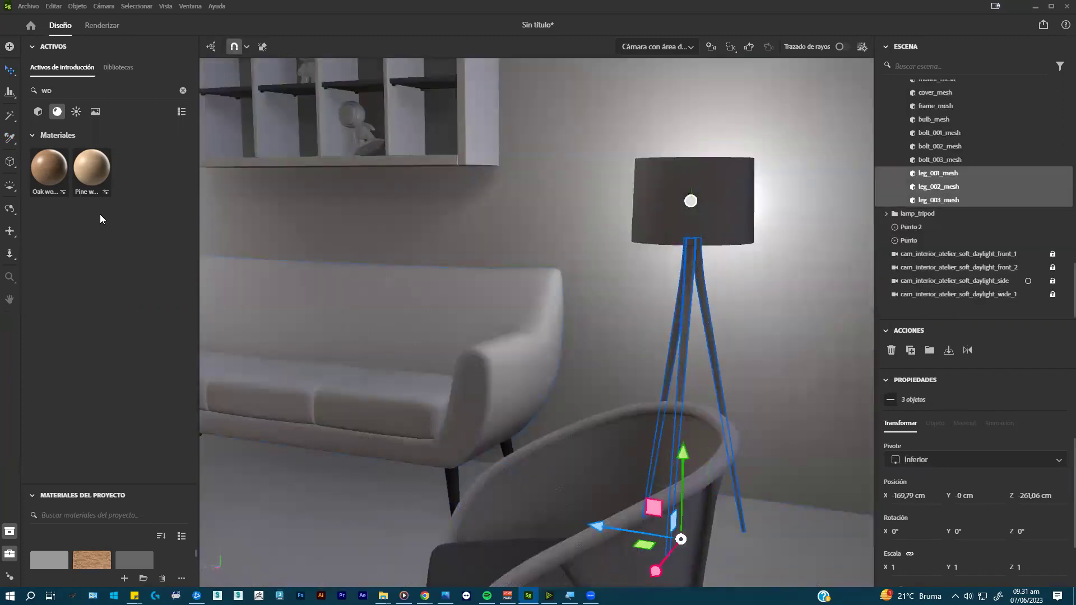
{"action": "left_click", "coordinate": [51, 170]}
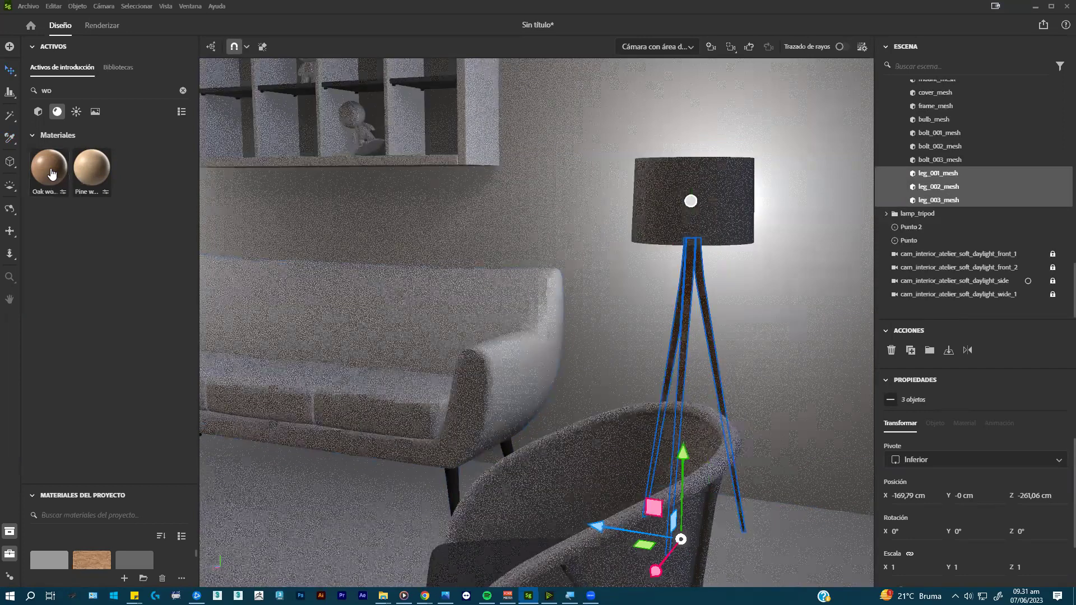
- Reframe the view around the sofa and lamp, then select the armchair
{"action": "middle_click_drag", "start_coordinate": [364, 221], "coordinate": [551, 228]}
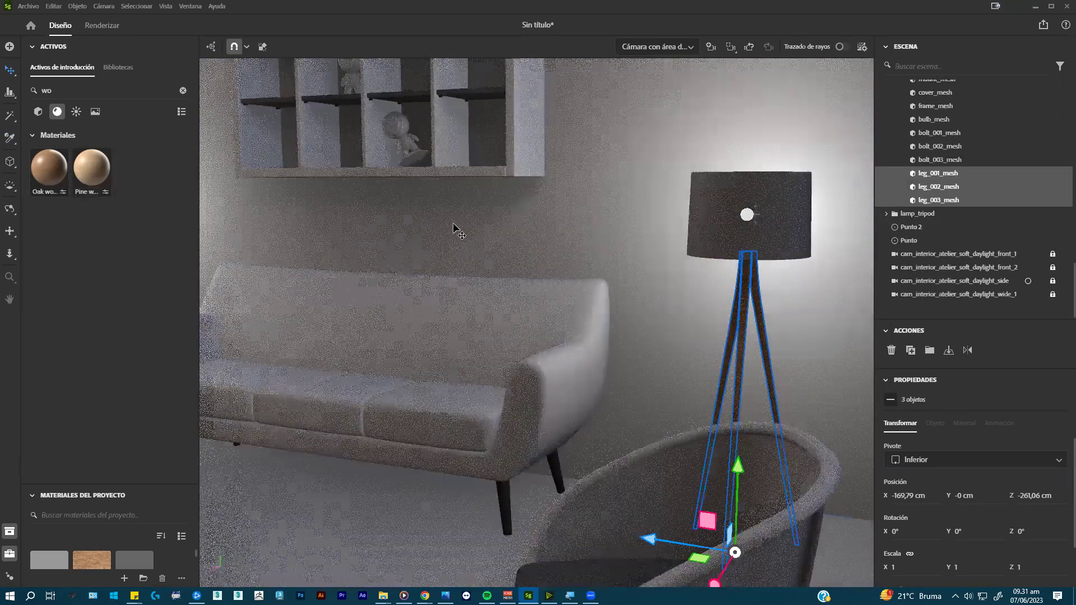
{"action": "middle_click_drag", "start_coordinate": [456, 228], "coordinate": [729, 222]}
{"action": "left_click", "coordinate": [11, 139]}
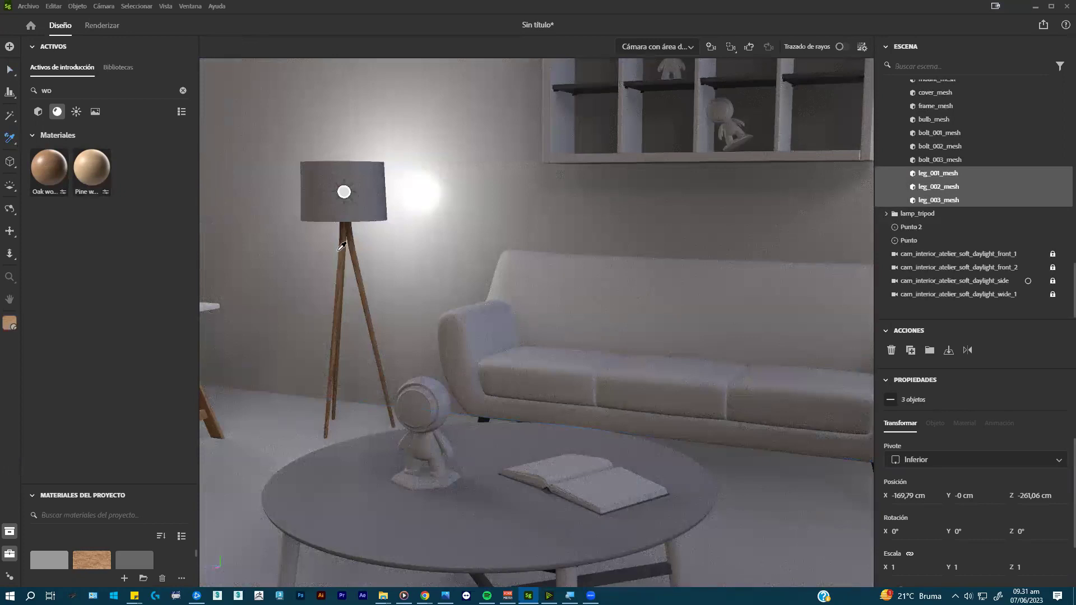
{"action": "left_click_drag", "start_coordinate": [250, 243], "coordinate": [612, 235]}
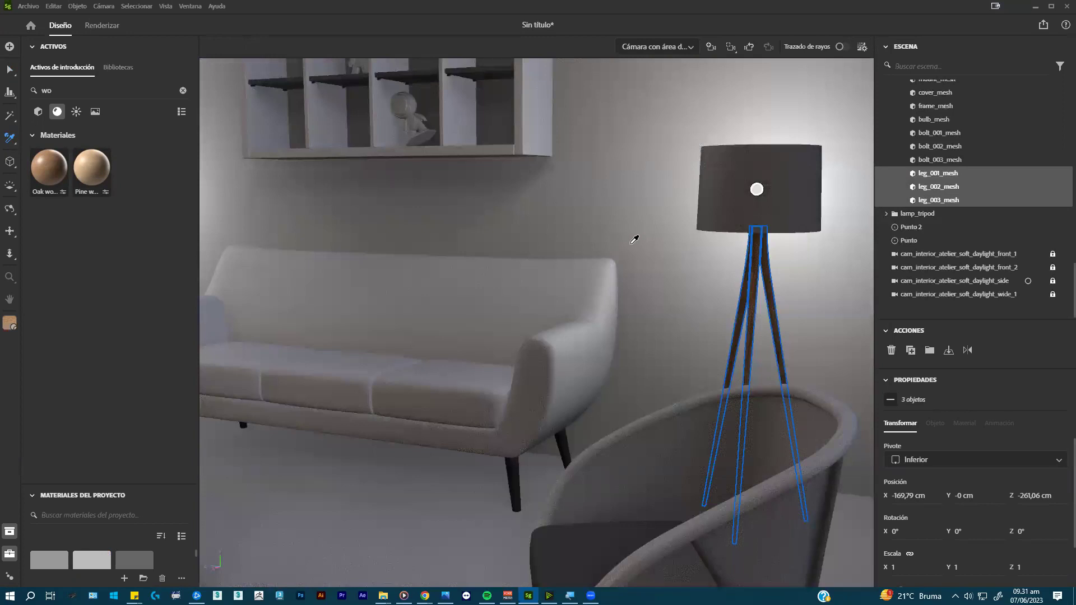
{"action": "right_click_drag", "start_coordinate": [575, 272], "coordinate": [644, 296]}
{"action": "scroll", "coordinate": [646, 311], "scroll_direction": "down", "scroll_amount": 5}
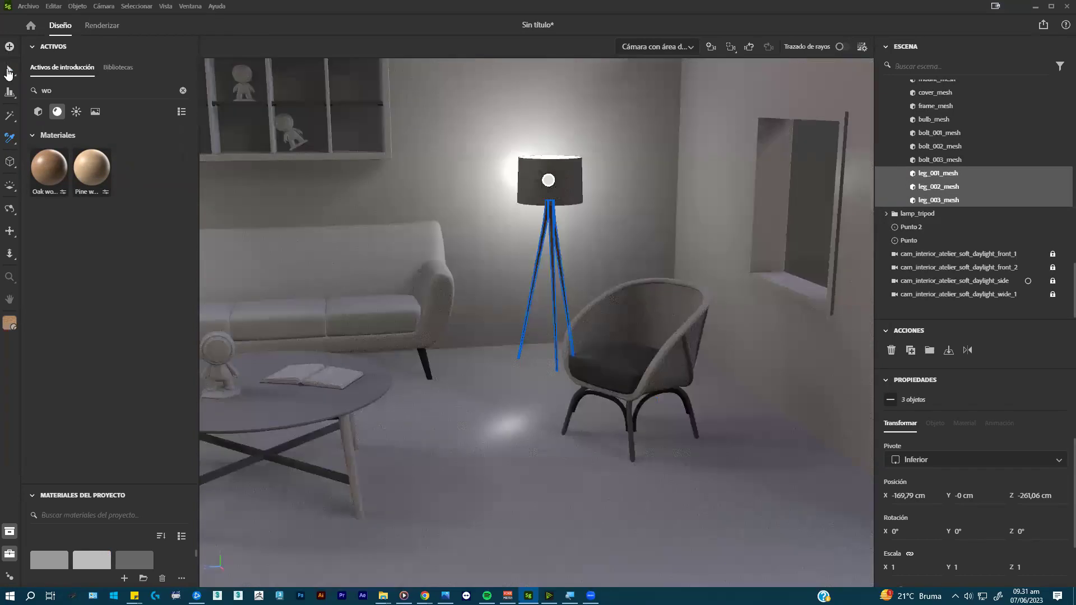
{"action": "left_click", "coordinate": [9, 72]}
{"action": "left_click", "coordinate": [644, 336]}
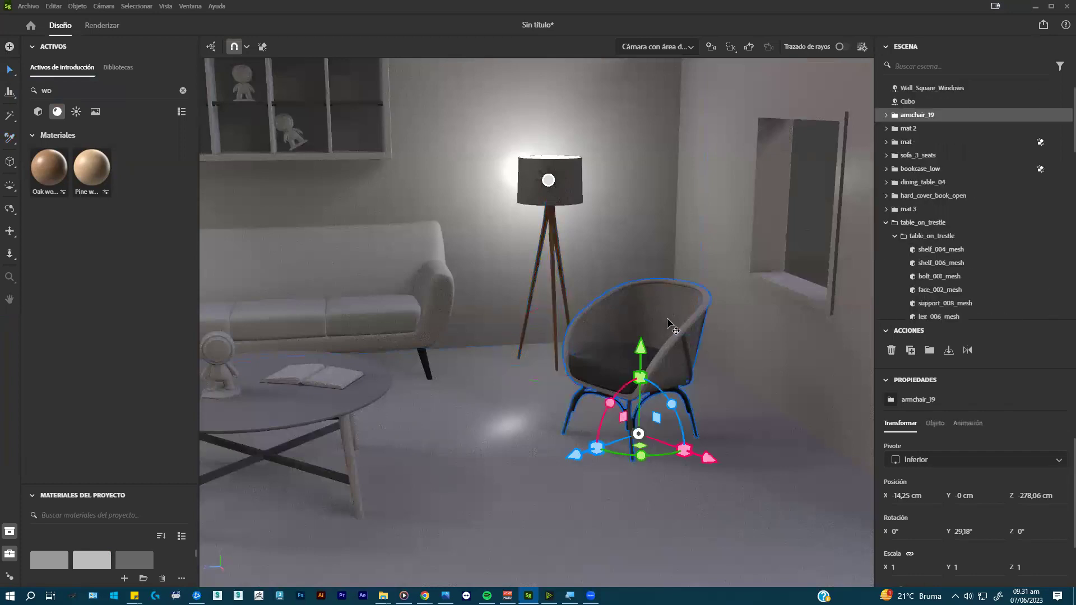
{"action": "scroll", "coordinate": [644, 389], "scroll_direction": "up", "scroll_amount": 3}
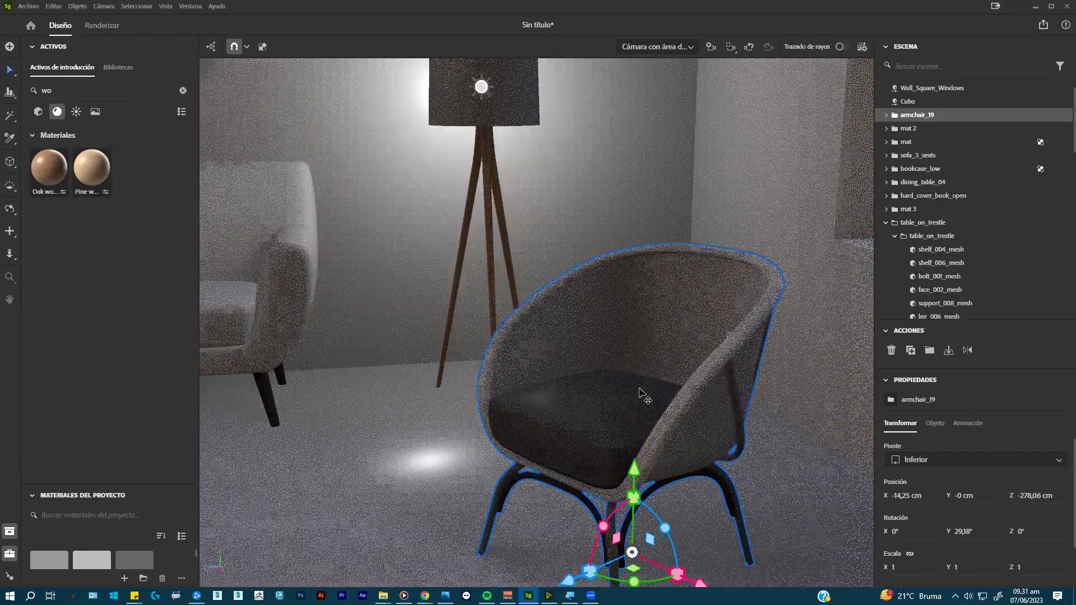
- Select the armchair's frame_mesh and copy the lamp legs' Oak Wood onto it with the eyedropper
{"action": "middle_click_drag", "start_coordinate": [740, 331], "coordinate": [712, 308]}
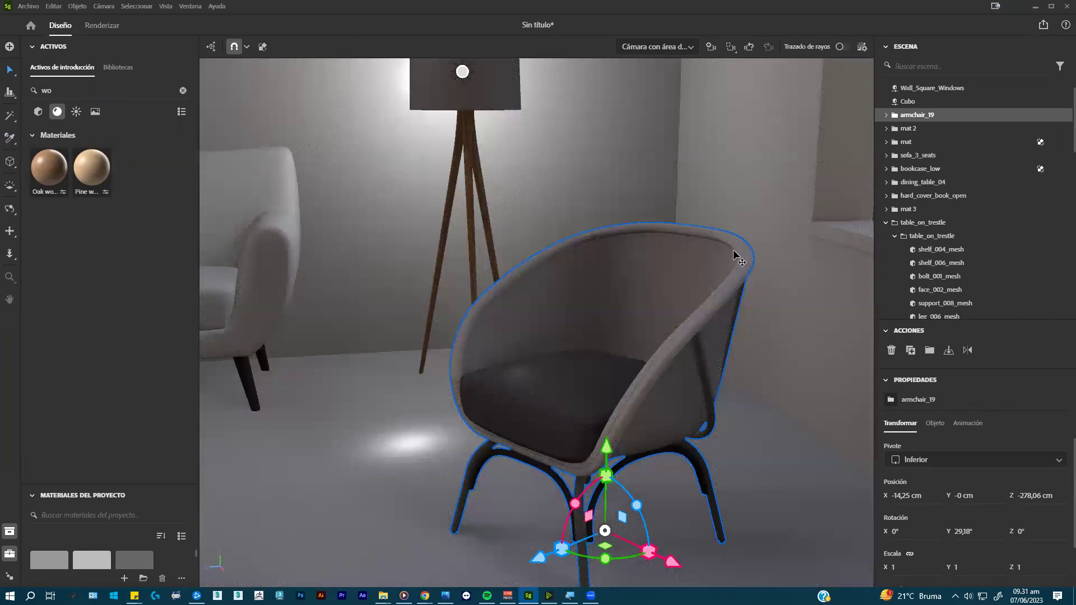
{"action": "left_click", "coordinate": [731, 285], "text": "ctrl"}
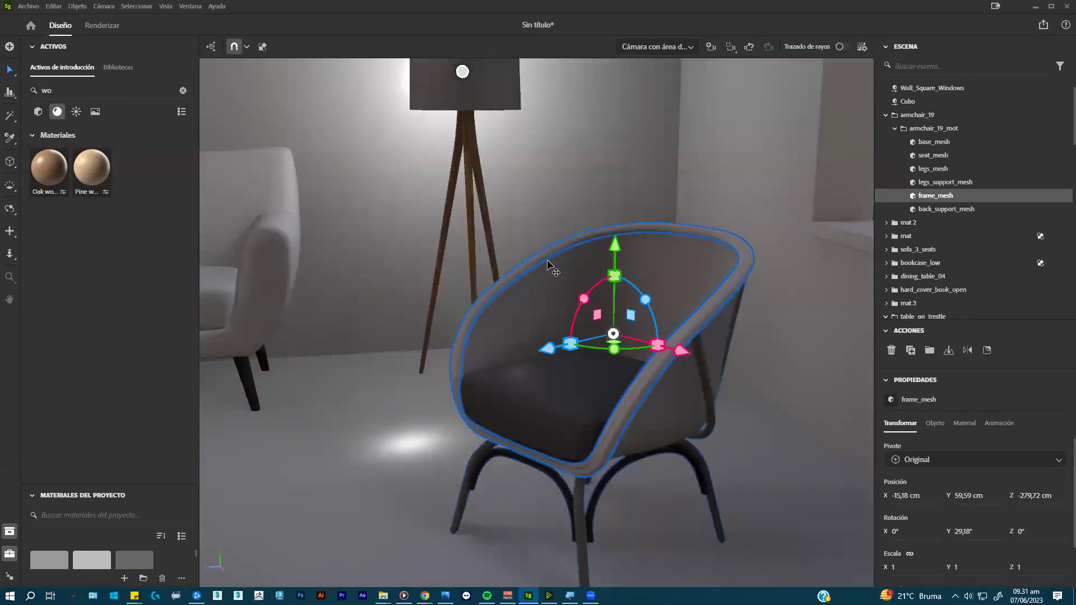
{"action": "left_click", "coordinate": [17, 139]}
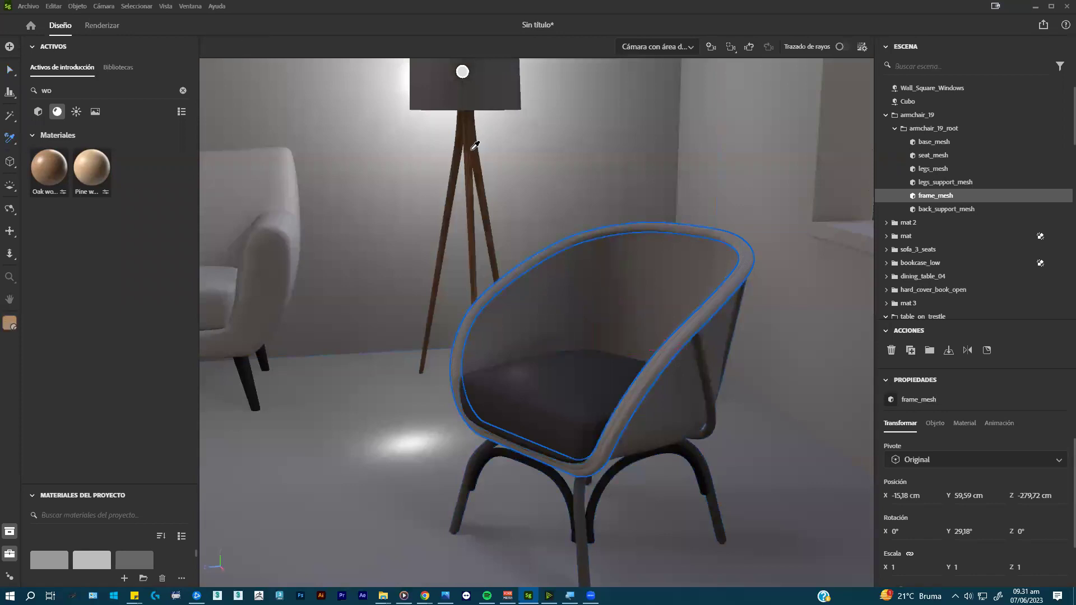
{"action": "left_click", "coordinate": [607, 237]}
- Set the frame's Oak Wood texture rotation to 0°
{"action": "scroll", "coordinate": [723, 332], "scroll_direction": "up", "scroll_amount": 2}
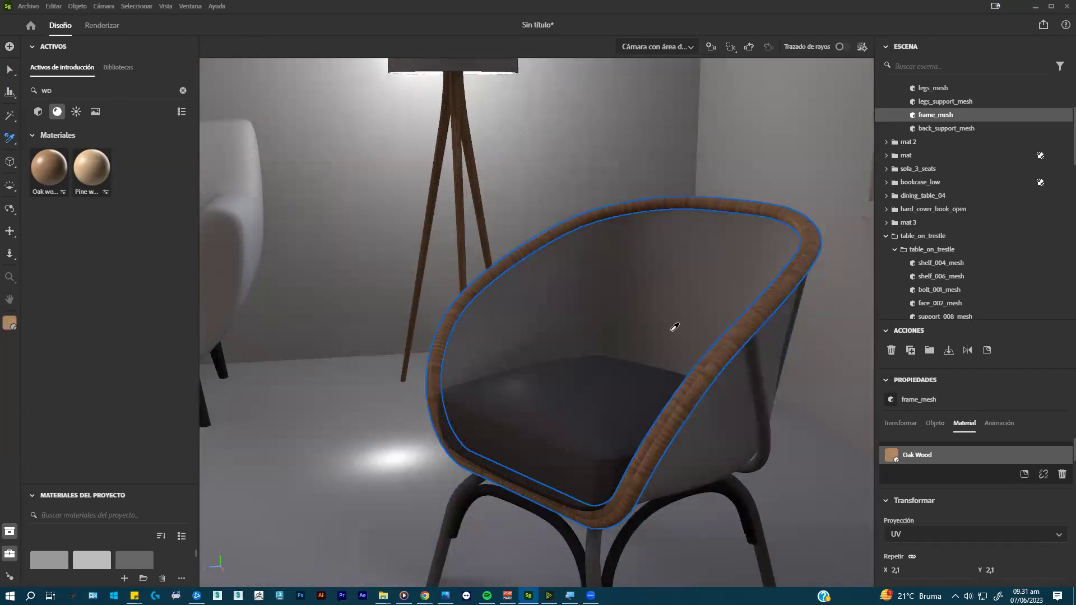
{"action": "scroll", "coordinate": [675, 327], "scroll_direction": "down", "scroll_amount": 3}
{"action": "scroll", "coordinate": [1018, 548], "scroll_direction": "down", "scroll_amount": 3}
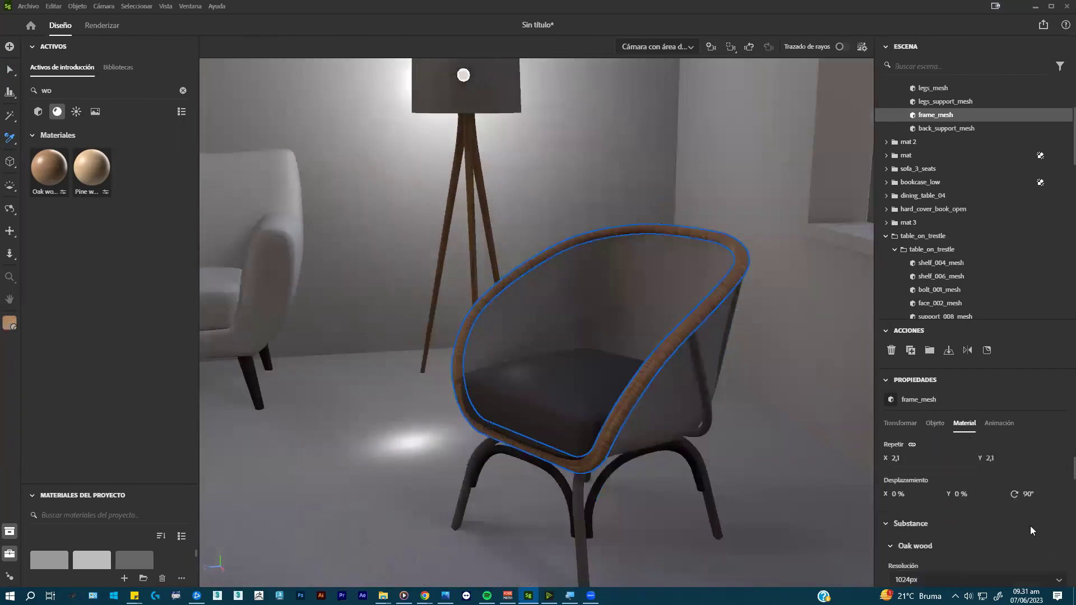
{"action": "left_click", "coordinate": [1028, 497]}
{"action": "type", "text": "0"}
{"action": "key", "text": "Return"}
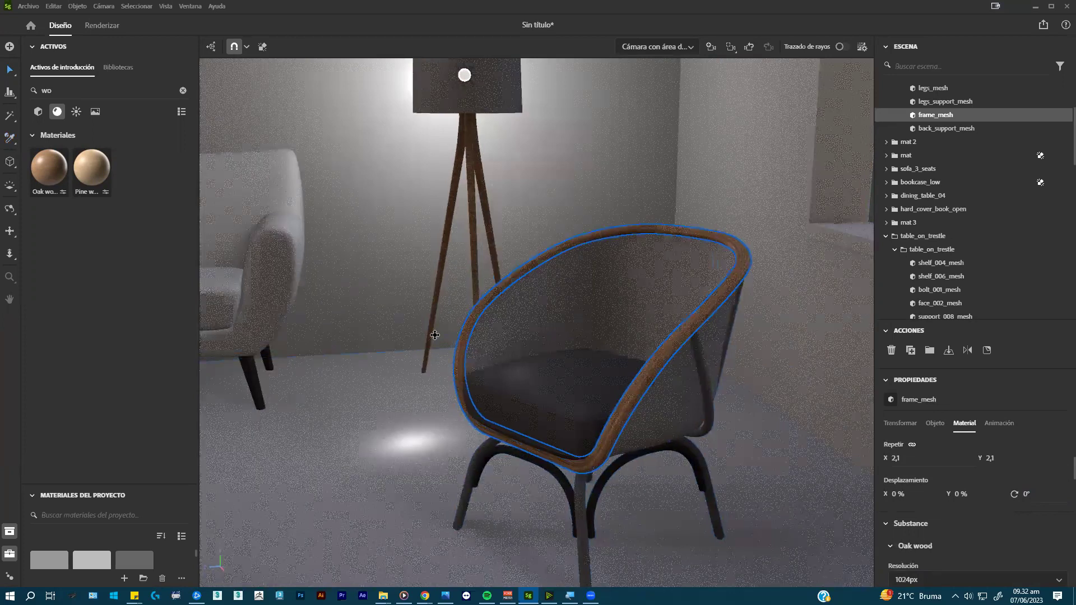
- Pan and zoom across the room to bring the sofa and coffee table into view
{"action": "middle_click_drag", "start_coordinate": [435, 335], "coordinate": [473, 330]}
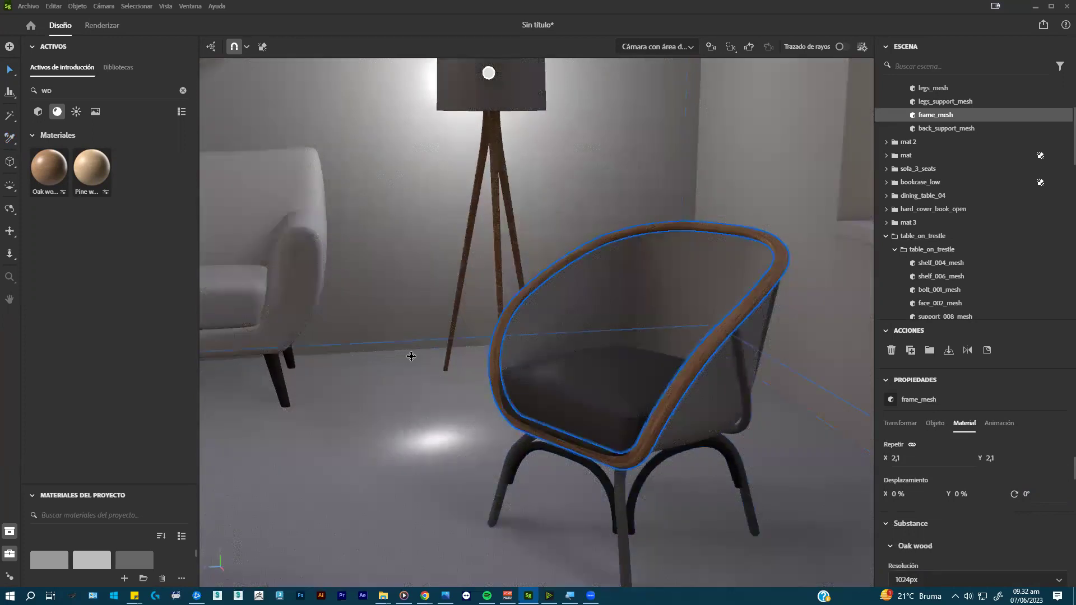
{"action": "middle_click_drag", "start_coordinate": [411, 356], "coordinate": [549, 331]}
{"action": "mouse_move", "coordinate": [302, 346]}
{"action": "middle_mouse_down"}
{"action": "mouse_move", "coordinate": [614, 354]}
{"action": "mouse_move", "coordinate": [675, 314]}
{"action": "middle_mouse_up"}
{"action": "mouse_move", "coordinate": [296, 295]}
{"action": "middle_mouse_down"}
{"action": "mouse_move", "coordinate": [497, 319]}
{"action": "mouse_move", "coordinate": [772, 288]}
{"action": "middle_mouse_up"}
{"action": "mouse_move", "coordinate": [293, 267]}
{"action": "middle_mouse_down"}
{"action": "mouse_move", "coordinate": [599, 286]}
{"action": "mouse_move", "coordinate": [676, 222]}
{"action": "middle_mouse_up"}
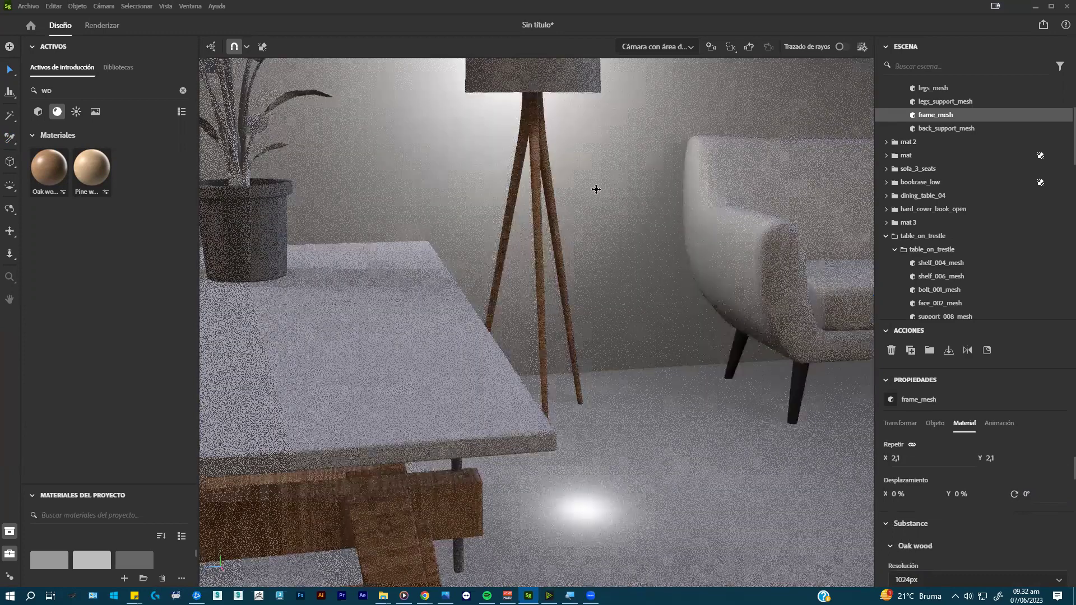
{"action": "scroll", "coordinate": [560, 179], "scroll_direction": "up", "scroll_amount": 3}
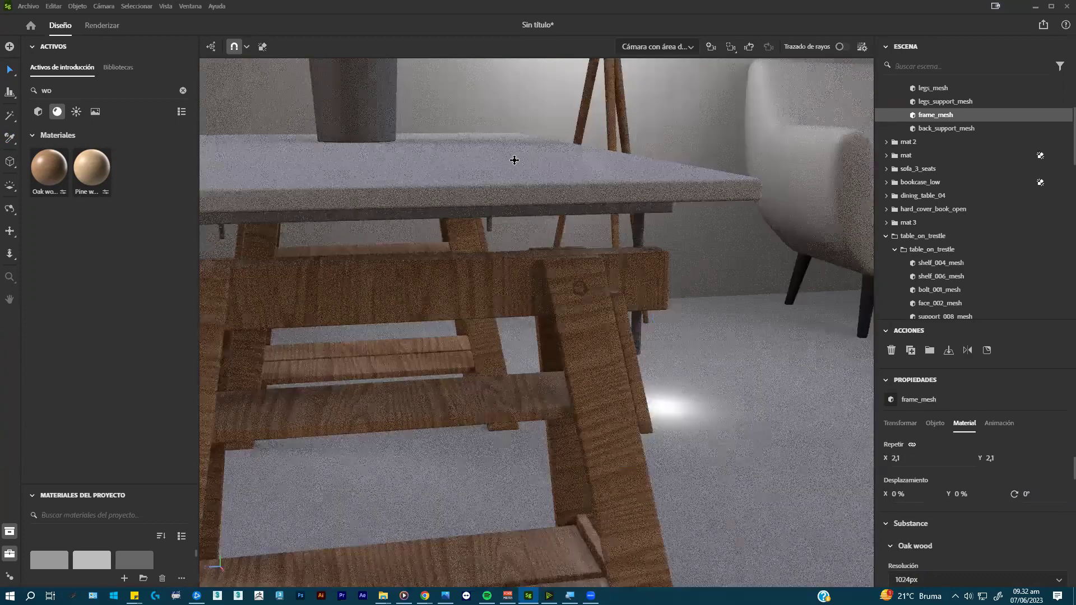
{"action": "scroll", "coordinate": [518, 160], "scroll_direction": "down", "scroll_amount": 3}
{"action": "middle_click_drag", "start_coordinate": [519, 160], "coordinate": [517, 160]}
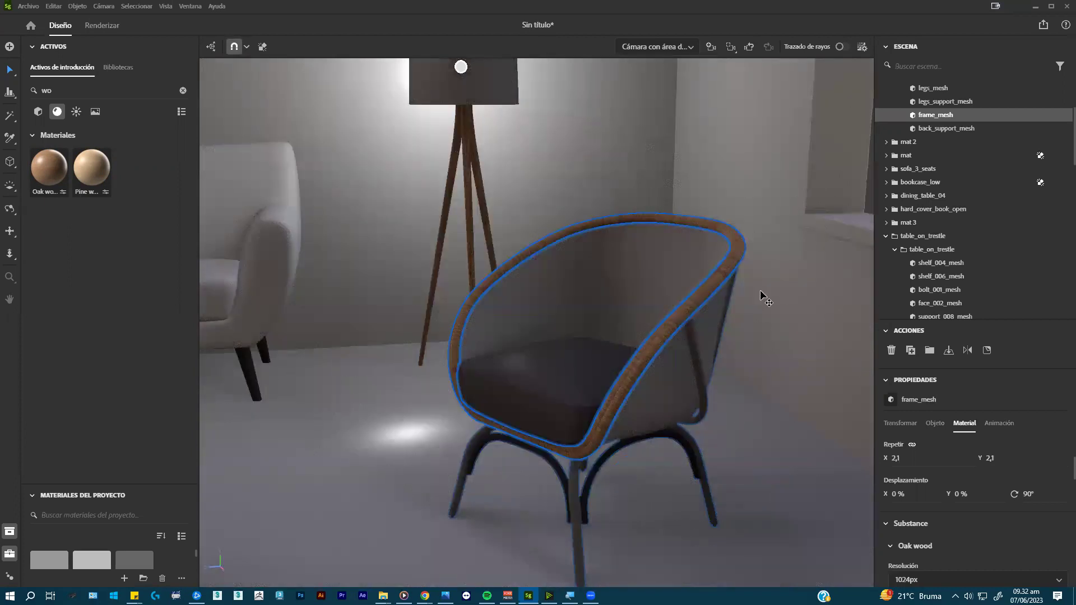
{"action": "scroll", "coordinate": [1003, 462], "scroll_direction": "up", "scroll_amount": 3}
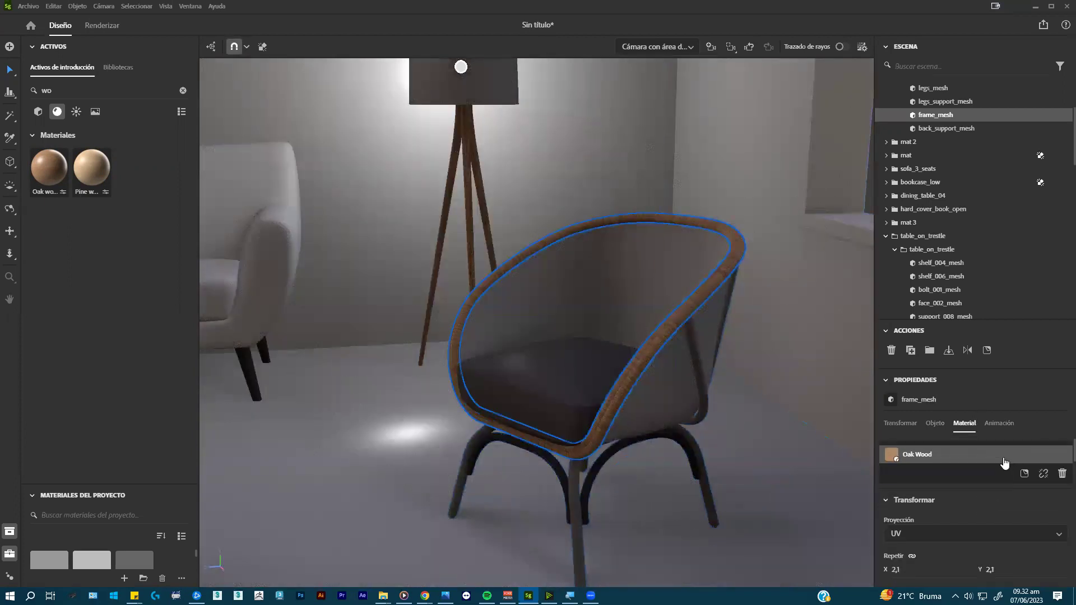
- Unlink the chair frame's Oak Wood into its own copy and set its texture rotation to 0°
{"action": "left_click", "coordinate": [1043, 477]}
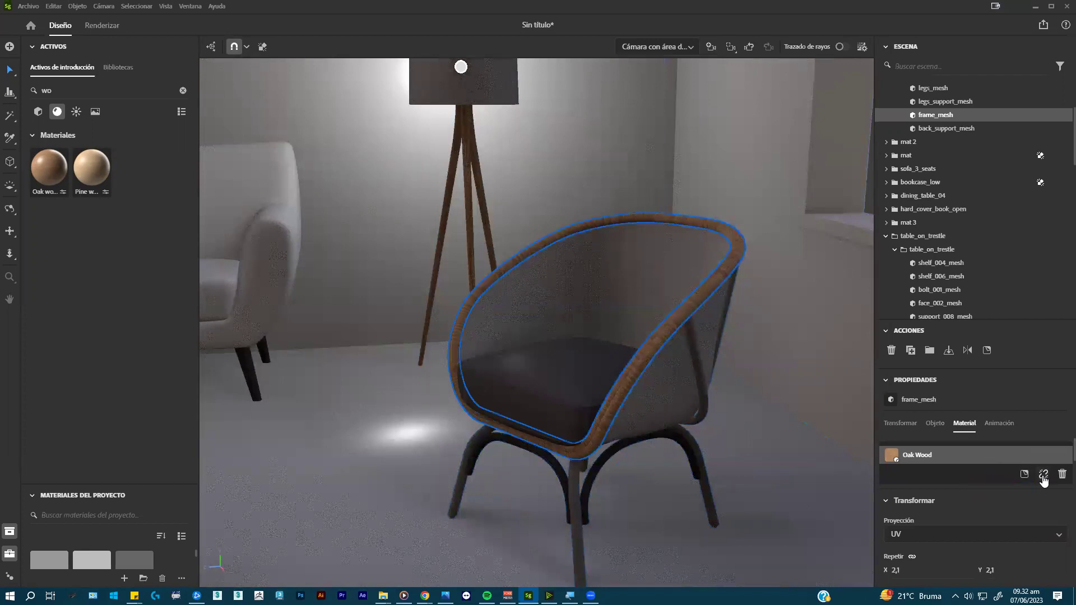
{"action": "left_click", "coordinate": [1044, 475]}
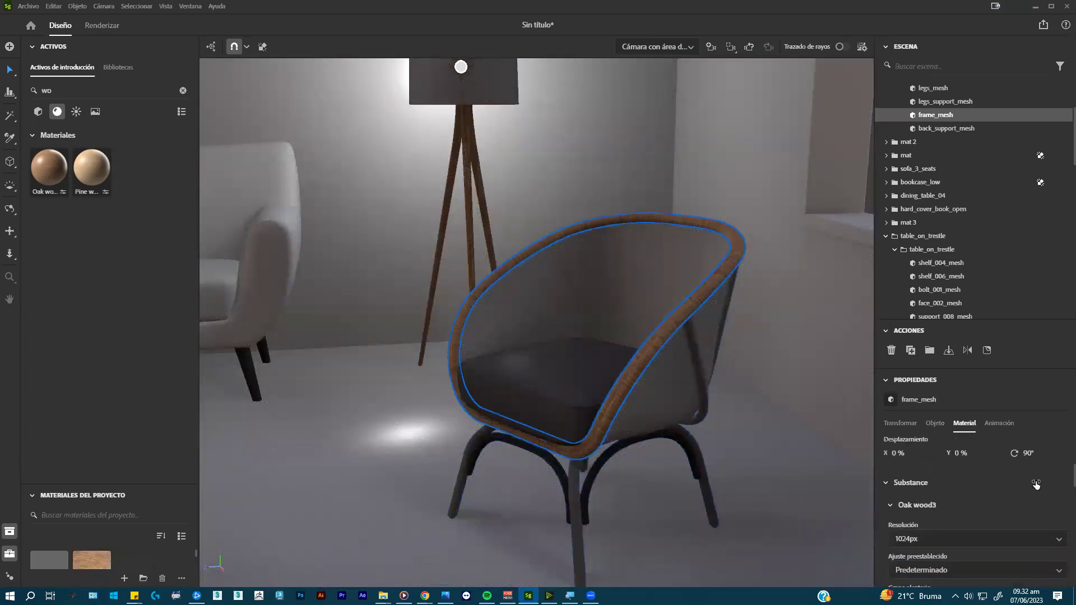
{"action": "left_click", "coordinate": [1035, 552]}
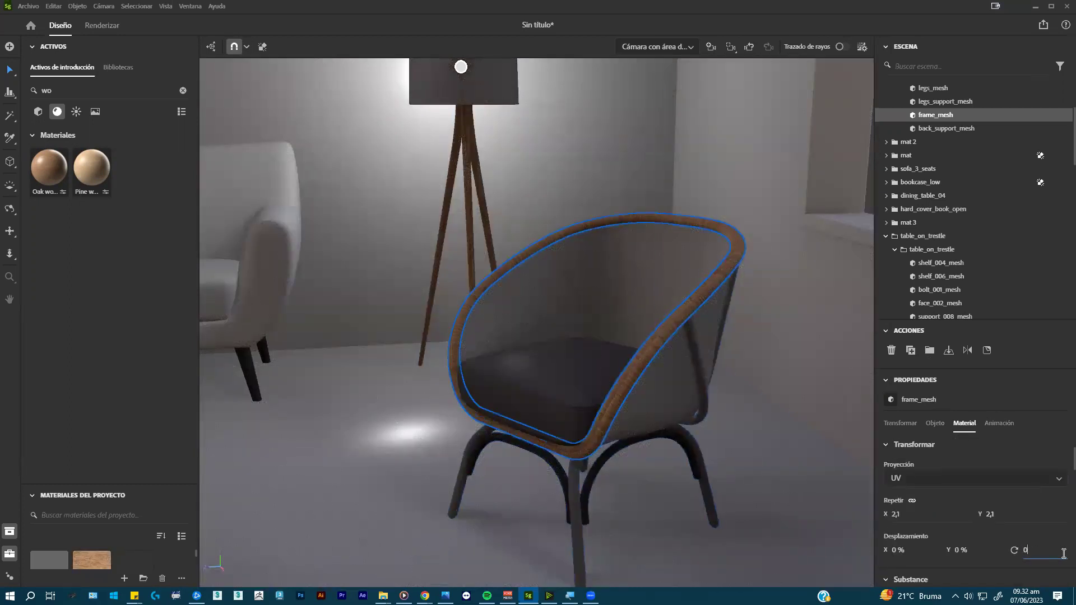
{"action": "type", "text": "0"}
{"action": "key", "text": "Return"}
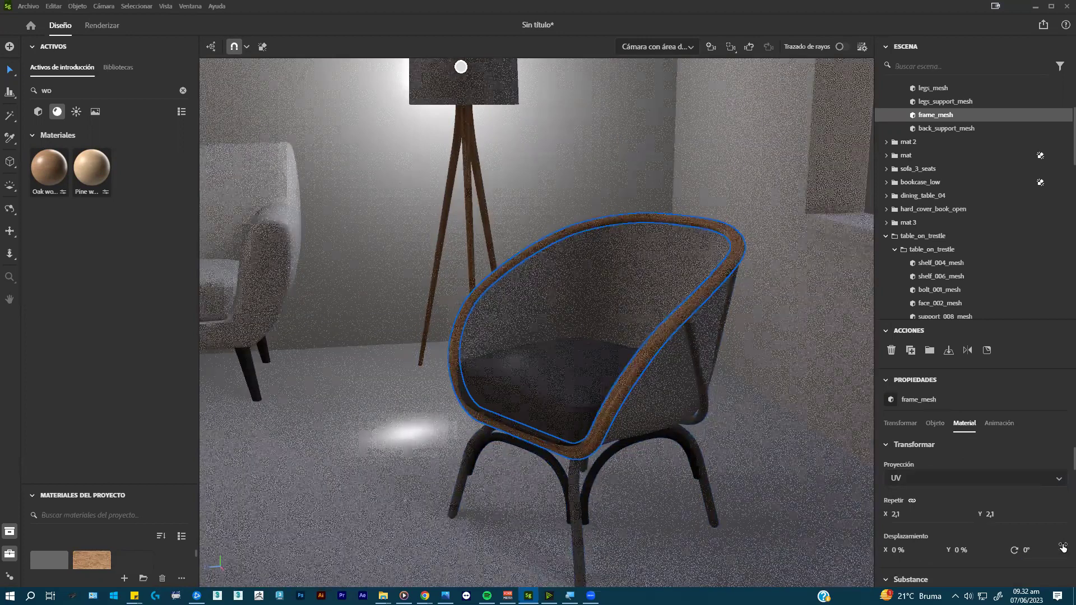
- Pan and zoom around the chair, left lamp, wooden table and sofa
{"action": "middle_click_drag", "start_coordinate": [438, 264], "coordinate": [466, 301]}
{"action": "scroll", "coordinate": [442, 222], "scroll_direction": "up", "scroll_amount": 2}
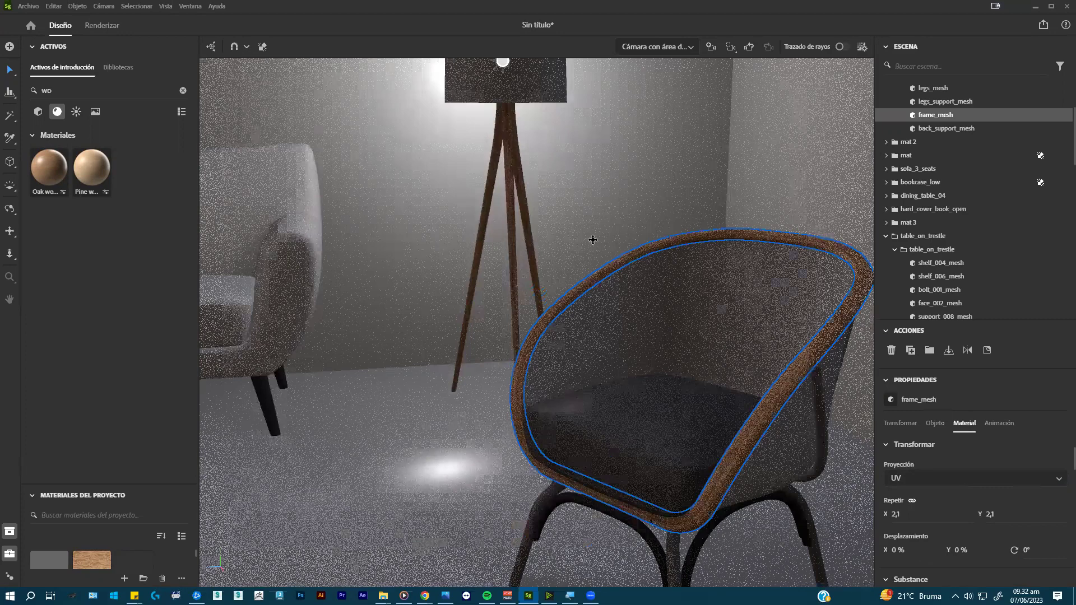
{"action": "scroll", "coordinate": [645, 250], "scroll_direction": "down", "scroll_amount": 5}
{"action": "middle_click_drag", "start_coordinate": [644, 250], "coordinate": [546, 251]}
{"action": "middle_click_drag", "start_coordinate": [473, 274], "coordinate": [340, 361]}
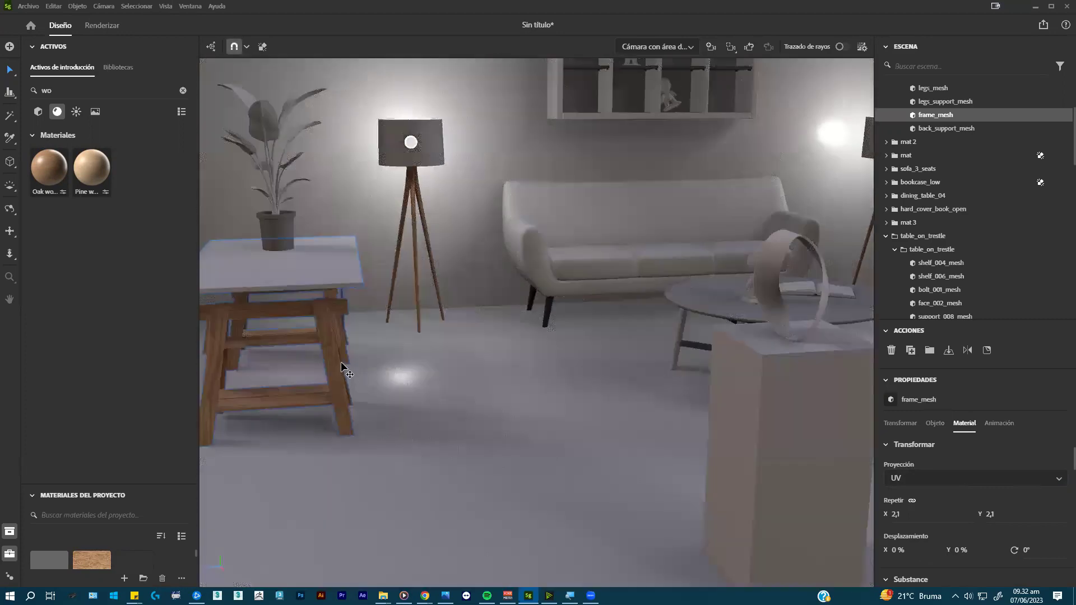
{"action": "scroll", "coordinate": [502, 310], "scroll_direction": "up", "scroll_amount": 4}
{"action": "middle_click_drag", "start_coordinate": [501, 311], "coordinate": [448, 318]}
{"action": "middle_click_drag", "start_coordinate": [751, 288], "coordinate": [476, 357]}
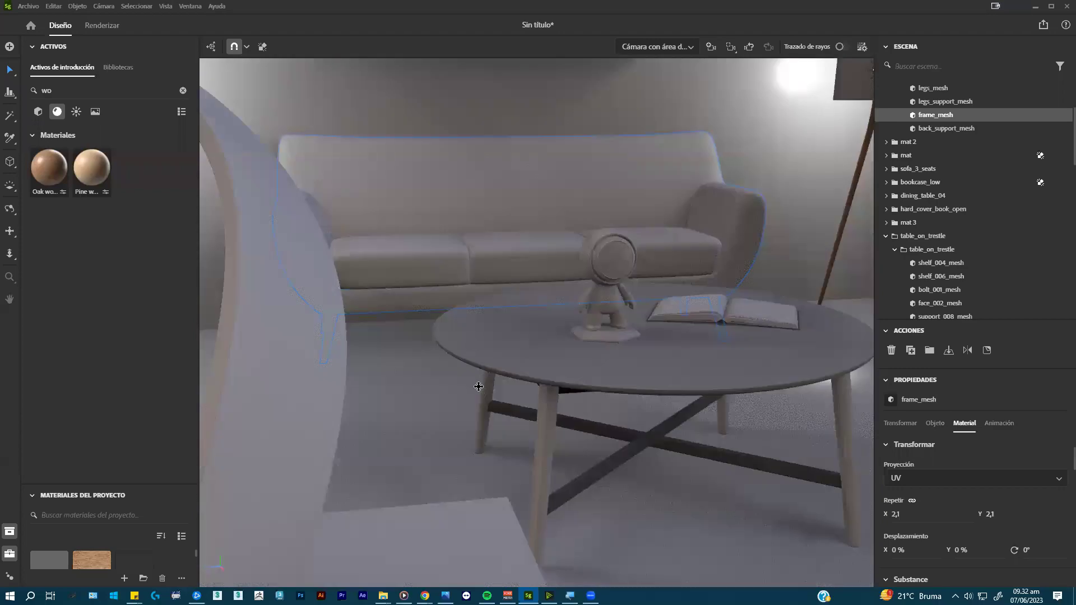
{"action": "scroll", "coordinate": [478, 387], "scroll_direction": "down", "scroll_amount": 3}
{"action": "scroll", "coordinate": [474, 365], "scroll_direction": "up", "scroll_amount": 6}
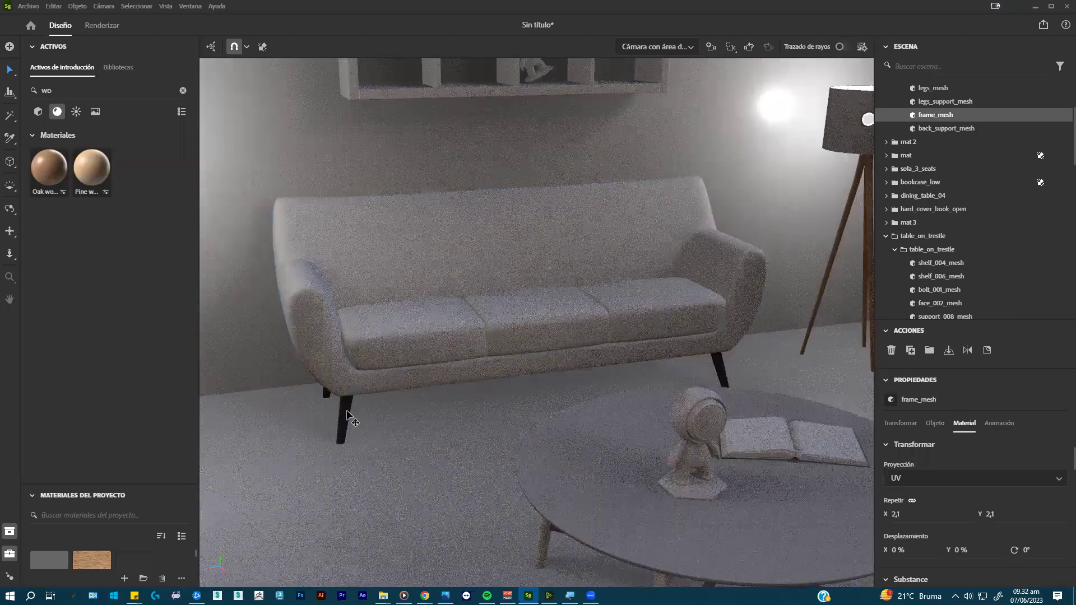
- Select all four sofa legs, base_001 to base_004_mesh
{"action": "left_click", "coordinate": [344, 415]}
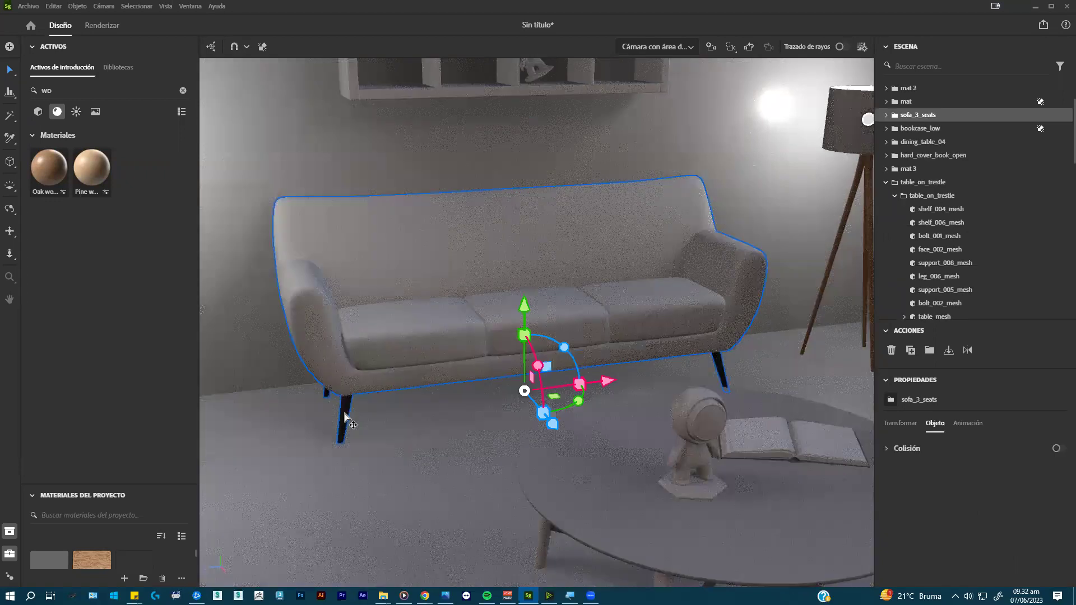
{"action": "double_click", "coordinate": [344, 416]}
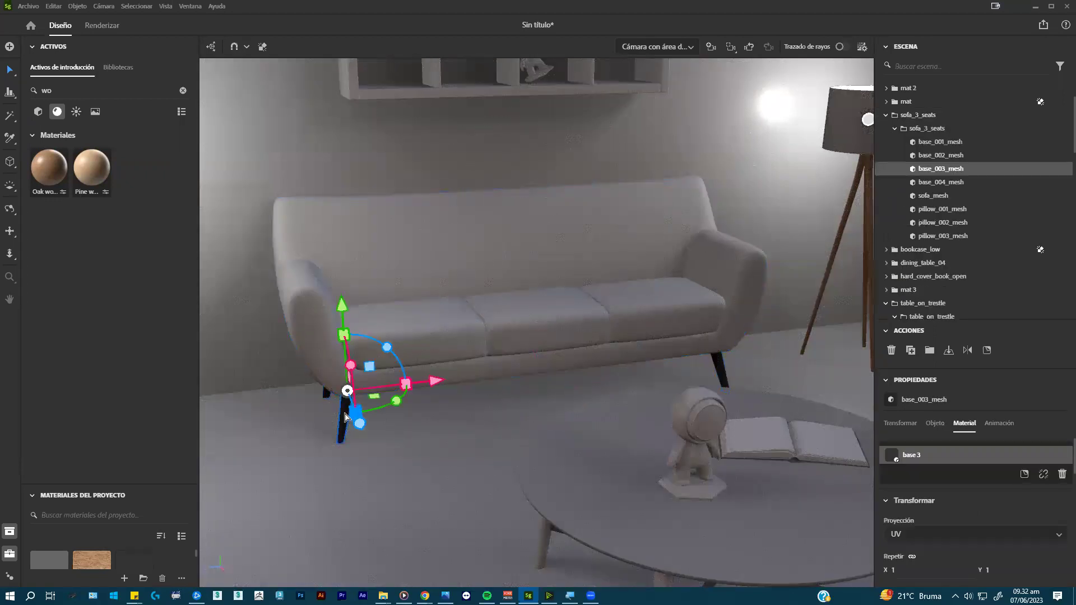
{"action": "left_click_drag", "start_coordinate": [499, 357], "coordinate": [637, 387], "text": "alt"}
{"action": "left_click", "coordinate": [633, 390], "text": "shift"}
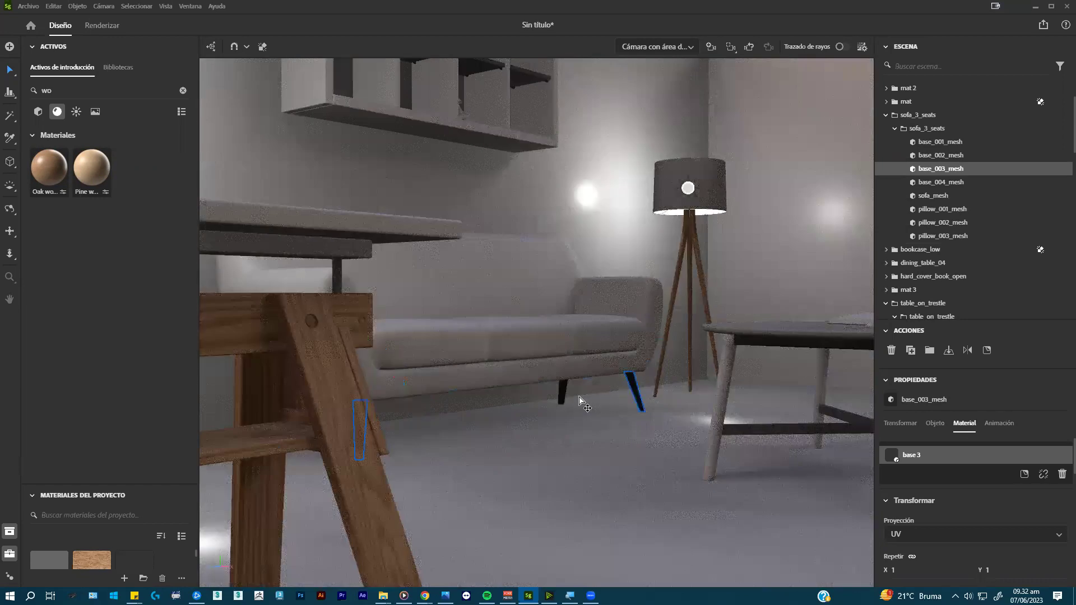
{"action": "left_click", "coordinate": [563, 395], "text": "shift"}
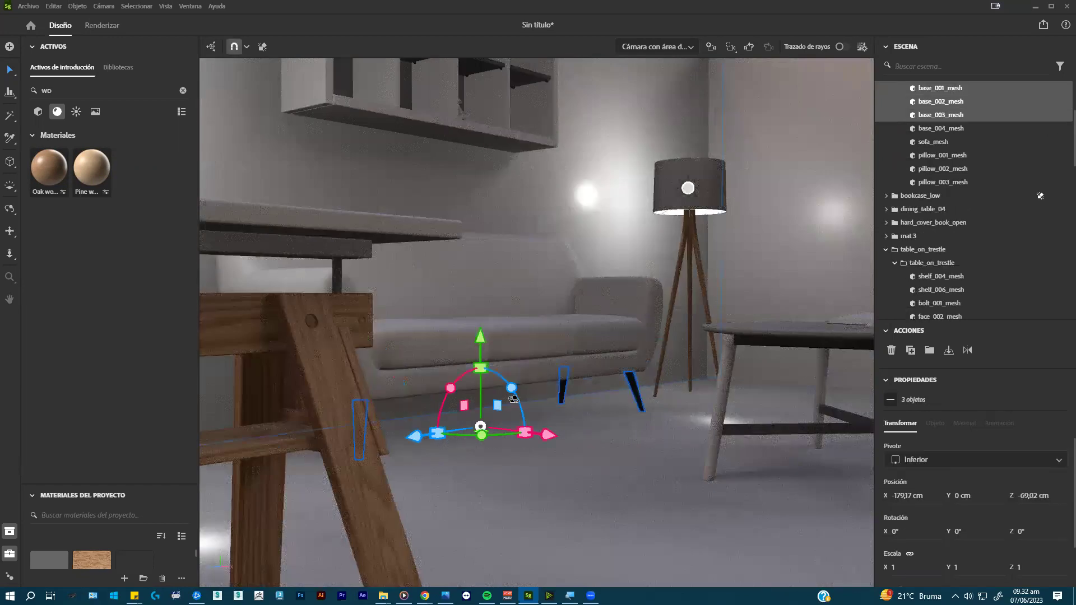
{"action": "scroll", "coordinate": [276, 421], "scroll_direction": "up", "scroll_amount": 3}
{"action": "left_click", "coordinate": [276, 421], "text": "shift"}
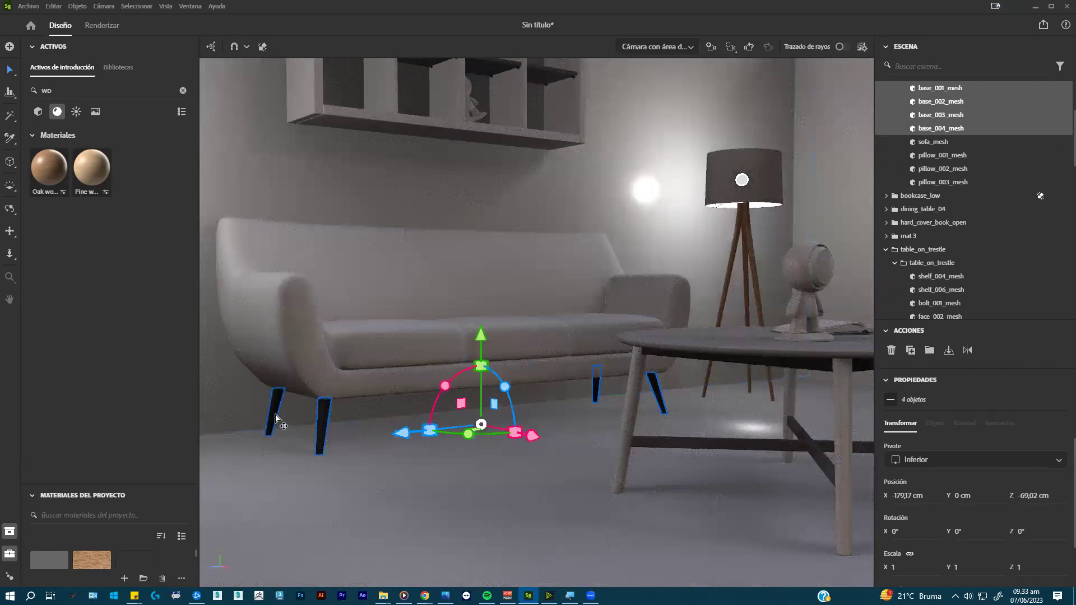
- Copy the floor lamp's brown wood onto the four sofa legs with the eyedropper
{"action": "left_click", "coordinate": [10, 138]}
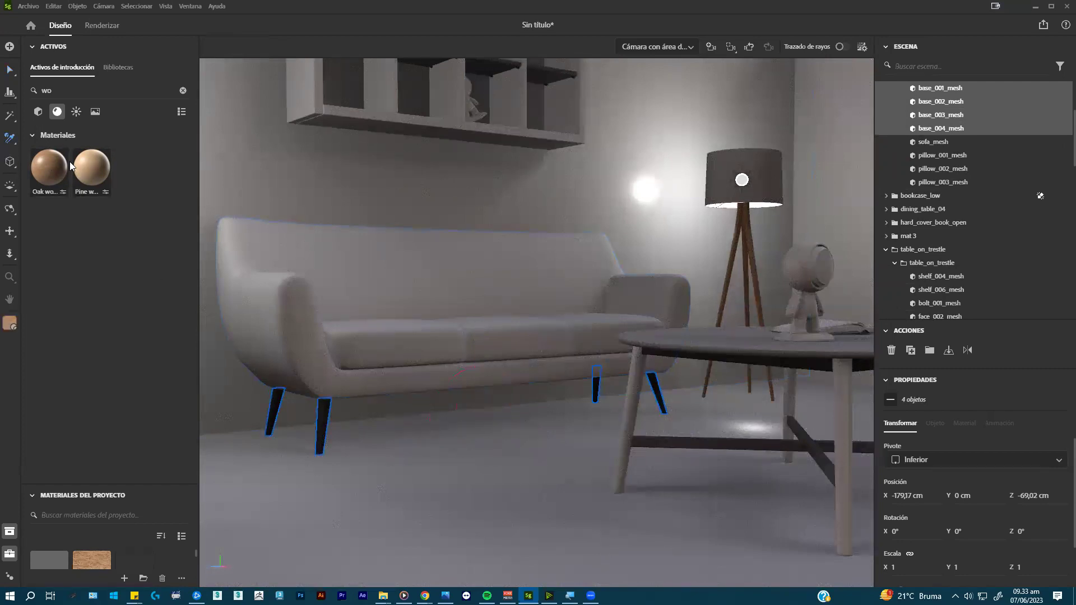
{"action": "left_click", "coordinate": [753, 224]}
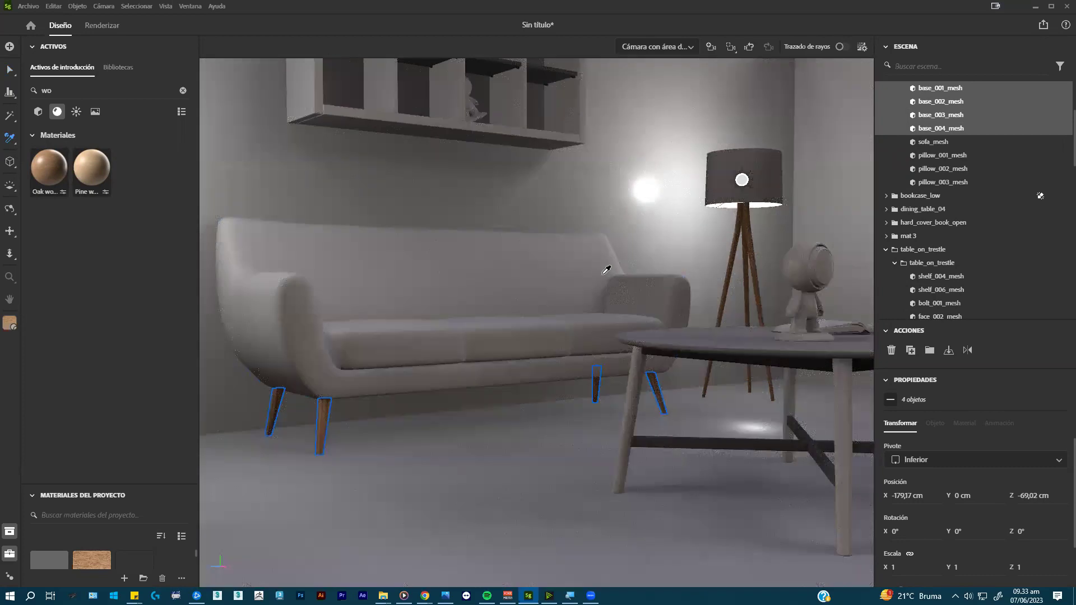
{"action": "right_click_drag", "start_coordinate": [579, 287], "coordinate": [543, 302]}
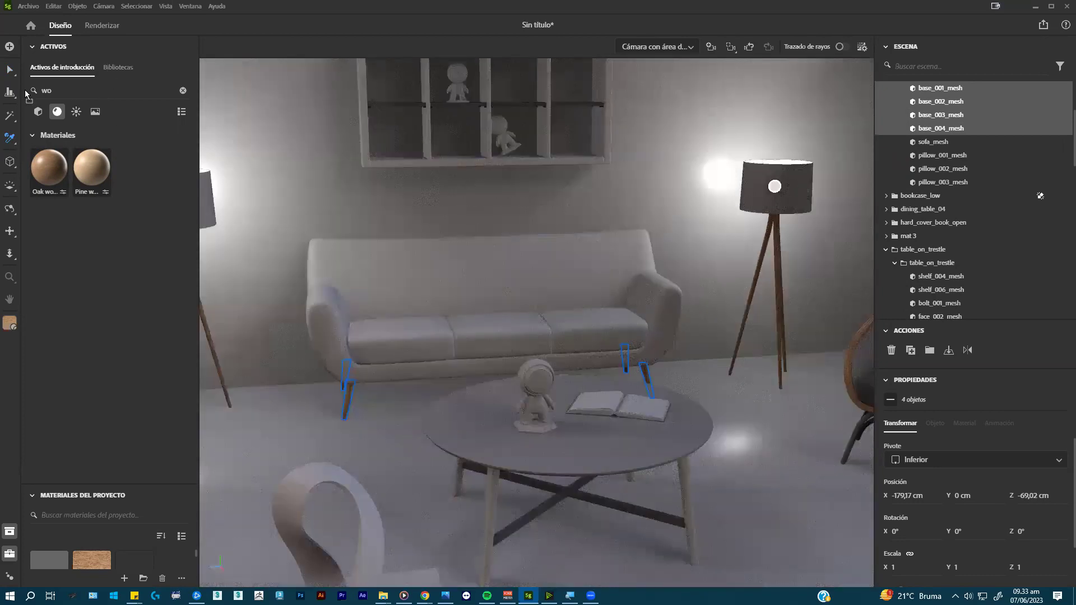
- Replace the old material search with 'paper' to list the Paper materials
{"action": "left_click", "coordinate": [26, 91]}
{"action": "key", "text": "BackSpace"}
{"action": "scroll", "coordinate": [92, 281], "scroll_direction": "down", "scroll_amount": 5}
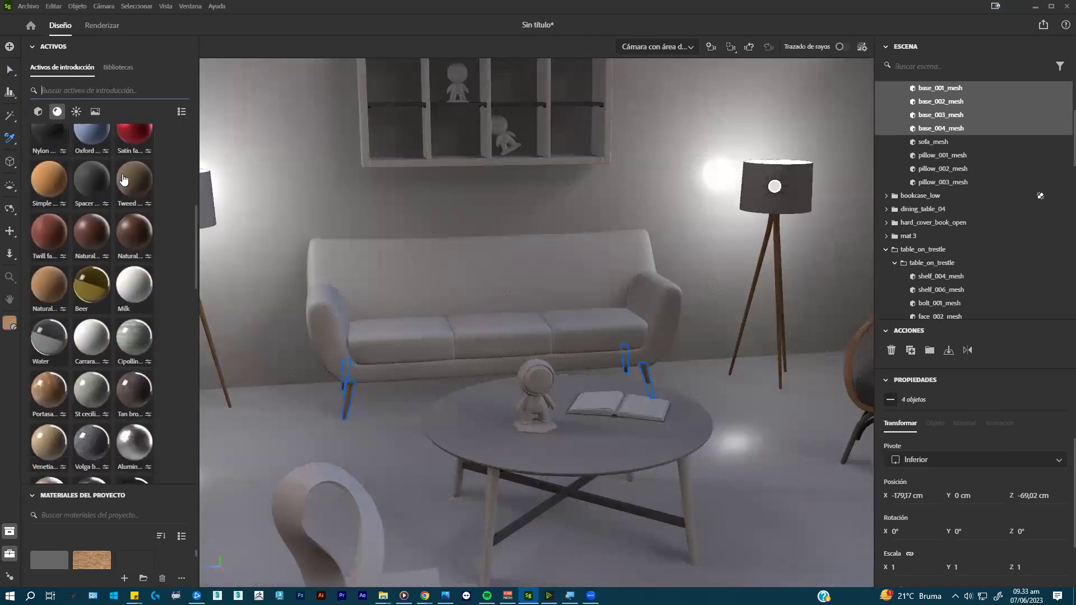
{"action": "type", "text": "paper"}
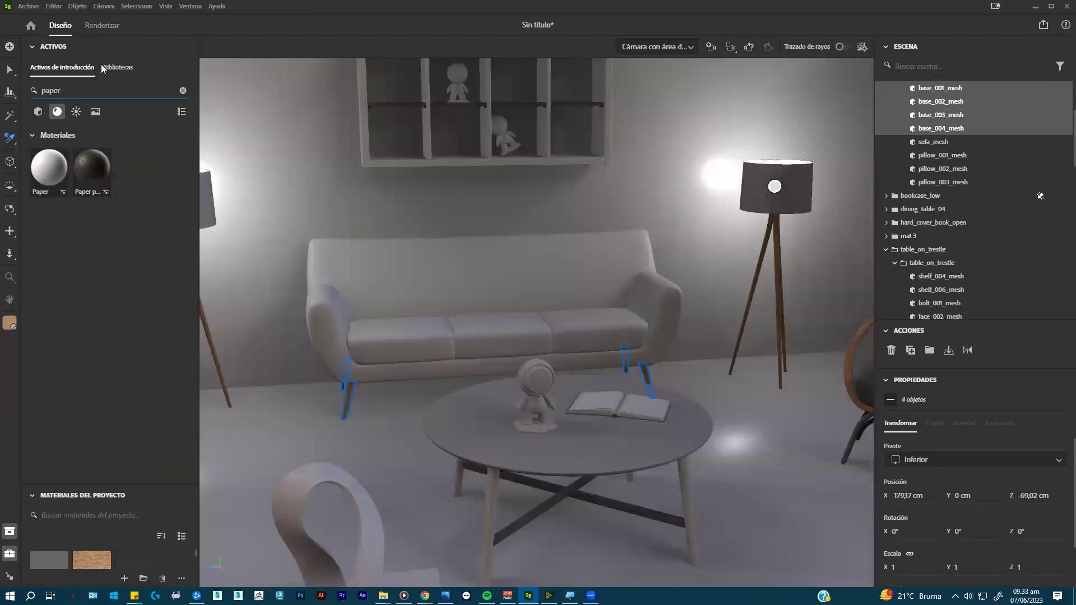
- Select both floor-lamp shades together
{"action": "middle_click_drag", "start_coordinate": [311, 173], "coordinate": [386, 188]}
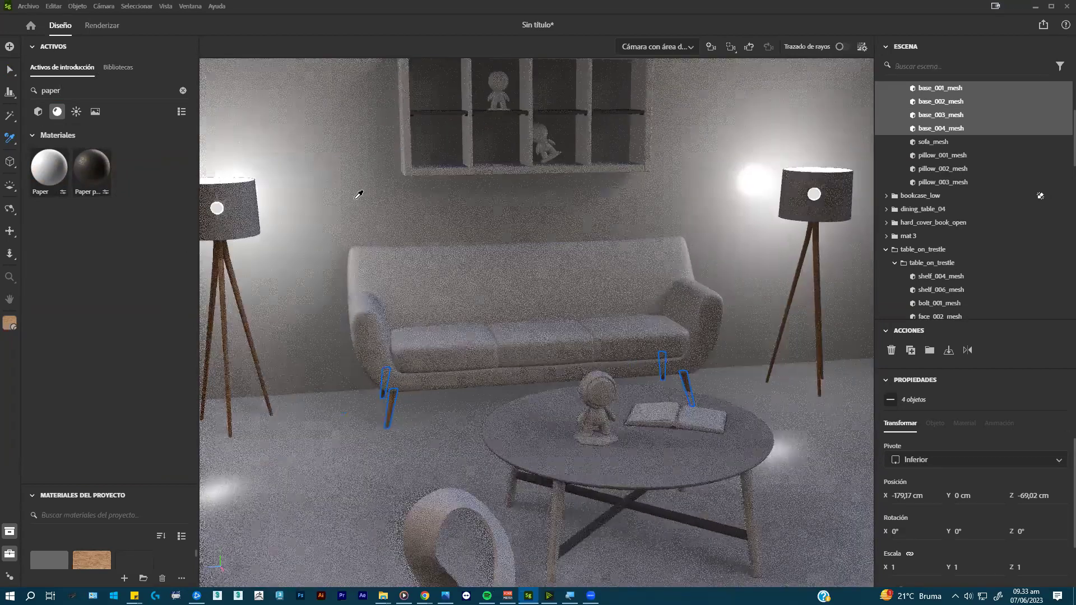
{"action": "left_click", "coordinate": [9, 70]}
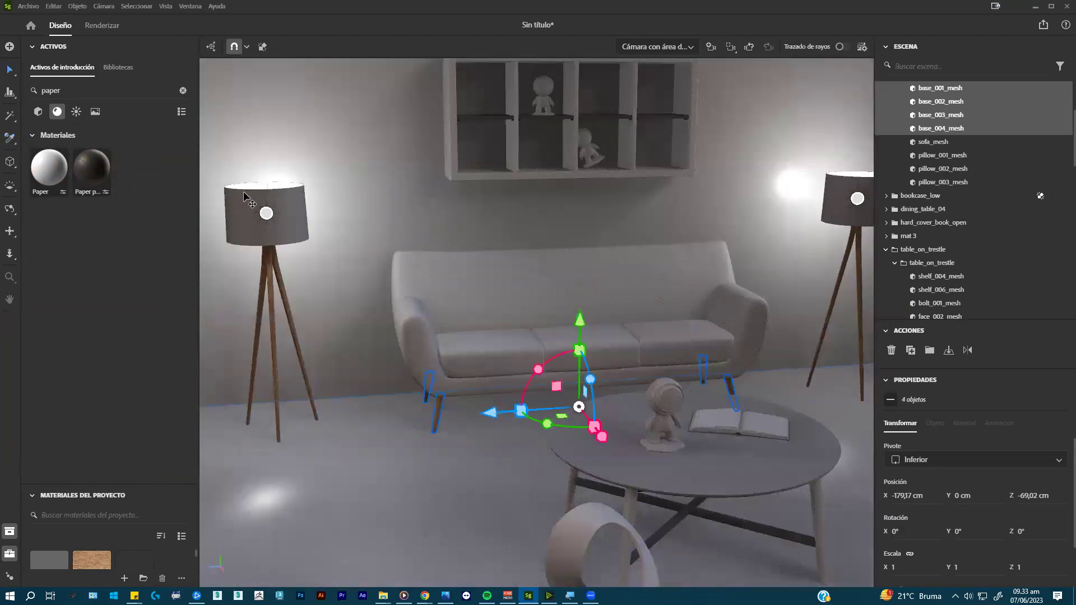
{"action": "left_click", "coordinate": [303, 210]}
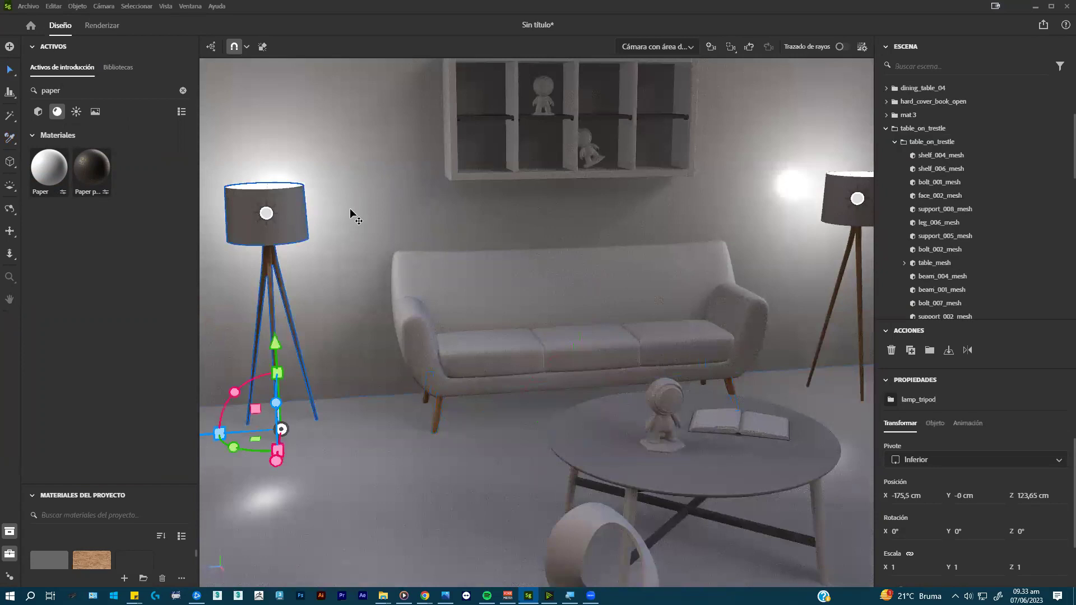
{"action": "double_click", "coordinate": [299, 218]}
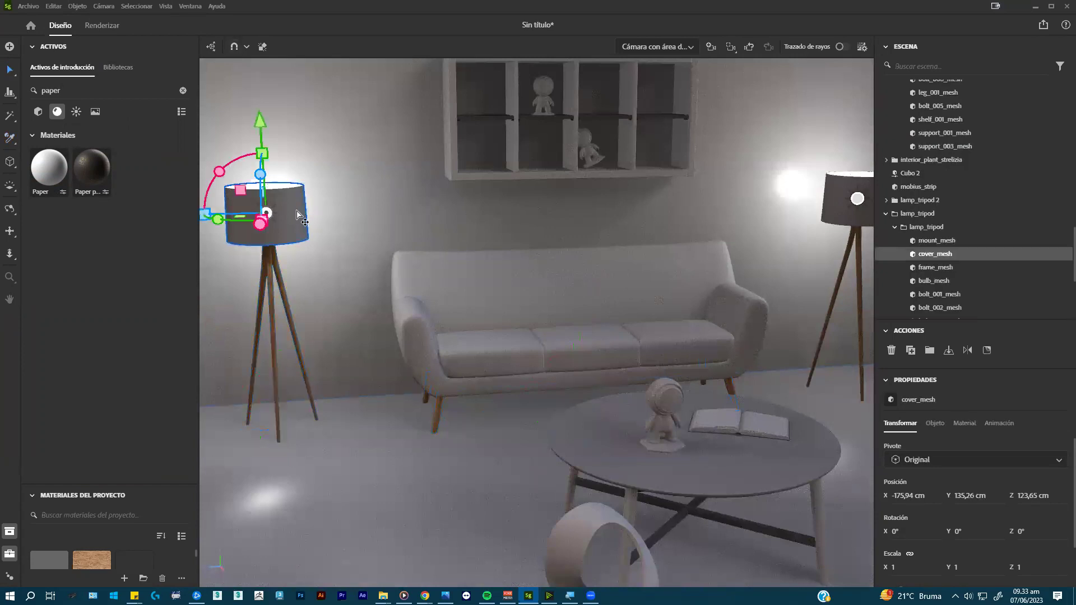
{"action": "left_click", "coordinate": [832, 208], "text": "shift"}
{"action": "middle_click_drag", "start_coordinate": [775, 231], "coordinate": [690, 263]}
{"action": "scroll", "coordinate": [689, 263], "scroll_direction": "down", "scroll_amount": 3}
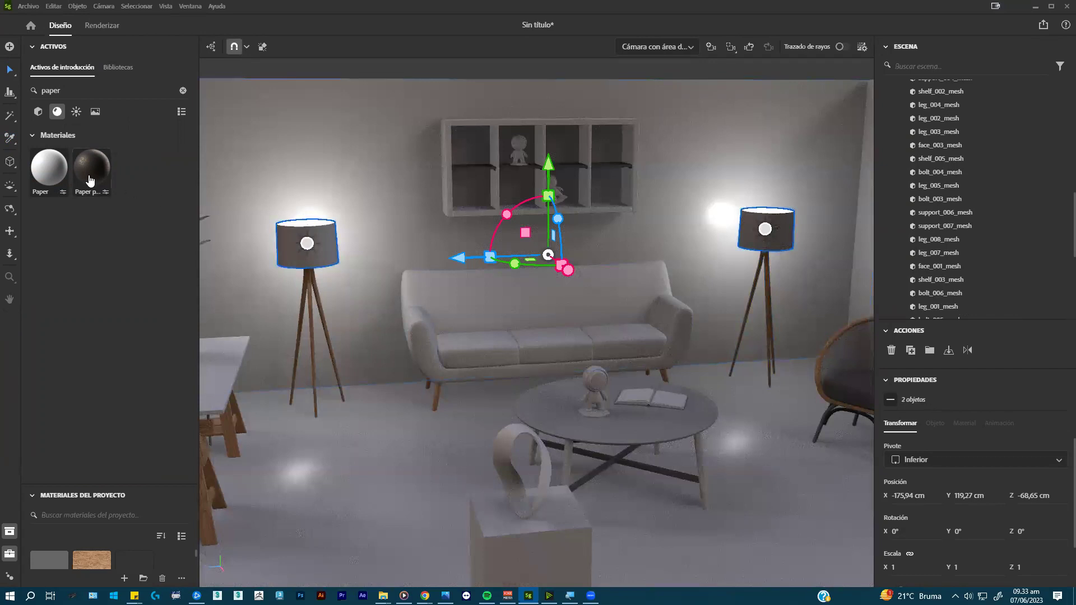
- Apply the dark speckled Paper material to both lamp shades and pan toward the right lamp
{"action": "left_click_drag", "start_coordinate": [88, 177], "coordinate": [307, 268]}
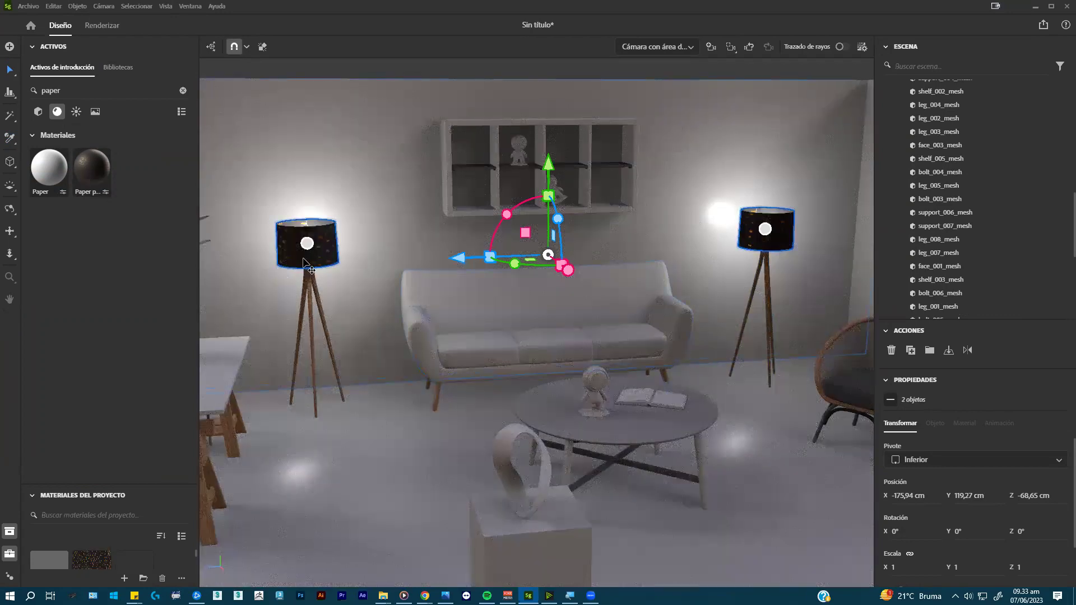
{"action": "scroll", "coordinate": [307, 262], "scroll_direction": "up", "scroll_amount": 3}
{"action": "middle_click_drag", "start_coordinate": [312, 260], "coordinate": [414, 324]}
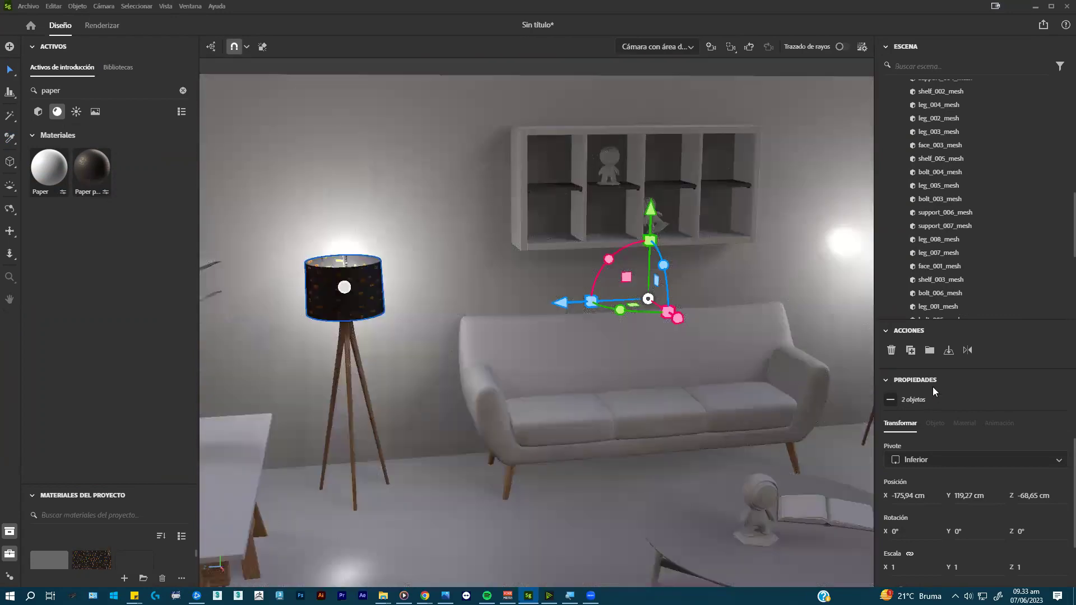
{"action": "middle_click_drag", "start_coordinate": [413, 284], "coordinate": [402, 281]}
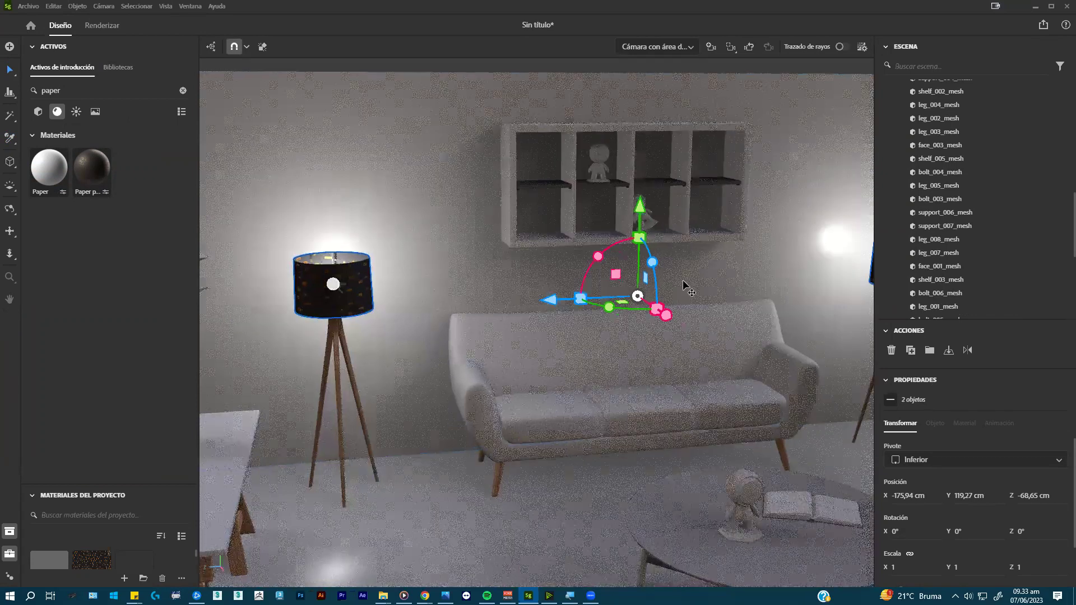
{"action": "middle_click_drag", "start_coordinate": [685, 281], "coordinate": [550, 279]}
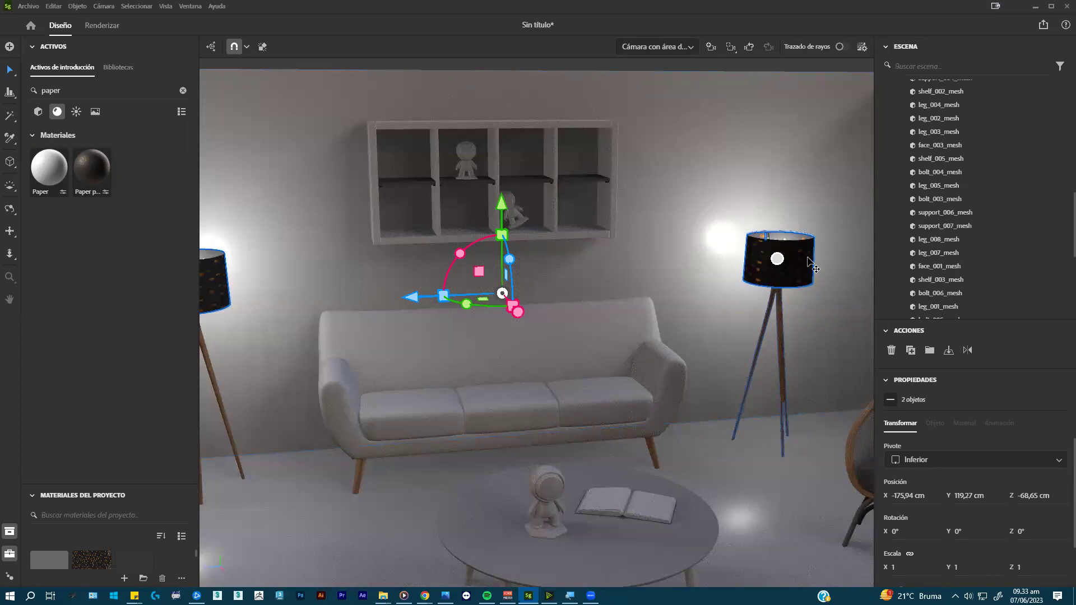
{"action": "scroll", "coordinate": [961, 202], "scroll_direction": "up", "scroll_amount": 7}
- Collapse table_on_trestle, select the right lamp's cover_mesh alone and show its Paper pattern material
{"action": "left_click", "coordinate": [885, 252]}
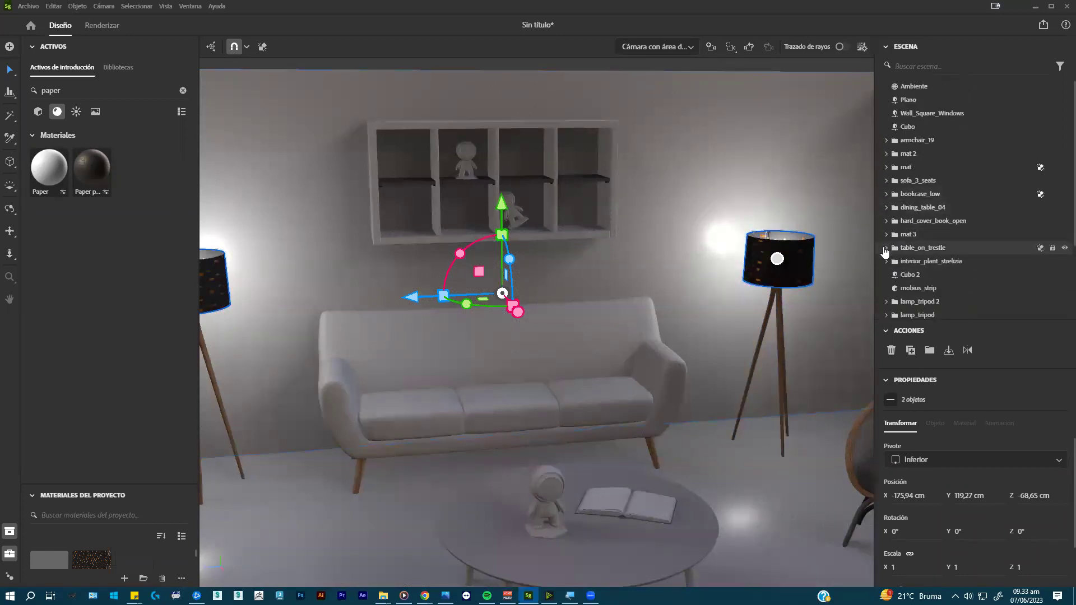
{"action": "left_click", "coordinate": [814, 264]}
{"action": "left_click", "coordinate": [800, 271]}
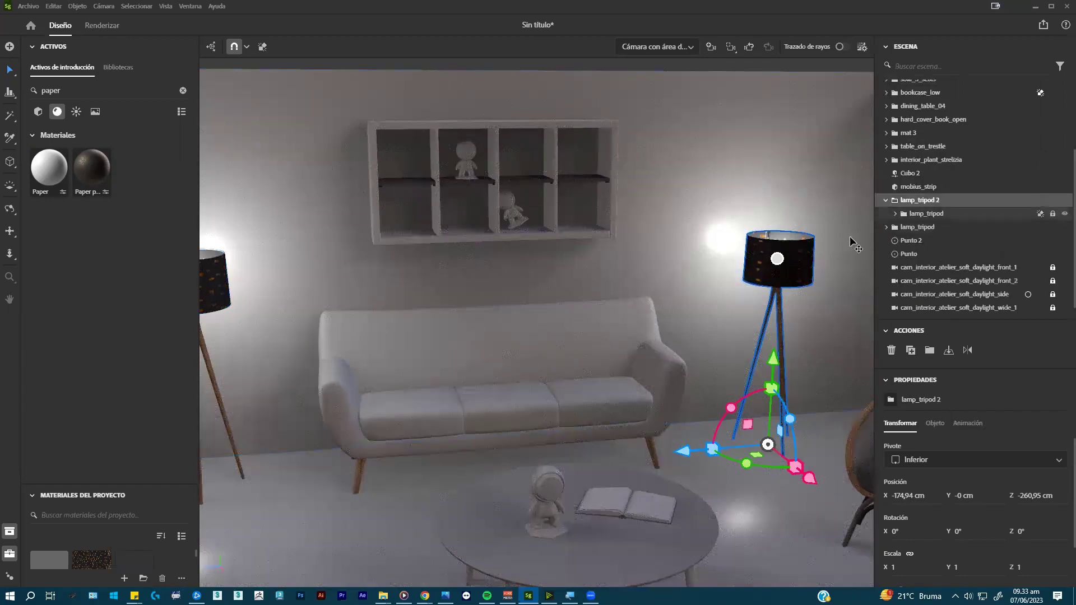
{"action": "double_click", "coordinate": [810, 258]}
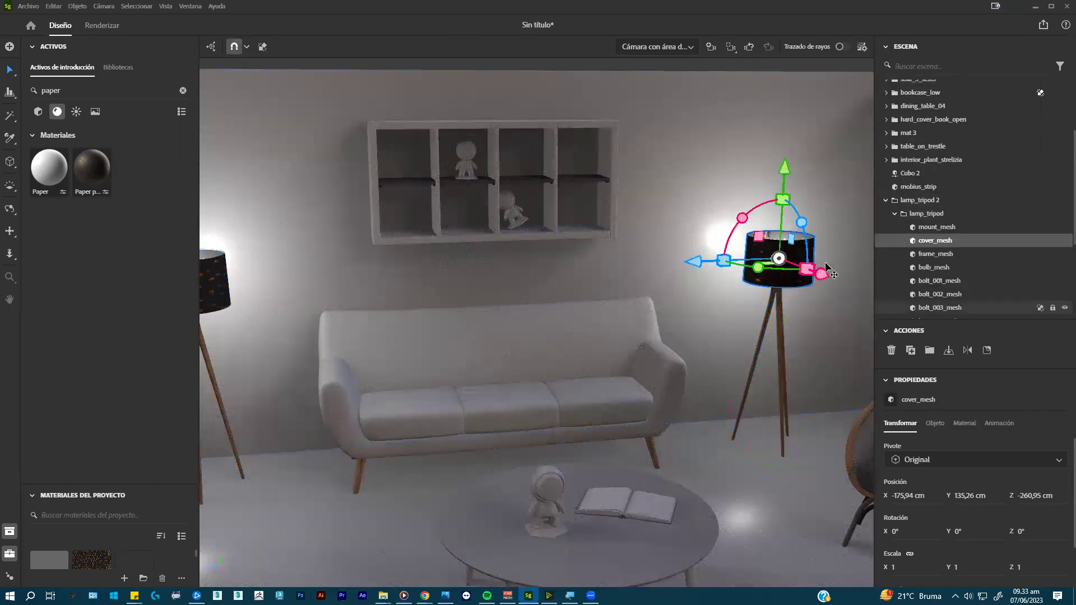
{"action": "left_click", "coordinate": [965, 424]}
{"action": "scroll", "coordinate": [1018, 476], "scroll_direction": "down", "scroll_amount": 3}
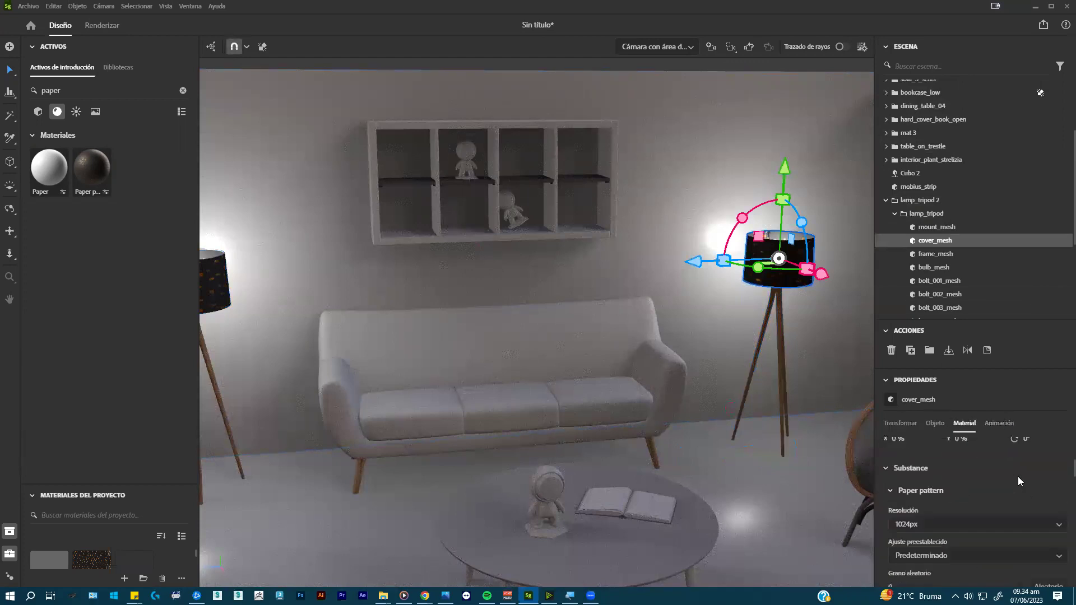
{"action": "scroll", "coordinate": [1024, 473], "scroll_direction": "up", "scroll_amount": 1}
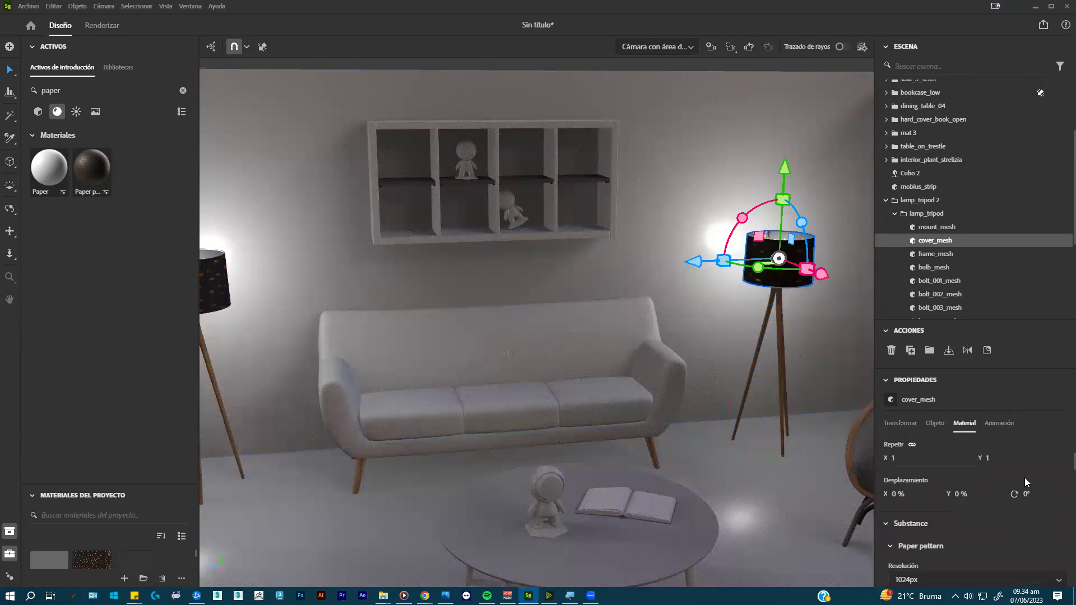
{"action": "scroll", "coordinate": [1025, 479], "scroll_direction": "down", "scroll_amount": 1}
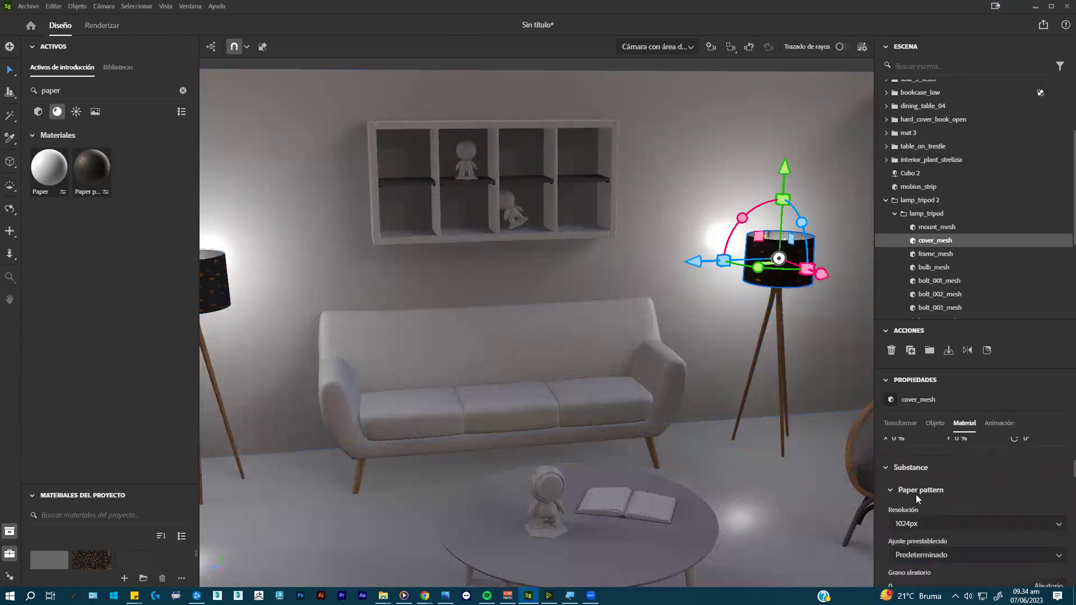
- Apply the Blue Rough preset to the shade's paper pattern
{"action": "scroll", "coordinate": [956, 513], "scroll_direction": "down", "scroll_amount": 1}
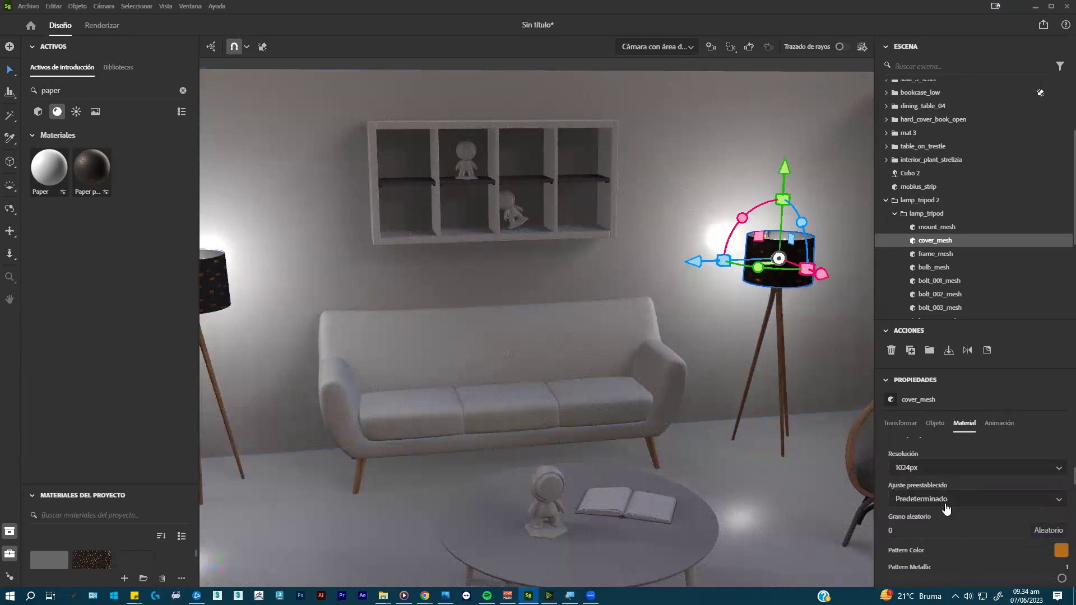
{"action": "left_click", "coordinate": [960, 502]}
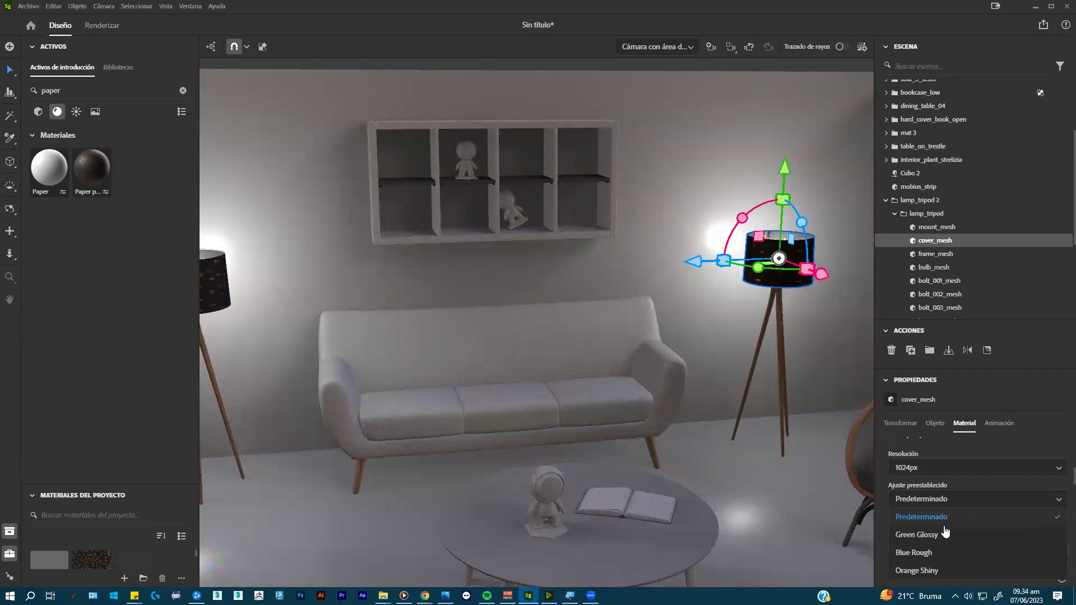
{"action": "left_click", "coordinate": [929, 554]}
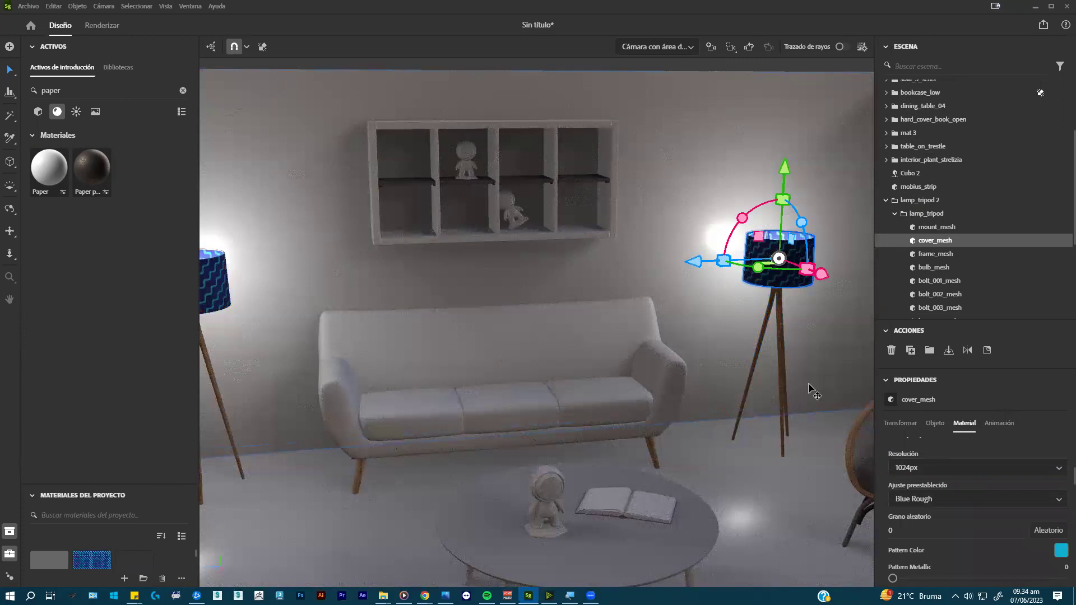
{"action": "scroll", "coordinate": [973, 480], "scroll_direction": "down", "scroll_amount": 1}
{"action": "right_click_drag", "start_coordinate": [792, 343], "coordinate": [869, 425]}
{"action": "scroll", "coordinate": [869, 424], "scroll_direction": "down", "scroll_amount": 2}
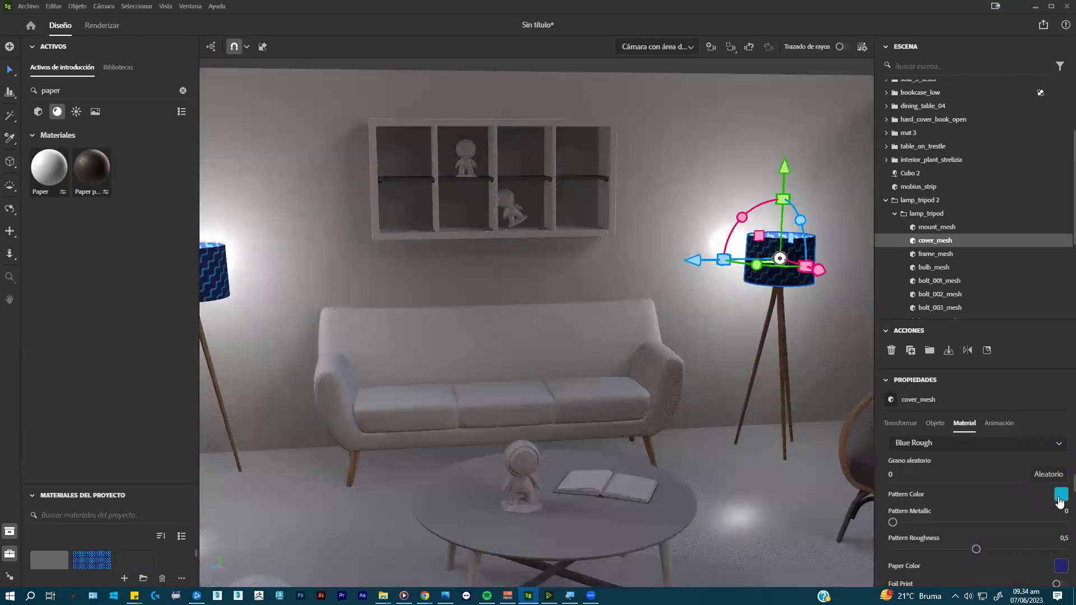
- Set the pattern colour to mint green and the paper colour to deep purple
{"action": "left_click", "coordinate": [1061, 494]}
{"action": "left_click_drag", "start_coordinate": [975, 521], "coordinate": [961, 518]}
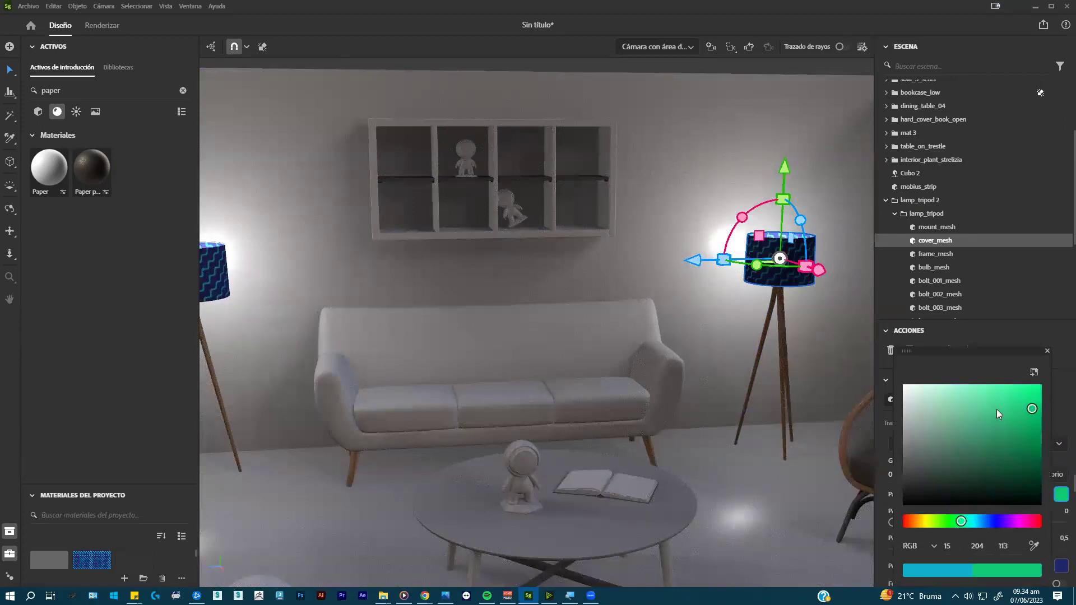
{"action": "left_click_drag", "start_coordinate": [996, 414], "coordinate": [1014, 383]}
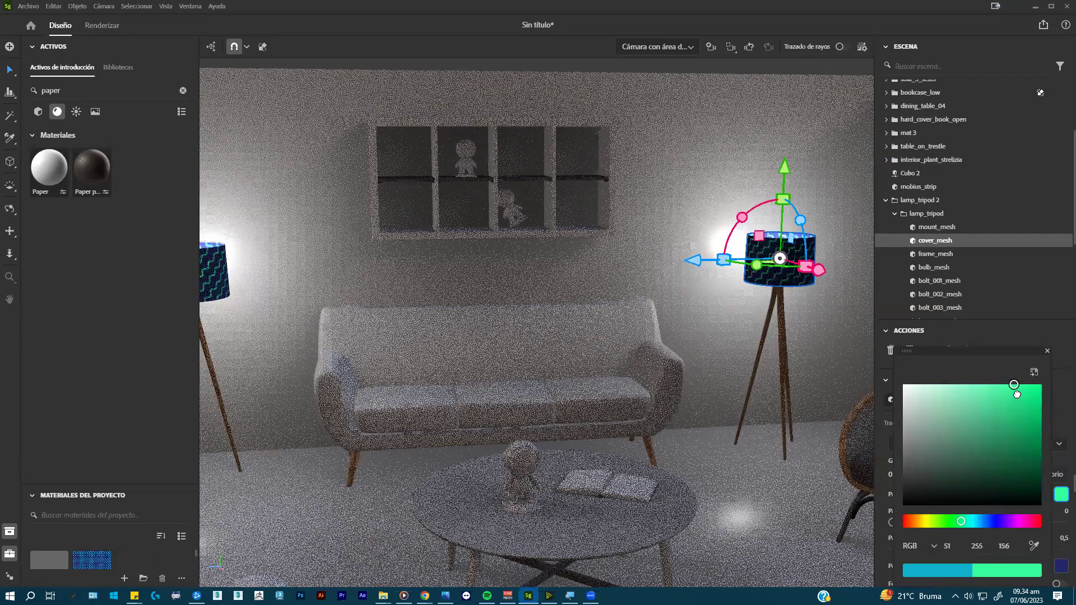
{"action": "left_click", "coordinate": [1018, 394]}
{"action": "left_click", "coordinate": [1062, 569]}
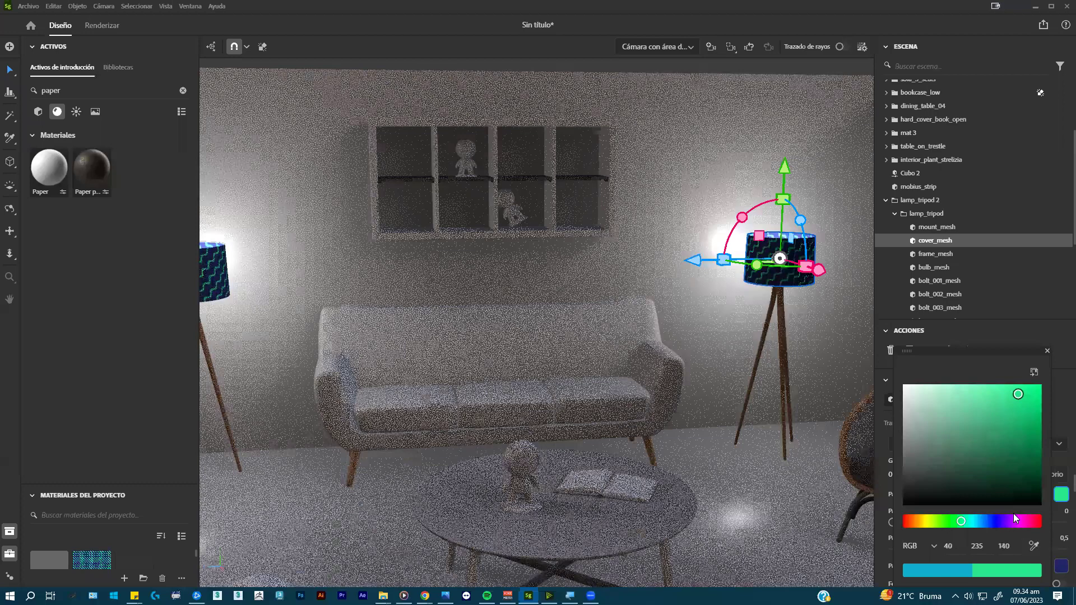
{"action": "left_click", "coordinate": [1020, 521]}
{"action": "left_click", "coordinate": [1019, 439]}
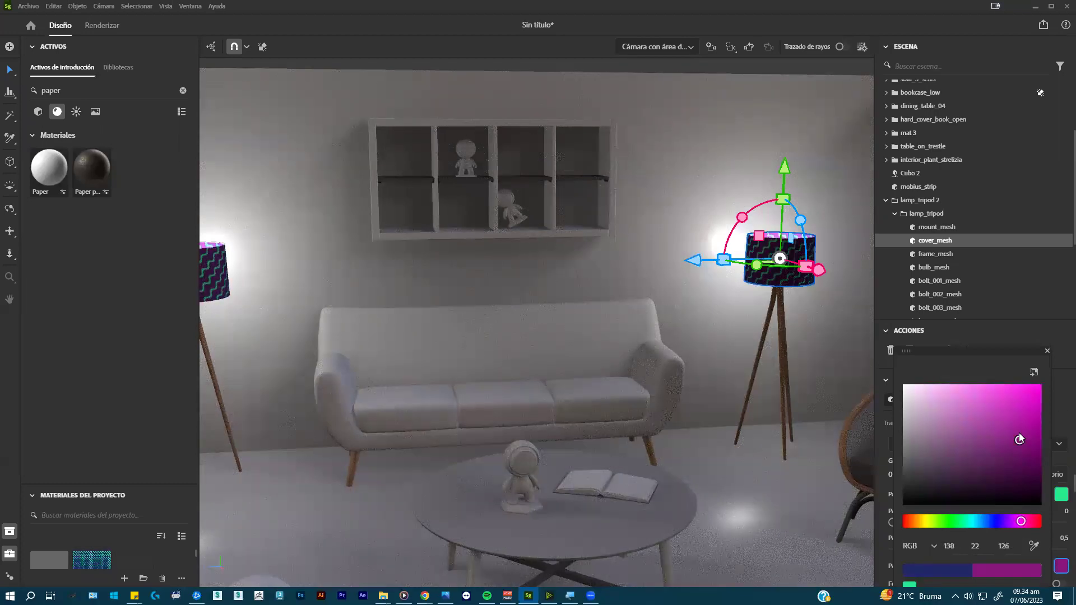
{"action": "scroll", "coordinate": [1024, 489], "scroll_direction": "down", "scroll_amount": 3}
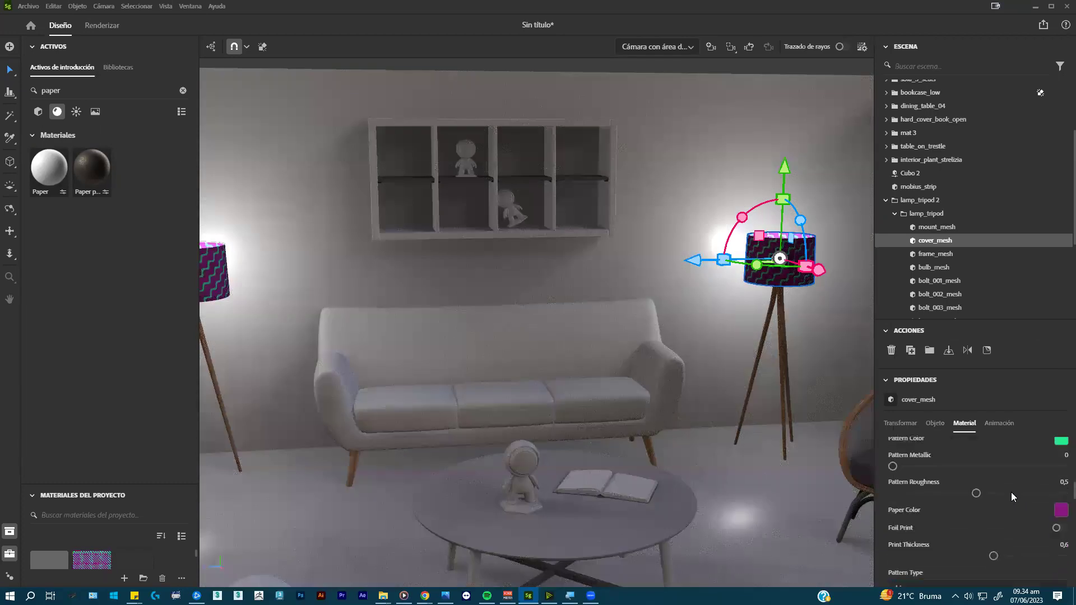
- Switch the shade's Pattern Selection from Zigzag Smooth to Straight diagonal lines
{"action": "scroll", "coordinate": [1007, 486], "scroll_direction": "up", "scroll_amount": 3}
{"action": "scroll", "coordinate": [1006, 486], "scroll_direction": "down", "scroll_amount": 2}
{"action": "scroll", "coordinate": [1006, 486], "scroll_direction": "down", "scroll_amount": 3}
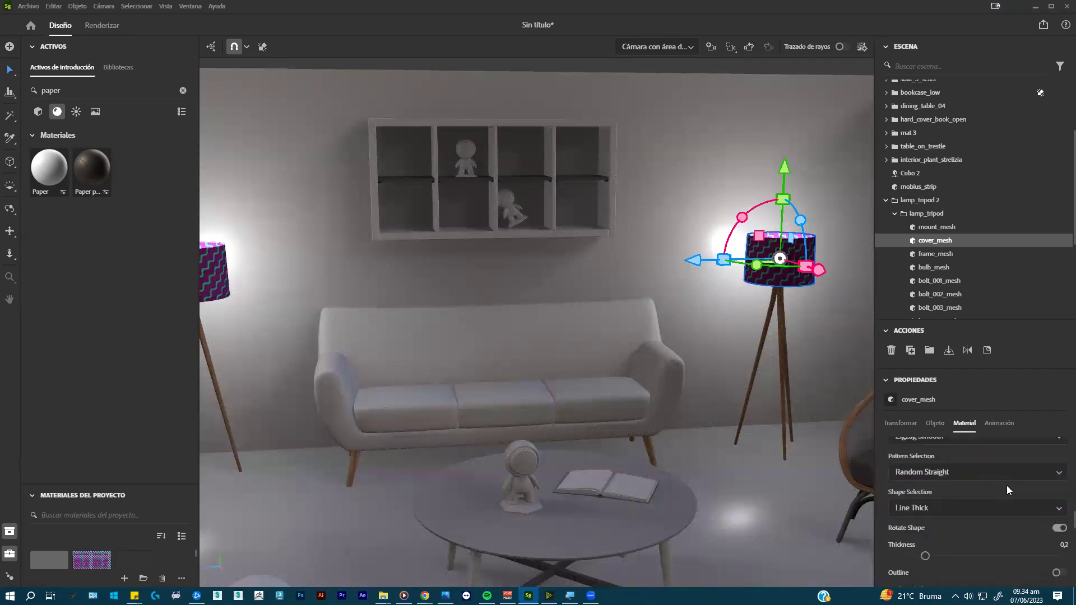
{"action": "scroll", "coordinate": [1007, 486], "scroll_direction": "up", "scroll_amount": 3}
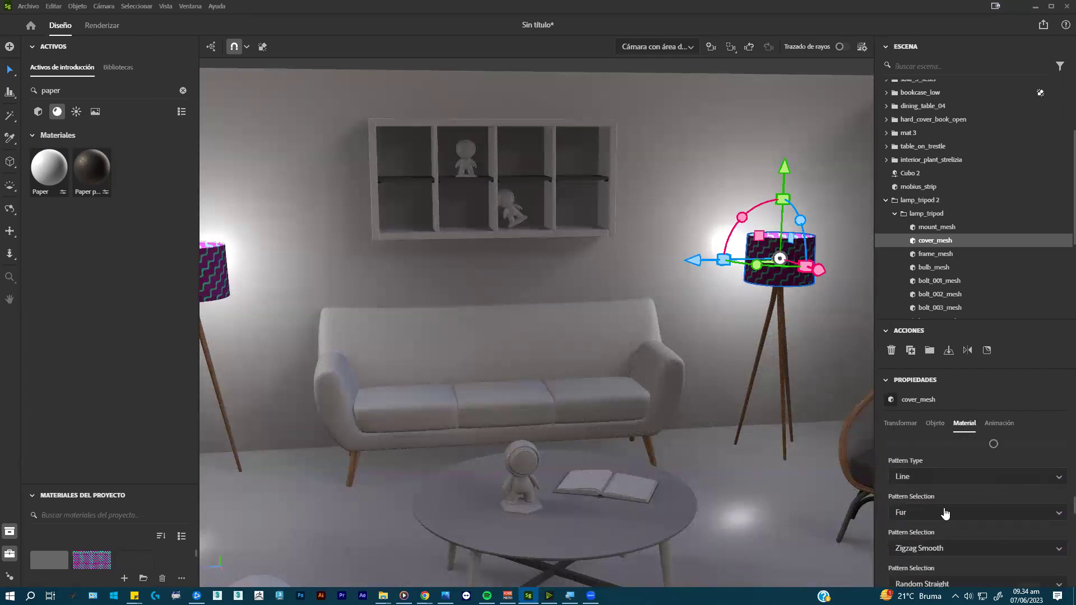
{"action": "left_click", "coordinate": [940, 550]}
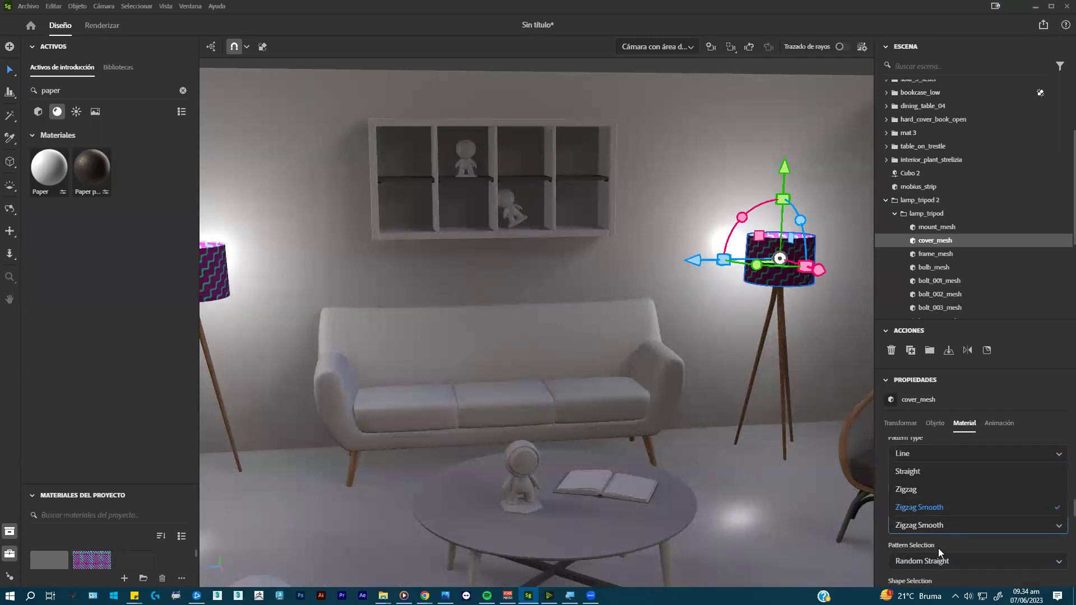
{"action": "left_click", "coordinate": [914, 474]}
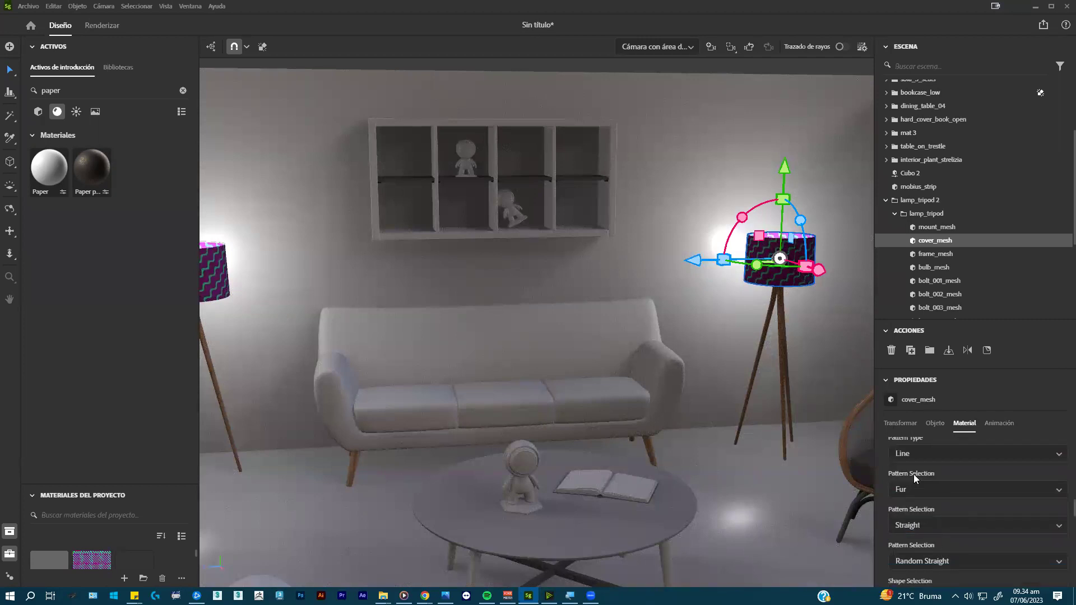
{"action": "scroll", "coordinate": [958, 505], "scroll_direction": "down", "scroll_amount": 1}
{"action": "scroll", "coordinate": [947, 502], "scroll_direction": "up", "scroll_amount": 1}
{"action": "scroll", "coordinate": [953, 512], "scroll_direction": "down", "scroll_amount": 3}
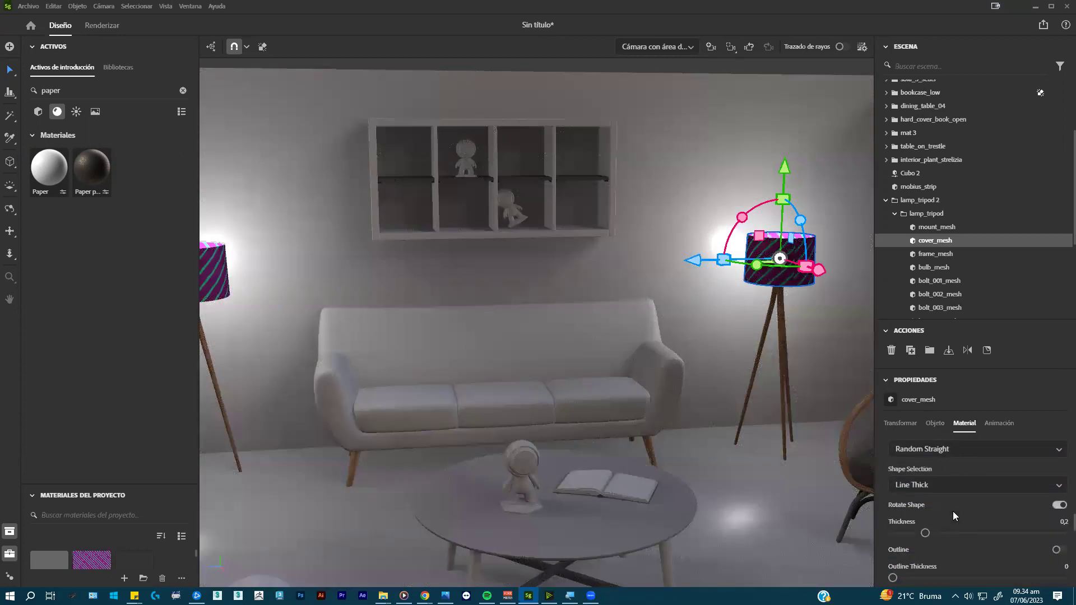
{"action": "scroll", "coordinate": [944, 514], "scroll_direction": "down", "scroll_amount": 3}
- Raise the shade material's Brillo opacity to 0,21
{"action": "scroll", "coordinate": [945, 515], "scroll_direction": "down", "scroll_amount": 1}
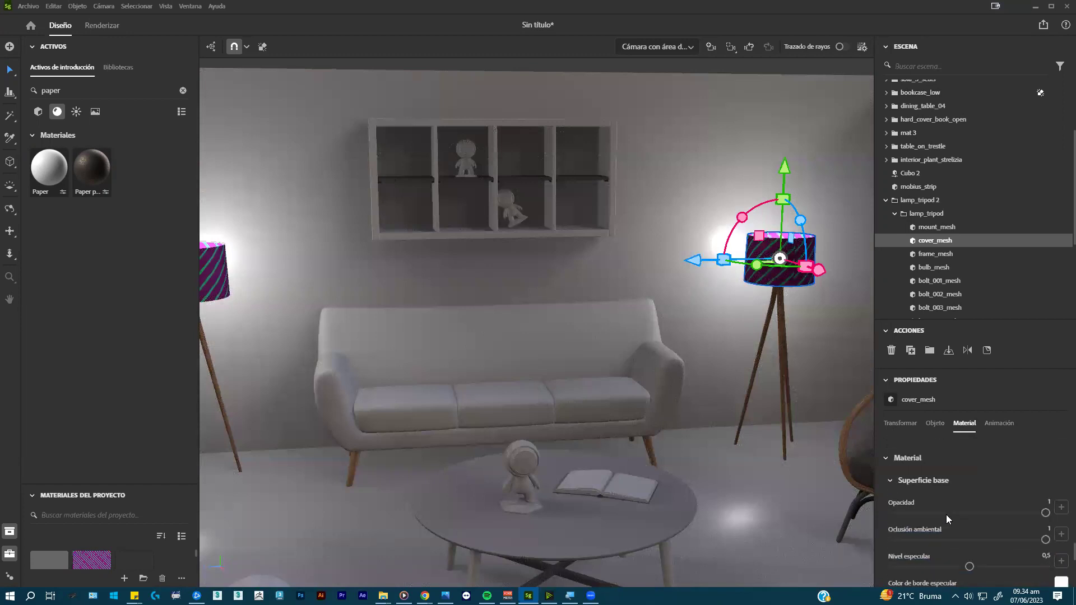
{"action": "scroll", "coordinate": [1000, 511], "scroll_direction": "down", "scroll_amount": 5}
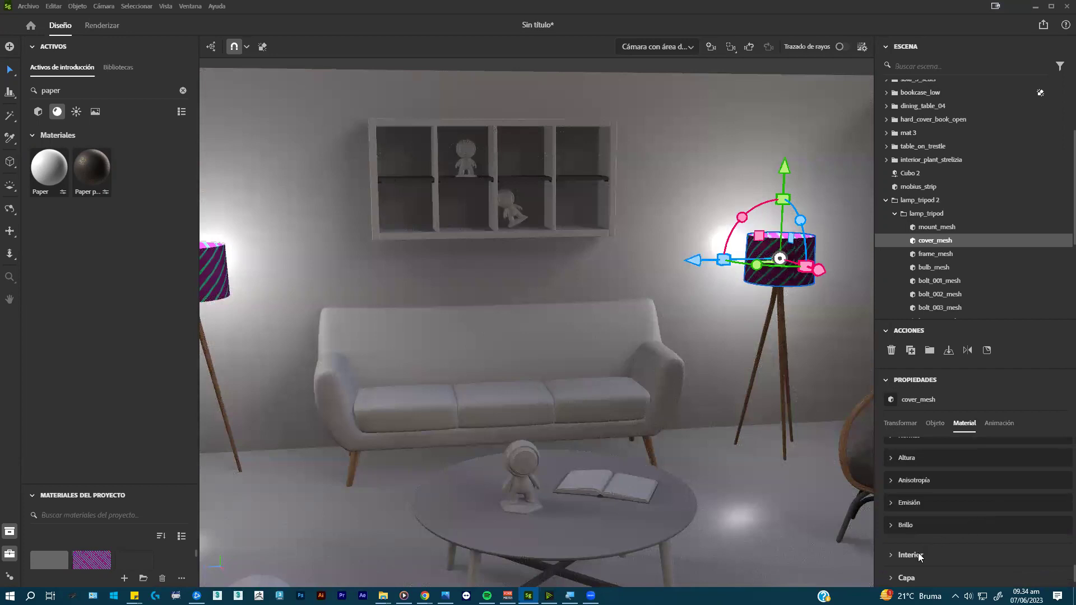
{"action": "scroll", "coordinate": [920, 549], "scroll_direction": "down", "scroll_amount": 1}
{"action": "left_click", "coordinate": [893, 502]}
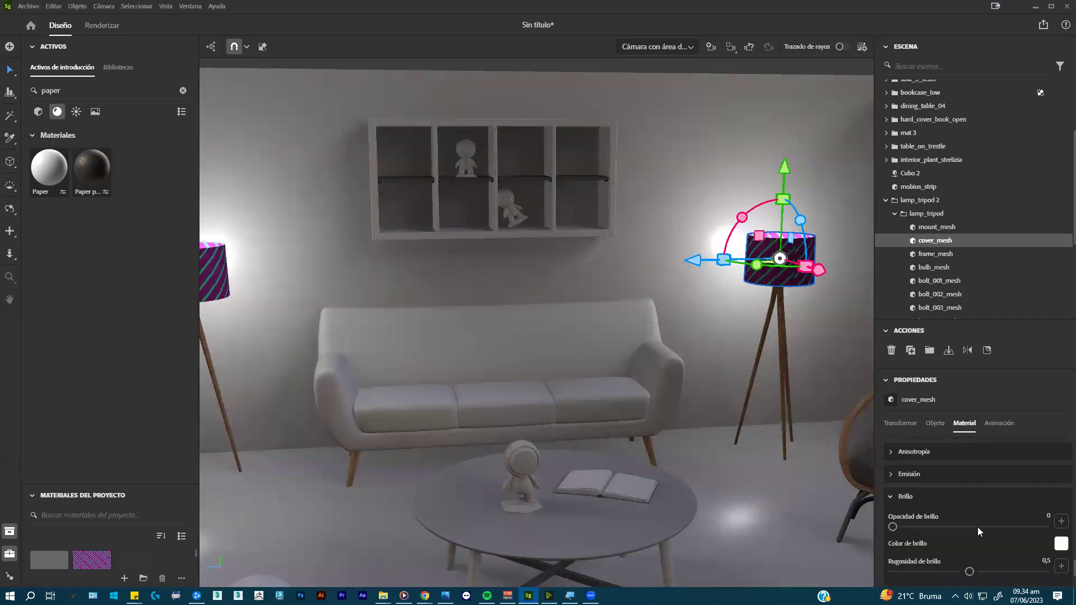
{"action": "left_click", "coordinate": [923, 527]}
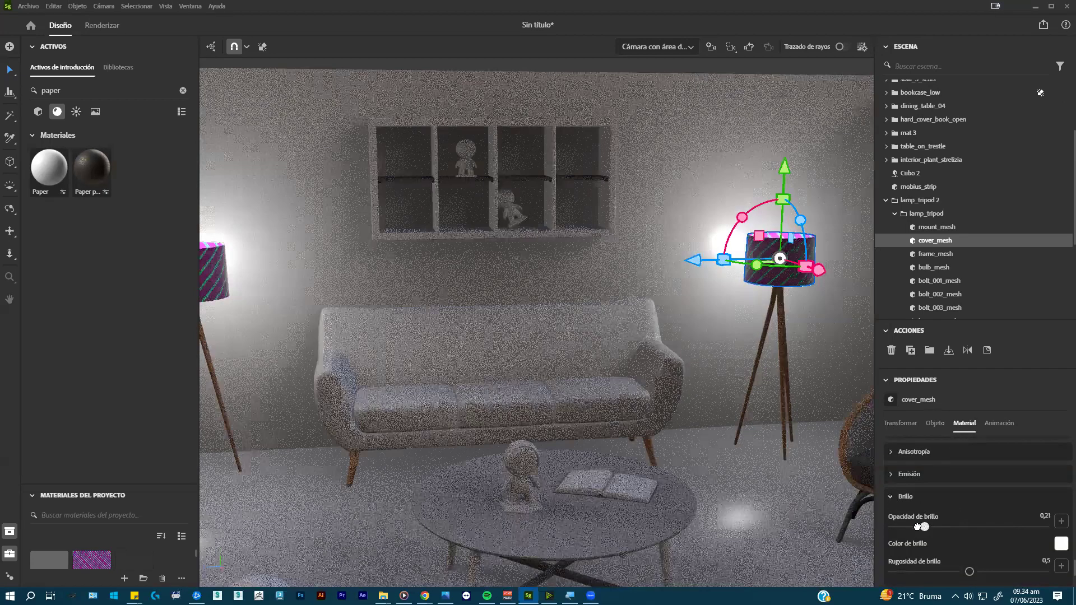
{"action": "left_click", "coordinate": [944, 501]}
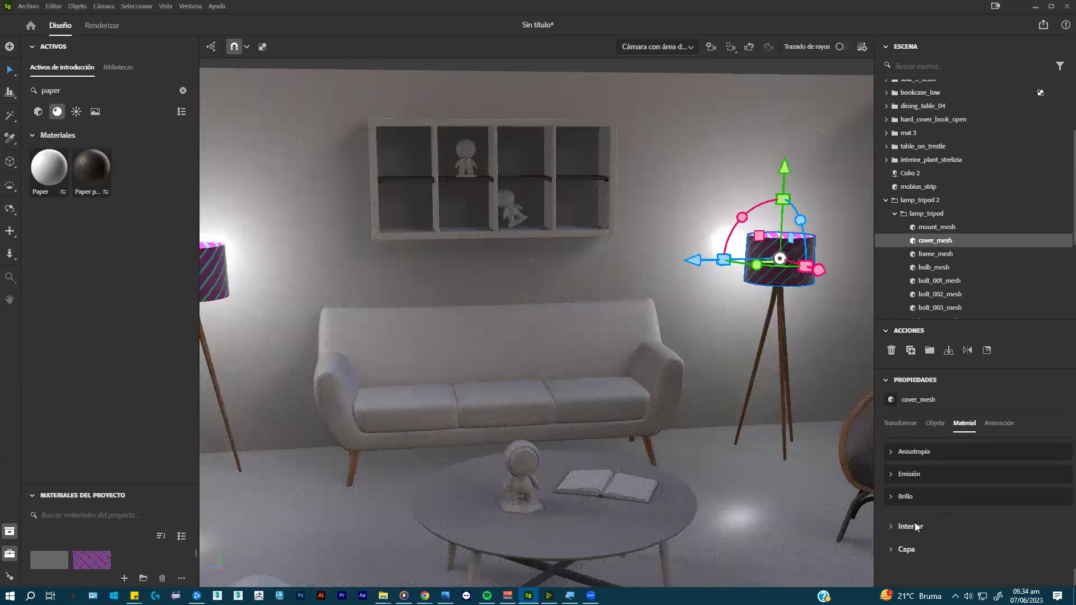
- Set the shade's opacity to 0,63 and its Interior transparency to 0,22
{"action": "left_click", "coordinate": [891, 530]}
{"action": "scroll", "coordinate": [945, 521], "scroll_direction": "down", "scroll_amount": 2}
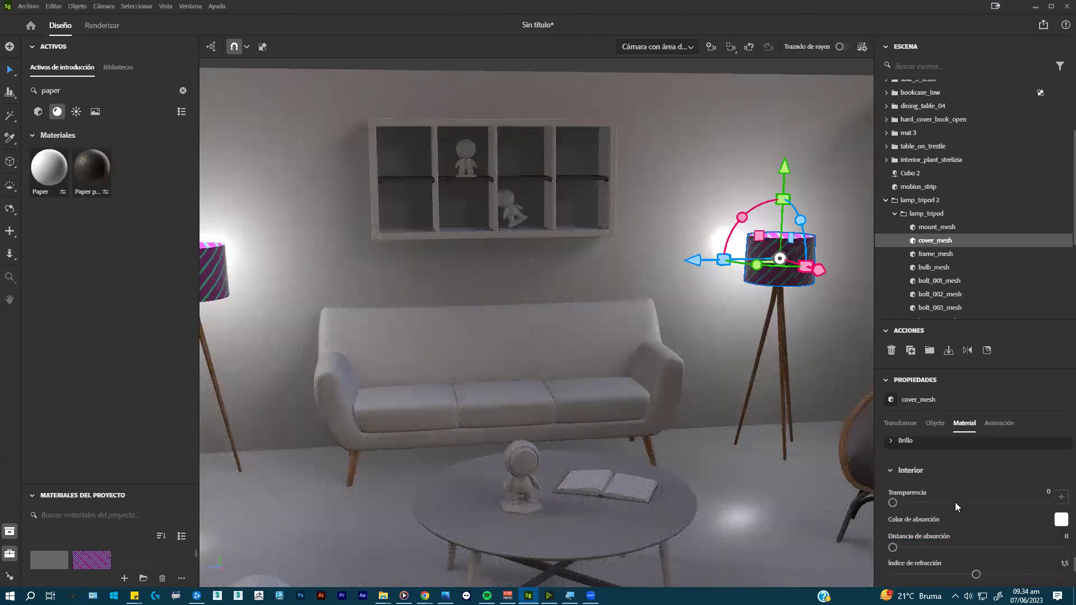
{"action": "left_click_drag", "start_coordinate": [957, 502], "coordinate": [972, 504]}
{"action": "scroll", "coordinate": [975, 504], "scroll_direction": "up", "scroll_amount": 5}
{"action": "scroll", "coordinate": [949, 510], "scroll_direction": "down", "scroll_amount": 1}
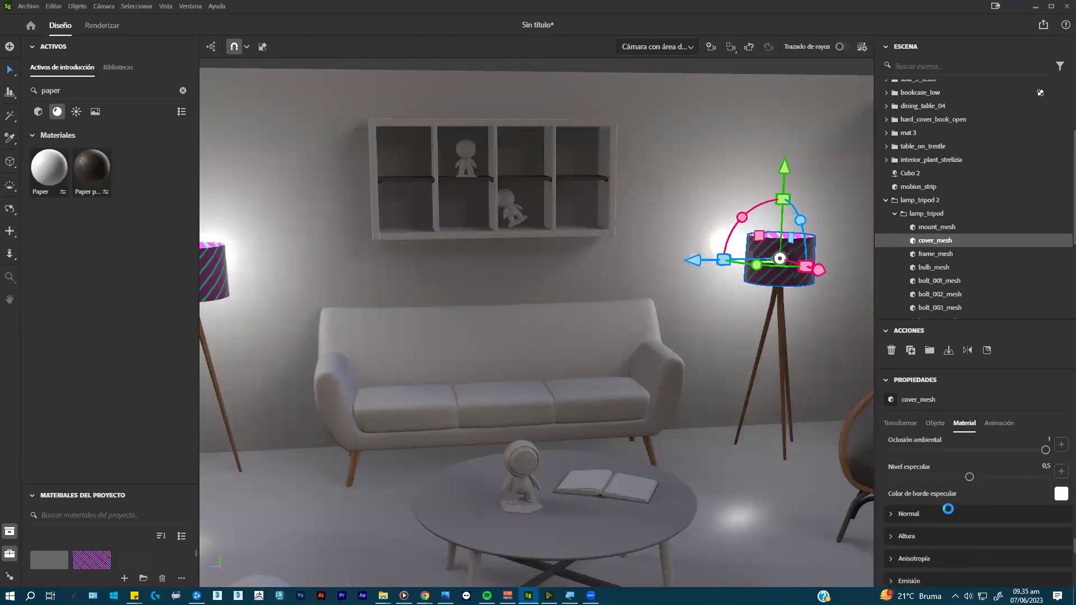
{"action": "scroll", "coordinate": [947, 497], "scroll_direction": "up", "scroll_amount": 1}
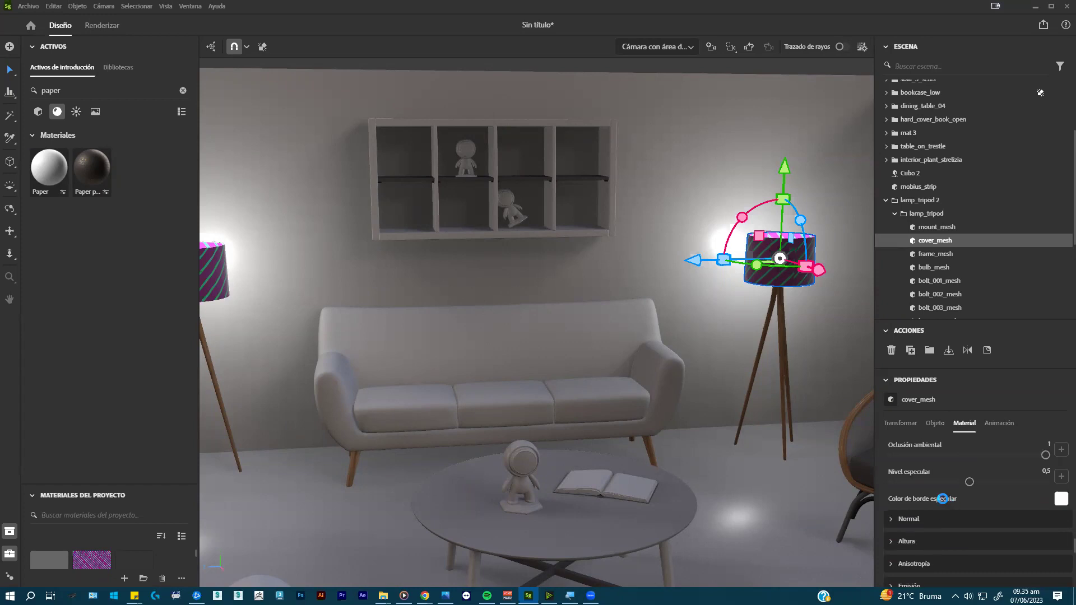
{"action": "scroll", "coordinate": [943, 501], "scroll_direction": "down", "scroll_amount": 2}
{"action": "scroll", "coordinate": [928, 522], "scroll_direction": "up", "scroll_amount": 5}
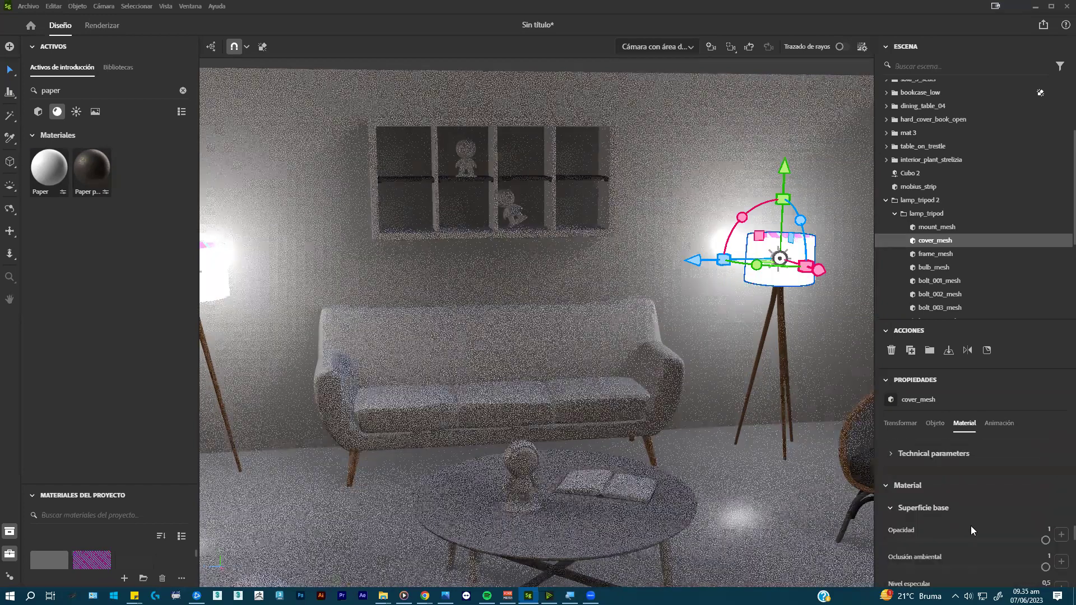
{"action": "left_click", "coordinate": [989, 540]}
{"action": "scroll", "coordinate": [998, 519], "scroll_direction": "down", "scroll_amount": 6}
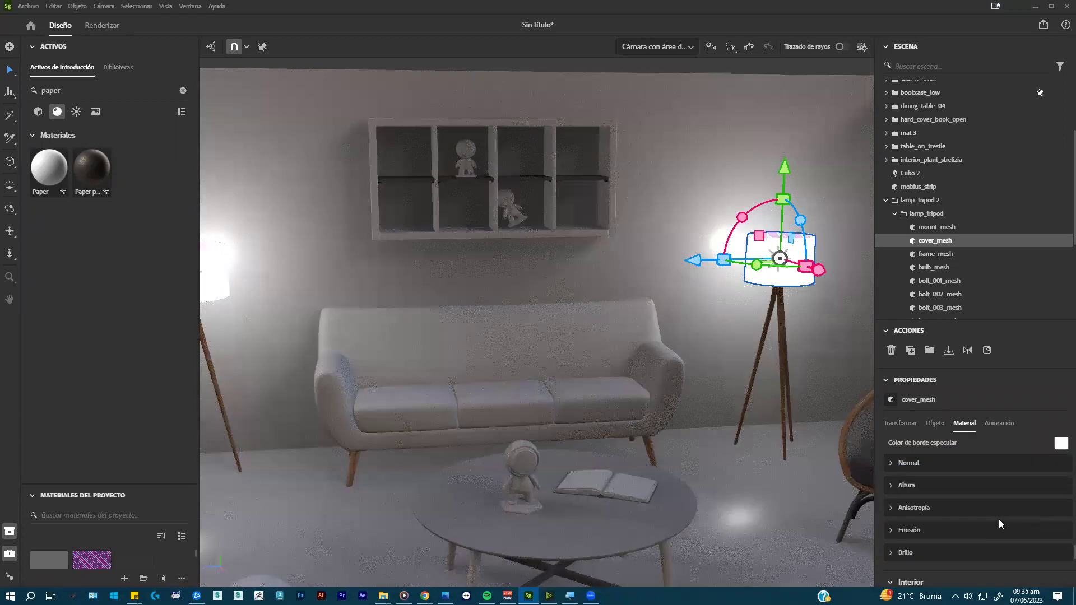
{"action": "left_click", "coordinate": [926, 503]}
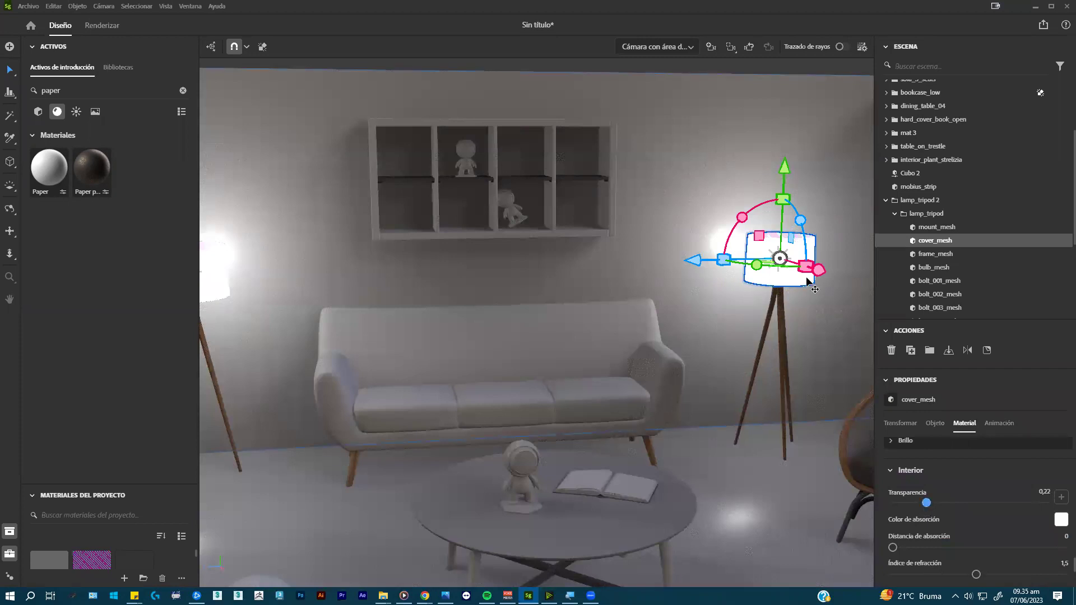
- Turn on the ray-traced preview to check how the lamp shade renders
{"action": "scroll", "coordinate": [741, 321], "scroll_direction": "down", "scroll_amount": 3}
{"action": "scroll", "coordinate": [740, 321], "scroll_direction": "down", "scroll_amount": 3}
{"action": "right_click_drag", "start_coordinate": [728, 317], "coordinate": [698, 310]}
{"action": "scroll", "coordinate": [697, 309], "scroll_direction": "up", "scroll_amount": 3}
{"action": "left_click", "coordinate": [840, 48]}
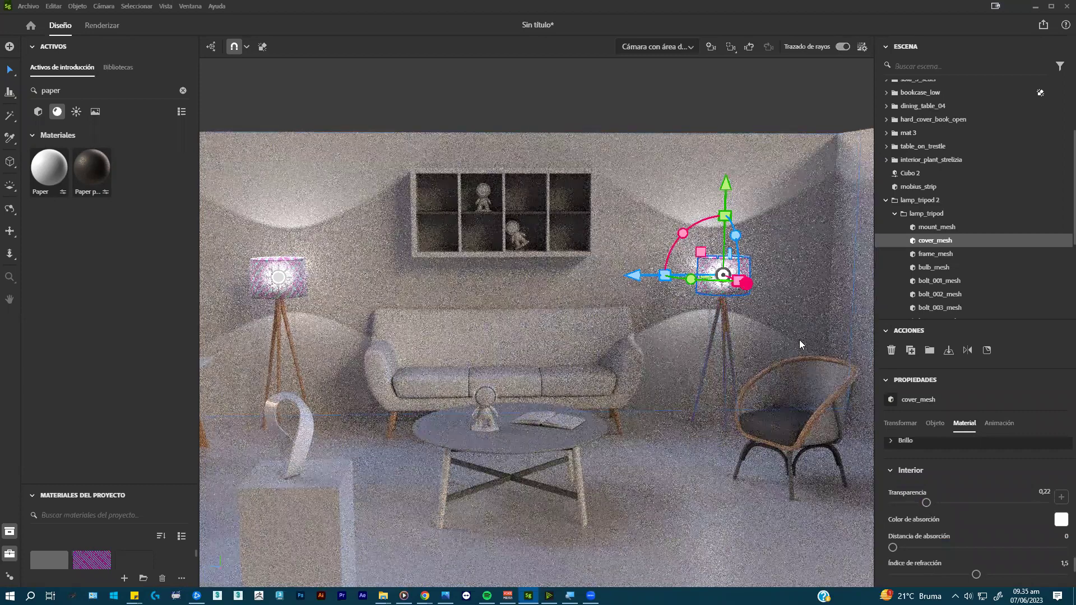
- Lower the right lamp shade's Transparencia to 0,1
{"action": "left_click", "coordinate": [908, 503]}
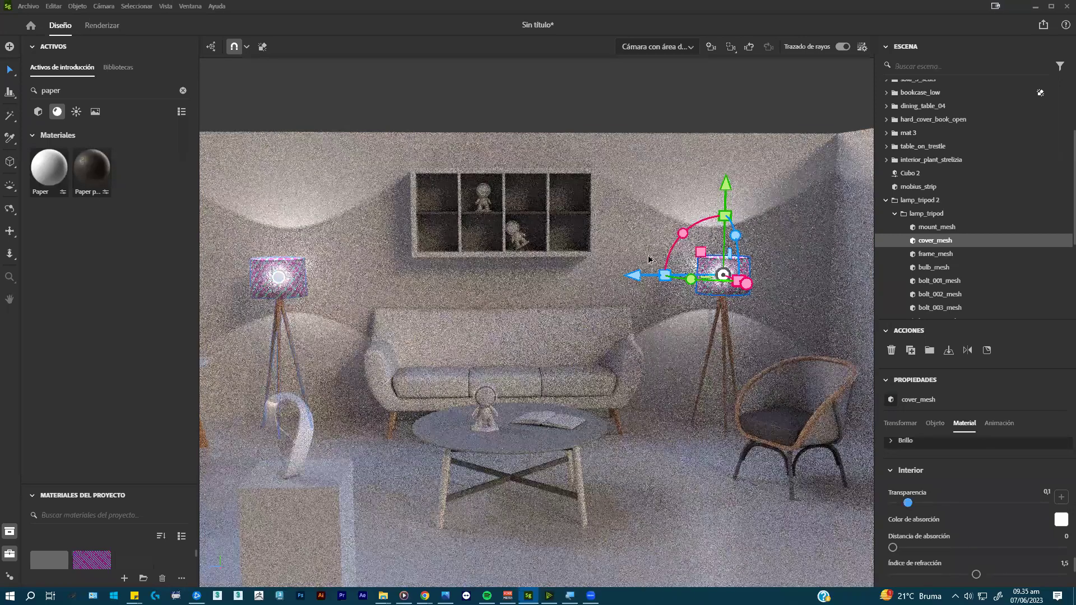
{"action": "right_click_drag", "start_coordinate": [607, 261], "coordinate": [627, 268]}
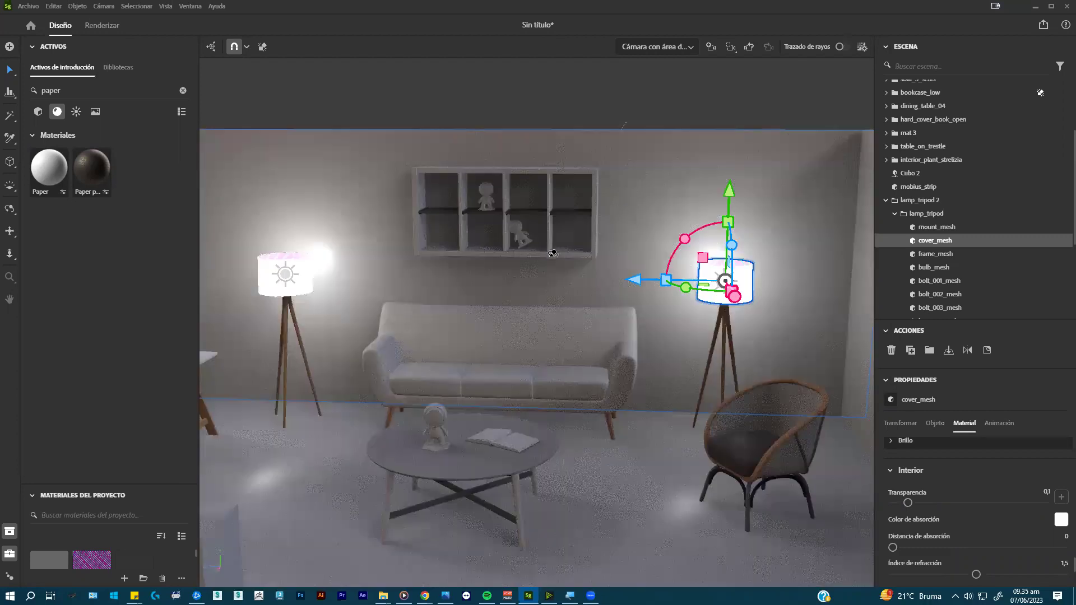
{"action": "scroll", "coordinate": [589, 284], "scroll_direction": "down", "scroll_amount": 5}
- Rotate the environment lighting around the room
{"action": "mouse_move", "coordinate": [582, 215]}
{"action": "middle_mouse_down"}
{"action": "mouse_move", "coordinate": [624, 250]}
{"action": "mouse_move", "coordinate": [641, 198]}
{"action": "middle_mouse_up"}
{"action": "right_click_drag", "start_coordinate": [642, 194], "coordinate": [506, 215]}
{"action": "left_click_drag", "start_coordinate": [506, 214], "coordinate": [597, 218], "text": "shift"}
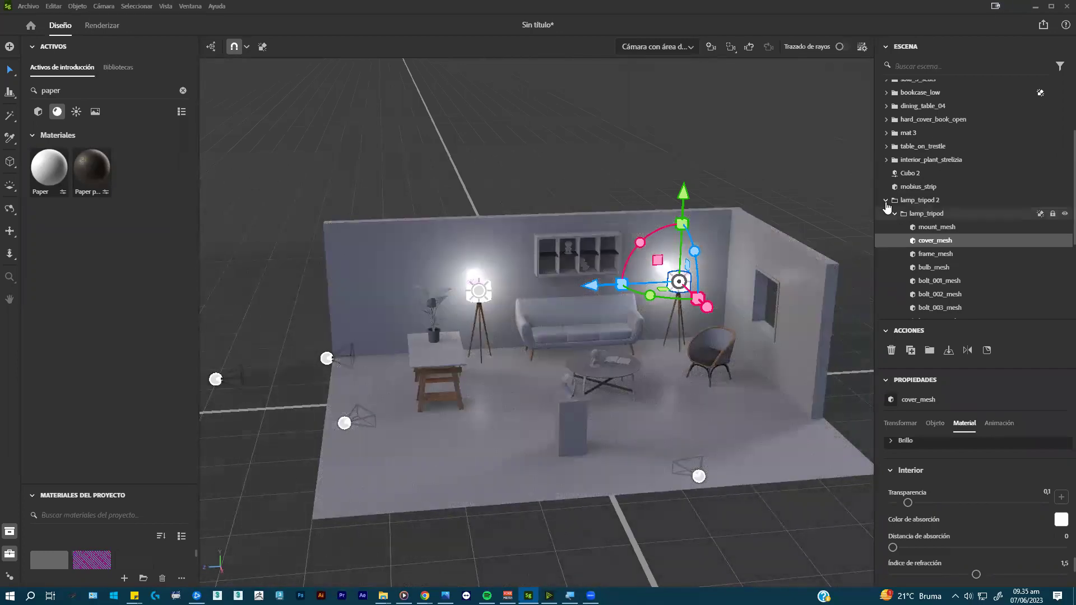
- Delete the Luz ambiental light from the Ambiente lighting settings
{"action": "left_click", "coordinate": [886, 200]}
{"action": "scroll", "coordinate": [941, 206], "scroll_direction": "up", "scroll_amount": 3}
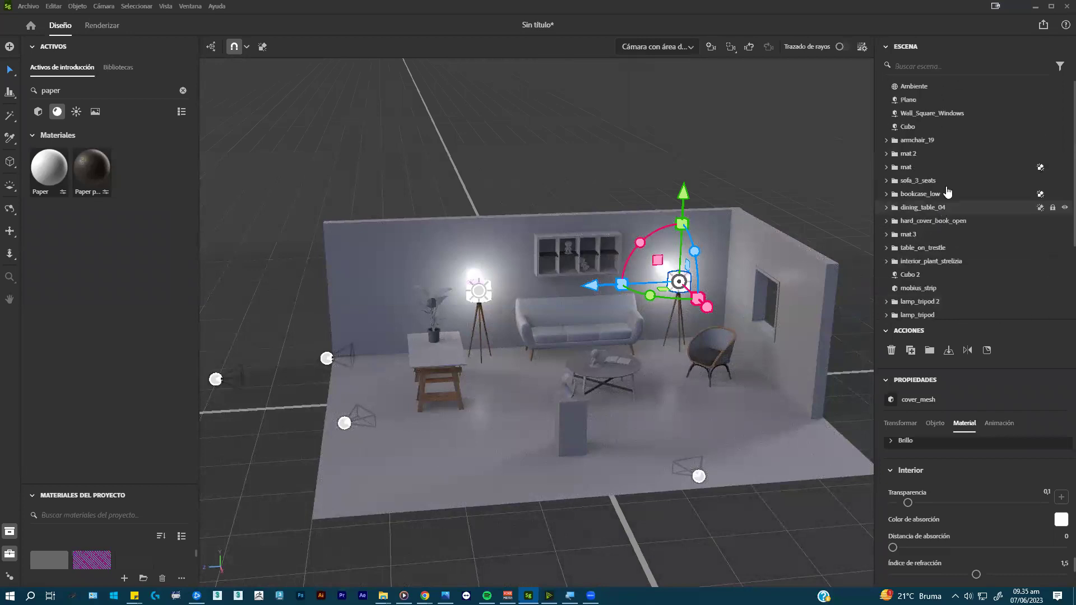
{"action": "left_click", "coordinate": [923, 88]}
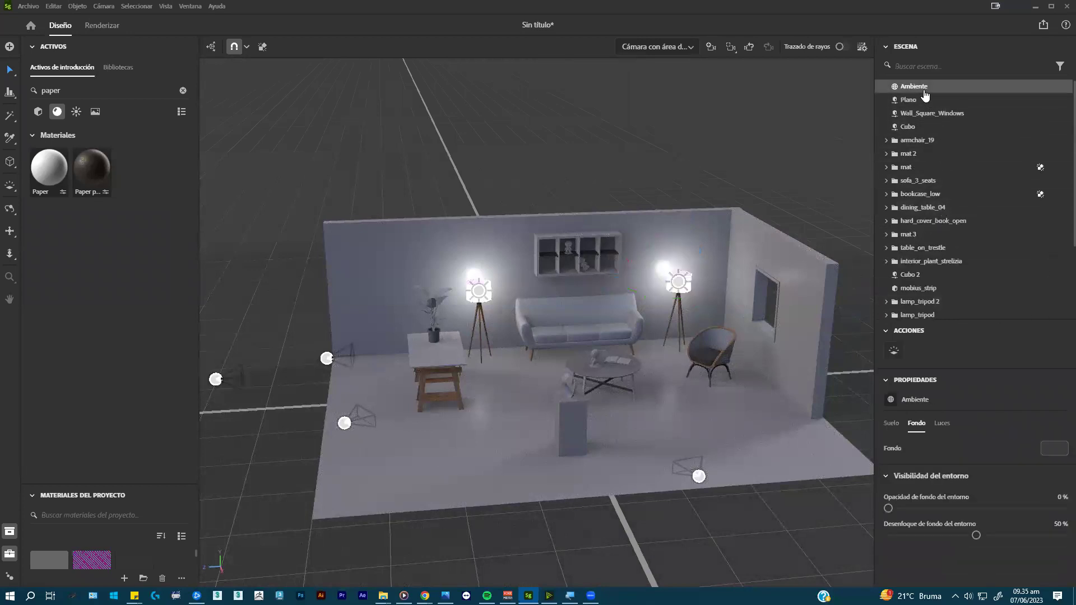
{"action": "left_click", "coordinate": [942, 424]}
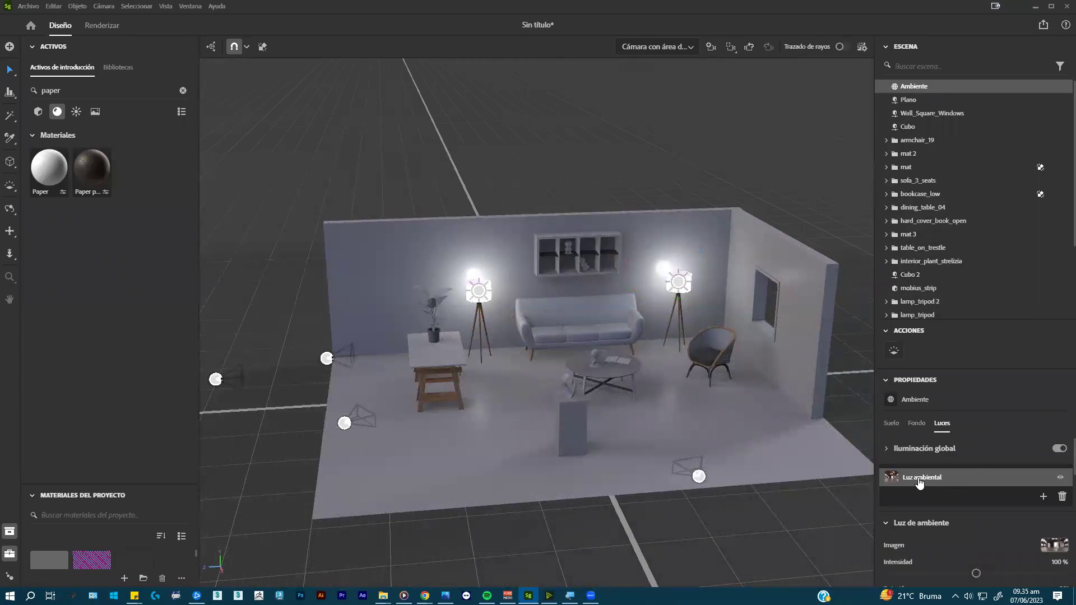
{"action": "left_click", "coordinate": [1063, 498]}
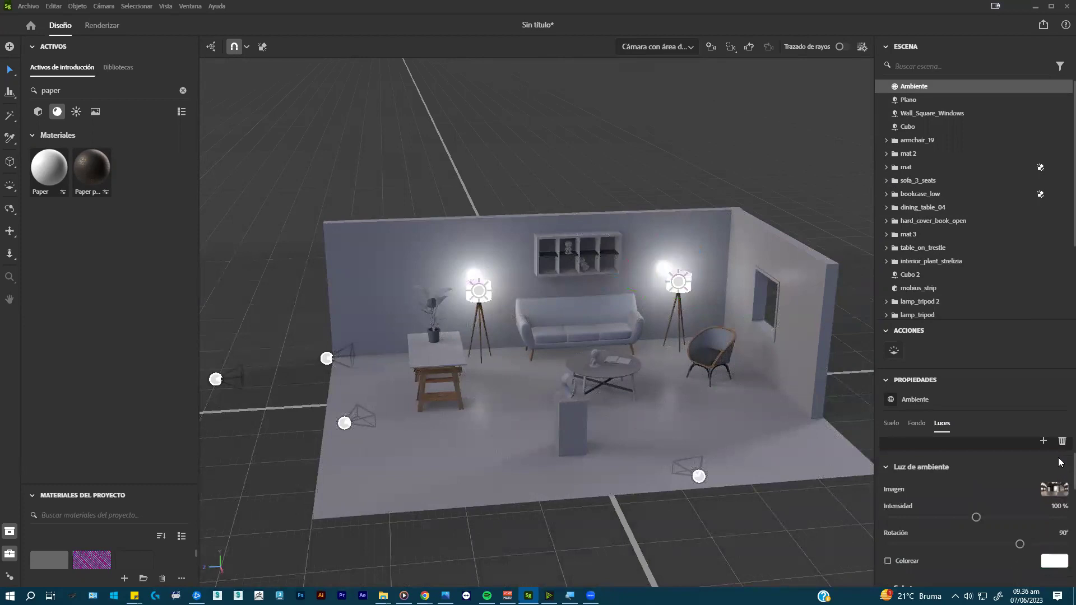
{"action": "scroll", "coordinate": [1060, 471], "scroll_direction": "up", "scroll_amount": 2}
{"action": "left_click", "coordinate": [1062, 498]}
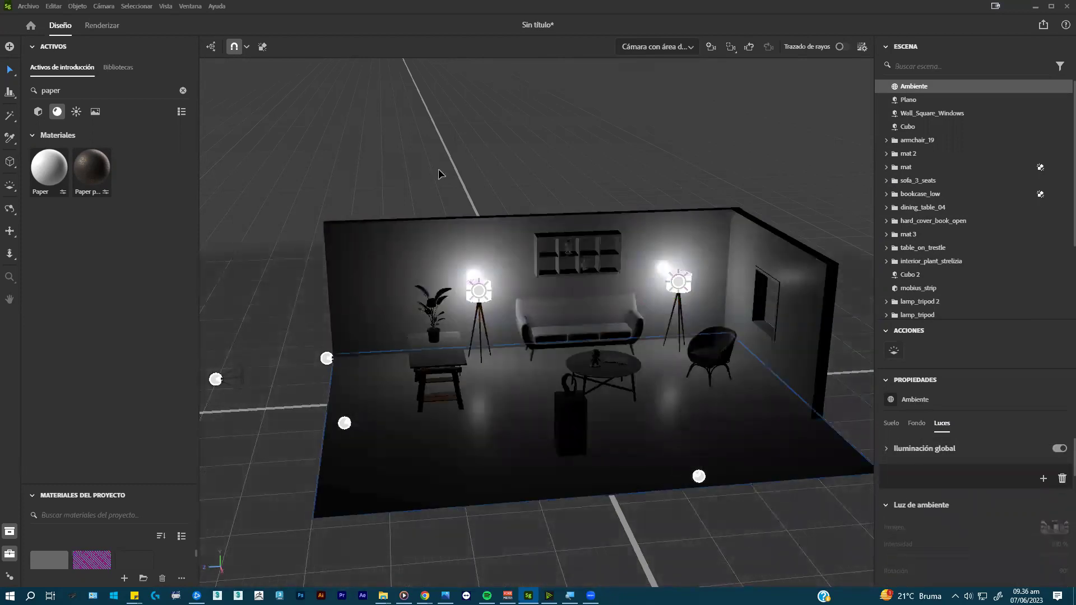
- Apply the Wood studio environment light preset from the Assets lights list
{"action": "left_click", "coordinate": [76, 111]}
{"action": "left_click", "coordinate": [182, 90]}
{"action": "scroll", "coordinate": [109, 243], "scroll_direction": "down", "scroll_amount": 2}
{"action": "scroll", "coordinate": [109, 243], "scroll_direction": "down", "scroll_amount": 10}
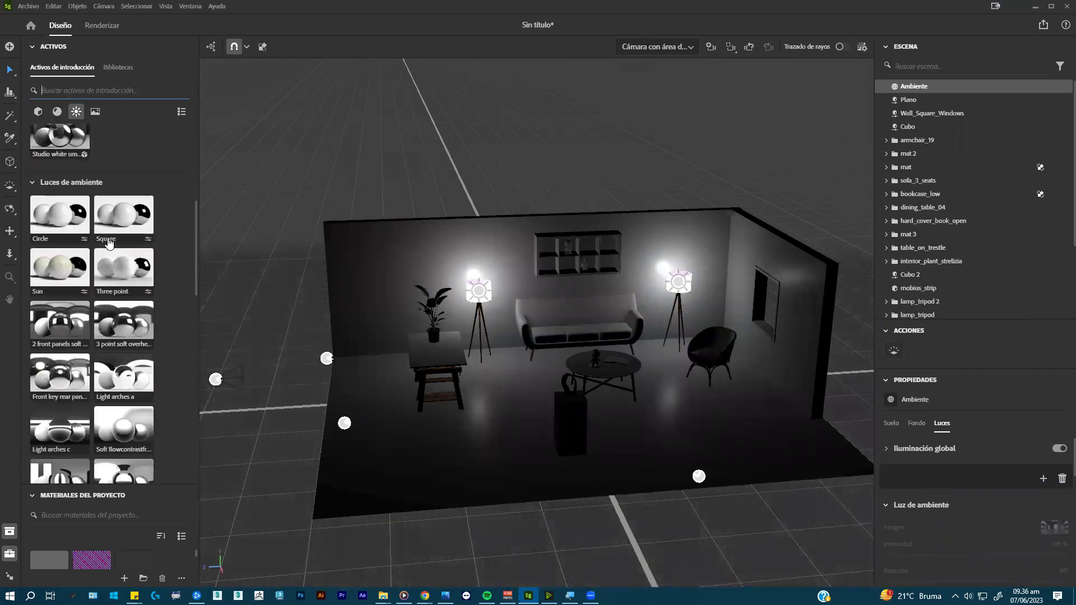
{"action": "scroll", "coordinate": [109, 243], "scroll_direction": "down", "scroll_amount": 3}
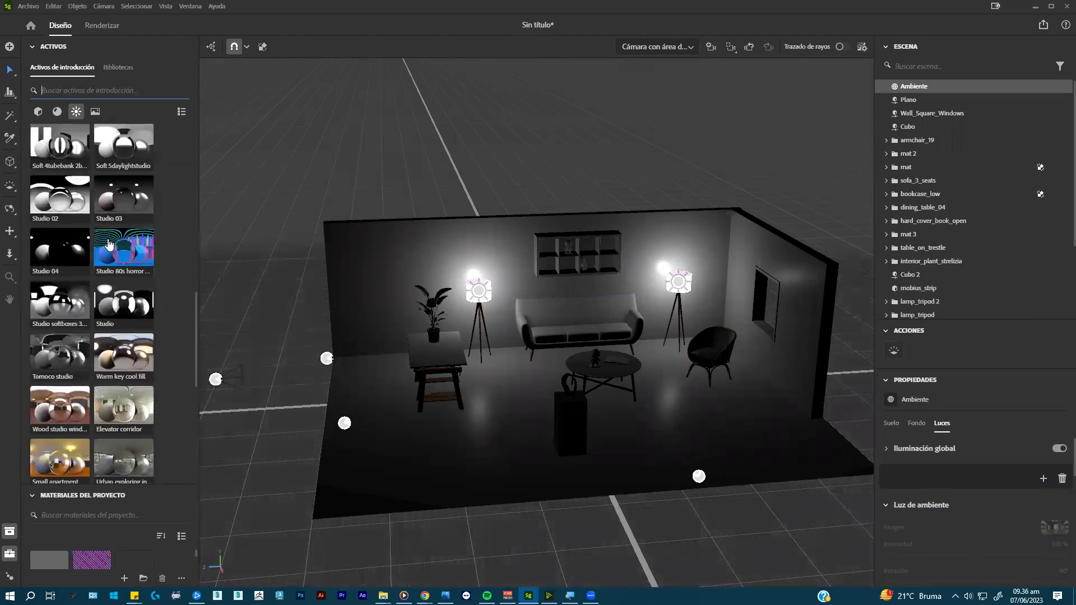
{"action": "left_click", "coordinate": [53, 366]}
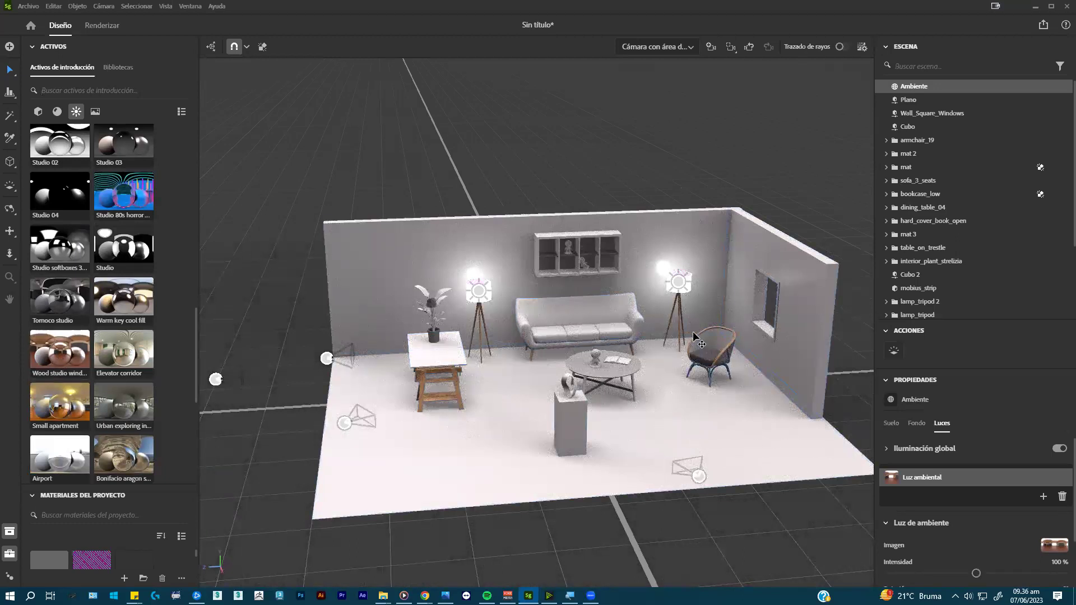
- Rotate the Wood studio environment lighting around the room
{"action": "right_click_drag", "start_coordinate": [705, 289], "coordinate": [676, 289], "text": "shift"}
{"action": "left_click_drag", "start_coordinate": [676, 291], "coordinate": [399, 295]}
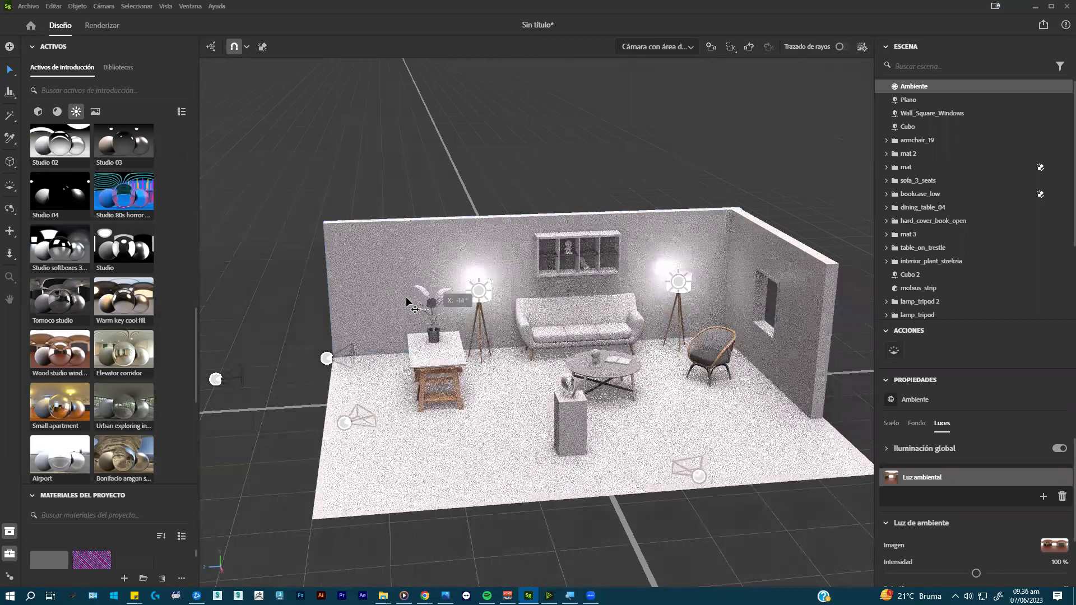
{"action": "left_click_drag", "start_coordinate": [674, 302], "coordinate": [633, 310]}
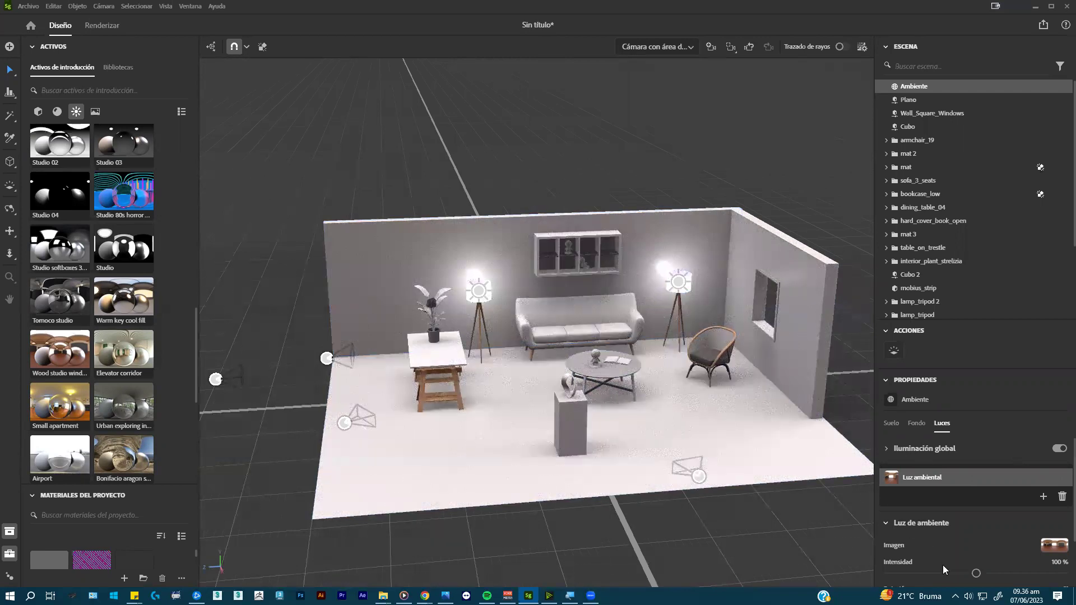
- Dim the environment light's Intensidad to 26% and select the floor plane
{"action": "left_click_drag", "start_coordinate": [929, 575], "coordinate": [912, 575]}
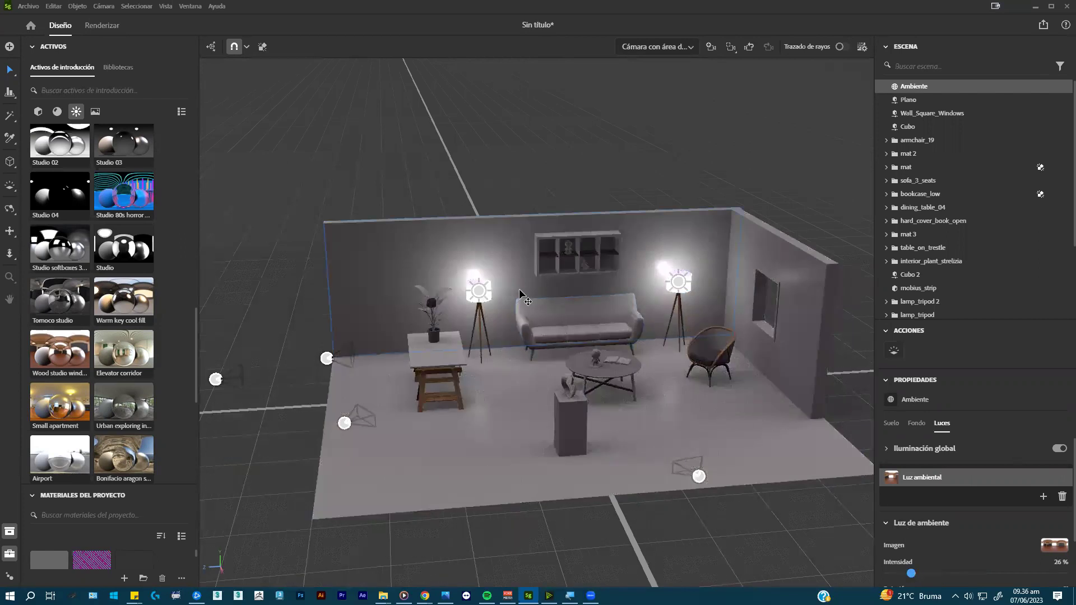
{"action": "scroll", "coordinate": [538, 305], "scroll_direction": "up", "scroll_amount": 2}
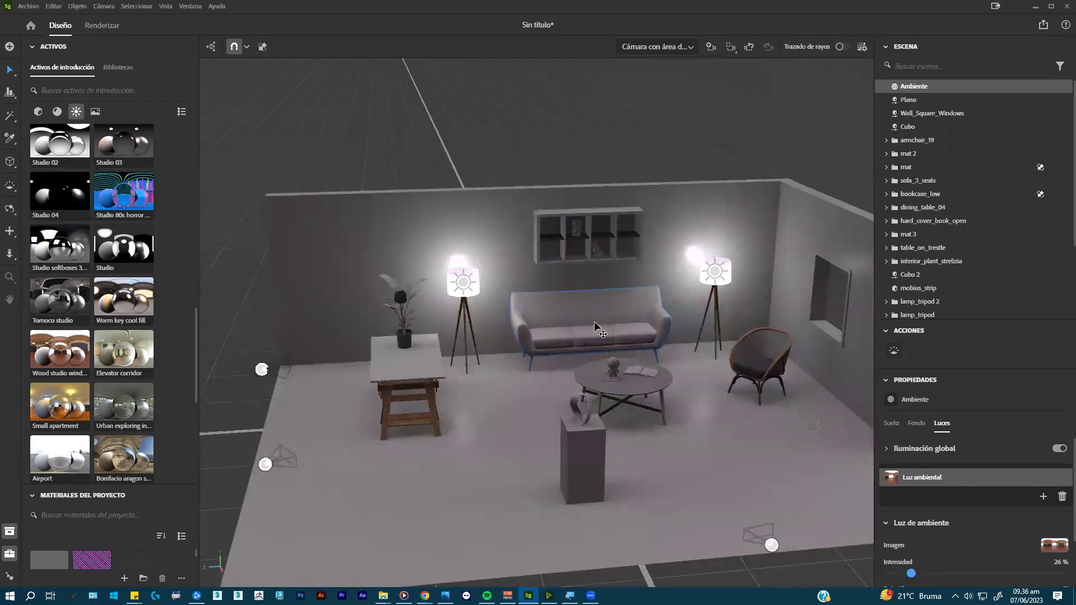
{"action": "left_click", "coordinate": [500, 412]}
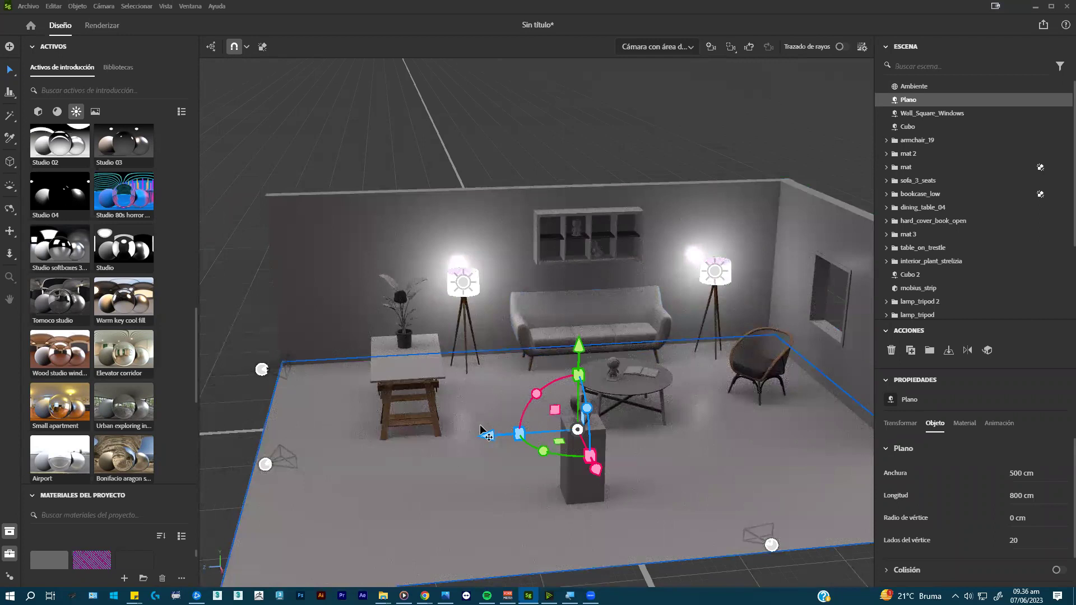
- Drag ash_wood_varnished.sbsar from the texturas folder onto the floor plane
{"action": "mouse_move", "coordinate": [384, 596]}
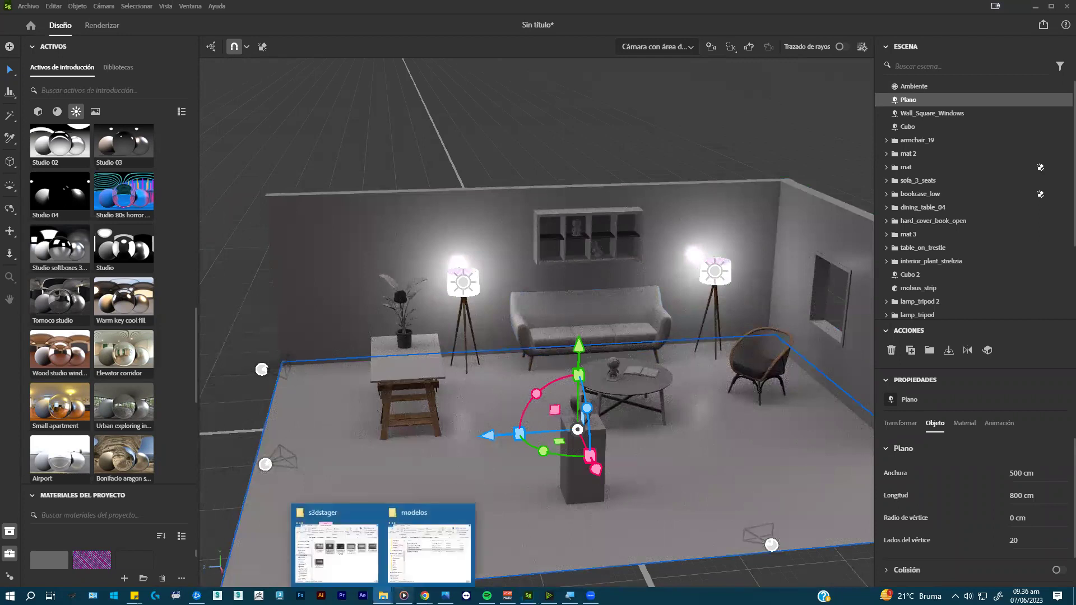
{"action": "left_click", "coordinate": [421, 556]}
{"action": "left_click", "coordinate": [840, 287]}
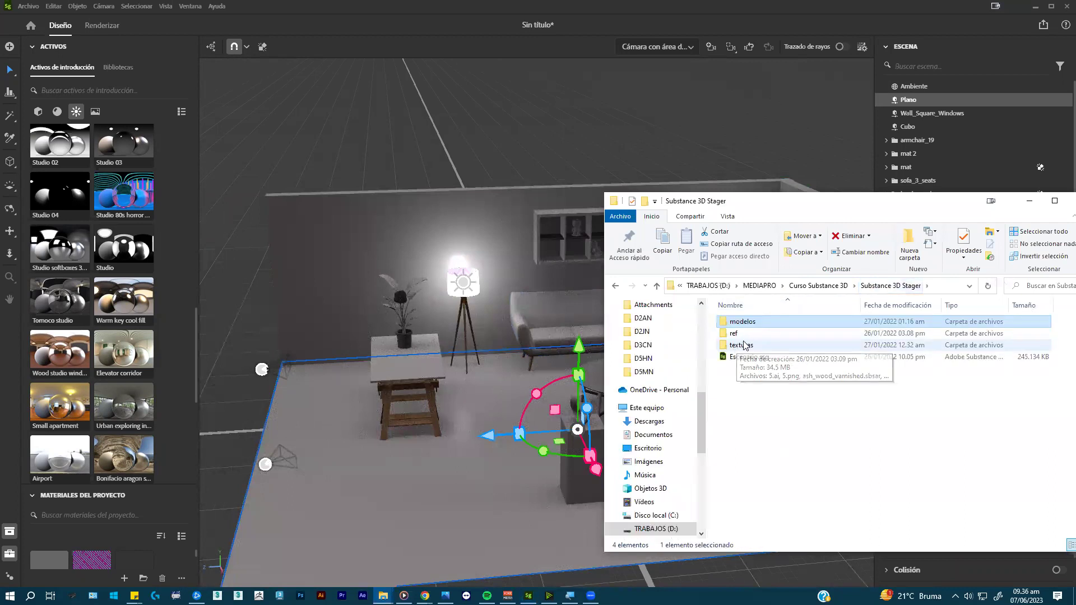
{"action": "double_click", "coordinate": [741, 345]}
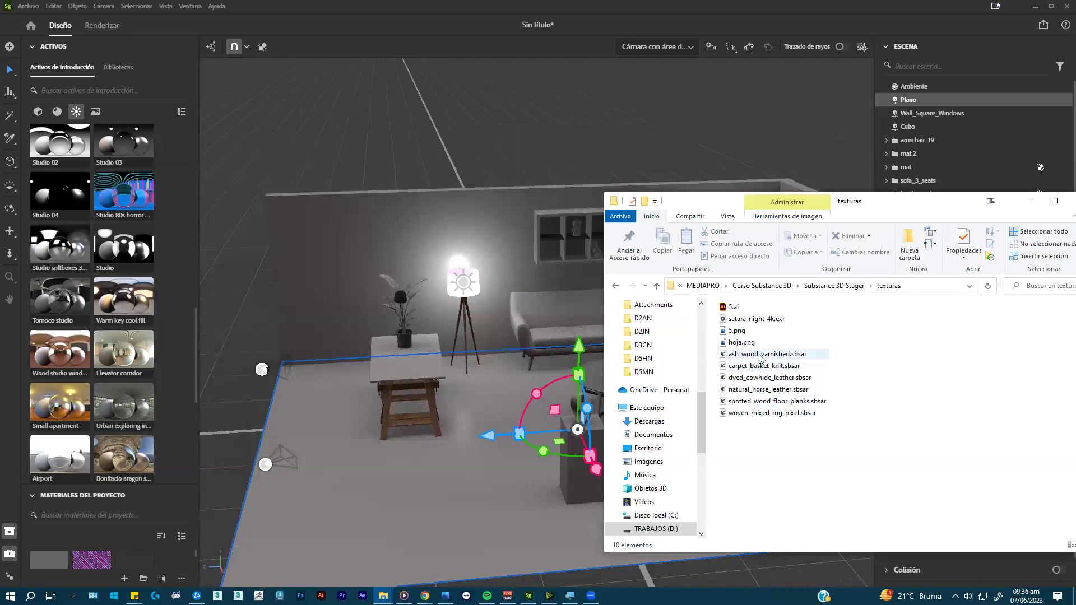
{"action": "left_click_drag", "start_coordinate": [754, 355], "coordinate": [447, 522]}
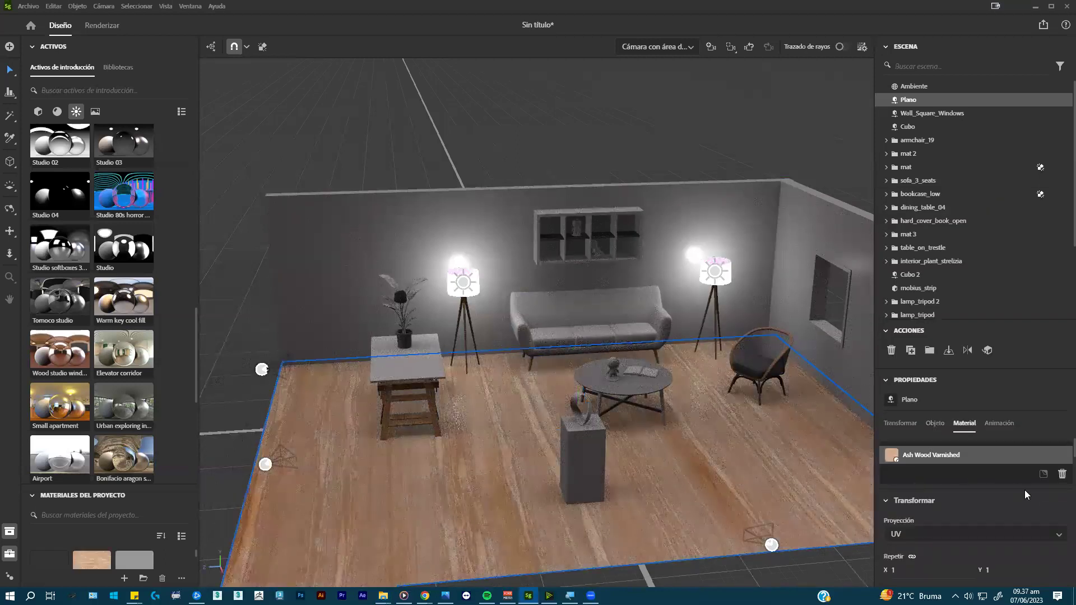
- Set the ash wood material's linked Repetir X/Y to 4,5
{"action": "scroll", "coordinate": [1026, 494], "scroll_direction": "down", "scroll_amount": 3}
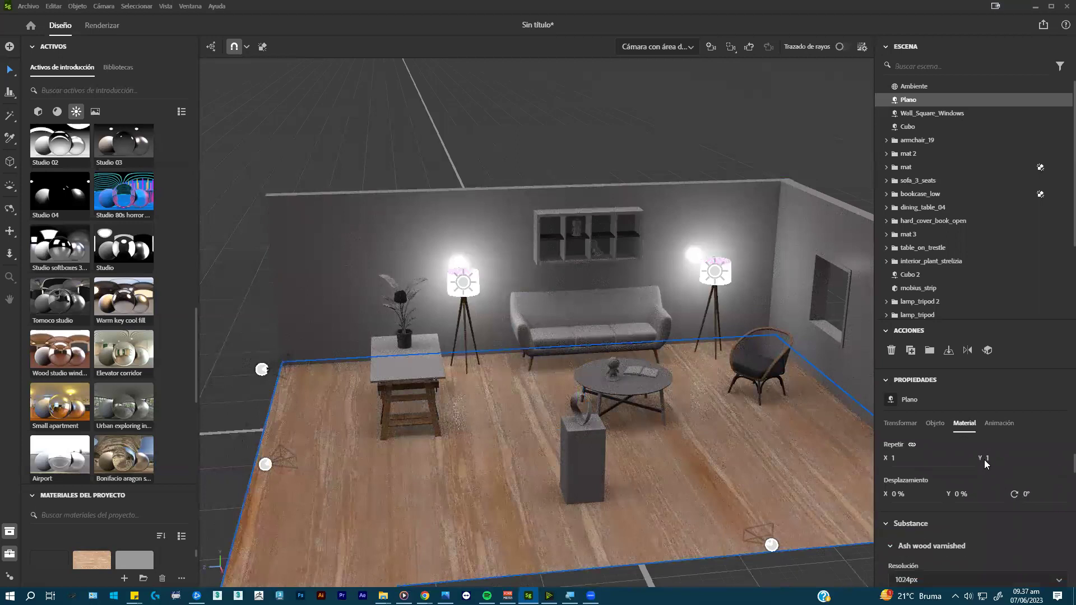
{"action": "mouse_move", "coordinate": [898, 459]}
{"action": "left_mouse_down"}
{"action": "mouse_move", "coordinate": [887, 458]}
{"action": "mouse_move", "coordinate": [917, 458]}
{"action": "left_mouse_up"}
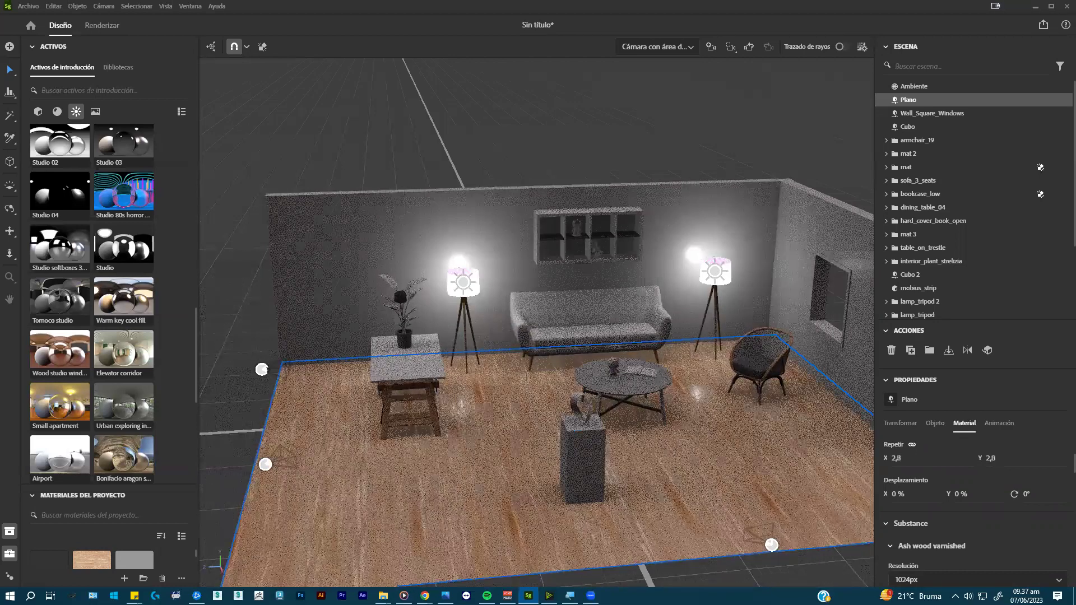
{"action": "type", "text": "4,5"}
{"action": "key", "text": "Return"}
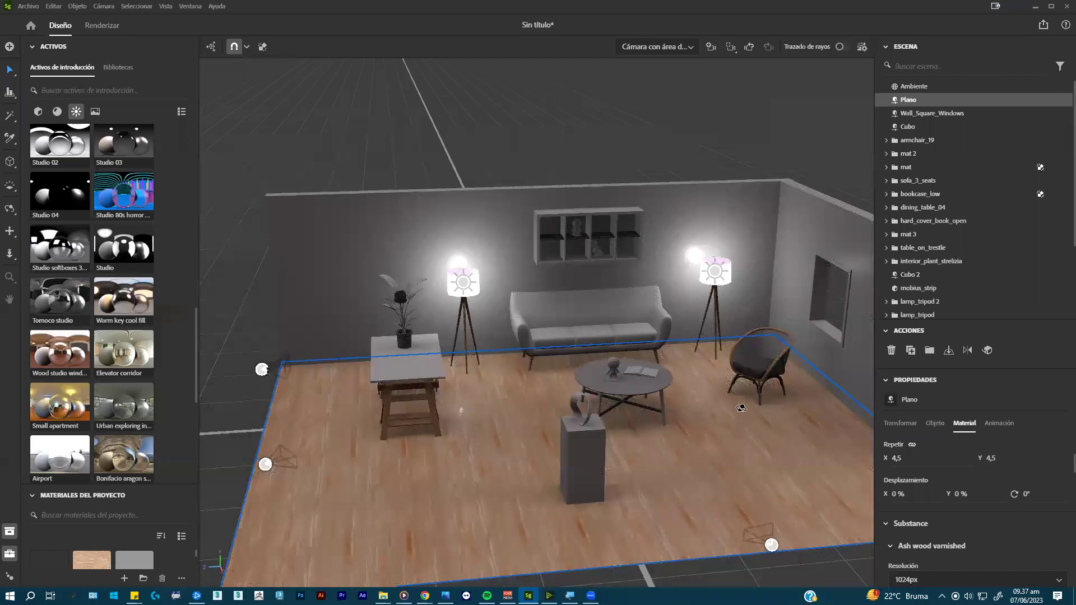
{"action": "scroll", "coordinate": [1012, 488], "scroll_direction": "down", "scroll_amount": 5}
{"action": "scroll", "coordinate": [1011, 487], "scroll_direction": "down", "scroll_amount": 6}
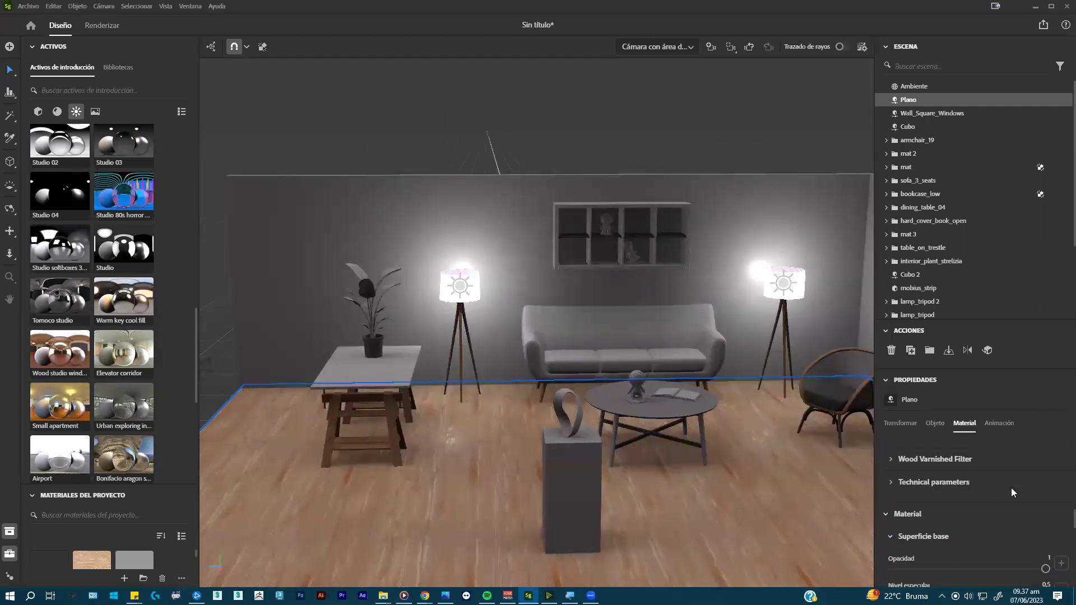
{"action": "scroll", "coordinate": [1011, 487], "scroll_direction": "down", "scroll_amount": 3}
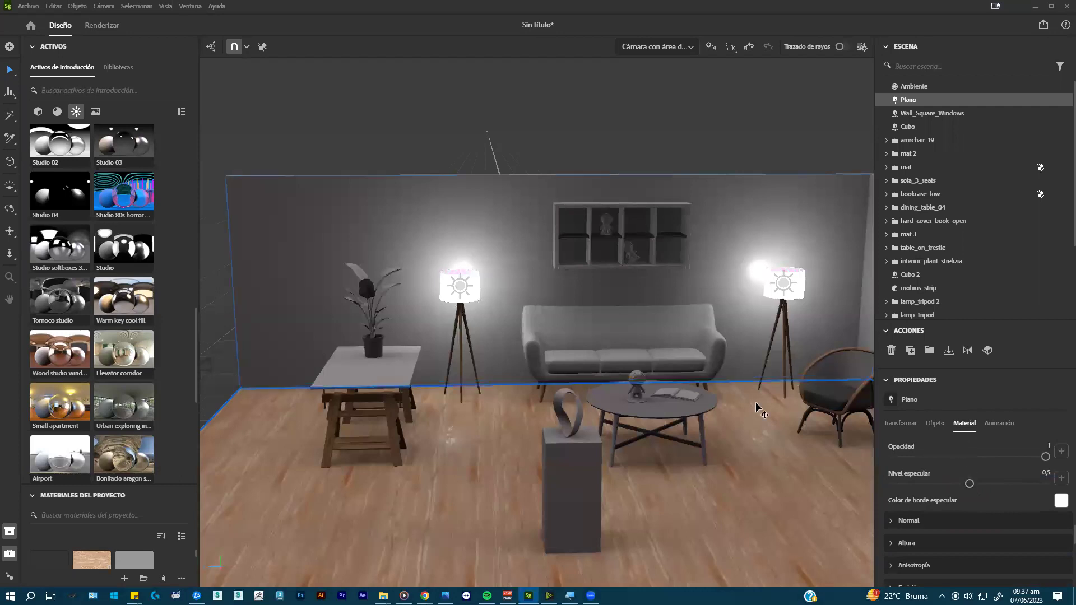
{"action": "scroll", "coordinate": [622, 387], "scroll_direction": "up", "scroll_amount": 2}
{"action": "scroll", "coordinate": [701, 471], "scroll_direction": "up", "scroll_amount": 2}
- Enable the ray-traced preview and set the floor's Nivel especular to 0.49
{"action": "left_click", "coordinate": [842, 47]}
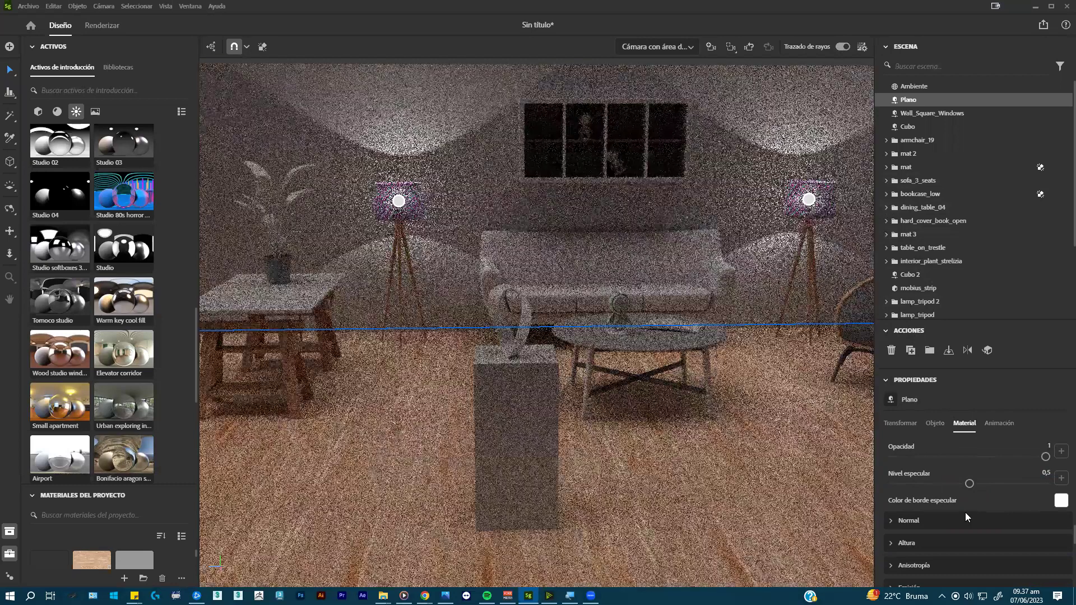
{"action": "scroll", "coordinate": [927, 516], "scroll_direction": "down", "scroll_amount": 5}
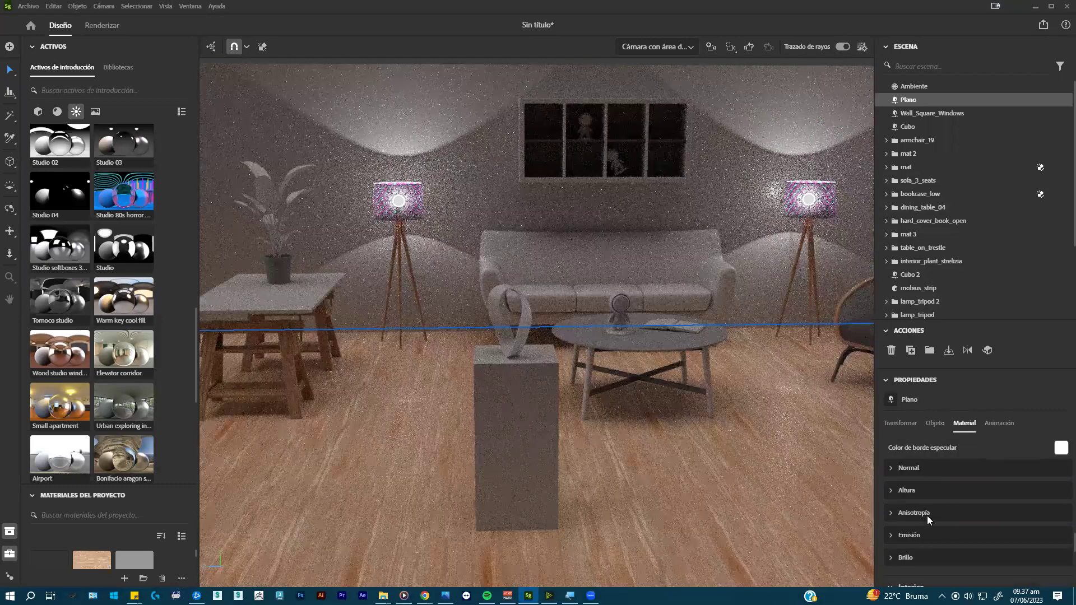
{"action": "scroll", "coordinate": [943, 512], "scroll_direction": "down", "scroll_amount": 1}
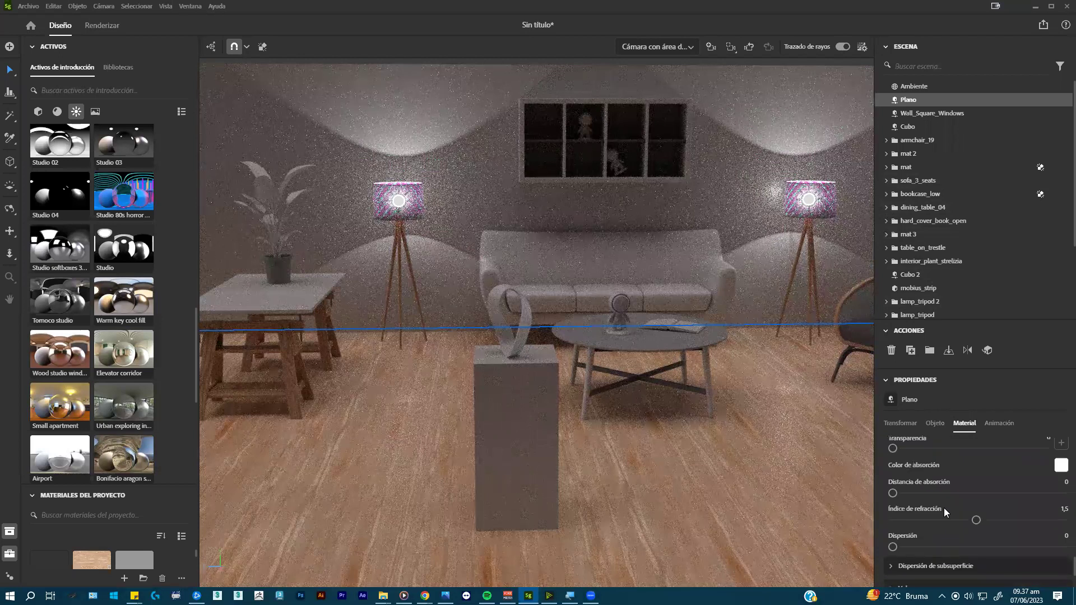
{"action": "scroll", "coordinate": [944, 508], "scroll_direction": "down", "scroll_amount": 3}
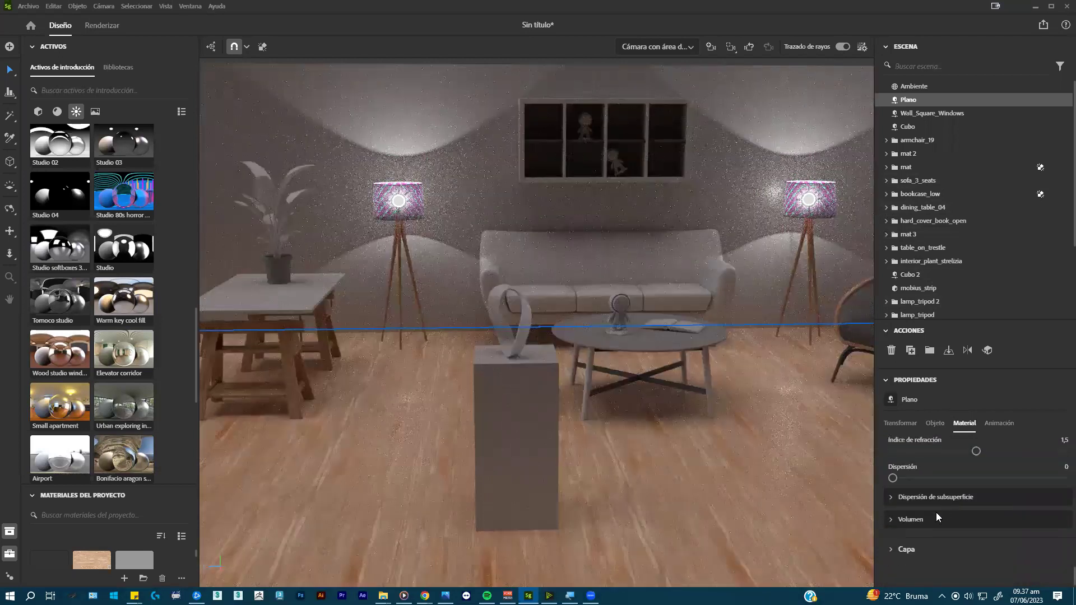
{"action": "scroll", "coordinate": [942, 513], "scroll_direction": "up", "scroll_amount": 3}
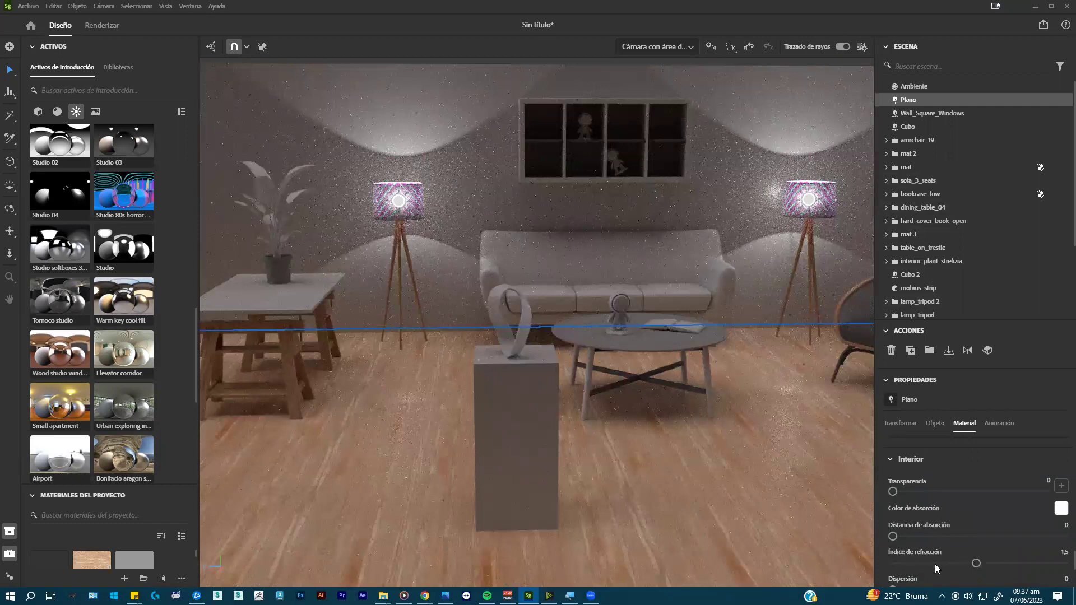
{"action": "scroll", "coordinate": [968, 537], "scroll_direction": "up", "scroll_amount": 1}
{"action": "scroll", "coordinate": [967, 537], "scroll_direction": "up", "scroll_amount": 5}
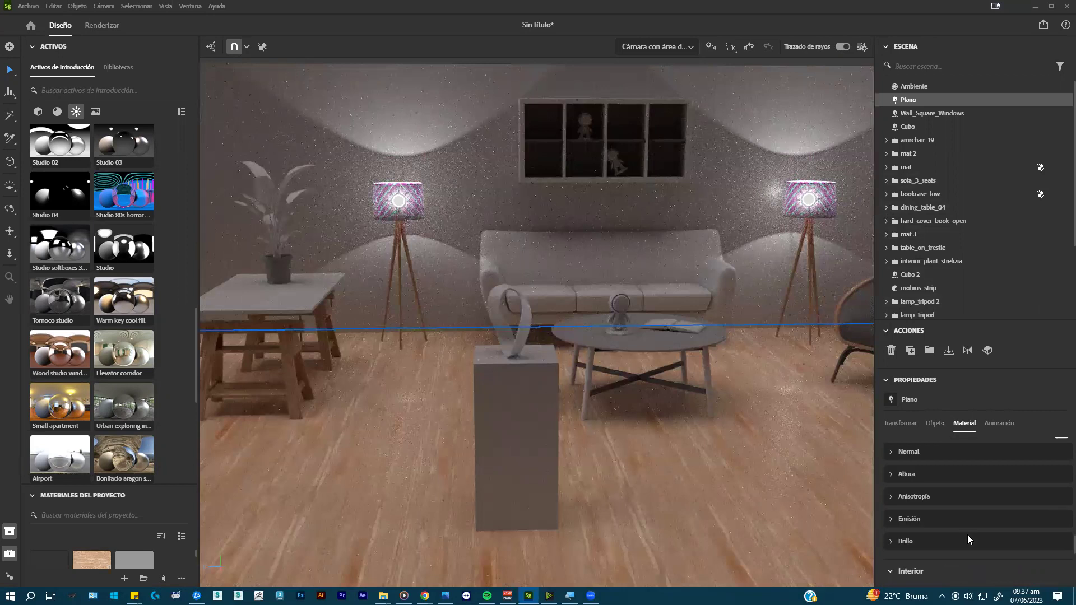
{"action": "scroll", "coordinate": [968, 539], "scroll_direction": "up", "scroll_amount": 5}
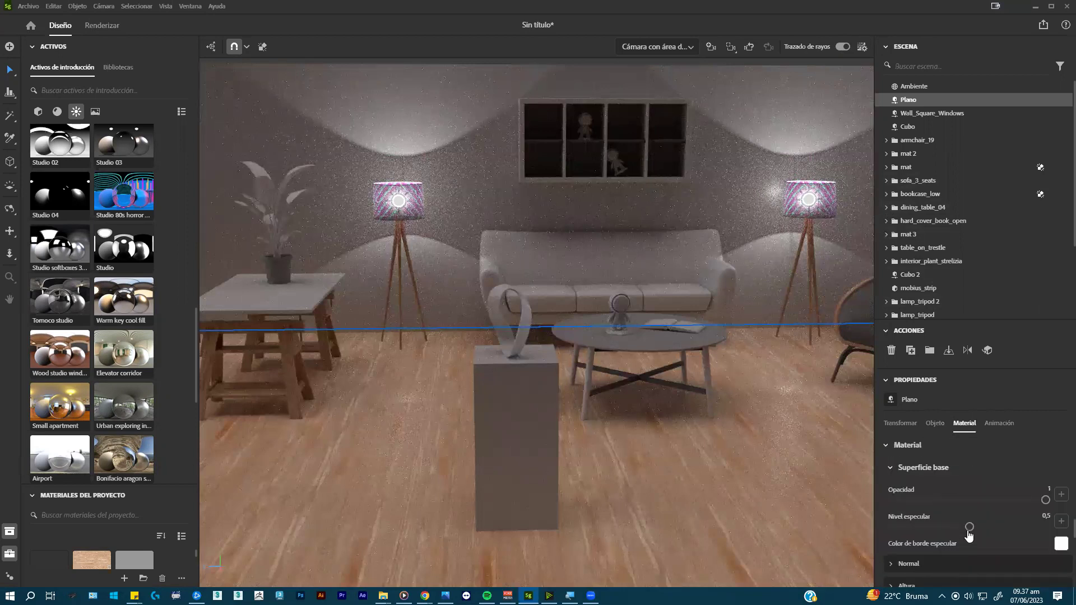
{"action": "left_click_drag", "start_coordinate": [970, 528], "coordinate": [917, 534]}
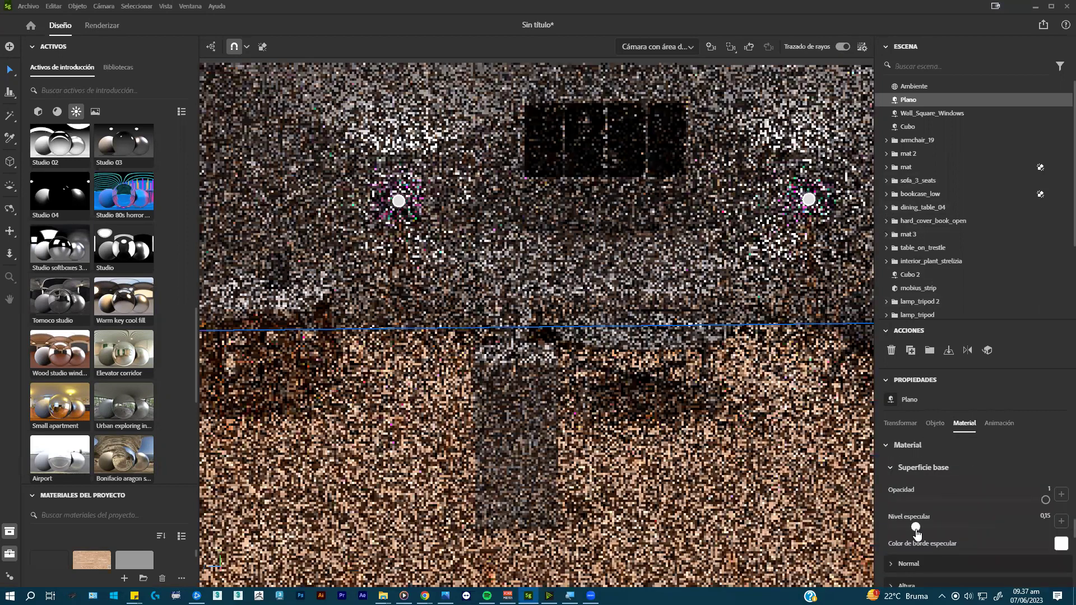
{"action": "left_click", "coordinate": [984, 528]}
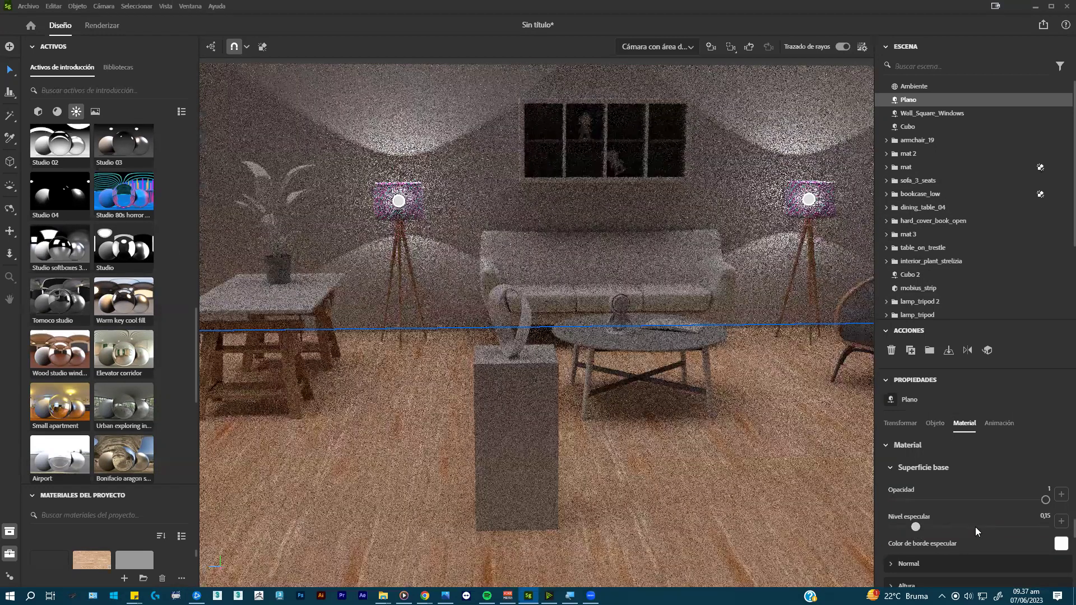
{"action": "left_click", "coordinate": [968, 528]}
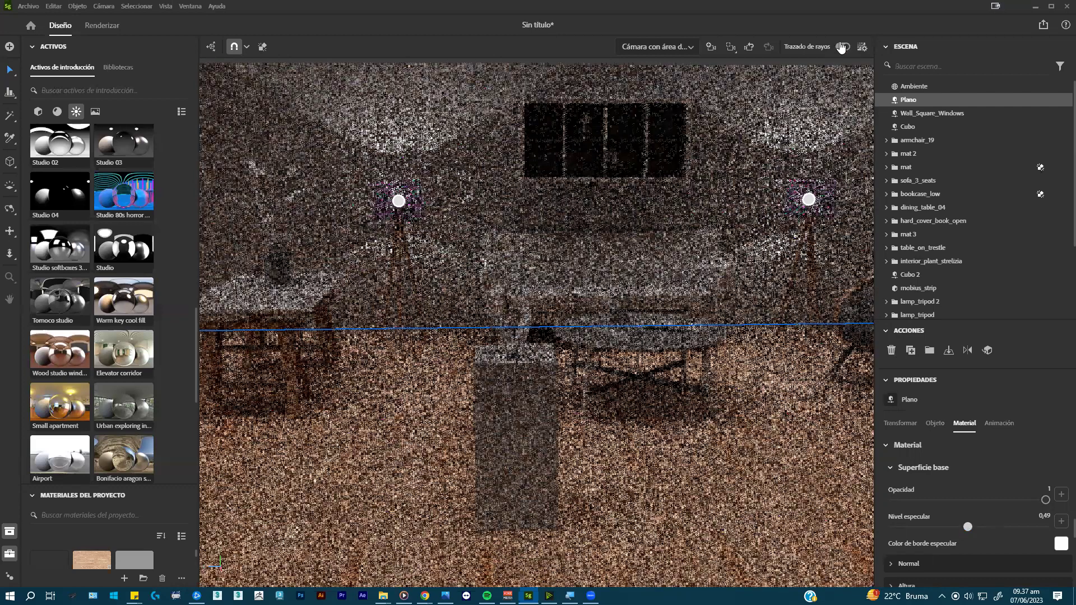
- Turn off ray tracing and bring the potted plant into close view
{"action": "left_click", "coordinate": [841, 48]}
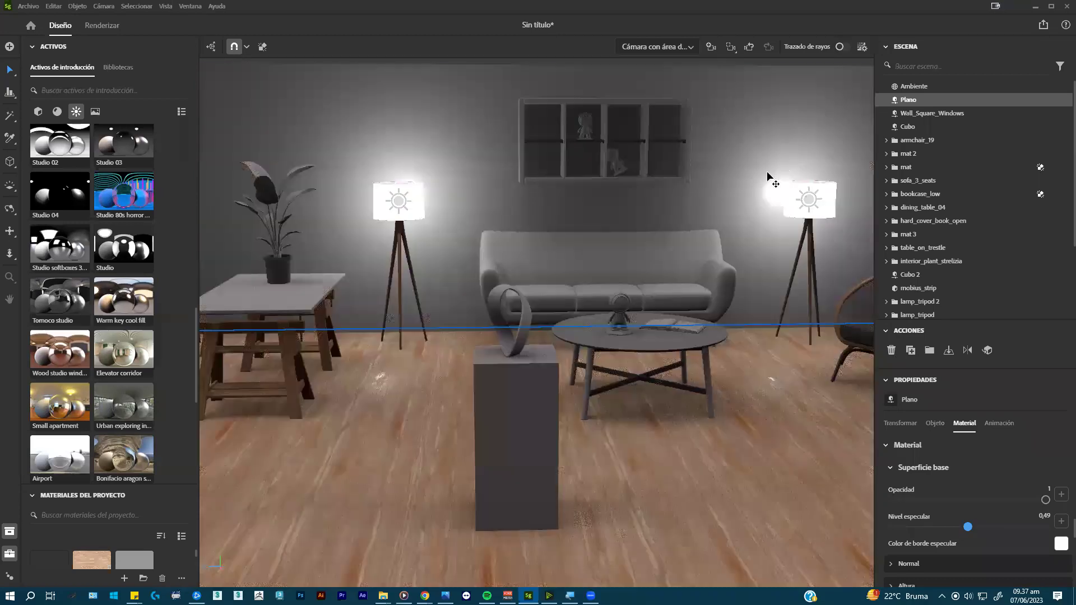
{"action": "right_click_drag", "start_coordinate": [703, 201], "coordinate": [549, 208]}
{"action": "scroll", "coordinate": [532, 211], "scroll_direction": "up", "scroll_amount": 2}
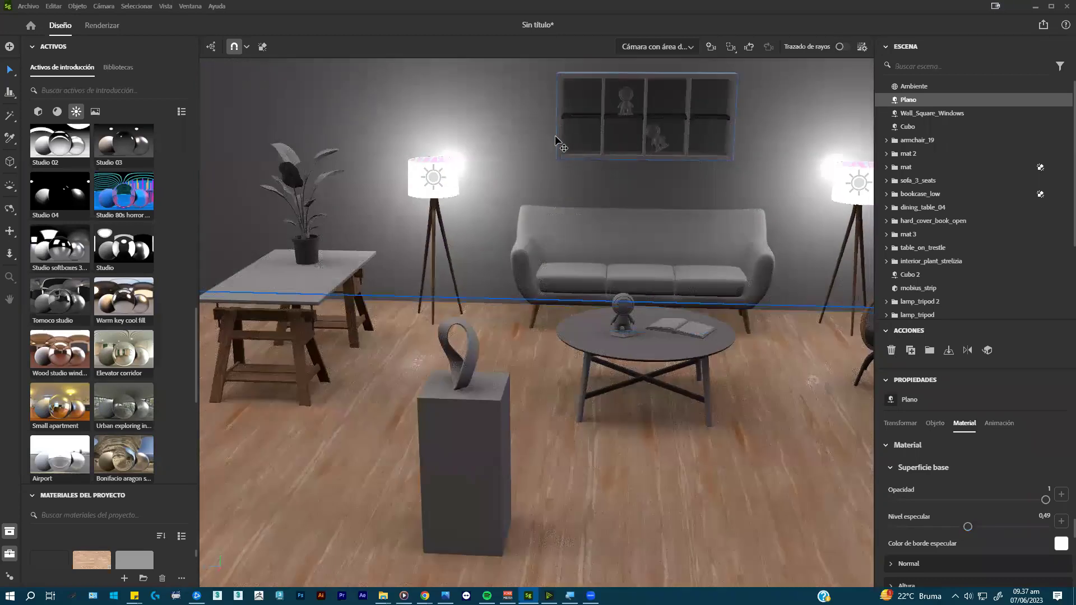
{"action": "left_click", "coordinate": [320, 162]}
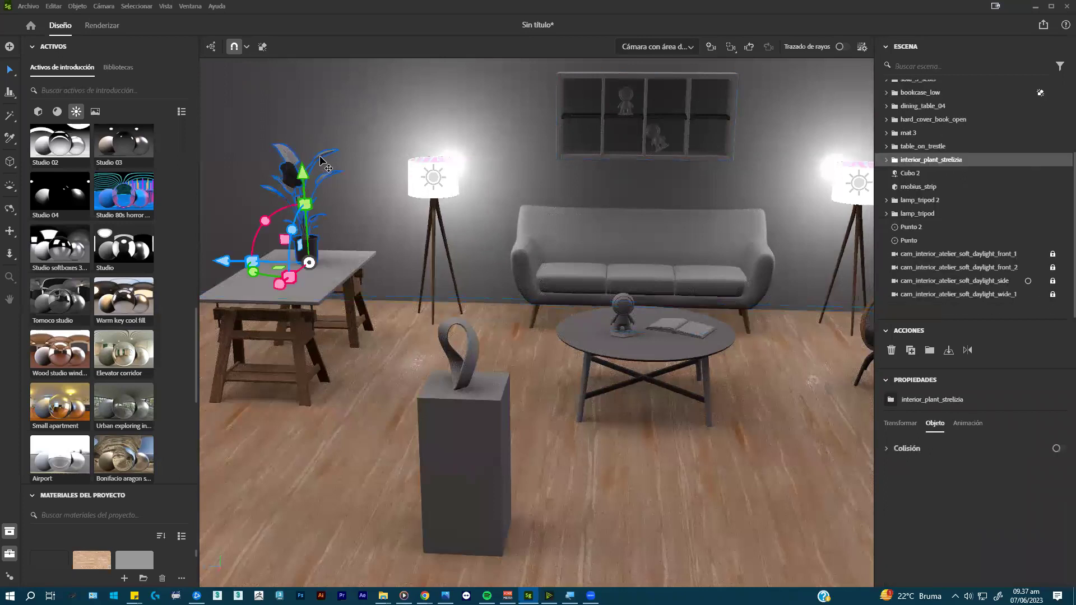
{"action": "scroll", "coordinate": [290, 175], "scroll_direction": "up", "scroll_amount": 5}
{"action": "middle_click_drag", "start_coordinate": [284, 182], "coordinate": [536, 318]}
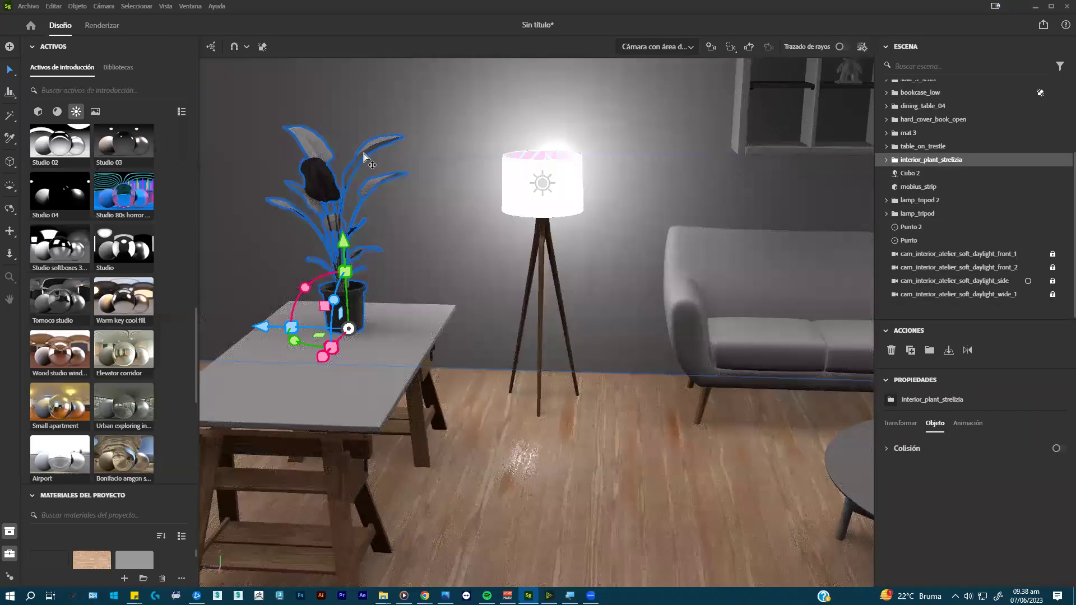
- Select all twelve leaf branch meshes, branch_001 to branch_012
{"action": "double_click", "coordinate": [364, 157]}
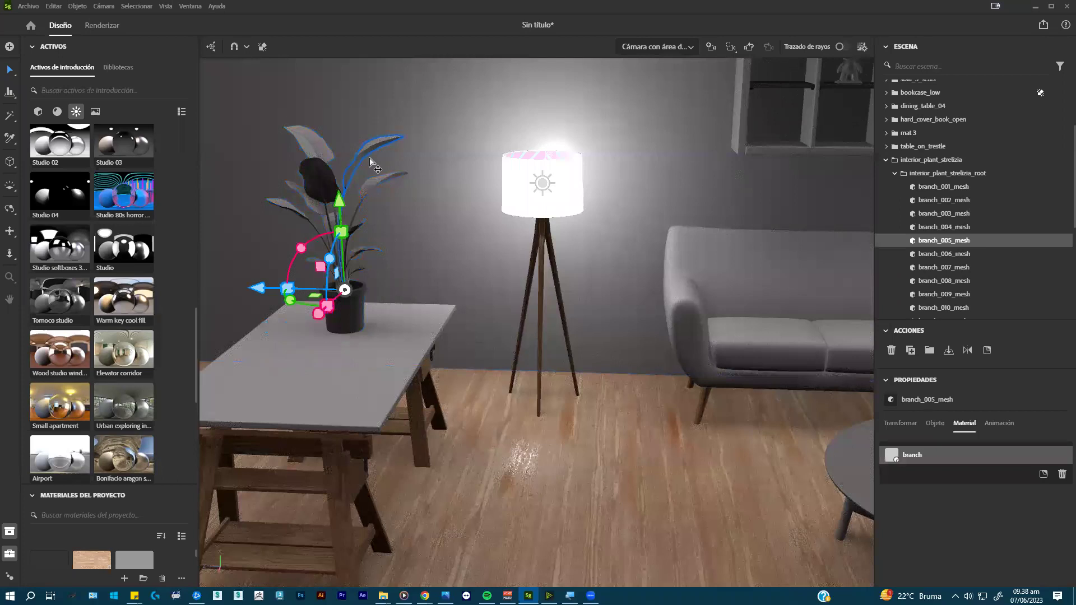
{"action": "left_click", "coordinate": [365, 187], "text": "shift"}
{"action": "left_click", "coordinate": [317, 177], "text": "shift"}
{"action": "left_click", "coordinate": [311, 148], "text": "shift"}
{"action": "left_click", "coordinate": [300, 216], "text": "shift"}
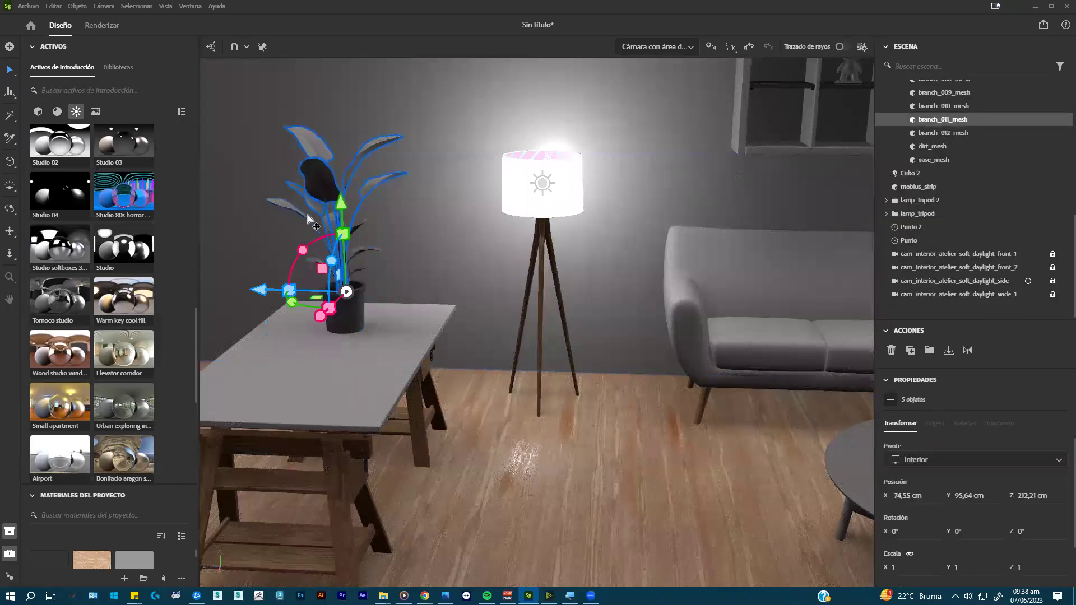
{"action": "left_click", "coordinate": [330, 224], "text": "shift"}
{"action": "left_click", "coordinate": [361, 212], "text": "shift"}
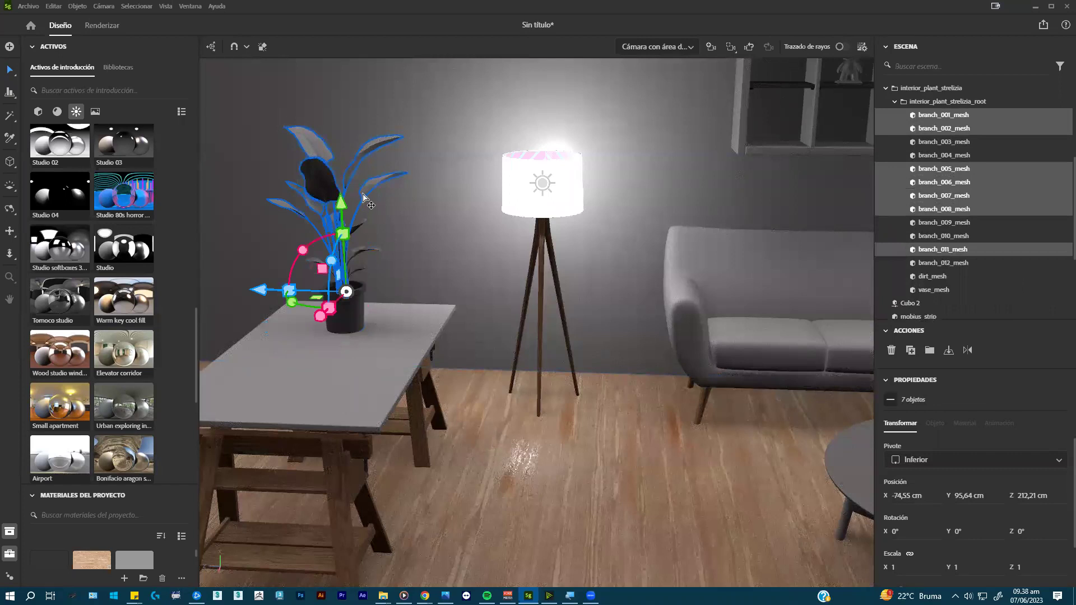
{"action": "left_click", "coordinate": [371, 248], "text": "shift"}
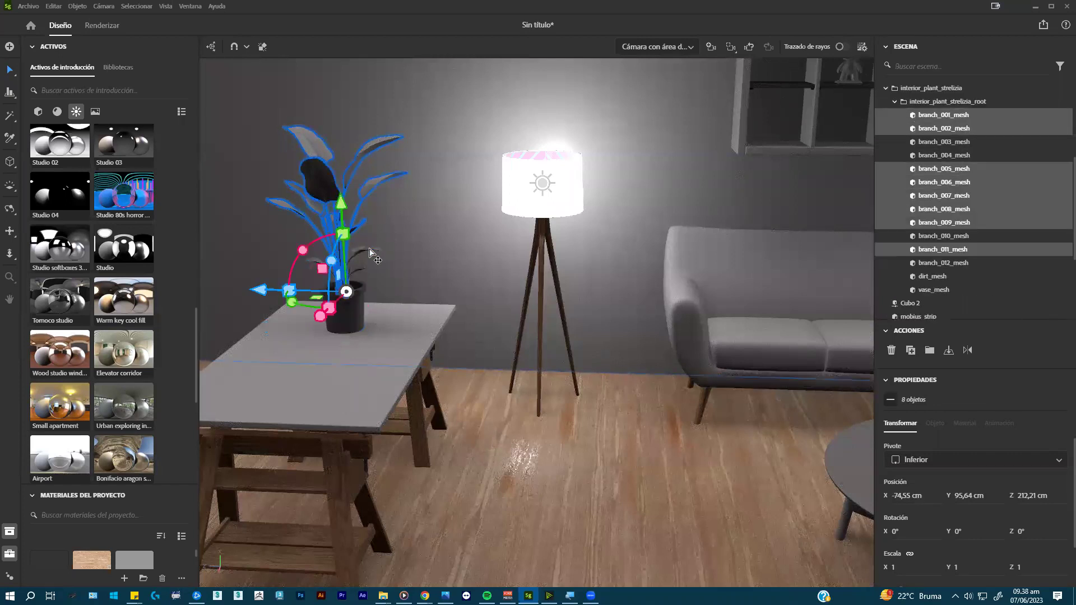
{"action": "left_click", "coordinate": [359, 272], "text": "shift"}
{"action": "left_click", "coordinate": [357, 260], "text": "shift"}
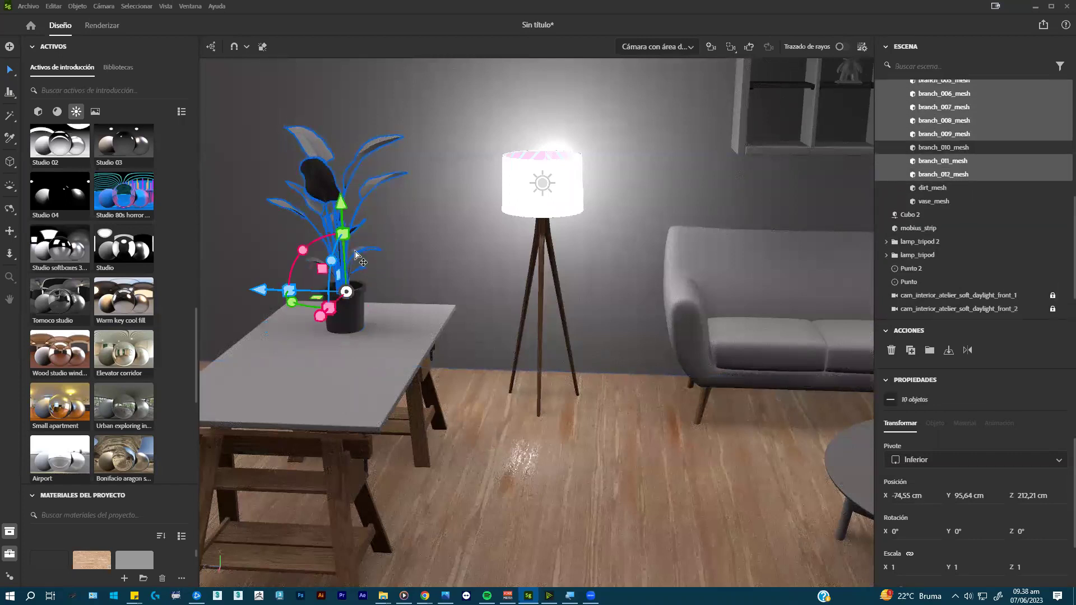
{"action": "left_click", "coordinate": [318, 261], "text": "shift"}
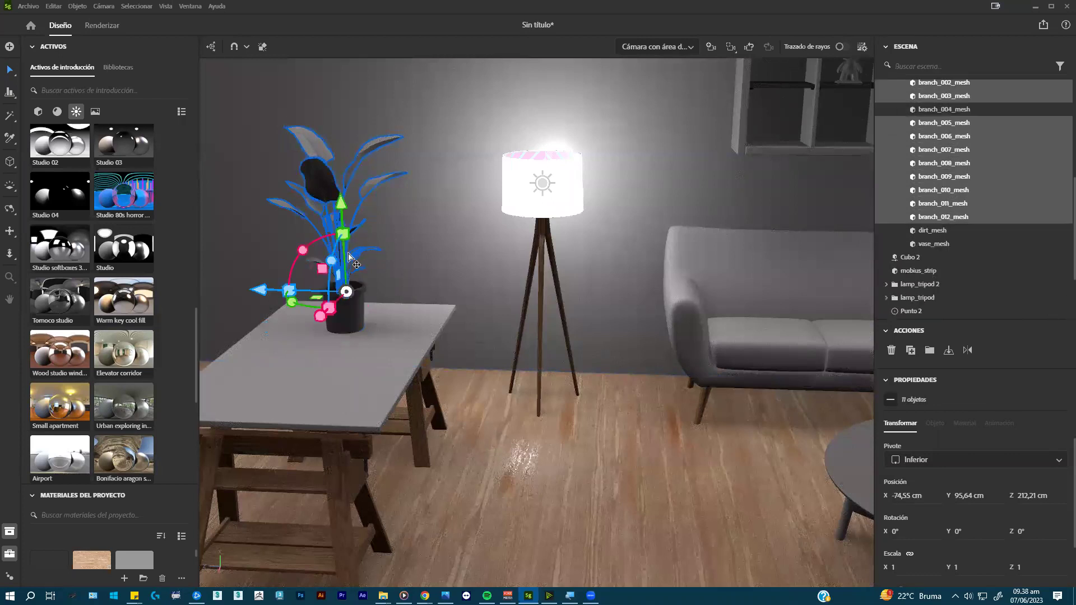
{"action": "left_click", "coordinate": [318, 265], "text": "shift"}
- Apply the Matte material to the selected leaf branches
{"action": "left_click_drag", "start_coordinate": [506, 254], "coordinate": [522, 256], "text": "alt"}
{"action": "left_click", "coordinate": [57, 111]}
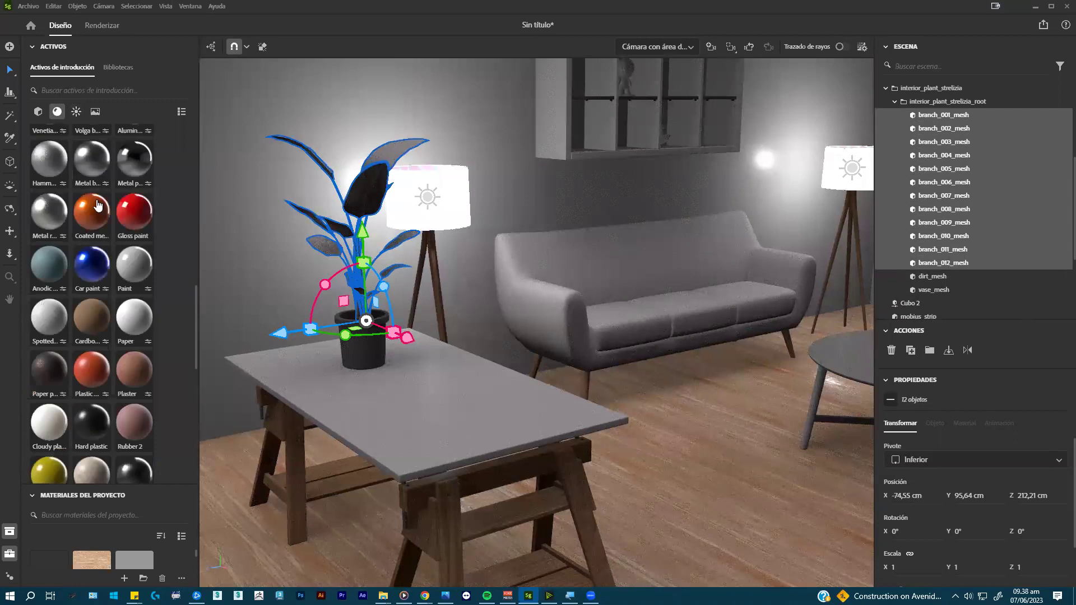
{"action": "scroll", "coordinate": [104, 256], "scroll_direction": "down", "scroll_amount": 3}
{"action": "scroll", "coordinate": [104, 257], "scroll_direction": "up", "scroll_amount": 15}
{"action": "scroll", "coordinate": [101, 275], "scroll_direction": "up", "scroll_amount": 3}
{"action": "left_click", "coordinate": [37, 214]}
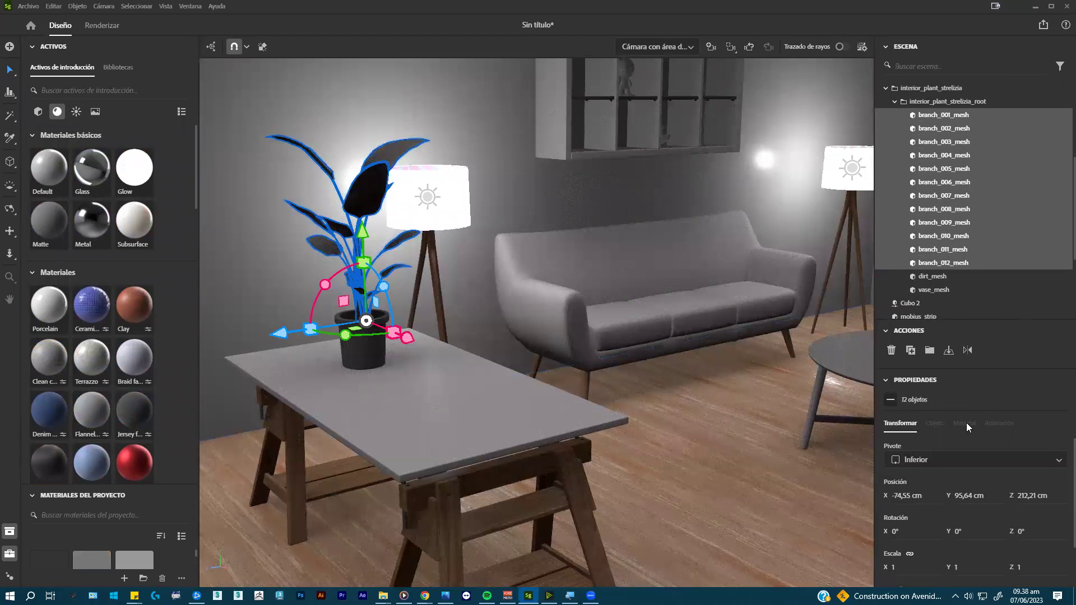
{"action": "left_click", "coordinate": [374, 193]}
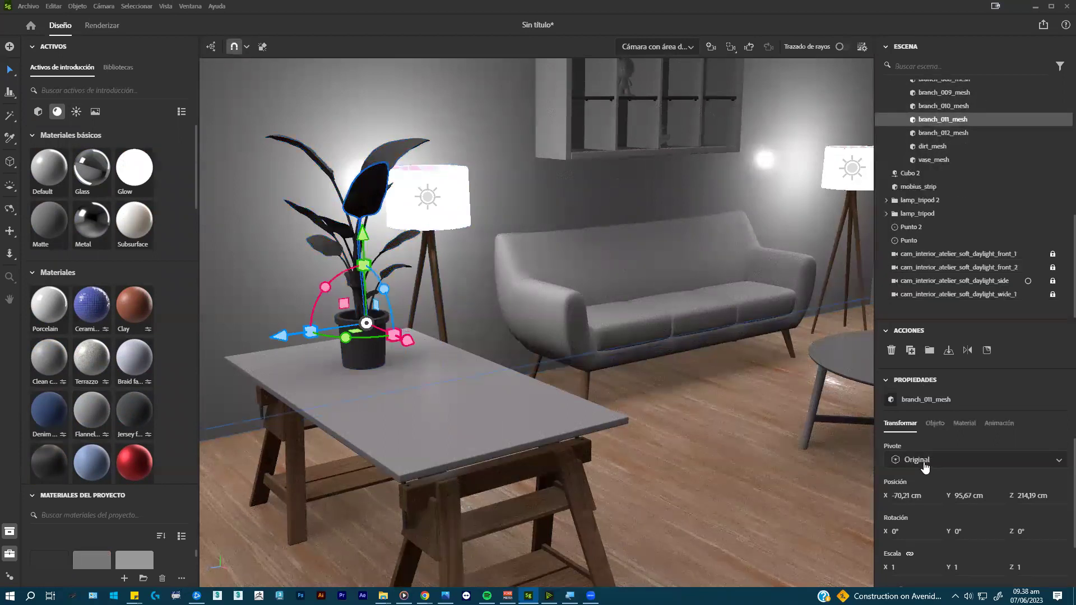
- Set the leaves' Color base to a darker natural green
{"action": "left_click", "coordinate": [964, 424]}
{"action": "scroll", "coordinate": [1001, 484], "scroll_direction": "down", "scroll_amount": 3}
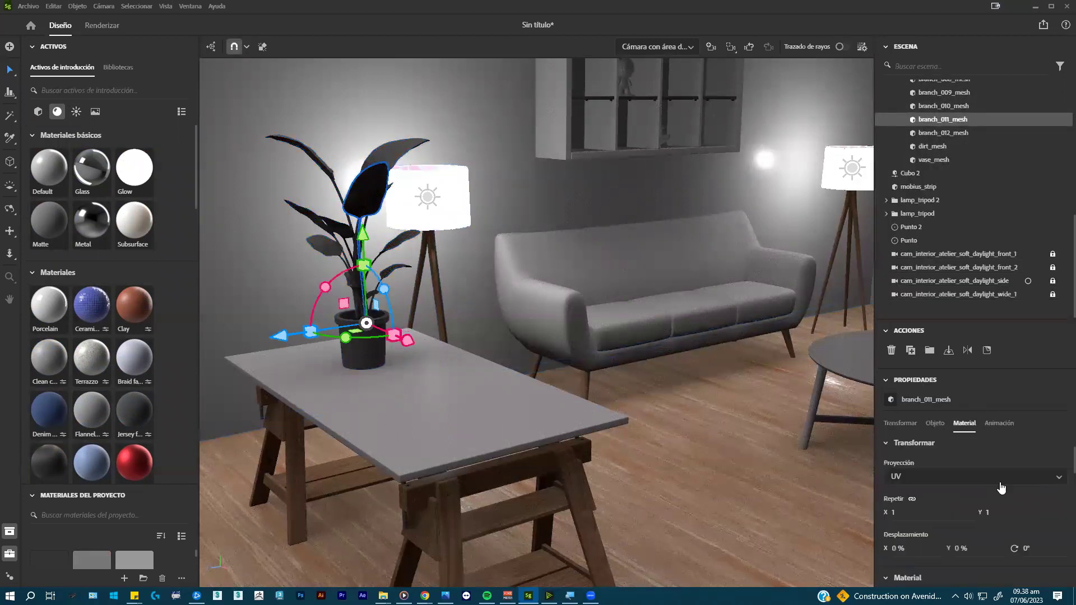
{"action": "left_click", "coordinate": [1059, 513]}
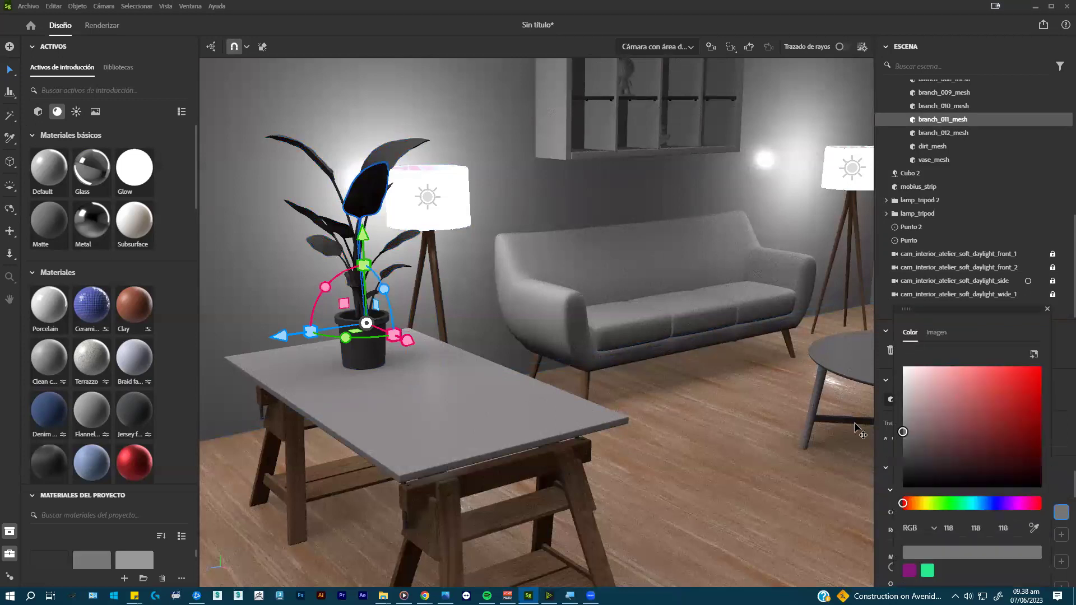
{"action": "left_click", "coordinate": [951, 508]}
{"action": "left_click", "coordinate": [956, 431]}
{"action": "left_click", "coordinate": [928, 570]}
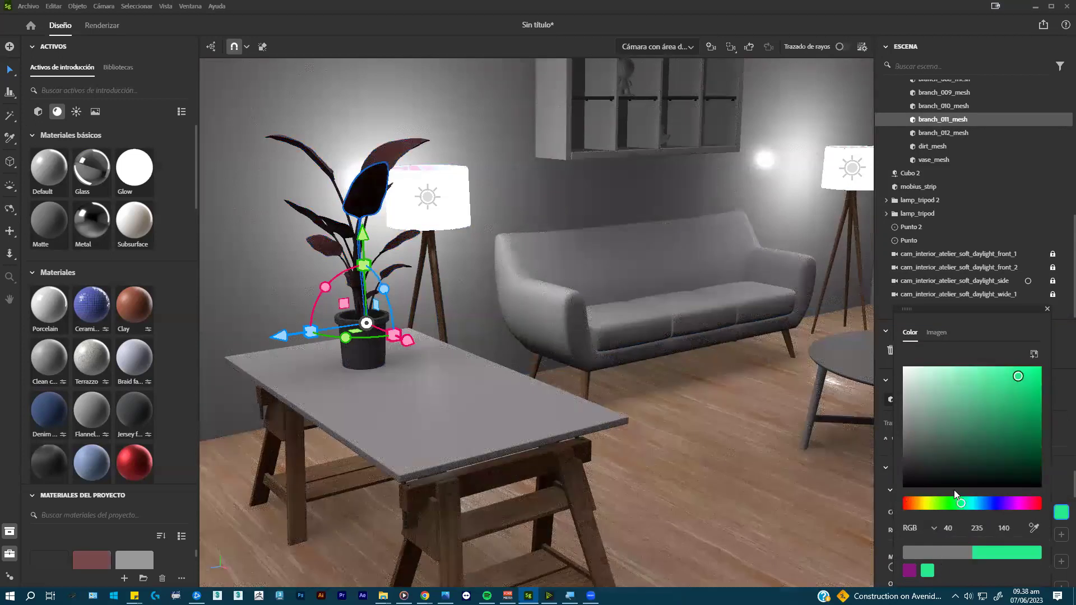
{"action": "left_click", "coordinate": [970, 428]}
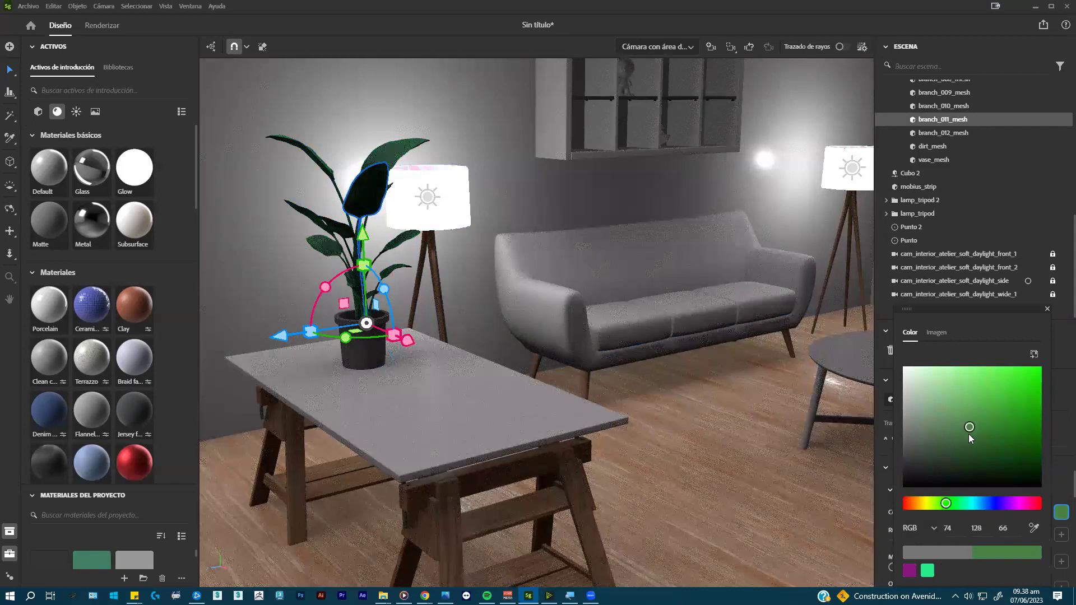
- Give the vase_mesh a dark brown Color base
{"action": "right_click_drag", "start_coordinate": [501, 347], "coordinate": [432, 342]}
{"action": "left_click_drag", "start_coordinate": [433, 342], "coordinate": [424, 330], "text": "alt"}
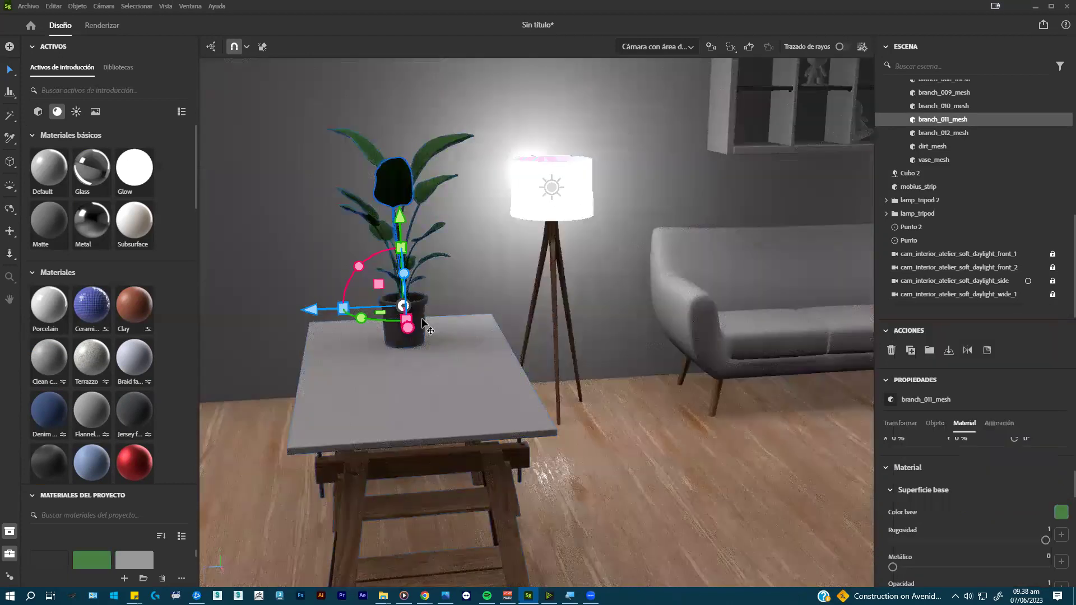
{"action": "left_click", "coordinate": [422, 327]}
{"action": "double_click", "coordinate": [421, 327]}
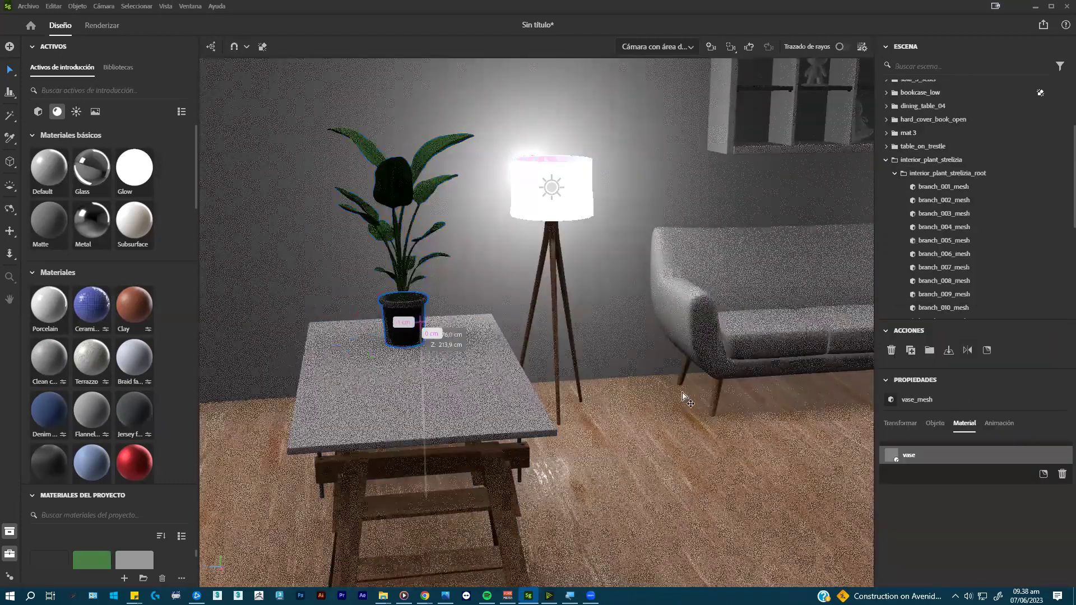
{"action": "left_click", "coordinate": [1031, 477]}
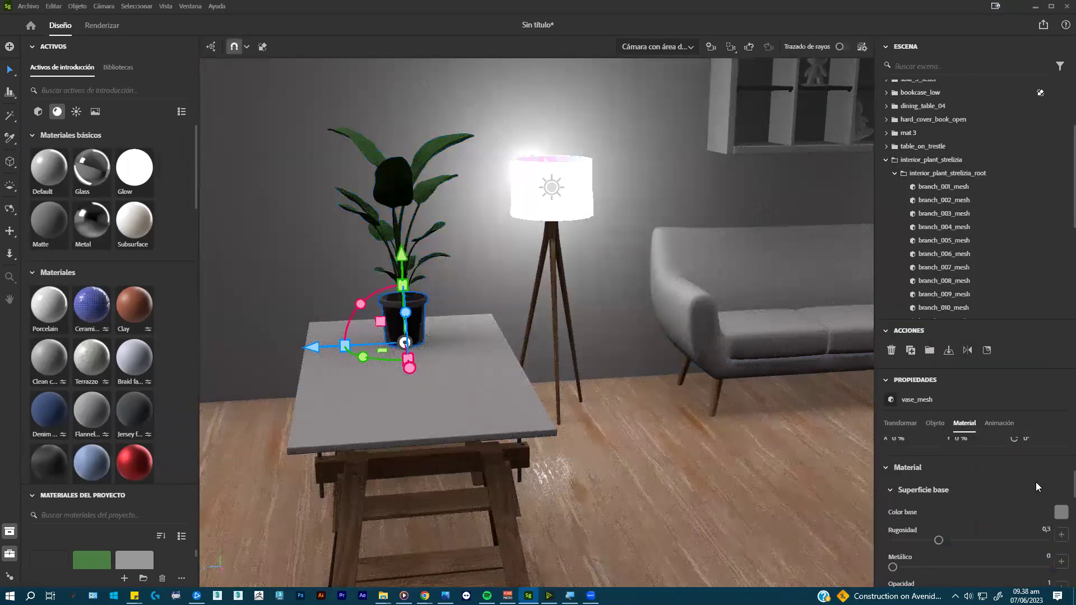
{"action": "left_click", "coordinate": [1059, 515]}
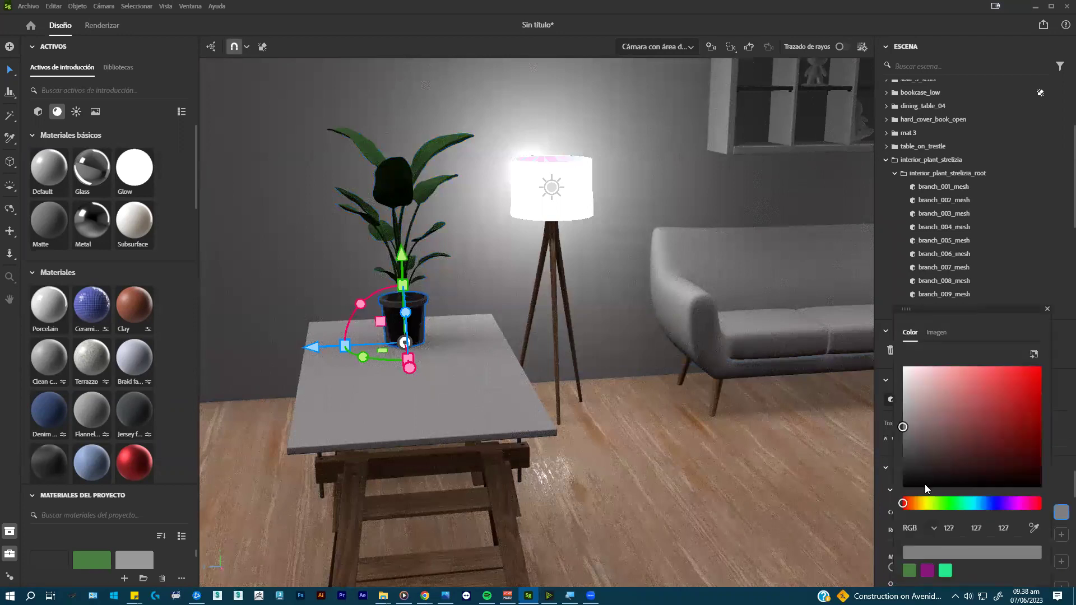
{"action": "left_click", "coordinate": [914, 503]}
{"action": "left_click_drag", "start_coordinate": [941, 461], "coordinate": [956, 453]}
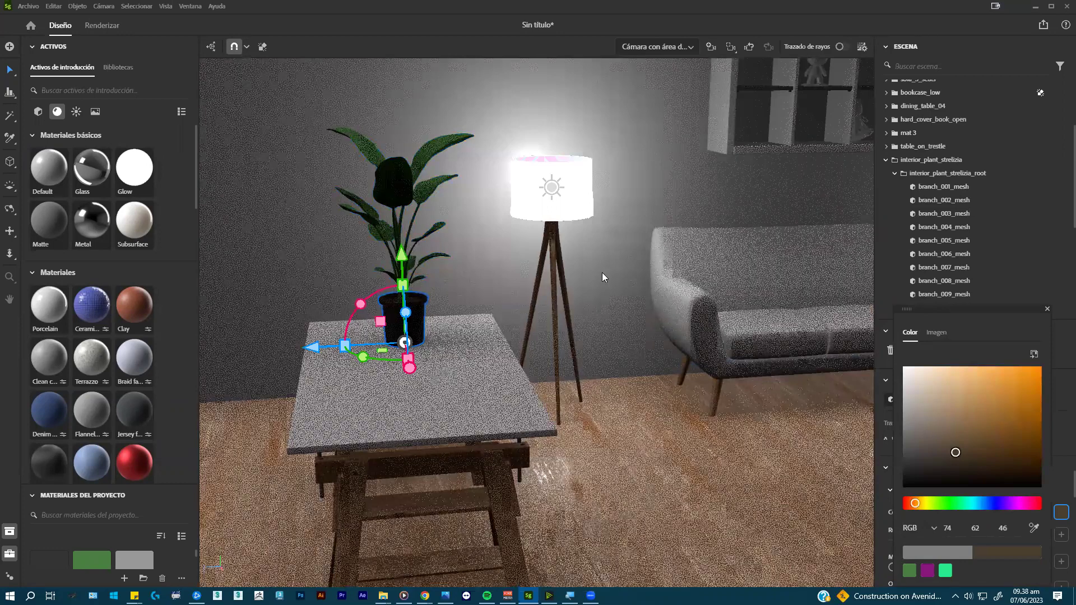
{"action": "right_click_drag", "start_coordinate": [524, 256], "coordinate": [589, 274]}
{"action": "scroll", "coordinate": [626, 310], "scroll_direction": "down", "scroll_amount": 5}
{"action": "scroll", "coordinate": [588, 273], "scroll_direction": "down", "scroll_amount": 2}
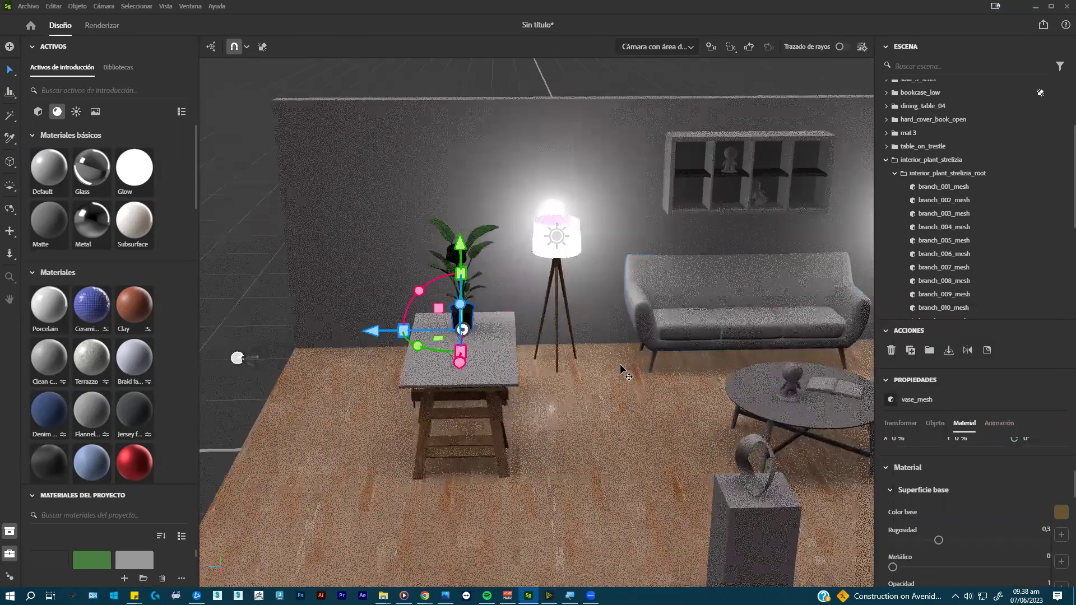
{"action": "scroll", "coordinate": [620, 364], "scroll_direction": "down", "scroll_amount": 3}
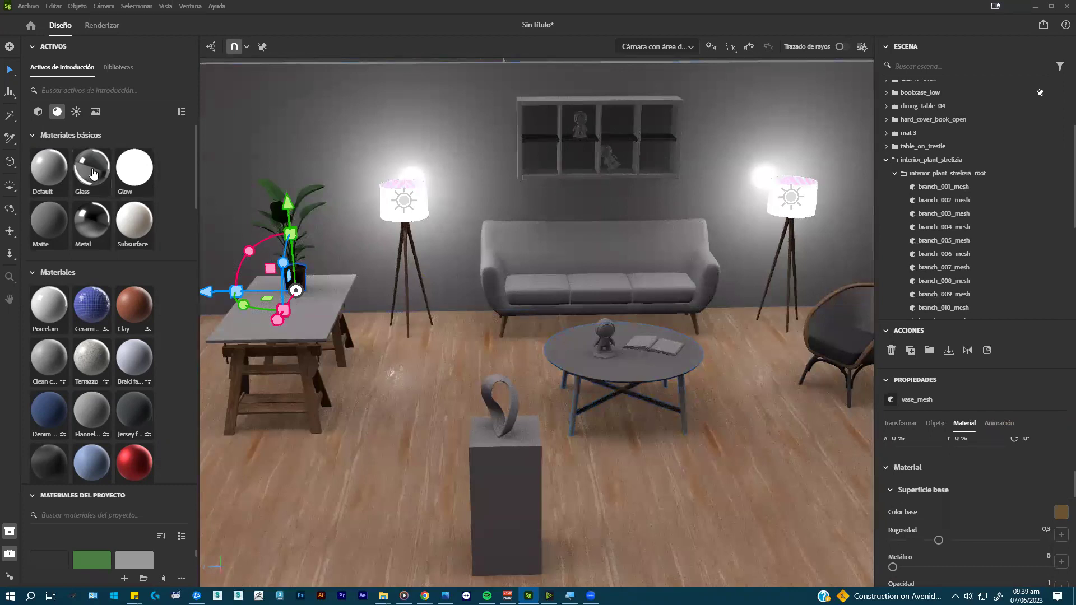
- Select the table_top_mesh and apply the Glass material from Materiales básicos
{"action": "left_click", "coordinate": [620, 374]}
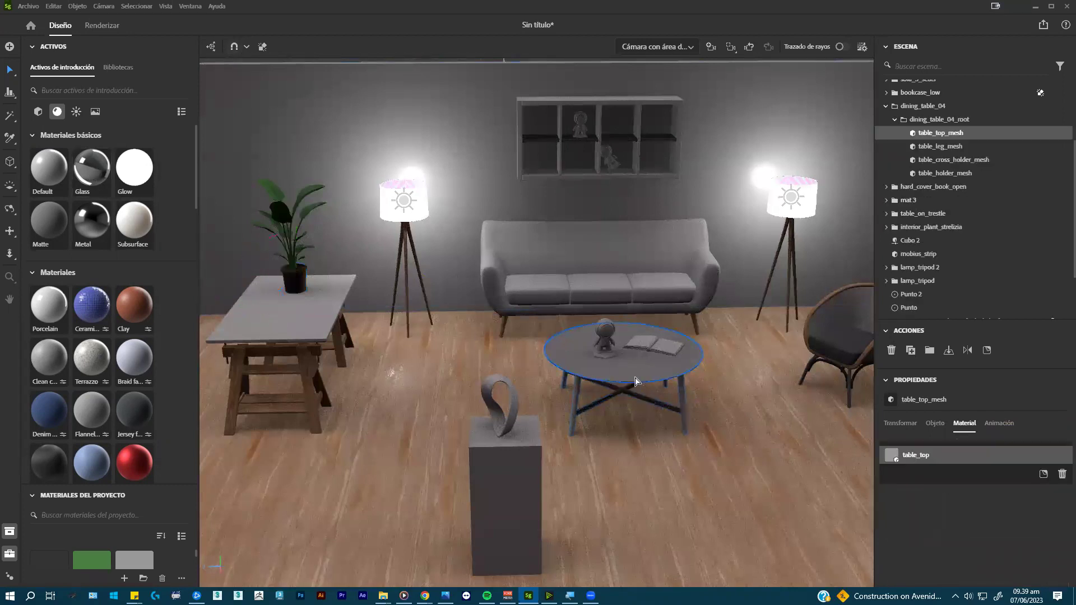
{"action": "left_click_drag", "start_coordinate": [697, 335], "coordinate": [703, 323]}
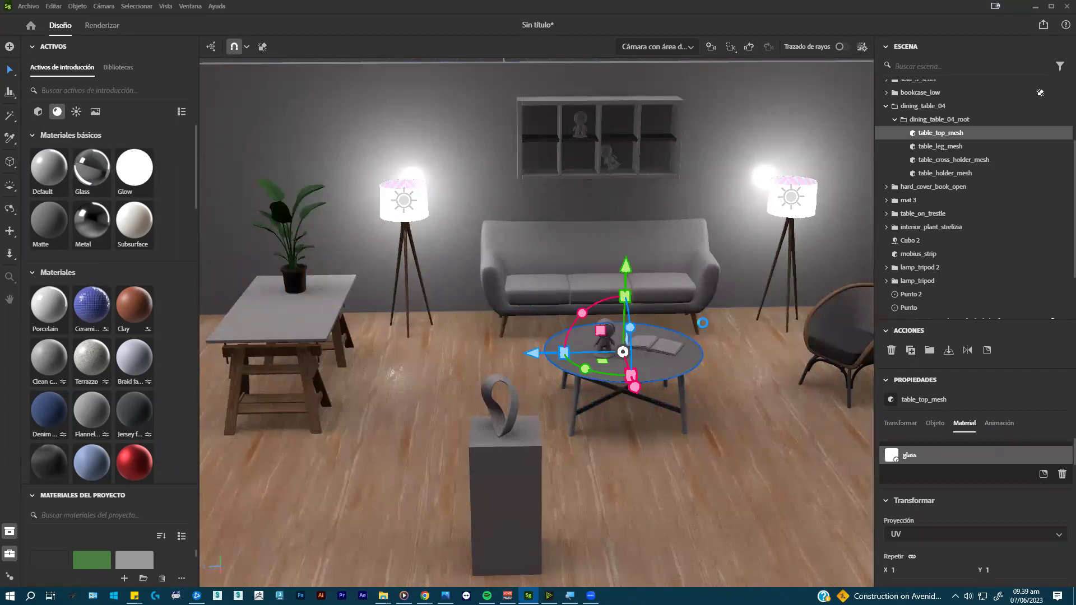
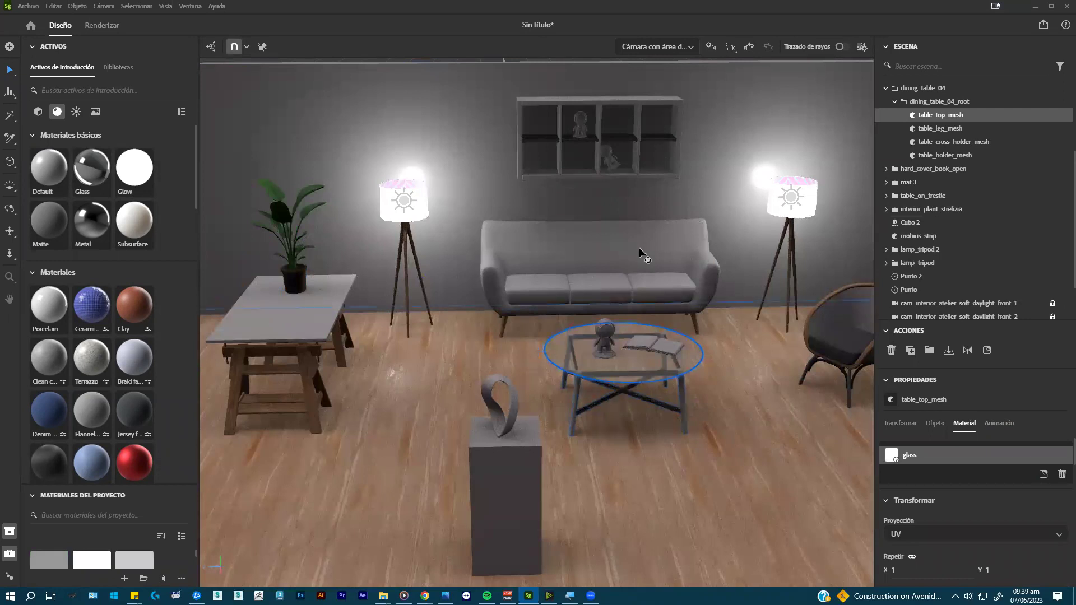
- Select the coffee table's legs and cross brace, then drop Metal onto the mobius strip
{"action": "left_click", "coordinate": [605, 400]}
{"action": "right_click_drag", "start_coordinate": [612, 350], "coordinate": [654, 371]}
{"action": "left_click", "coordinate": [654, 374]}
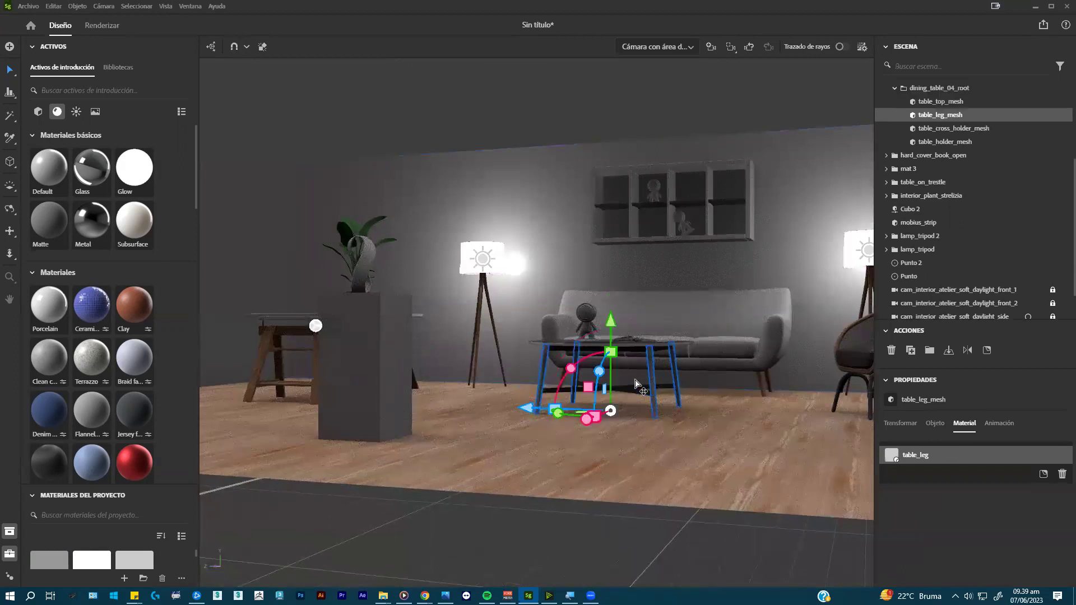
{"action": "left_click_drag", "start_coordinate": [654, 374], "coordinate": [649, 397], "text": "alt"}
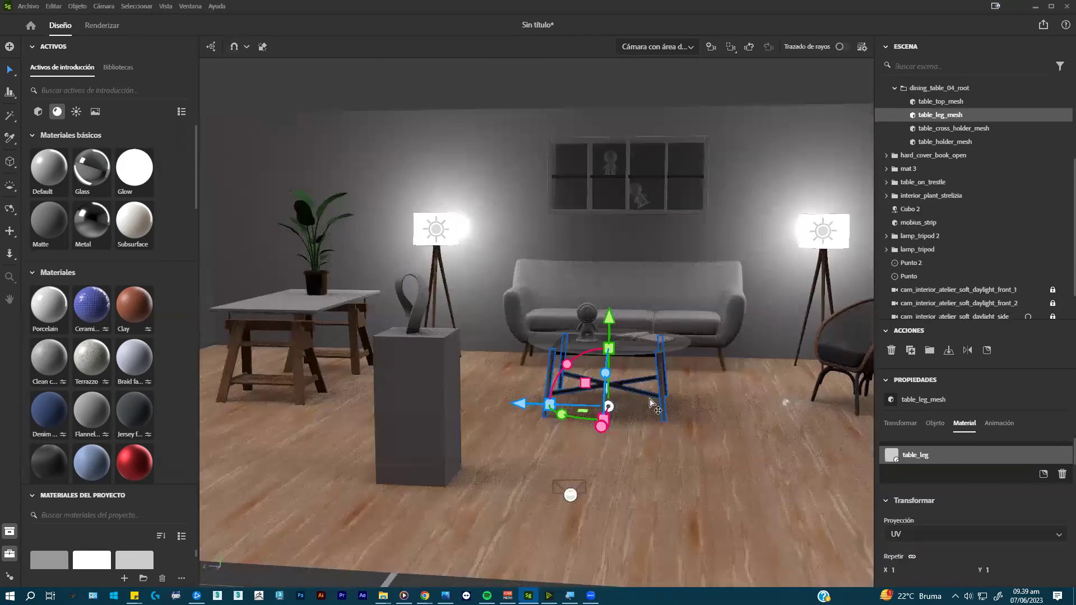
{"action": "left_click", "coordinate": [650, 395], "text": "shift"}
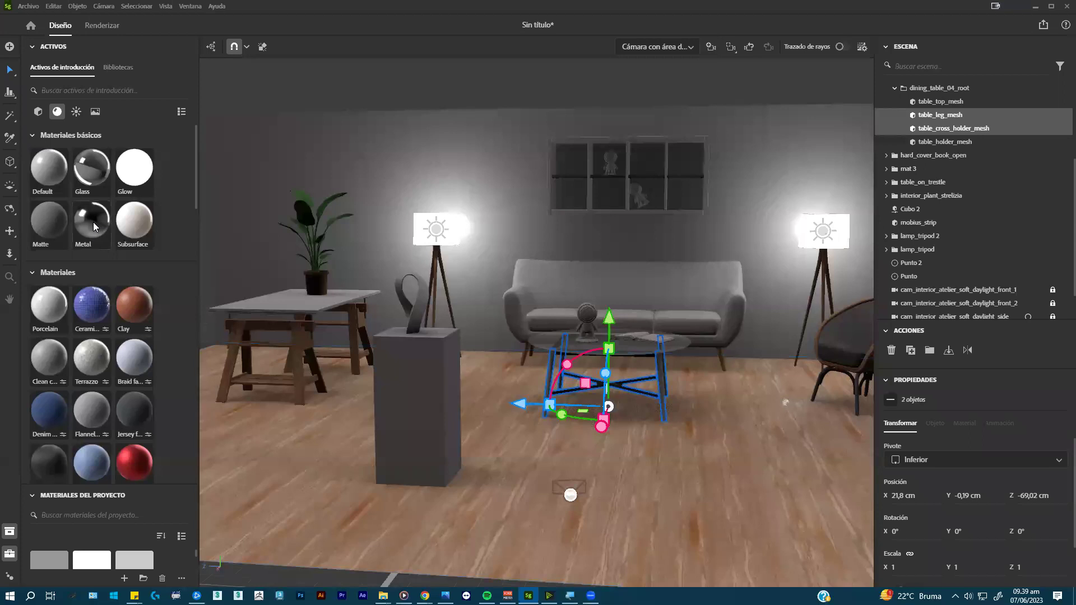
{"action": "mouse_move", "coordinate": [104, 240]}
{"action": "left_mouse_down"}
{"action": "mouse_move", "coordinate": [279, 300]}
{"action": "mouse_move", "coordinate": [415, 320]}
{"action": "mouse_move", "coordinate": [421, 301]}
{"action": "left_mouse_up"}
- Apply Porcelain to the mobius strip and set its Color base to medium green
{"action": "left_click", "coordinate": [421, 299]}
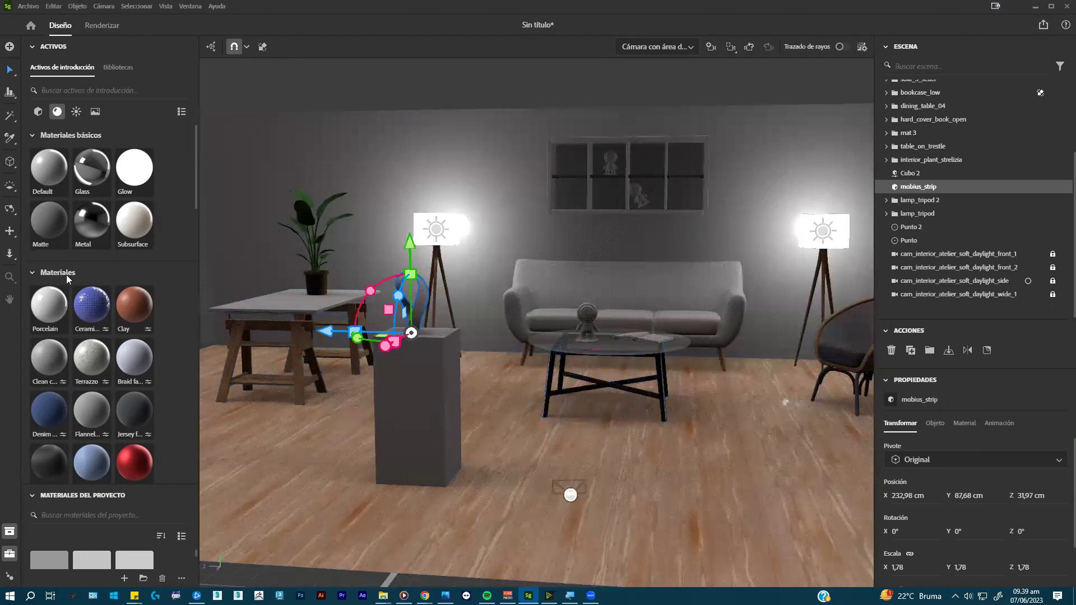
{"action": "left_click", "coordinate": [48, 305]}
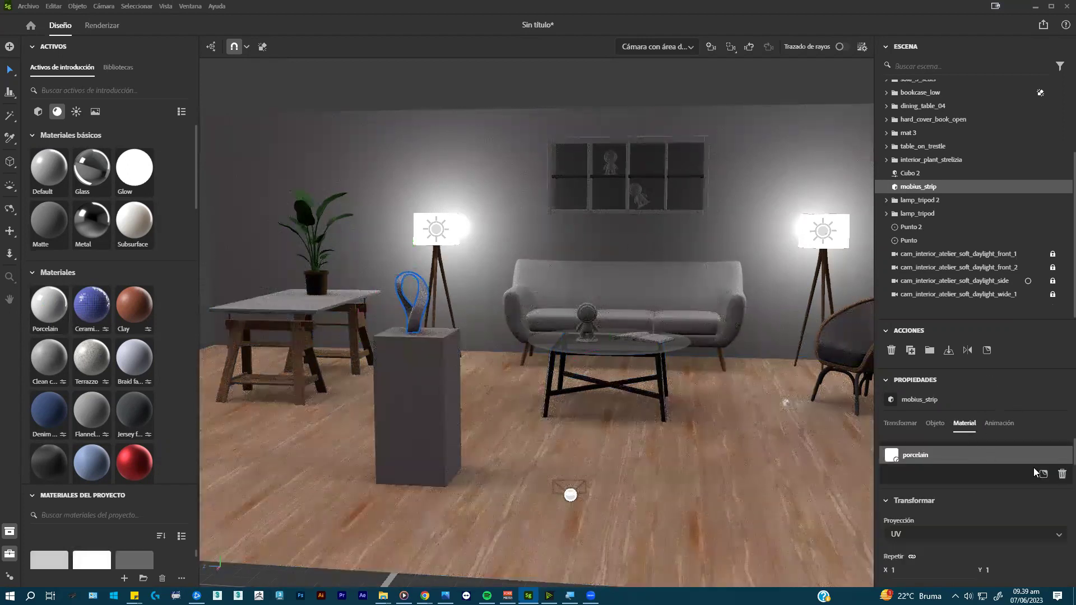
{"action": "scroll", "coordinate": [1059, 507], "scroll_direction": "down", "scroll_amount": 5}
{"action": "left_click", "coordinate": [1060, 513]}
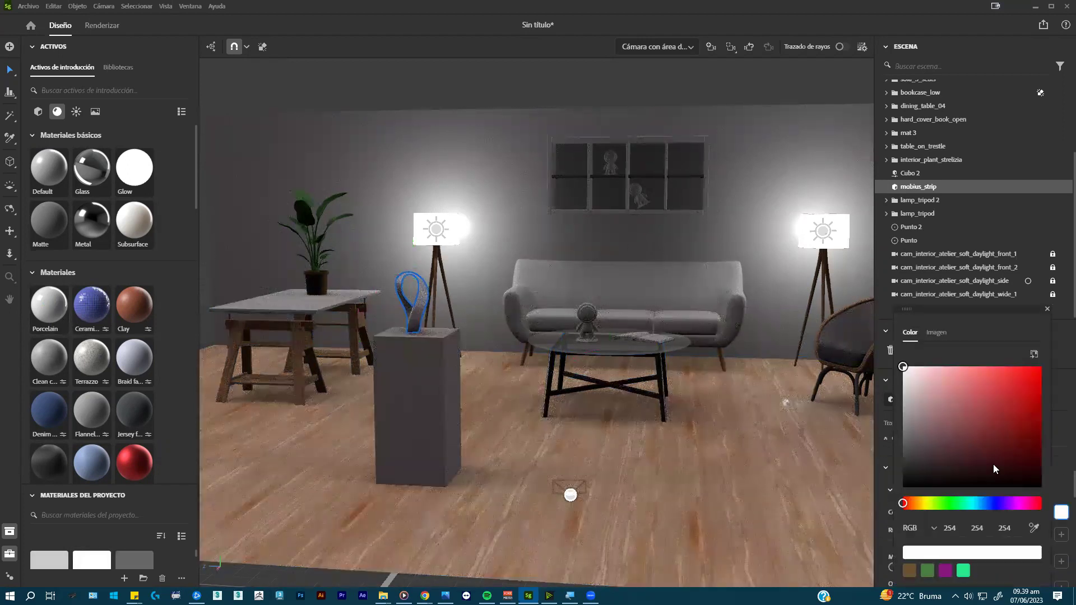
{"action": "left_click_drag", "start_coordinate": [951, 504], "coordinate": [946, 503]}
{"action": "left_click_drag", "start_coordinate": [994, 456], "coordinate": [1013, 410]}
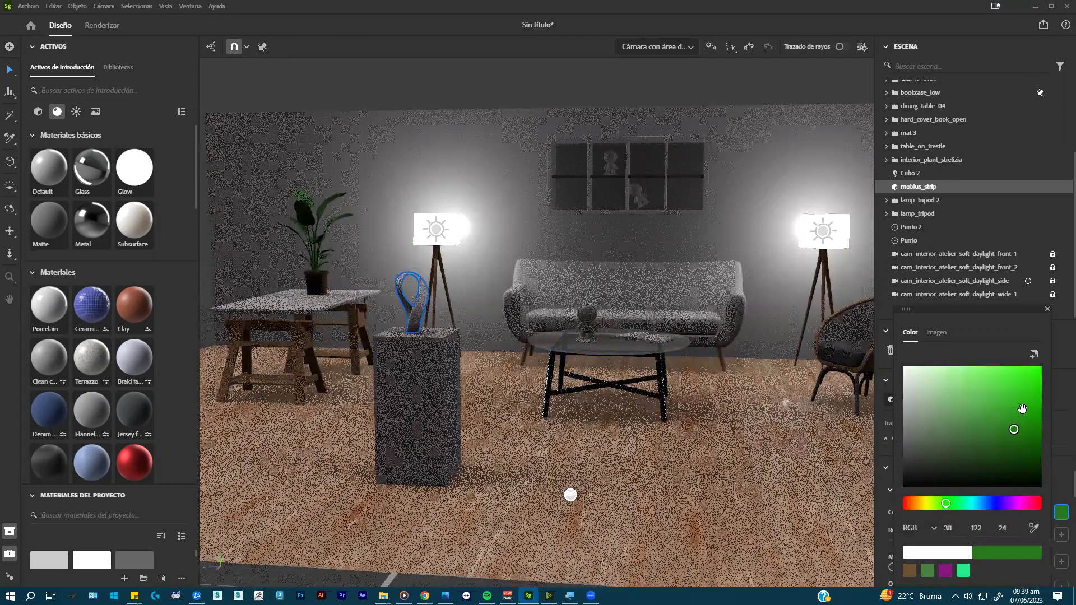
{"action": "left_click", "coordinate": [1058, 397]}
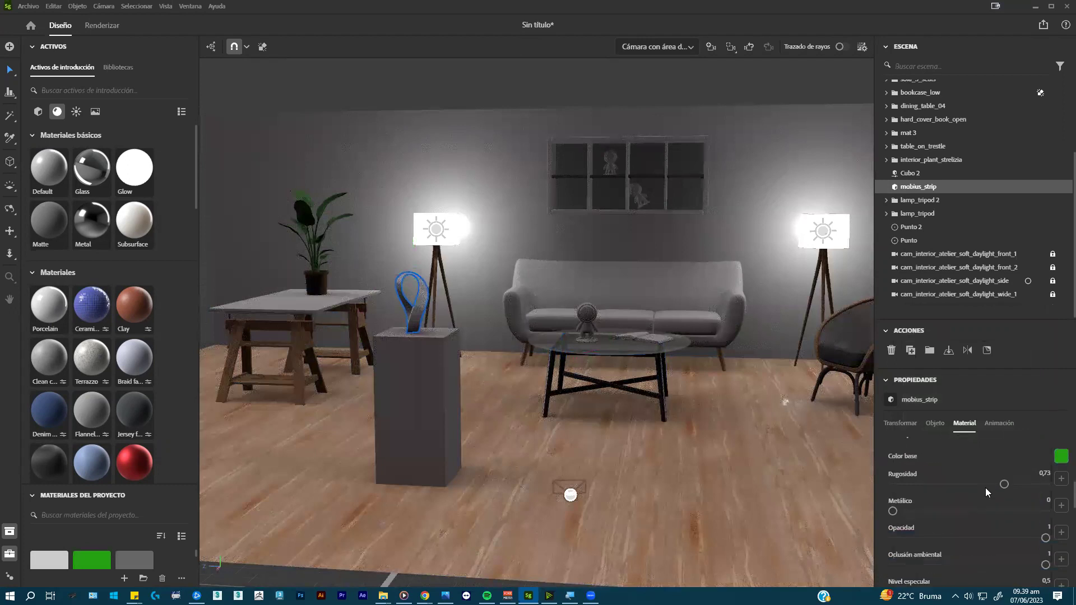
- Preview the sculpture with Trazado de rayos on, then return to the standard preview
{"action": "right_click_drag", "start_coordinate": [459, 324], "coordinate": [540, 331]}
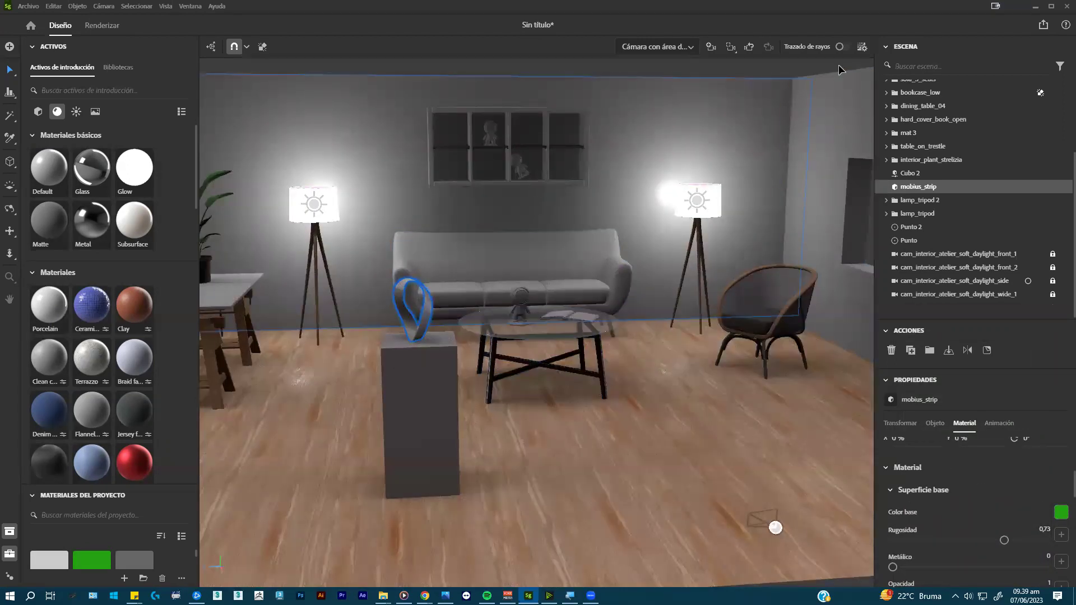
{"action": "left_click", "coordinate": [842, 47]}
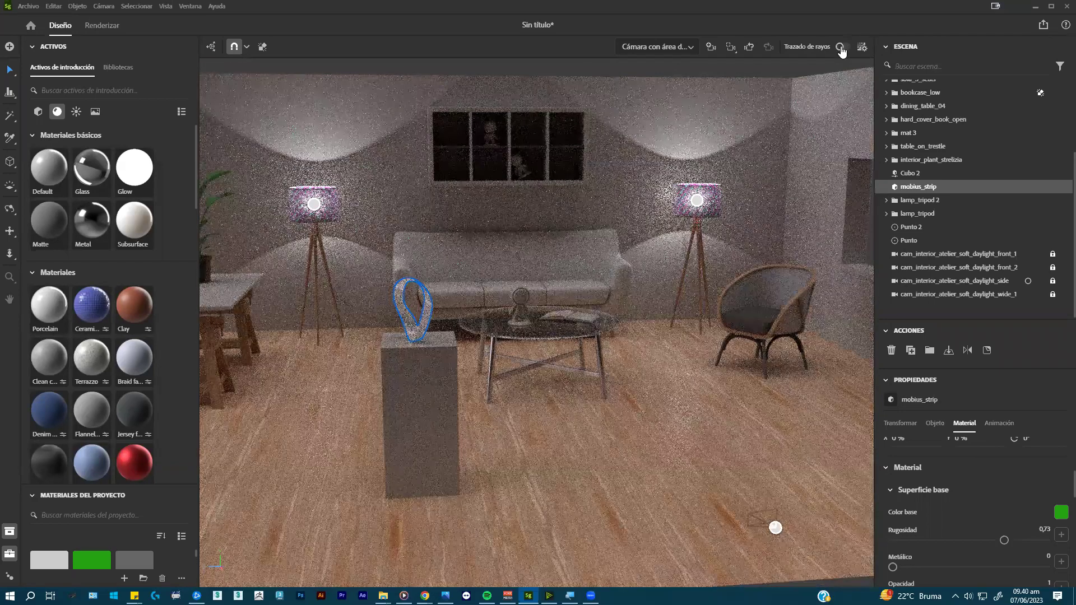
{"action": "left_click", "coordinate": [843, 47]}
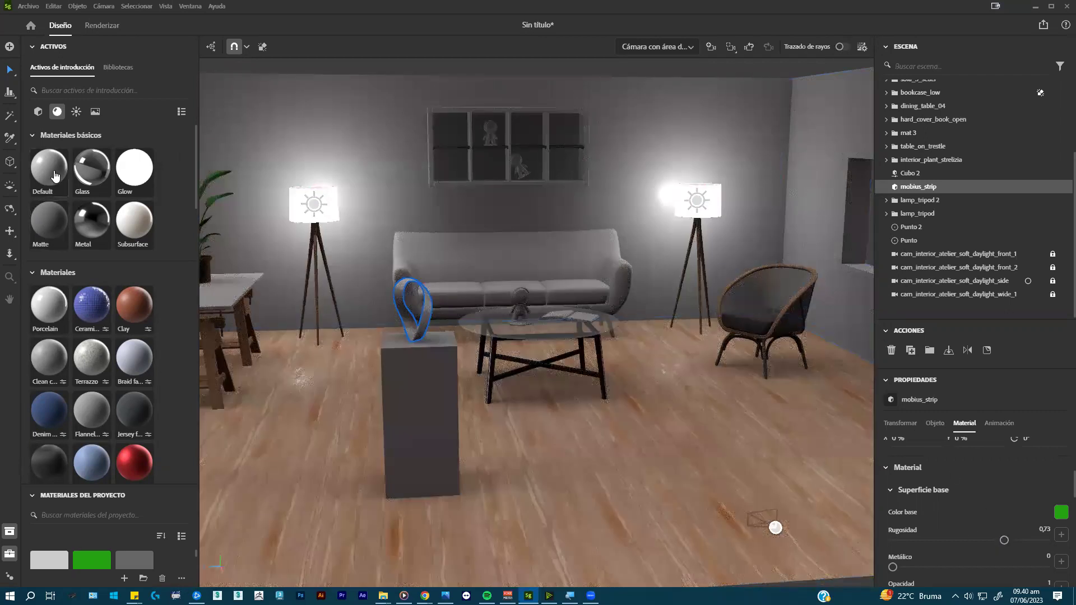
- Apply the Matte material to the mobius strip with a teal Color base
{"action": "left_click", "coordinate": [53, 216]}
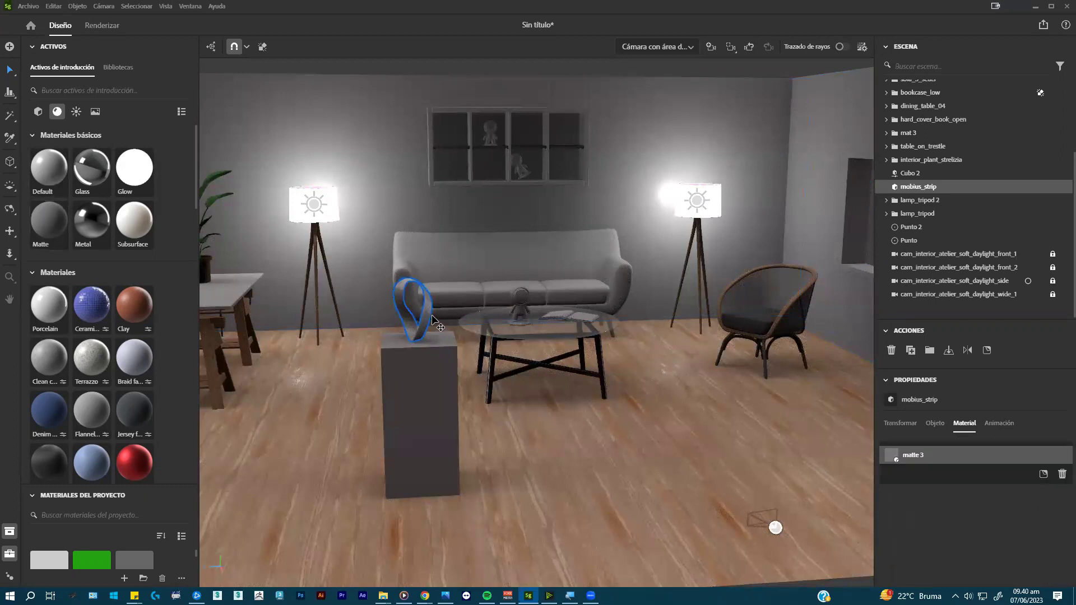
{"action": "left_click", "coordinate": [1062, 511]}
{"action": "left_click", "coordinate": [952, 502]}
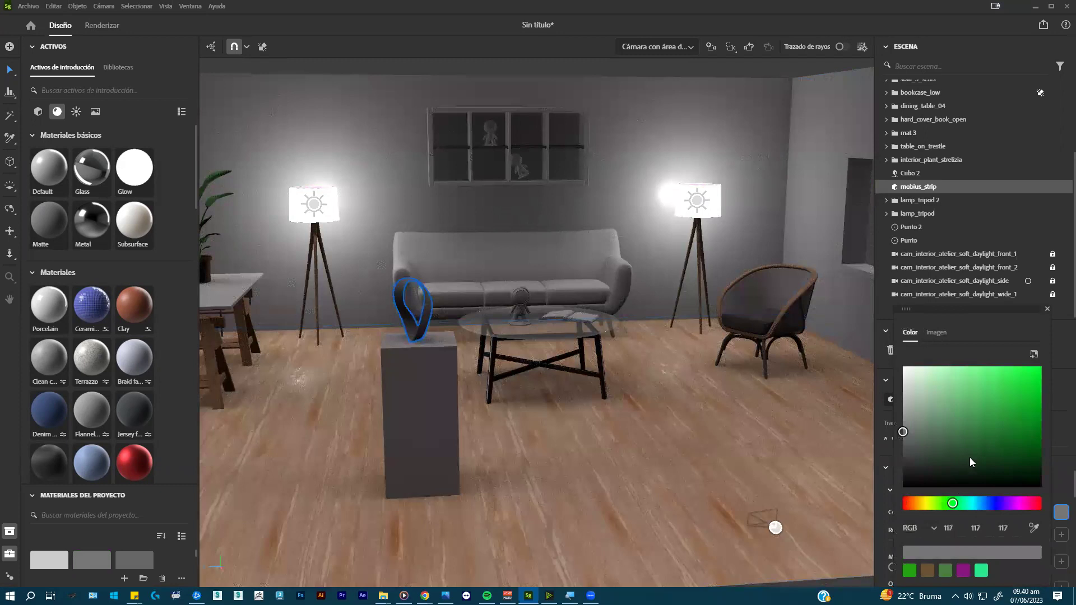
{"action": "left_click", "coordinate": [980, 570]}
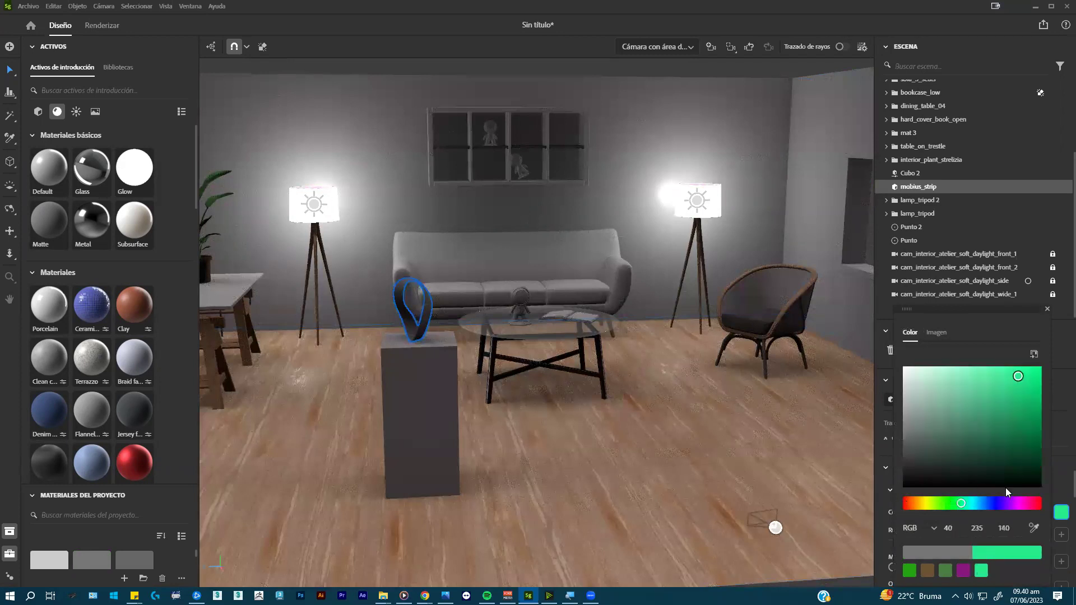
{"action": "left_click", "coordinate": [1053, 400]}
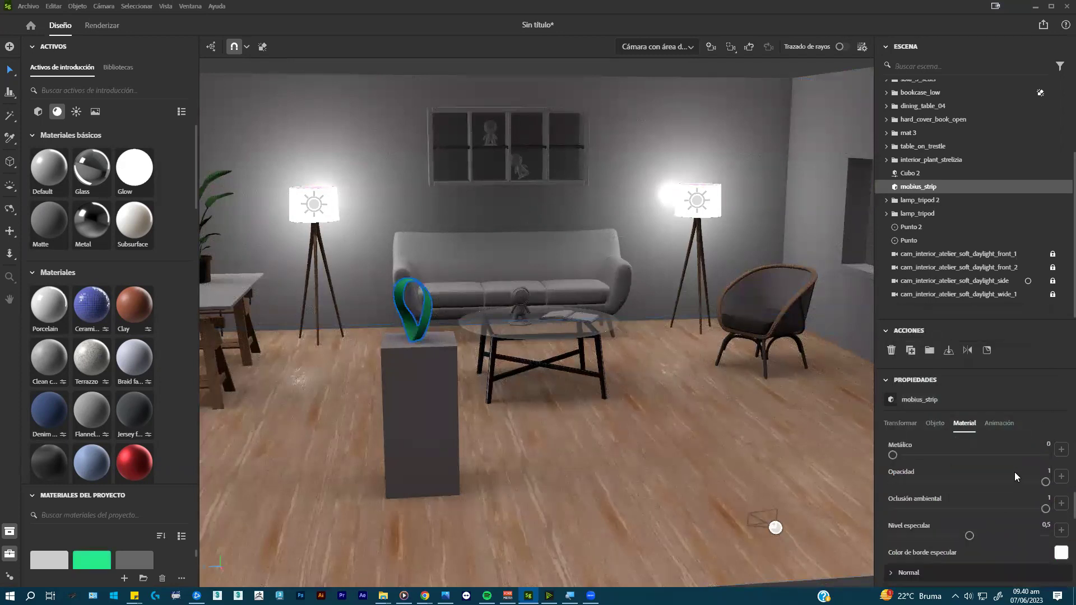
- Set Nivel especular to 0.71 and, under Brillo, Rugosidad de brillo to 0.48
{"action": "scroll", "coordinate": [1013, 477], "scroll_direction": "down", "scroll_amount": 1}
{"action": "left_click_drag", "start_coordinate": [970, 480], "coordinate": [1003, 480]}
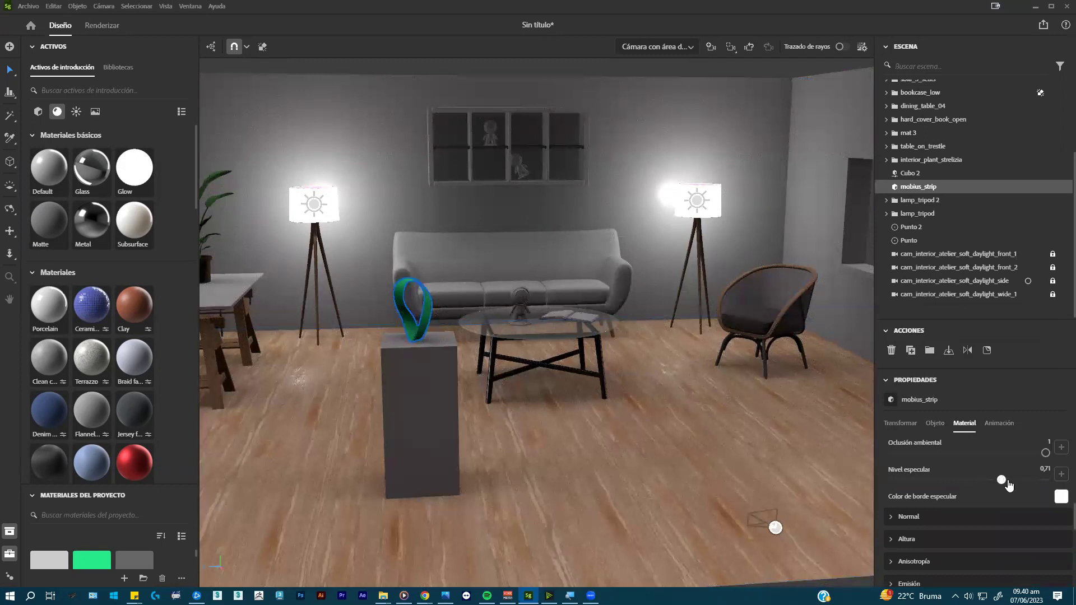
{"action": "scroll", "coordinate": [975, 492], "scroll_direction": "down", "scroll_amount": 2}
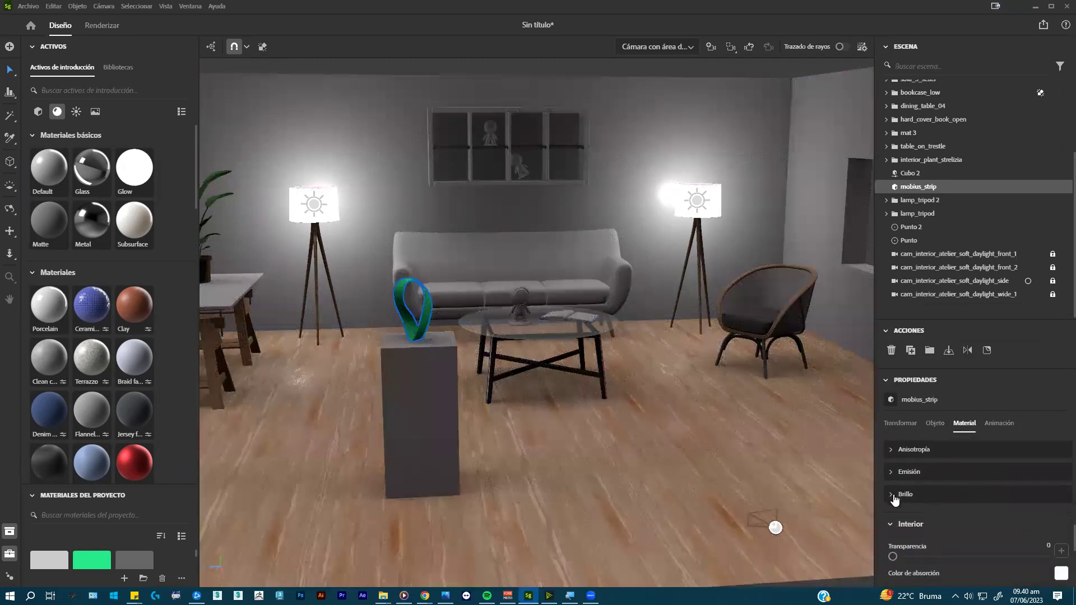
{"action": "left_click", "coordinate": [895, 496]}
{"action": "scroll", "coordinate": [960, 498], "scroll_direction": "down", "scroll_amount": 1}
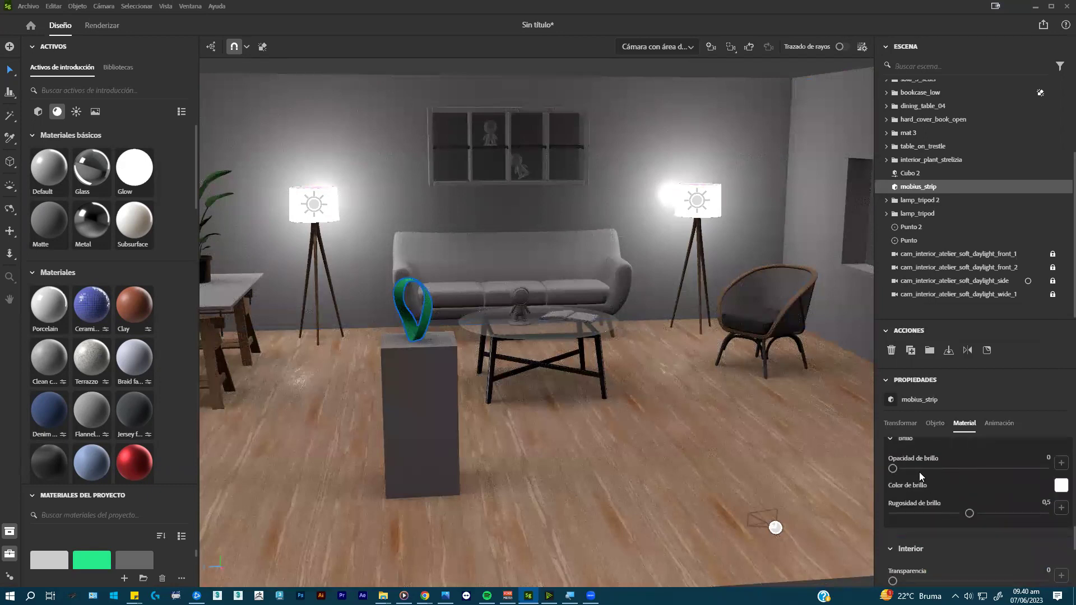
{"action": "scroll", "coordinate": [956, 484], "scroll_direction": "down", "scroll_amount": 1}
{"action": "scroll", "coordinate": [966, 474], "scroll_direction": "up", "scroll_amount": 1}
{"action": "mouse_move", "coordinate": [967, 514]}
{"action": "left_mouse_down"}
{"action": "mouse_move", "coordinate": [952, 512]}
{"action": "mouse_move", "coordinate": [965, 514]}
{"action": "left_mouse_up"}
{"action": "right_click_drag", "start_coordinate": [664, 343], "coordinate": [493, 167]}
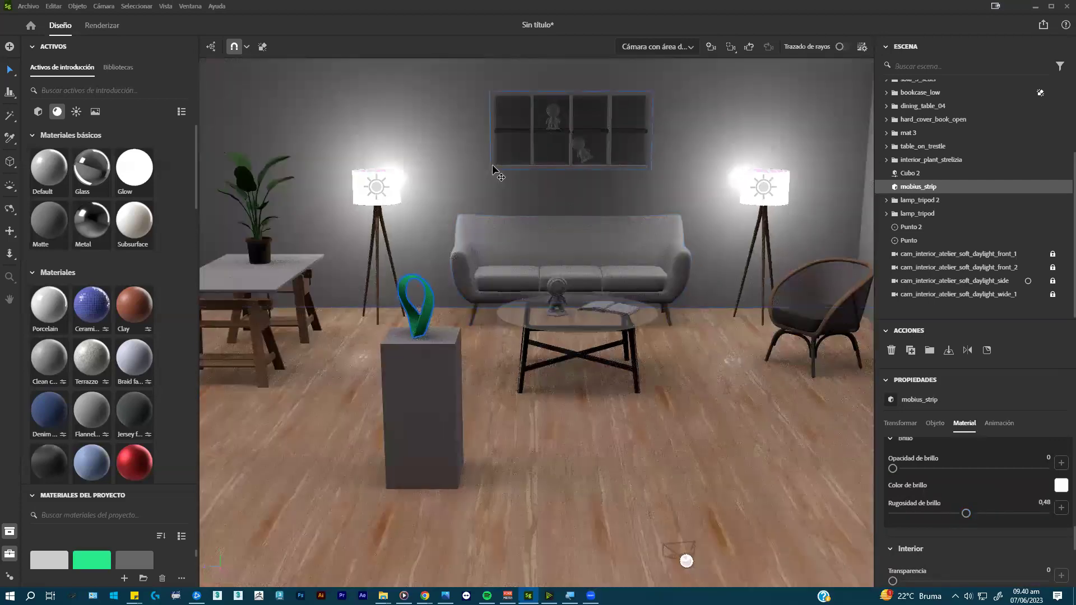
- Select the bookcase frame and both dividers and copy the lamp leg's wood onto them
{"action": "left_click", "coordinate": [493, 169]}
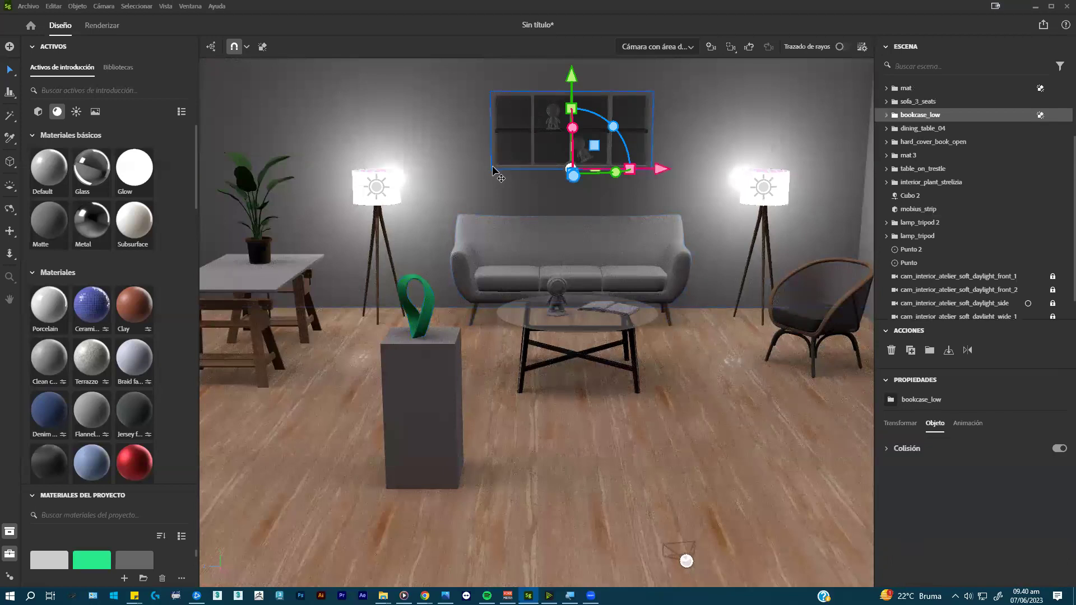
{"action": "double_click", "coordinate": [496, 168]}
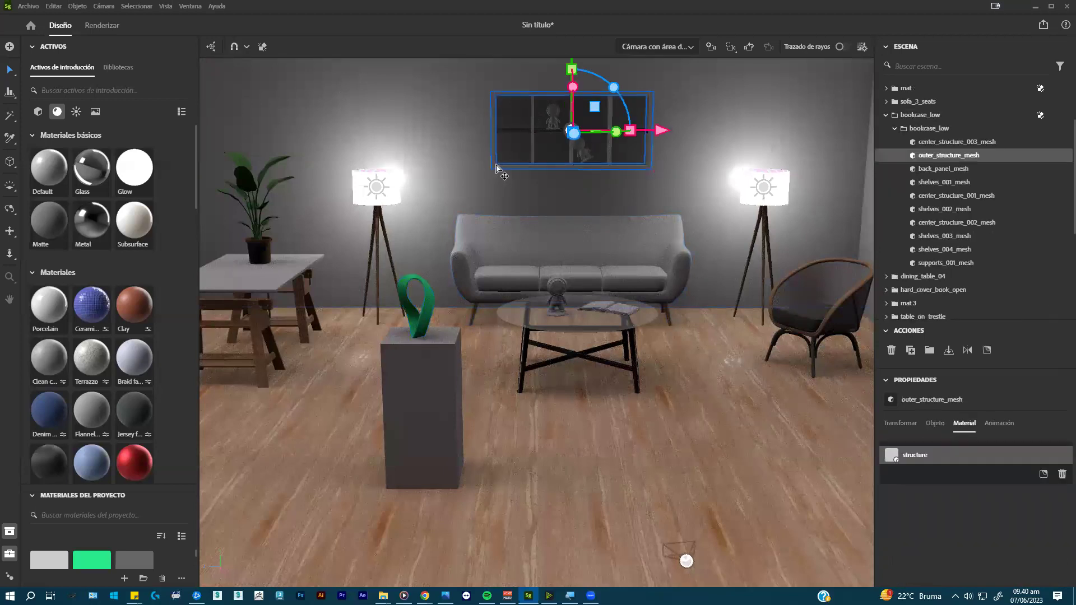
{"action": "left_click", "coordinate": [537, 130]}
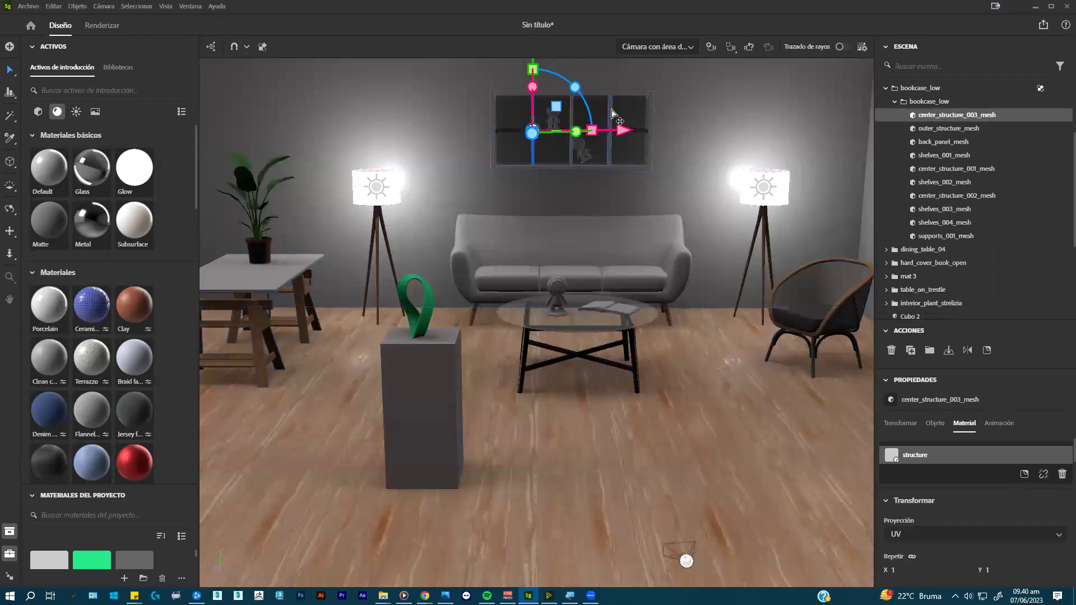
{"action": "left_click", "coordinate": [610, 117], "text": "shift"}
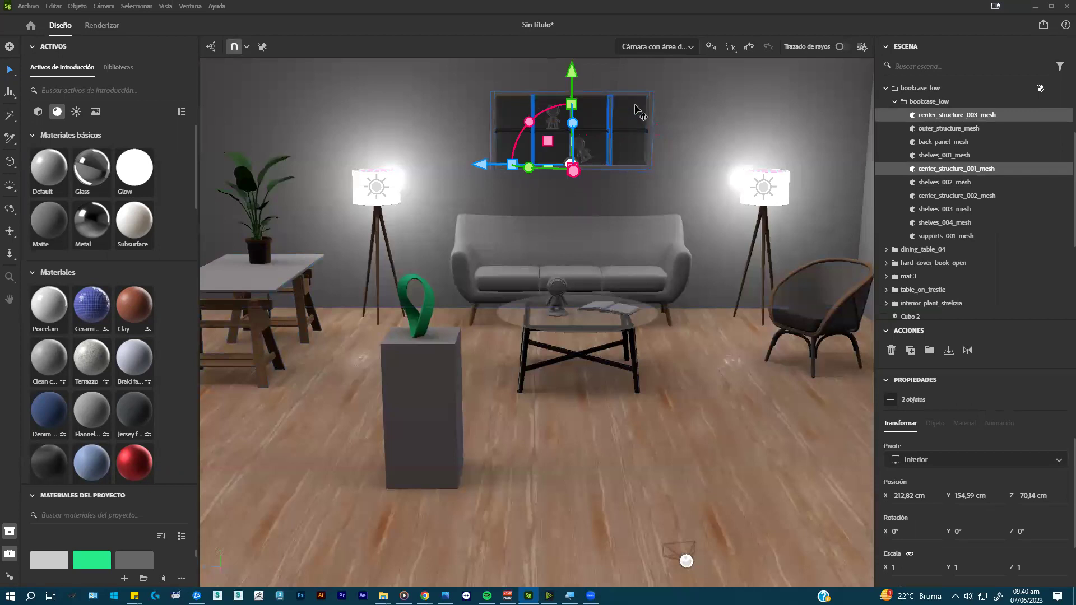
{"action": "scroll", "coordinate": [634, 103], "scroll_direction": "up", "scroll_amount": 4}
{"action": "right_click_drag", "start_coordinate": [600, 92], "coordinate": [628, 201]}
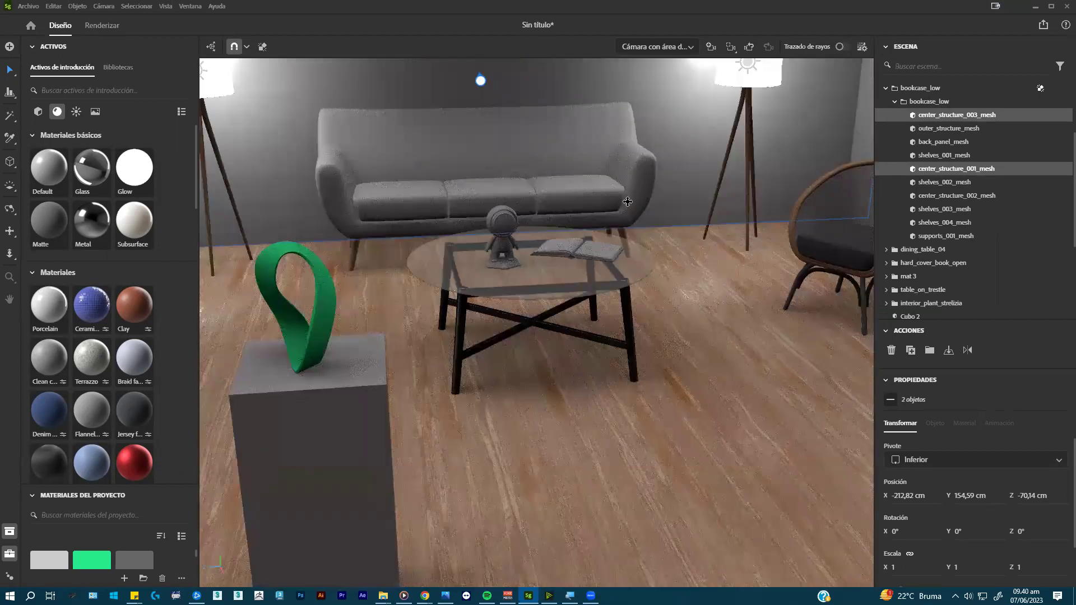
{"action": "scroll", "coordinate": [666, 185], "scroll_direction": "down", "scroll_amount": 6}
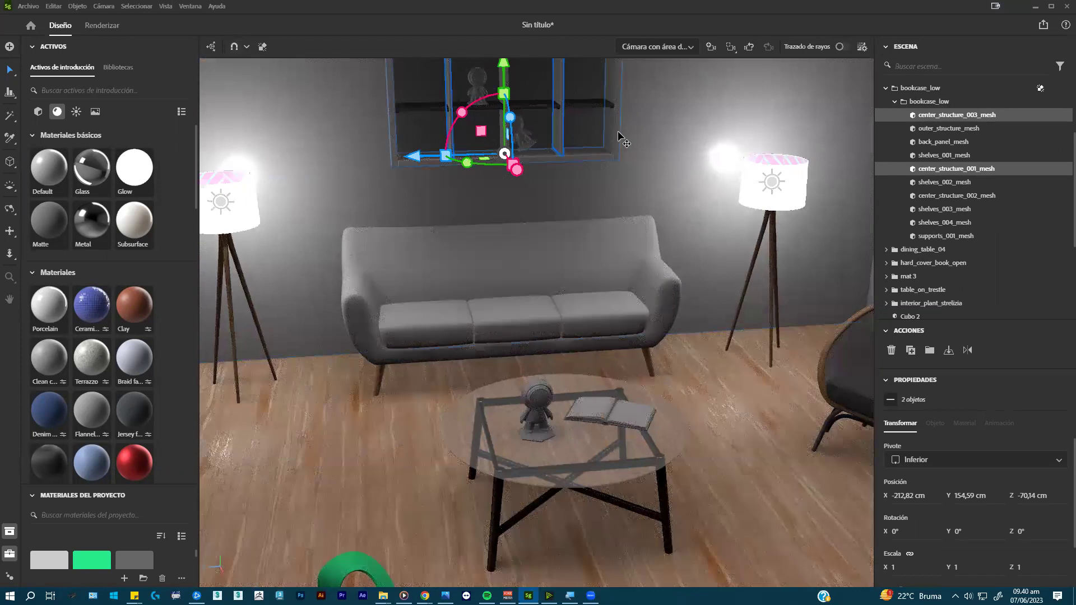
{"action": "left_click", "coordinate": [618, 130], "text": "shift"}
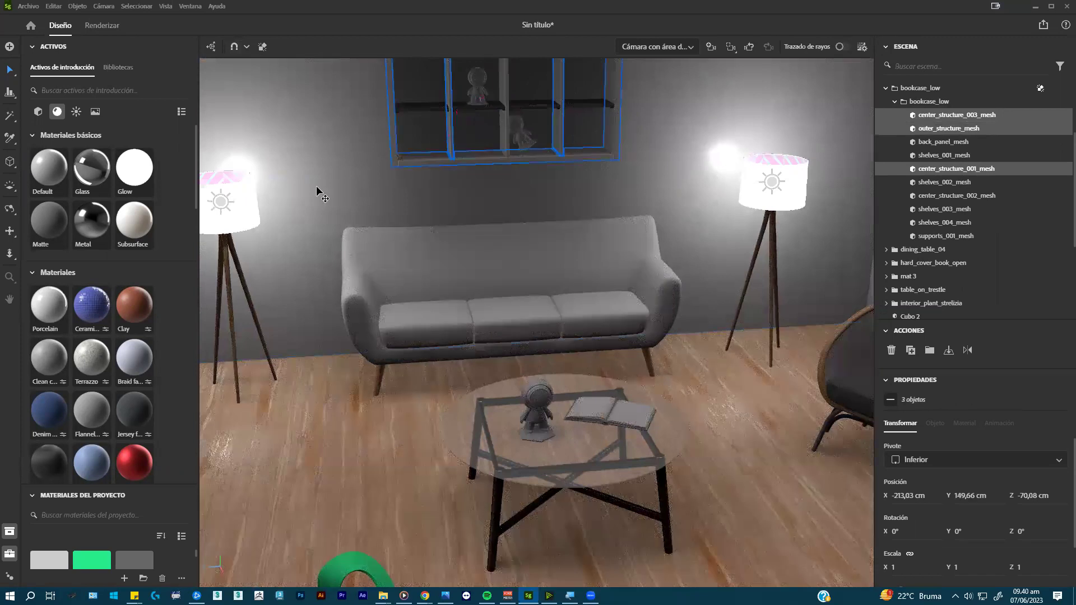
{"action": "left_click", "coordinate": [10, 139]}
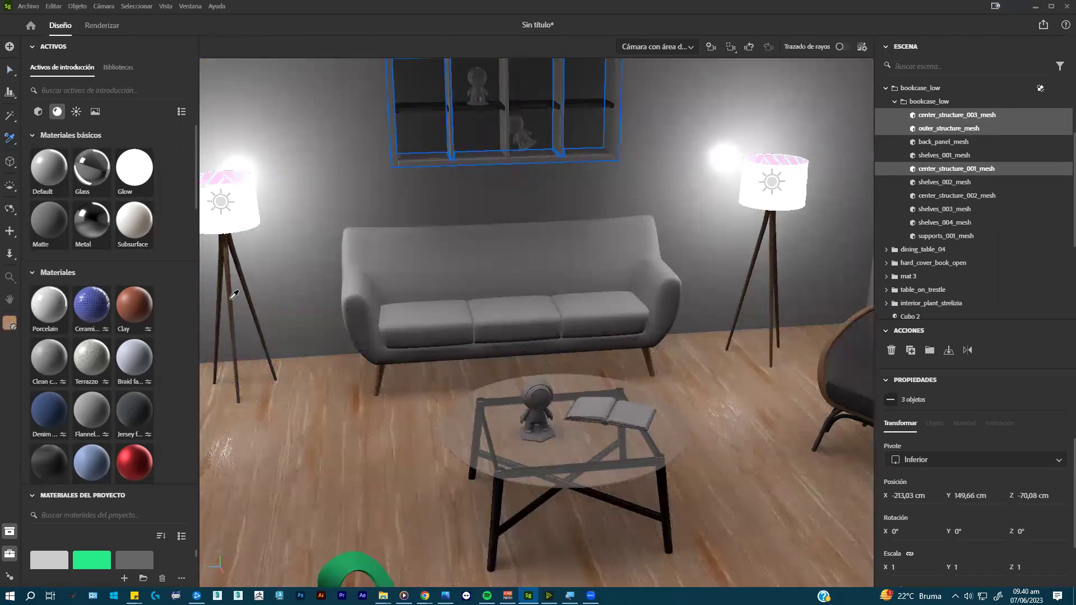
{"action": "left_click", "coordinate": [231, 299]}
- With the Select tool, pick the robot figurine on the coffee table
{"action": "right_click_drag", "start_coordinate": [617, 235], "coordinate": [611, 174]}
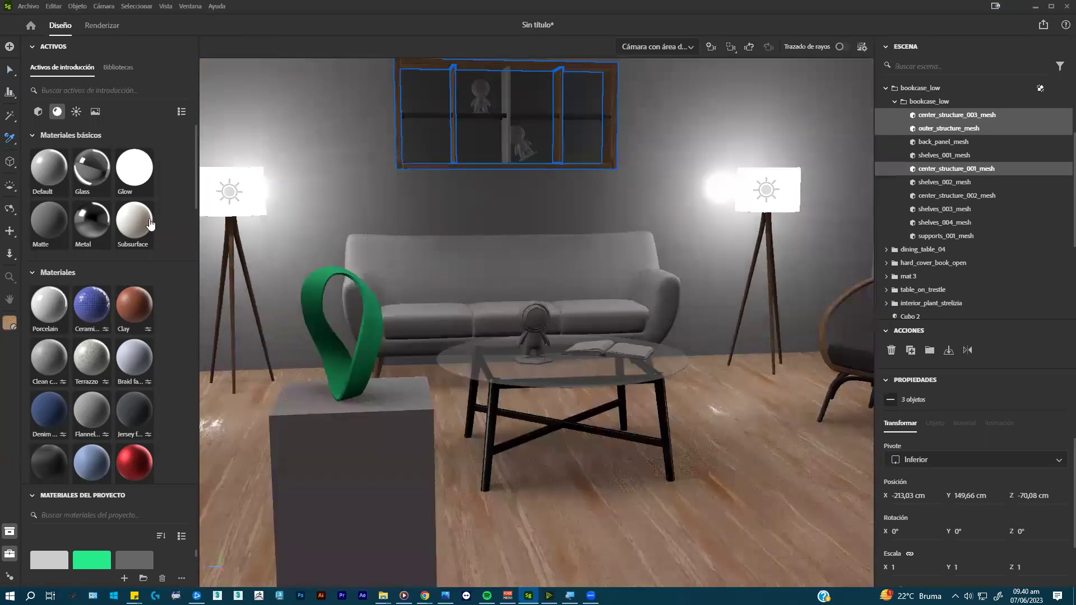
{"action": "scroll", "coordinate": [102, 271], "scroll_direction": "down", "scroll_amount": 10}
{"action": "scroll", "coordinate": [113, 266], "scroll_direction": "down", "scroll_amount": 4}
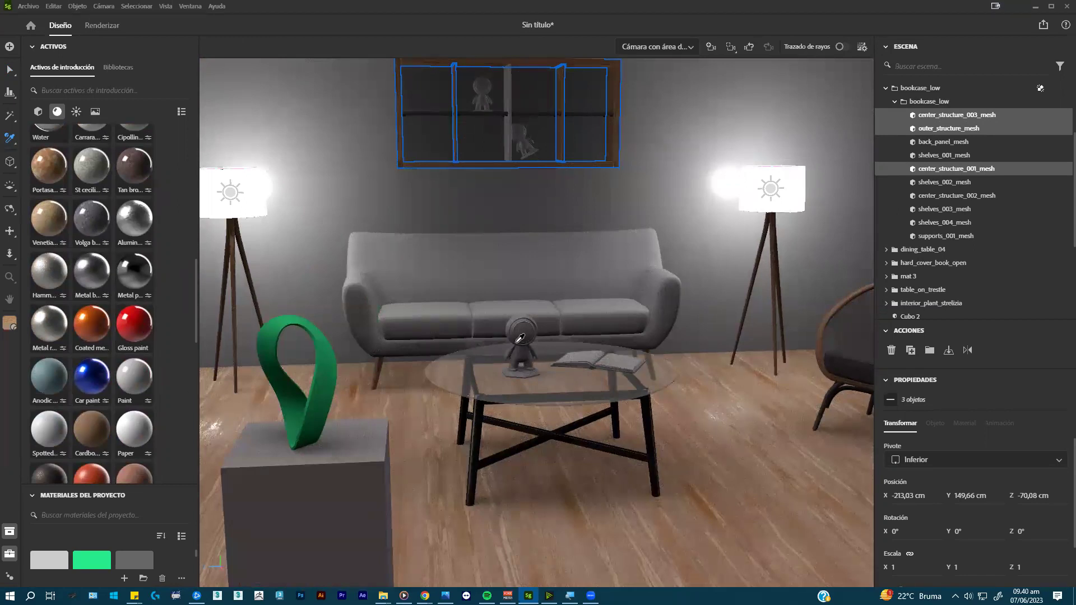
{"action": "left_click", "coordinate": [9, 70]}
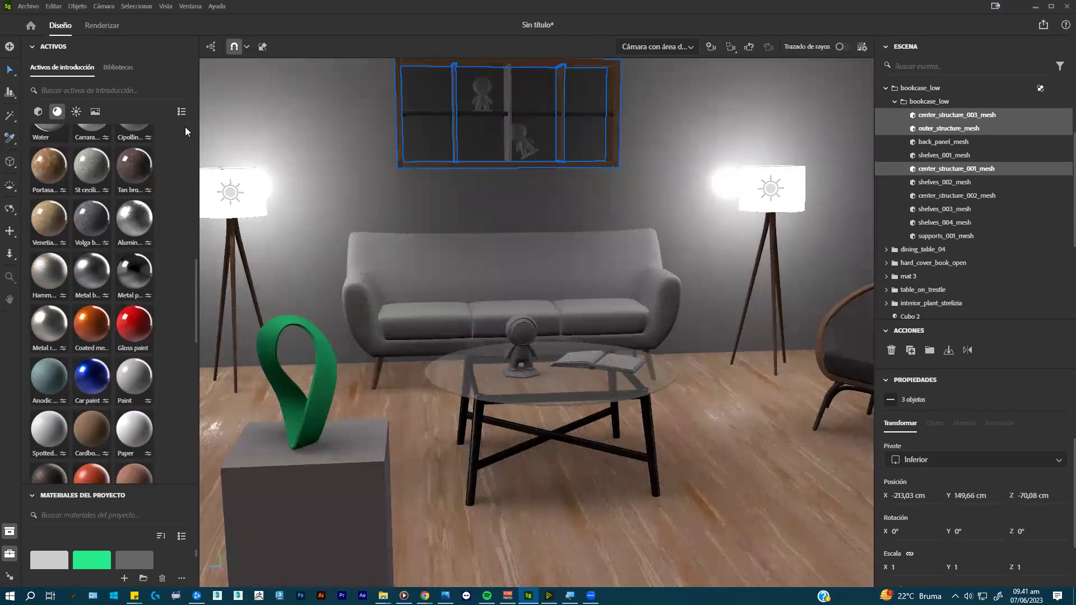
{"action": "left_click", "coordinate": [514, 334]}
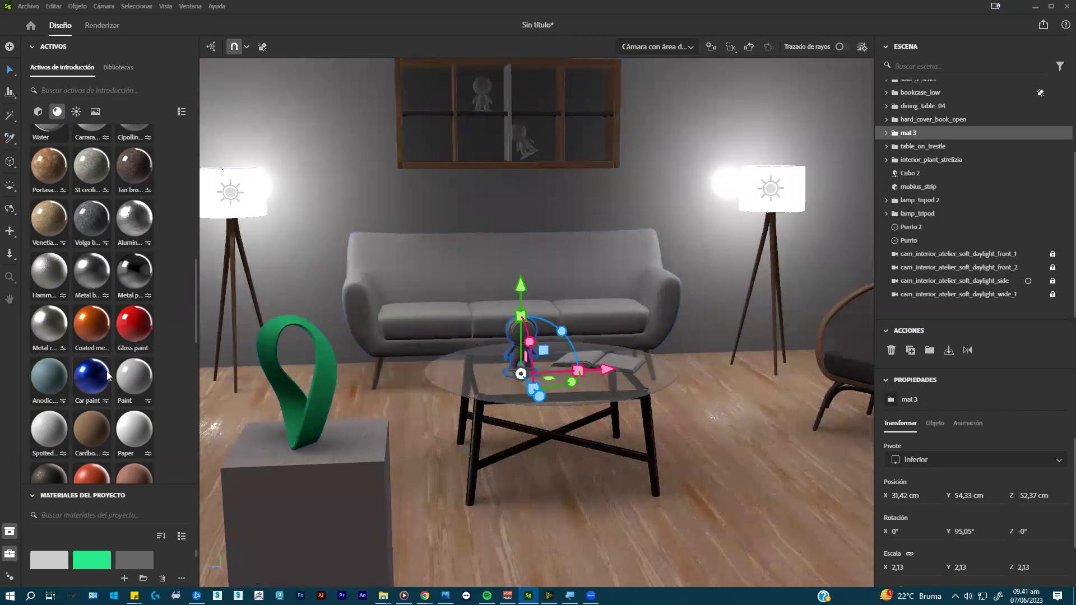
- Apply Car paint to the figurine and colour its head green (RGB 63, 235, 112)
{"action": "left_click", "coordinate": [125, 364]}
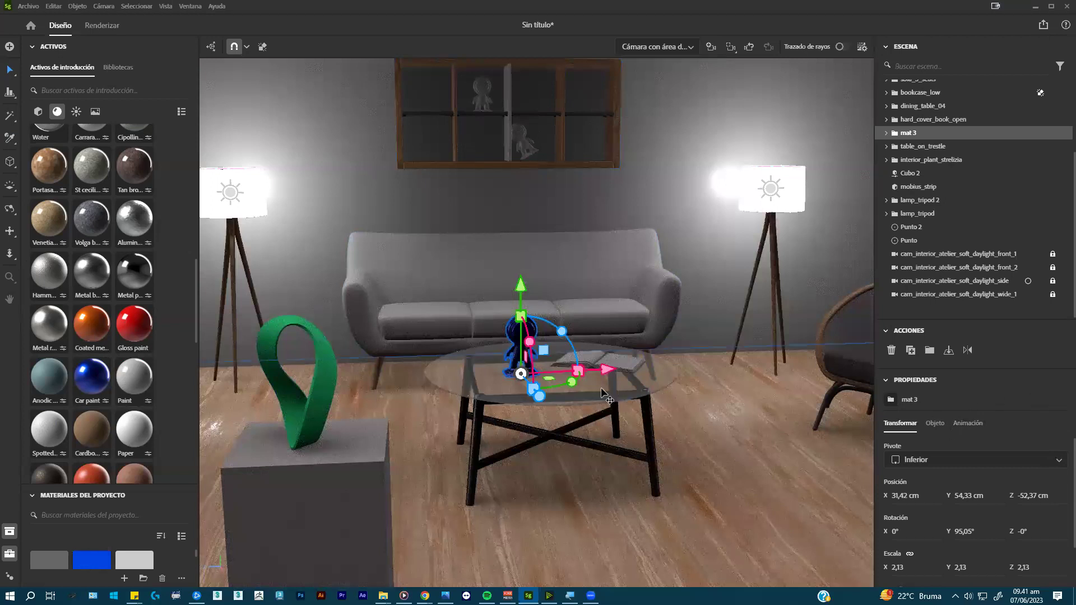
{"action": "scroll", "coordinate": [530, 334], "scroll_direction": "up", "scroll_amount": 3}
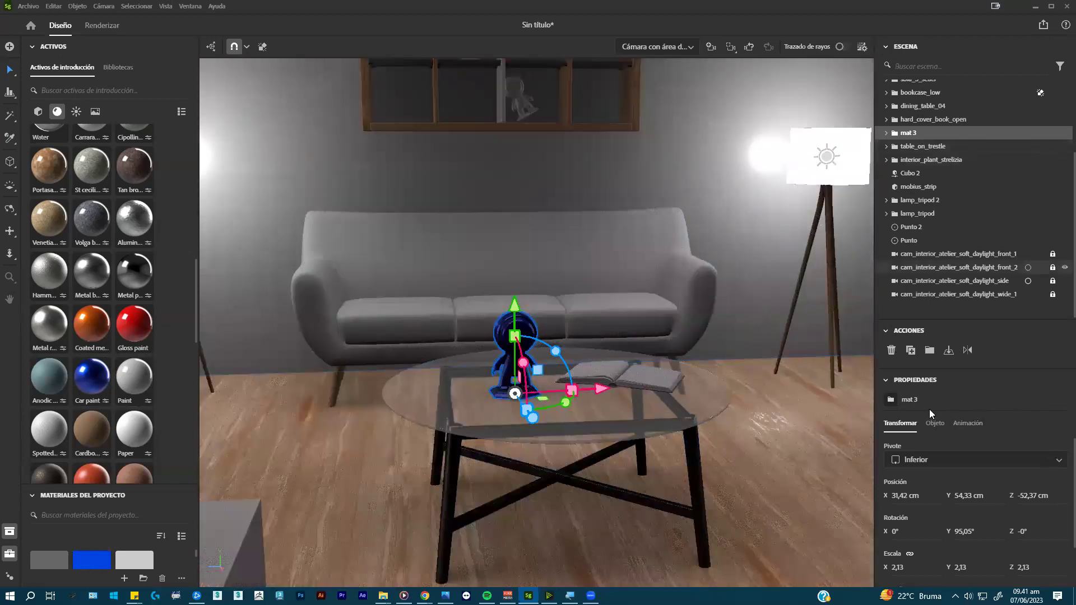
{"action": "double_click", "coordinate": [519, 336]}
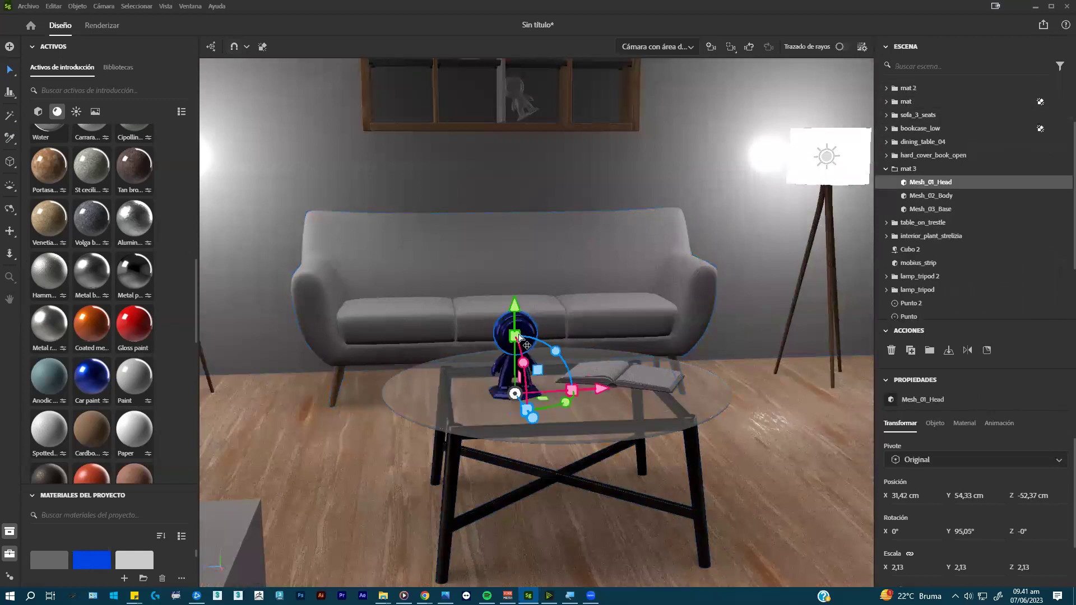
{"action": "left_click", "coordinate": [965, 423]}
{"action": "left_click", "coordinate": [1024, 475]}
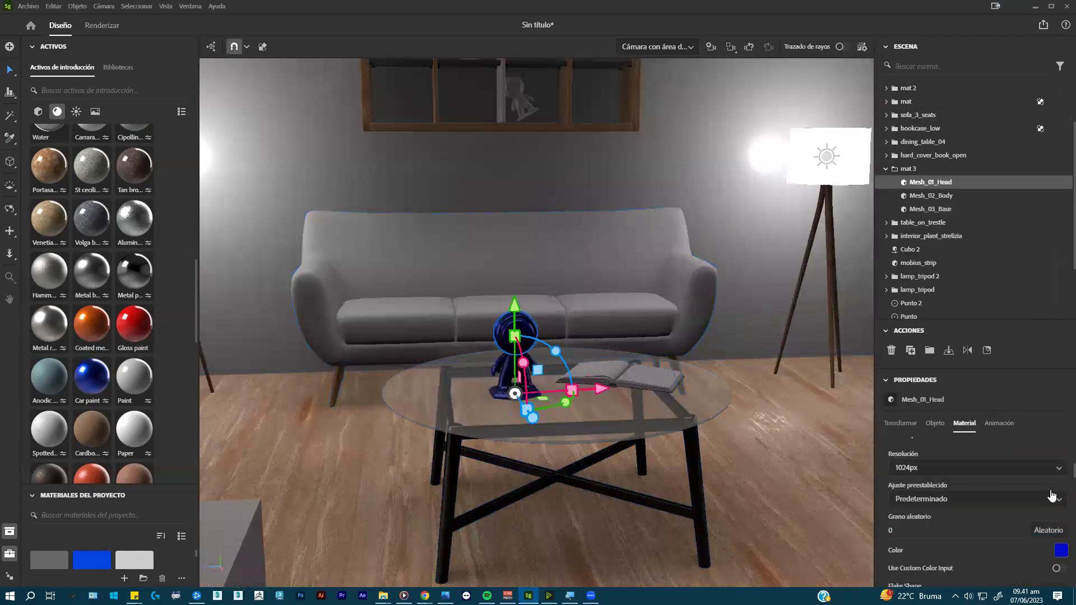
{"action": "left_click", "coordinate": [1059, 552]}
{"action": "left_click", "coordinate": [956, 503]}
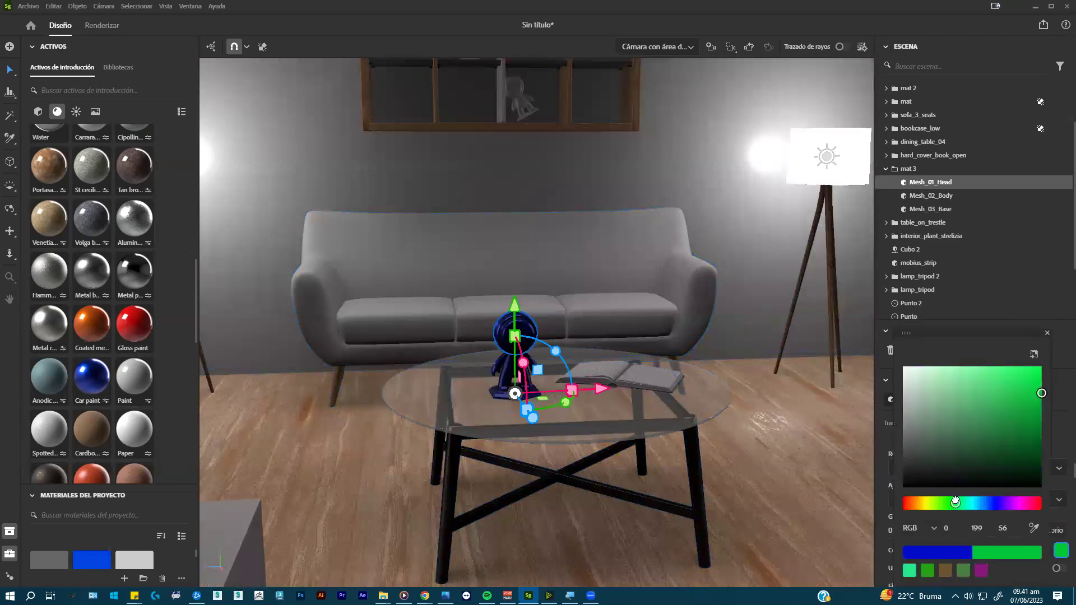
{"action": "left_click", "coordinate": [1003, 377]}
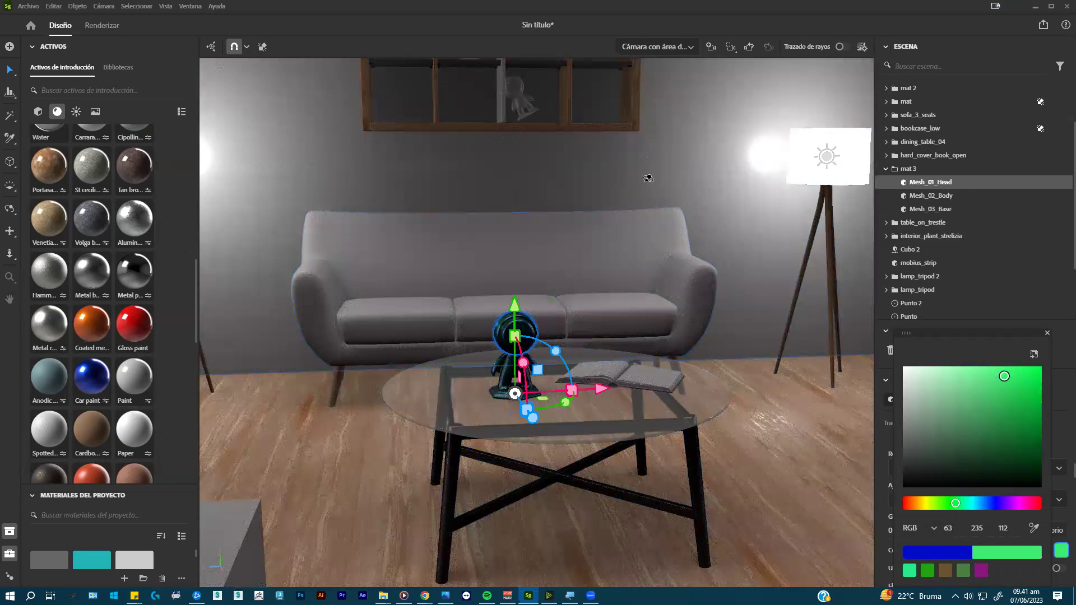
- Orbit to look down on the room and switch the assets panel to Lights
{"action": "scroll", "coordinate": [648, 178], "scroll_direction": "down", "scroll_amount": 6}
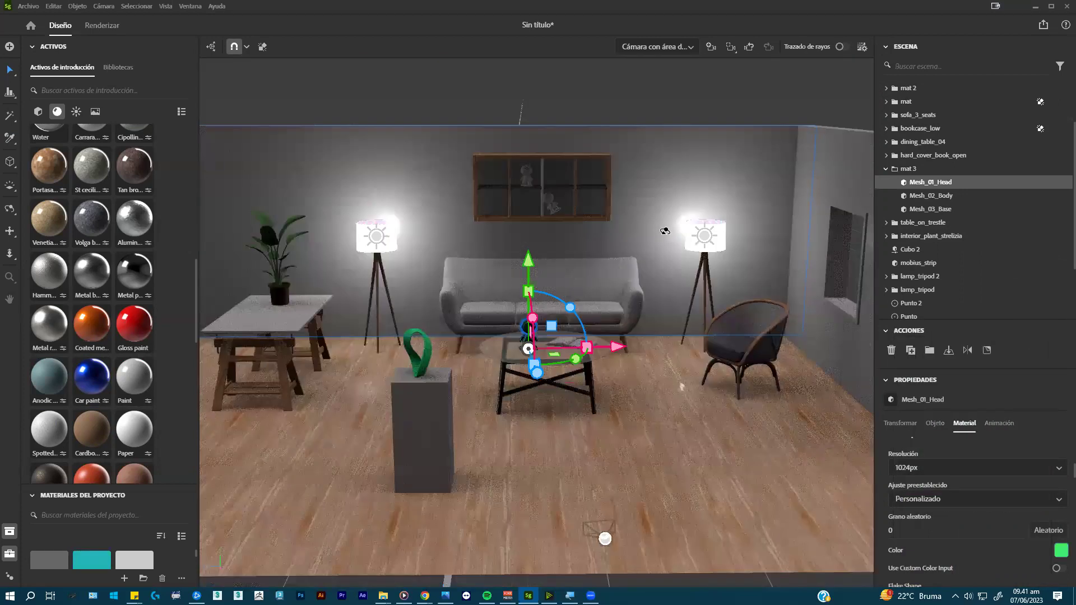
{"action": "right_click_drag", "start_coordinate": [665, 231], "coordinate": [666, 240]}
{"action": "scroll", "coordinate": [667, 236], "scroll_direction": "down", "scroll_amount": 2}
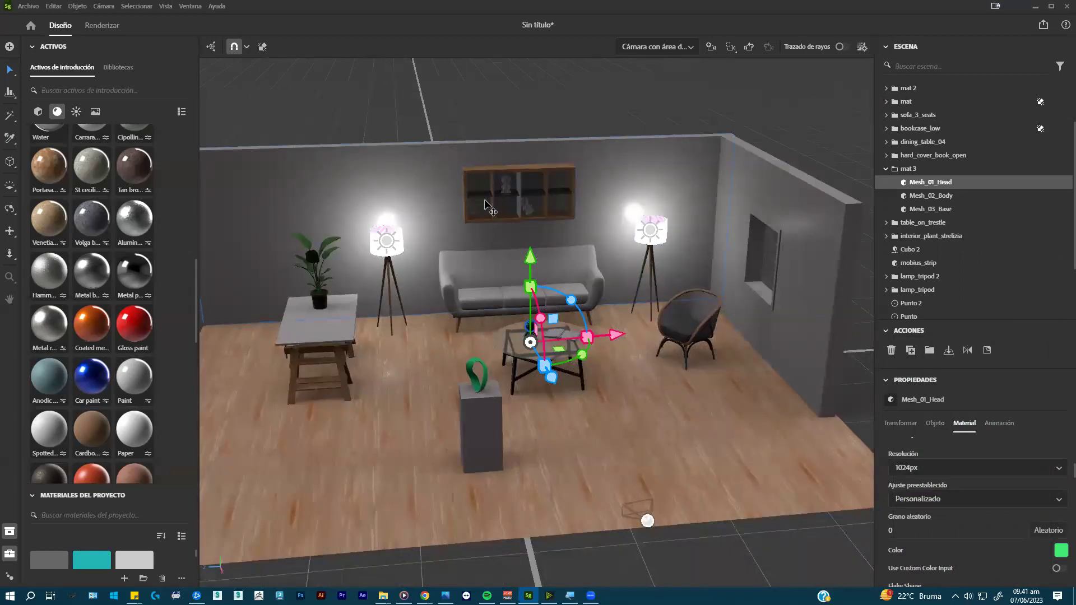
{"action": "left_click", "coordinate": [77, 111]}
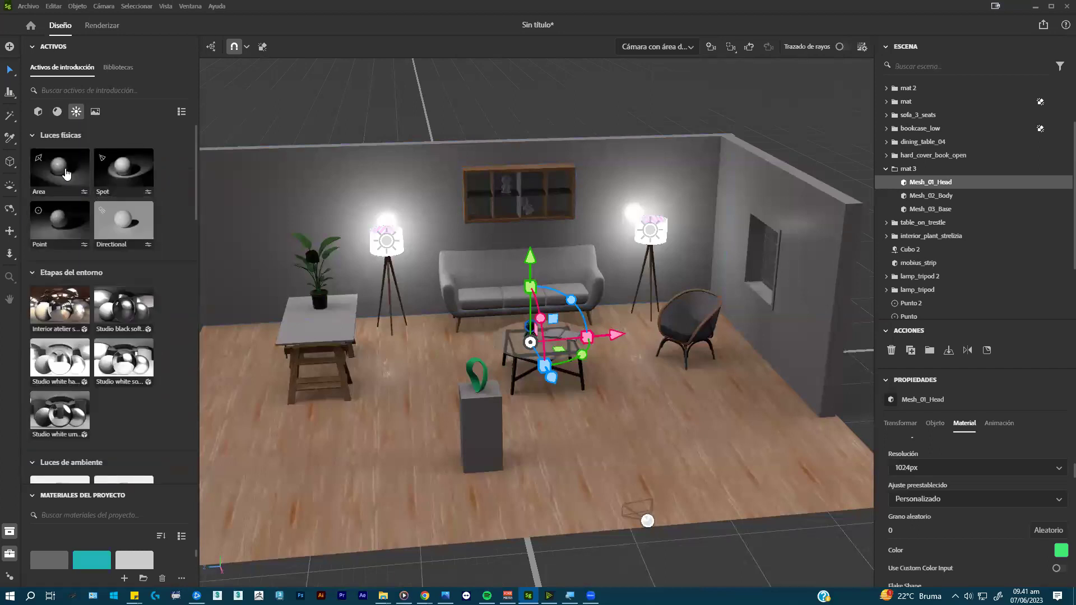
- Add an Area light, raise it, and set Anchura and Altura to 100 cm
{"action": "left_click", "coordinate": [63, 170]}
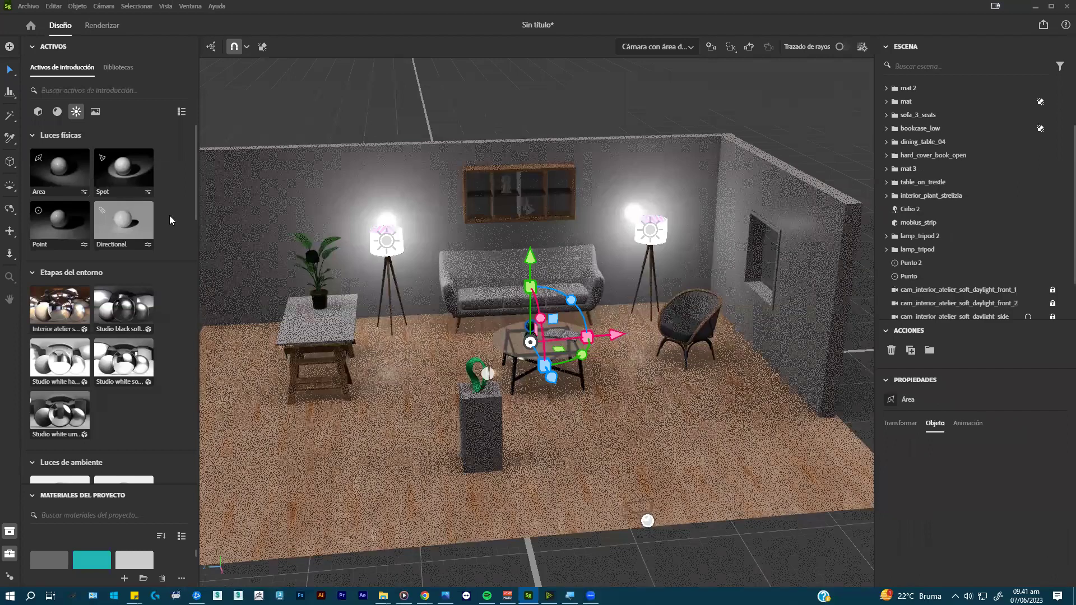
{"action": "left_click_drag", "start_coordinate": [485, 290], "coordinate": [481, 140]}
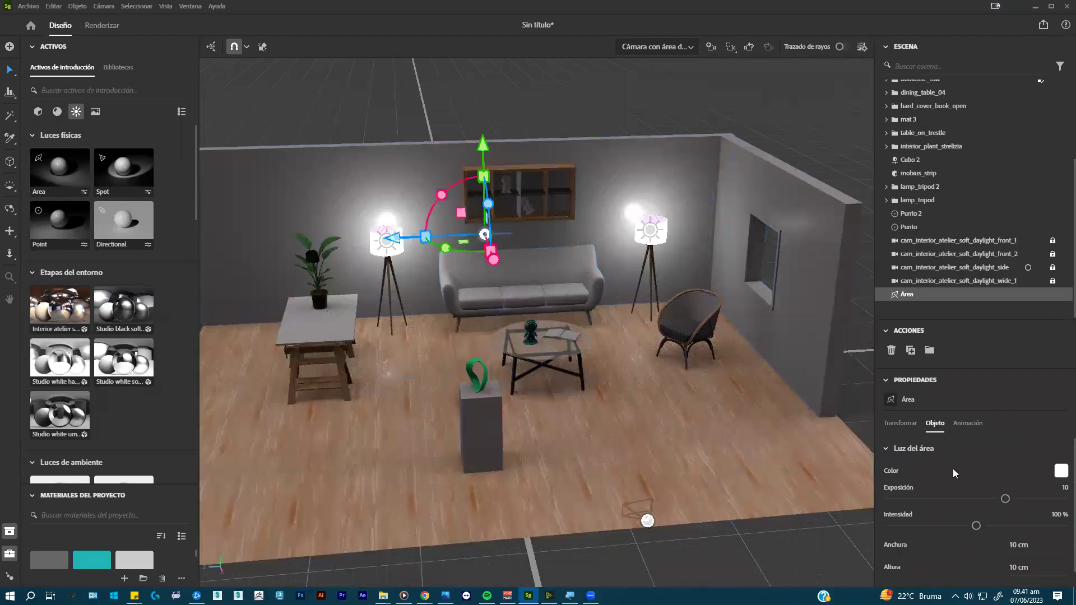
{"action": "left_click", "coordinate": [1016, 547]}
{"action": "type", "text": "00"}
{"action": "key", "text": "Tab"}
{"action": "type", "text": "1"}
{"action": "key", "text": "Return"}
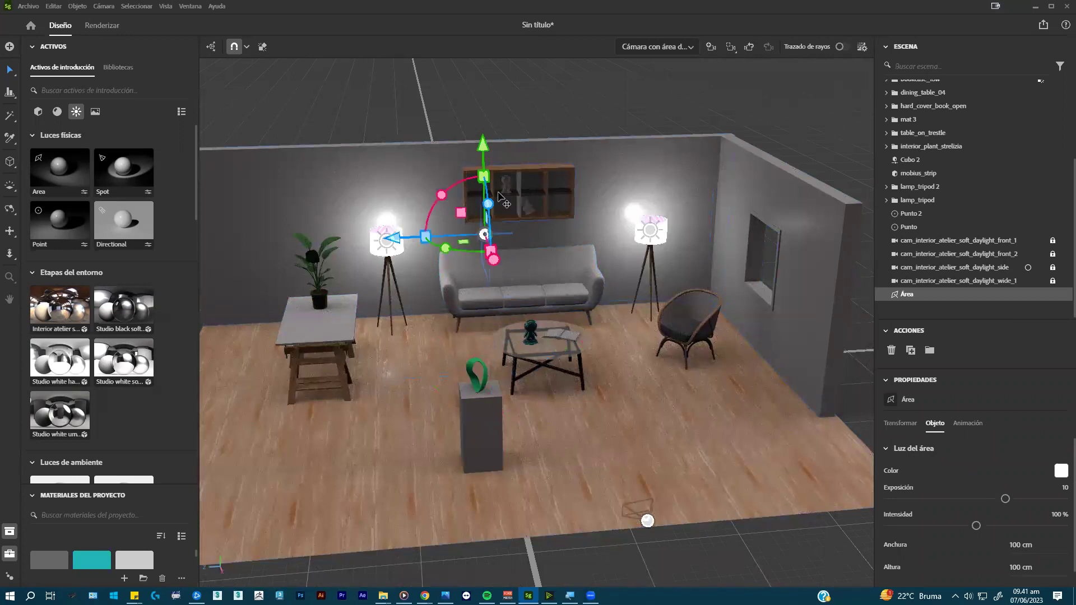
- Place the area light above the left floor lamp with exposure 14.9 and intensity 165 %
{"action": "left_click_drag", "start_coordinate": [469, 184], "coordinate": [649, 240]}
{"action": "left_click_drag", "start_coordinate": [580, 234], "coordinate": [488, 233]}
{"action": "left_click_drag", "start_coordinate": [448, 203], "coordinate": [310, 175]}
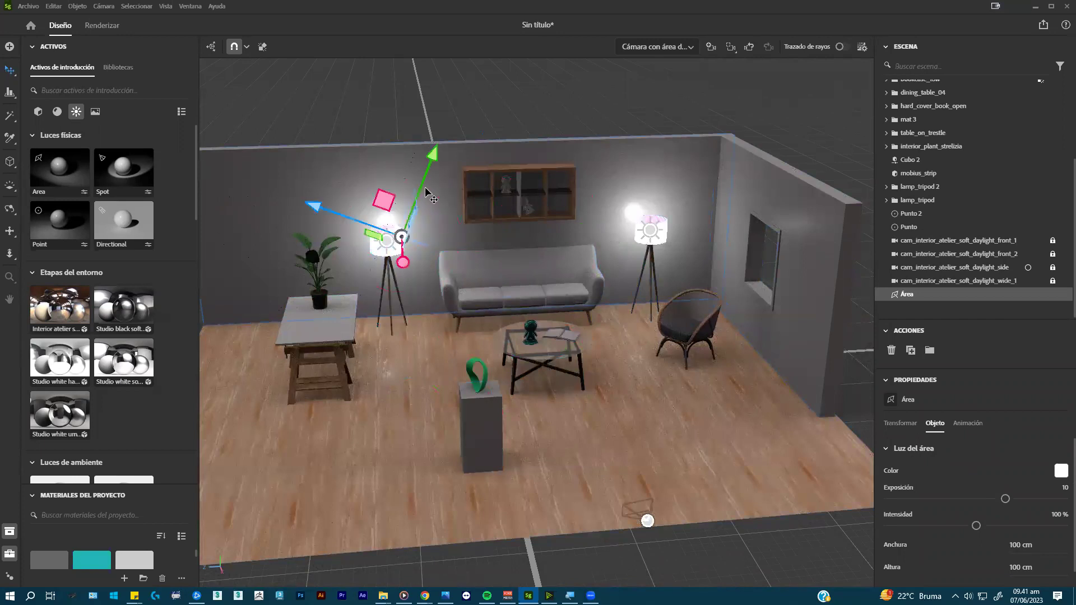
{"action": "left_click_drag", "start_coordinate": [379, 197], "coordinate": [373, 169]}
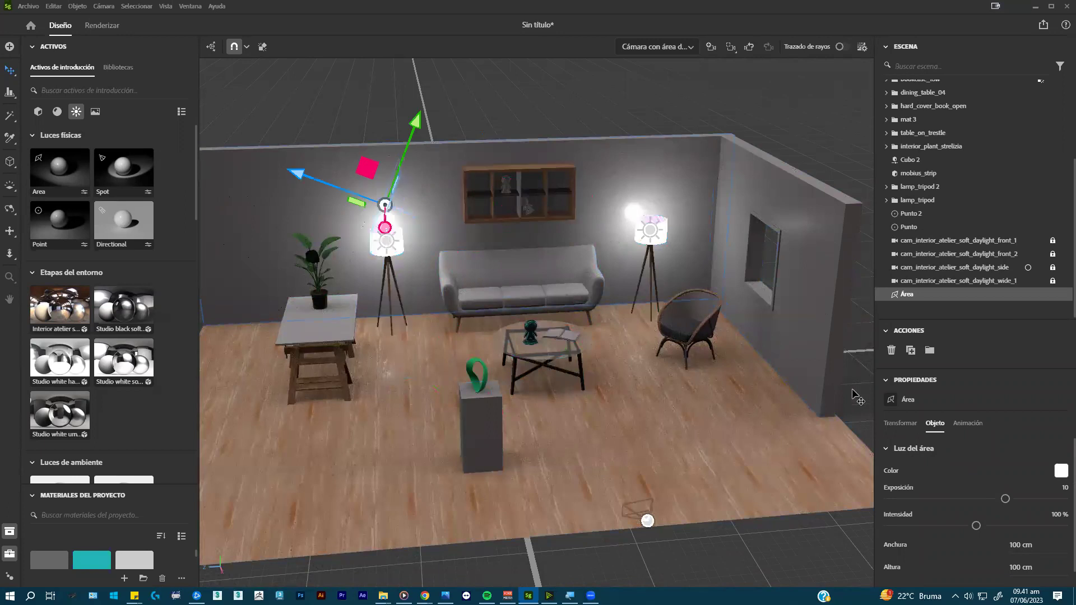
{"action": "left_click_drag", "start_coordinate": [1007, 500], "coordinate": [1062, 499]}
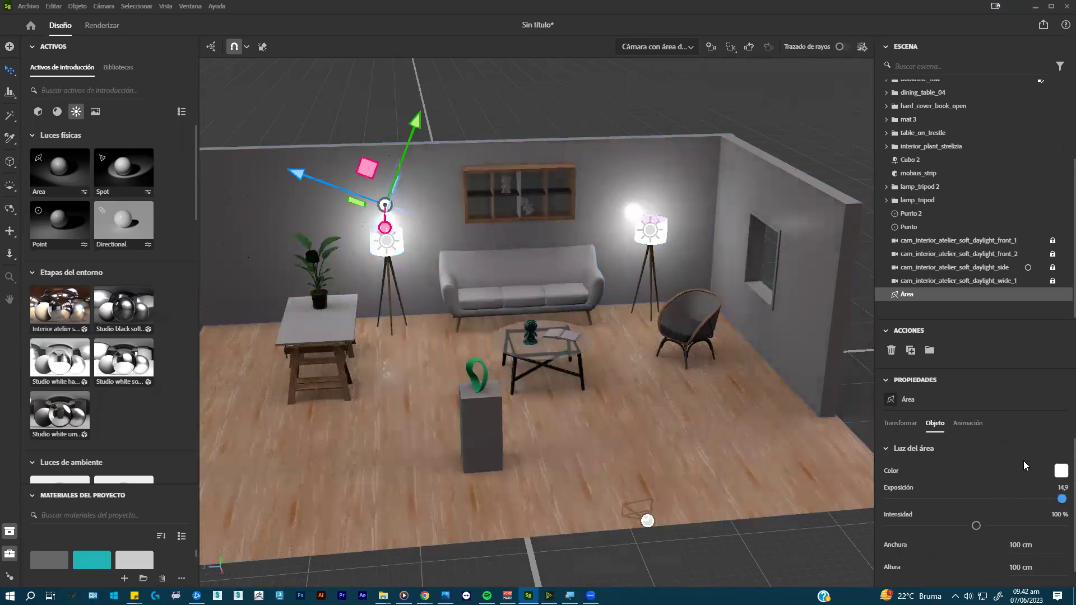
{"action": "left_click_drag", "start_coordinate": [975, 528], "coordinate": [1031, 526]}
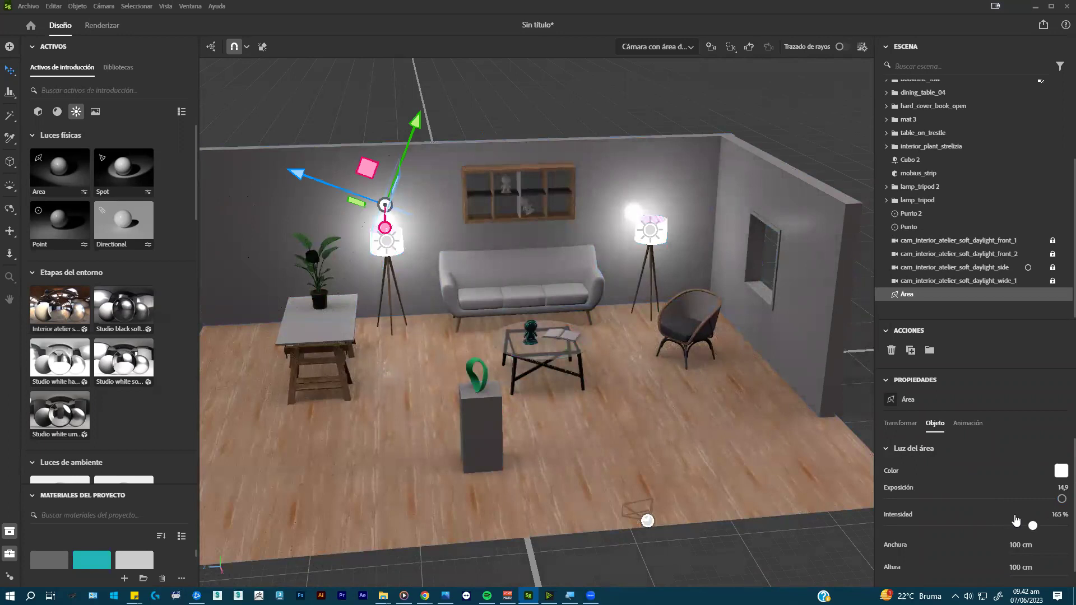
{"action": "scroll", "coordinate": [267, 329], "scroll_direction": "down", "scroll_amount": 3}
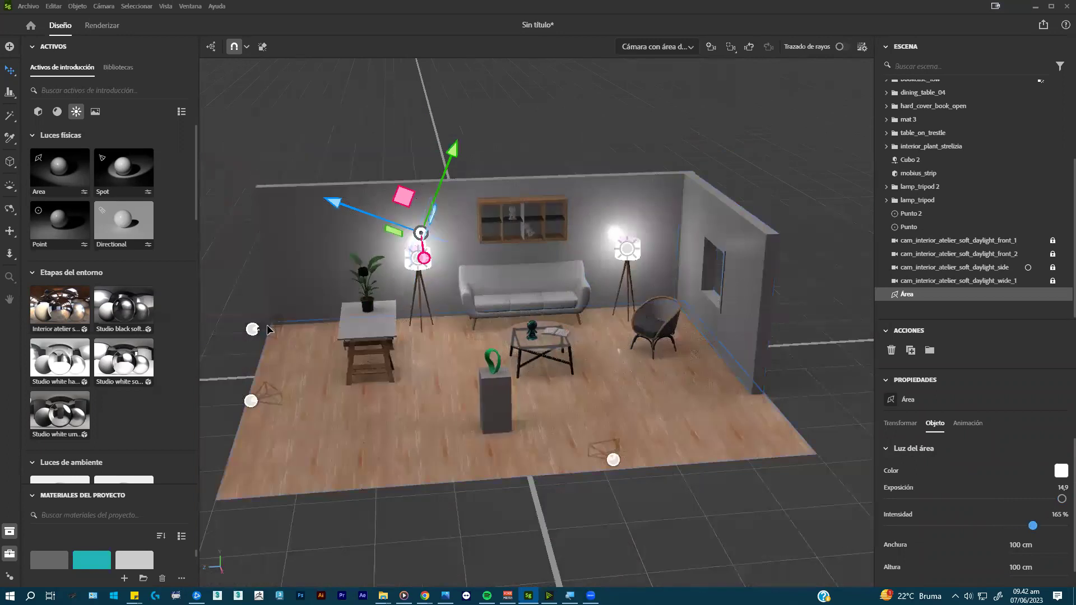
- Select the four cam_interior_atelier_soft_daylight cameras, unlock each, and delete them
{"action": "left_click", "coordinate": [267, 329]}
{"action": "left_click", "coordinate": [254, 331]}
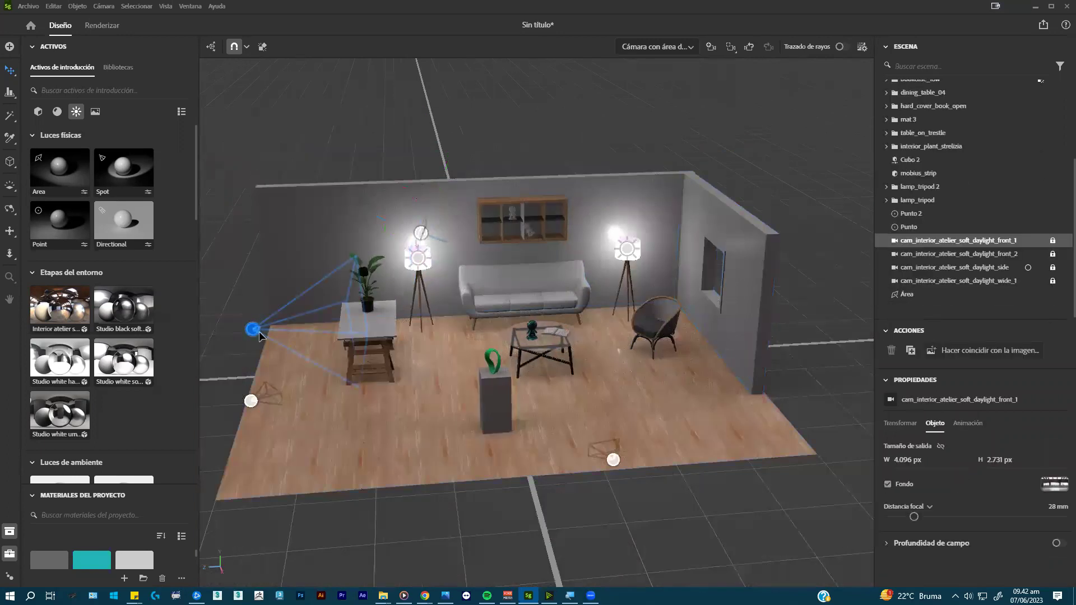
{"action": "left_click", "coordinate": [959, 286], "text": "shift"}
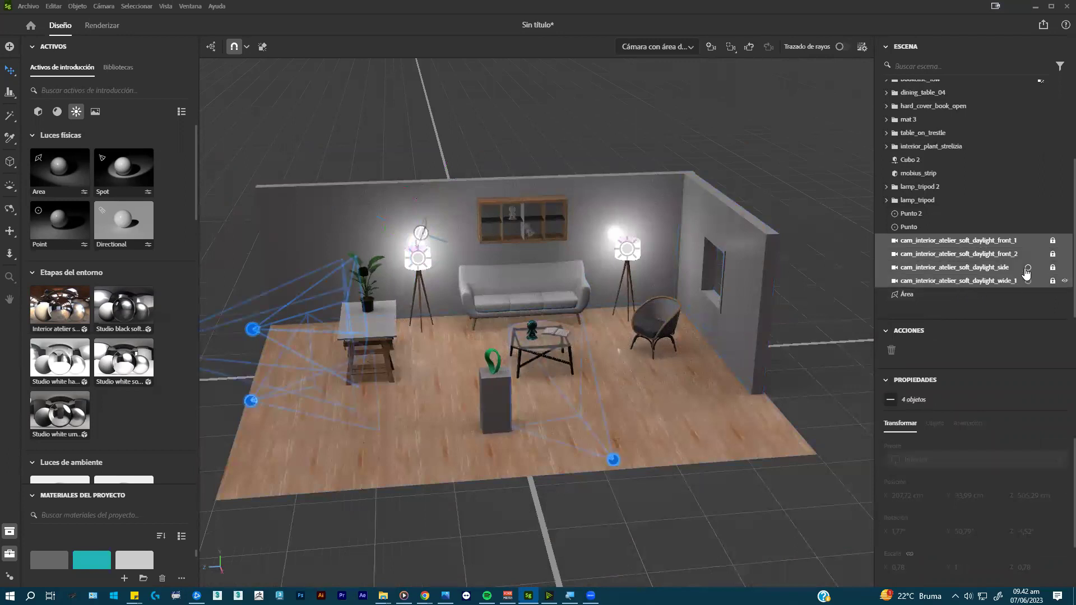
{"action": "left_click", "coordinate": [1053, 241]}
{"action": "left_click", "coordinate": [1052, 254]}
{"action": "left_click", "coordinate": [1052, 268]}
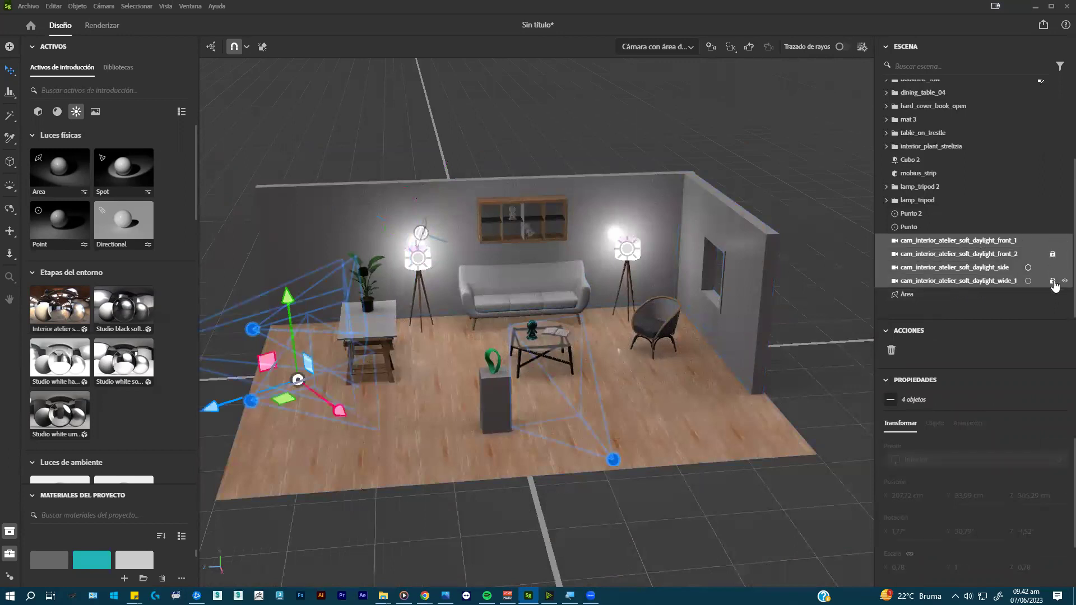
{"action": "left_click", "coordinate": [1053, 281]}
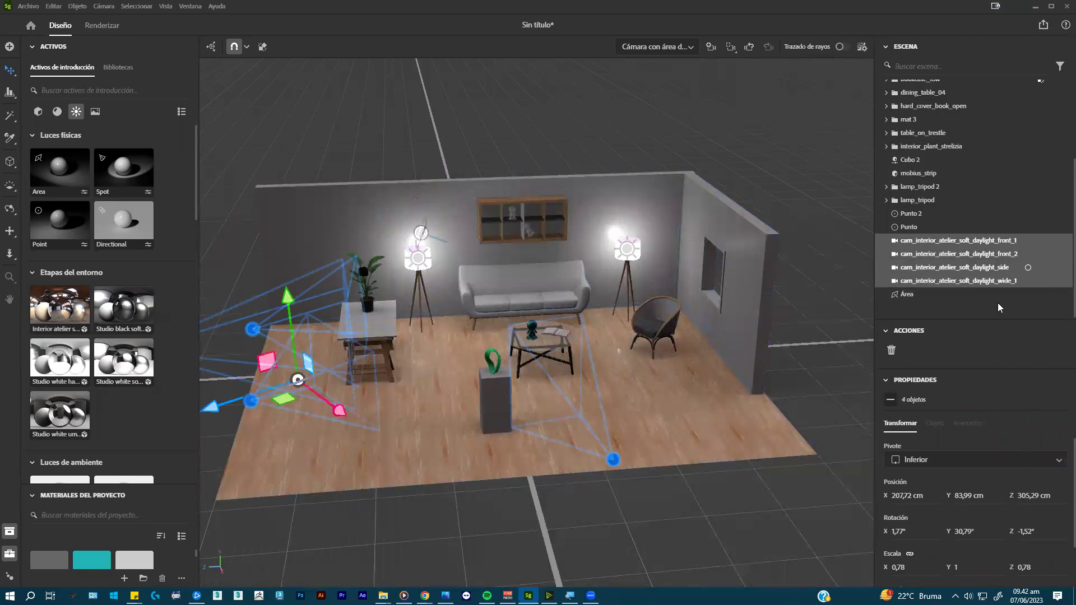
{"action": "key", "text": "Delete"}
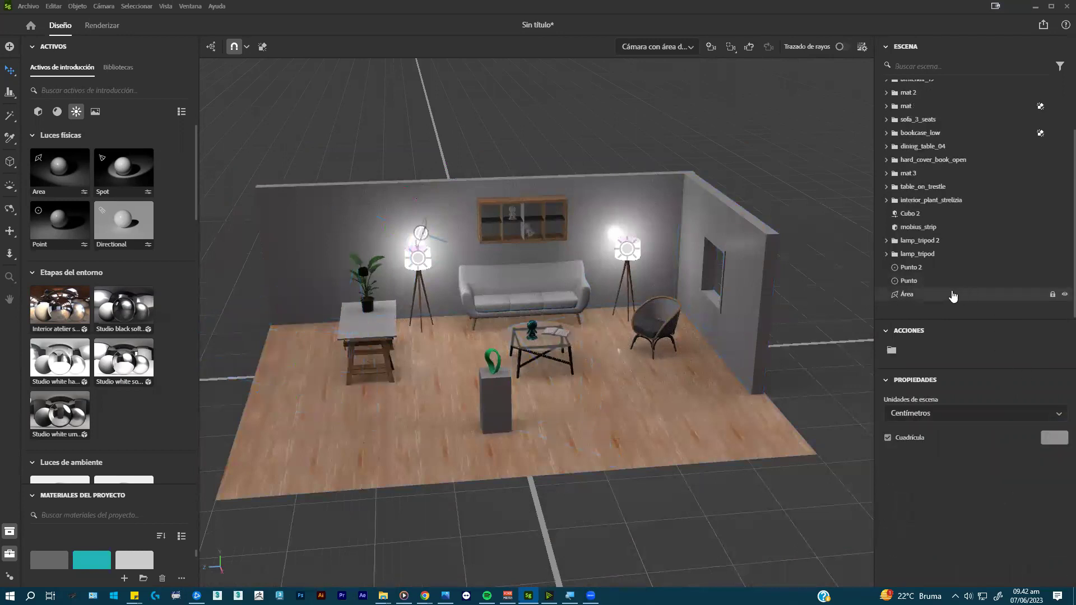
- Select the bookcase's center shelf and sample its Oak Wood material
{"action": "middle_click_drag", "start_coordinate": [626, 331], "coordinate": [541, 241]}
{"action": "left_click", "coordinate": [542, 230]}
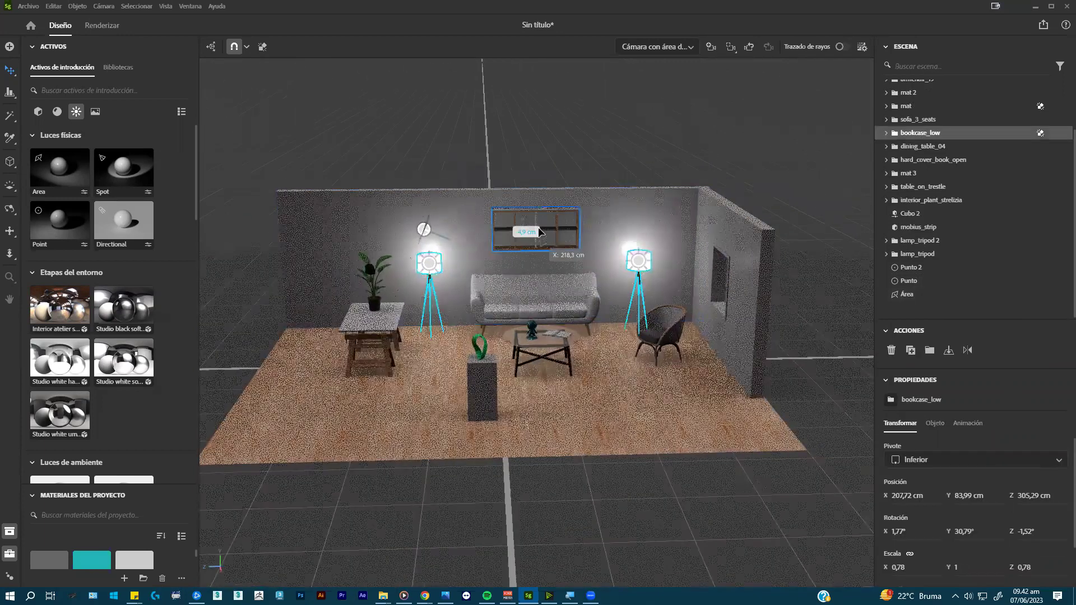
{"action": "scroll", "coordinate": [542, 235], "scroll_direction": "up", "scroll_amount": 5}
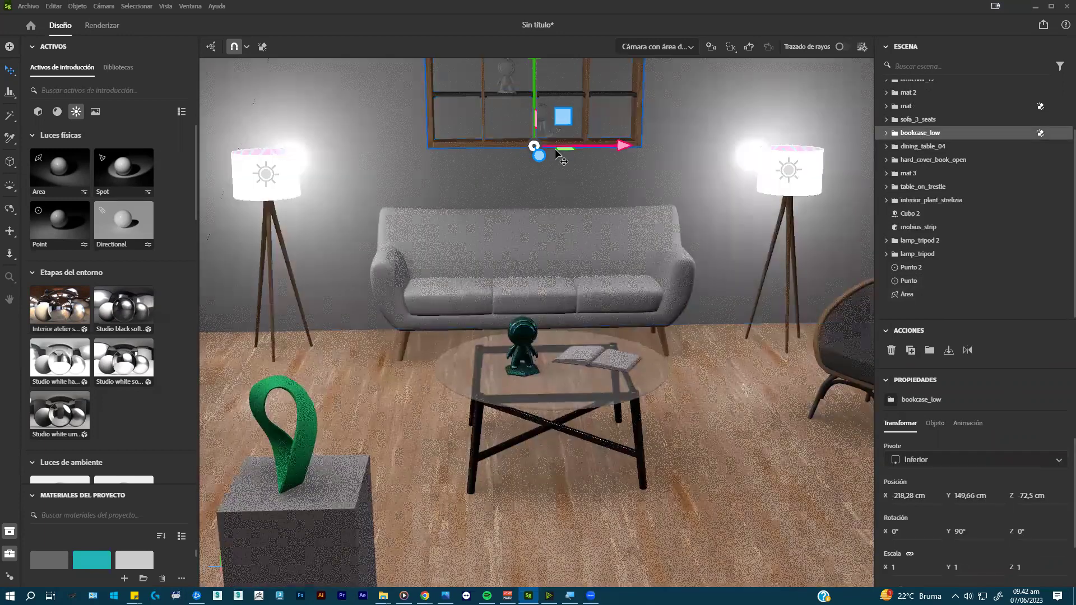
{"action": "middle_click_drag", "start_coordinate": [556, 154], "coordinate": [553, 124]}
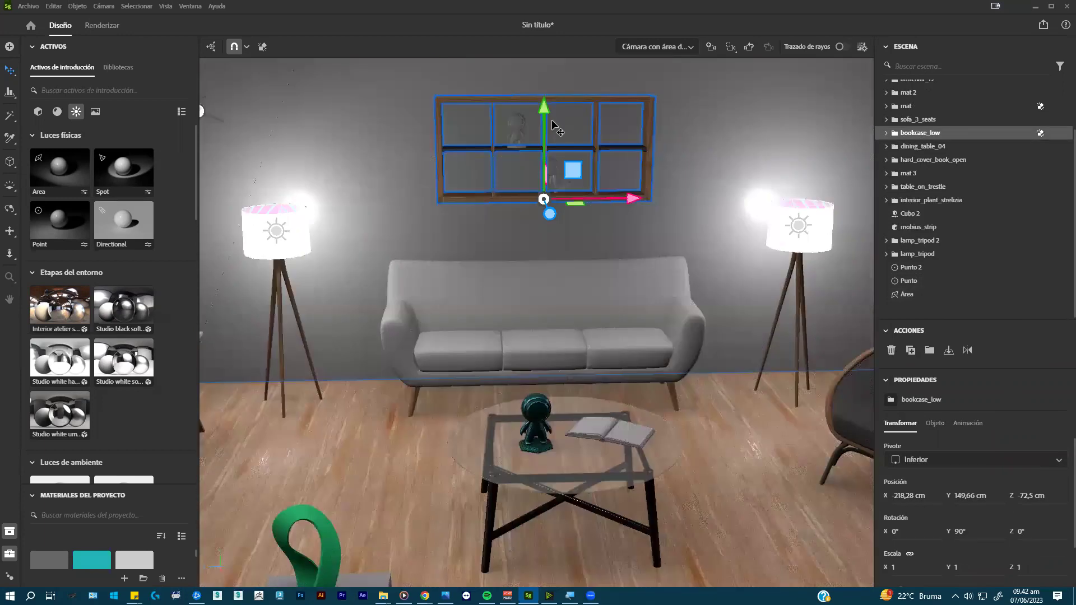
{"action": "left_click", "coordinate": [547, 126]}
{"action": "left_click", "coordinate": [545, 127]}
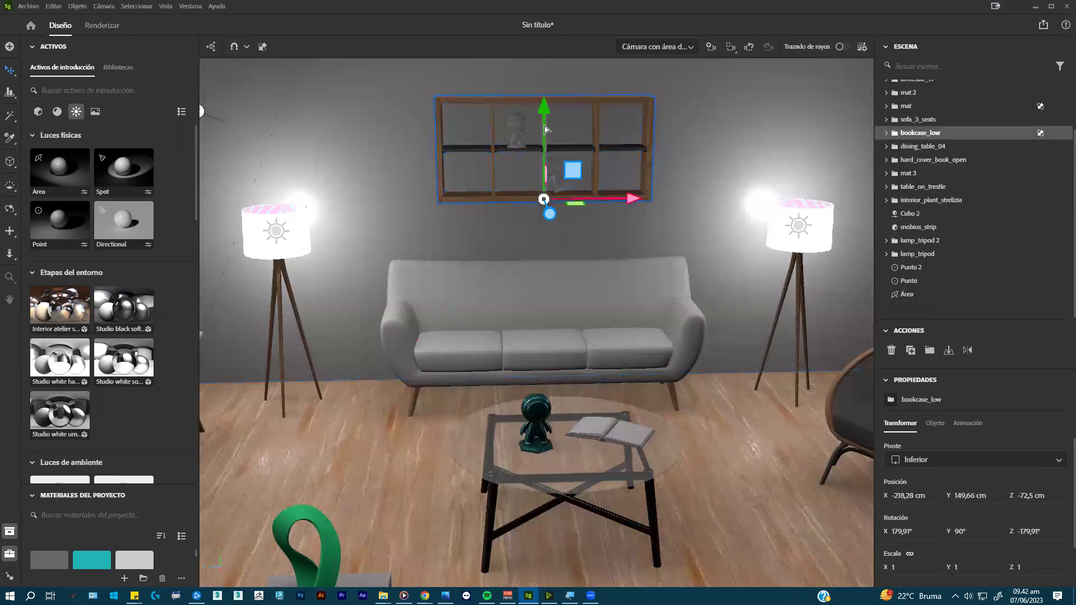
{"action": "left_click", "coordinate": [546, 135]}
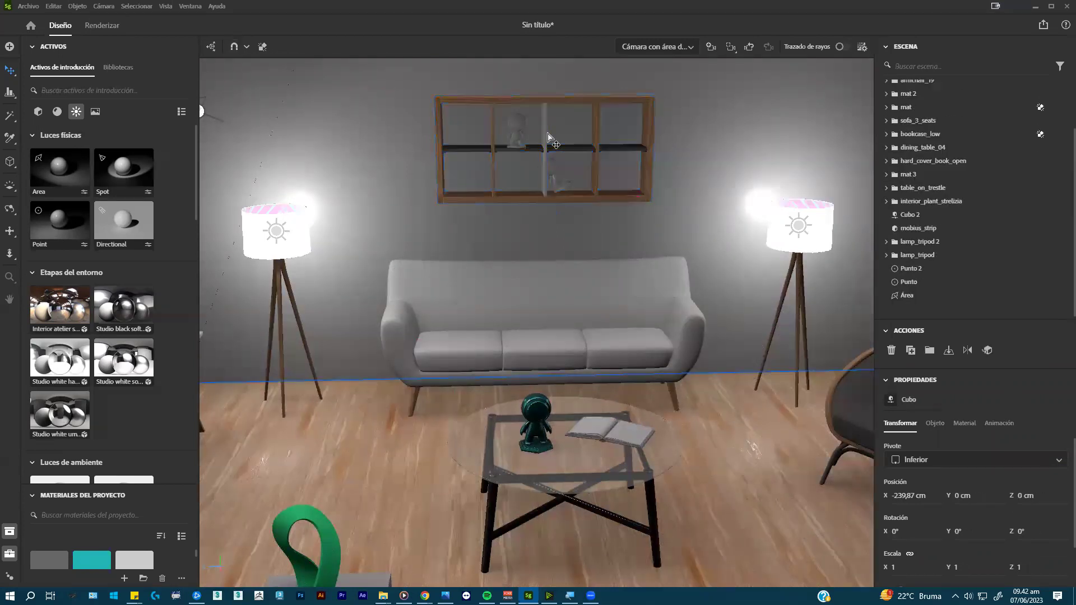
{"action": "double_click", "coordinate": [547, 140]}
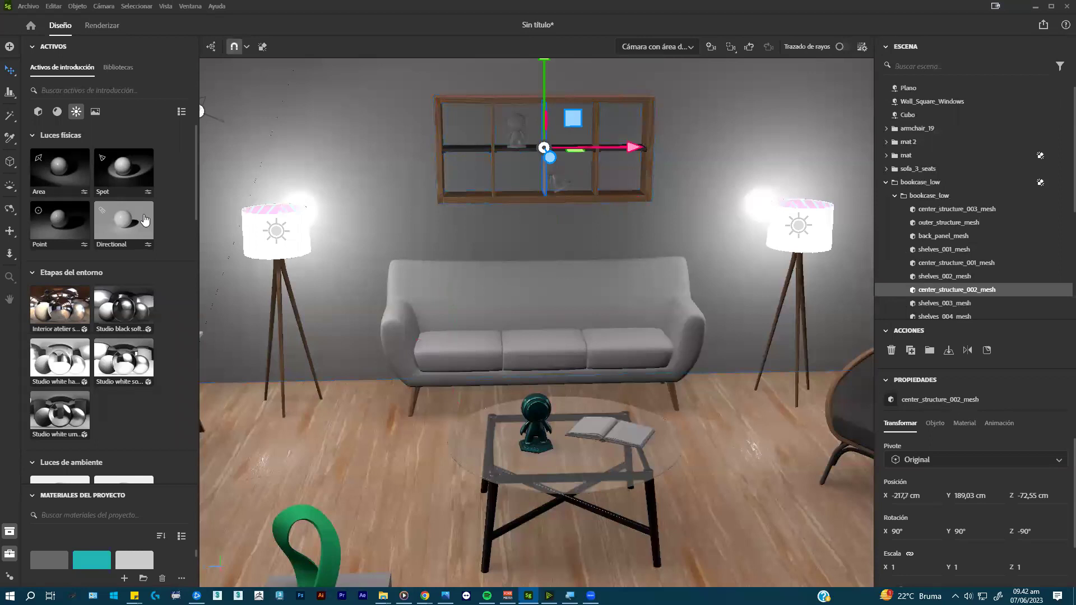
{"action": "left_click", "coordinate": [10, 137]}
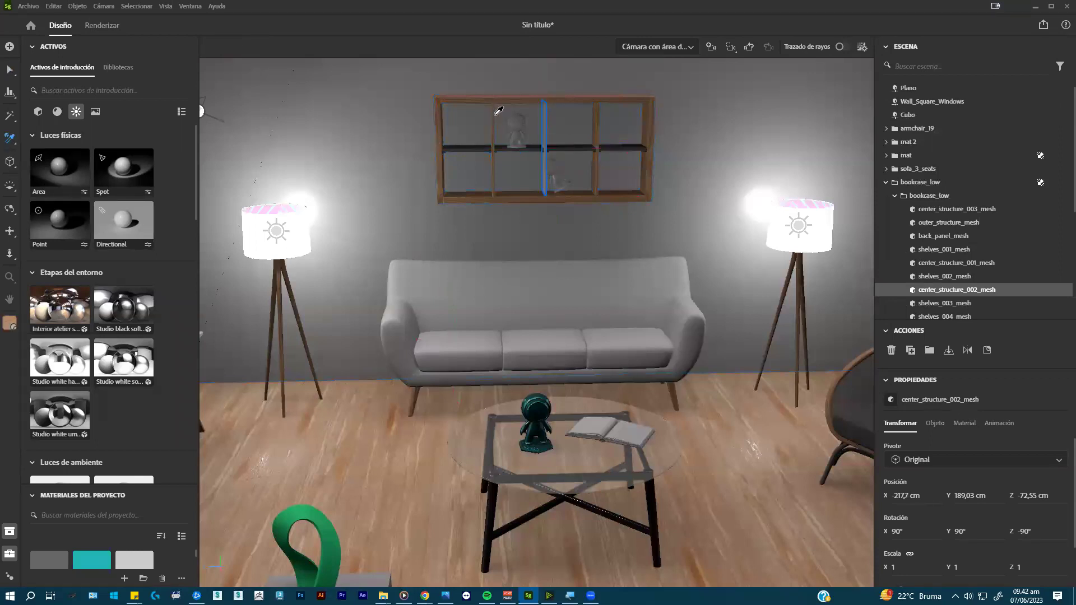
{"action": "left_click", "coordinate": [517, 127]}
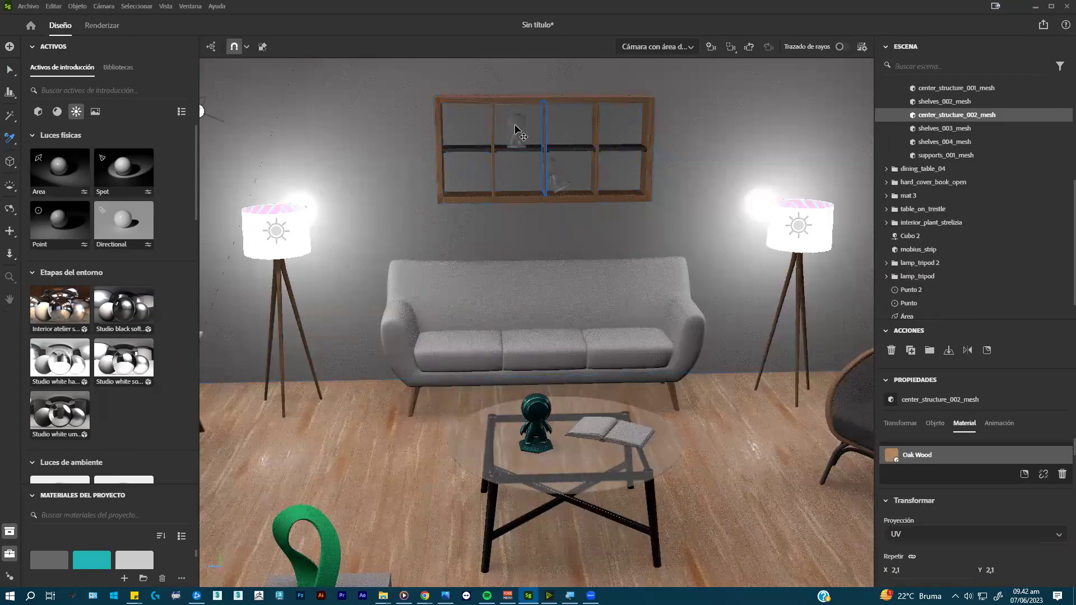
- Apply the Beer material from Materiales básicos to both shelf figurines
{"action": "left_click", "coordinate": [517, 132]}
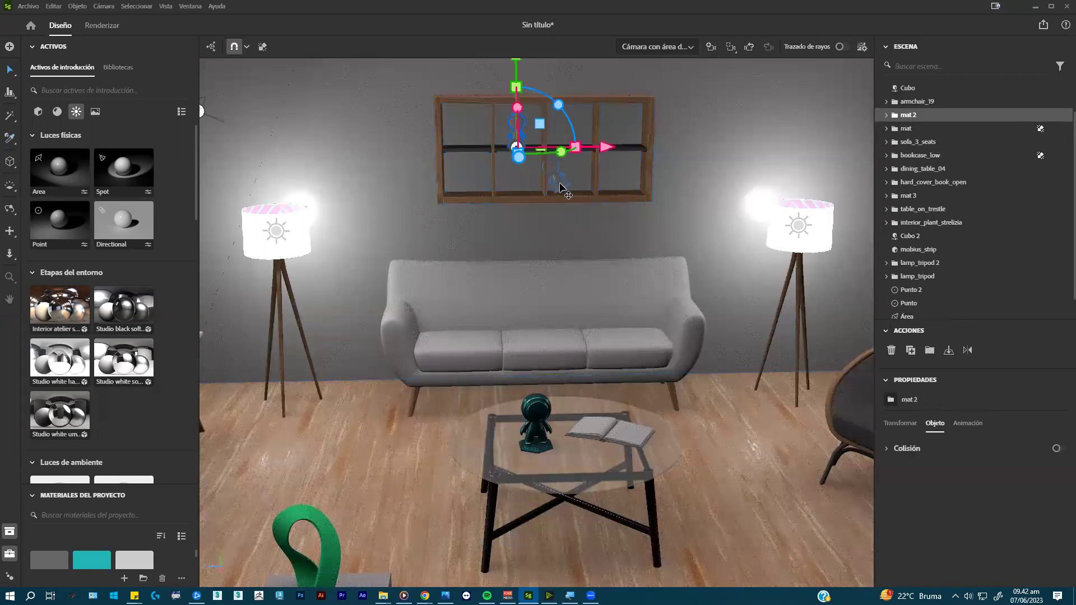
{"action": "left_click", "coordinate": [560, 186], "text": "shift"}
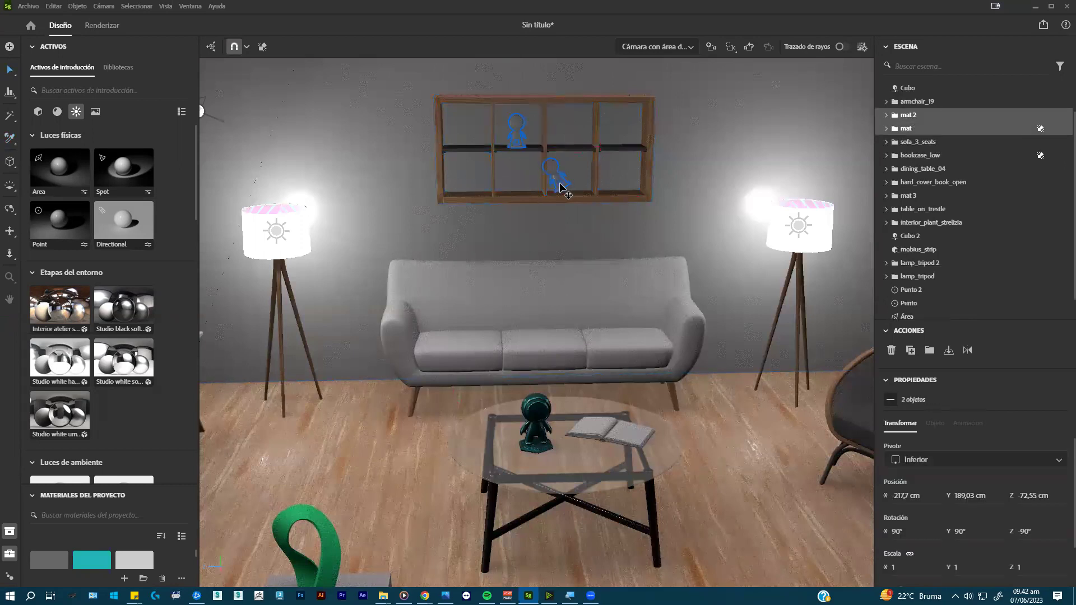
{"action": "left_click", "coordinate": [56, 111]}
{"action": "scroll", "coordinate": [117, 298], "scroll_direction": "down", "scroll_amount": 6}
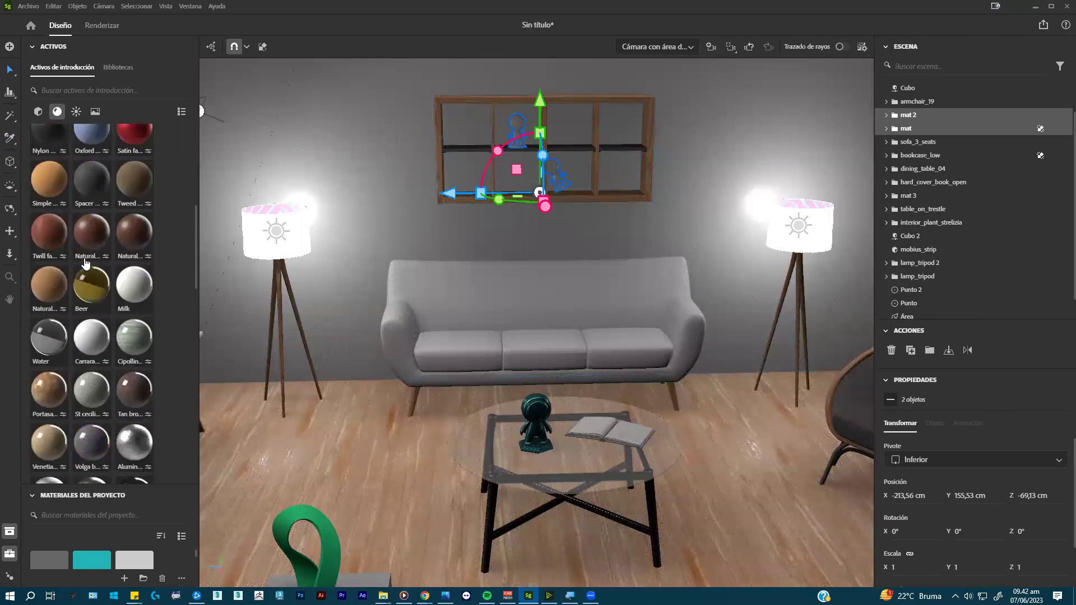
{"action": "left_click", "coordinate": [91, 285]}
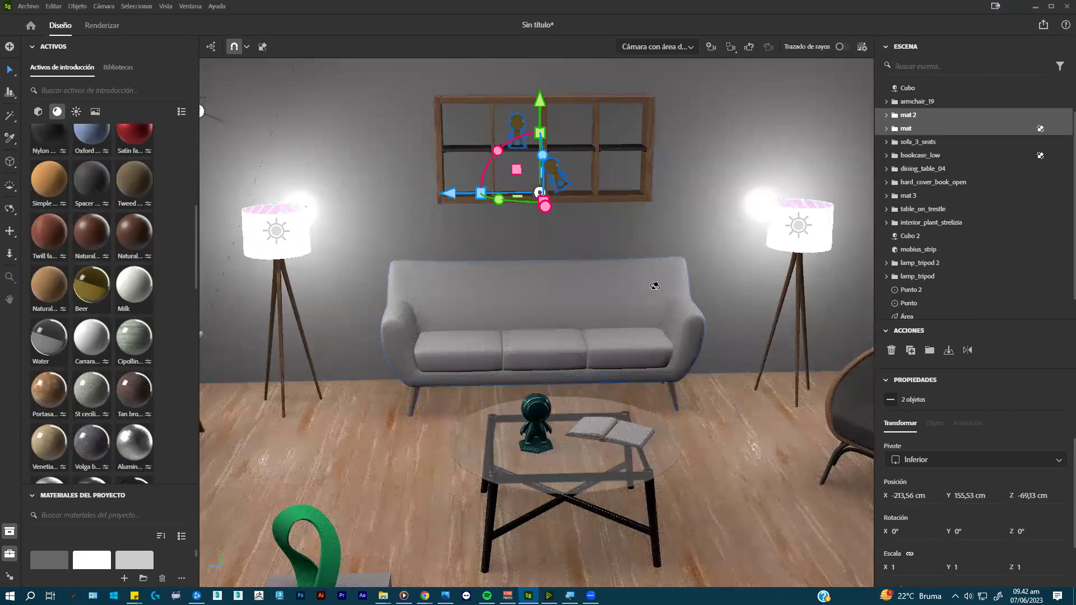
{"action": "right_click_drag", "start_coordinate": [647, 260], "coordinate": [634, 245]}
{"action": "mouse_move", "coordinate": [620, 232]}
{"action": "middle_mouse_down"}
{"action": "mouse_move", "coordinate": [645, 236]}
{"action": "mouse_move", "coordinate": [614, 230]}
{"action": "middle_mouse_up"}
{"action": "right_click_drag", "start_coordinate": [613, 230], "coordinate": [617, 231]}
{"action": "middle_click_drag", "start_coordinate": [608, 235], "coordinate": [621, 244]}
{"action": "right_click_drag", "start_coordinate": [621, 245], "coordinate": [620, 245]}
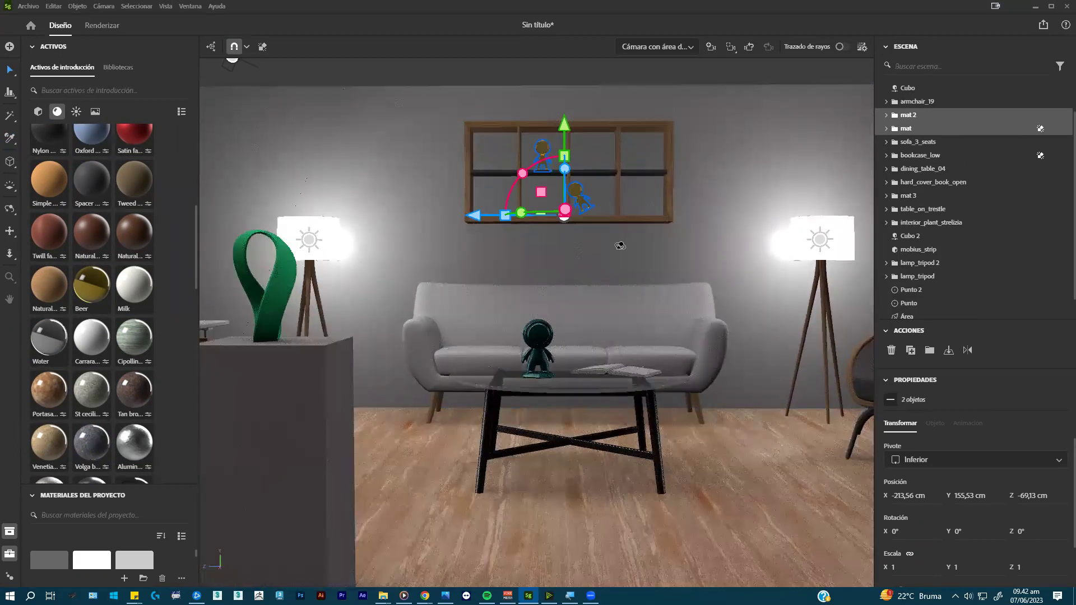
- Create a camera from the current view with a 35 mm focal length
{"action": "left_click", "coordinate": [710, 48]}
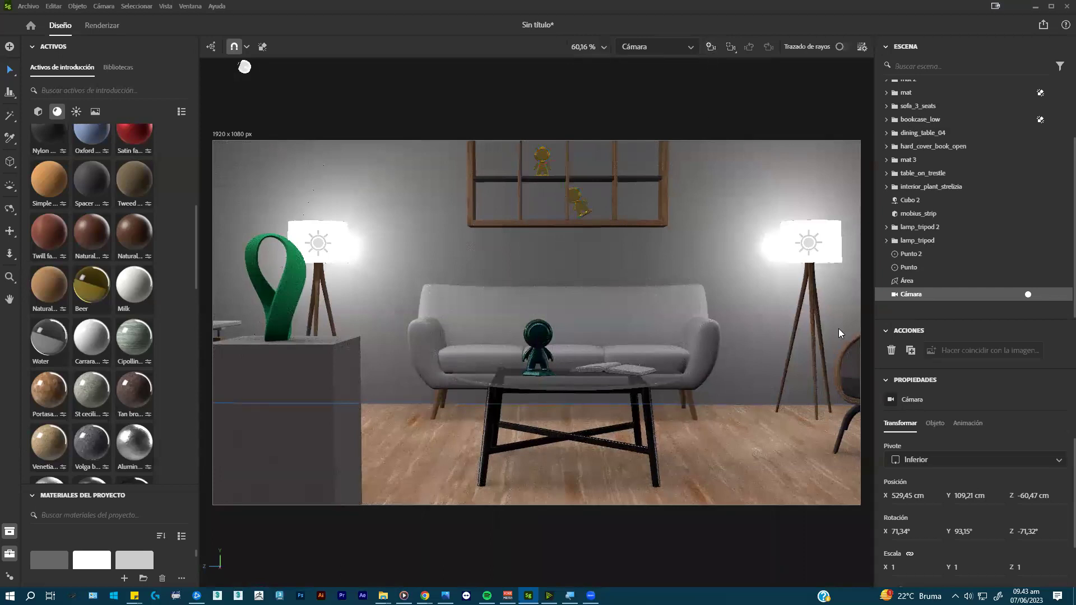
{"action": "left_click", "coordinate": [935, 424]}
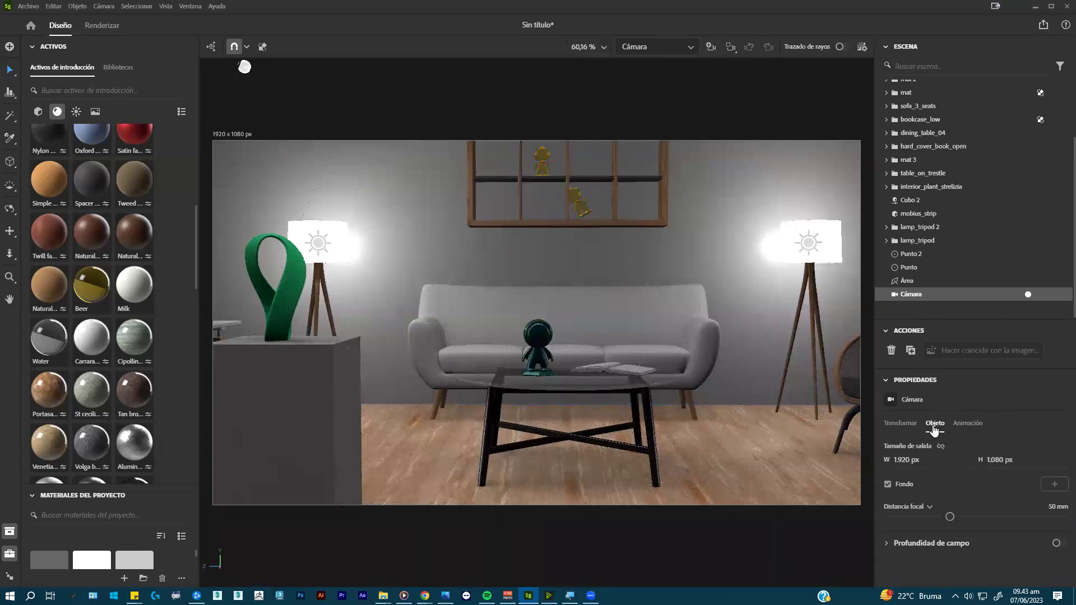
{"action": "left_click_drag", "start_coordinate": [949, 517], "coordinate": [926, 517]}
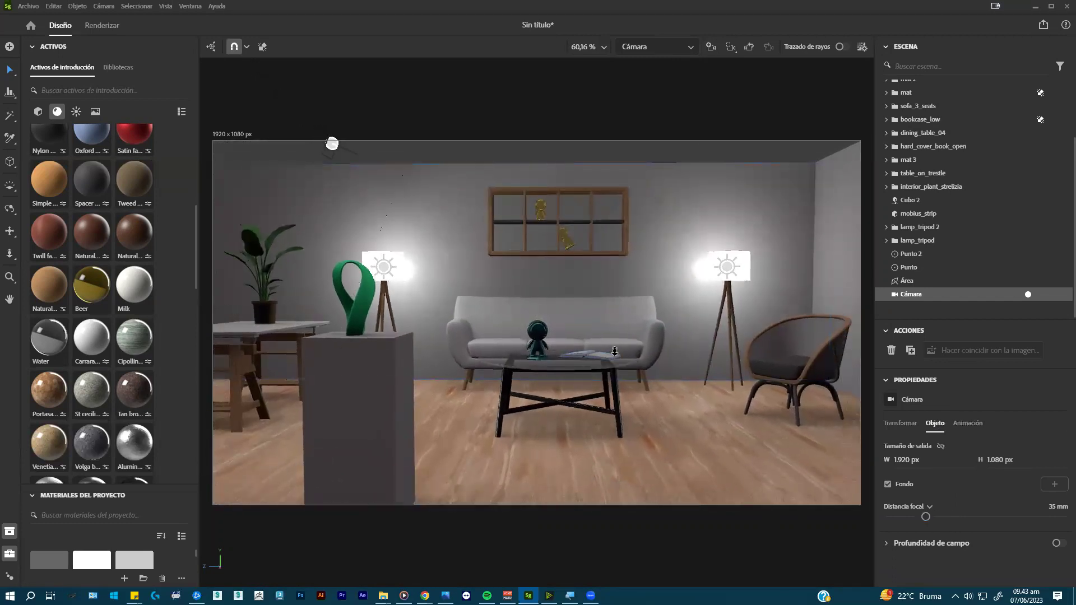
{"action": "scroll", "coordinate": [615, 352], "scroll_direction": "down", "scroll_amount": 3}
{"action": "scroll", "coordinate": [620, 376], "scroll_direction": "up", "scroll_amount": 6}
{"action": "scroll", "coordinate": [578, 344], "scroll_direction": "down", "scroll_amount": 2}
- Frame the whole living room, including the left lamp, and preview it ray-traced
{"action": "middle_click_drag", "start_coordinate": [578, 343], "coordinate": [622, 340]}
{"action": "right_click_drag", "start_coordinate": [622, 340], "coordinate": [637, 341]}
{"action": "left_click_drag", "start_coordinate": [638, 340], "coordinate": [612, 346], "text": "alt"}
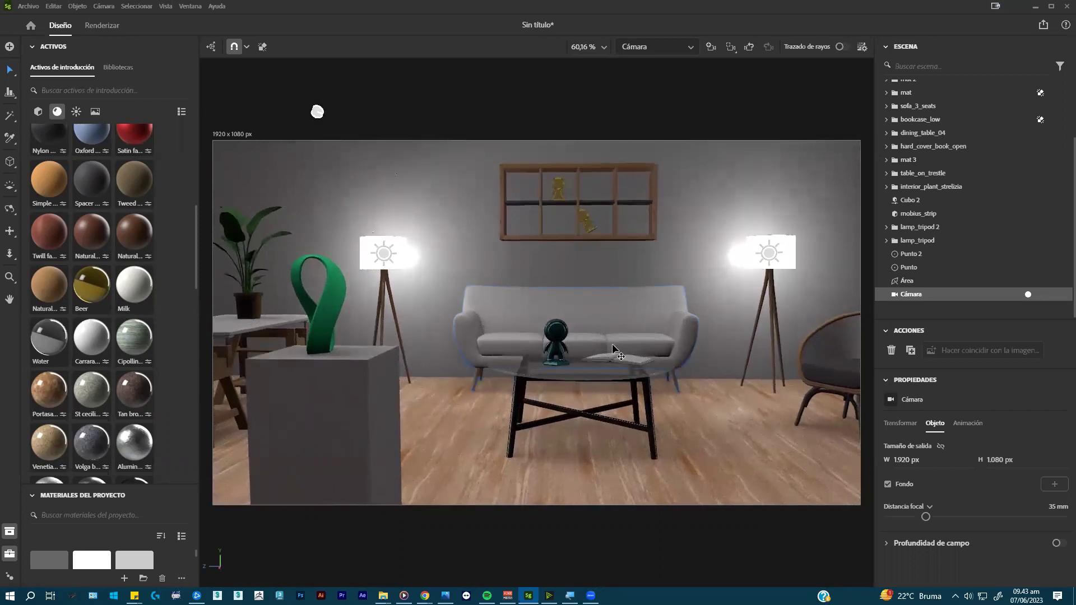
{"action": "middle_click_drag", "start_coordinate": [613, 346], "coordinate": [612, 343]}
{"action": "left_click_drag", "start_coordinate": [612, 343], "coordinate": [613, 345], "text": "alt"}
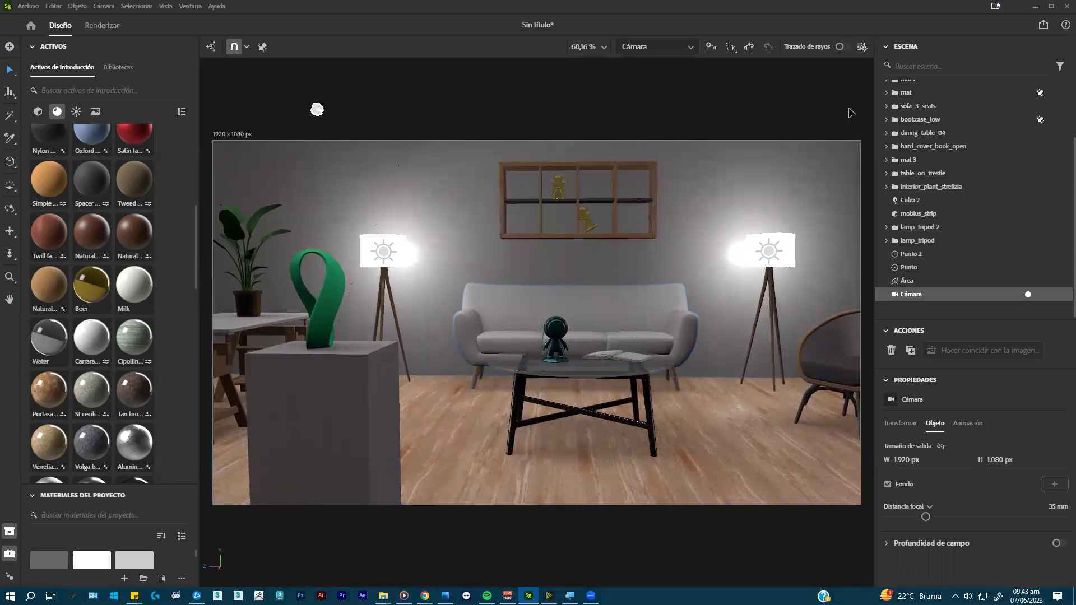
{"action": "left_click", "coordinate": [843, 48]}
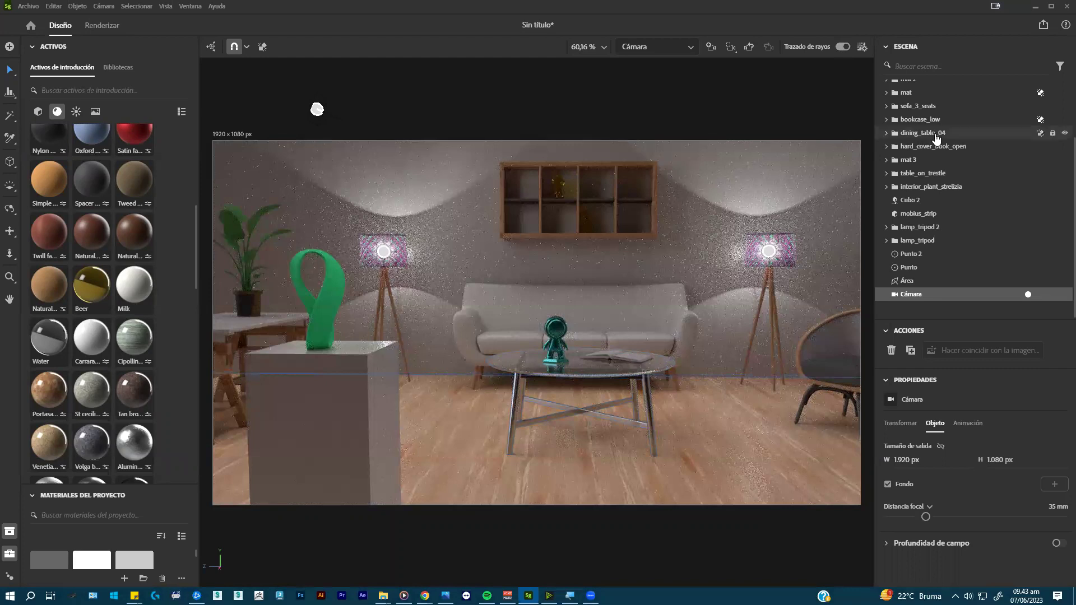
- Set the Environment light intensity to 16% in its Lights settings
{"action": "scroll", "coordinate": [929, 88], "scroll_direction": "up", "scroll_amount": 3}
{"action": "left_click", "coordinate": [929, 88]}
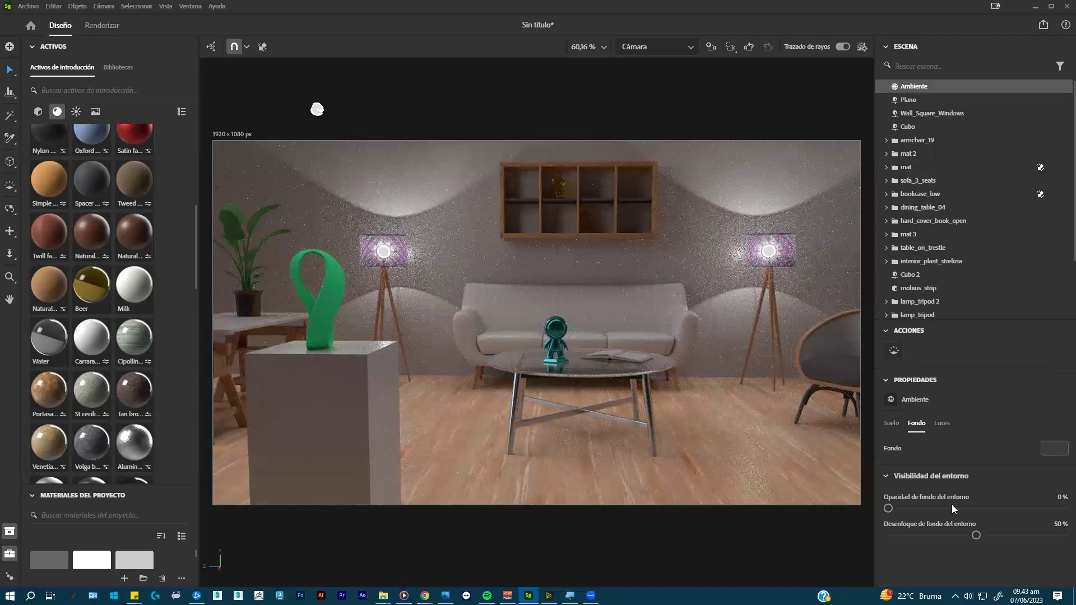
{"action": "left_click", "coordinate": [948, 427]}
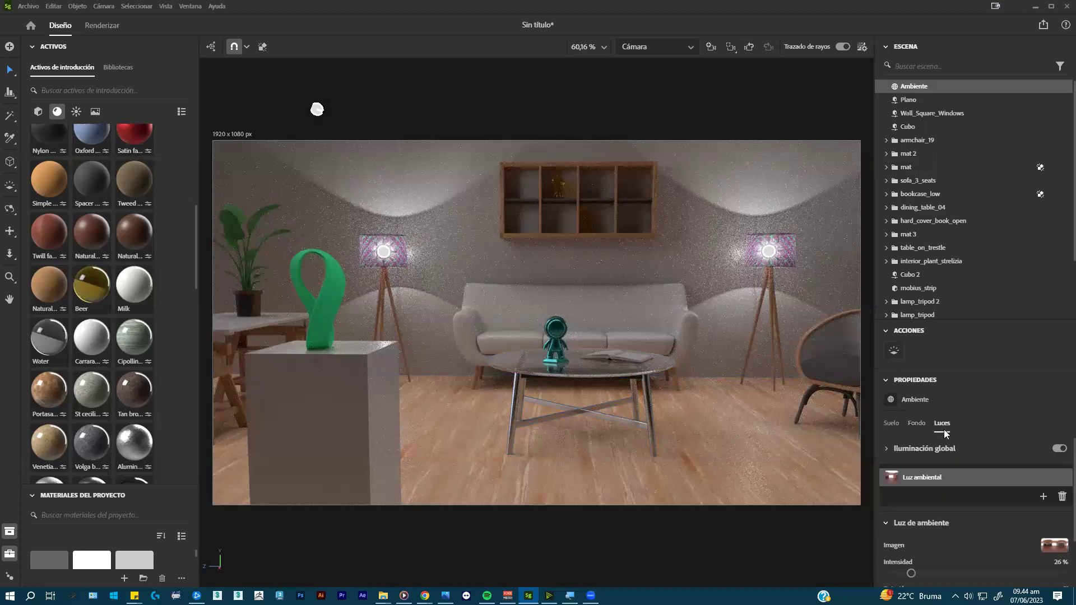
{"action": "scroll", "coordinate": [911, 519], "scroll_direction": "down", "scroll_amount": 2}
{"action": "left_click_drag", "start_coordinate": [911, 510], "coordinate": [867, 513]}
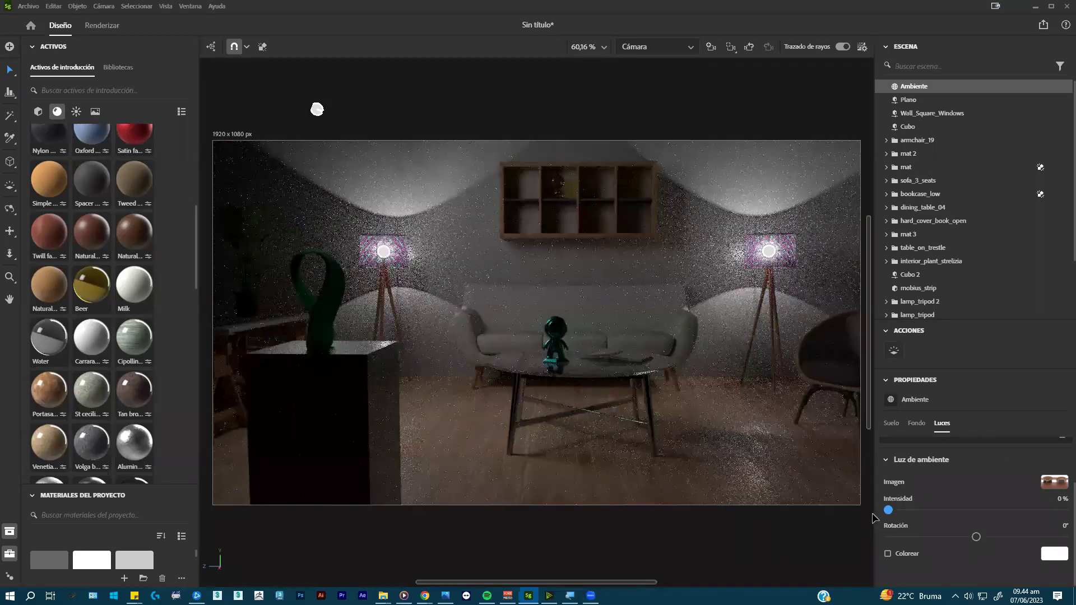
{"action": "left_click_drag", "start_coordinate": [888, 510], "coordinate": [895, 526]}
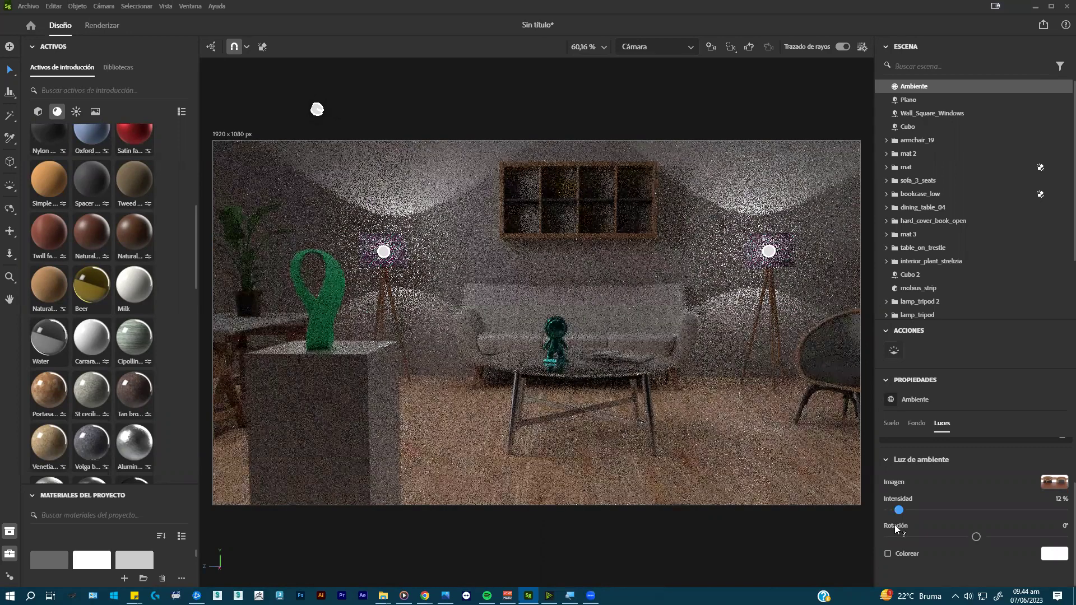
{"action": "mouse_move", "coordinate": [895, 528]}
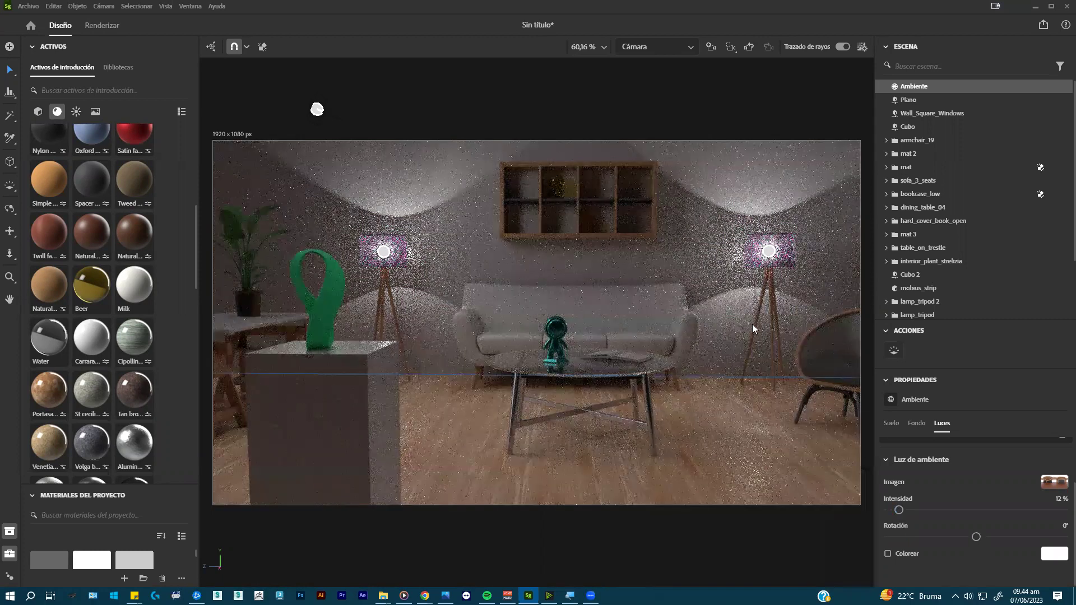
{"action": "left_click_drag", "start_coordinate": [899, 510], "coordinate": [903, 510]}
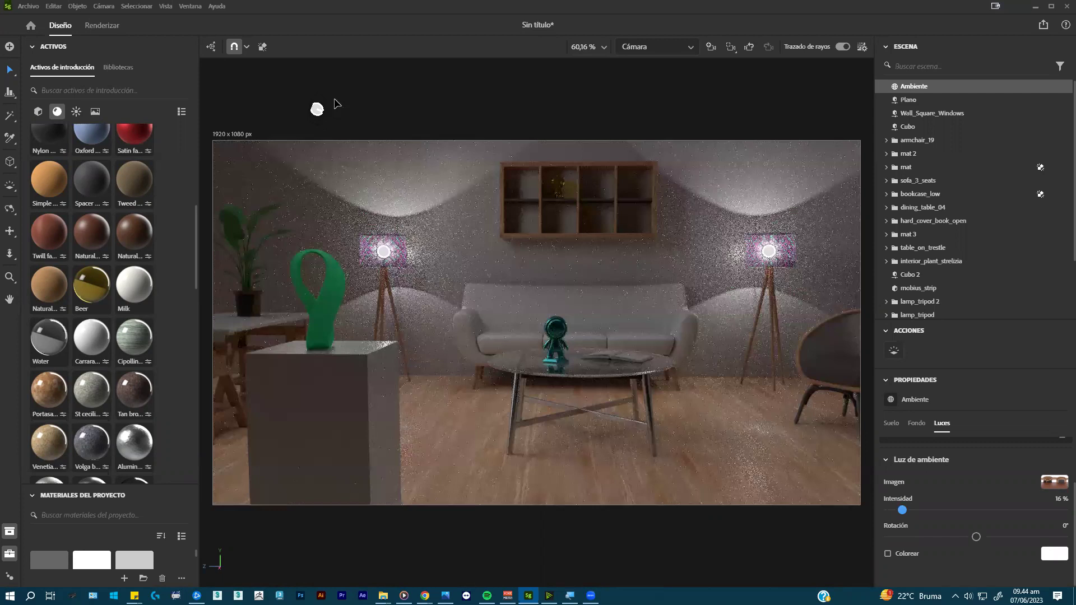
- Select the area light above the room and set its intensity to 158%
{"action": "left_click", "coordinate": [317, 110]}
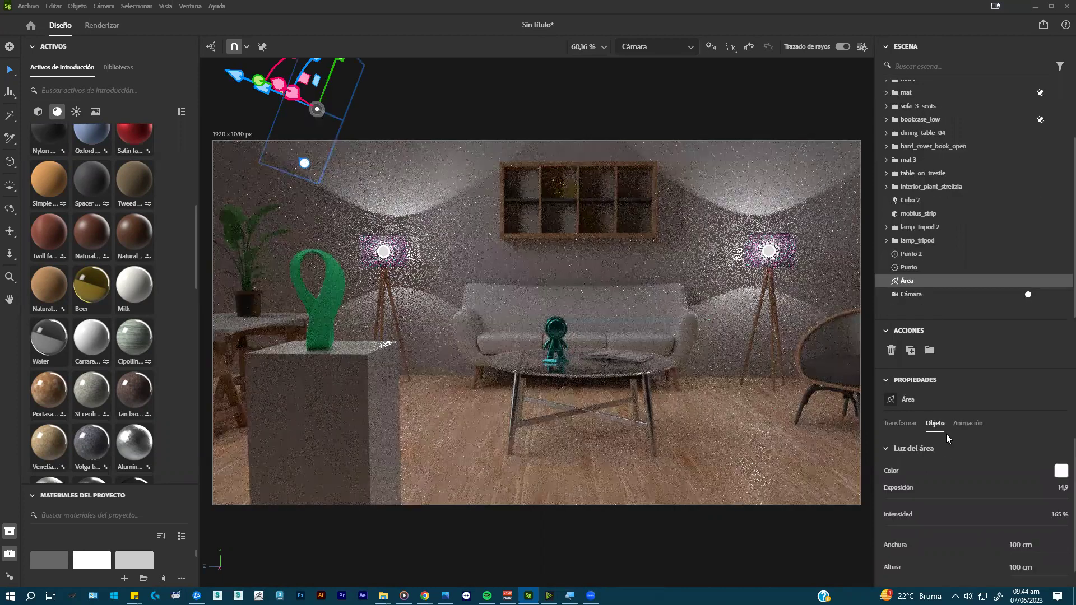
{"action": "left_click", "coordinate": [1053, 527]}
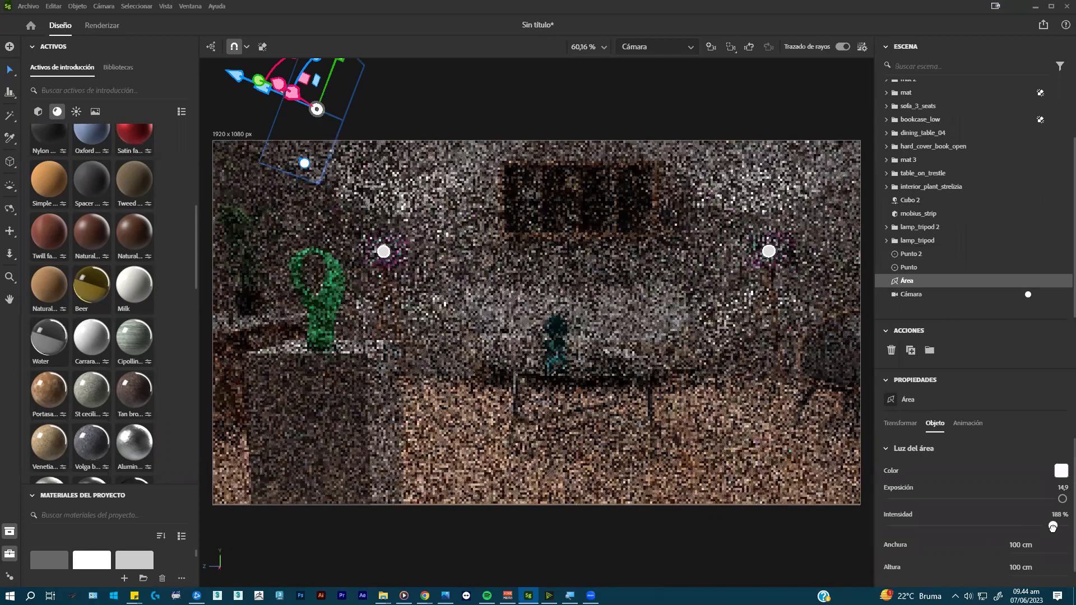
{"action": "left_click_drag", "start_coordinate": [1053, 527], "coordinate": [1065, 527]}
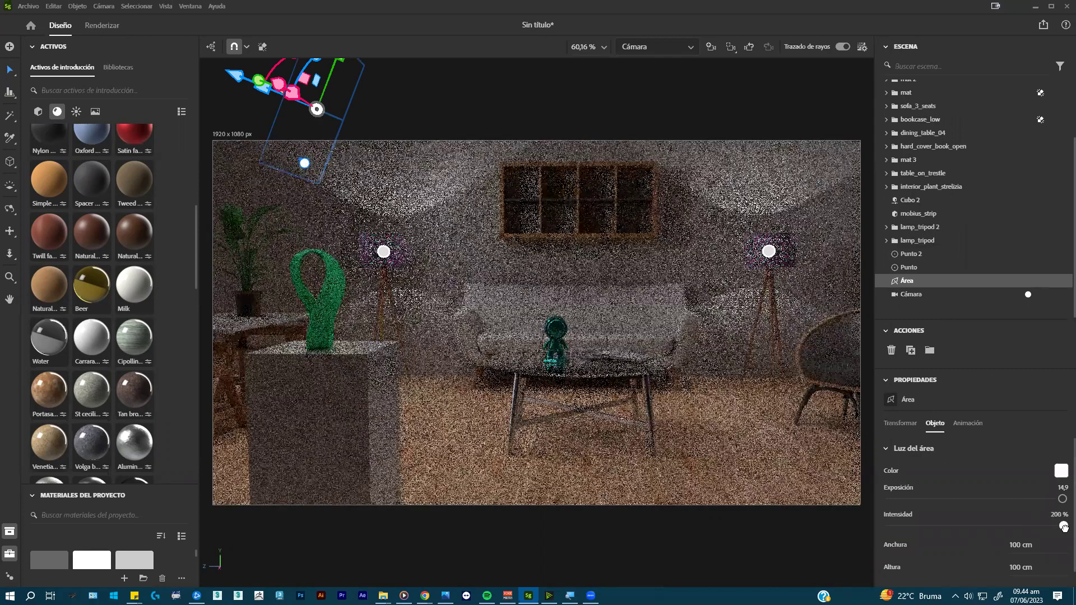
{"action": "left_click", "coordinate": [1026, 528]}
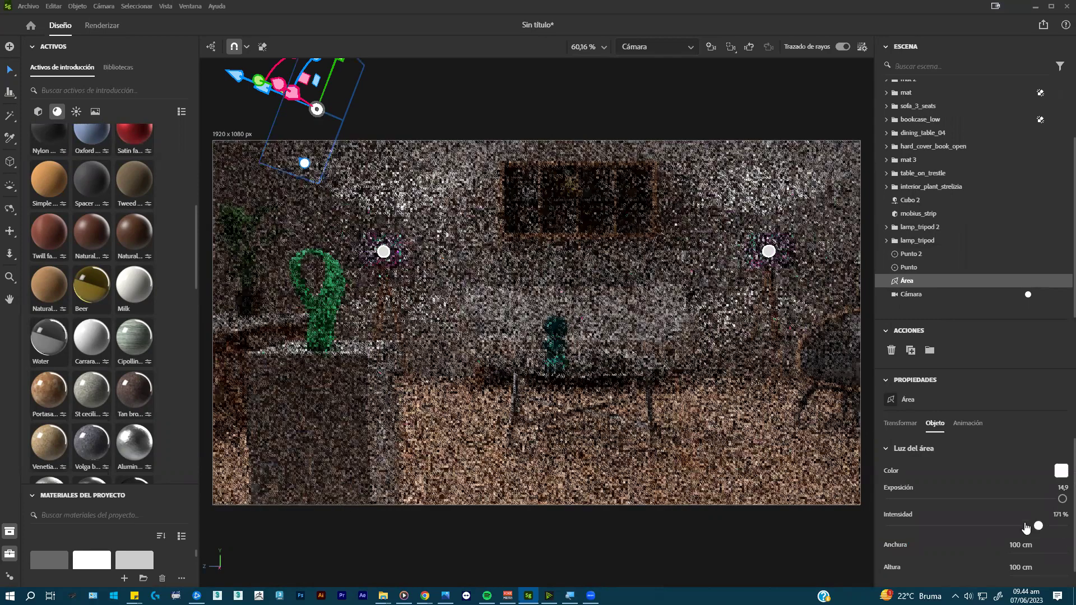
{"action": "left_click", "coordinate": [1014, 526]}
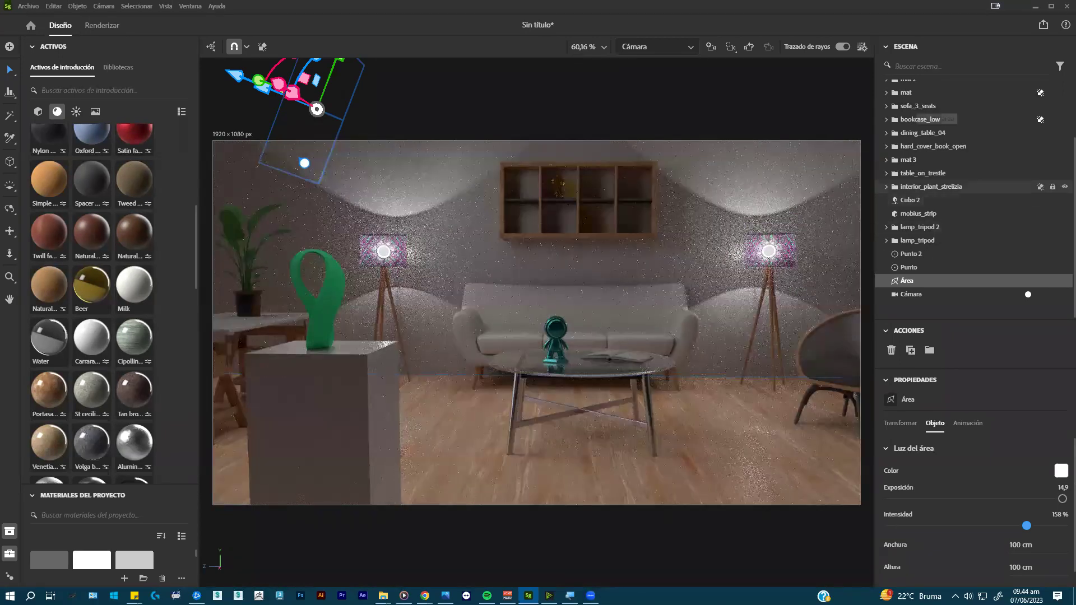
{"action": "scroll", "coordinate": [1054, 187], "scroll_direction": "up", "scroll_amount": 2}
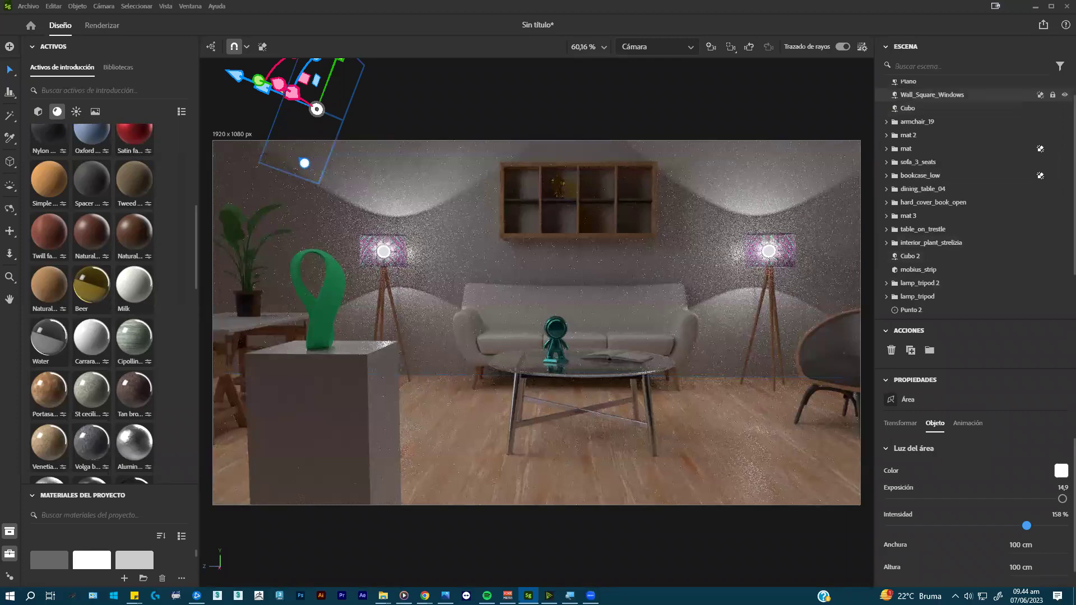
{"action": "left_click", "coordinate": [1036, 6]}
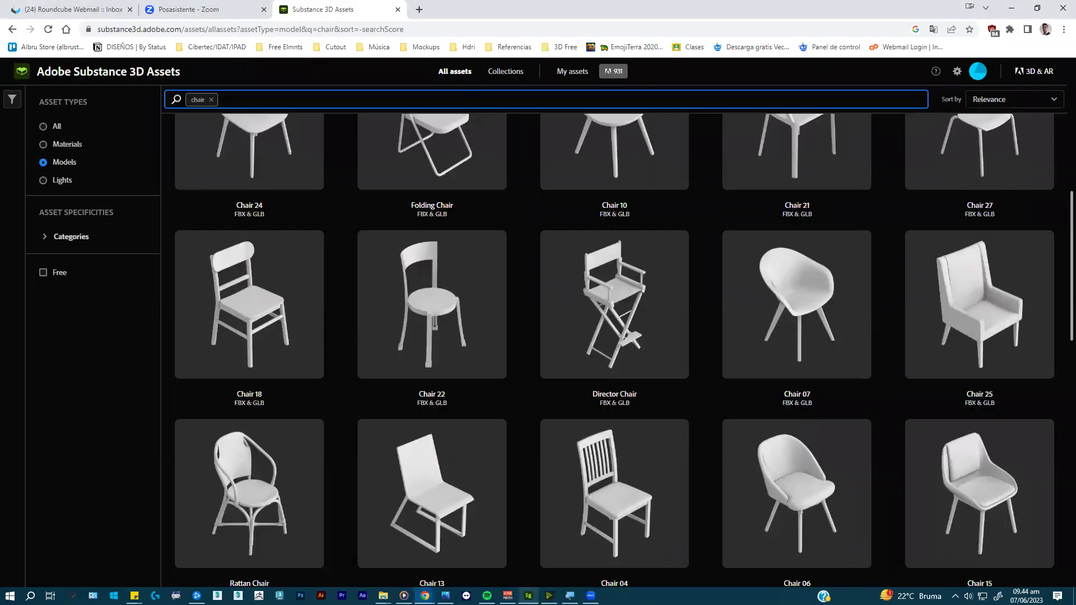
- Select Ambiente and set the Luz de ambiente intensity to 27%, undoing an overshoot to 33%
{"action": "left_click", "coordinate": [528, 596]}
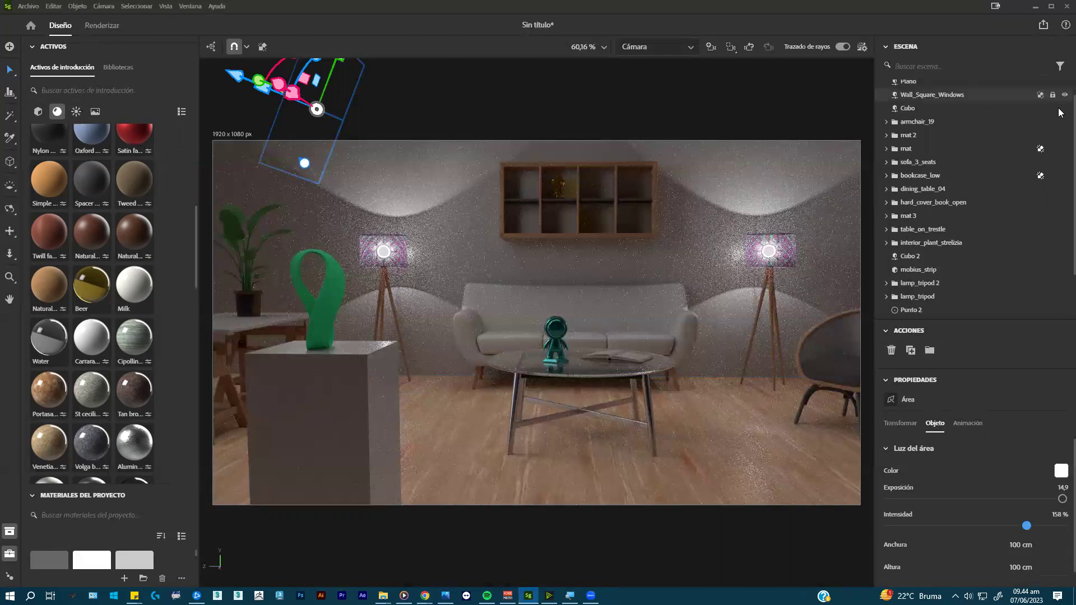
{"action": "scroll", "coordinate": [1059, 111], "scroll_direction": "up", "scroll_amount": 1}
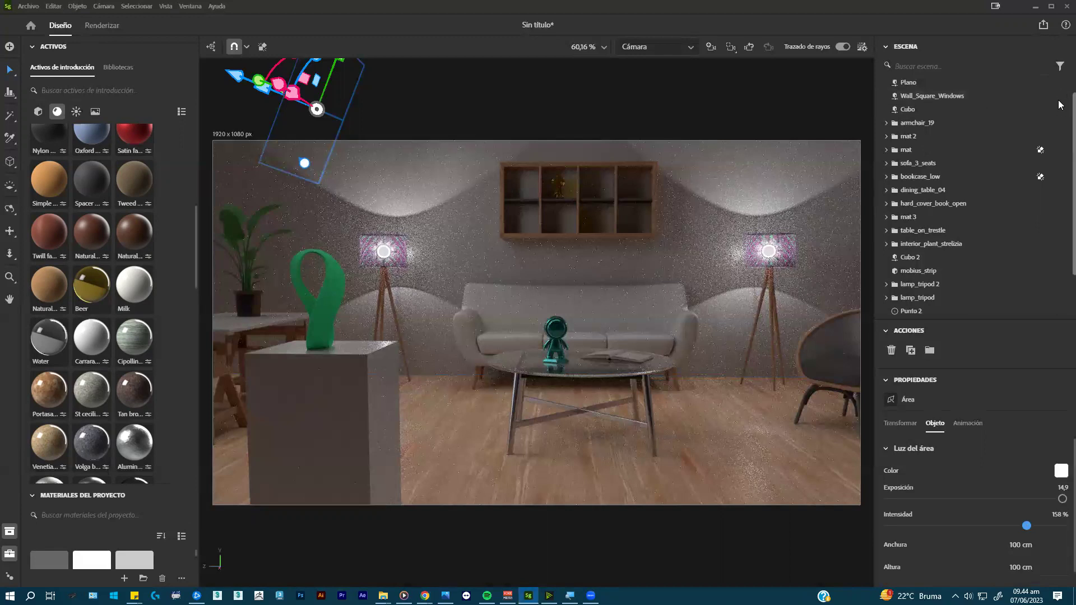
{"action": "scroll", "coordinate": [1060, 105], "scroll_direction": "up", "scroll_amount": 1}
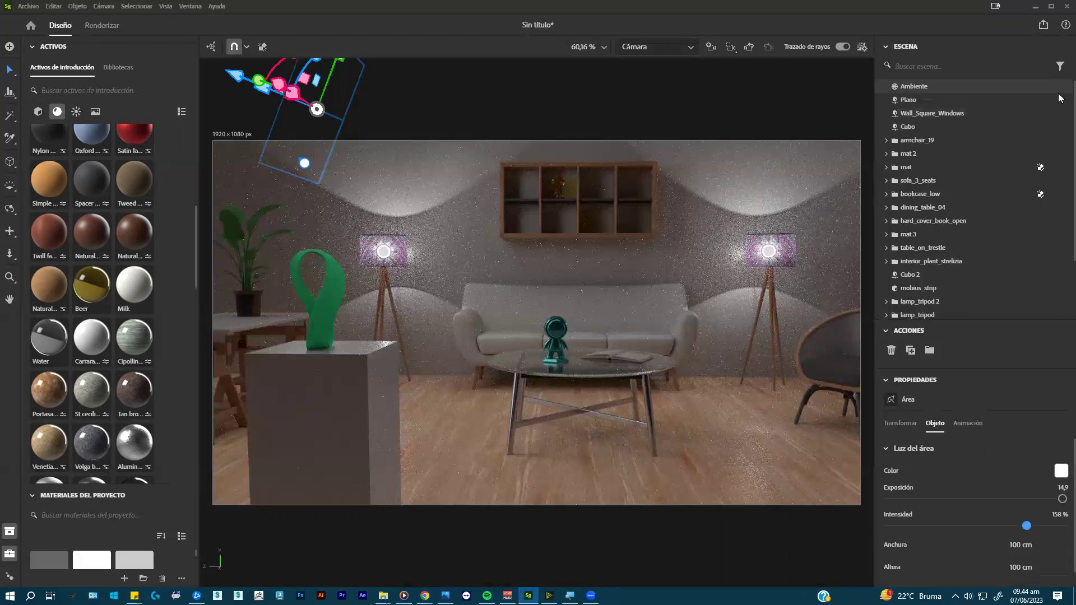
{"action": "left_click", "coordinate": [926, 88]}
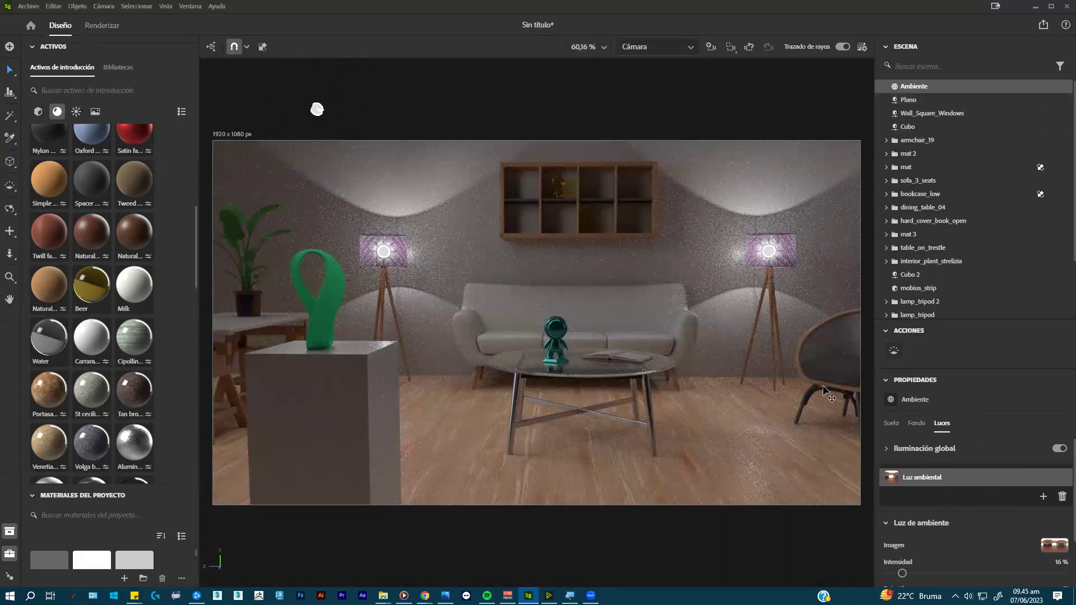
{"action": "left_click", "coordinate": [911, 575]}
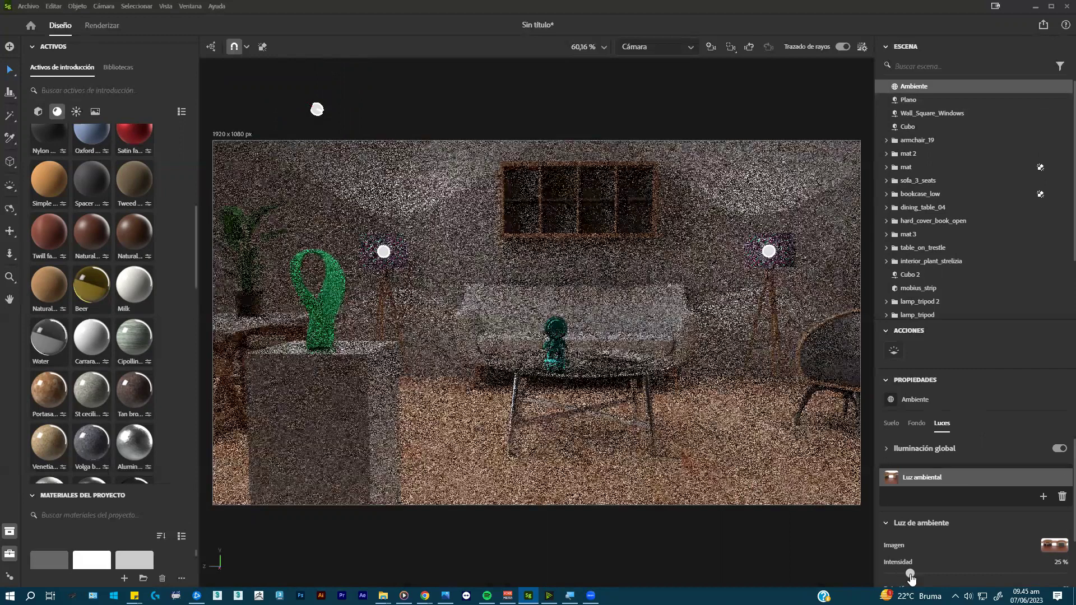
{"action": "left_click_drag", "start_coordinate": [912, 576], "coordinate": [919, 578]}
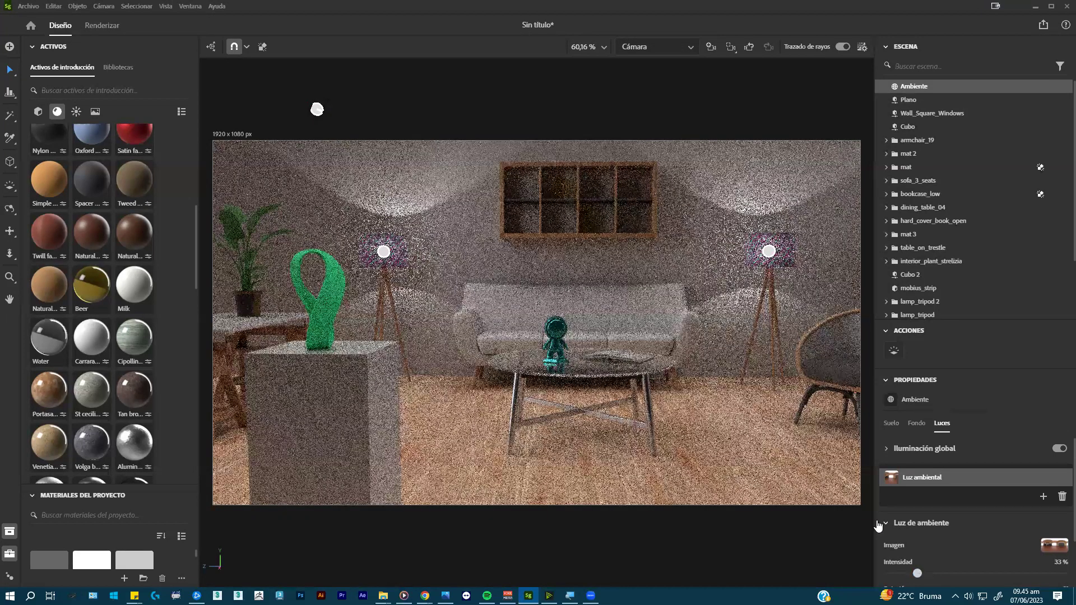
{"action": "key", "text": "ctrl+z"}
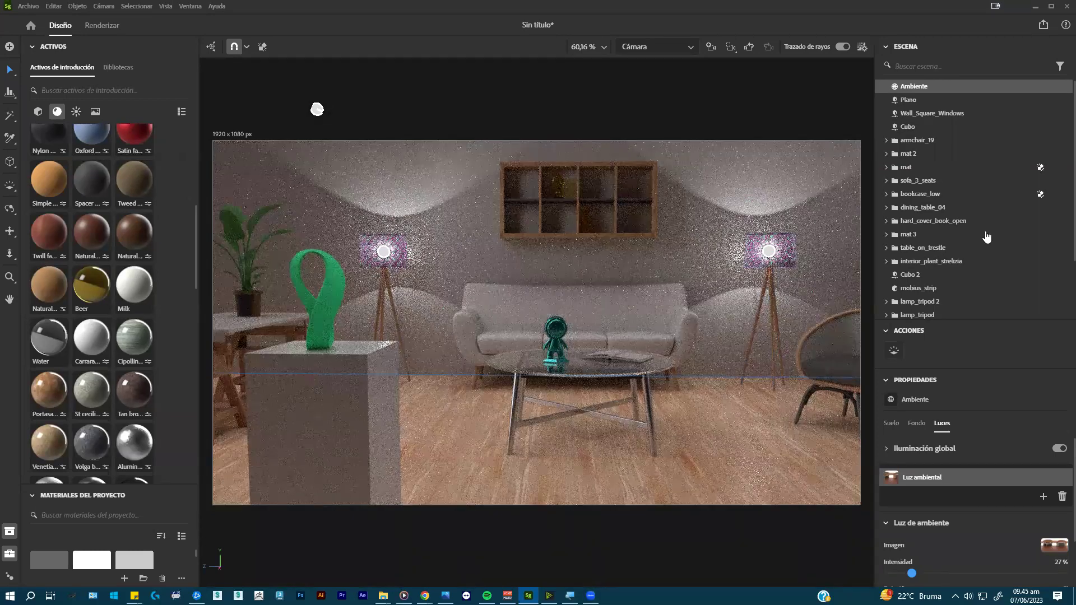
{"action": "key", "text": "alt+Tab"}
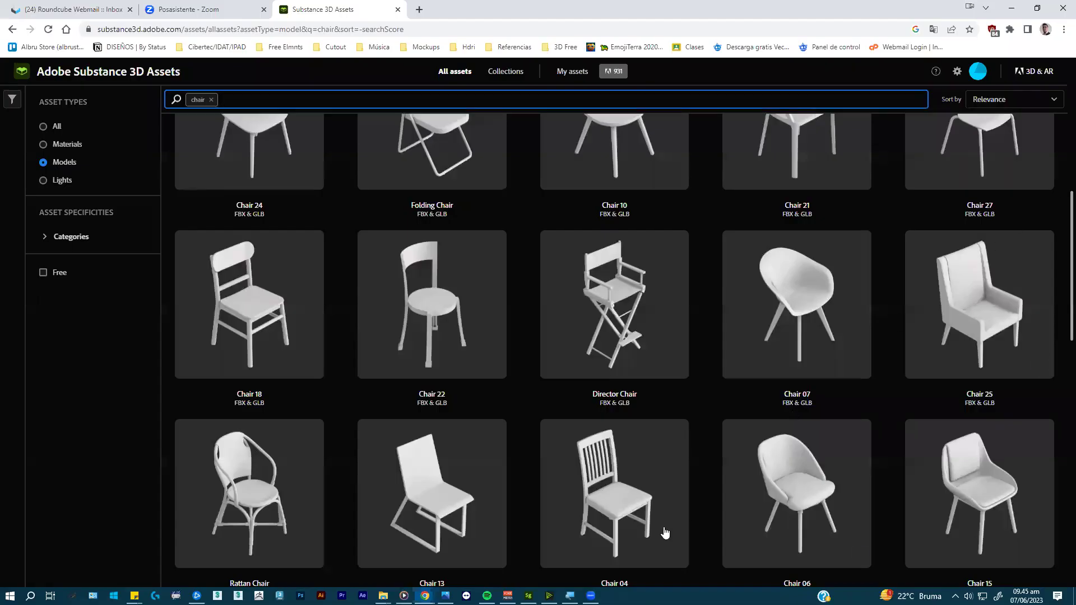
{"action": "key", "text": "alt+Tab"}
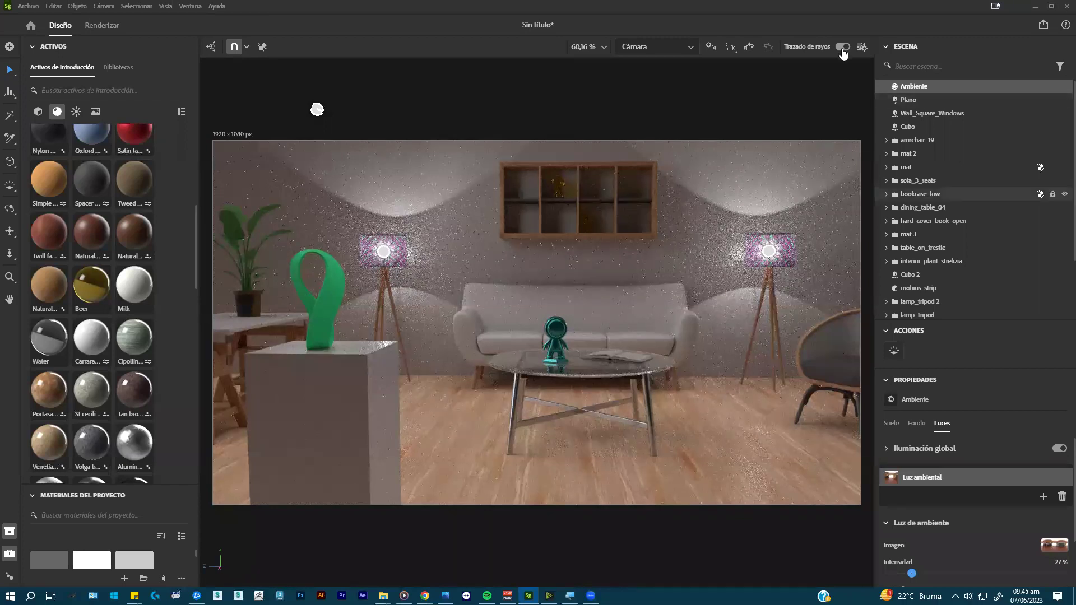
{"action": "scroll", "coordinate": [940, 255], "scroll_direction": "down", "scroll_amount": 3}
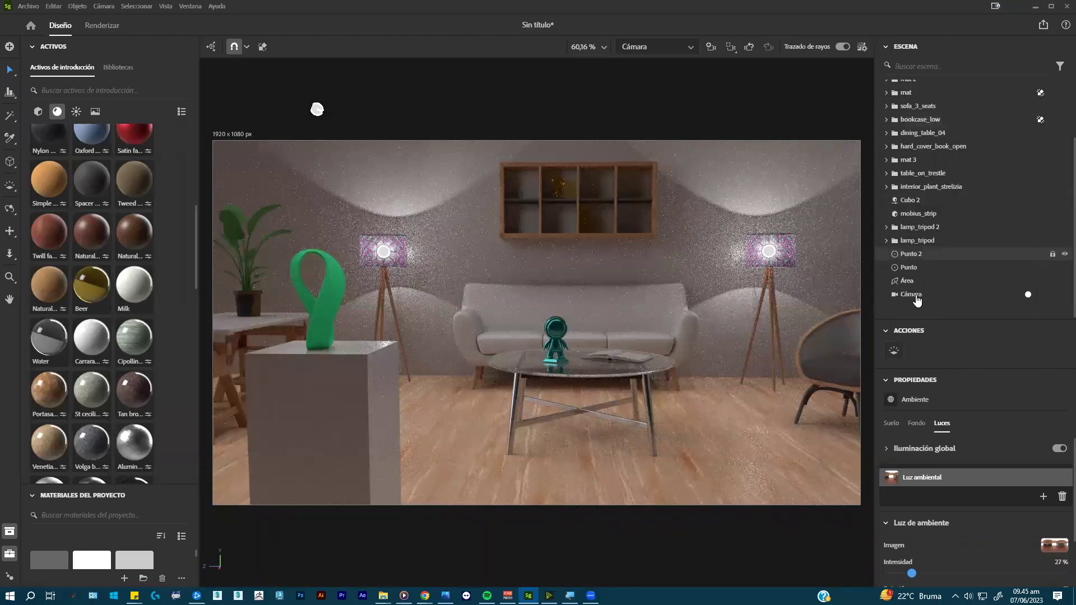
- Enable the camera's Profundidad de campo and set the focus point on the teal figure
{"action": "left_click", "coordinate": [912, 294]}
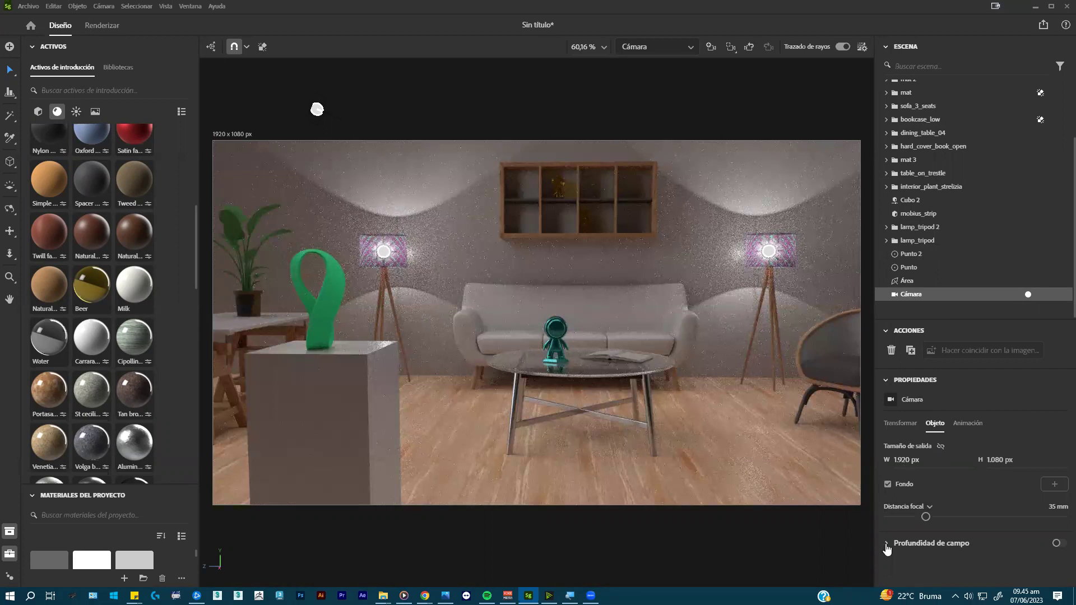
{"action": "left_click", "coordinate": [1058, 545]}
{"action": "left_click", "coordinate": [1058, 544]}
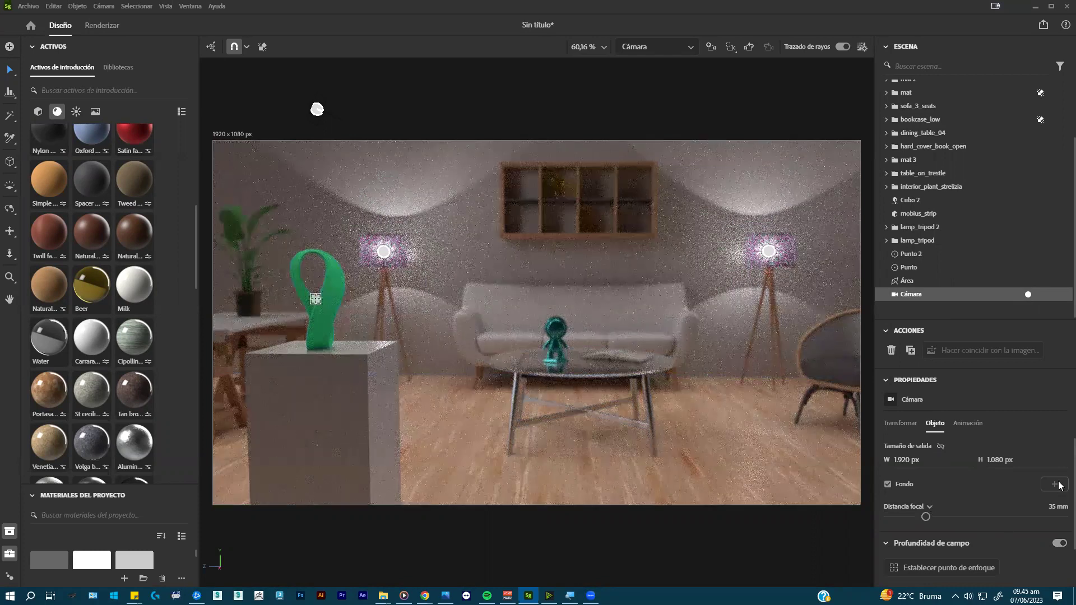
{"action": "scroll", "coordinate": [1062, 487], "scroll_direction": "down", "scroll_amount": 1}
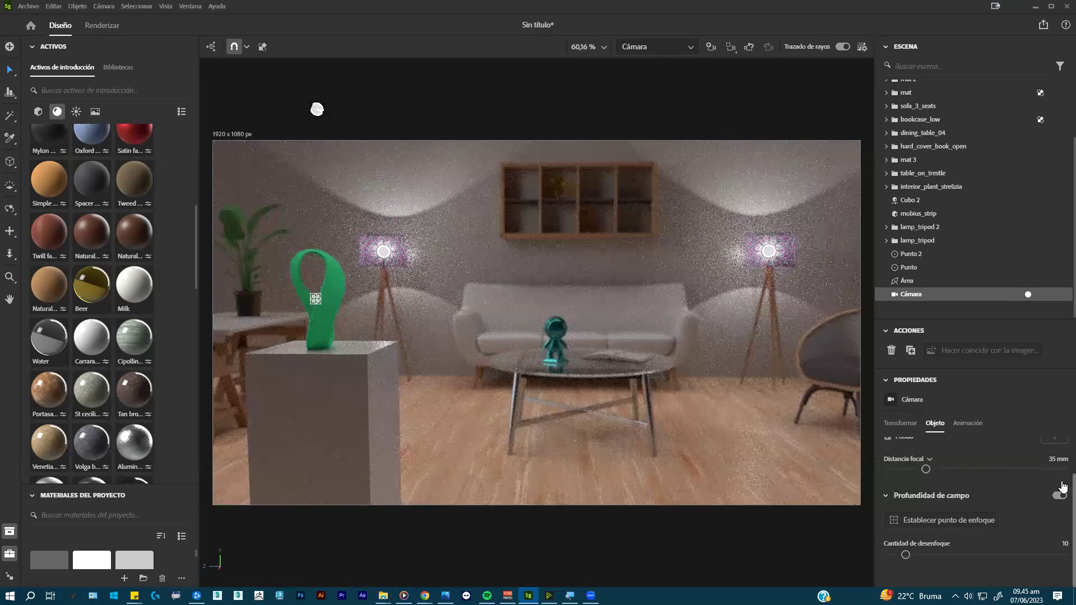
{"action": "left_click", "coordinate": [902, 522]}
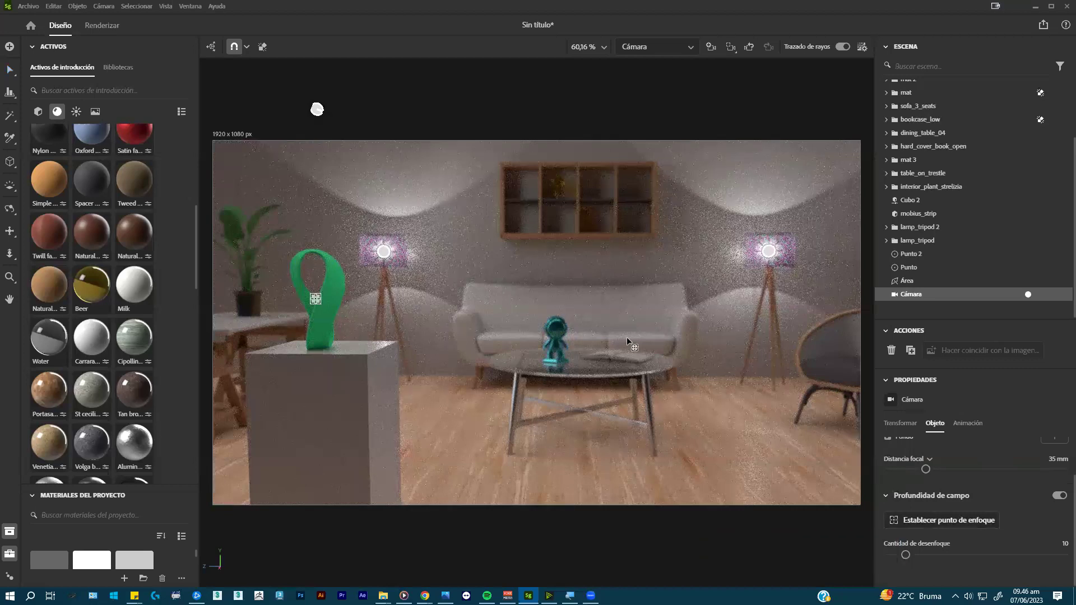
{"action": "left_click", "coordinate": [556, 333]}
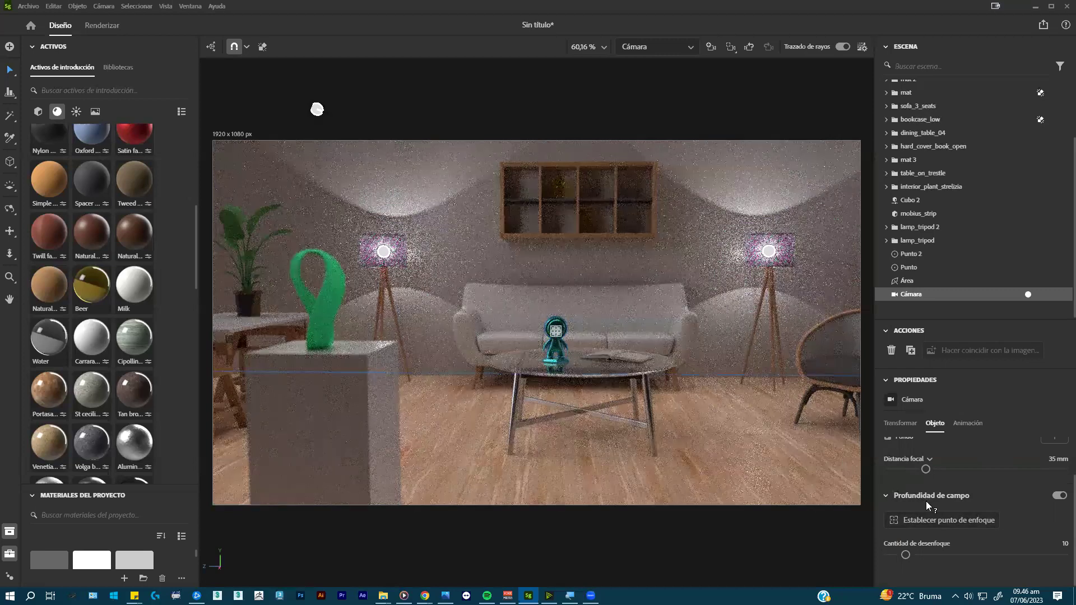
- Set the depth-of-field Cantidad de desenfoque to 55,6
{"action": "left_click", "coordinate": [959, 556]}
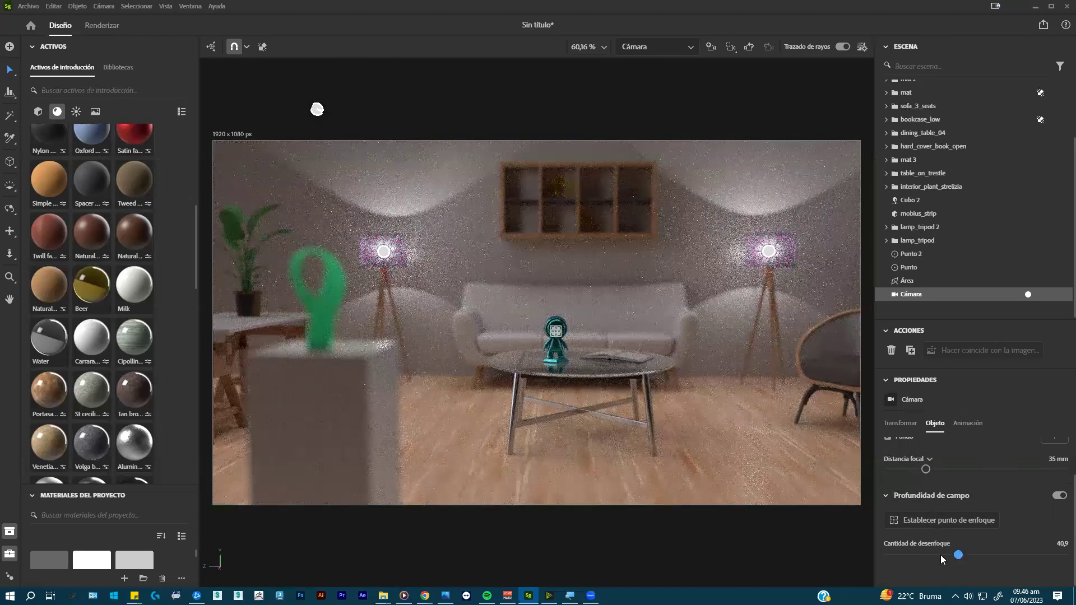
{"action": "left_click", "coordinate": [933, 555]}
{"action": "left_click_drag", "start_coordinate": [930, 556], "coordinate": [986, 559]}
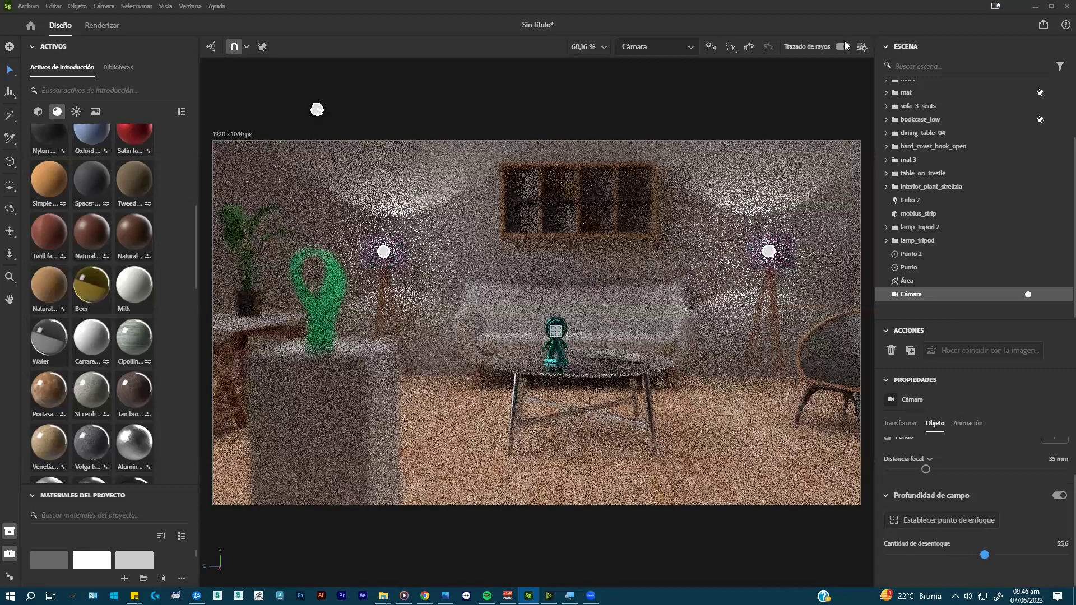
- Toggle ray tracing off and on, then lower the blur amount to 9,9
{"action": "left_click", "coordinate": [842, 46]}
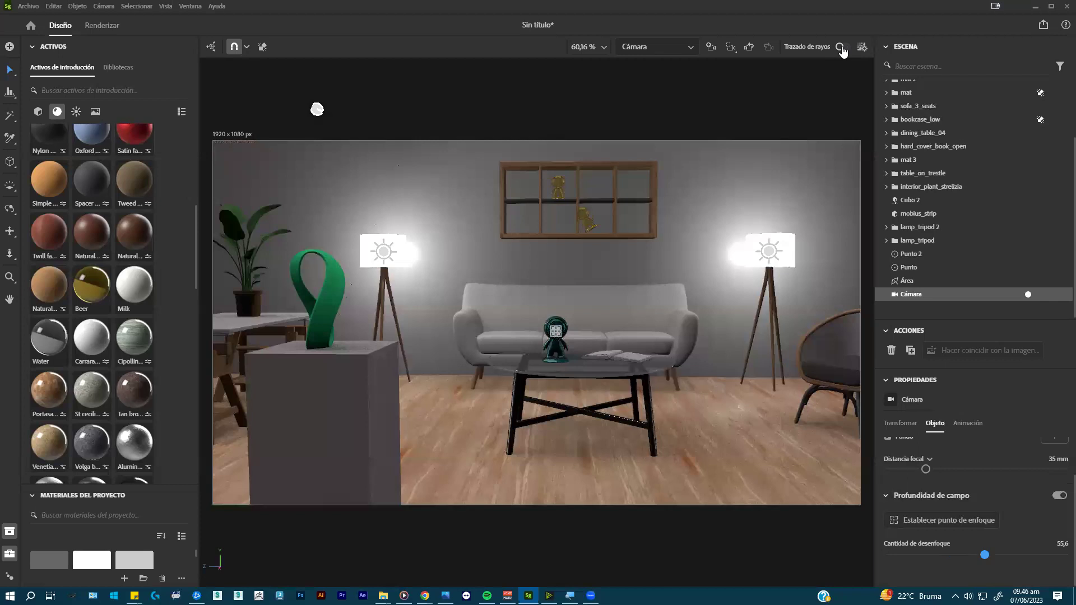
{"action": "left_click", "coordinate": [843, 47]}
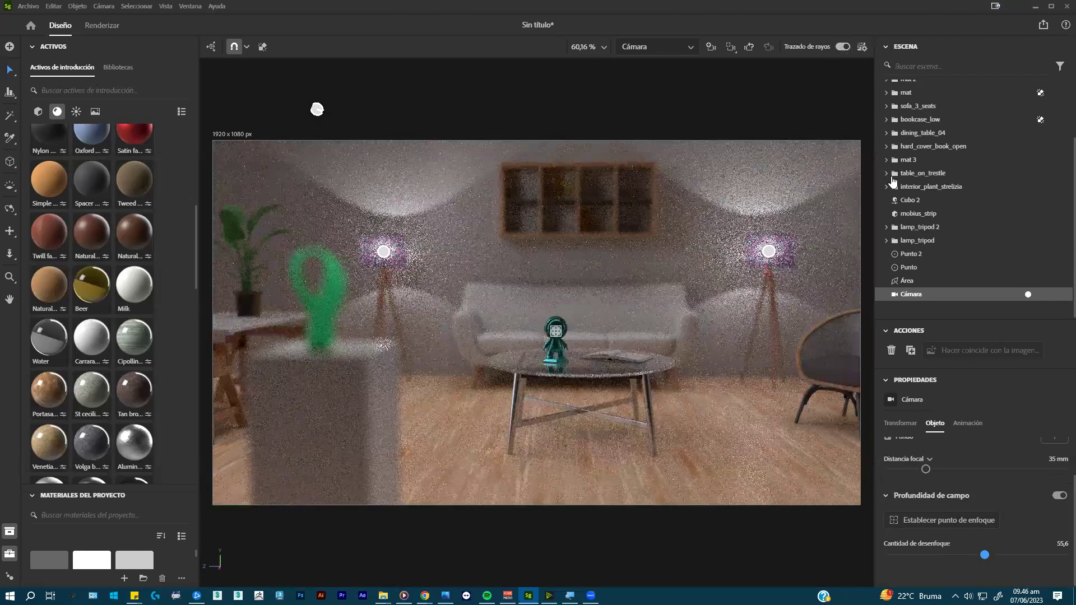
{"action": "left_click", "coordinate": [924, 555]}
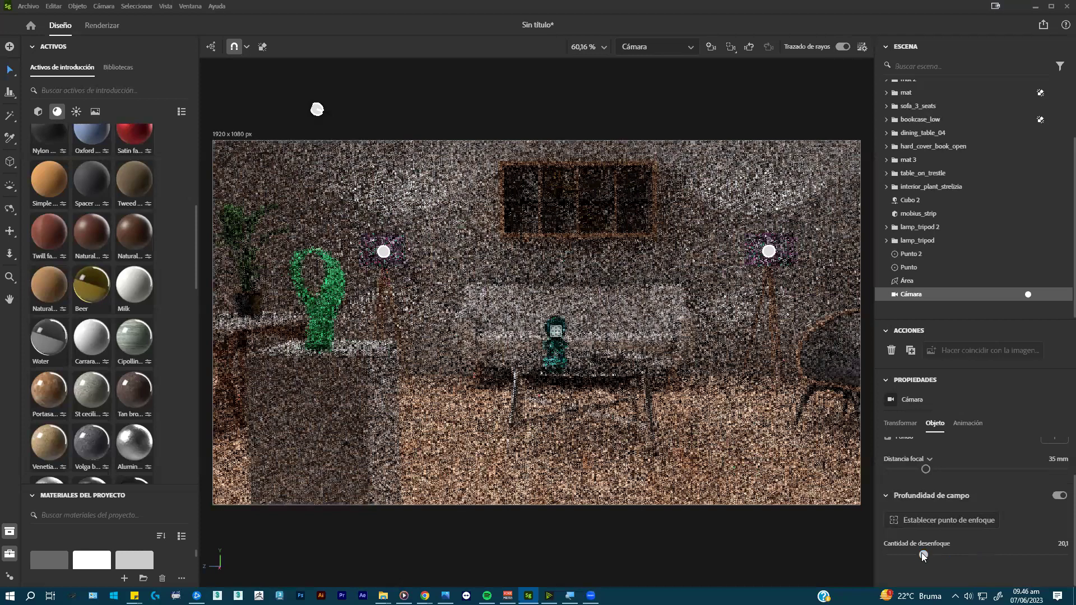
{"action": "left_click_drag", "start_coordinate": [922, 553], "coordinate": [917, 554]}
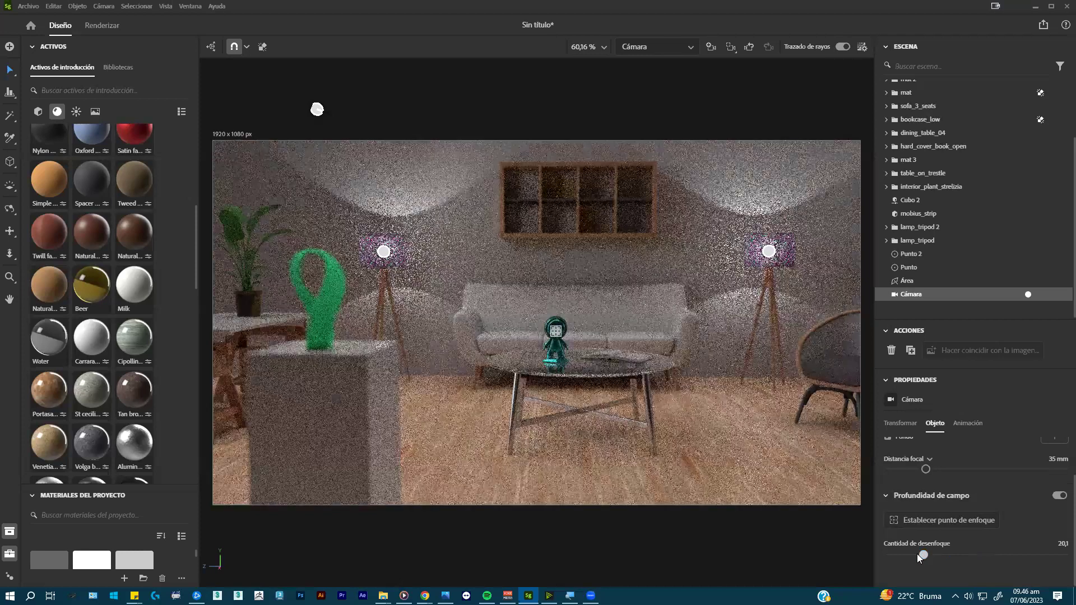
{"action": "left_click", "coordinate": [904, 555]}
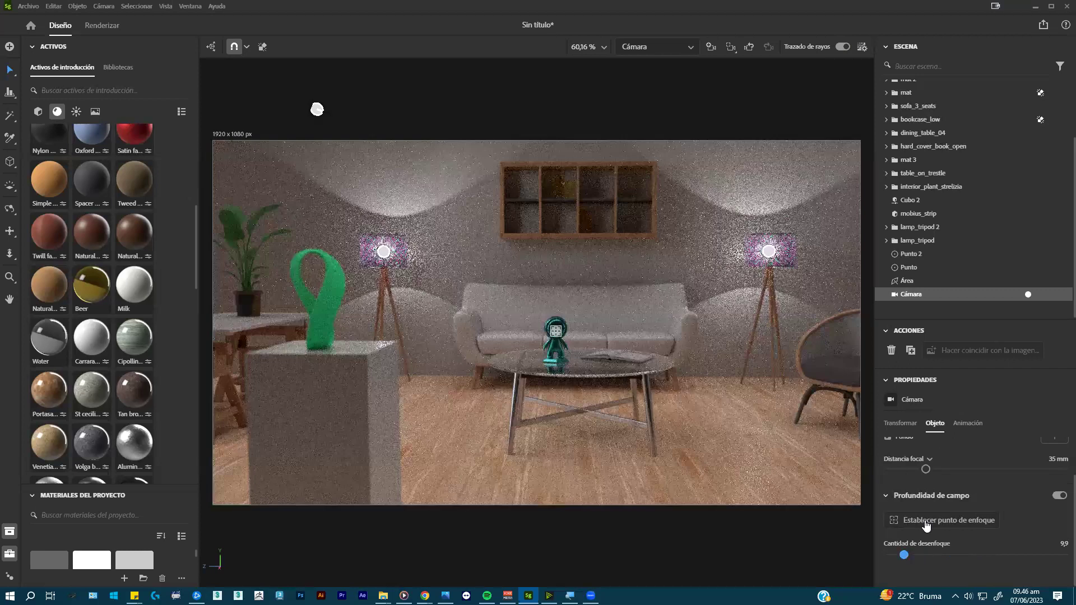
- Refocus the camera on the teal robot's head after trying the potted plant
{"action": "left_click", "coordinate": [926, 522]}
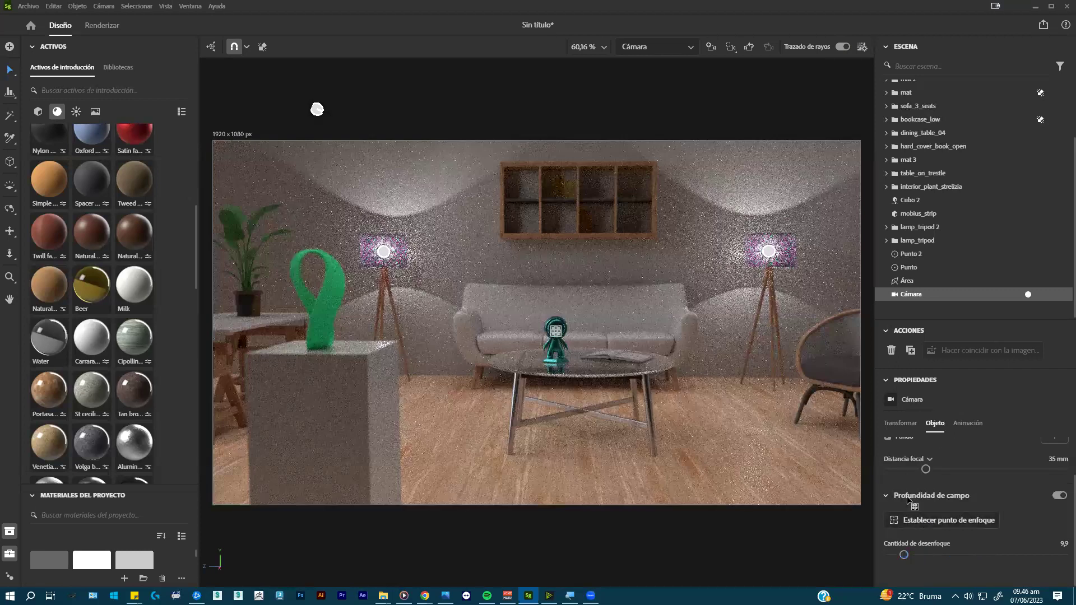
{"action": "left_click", "coordinate": [233, 230]}
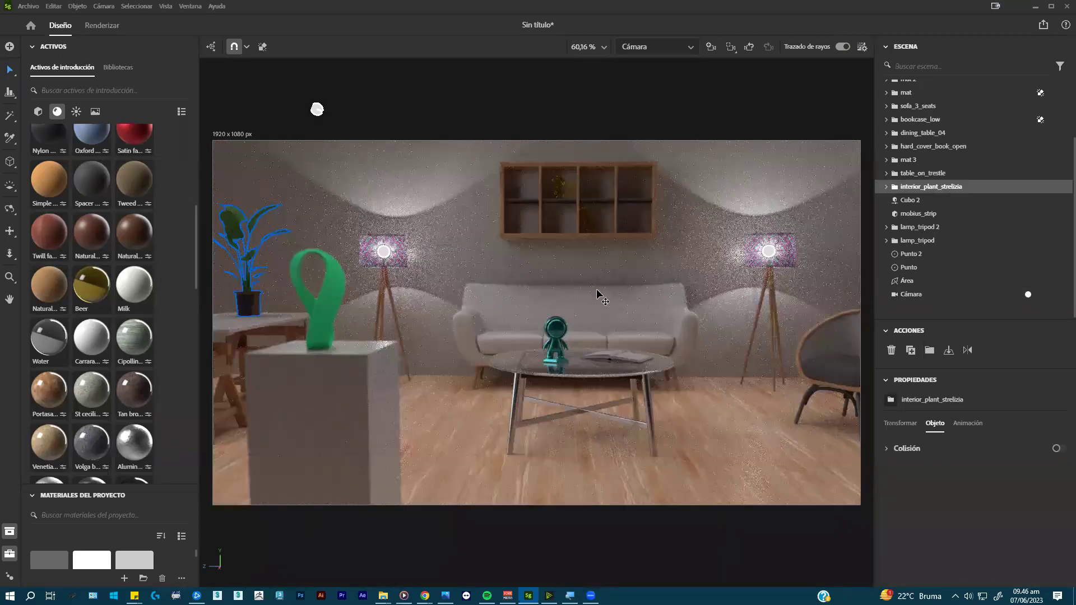
{"action": "left_click", "coordinate": [917, 300]}
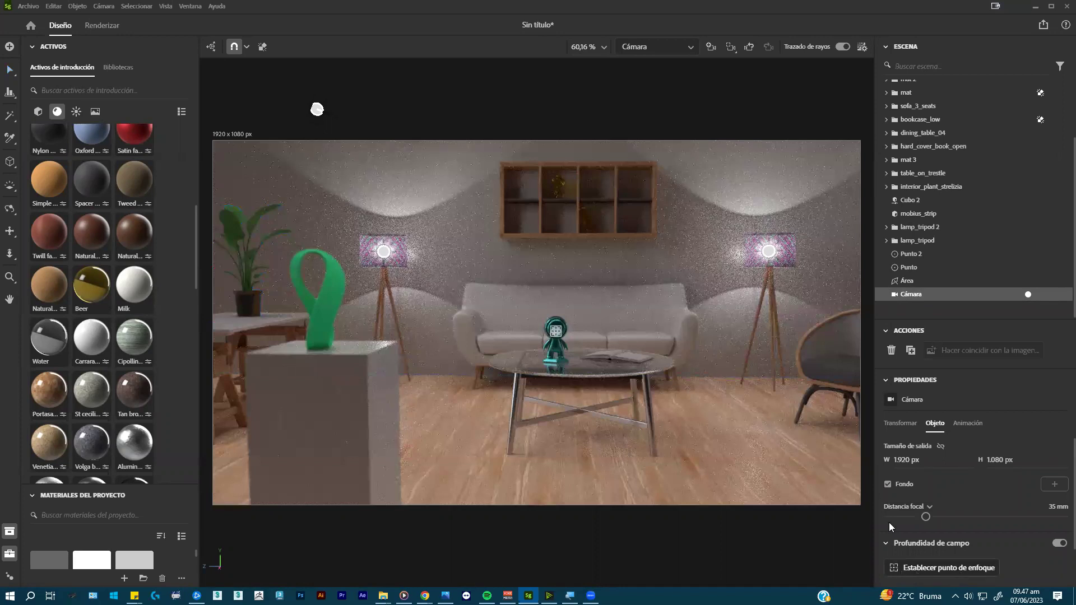
{"action": "left_click", "coordinate": [235, 233]}
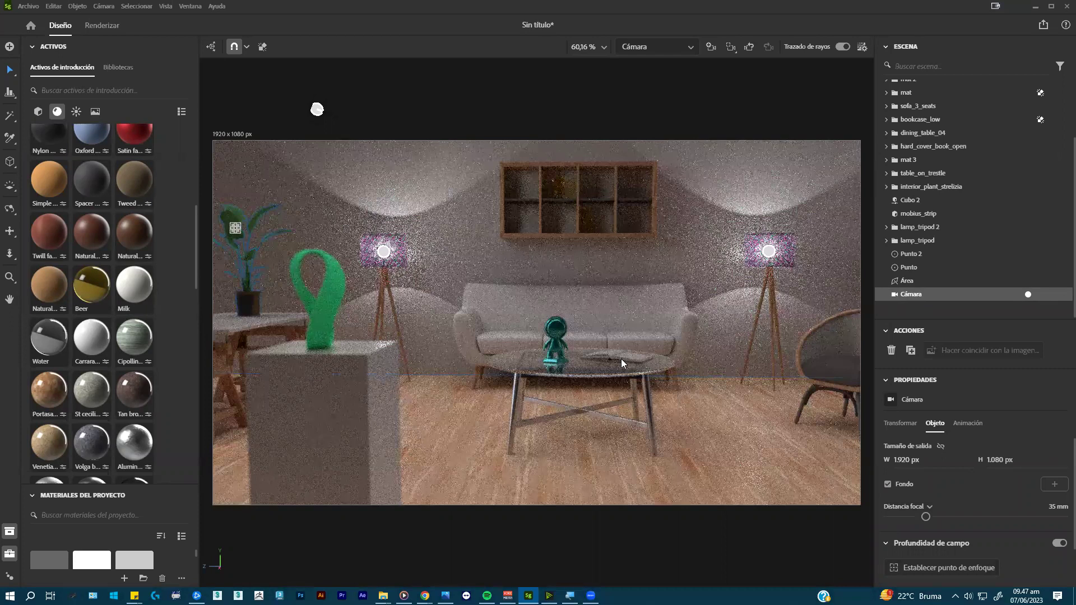
{"action": "left_click", "coordinate": [942, 569]}
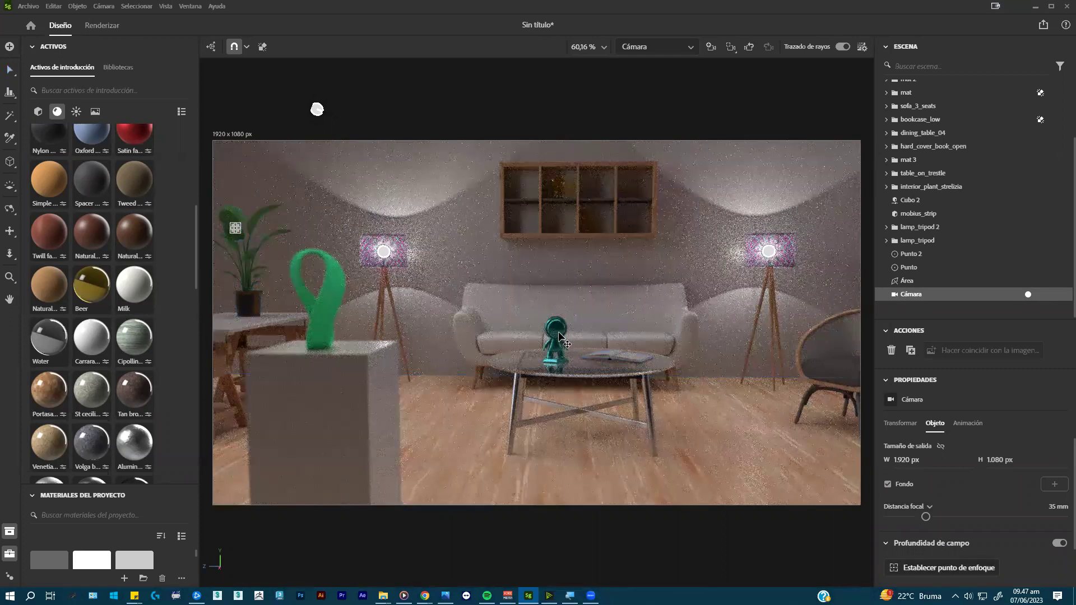
{"action": "left_click", "coordinate": [559, 331]}
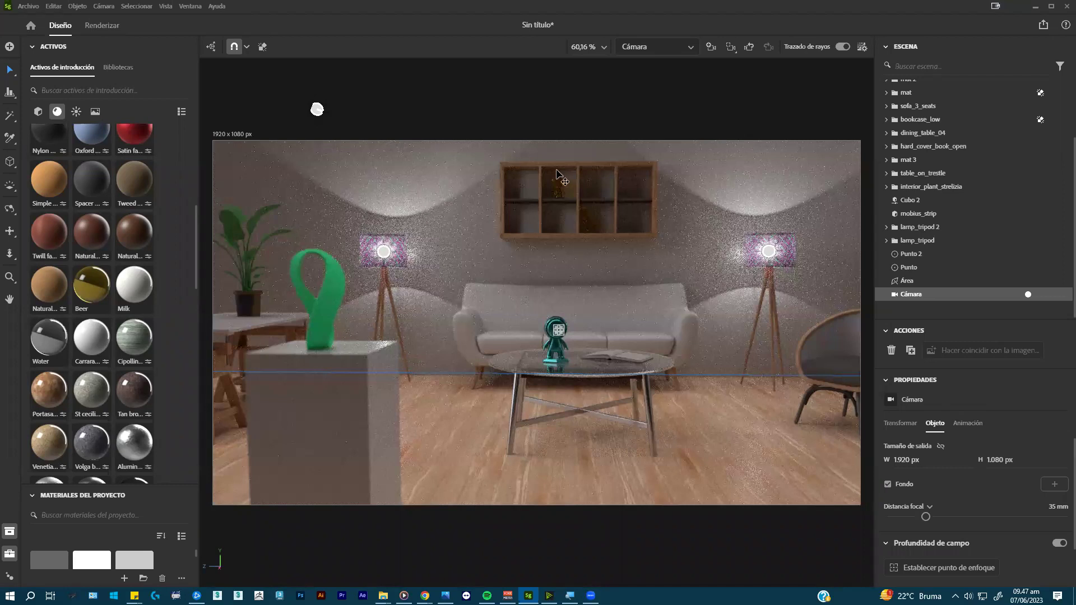
- Turn off the ray-traced viewport preview and open the Renderizar workspace with the Medio preset
{"action": "left_click", "coordinate": [108, 28]}
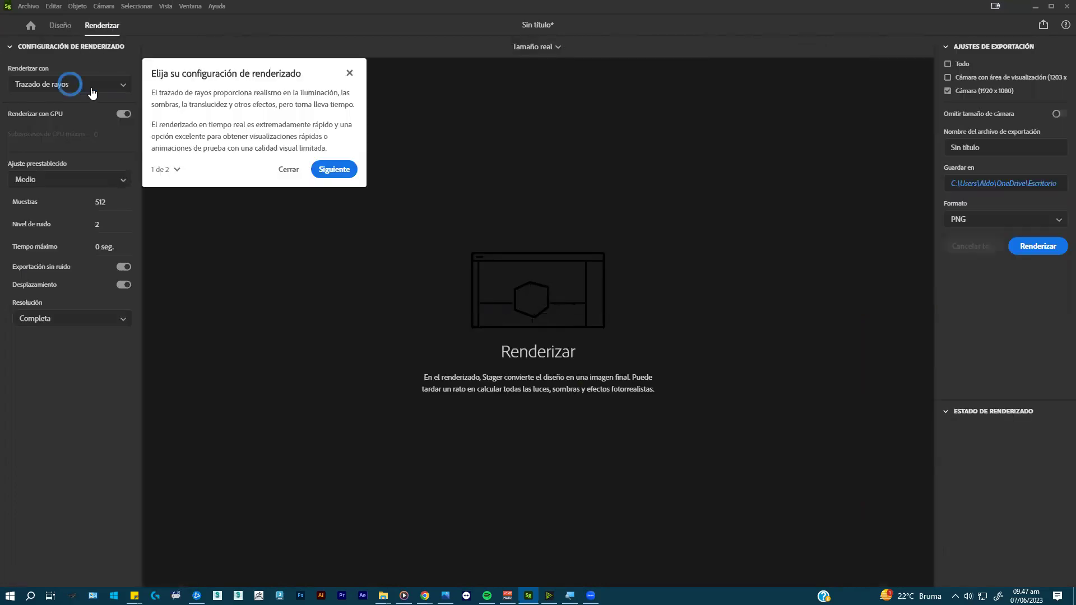
{"action": "left_click", "coordinate": [349, 72]}
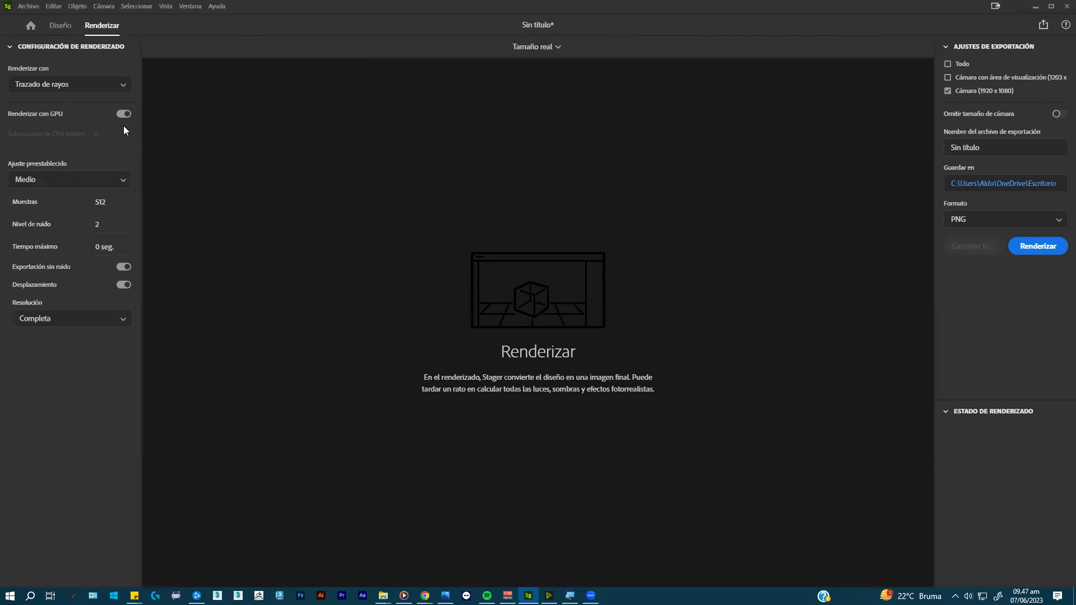
{"action": "left_click", "coordinate": [74, 191]}
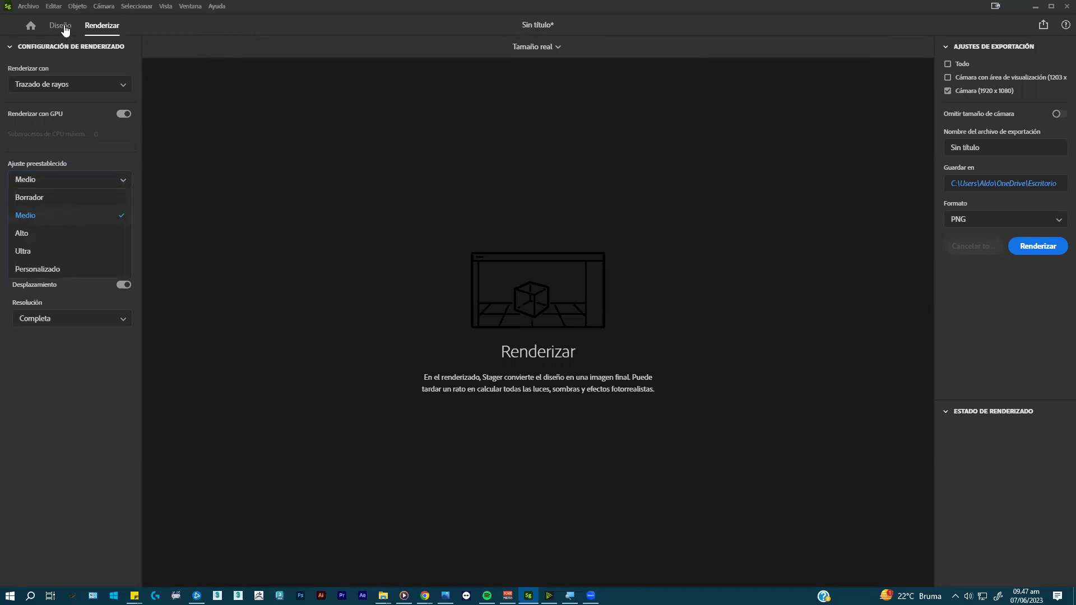
{"action": "left_click", "coordinate": [61, 26]}
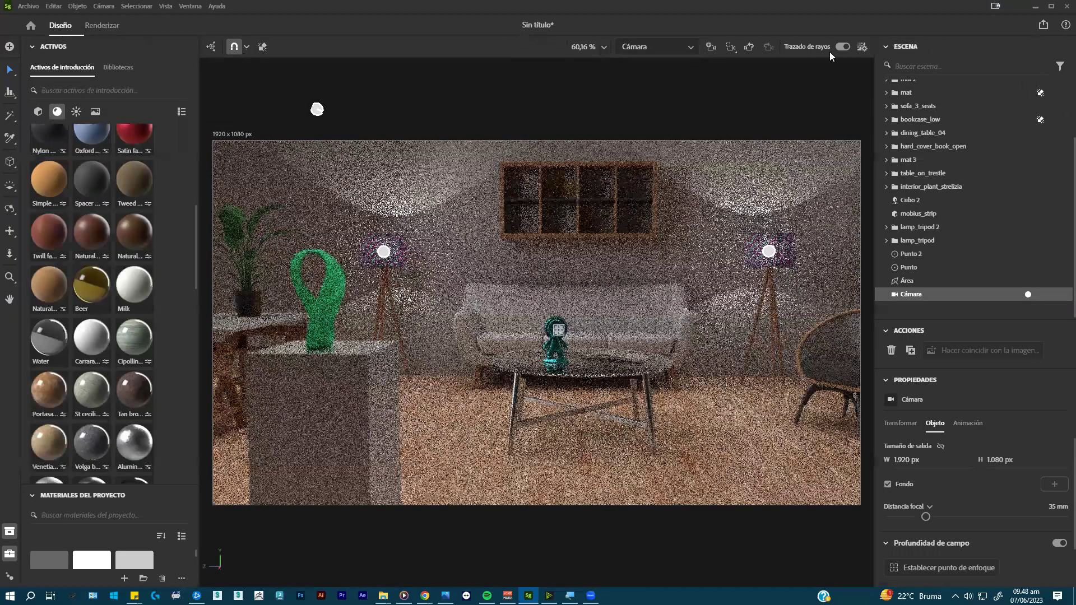
{"action": "left_click", "coordinate": [842, 47]}
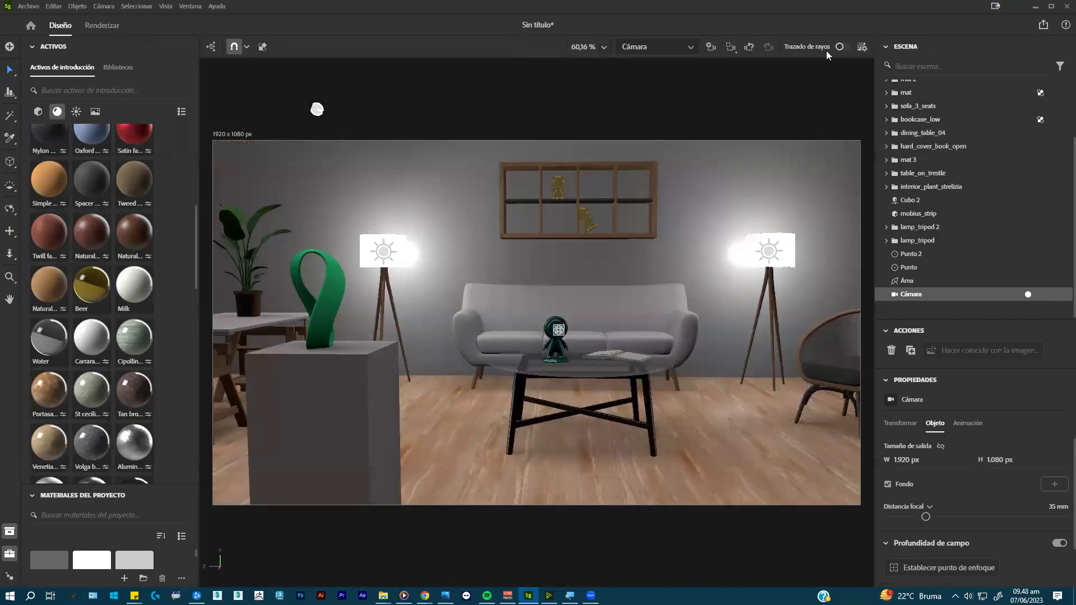
{"action": "left_click", "coordinate": [103, 28]}
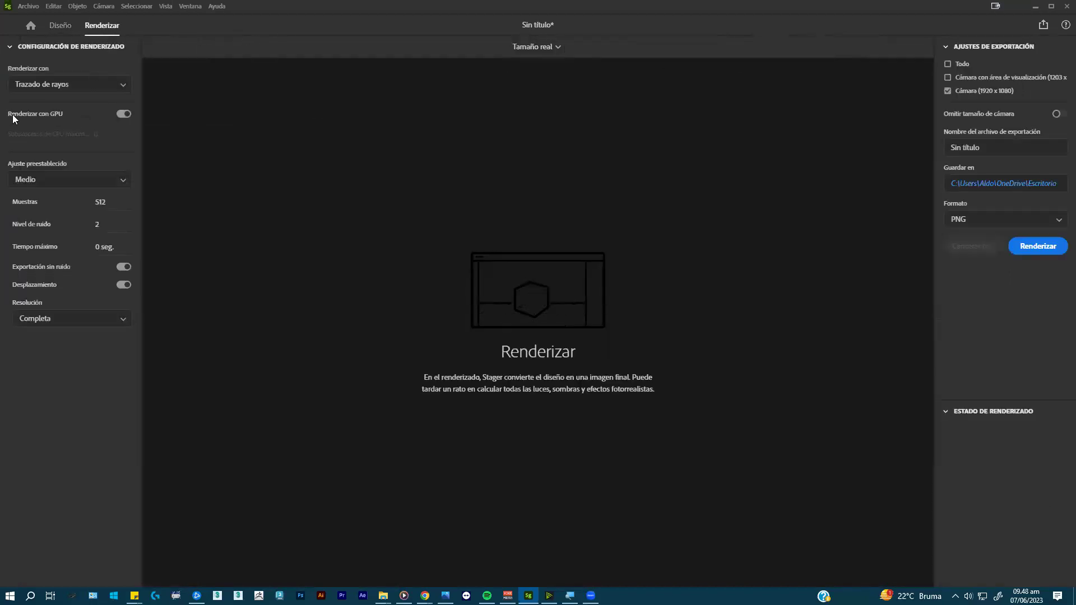
- Keep the Medio preset and Completa resolution, and set the preview to 'Ajustar a la pantalla'
{"action": "left_click", "coordinate": [62, 181]}
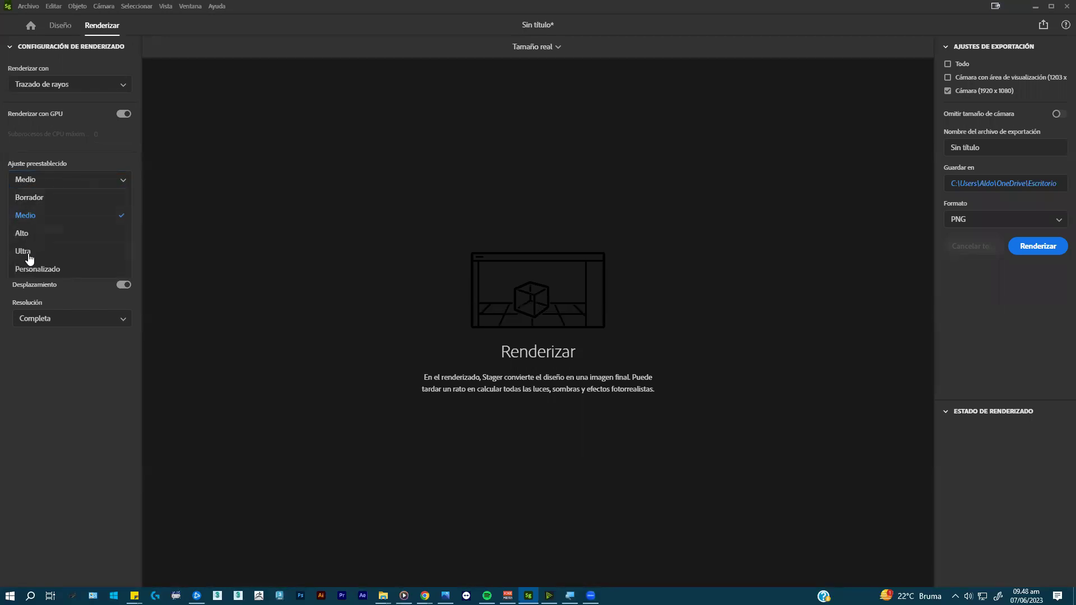
{"action": "left_click", "coordinate": [36, 215]}
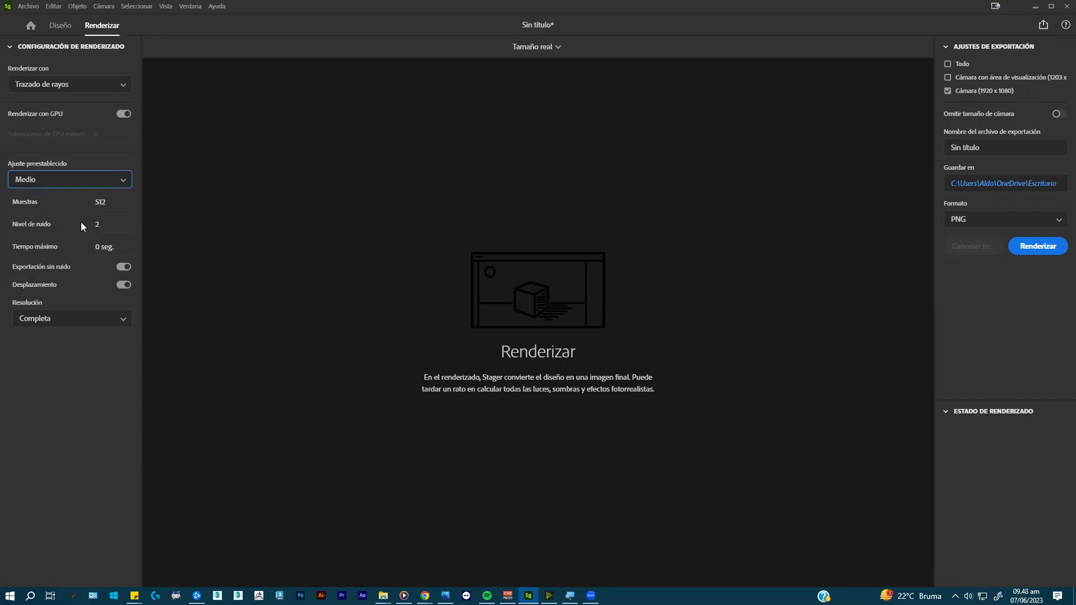
{"action": "left_click", "coordinate": [82, 323]}
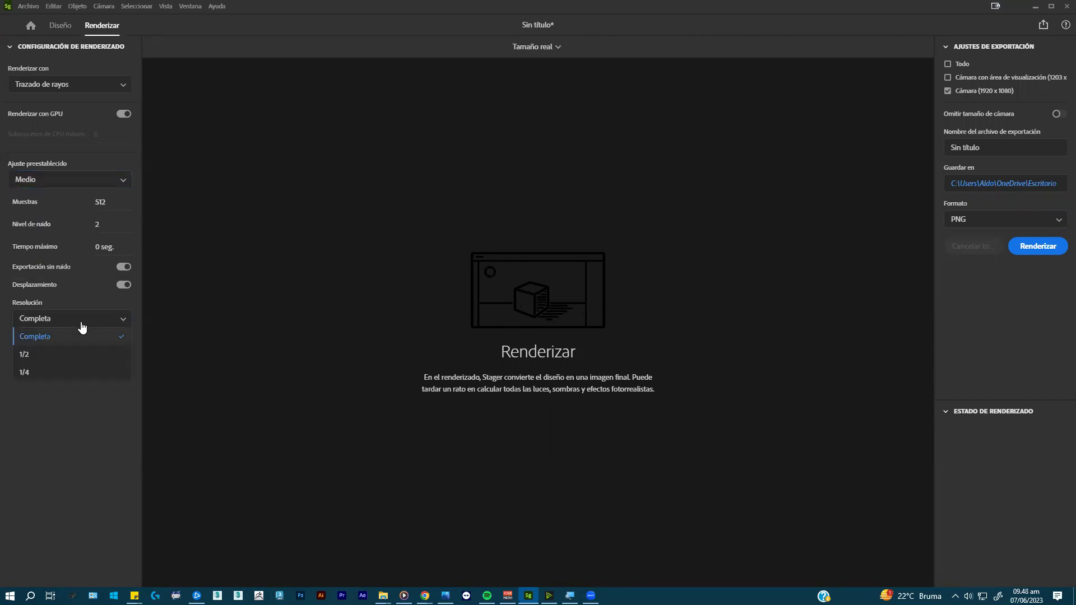
{"action": "left_click", "coordinate": [66, 336]}
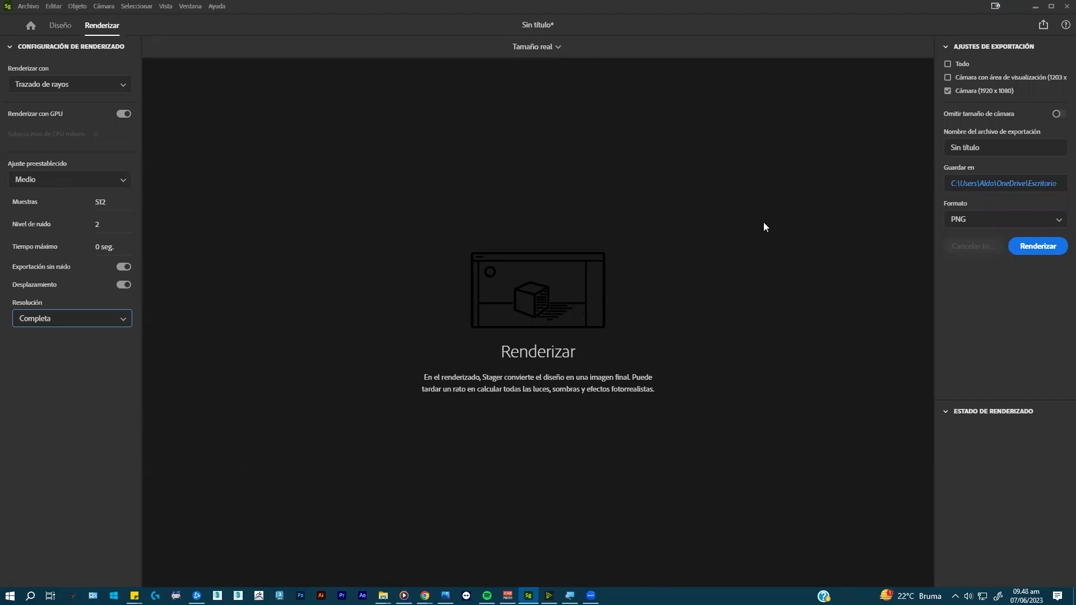
{"action": "left_click", "coordinate": [552, 47]}
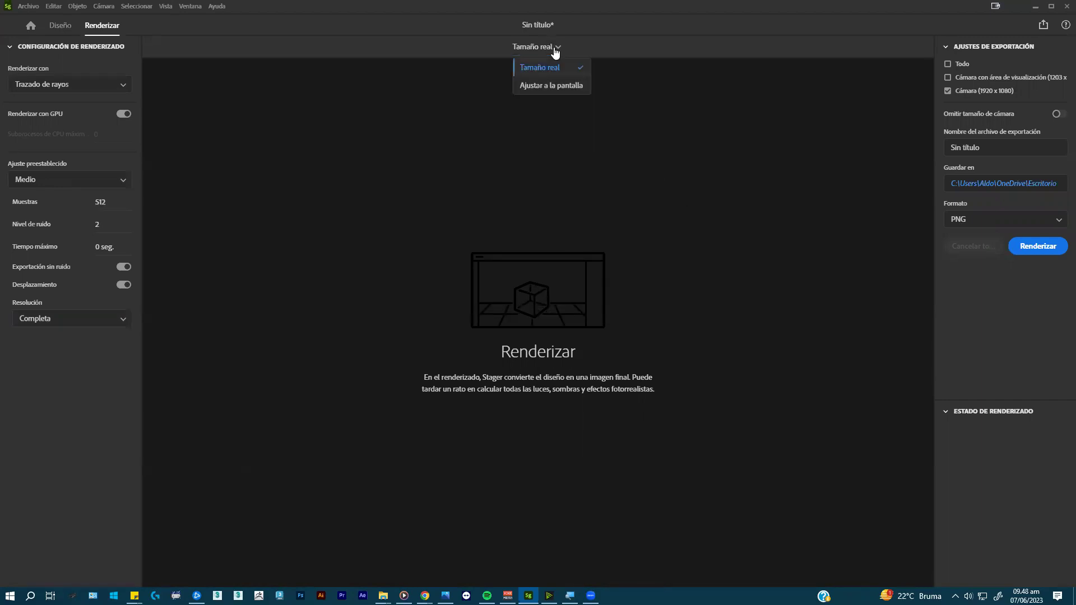
{"action": "left_click", "coordinate": [549, 86]}
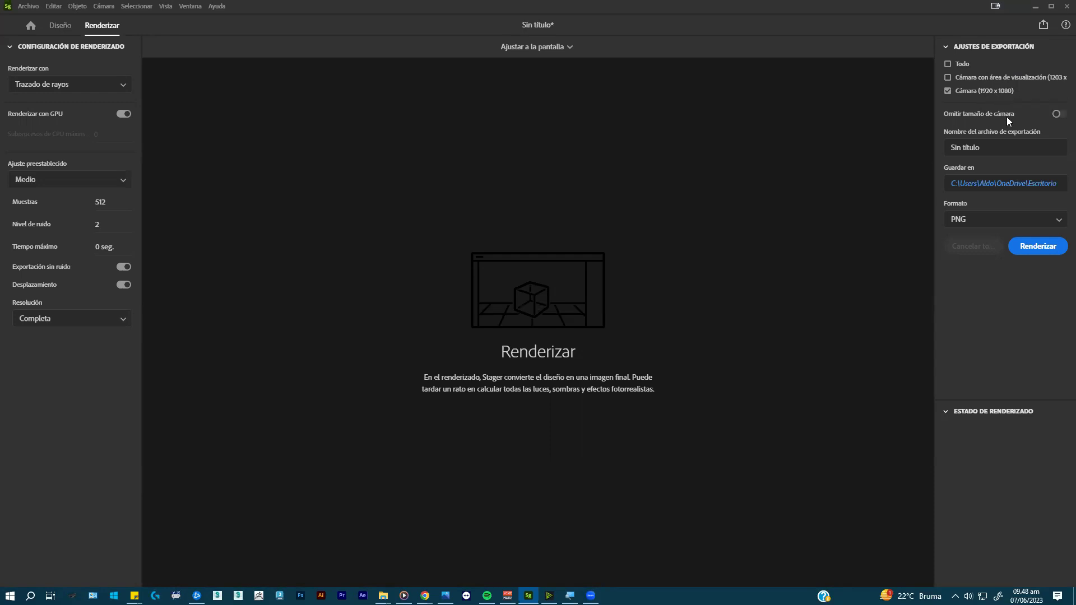
- Name the export 'STAGER WEBINAR', choose PSD (16 bits/canal) format, and start rendering the camera view
{"action": "left_click", "coordinate": [1006, 148]}
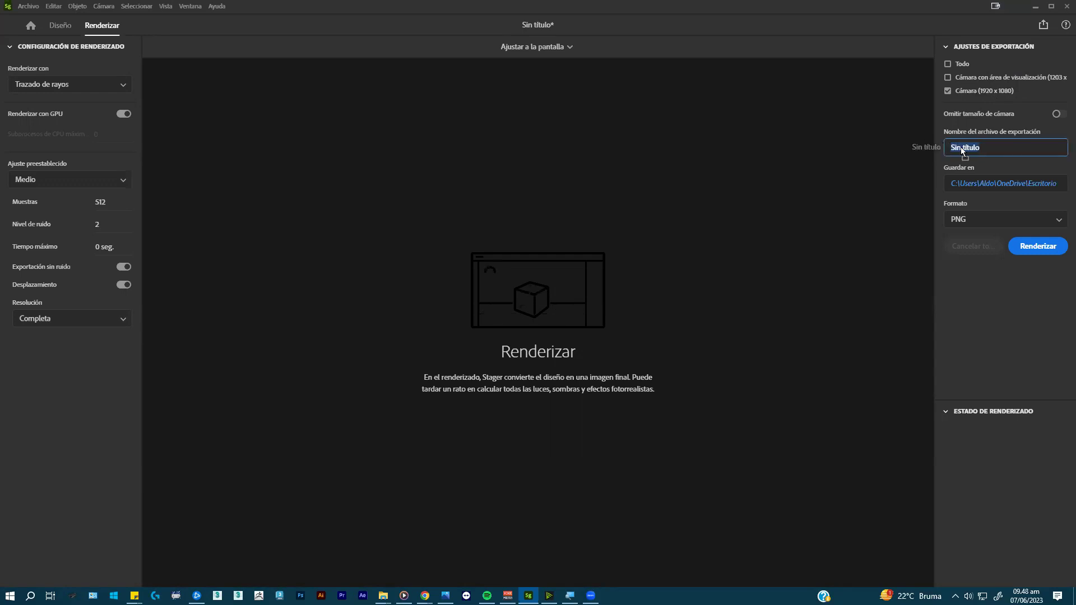
{"action": "type", "text": "STAGER WEBINAR"}
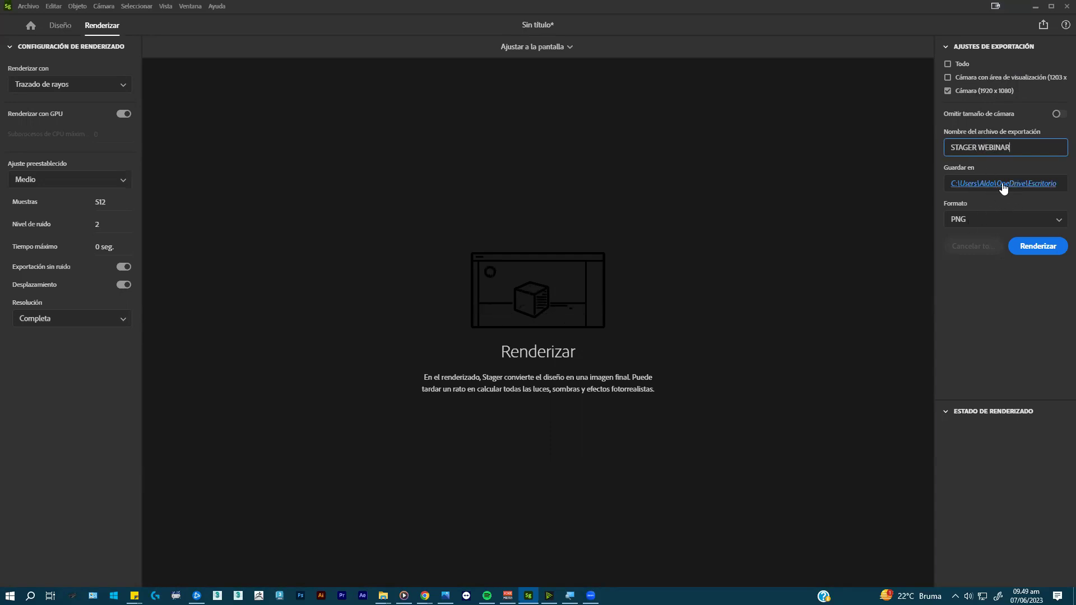
{"action": "left_click", "coordinate": [1001, 223]}
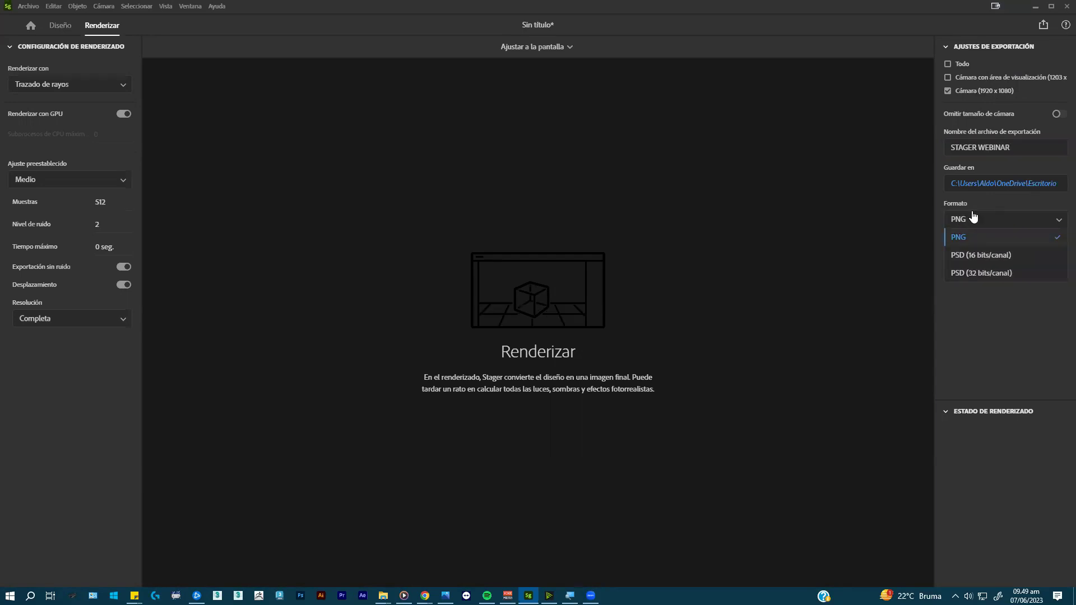
{"action": "left_click", "coordinate": [964, 257]}
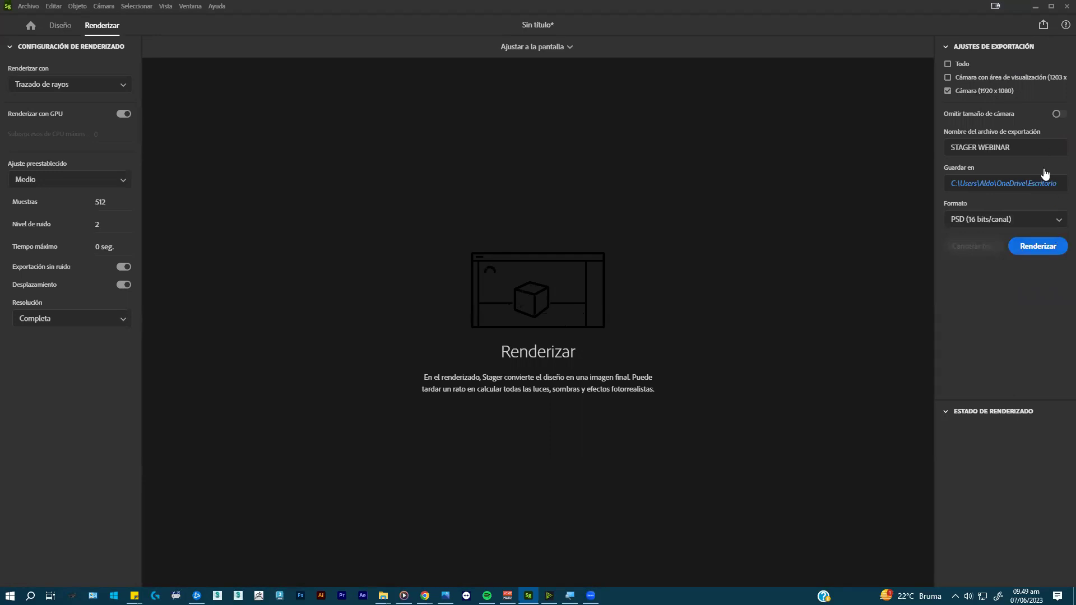
{"action": "left_click", "coordinate": [1033, 247]}
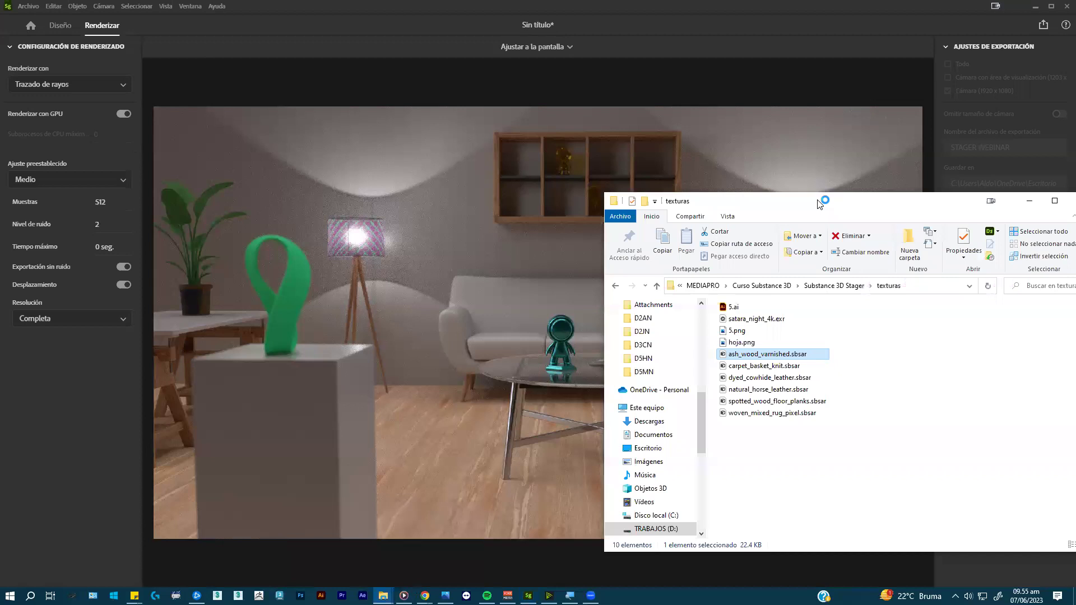
- Return to the Stager window where the STAGER WEBINAR render has finished
{"action": "key", "text": "alt+Tab"}
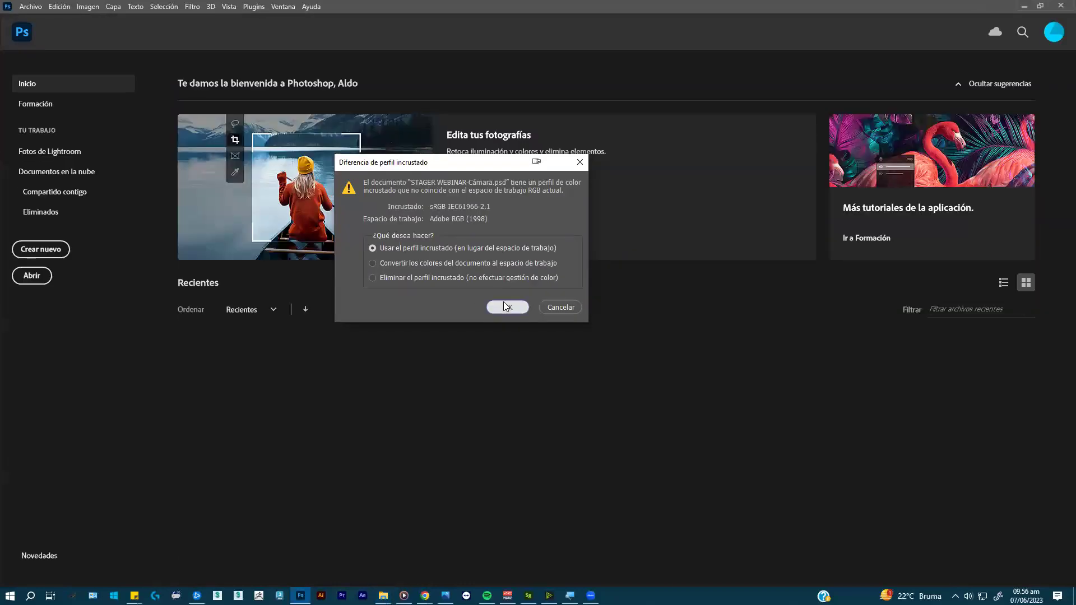
- Open the PSD keeping its embedded colour profile and zoom in on the render
{"action": "left_click", "coordinate": [503, 305]}
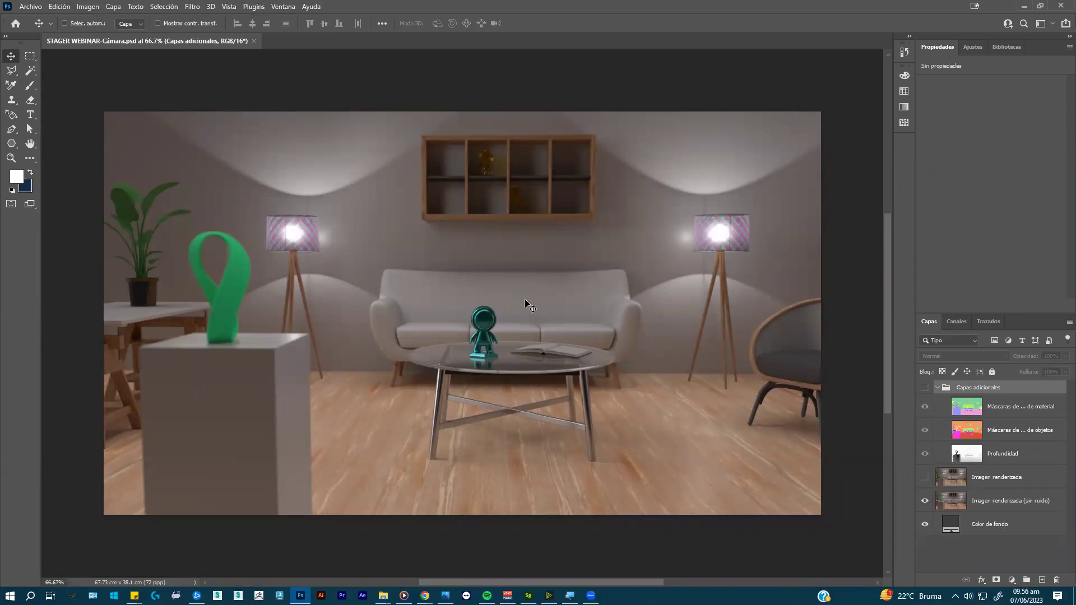
{"action": "key", "text": "z"}
{"action": "left_click_drag", "start_coordinate": [449, 238], "coordinate": [467, 264]}
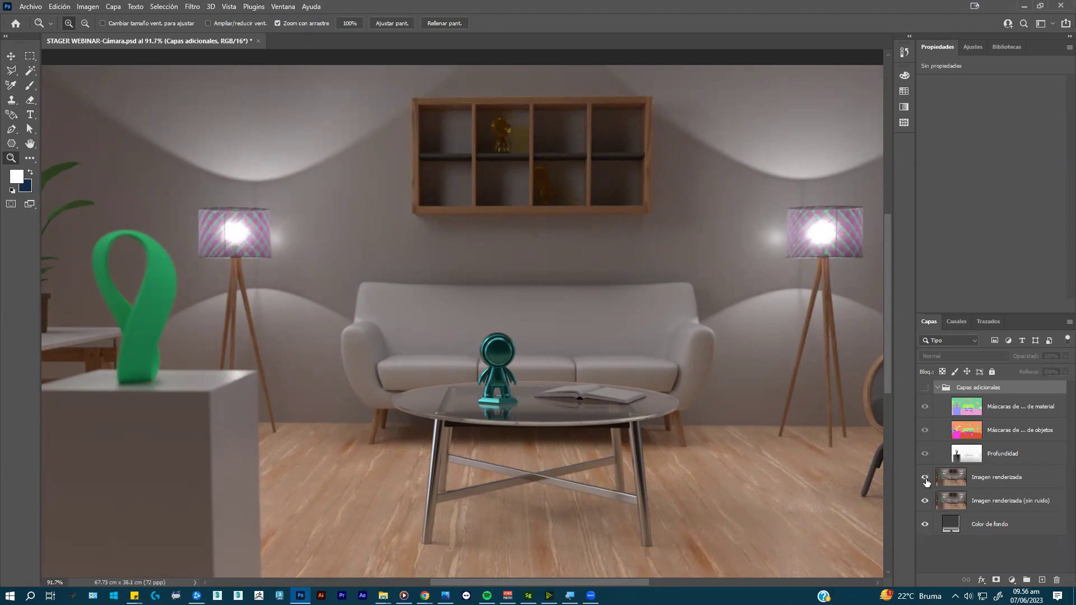
- Hide Imagen renderizada, show the material mask layer and Magic Wand-select the sofa area
{"action": "left_click", "coordinate": [925, 478]}
{"action": "left_click", "coordinate": [925, 388]}
{"action": "left_click_drag", "start_coordinate": [748, 336], "coordinate": [723, 336]}
{"action": "left_click", "coordinate": [981, 408]}
{"action": "key", "text": "w"}
{"action": "left_click", "coordinate": [624, 321]}
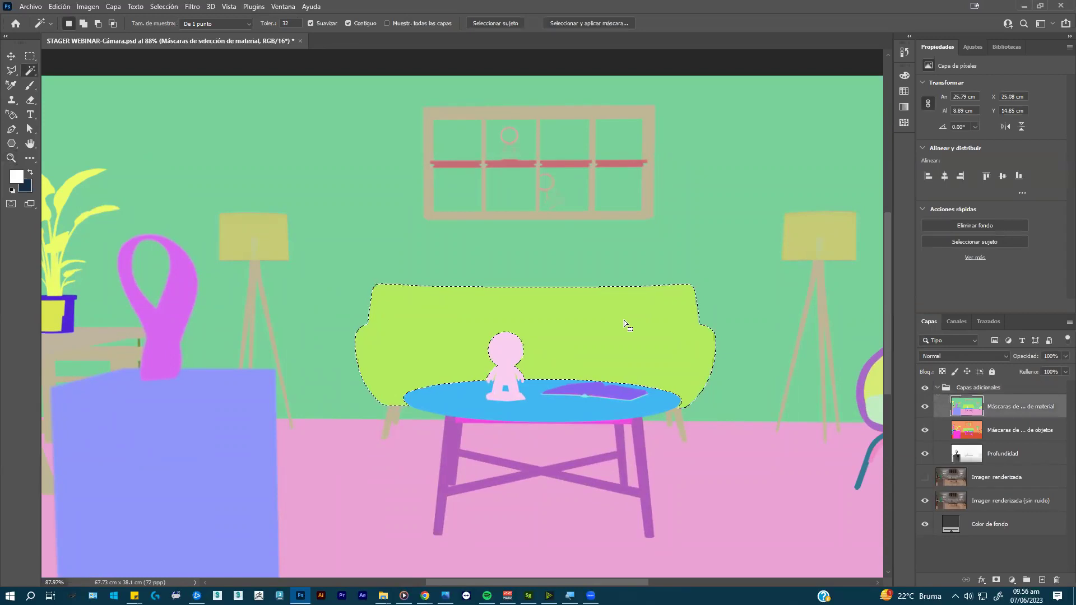
- Hide Capas adicionales and add Niveles 1 masked to the sofa, white input at 207
{"action": "left_click", "coordinate": [937, 388]}
{"action": "left_click", "coordinate": [925, 388]}
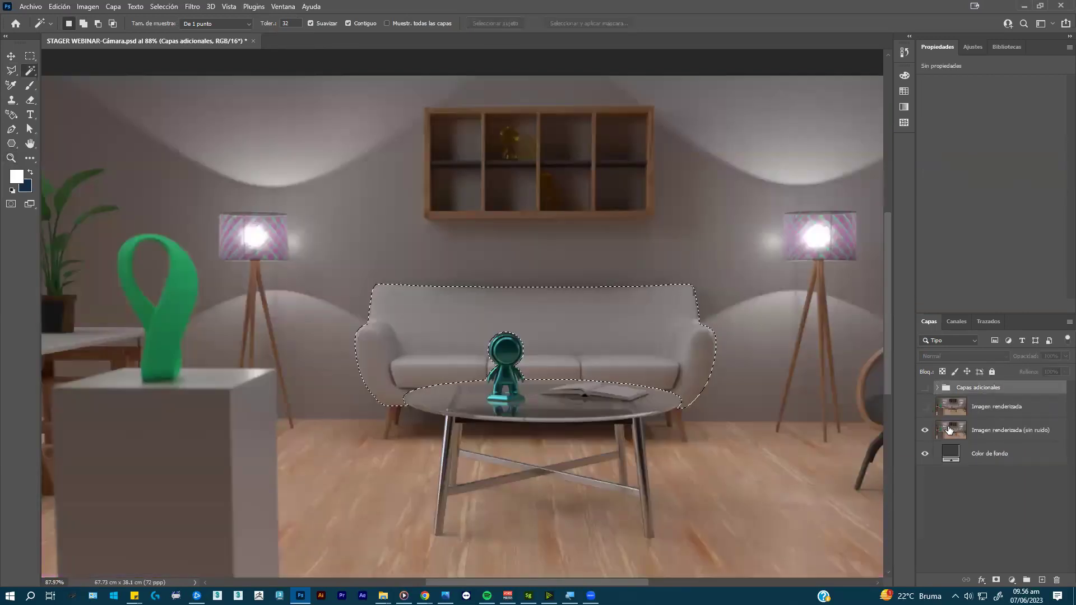
{"action": "left_click", "coordinate": [1009, 430]}
{"action": "left_click", "coordinate": [1011, 579]}
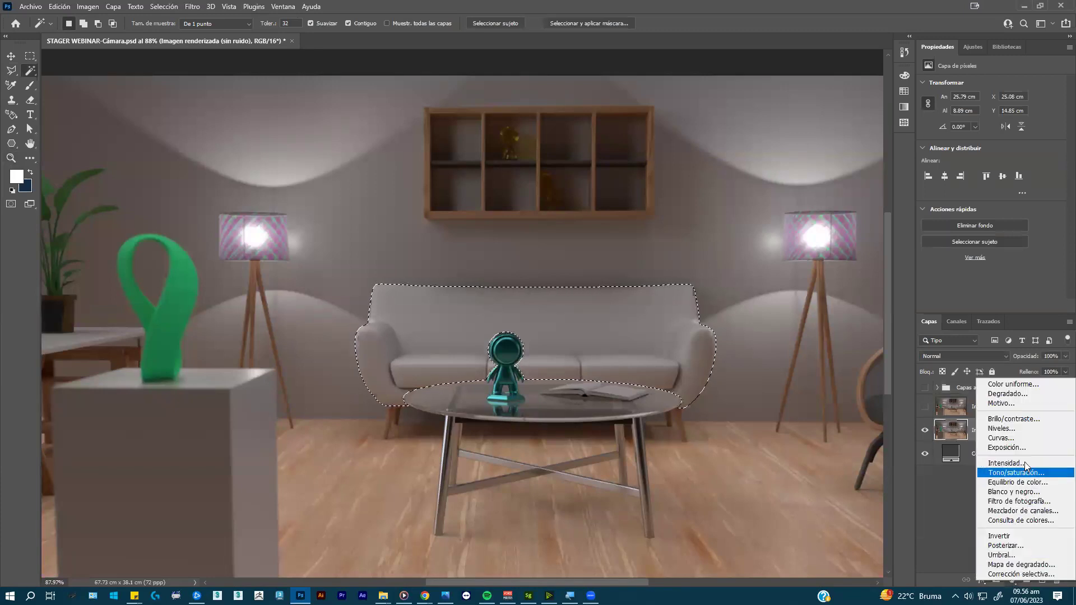
{"action": "left_click", "coordinate": [1019, 430]}
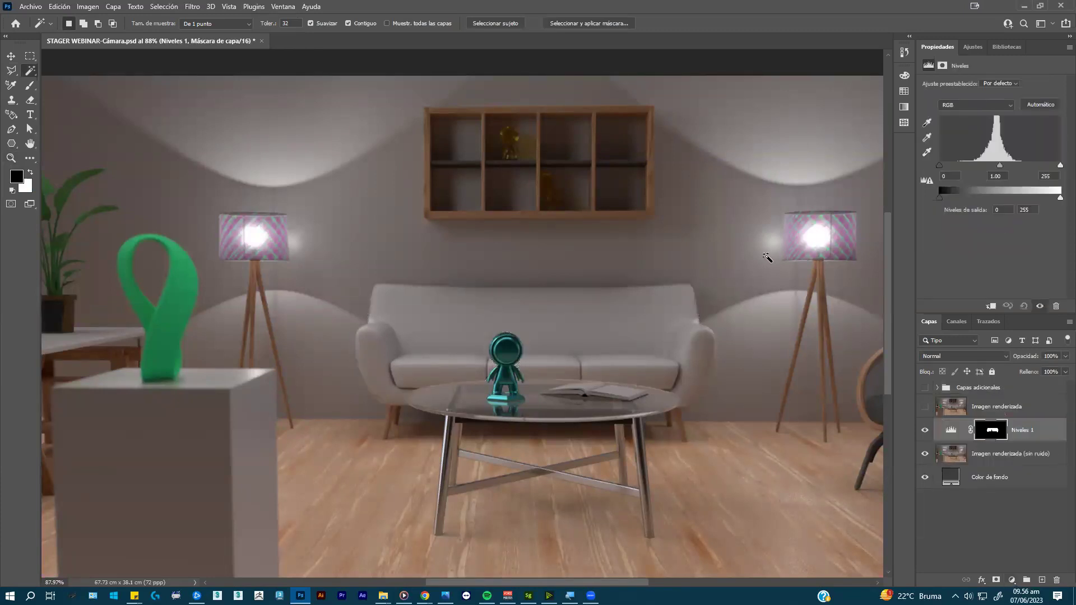
{"action": "left_click_drag", "start_coordinate": [1060, 165], "coordinate": [1038, 168]}
- Add Niveles 2 brightening the whole render to 228 and expand the Capas adicionales group
{"action": "left_click", "coordinate": [1013, 580]}
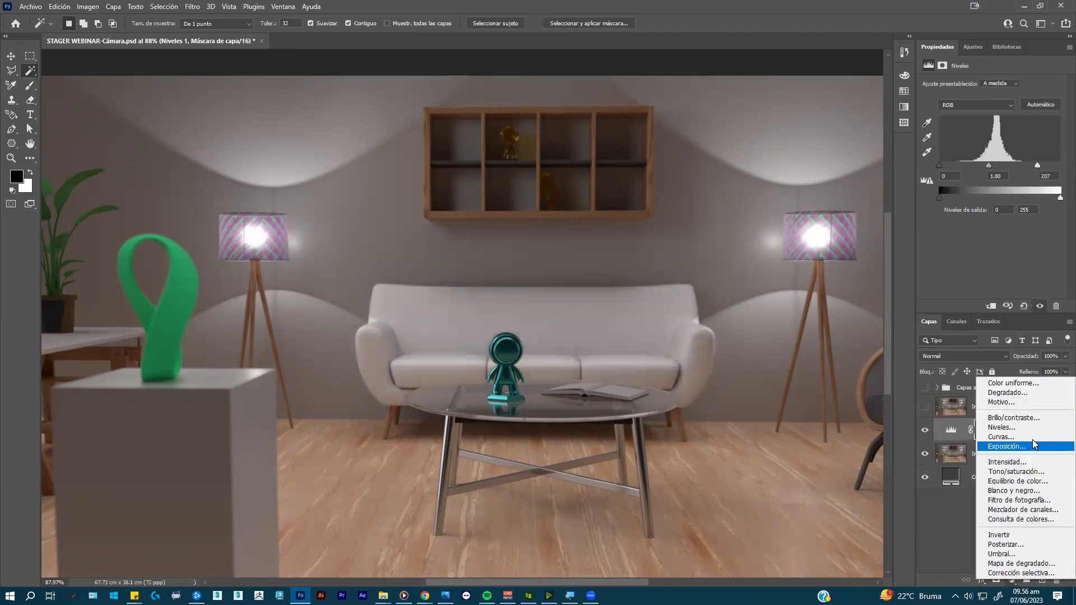
{"action": "left_click", "coordinate": [1031, 431]}
{"action": "left_click_drag", "start_coordinate": [1060, 166], "coordinate": [1045, 169]}
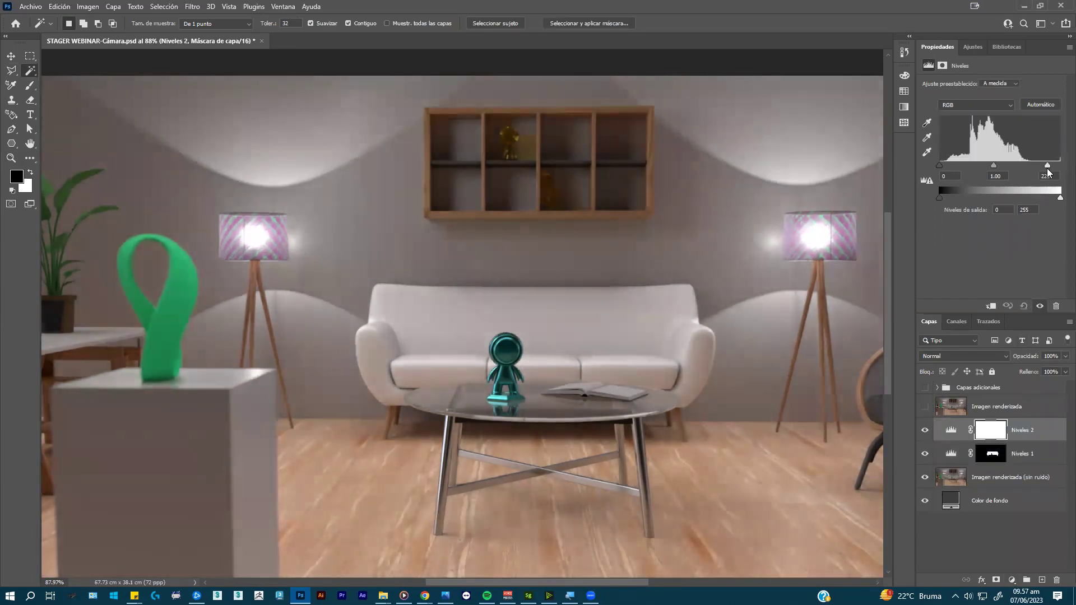
{"action": "left_click", "coordinate": [938, 388]}
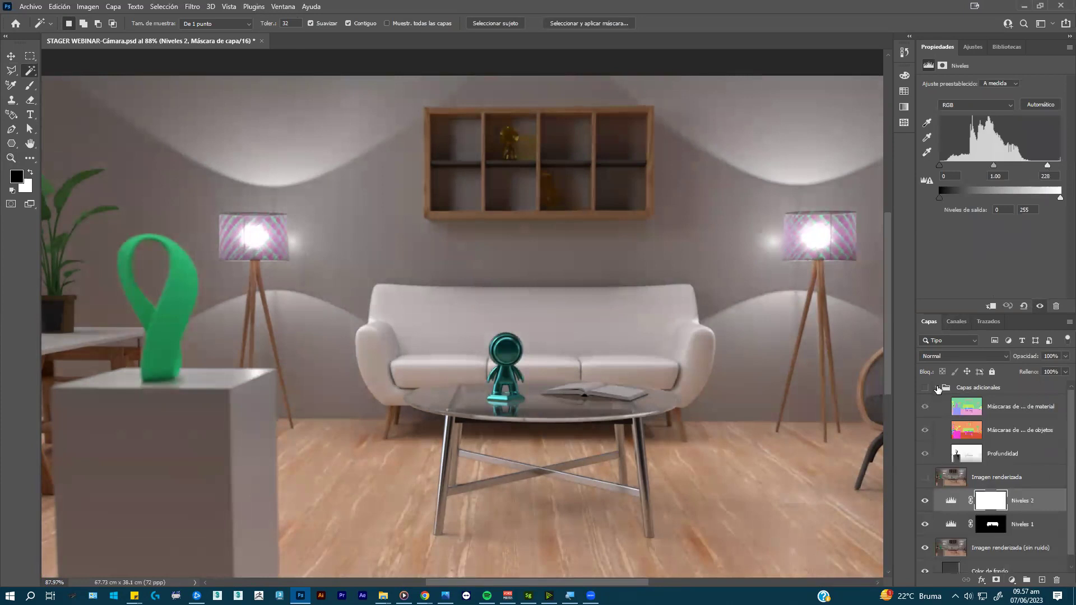
- Re-show the Capas adicionales masks and Magic Wand-select the pink robot figurine on the material mask layer
{"action": "left_click", "coordinate": [967, 431]}
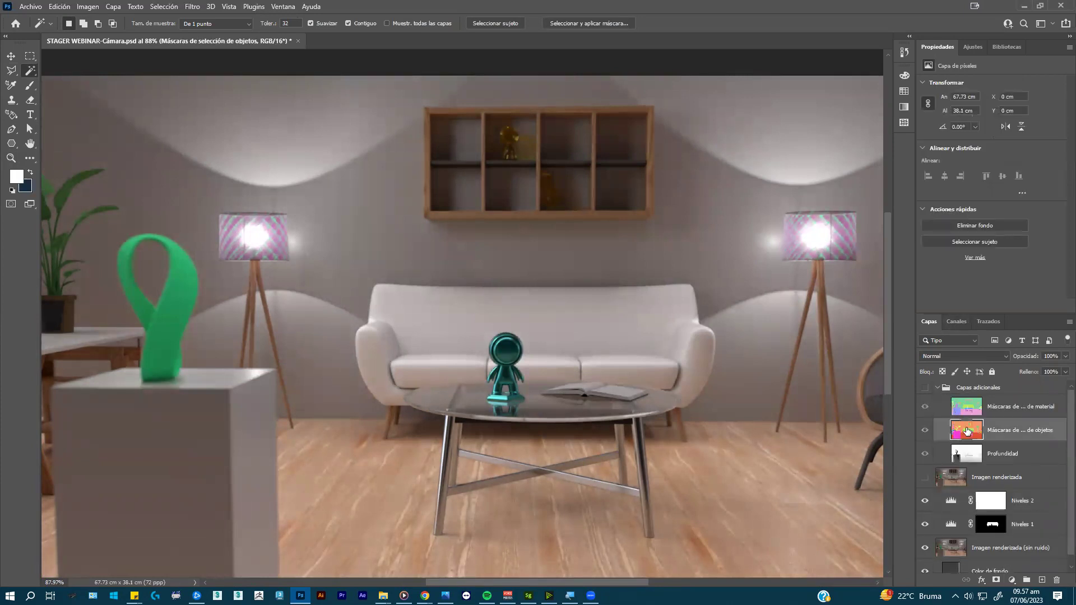
{"action": "left_click", "coordinate": [925, 387]}
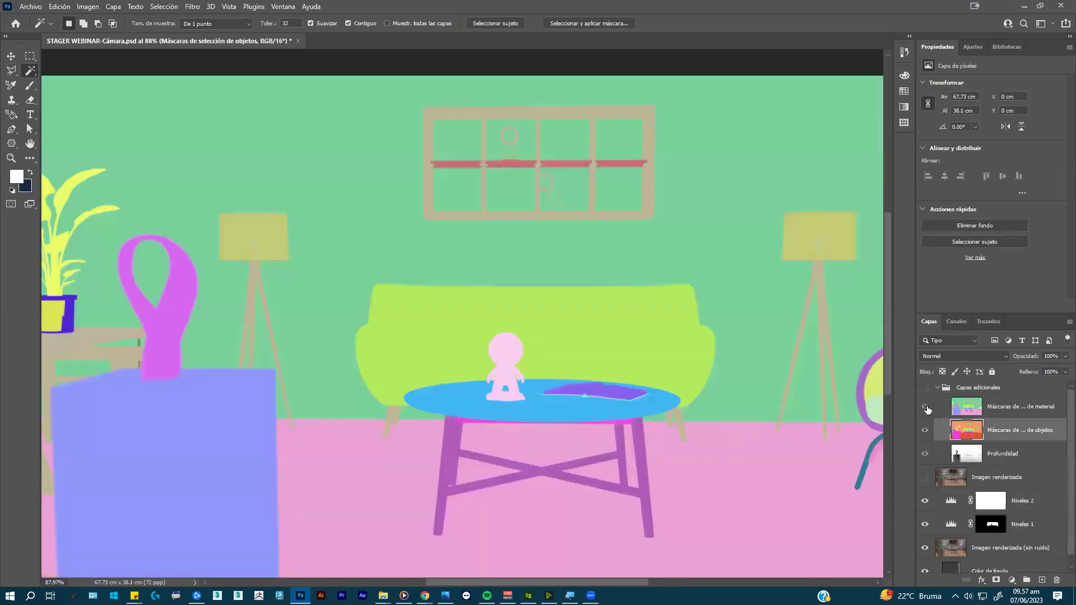
{"action": "left_click", "coordinate": [925, 407]}
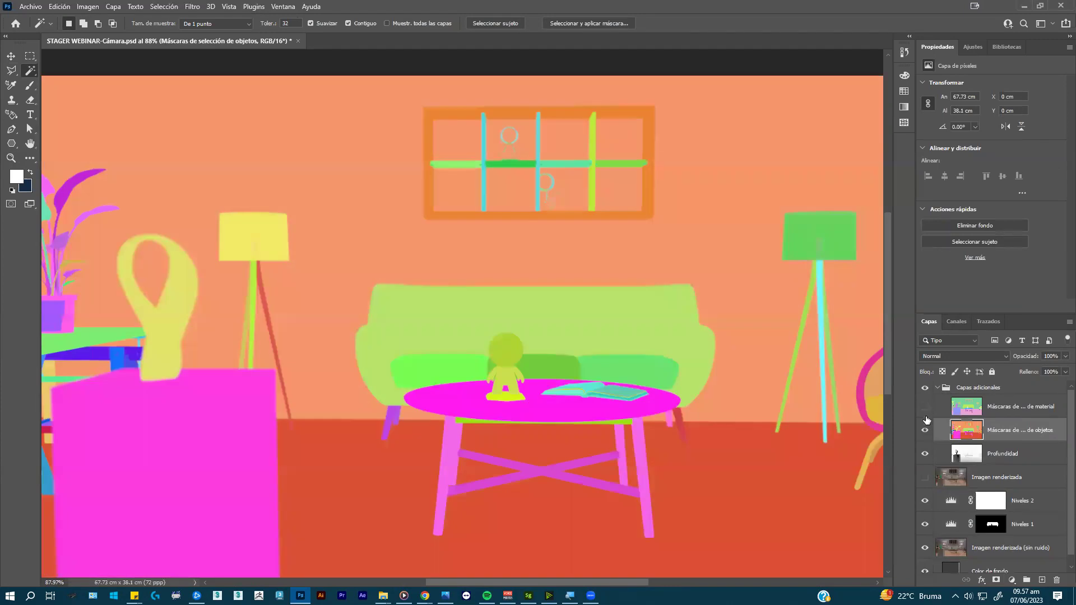
{"action": "left_click", "coordinate": [926, 407]}
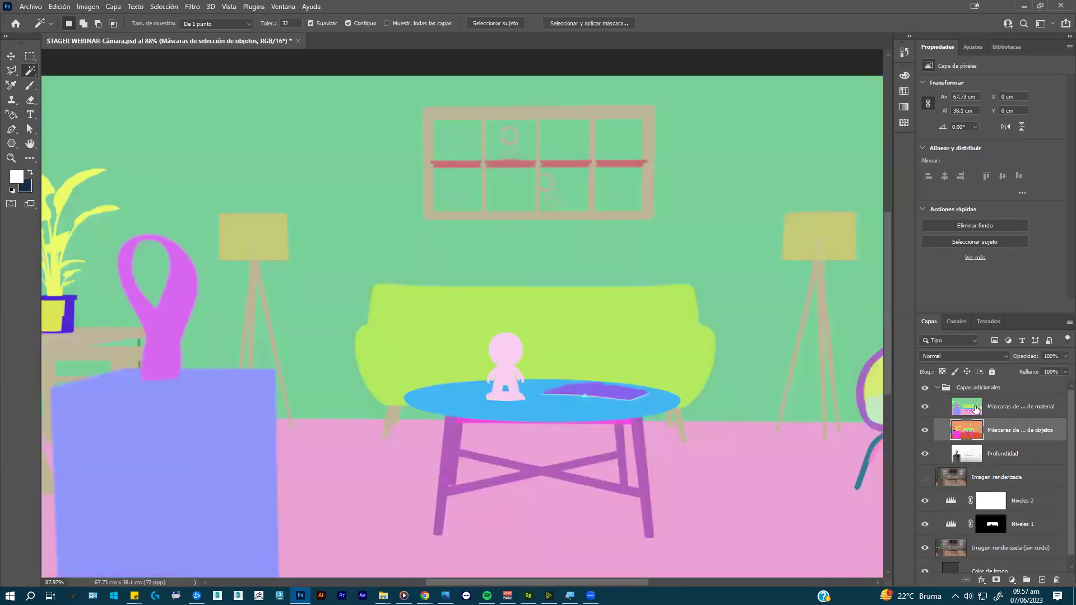
{"action": "left_click", "coordinate": [977, 409]}
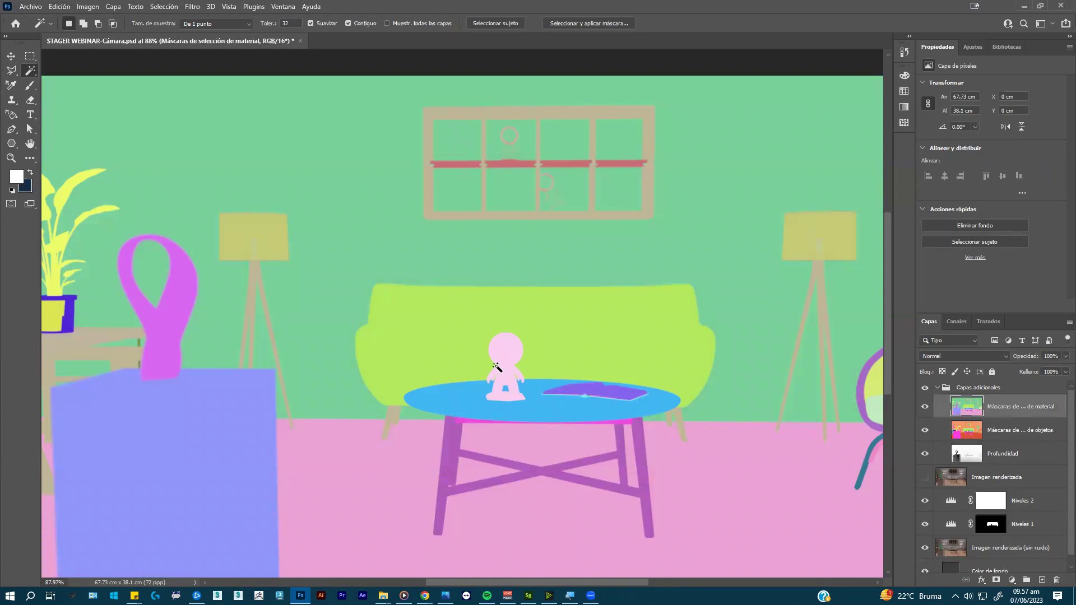
{"action": "left_click", "coordinate": [506, 358]}
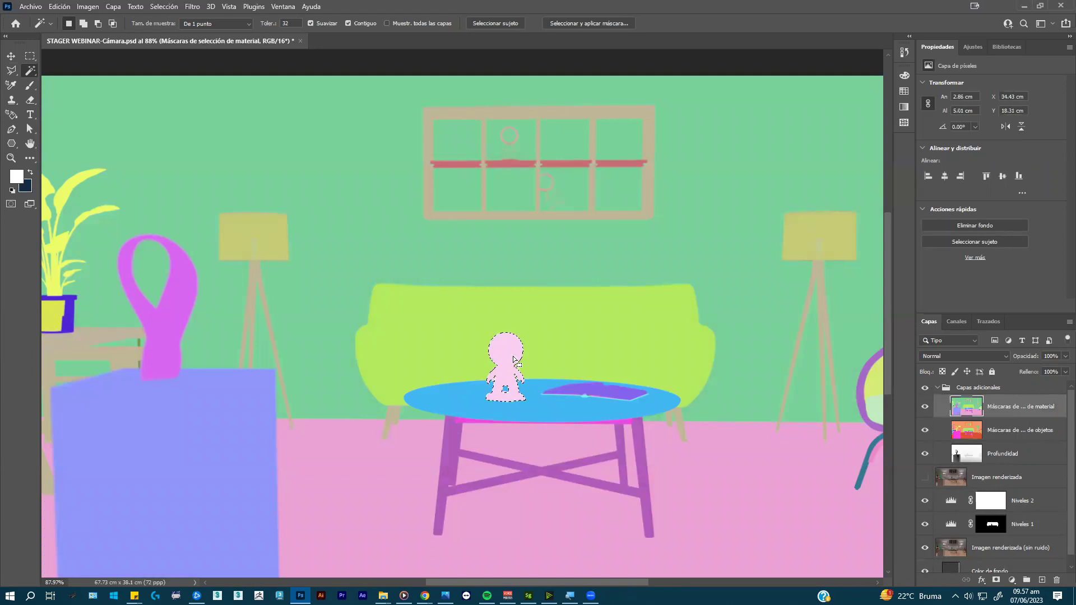